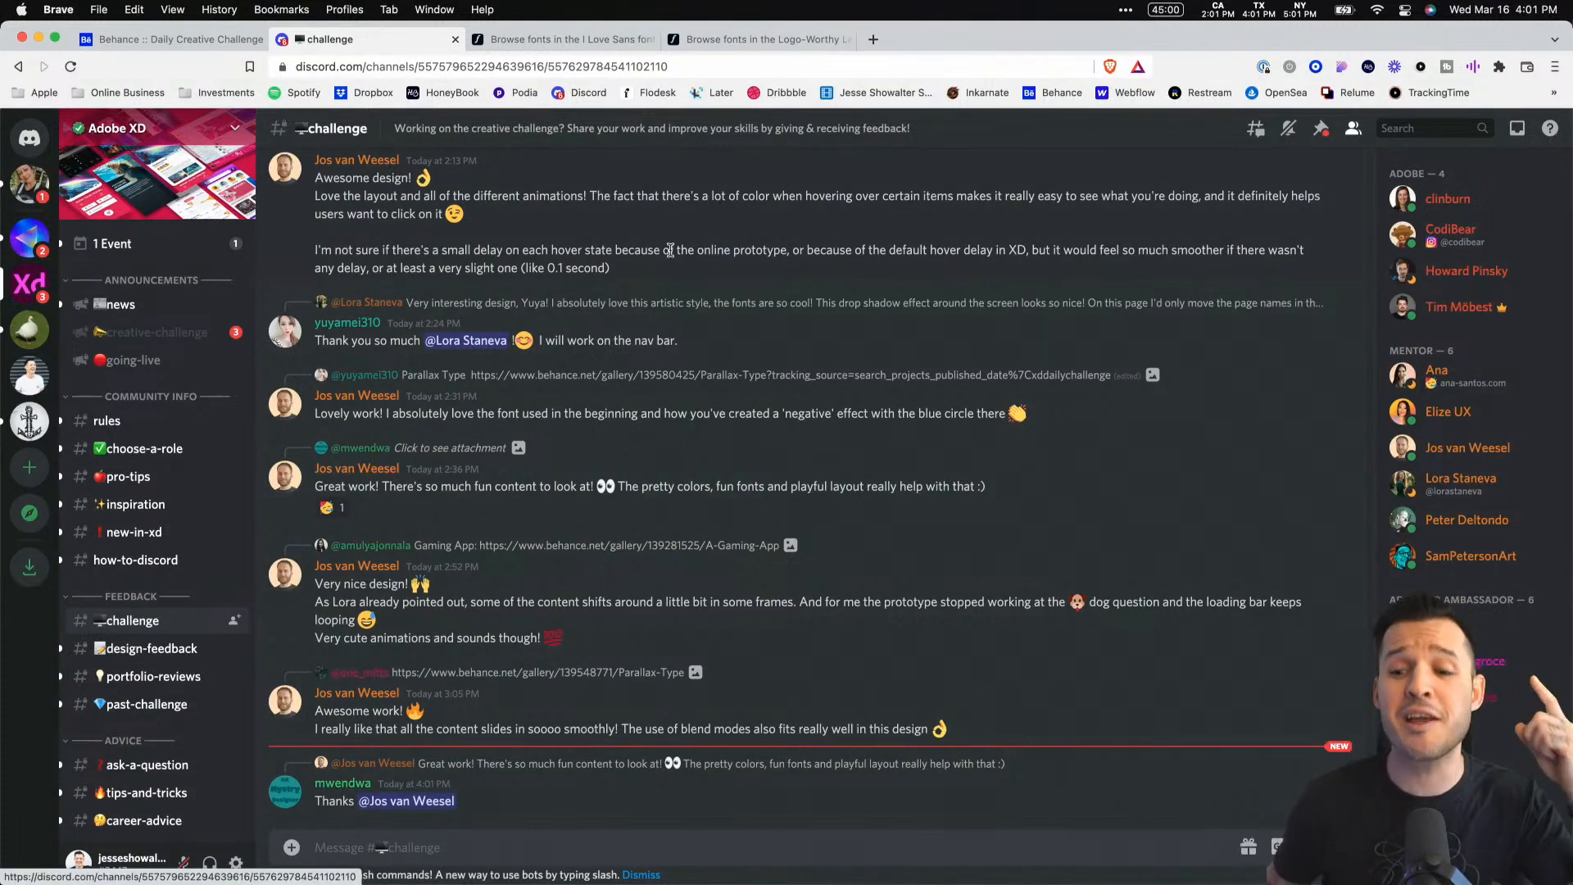
Step: Switch to the Adobe XD vertical type document and examine the challenge prompt up close
key("ctrl+Right")
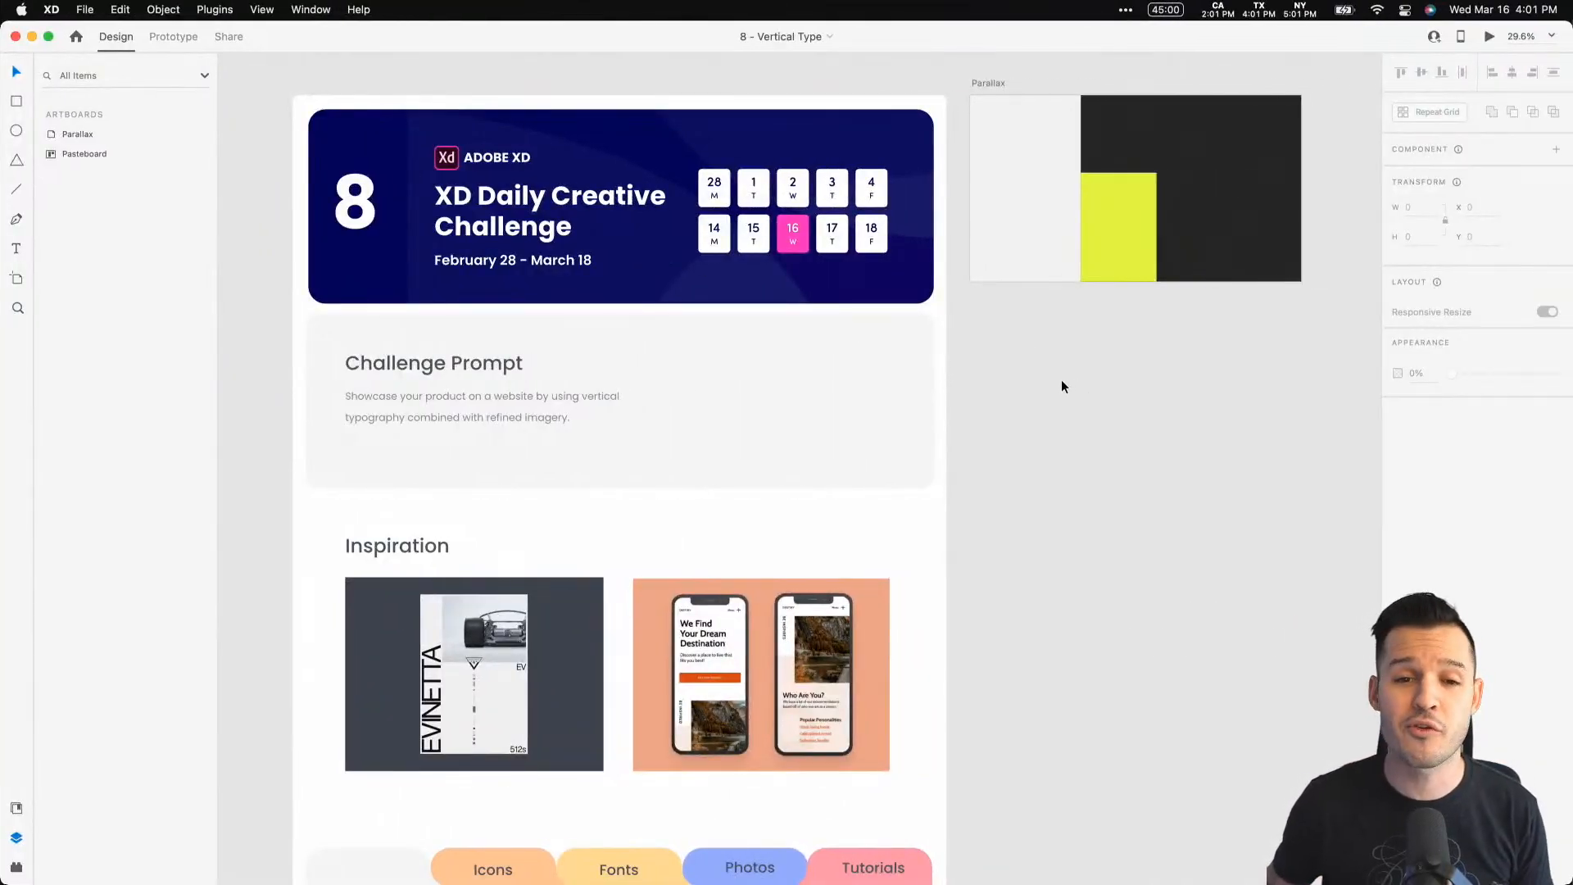
left_click_drag(1059, 373, 1077, 378)
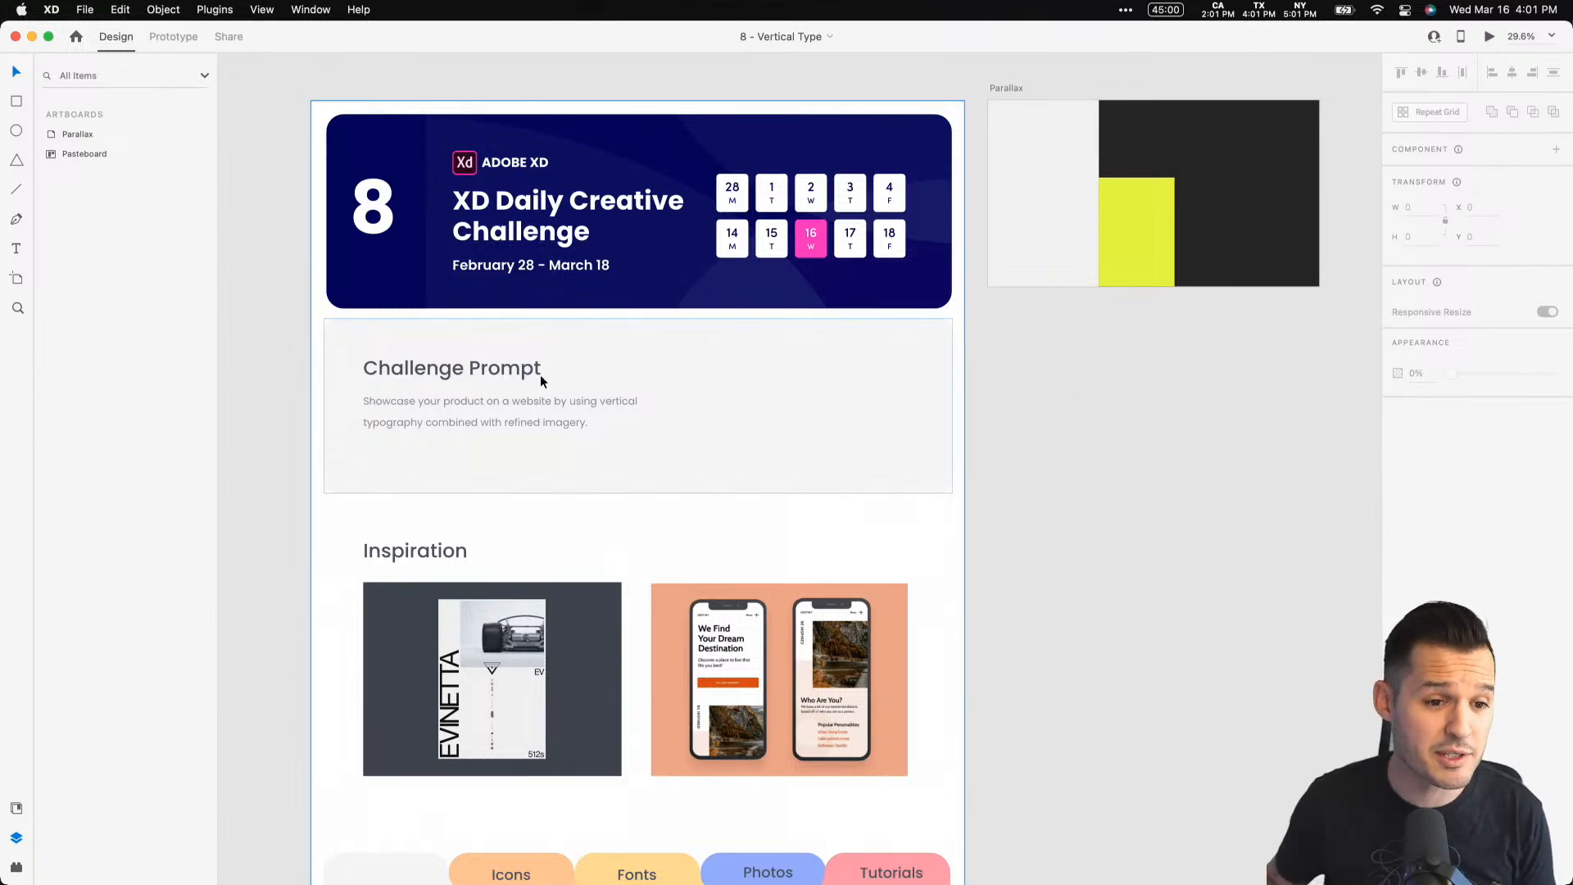
key("z")
left_click_drag(351, 342, 754, 525)
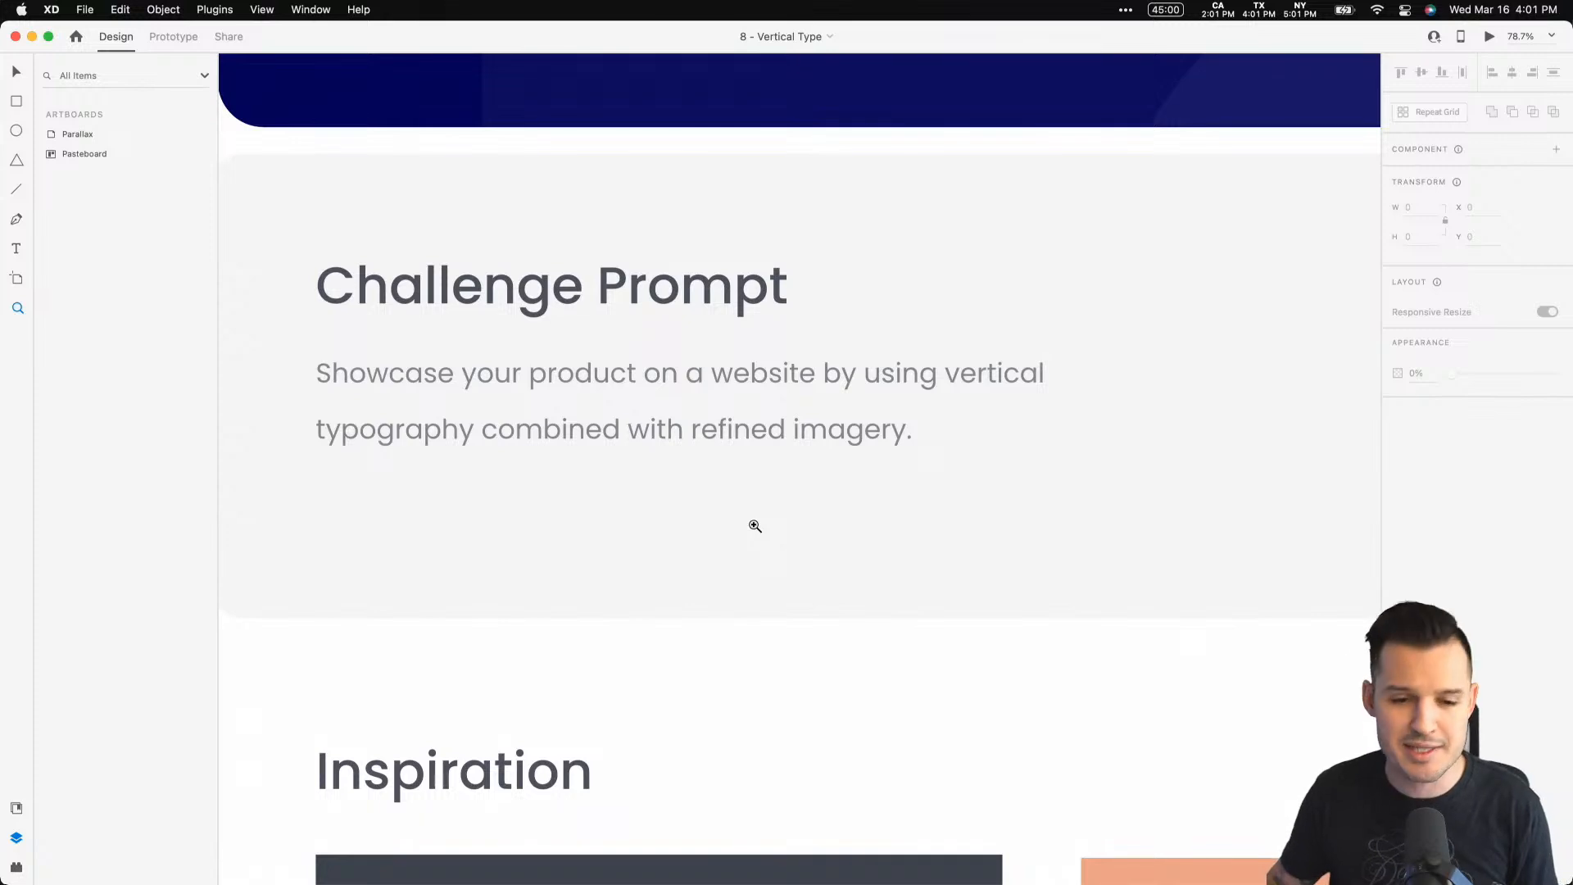
key("v")
left_click(791, 524)
key("super+minus")
key("super+minus")
key("super+minus")
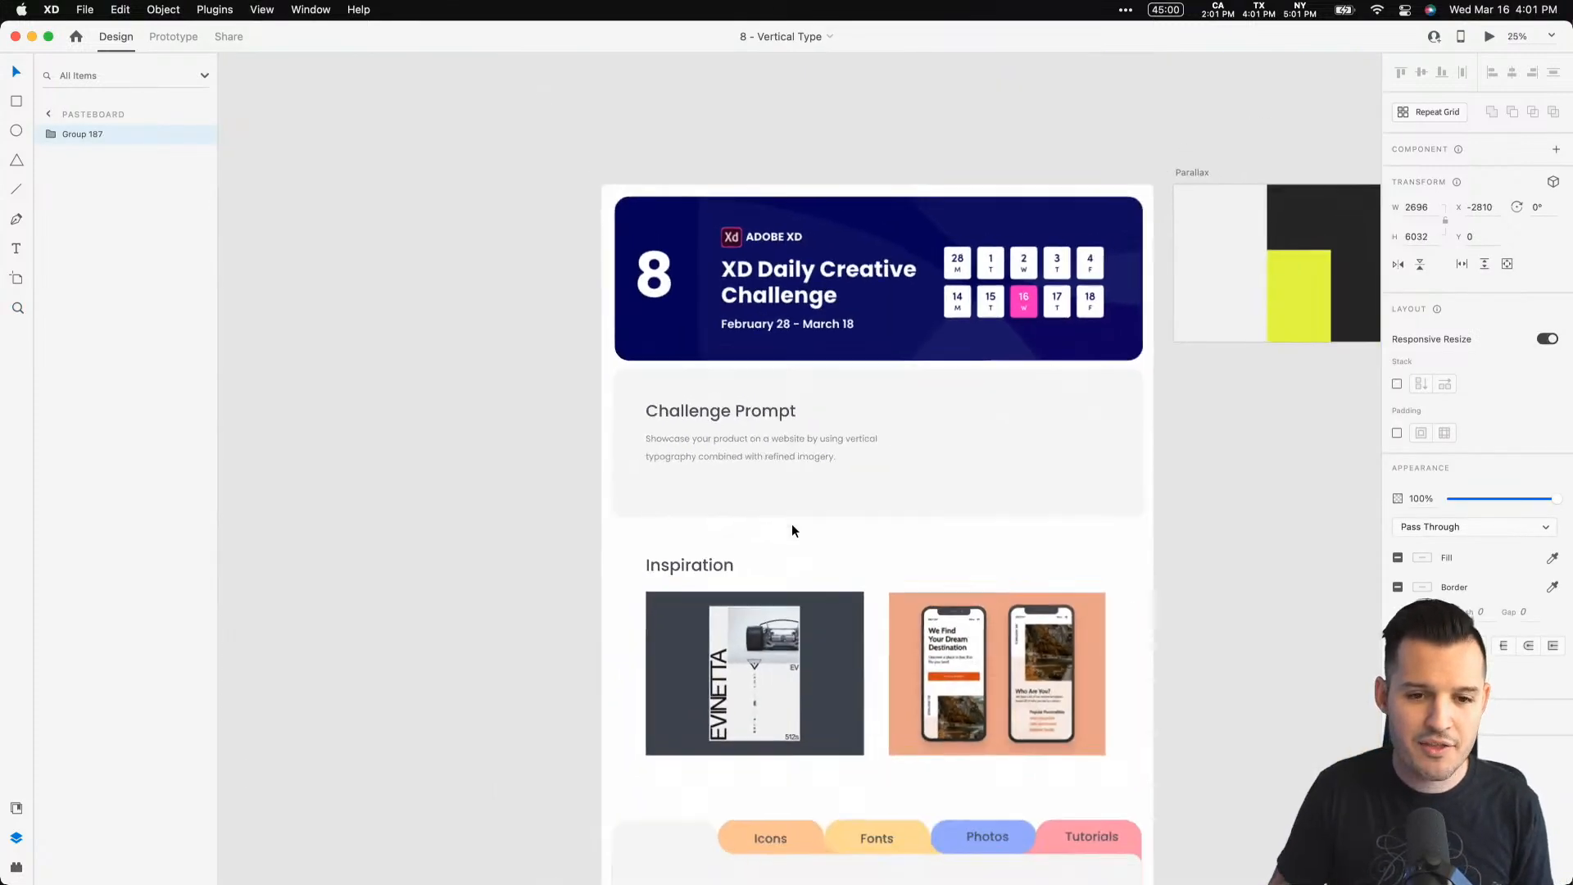
Step: Rename the Parallax artboard as type
left_click_drag(1175, 473, 939, 489)
key("z")
left_click_drag(918, 180, 1255, 401)
left_click(338, 173)
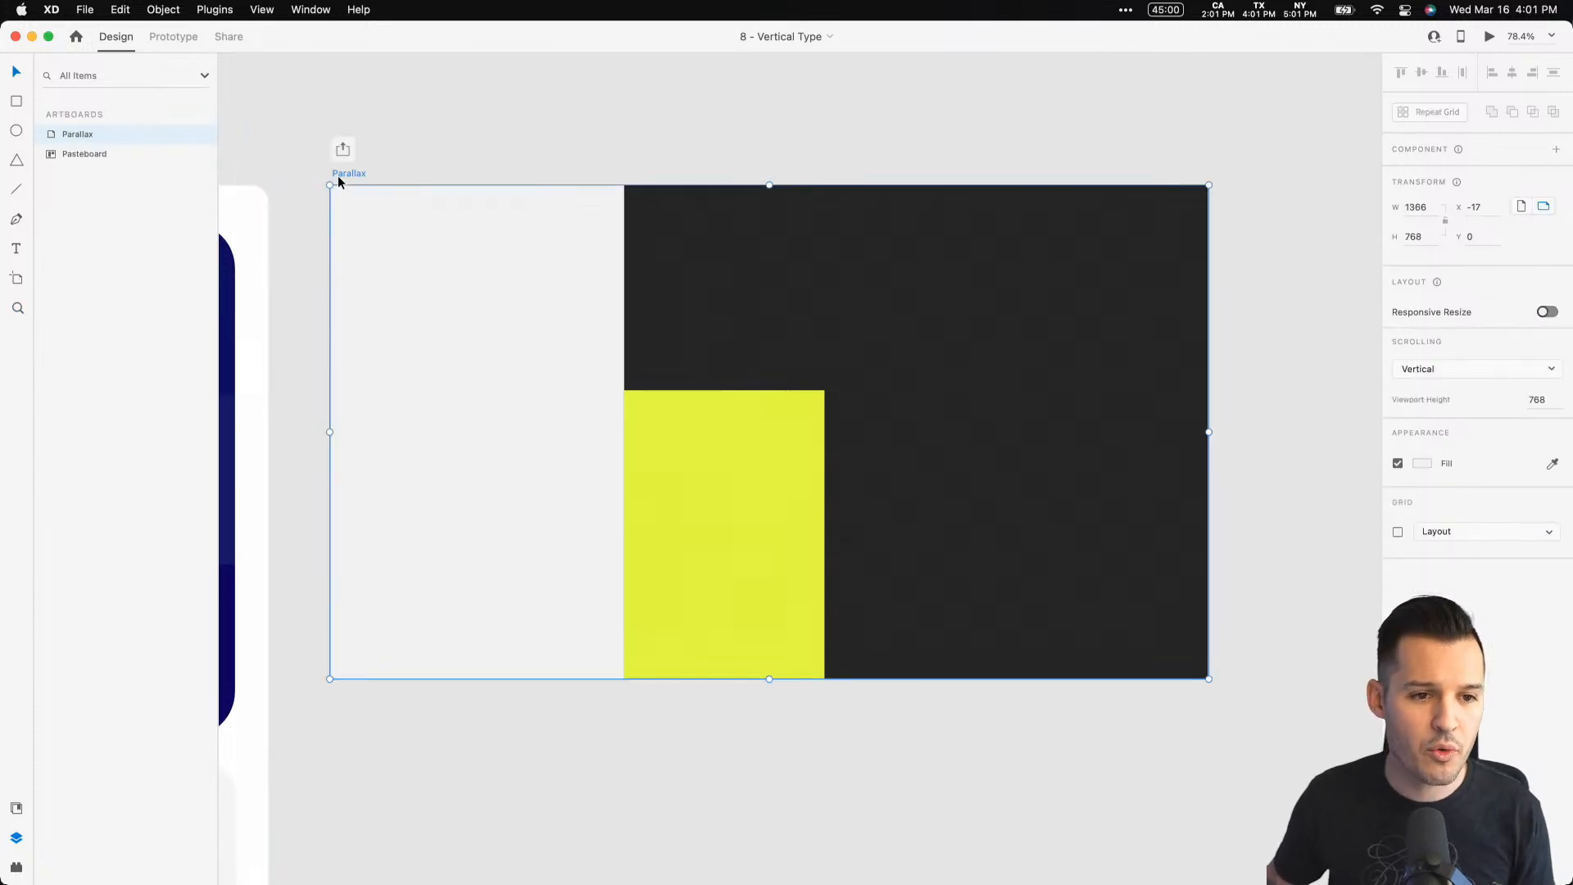
double_click(83, 134)
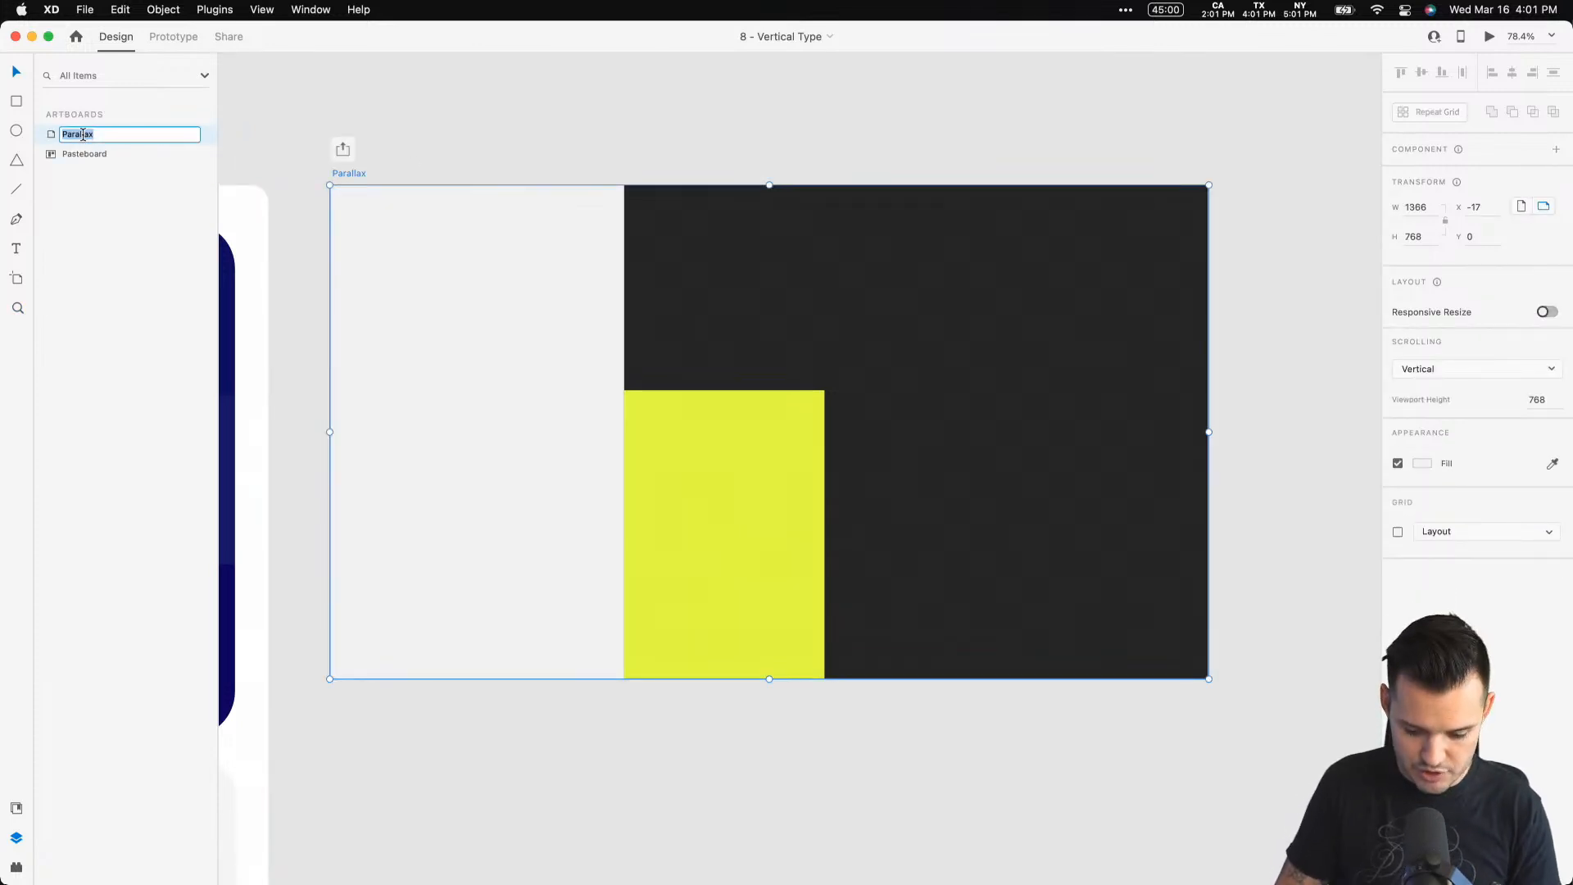
type("type")
key("Return")
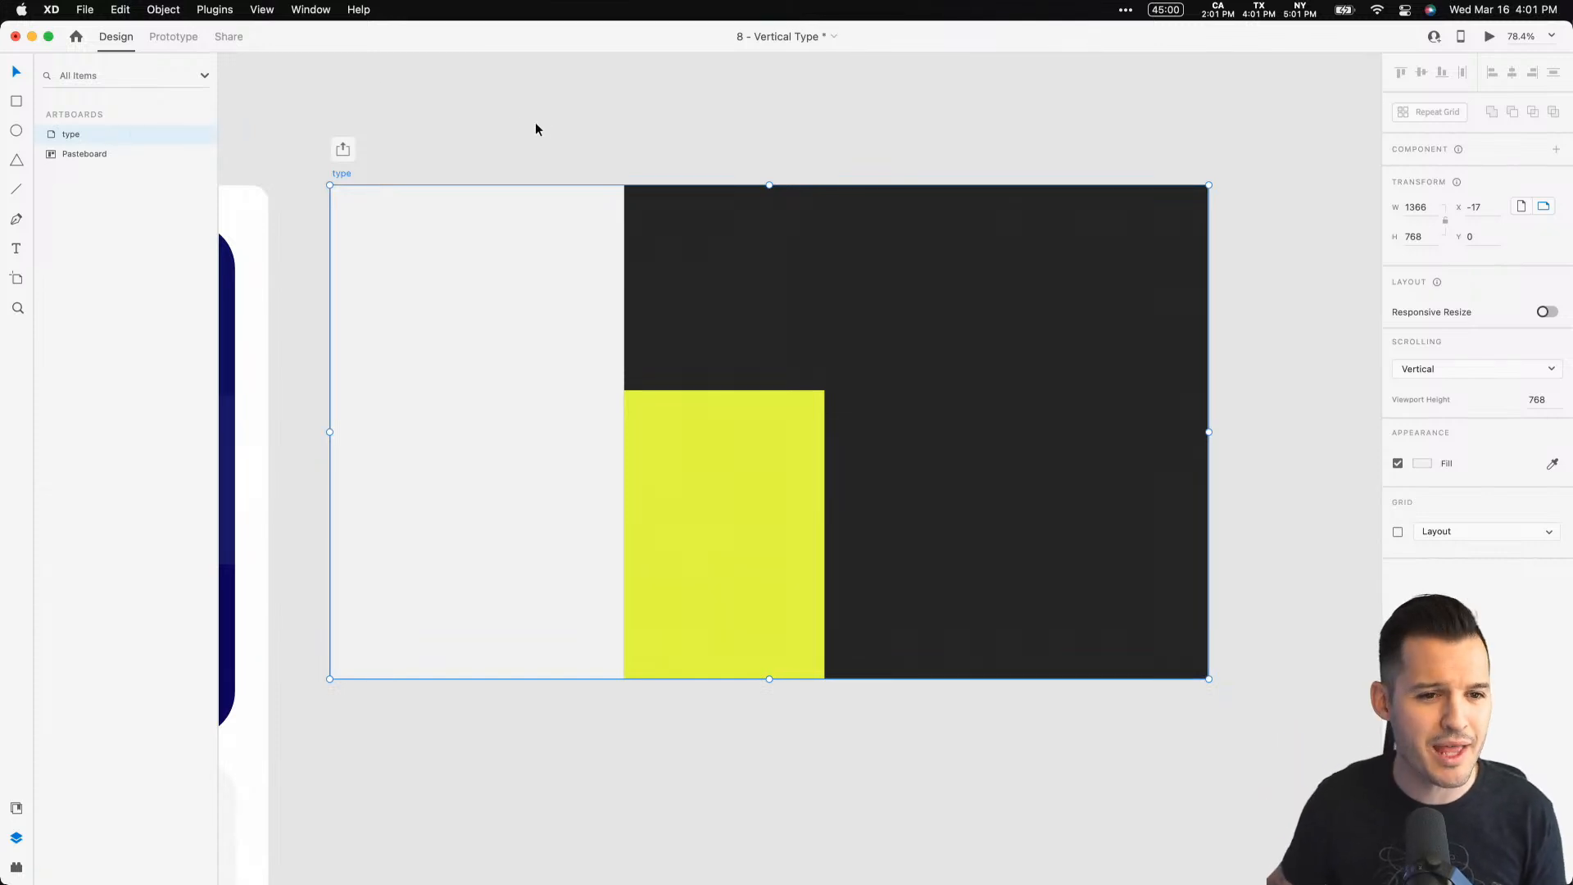
Step: Try portrait orientation on the type artboard and return it to landscape
scroll(534, 121, "left", 3)
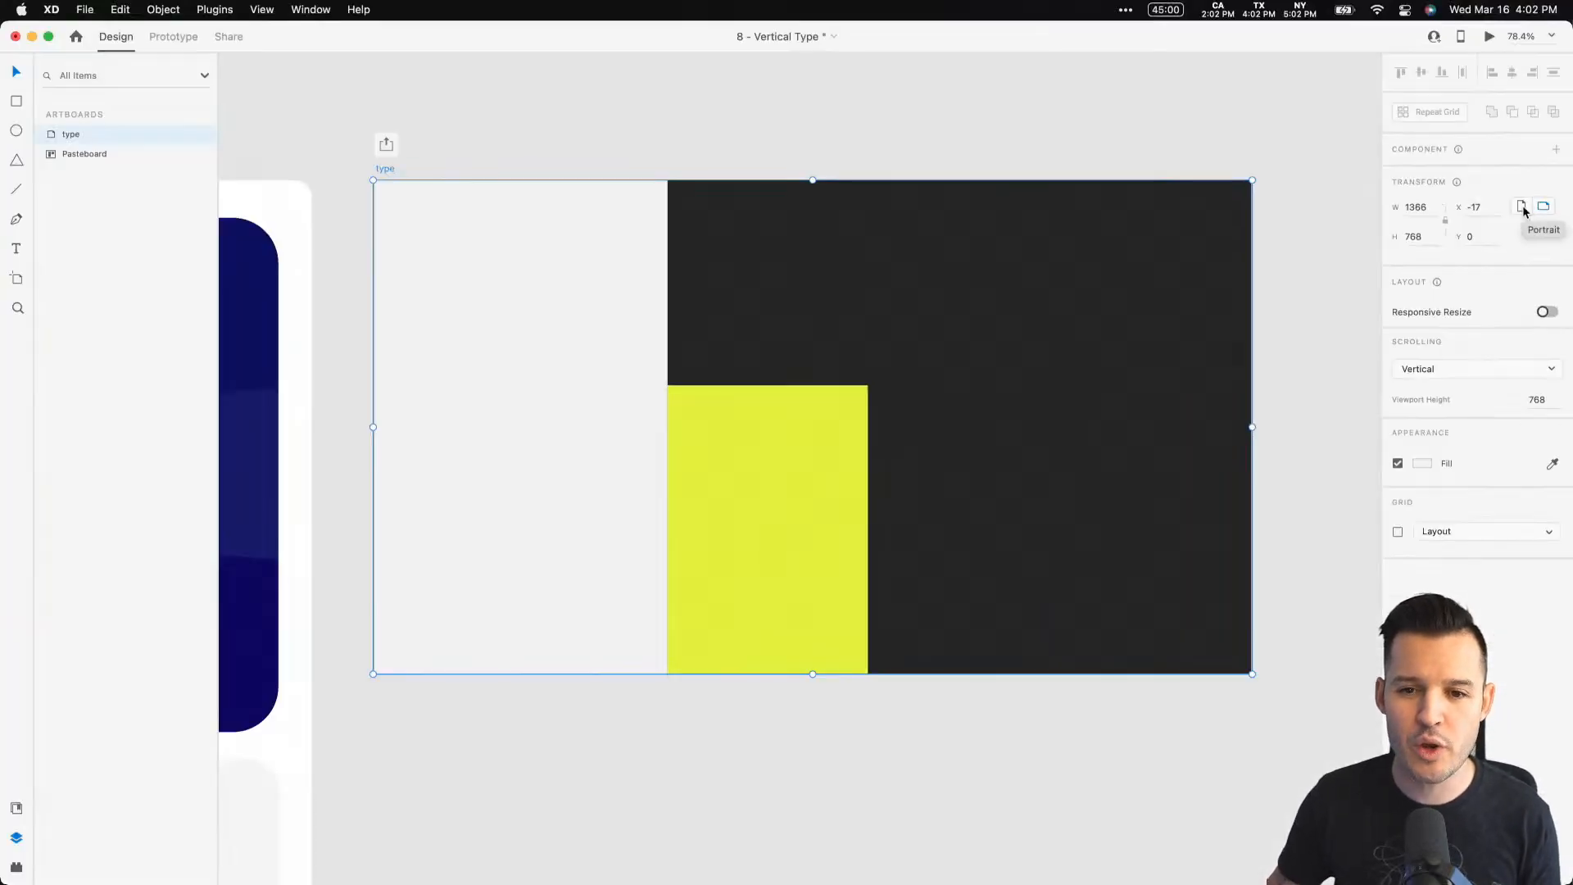
left_click(1423, 188)
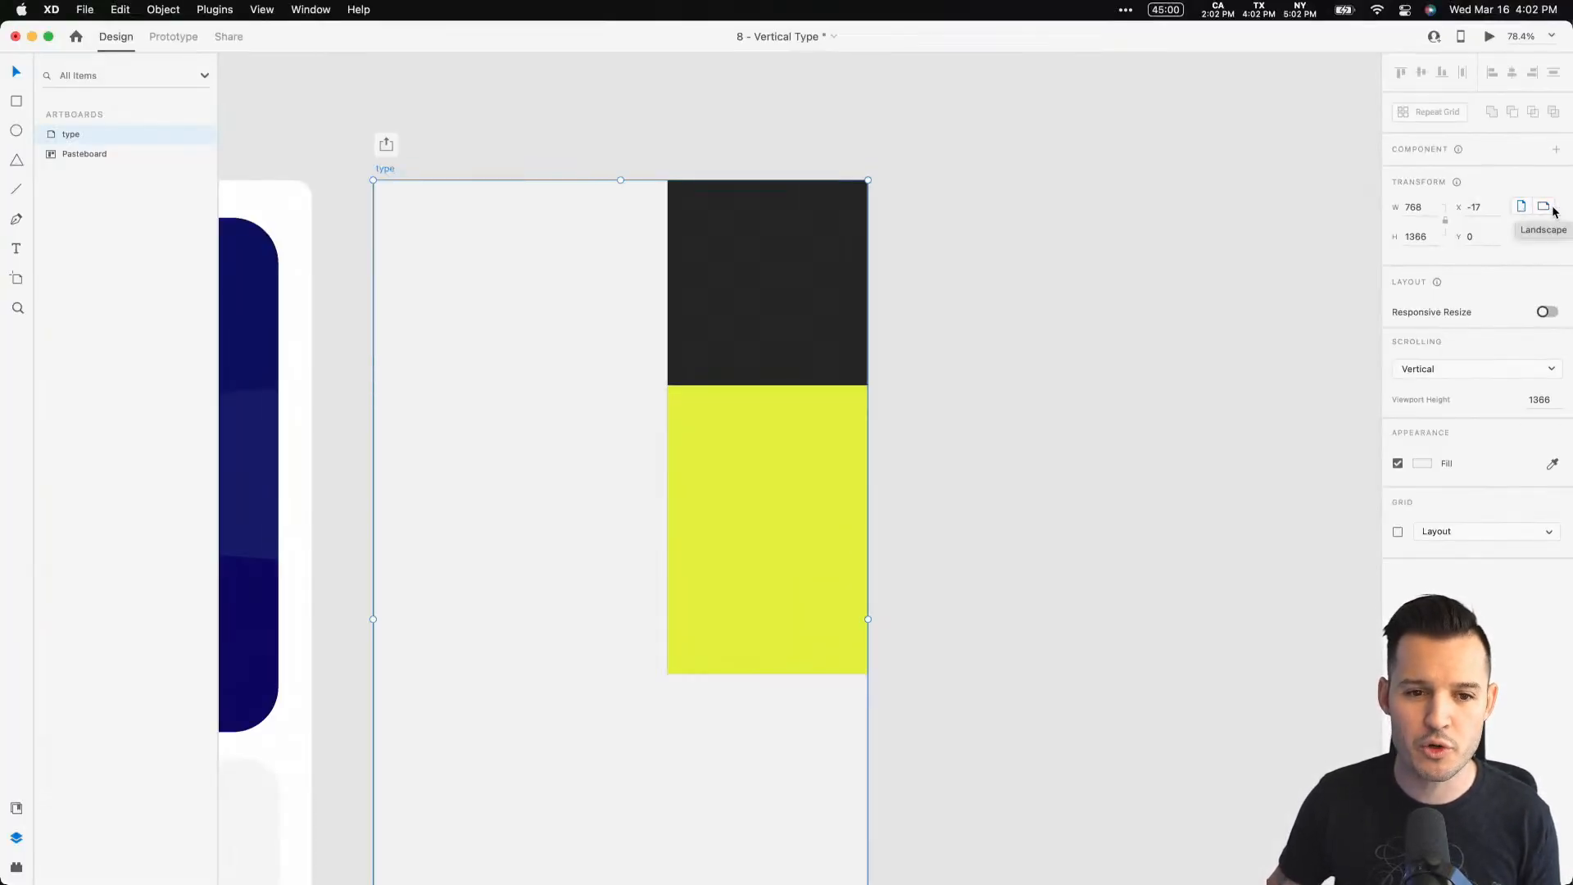
left_click(1551, 208)
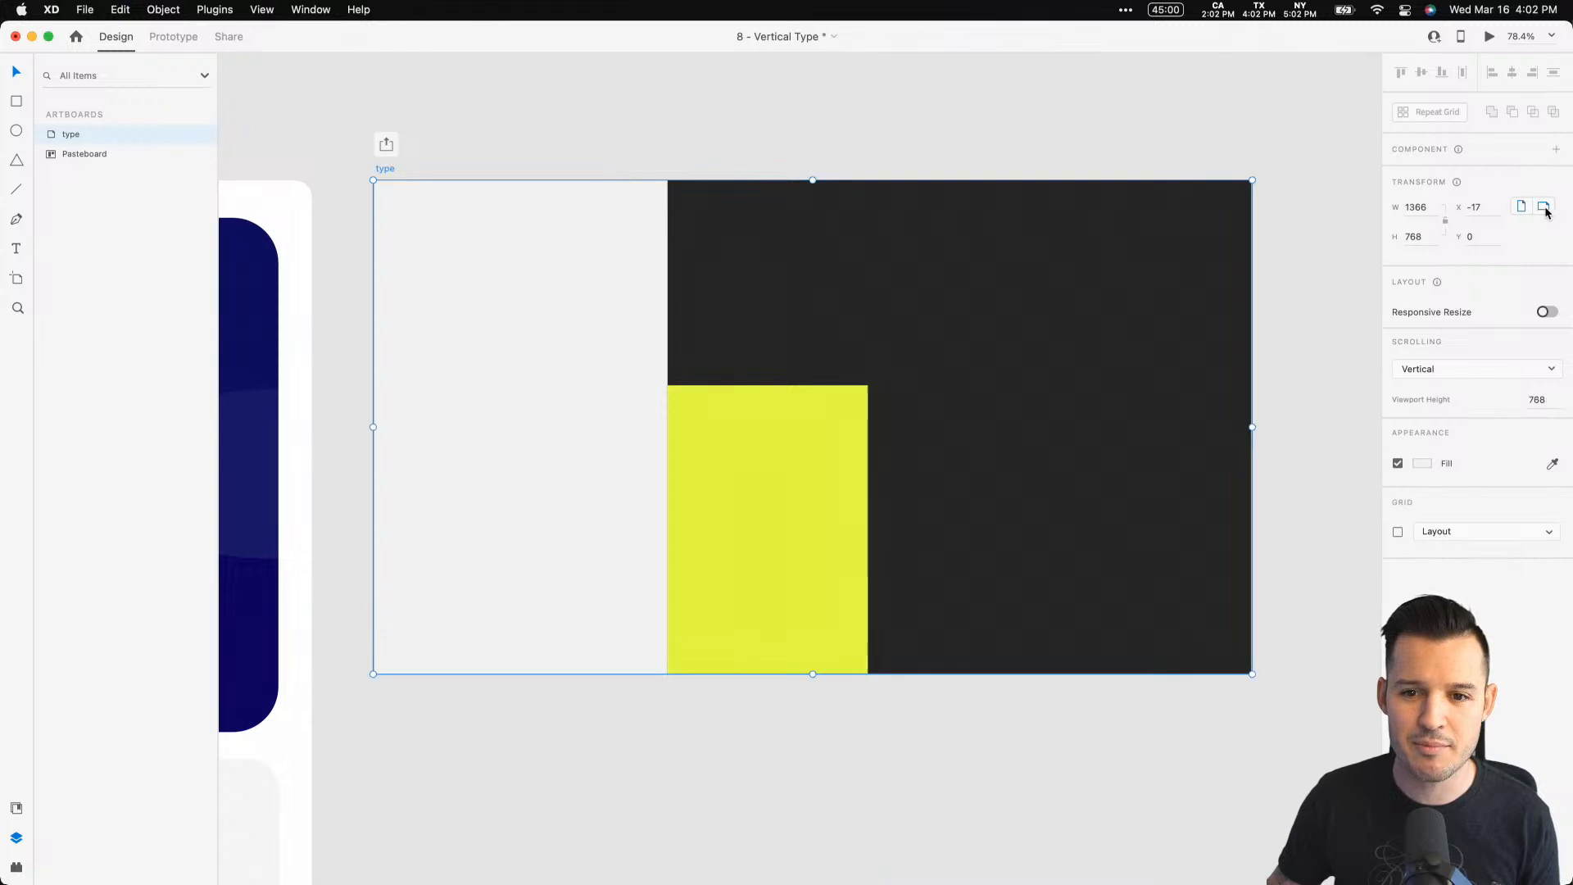
left_click(1153, 116)
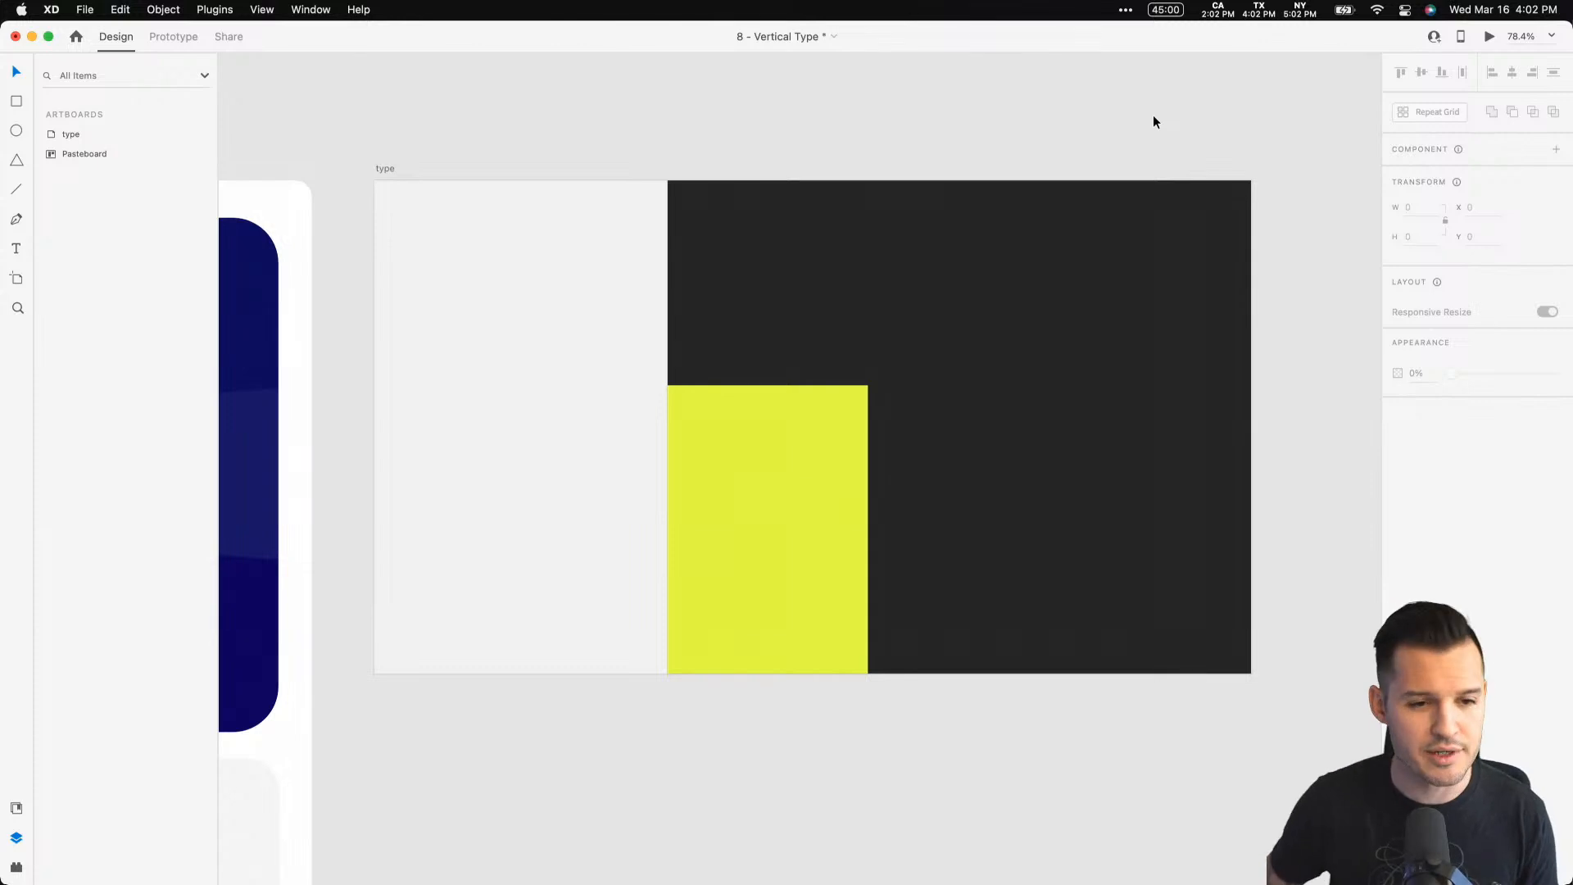
Step: Save the XD document and switch back to the Brave browser
mouse_move(896, 132)
left_mouse_down()
mouse_move(917, 122)
mouse_move(884, 107)
left_mouse_up()
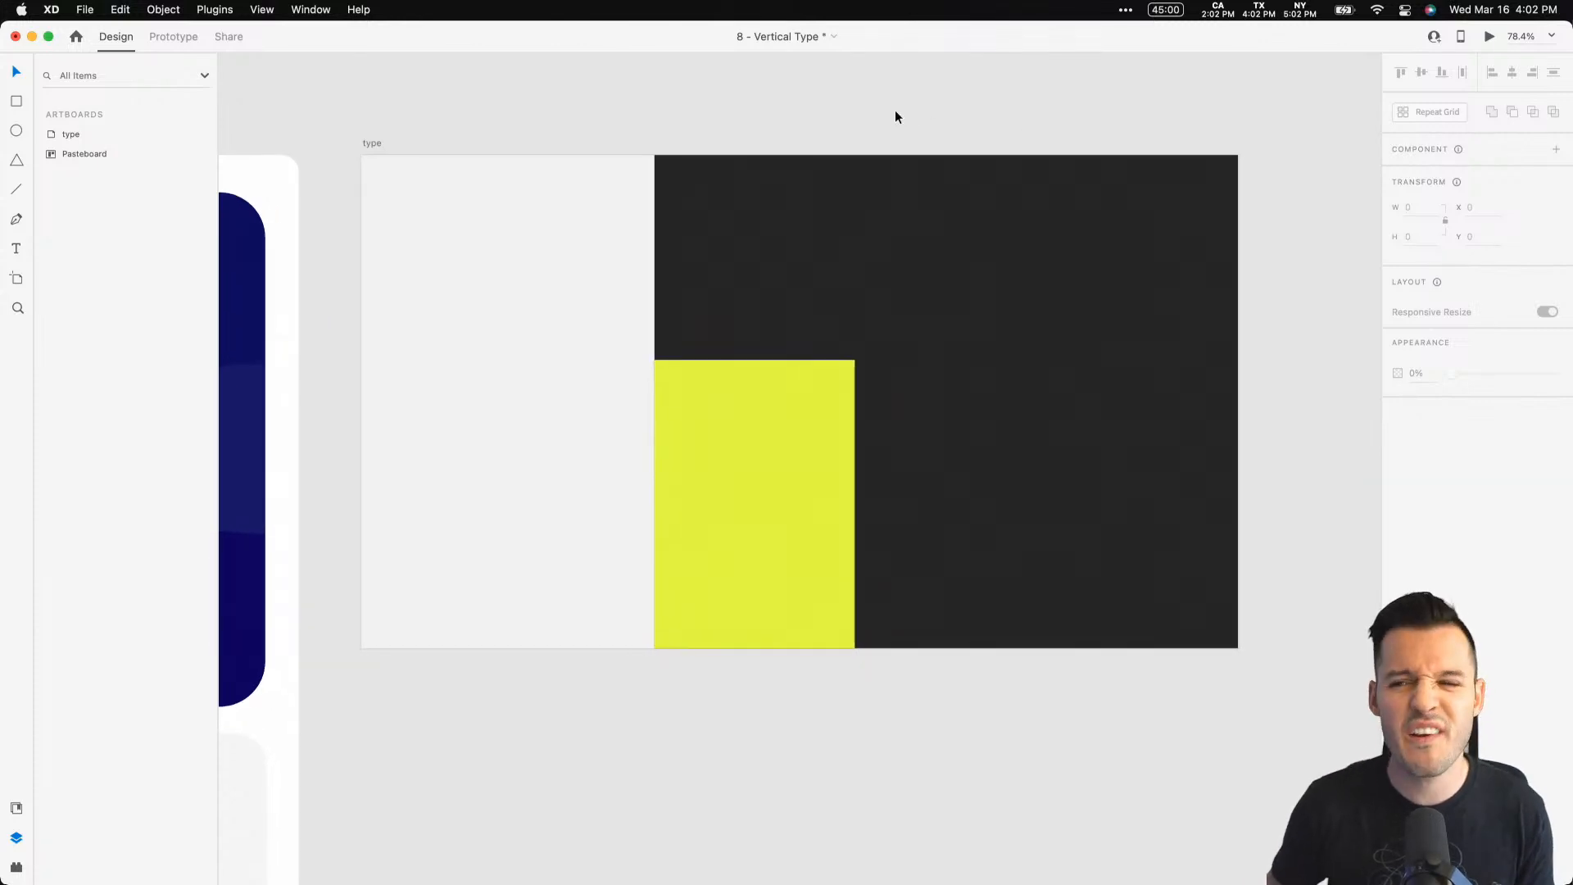
key("super+s")
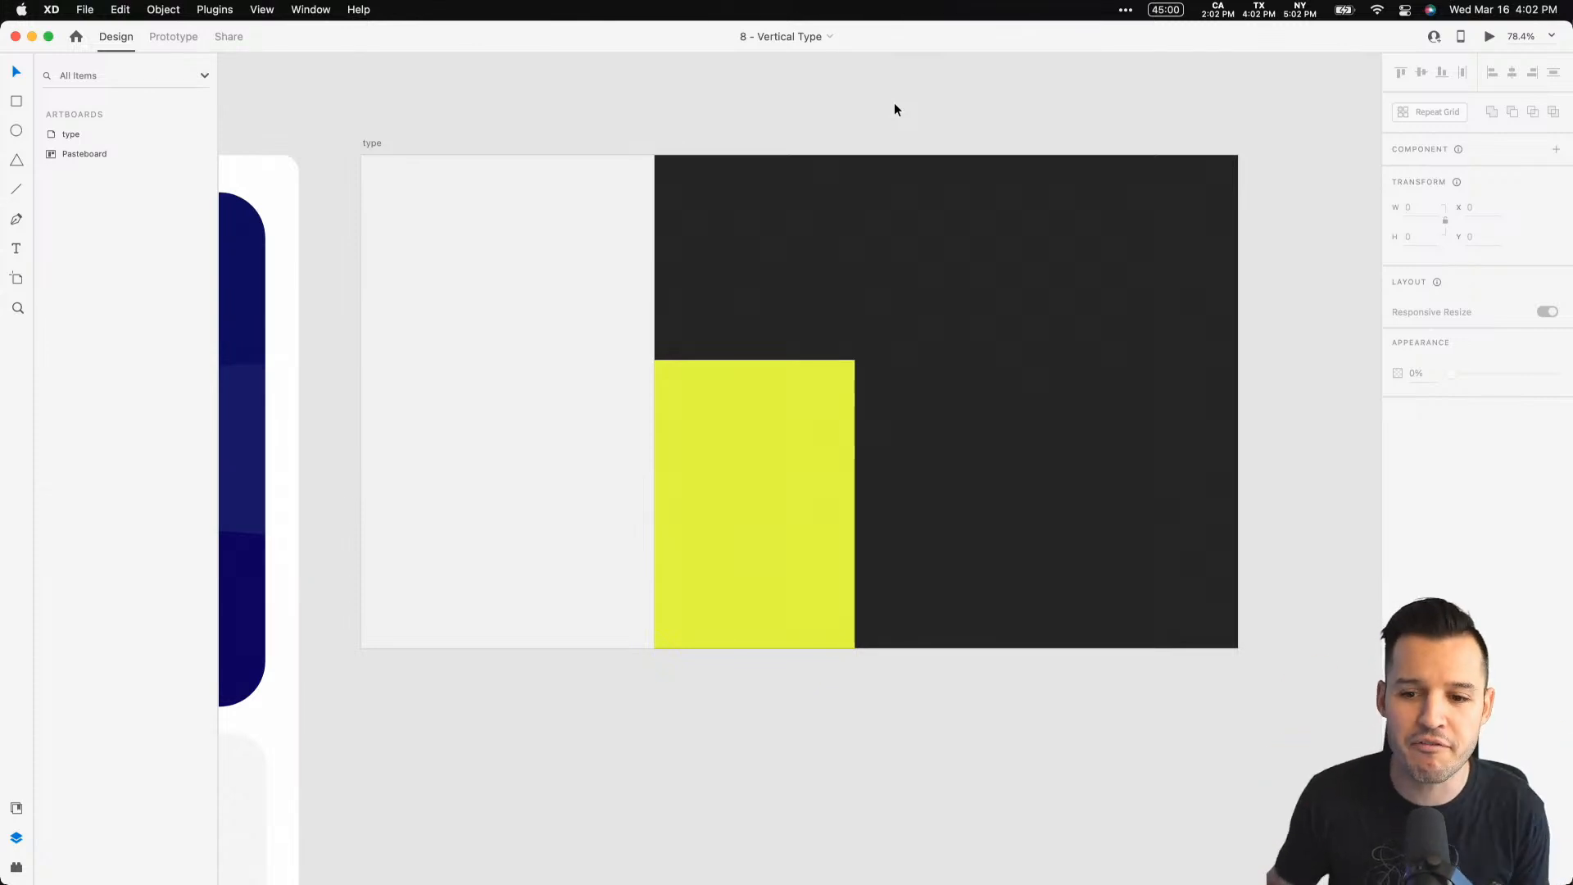
left_click_drag(901, 120, 895, 129)
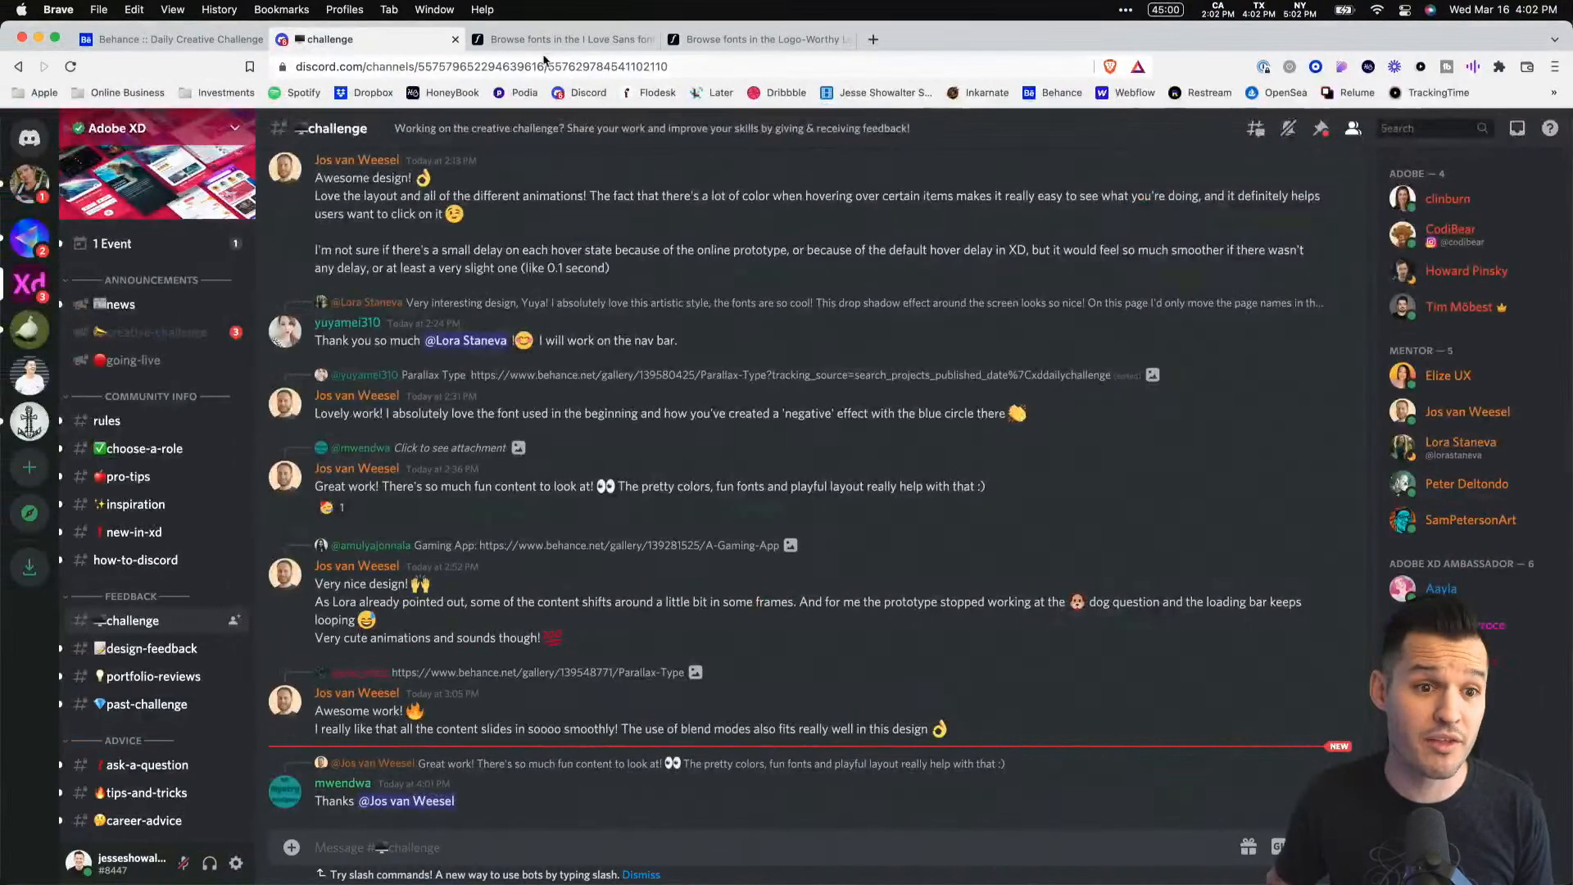
Step: Examine the sample lines and letter details of the fonts in the I Love Sans pack on Adobe Fonts
key("ctrl+Tab")
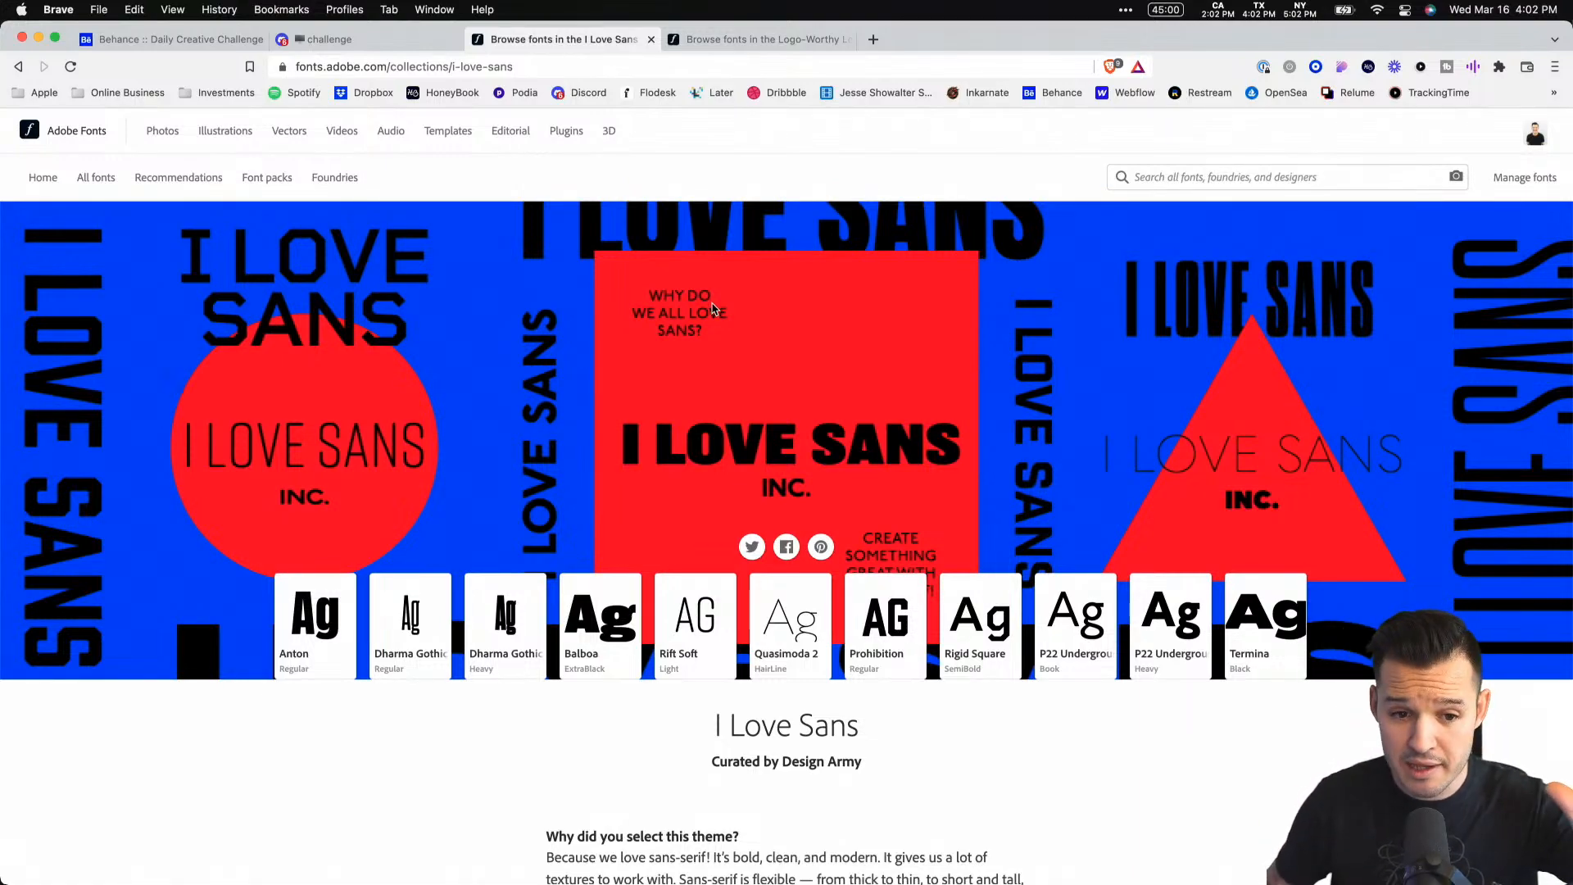
scroll(710, 313, "down", 15)
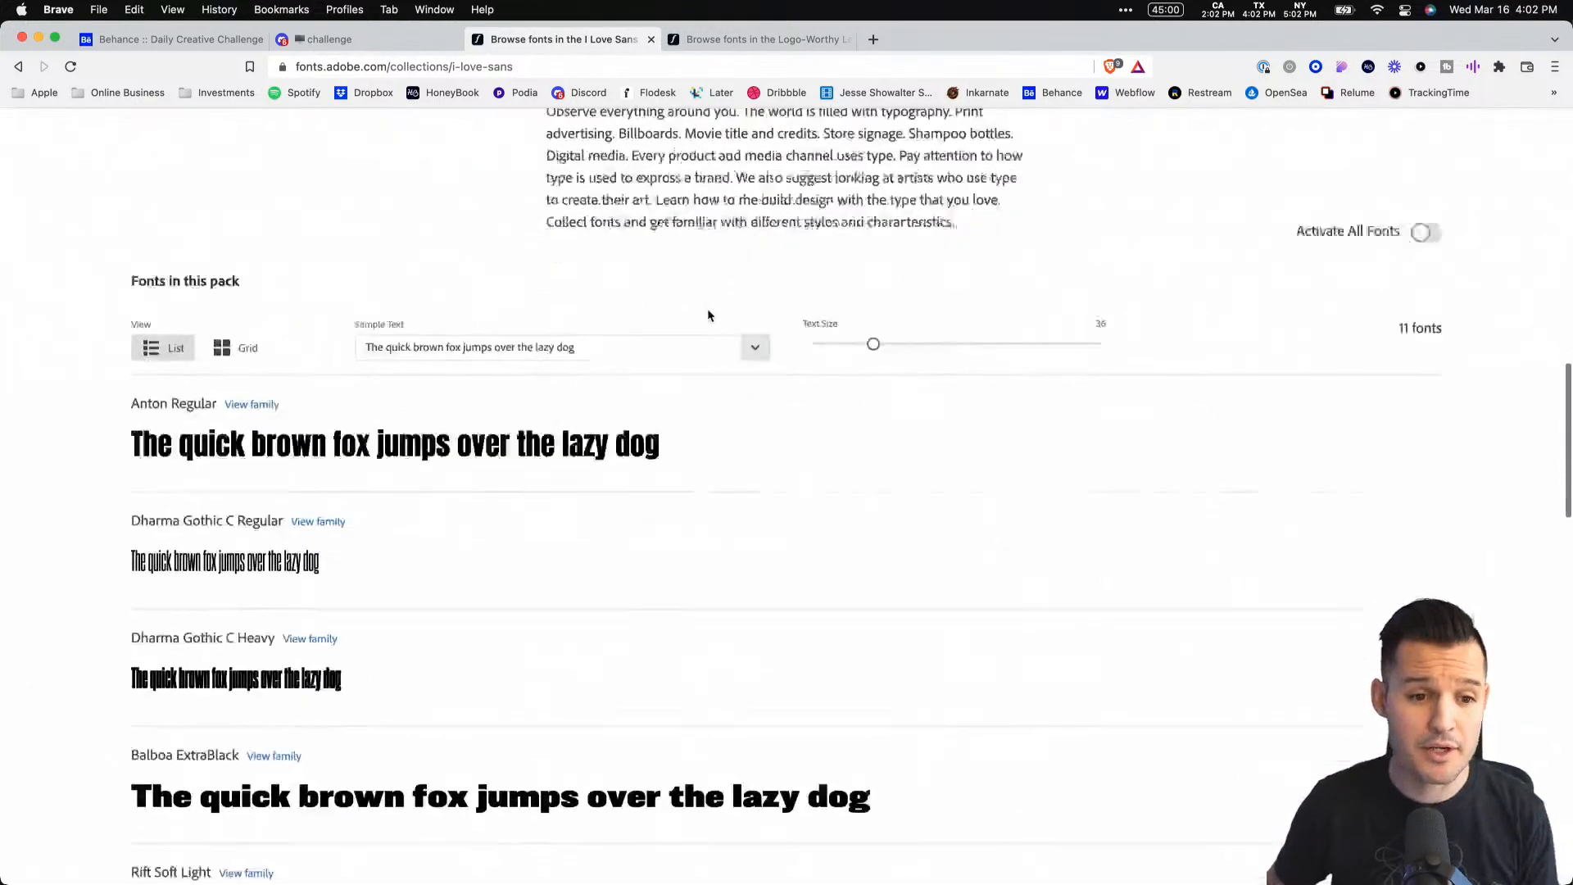
scroll(824, 326, "down", 2)
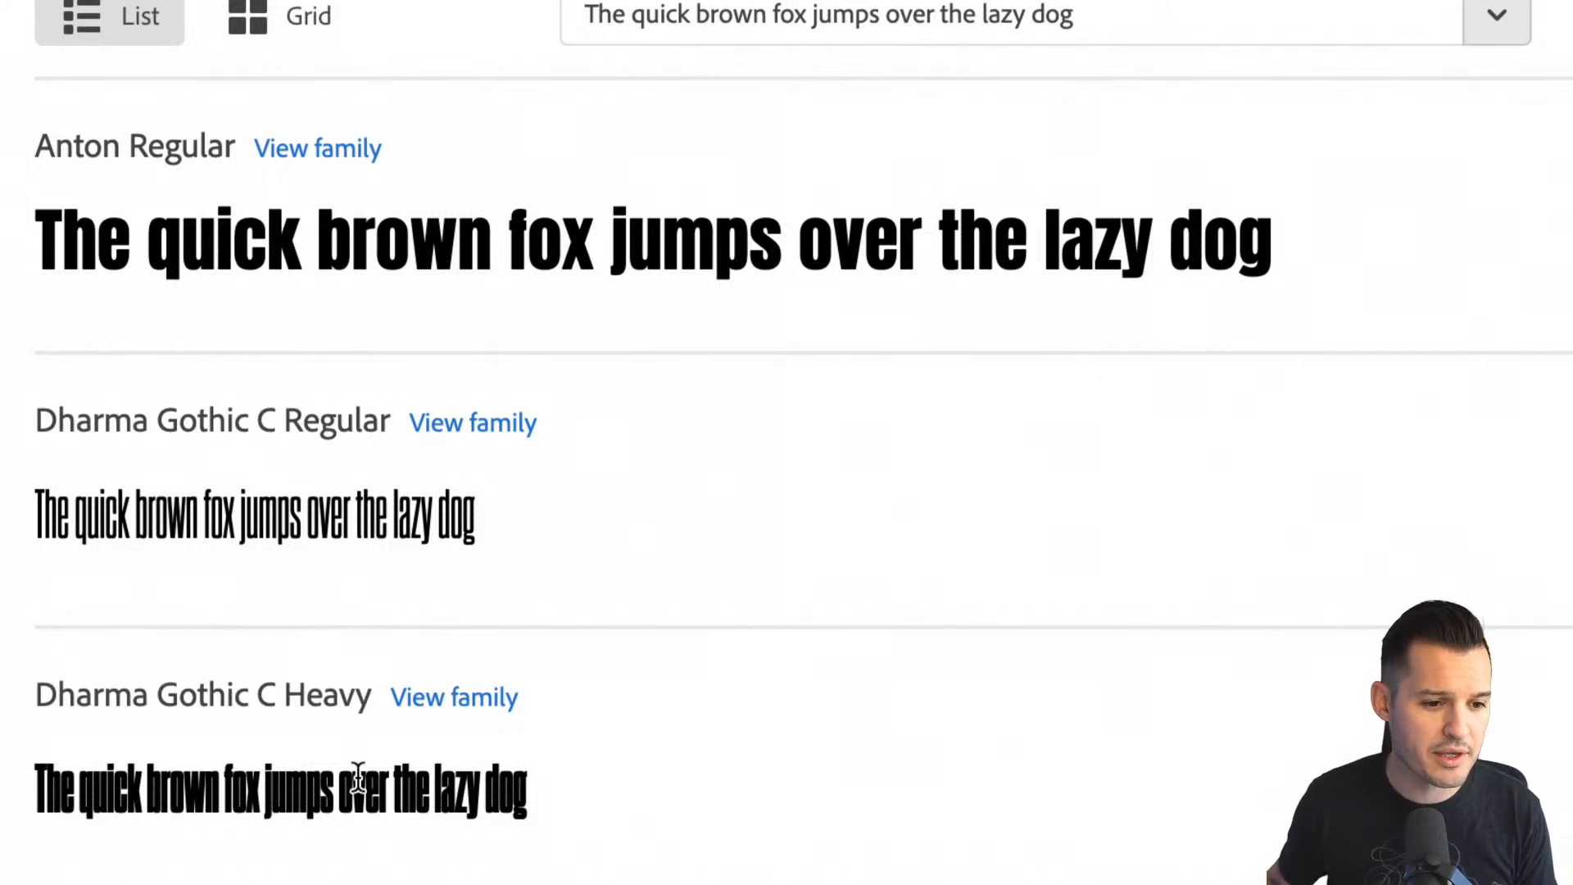
scroll(264, 590, "down", 4)
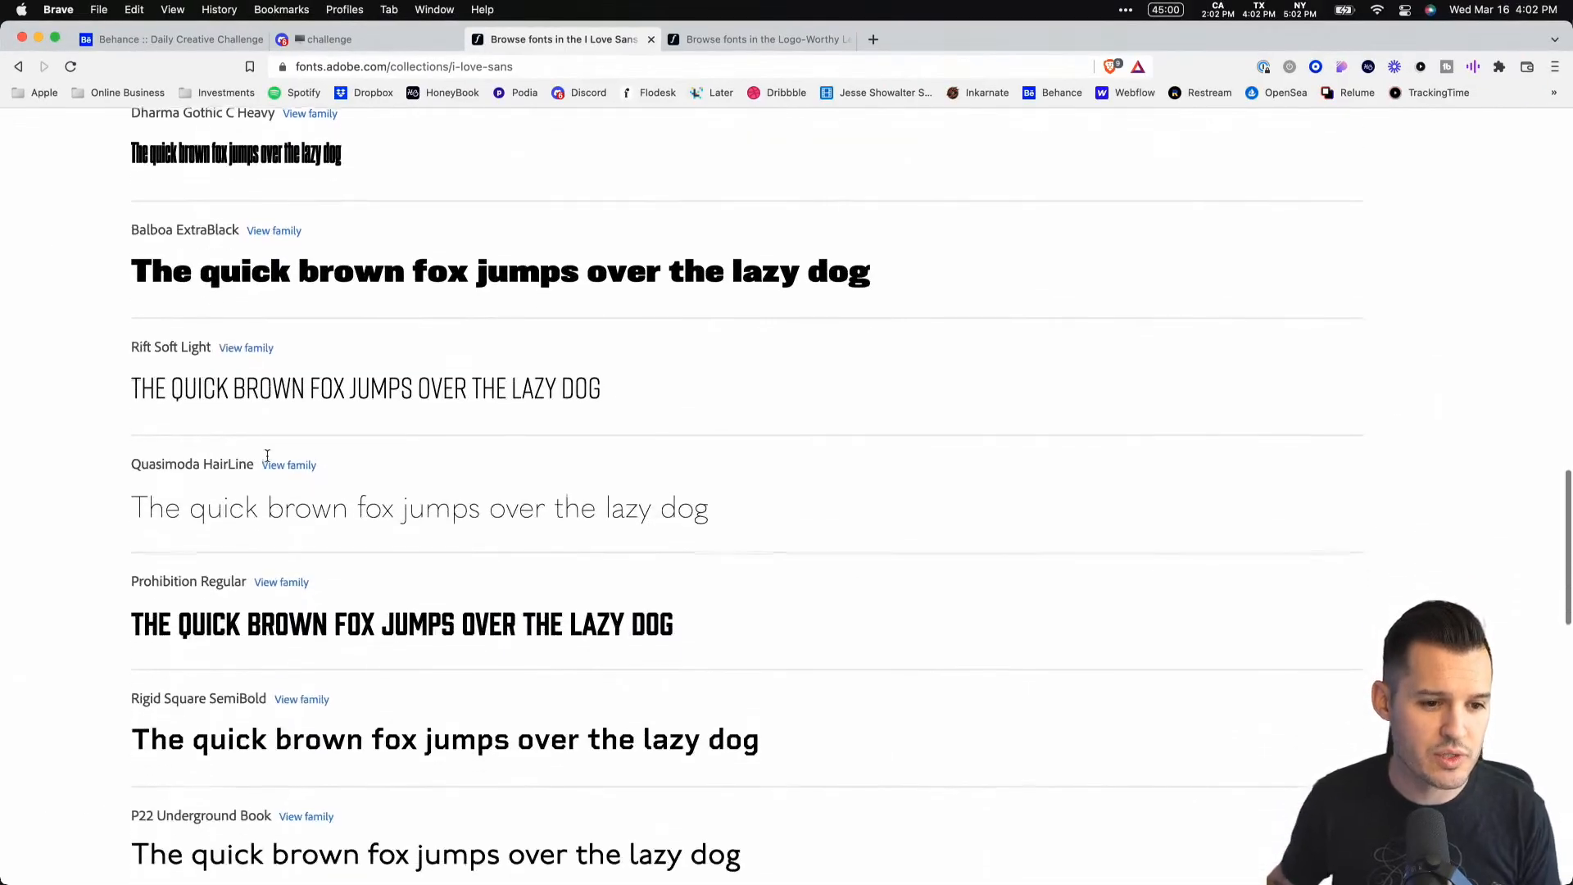
scroll(267, 456, "down", 3)
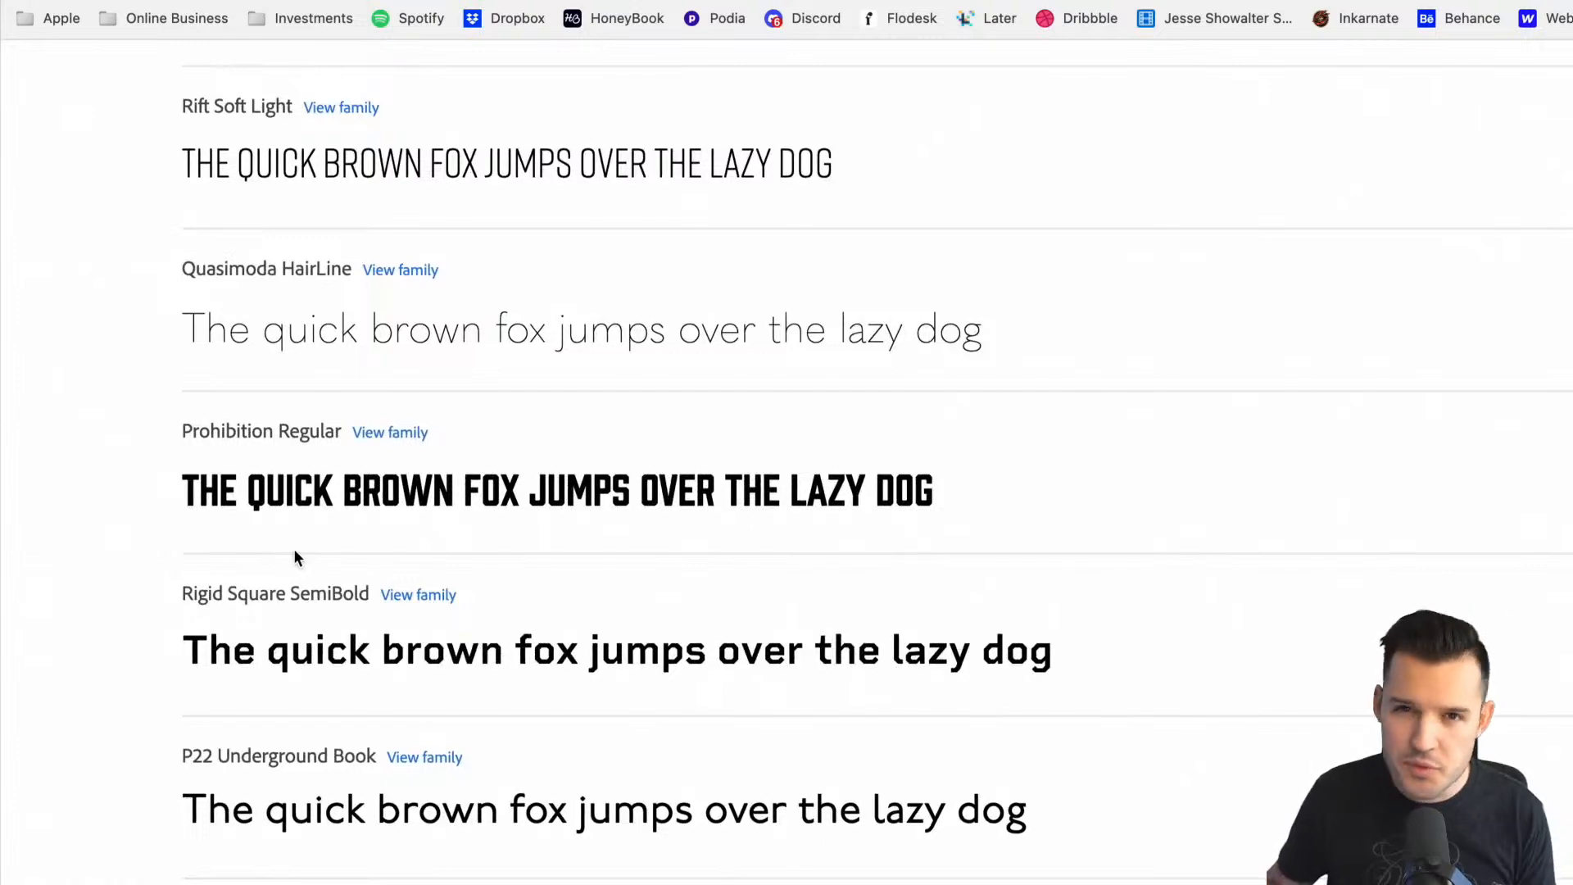
scroll(294, 558, "up", 5)
scroll(274, 636, "down", 4)
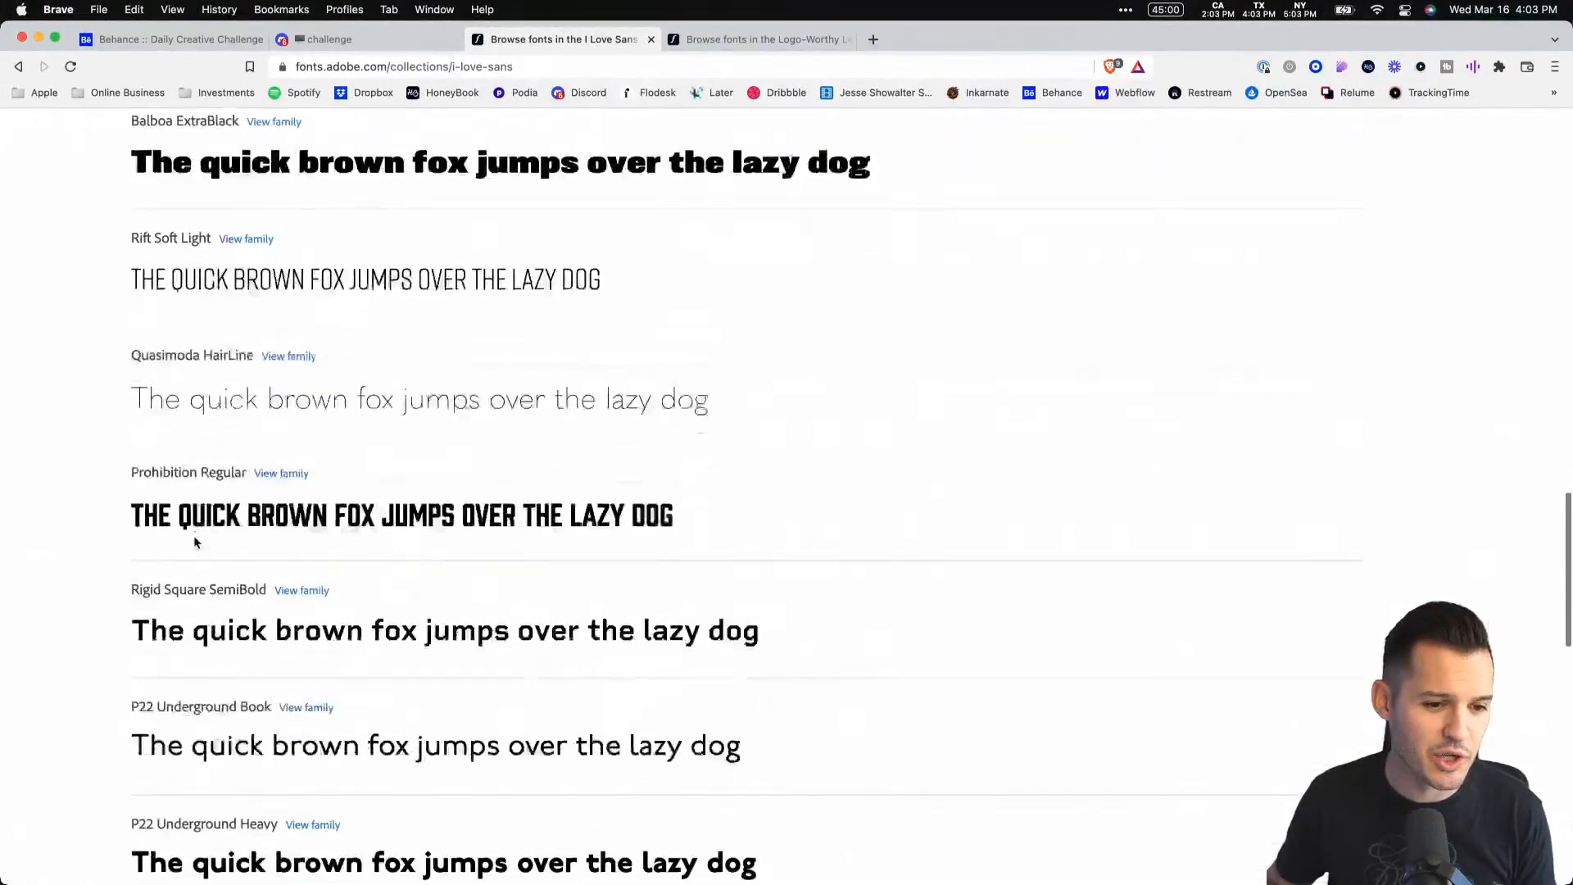
scroll(195, 539, "down", 10)
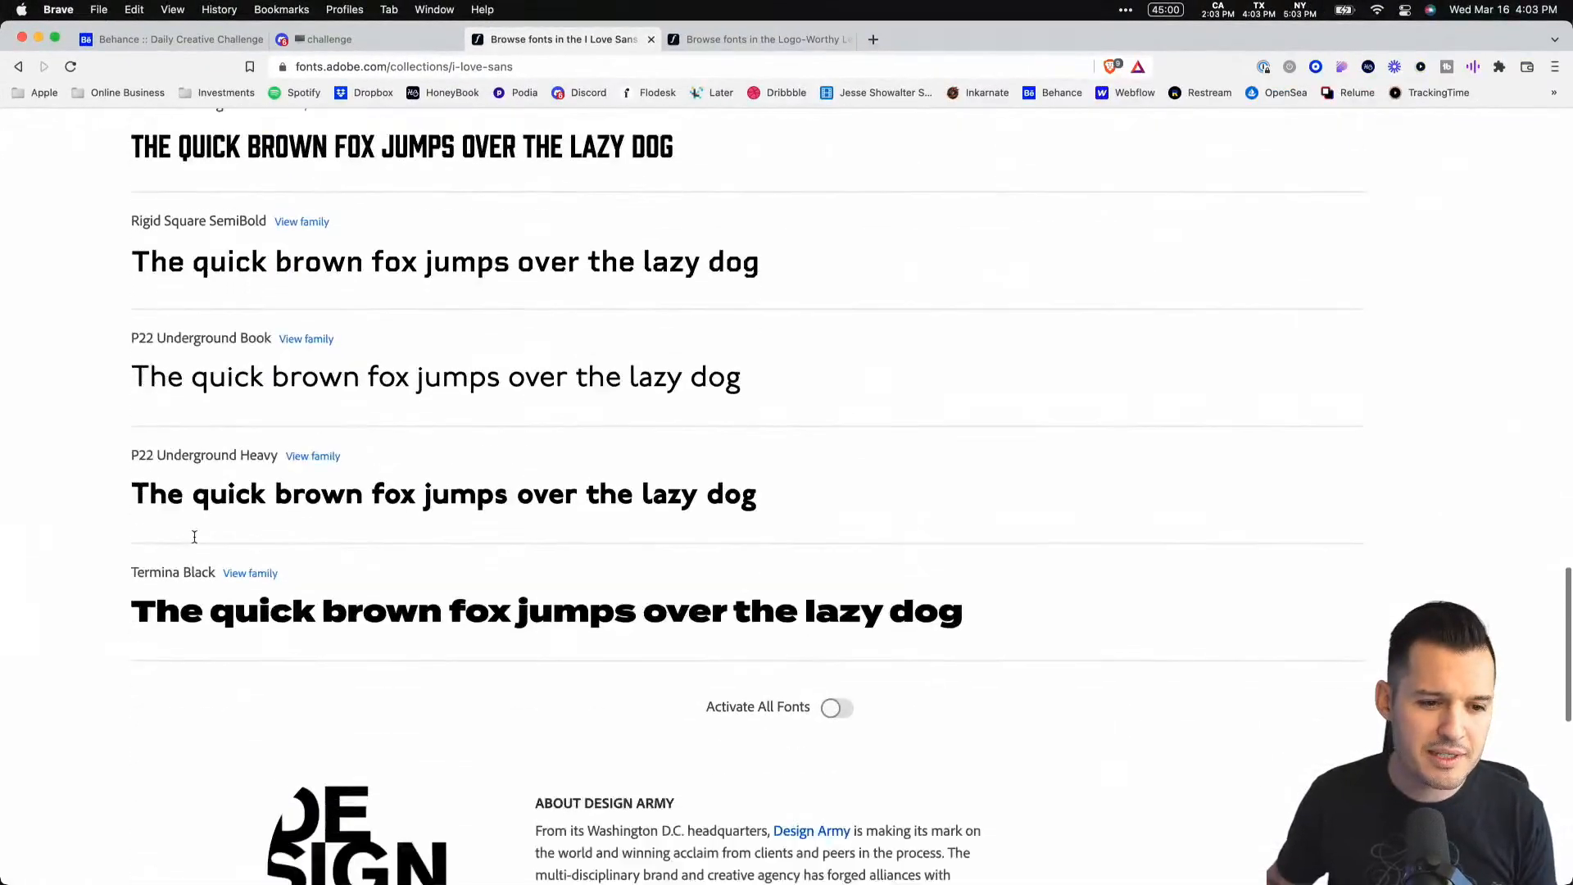
scroll(190, 536, "up", 1)
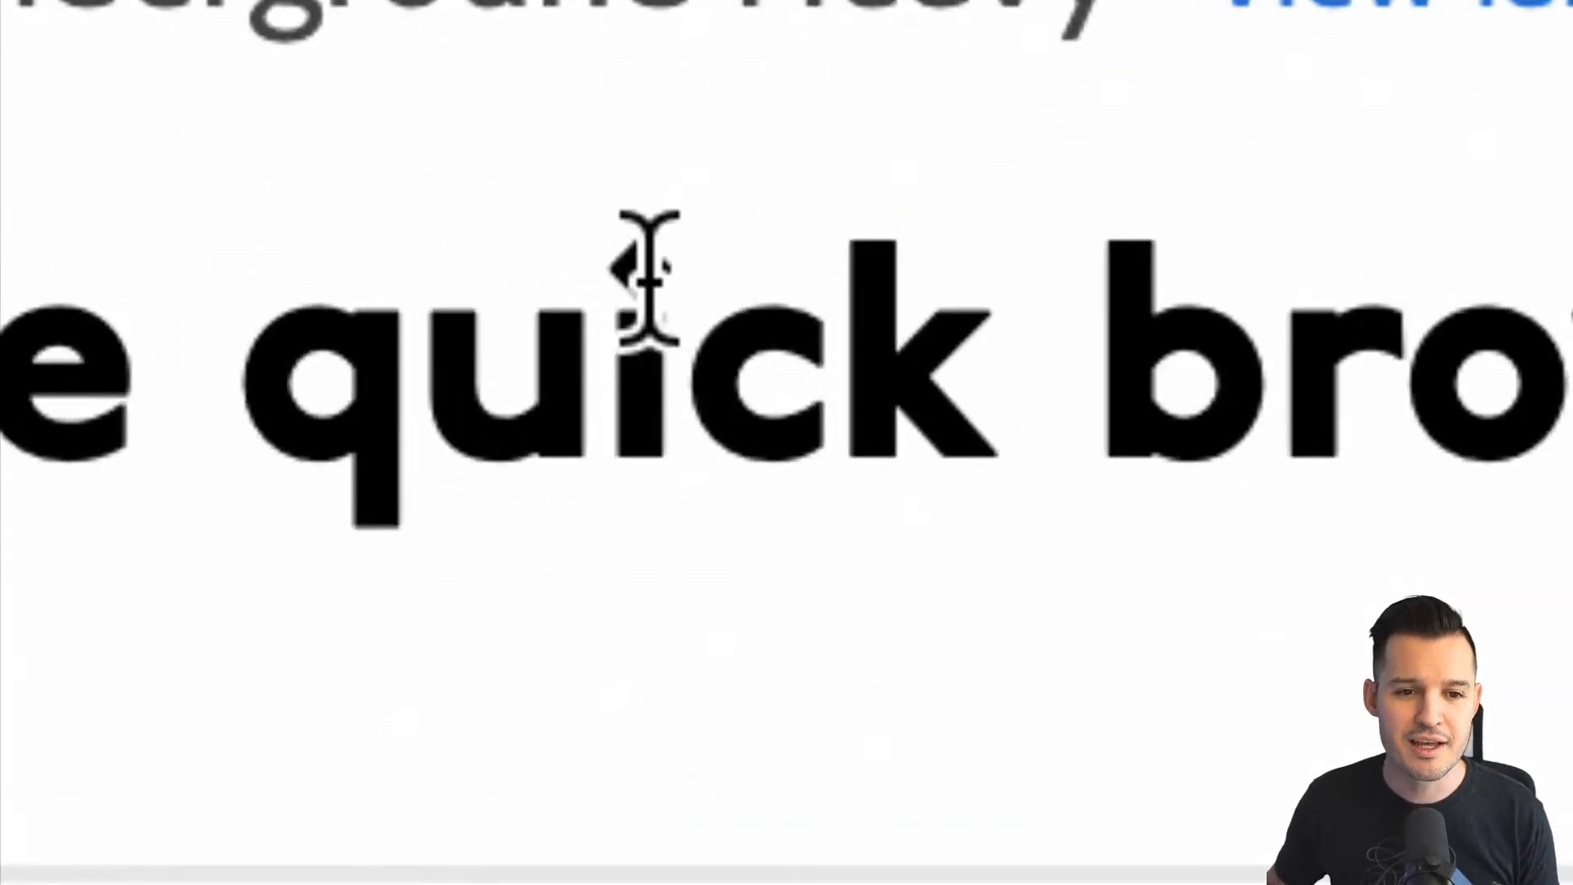
left_click_drag(649, 281, 618, 288)
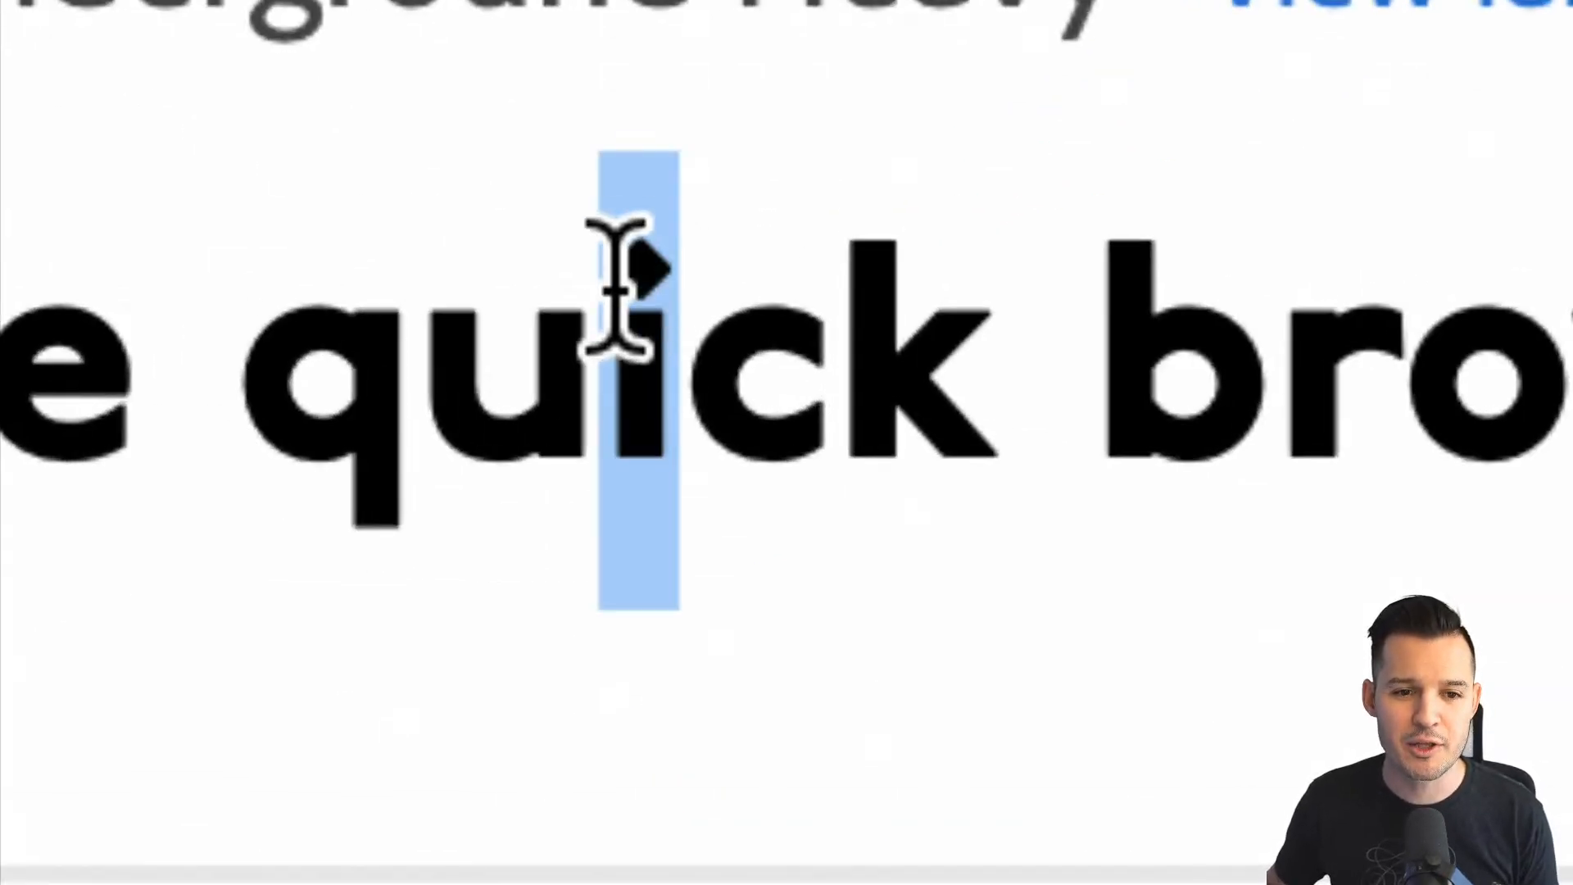
left_click(760, 484)
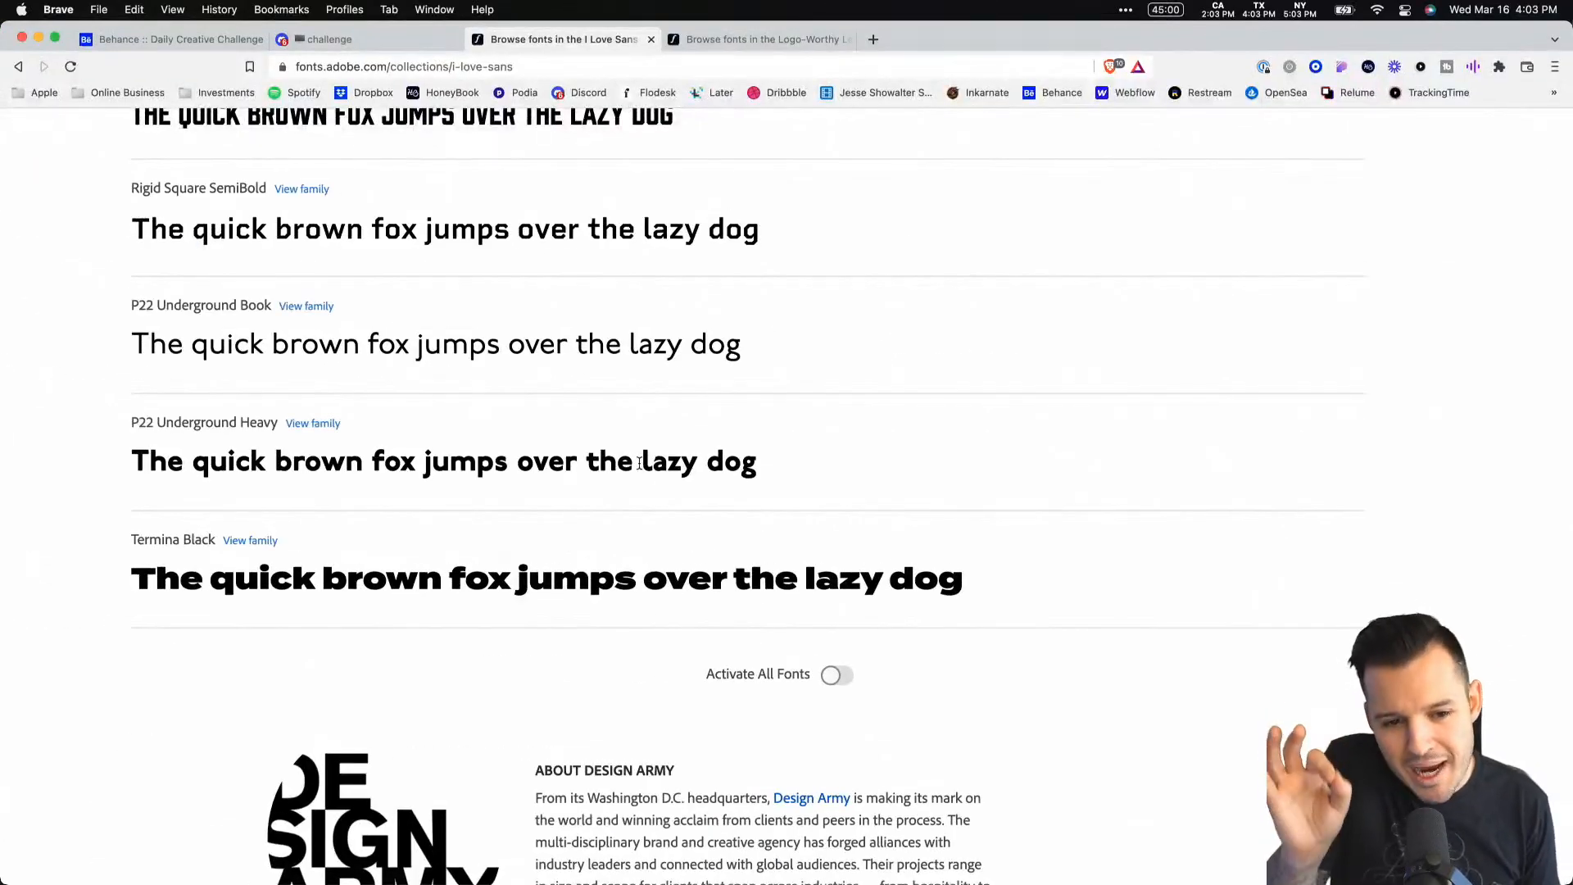
Step: Activate all fonts in the I Love Sans pack
scroll(916, 632, "down", 5)
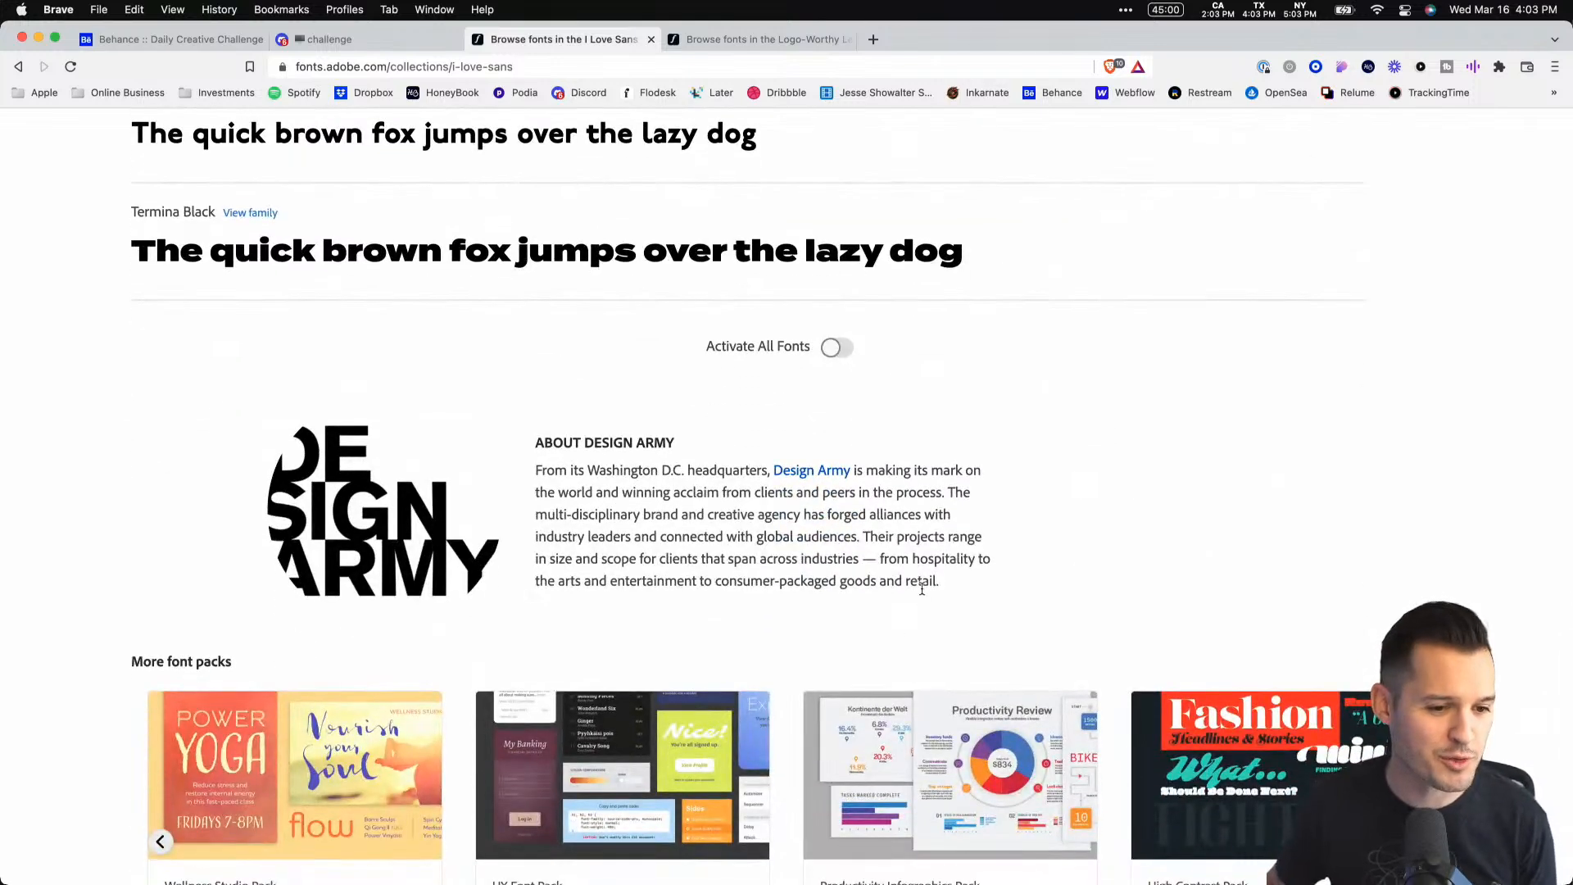
left_click(838, 347)
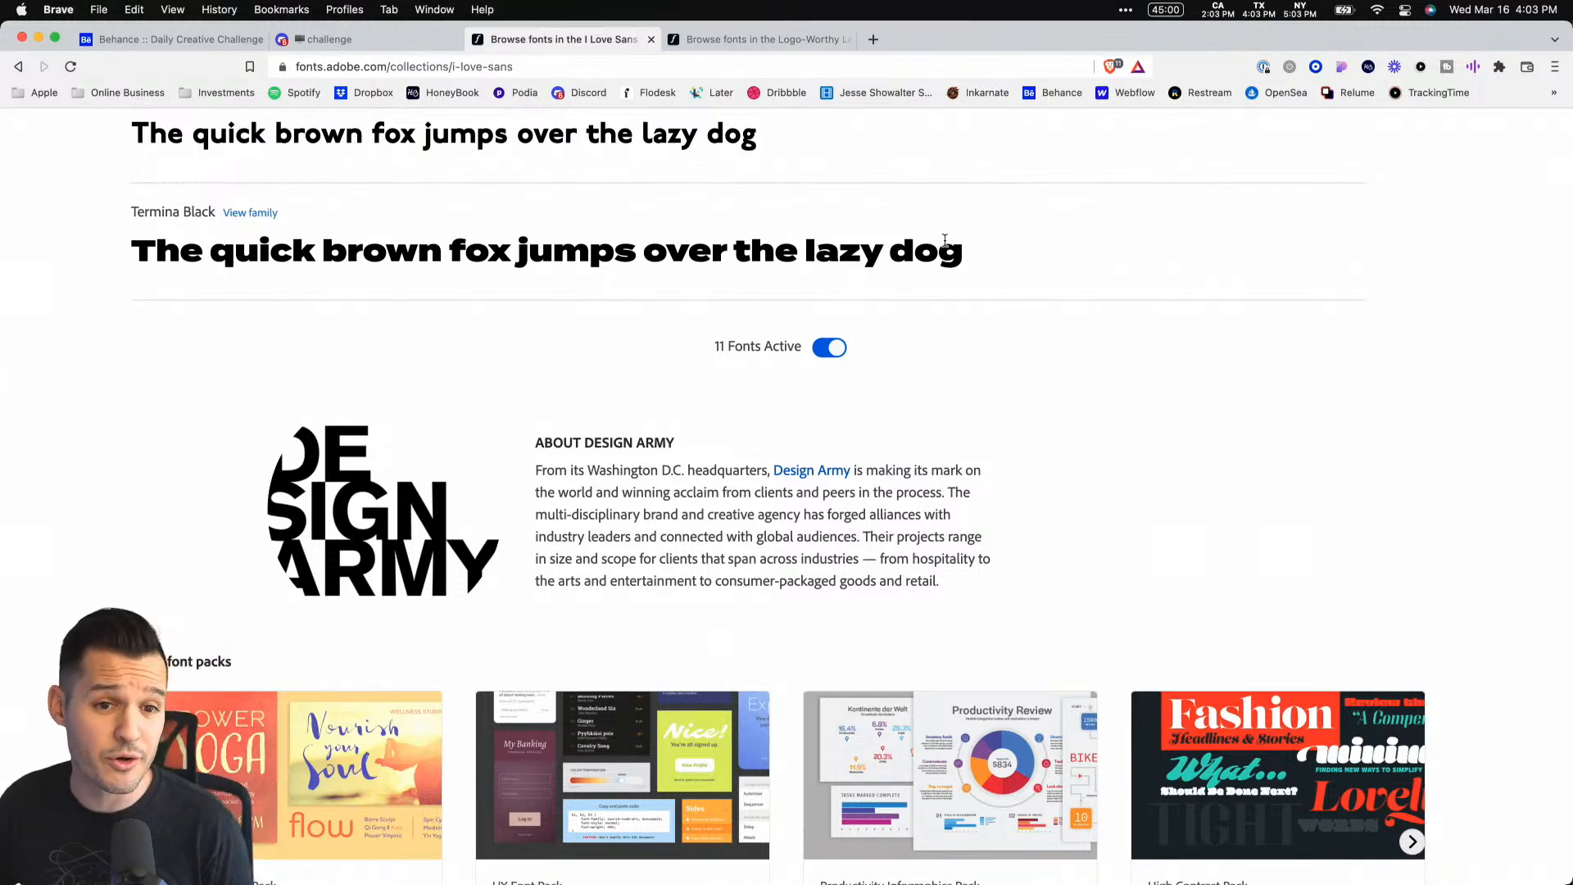
Step: Examine the font samples in the Logo-Worthy Letters pack, down to Domus Titling Extrabold
left_click(770, 41)
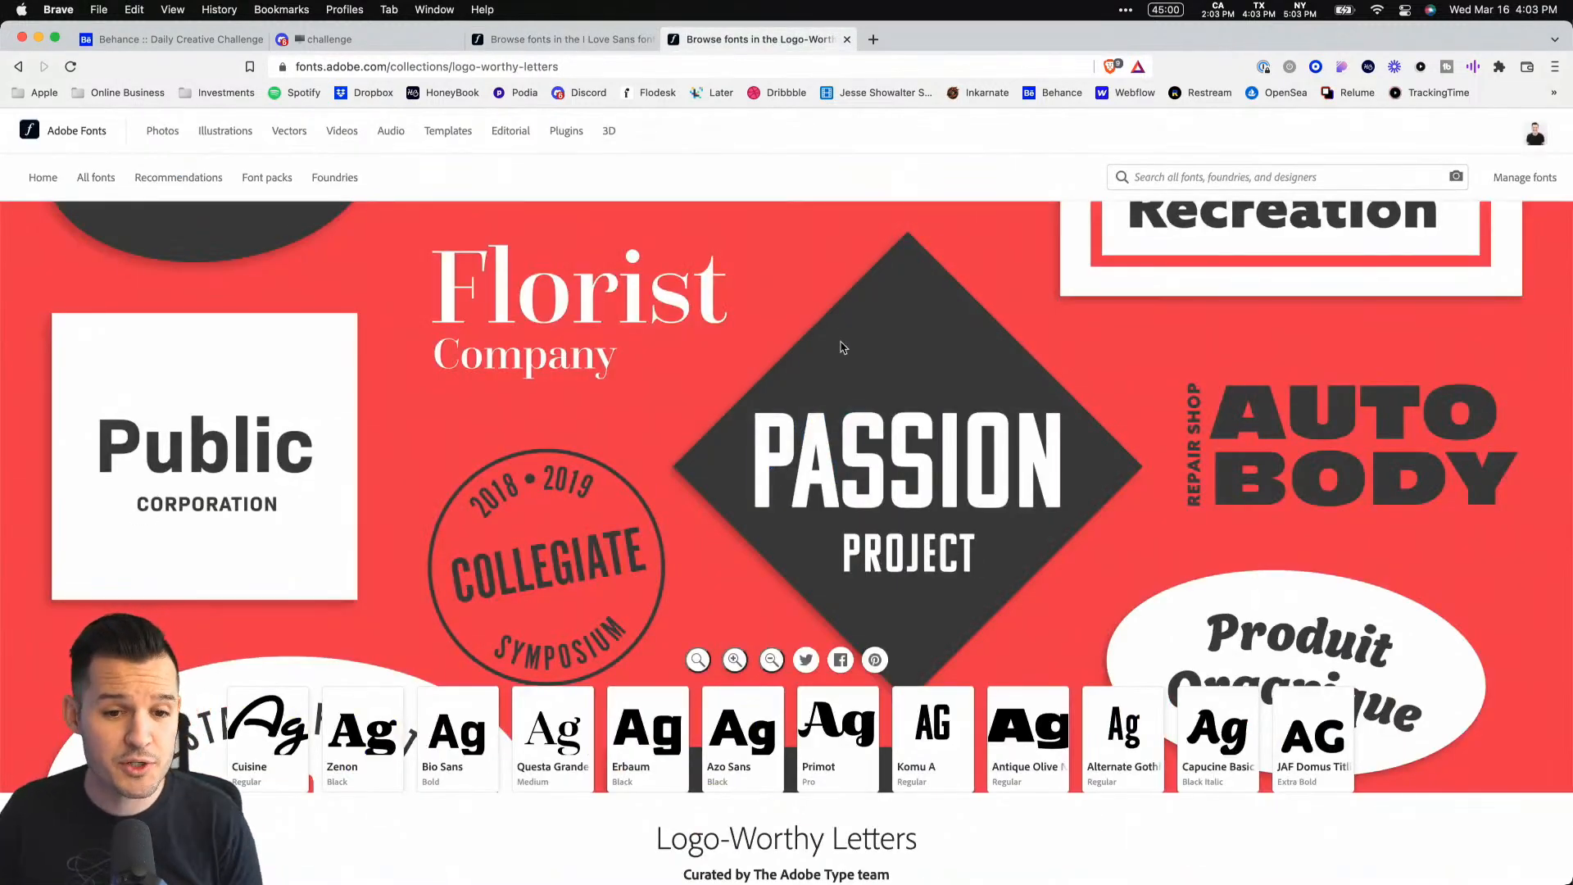
scroll(837, 350, "down", 3)
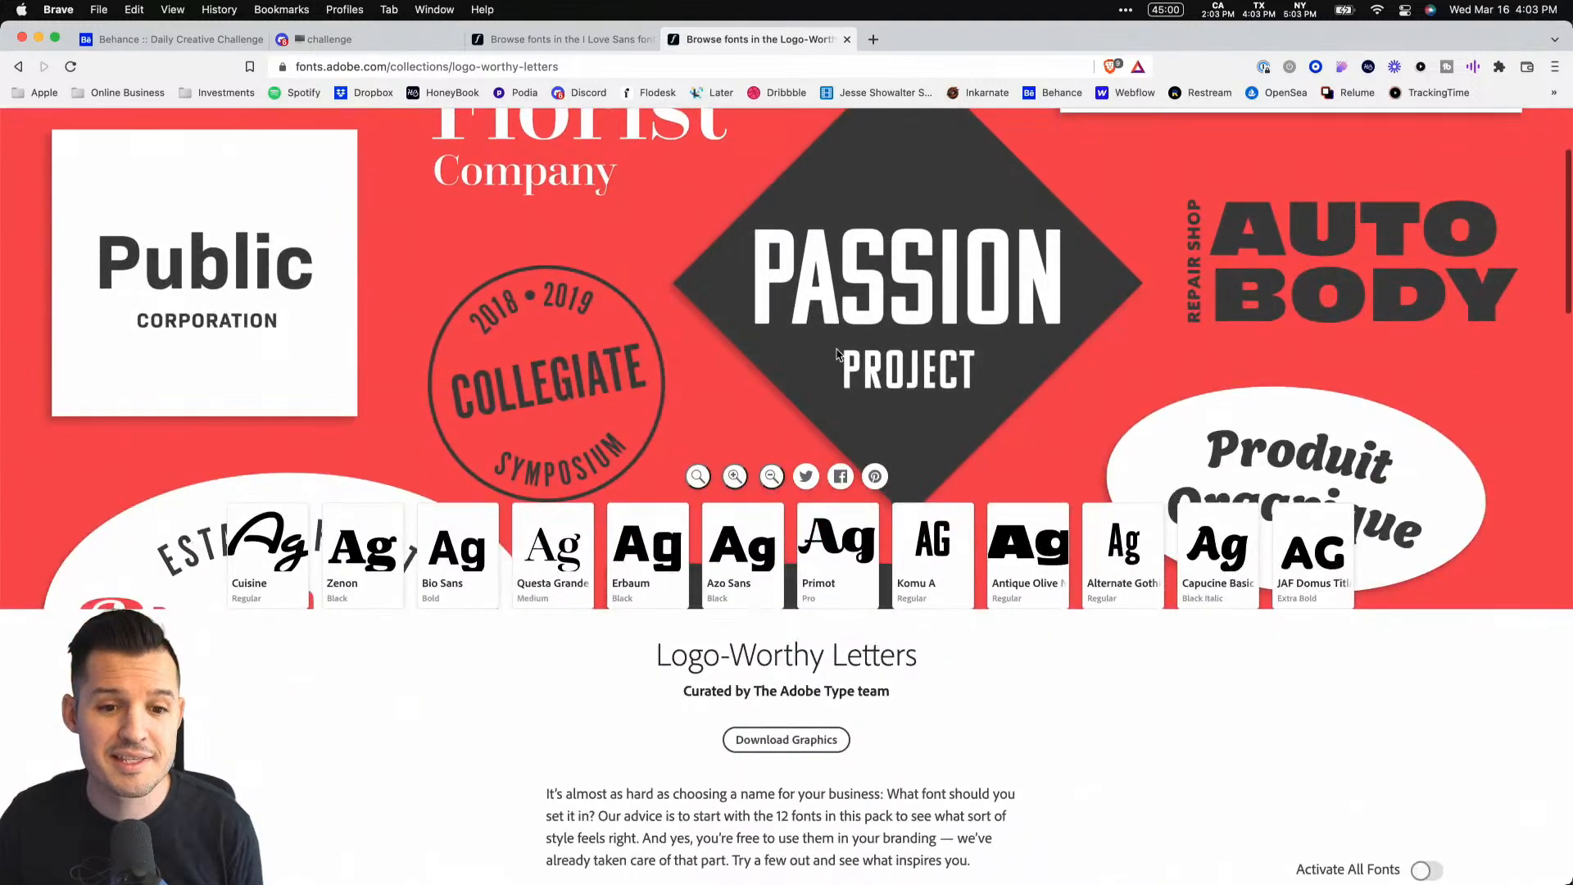
scroll(846, 359, "down", 10)
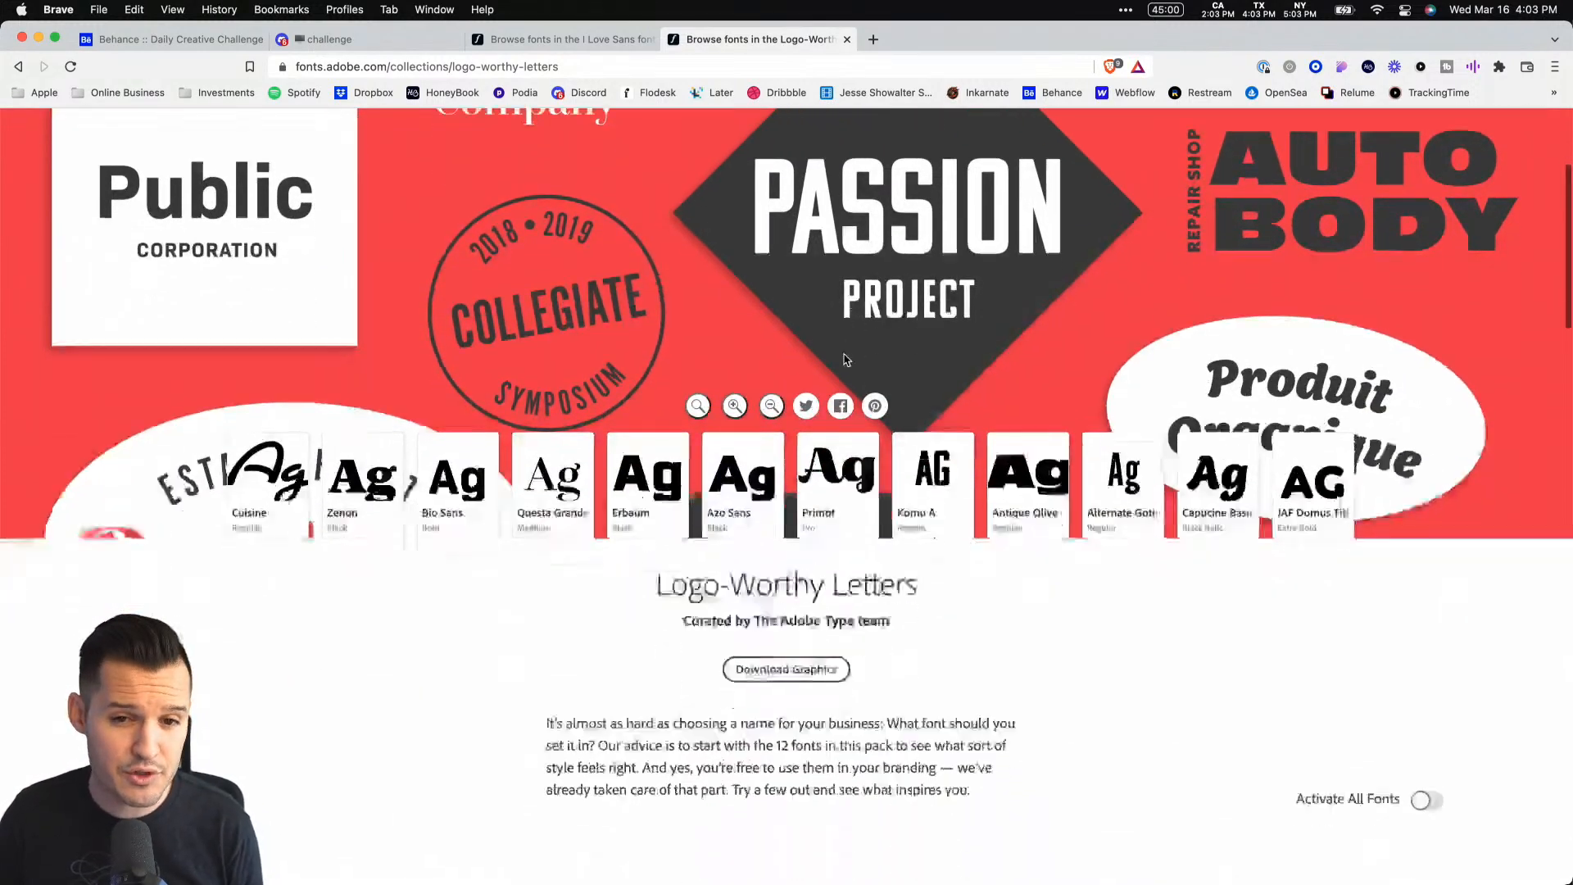
scroll(845, 359, "down", 1)
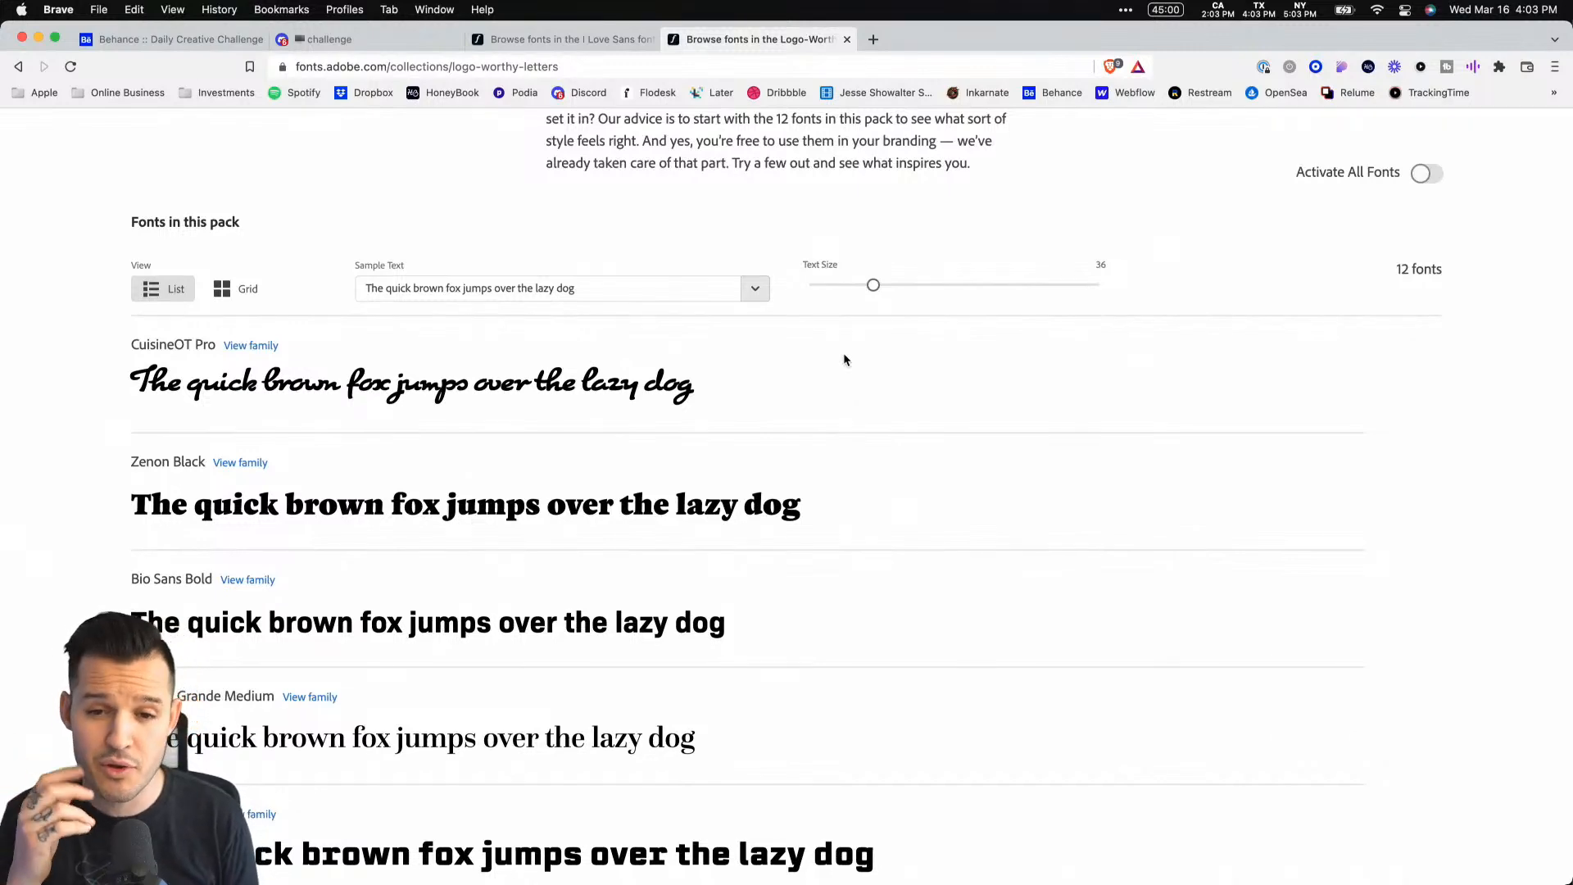
scroll(1069, 307, "down", 7)
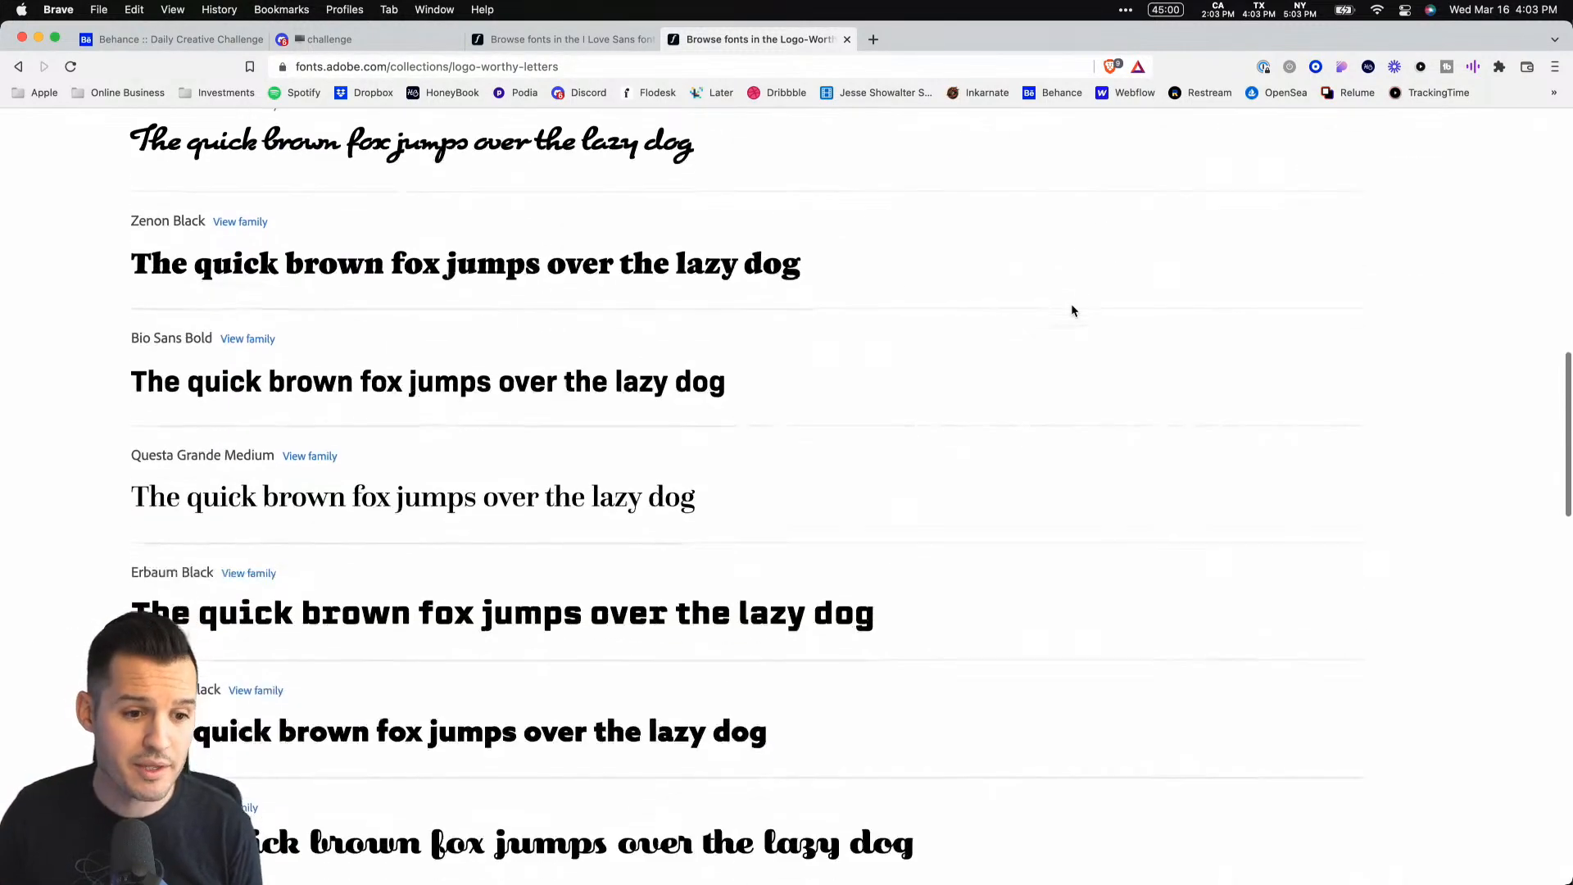
scroll(1068, 310, "down", 4)
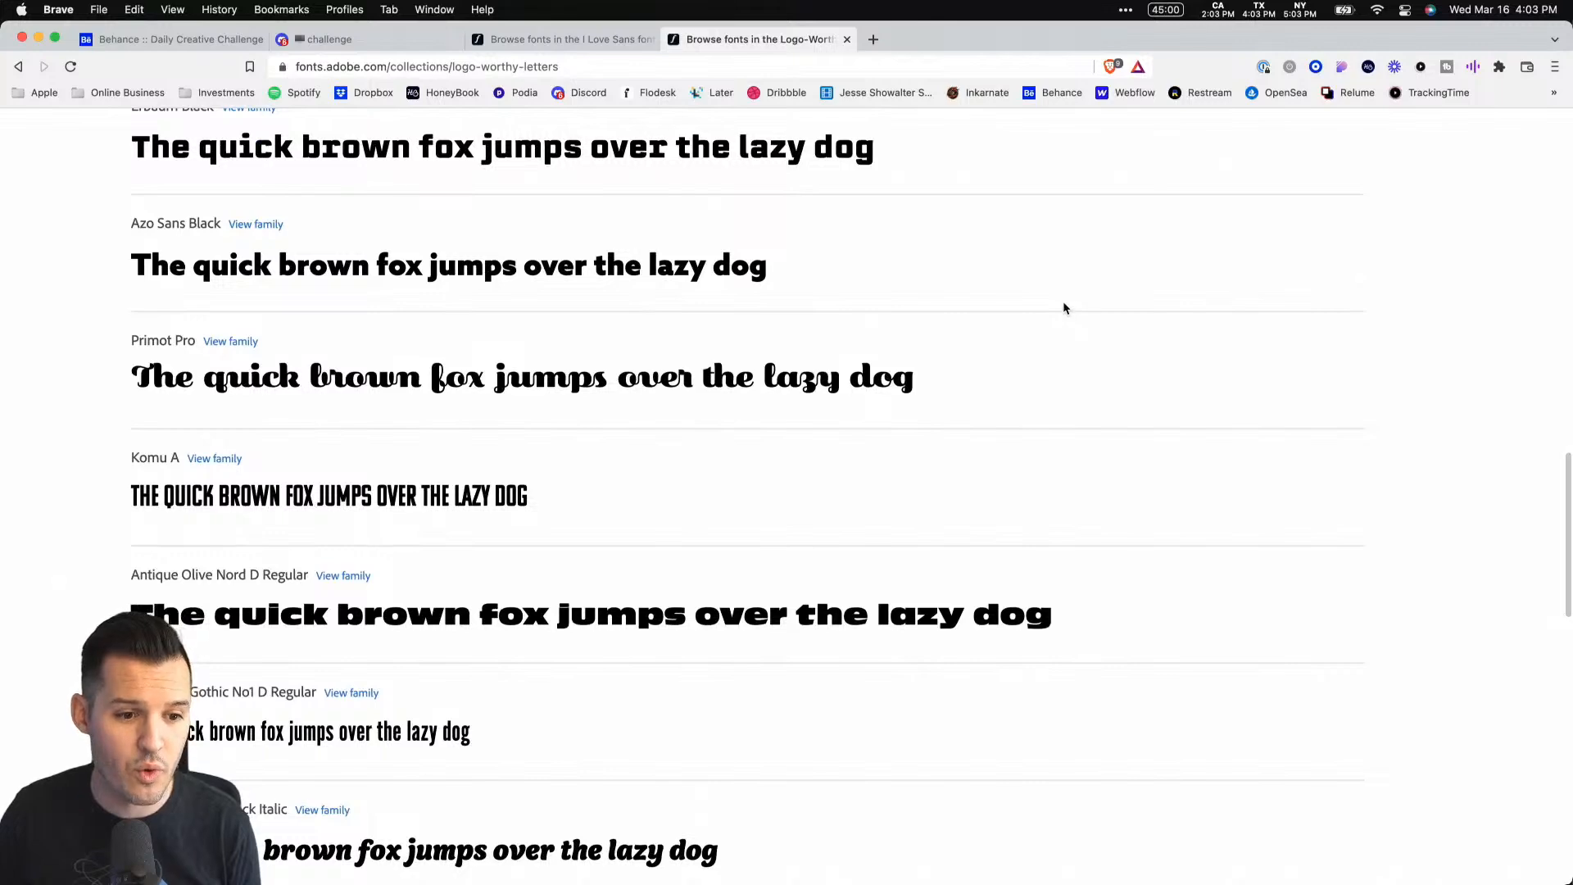
scroll(1065, 307, "down", 3)
scroll(327, 529, "down", 3)
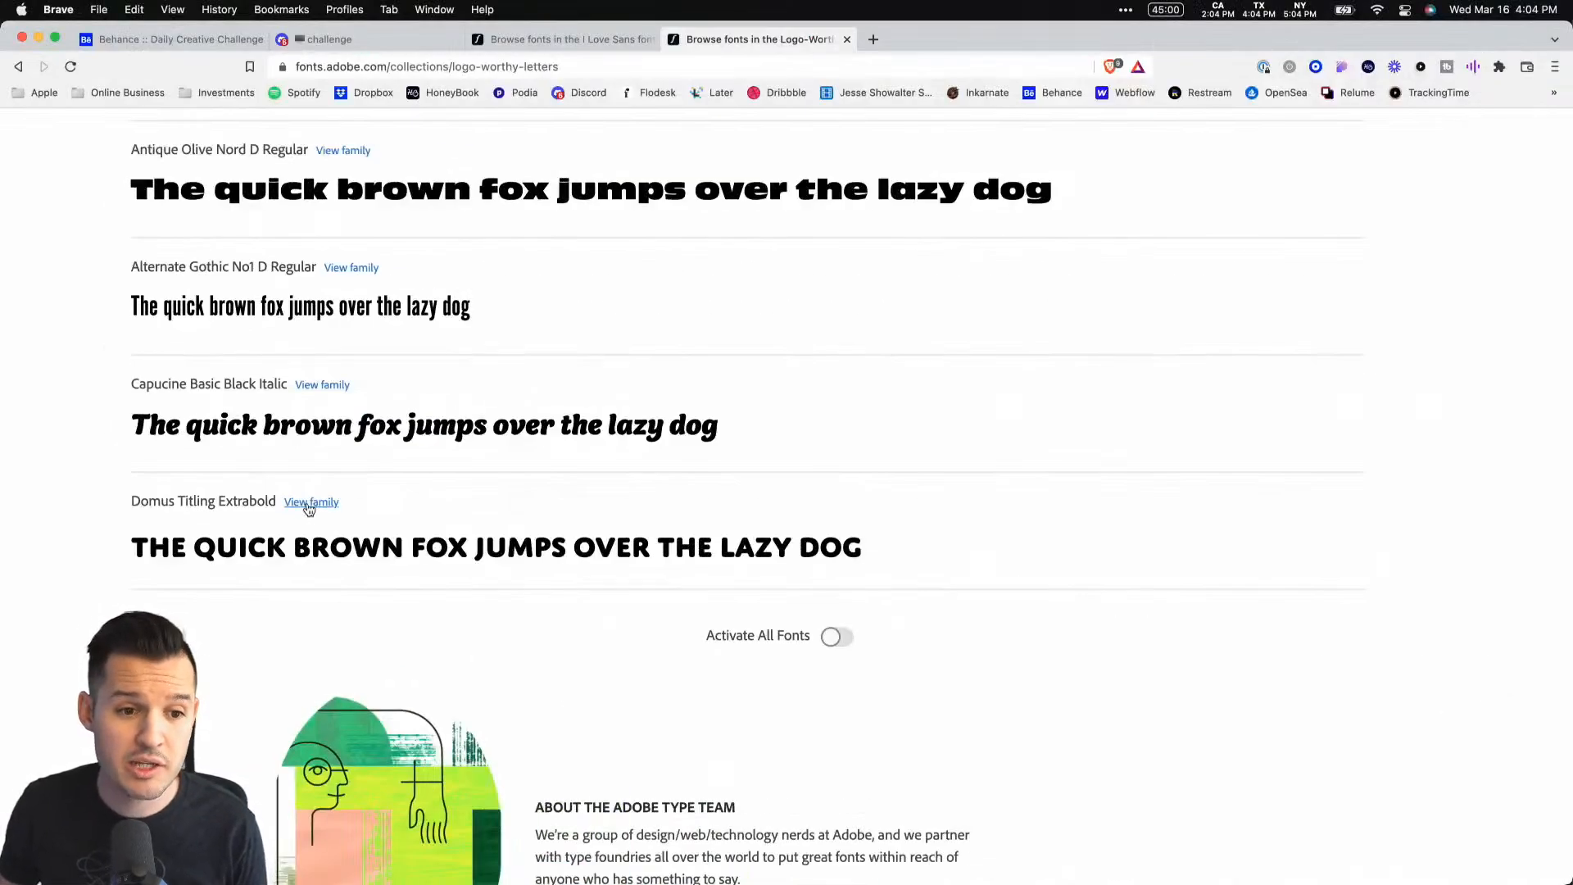
Step: Open the font family page of Domus Titling Extrabold and look over its weights
left_click(309, 508)
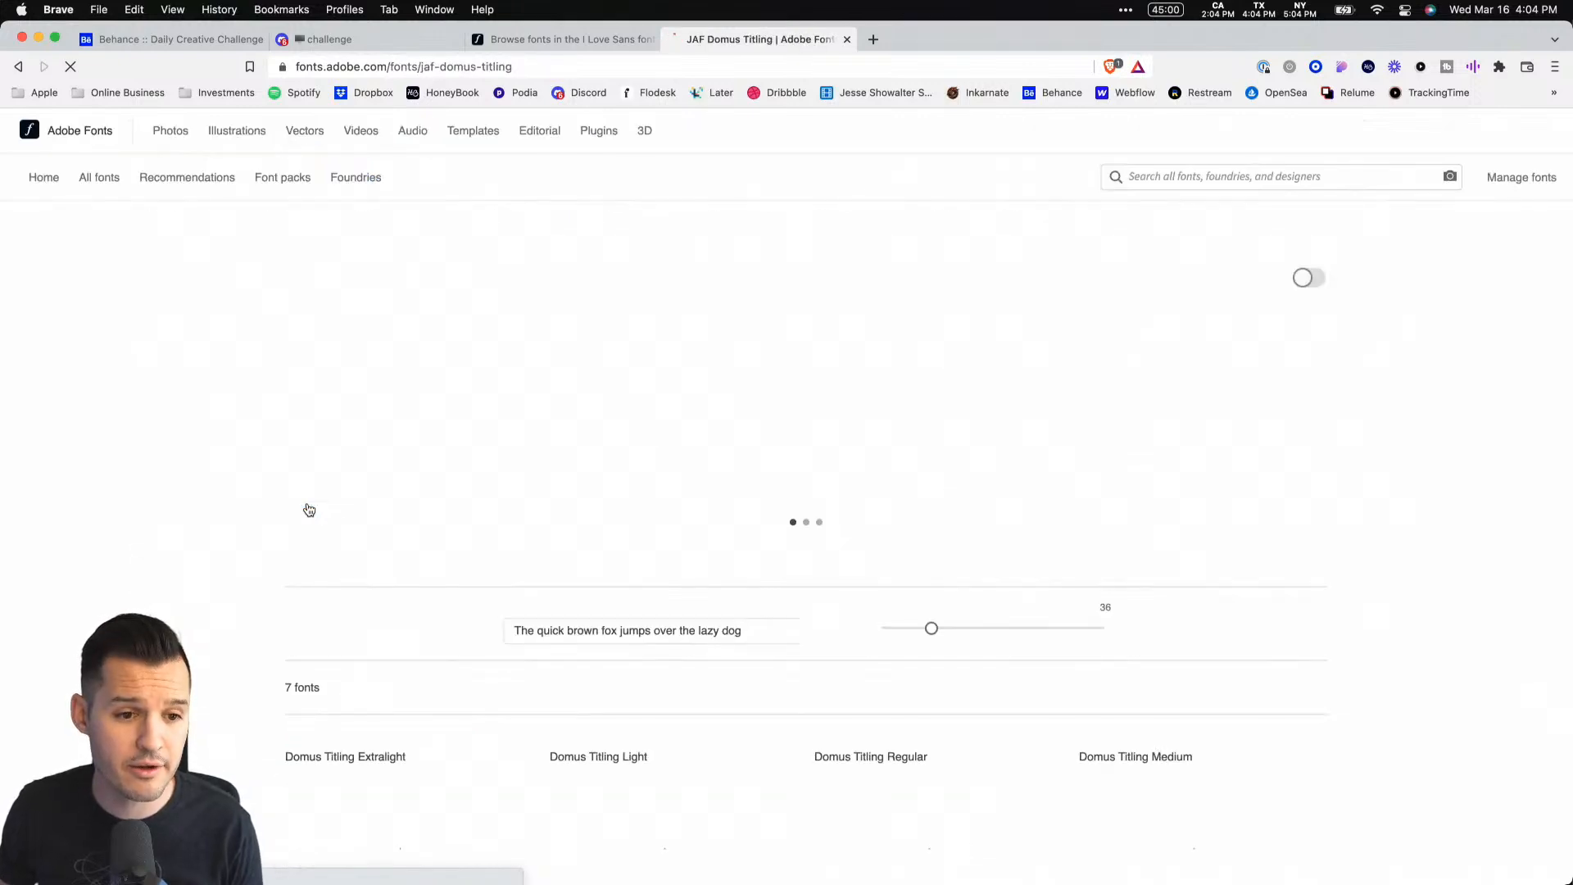
scroll(414, 484, "down", 2)
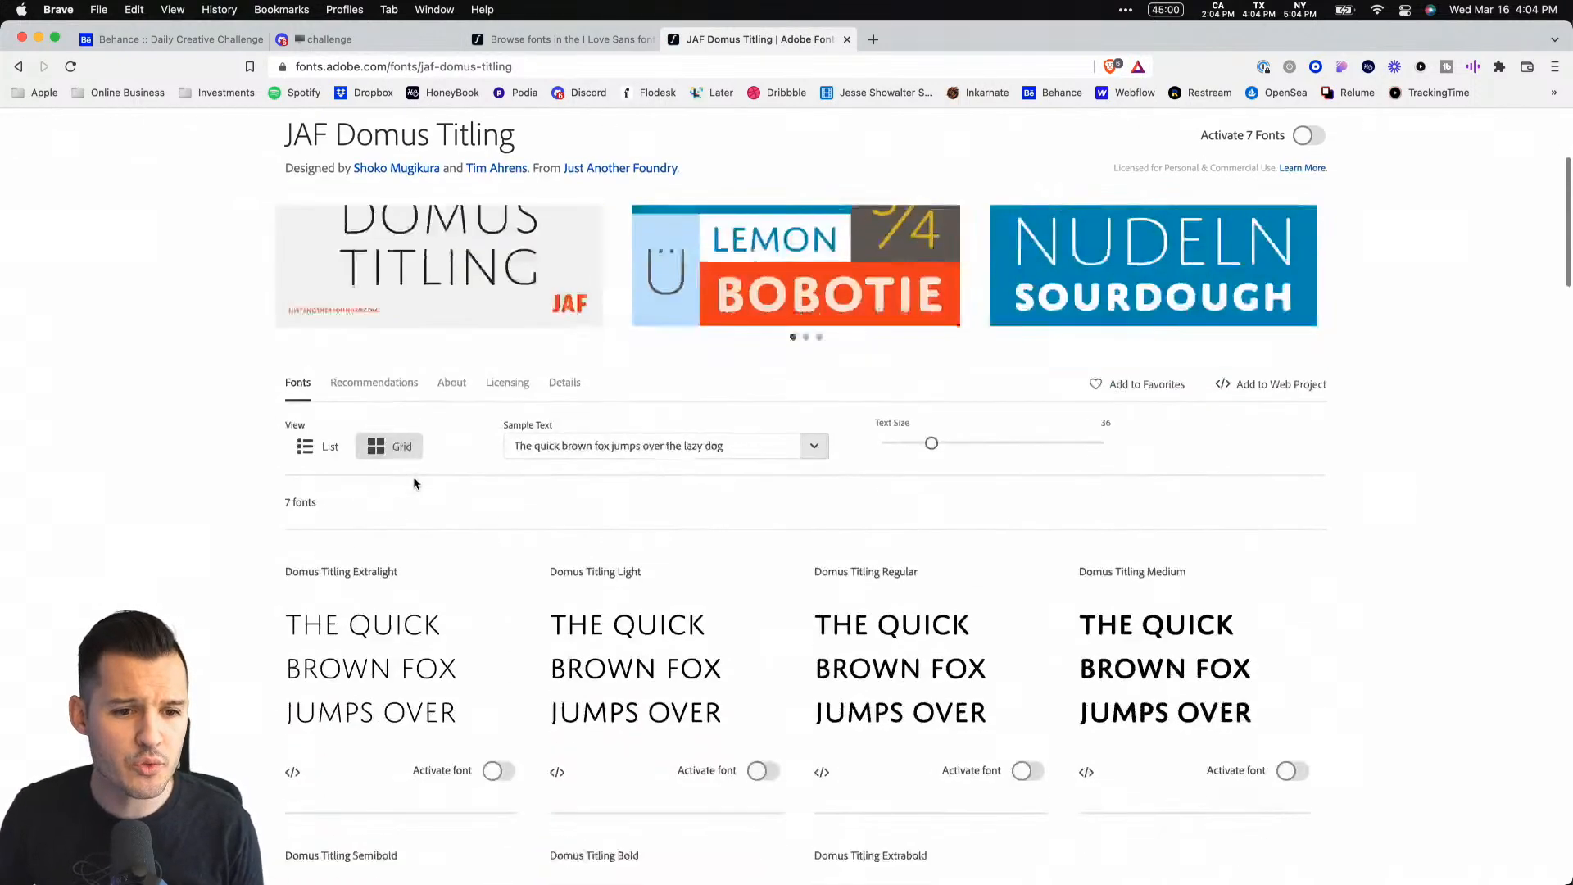
Step: Look over the JAF Domus Titling weights and activate all seven fonts of the family
scroll(413, 483, "down", 5)
scroll(382, 473, "up", 2)
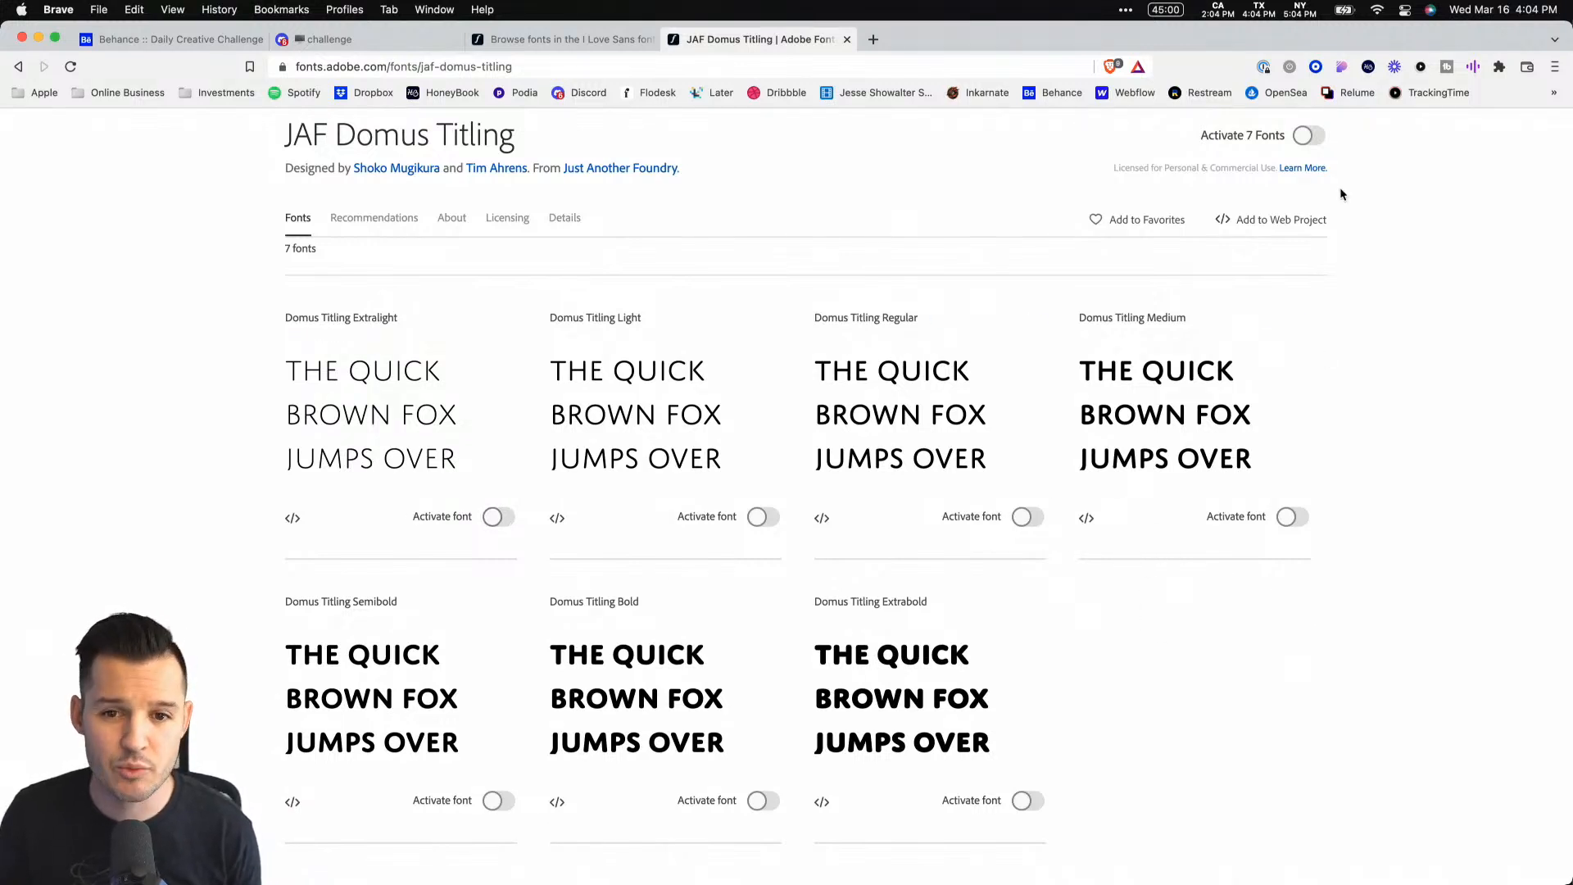
left_click(1308, 136)
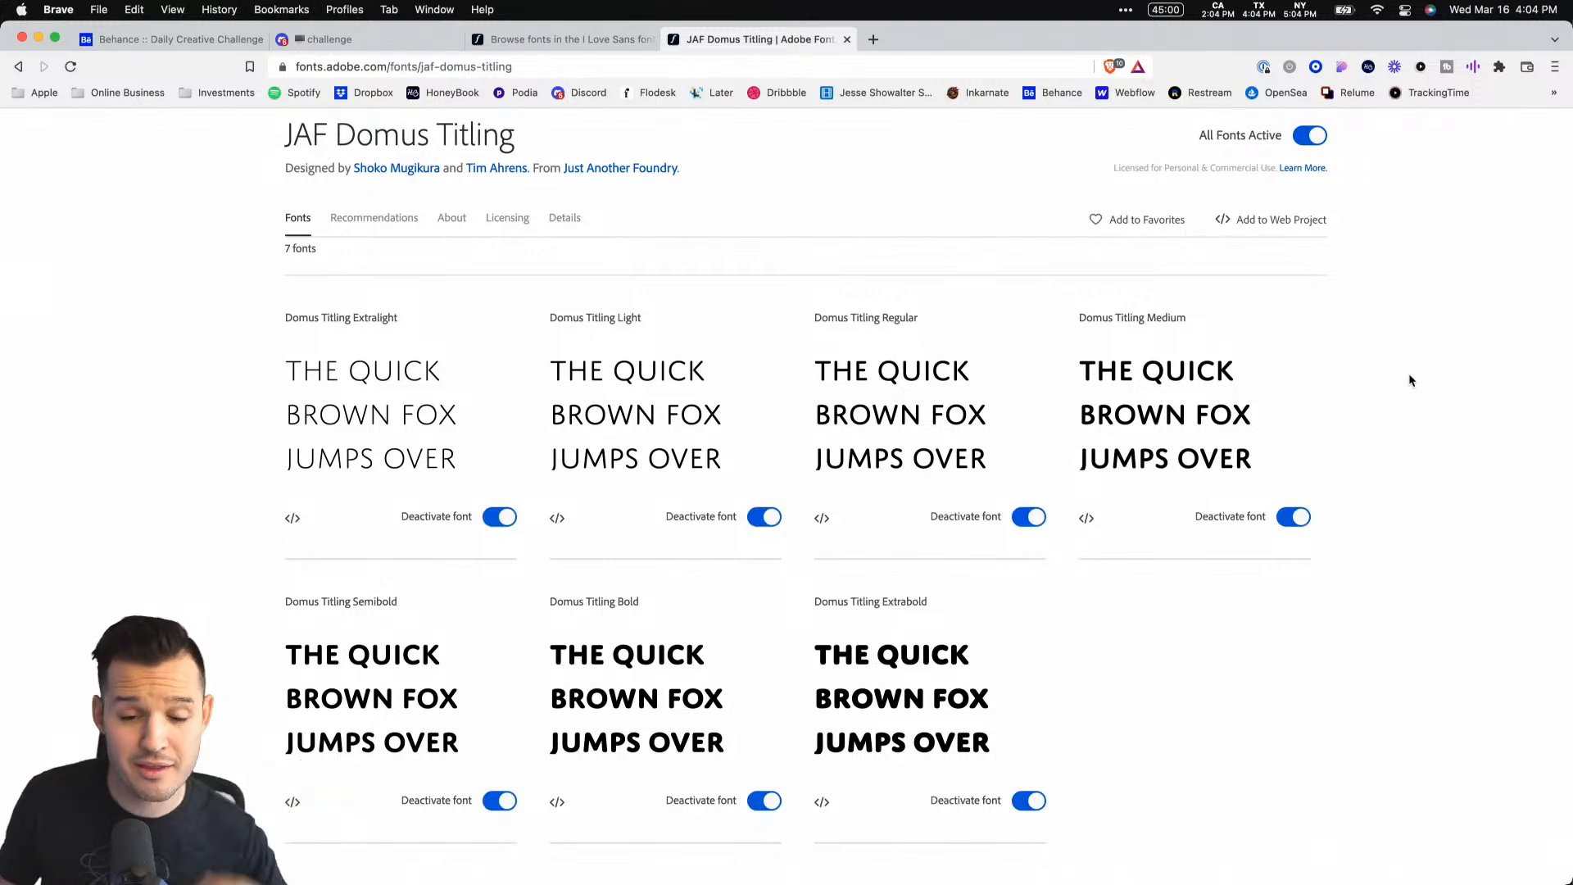
Step: Switch to Adobe XD, add the text "Test" to the type artboard, and place it near the top of the light area
key("super+Tab")
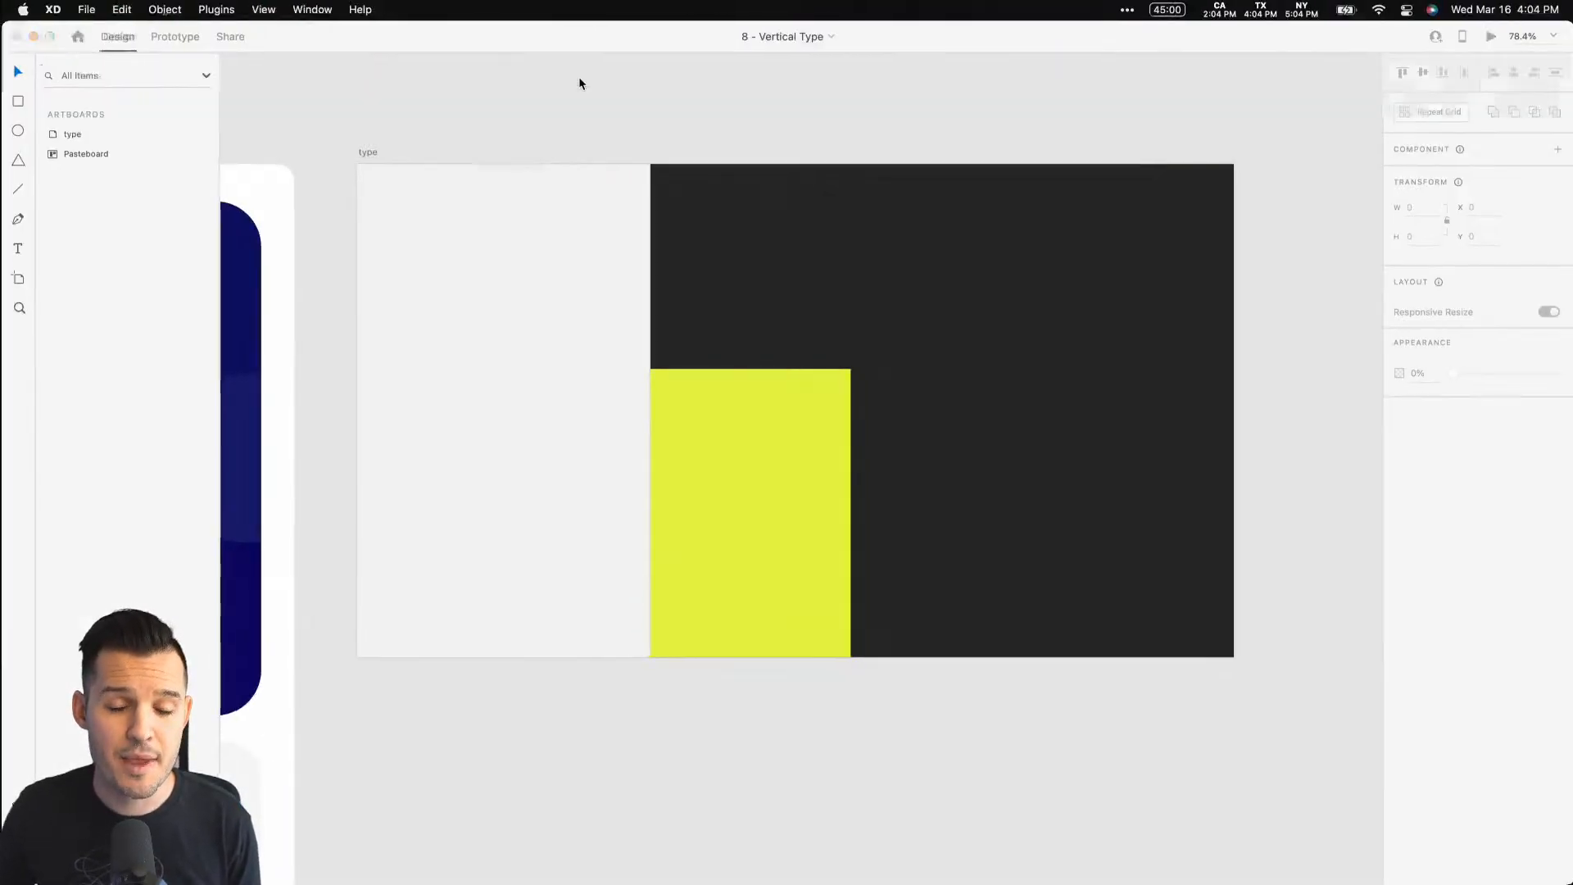
key("super+Tab")
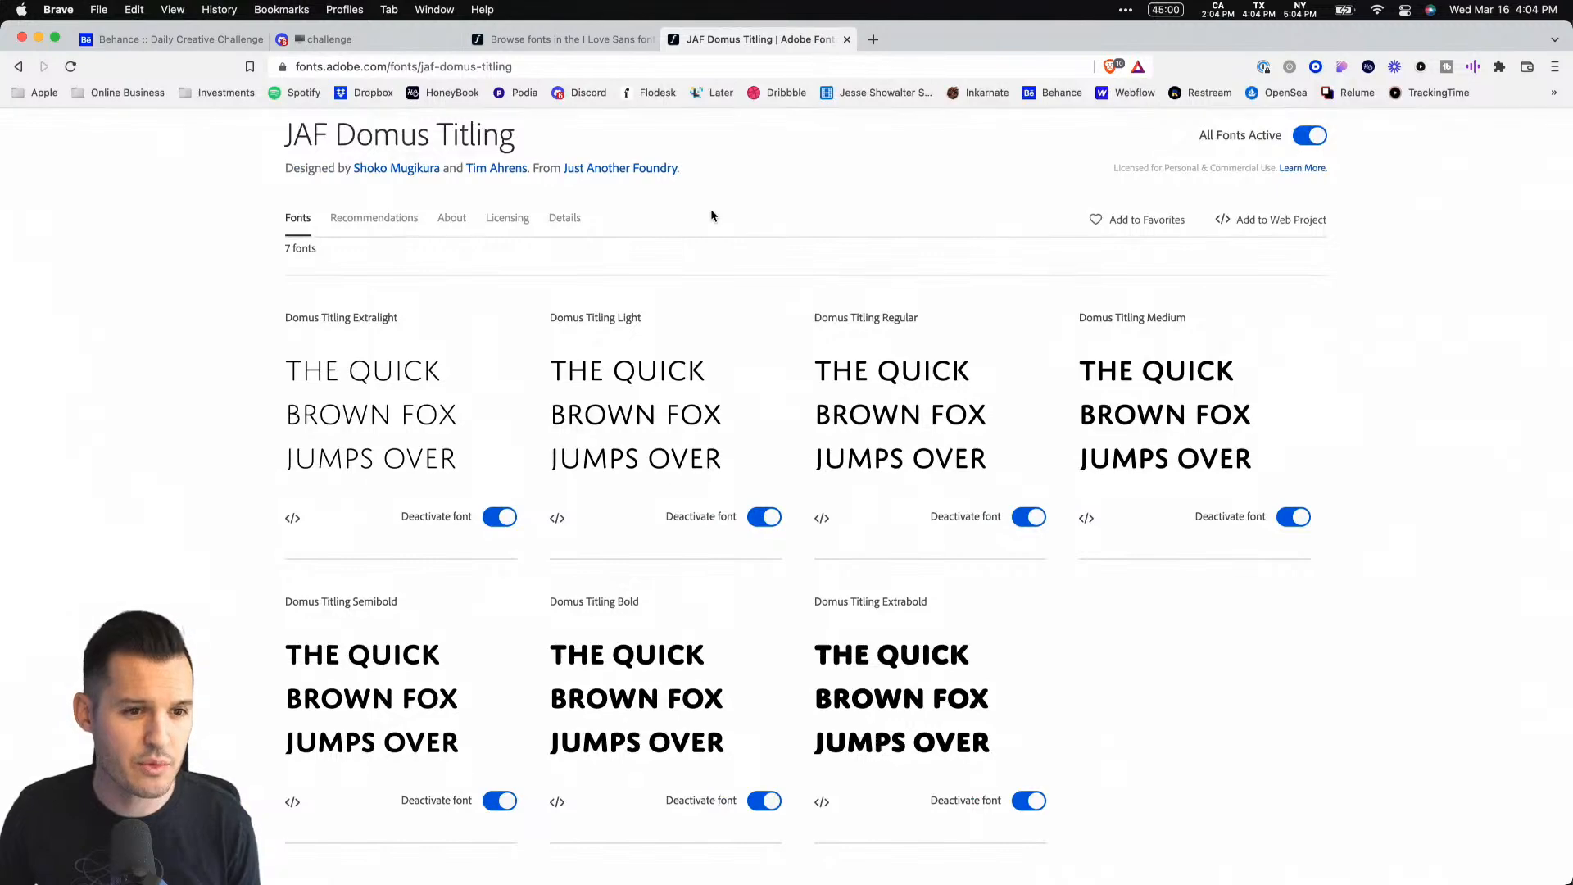
key("ctrl+Right")
key("t")
left_click(769, 242)
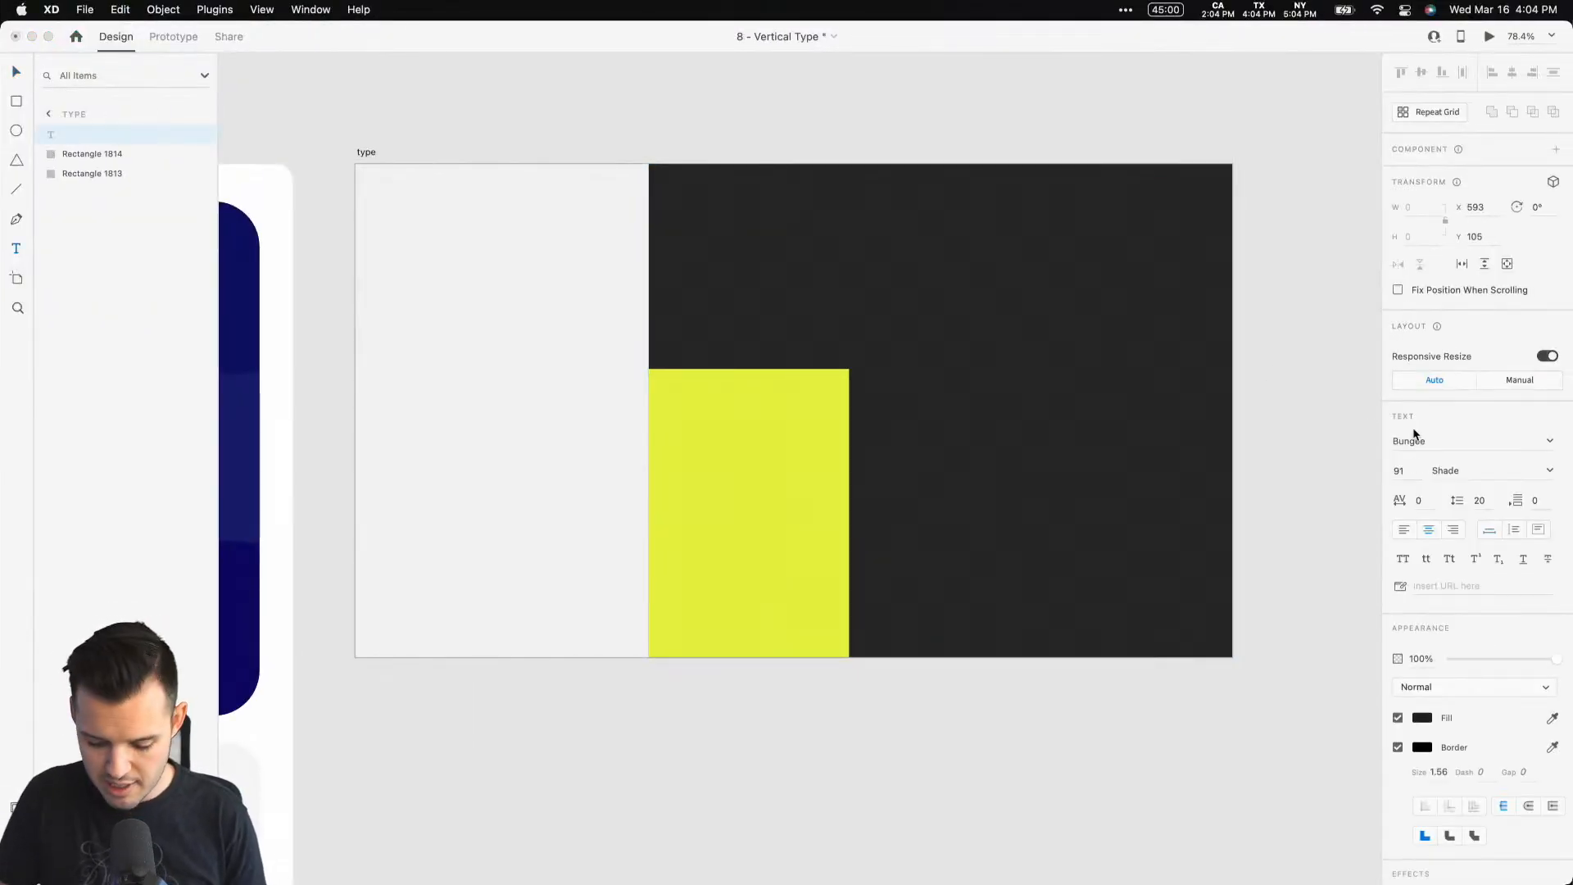
type("Test")
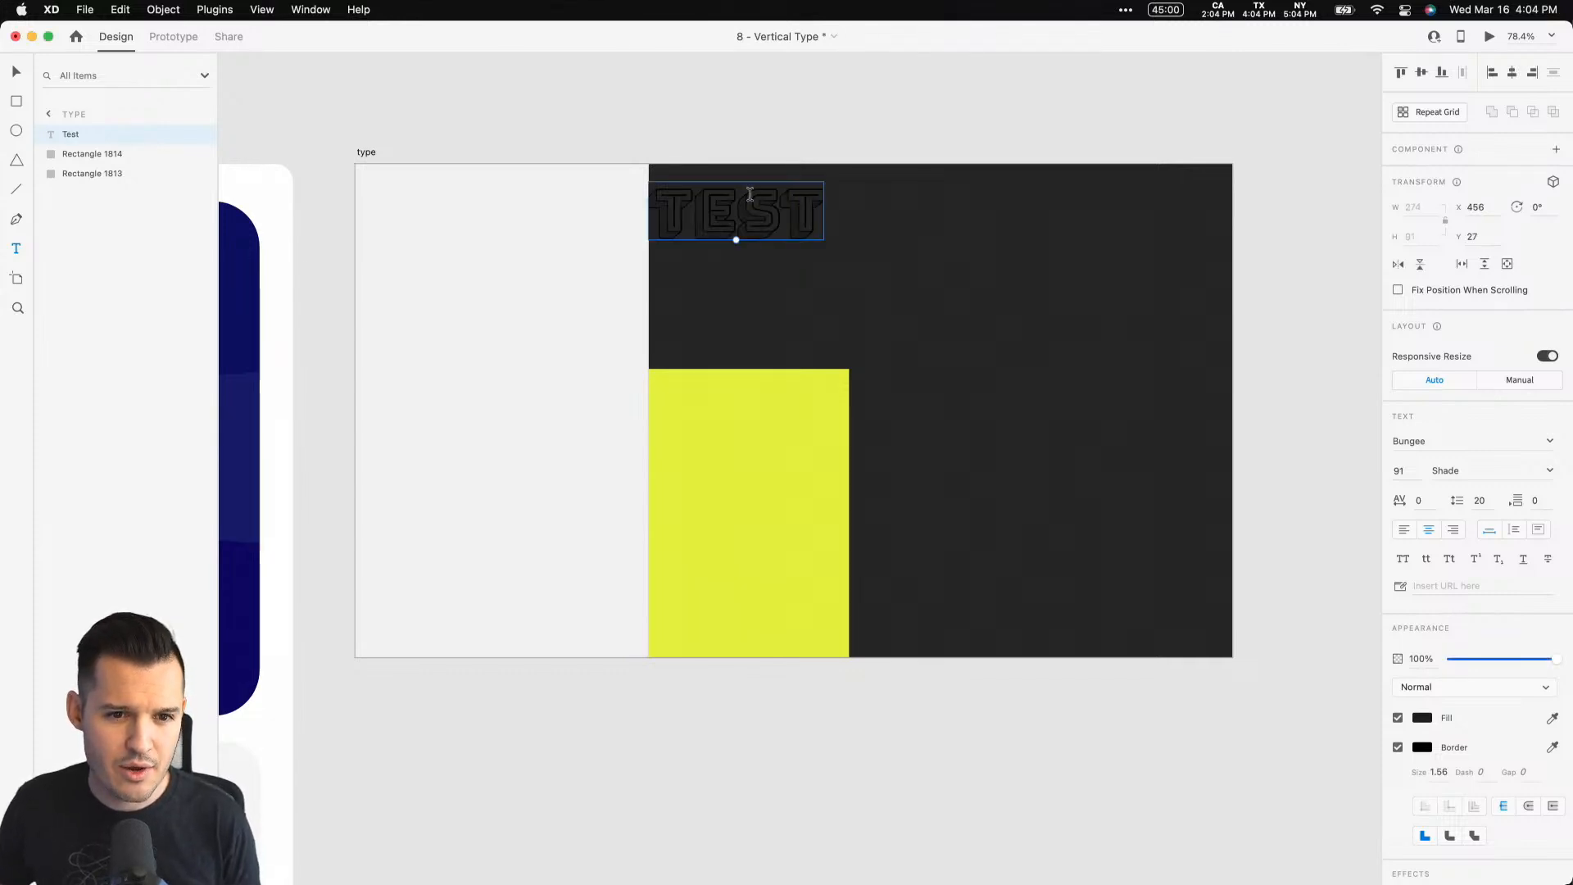
key("Escape")
left_click_drag(729, 223, 494, 253)
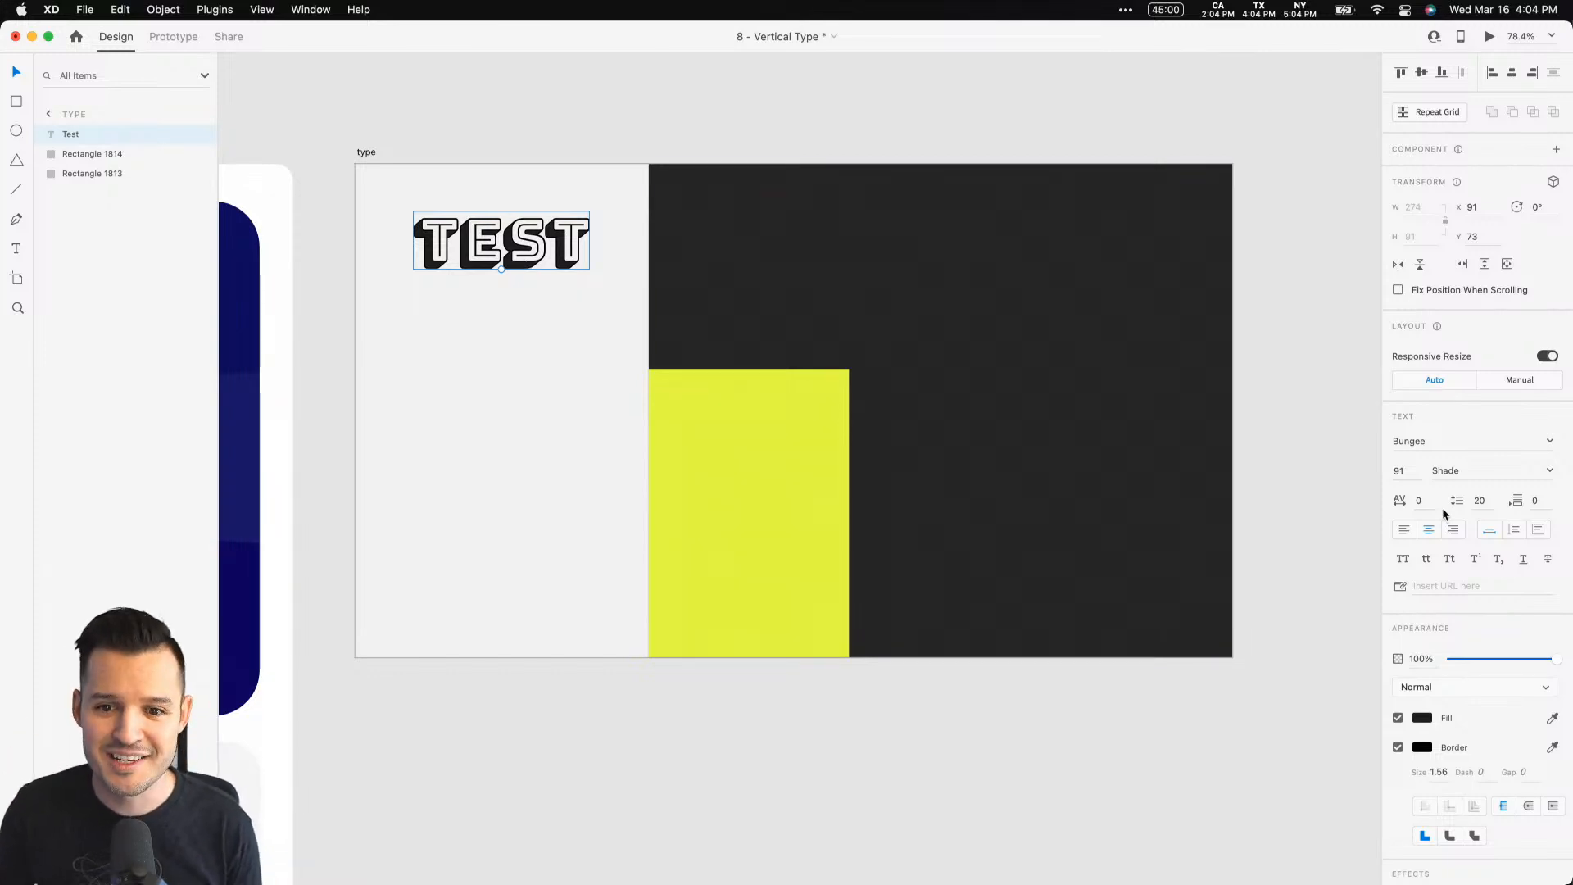
Step: Try the Joschmi font on the Test text
left_click(1451, 444)
key("ctrl+Left")
key("ctrl+Right")
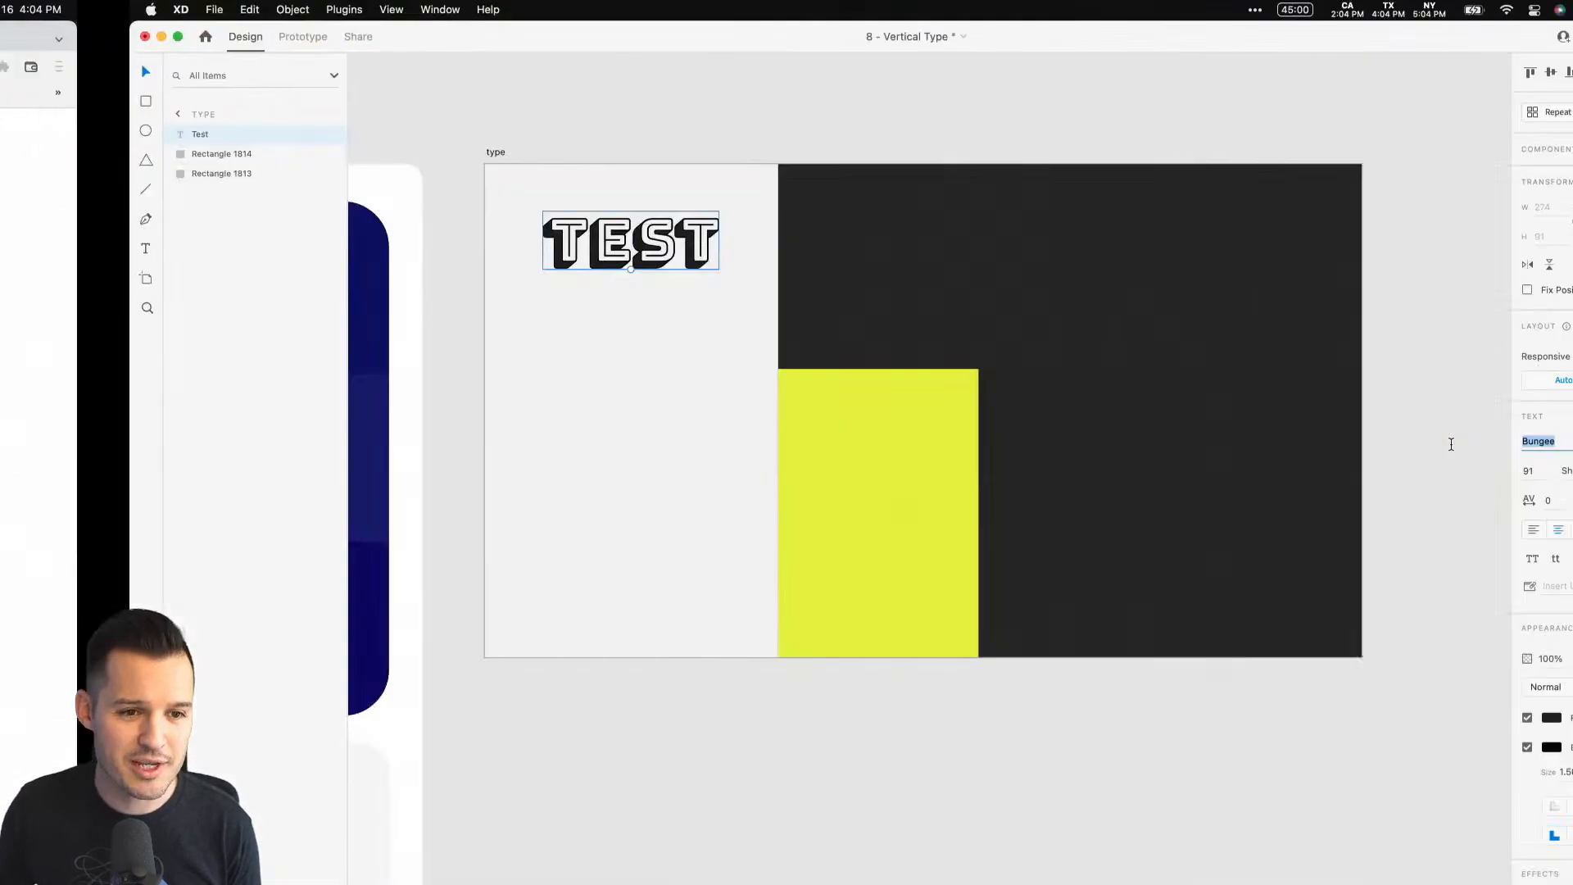
type("Jso")
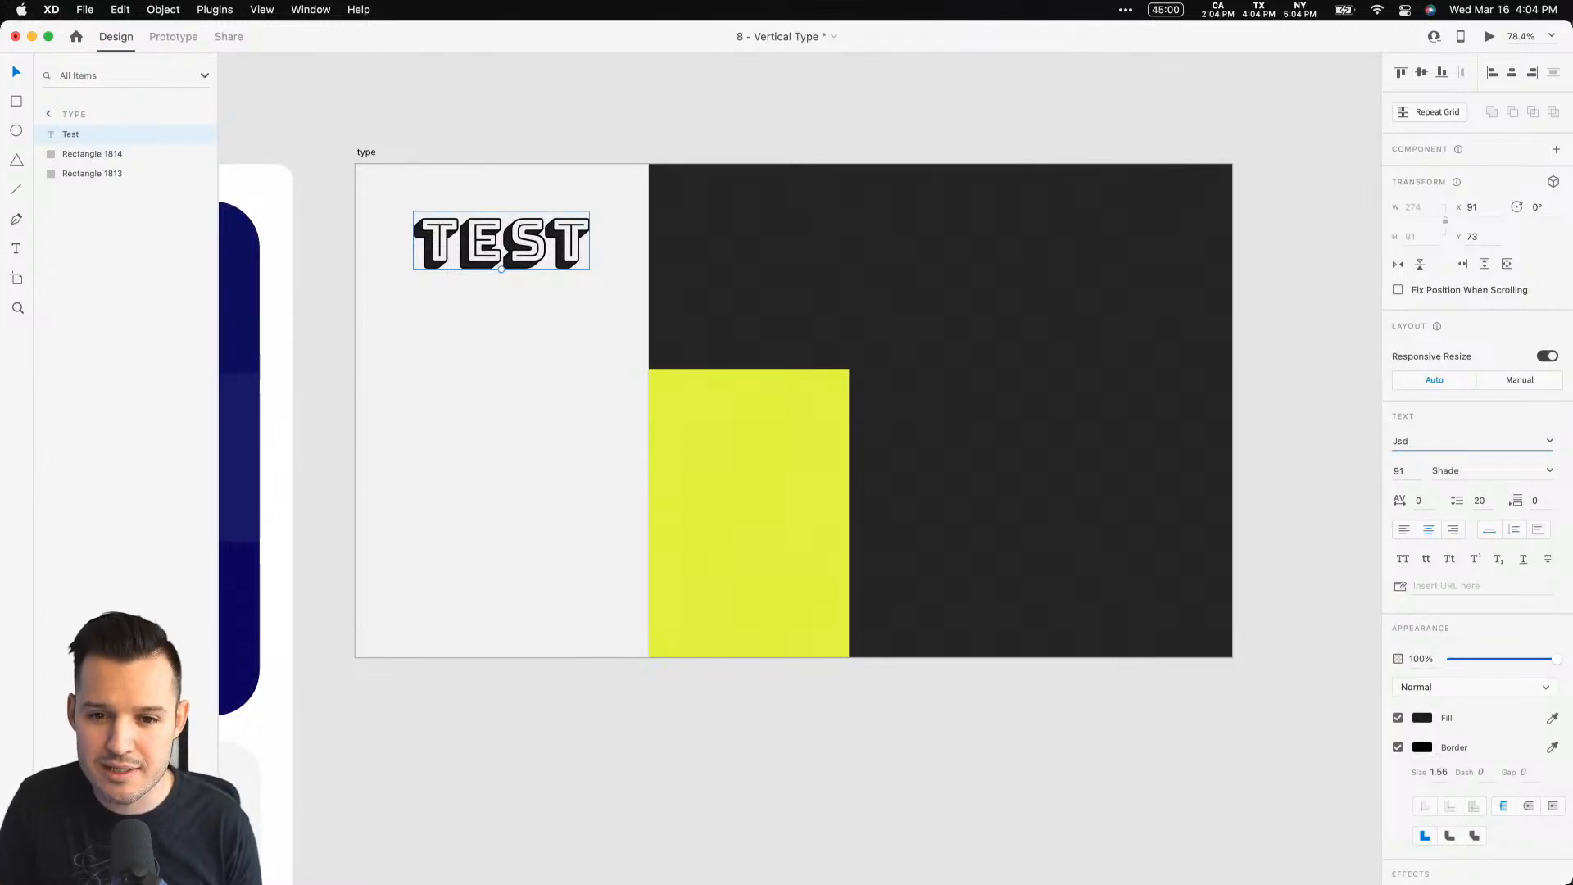
key("Escape")
left_click(1549, 442)
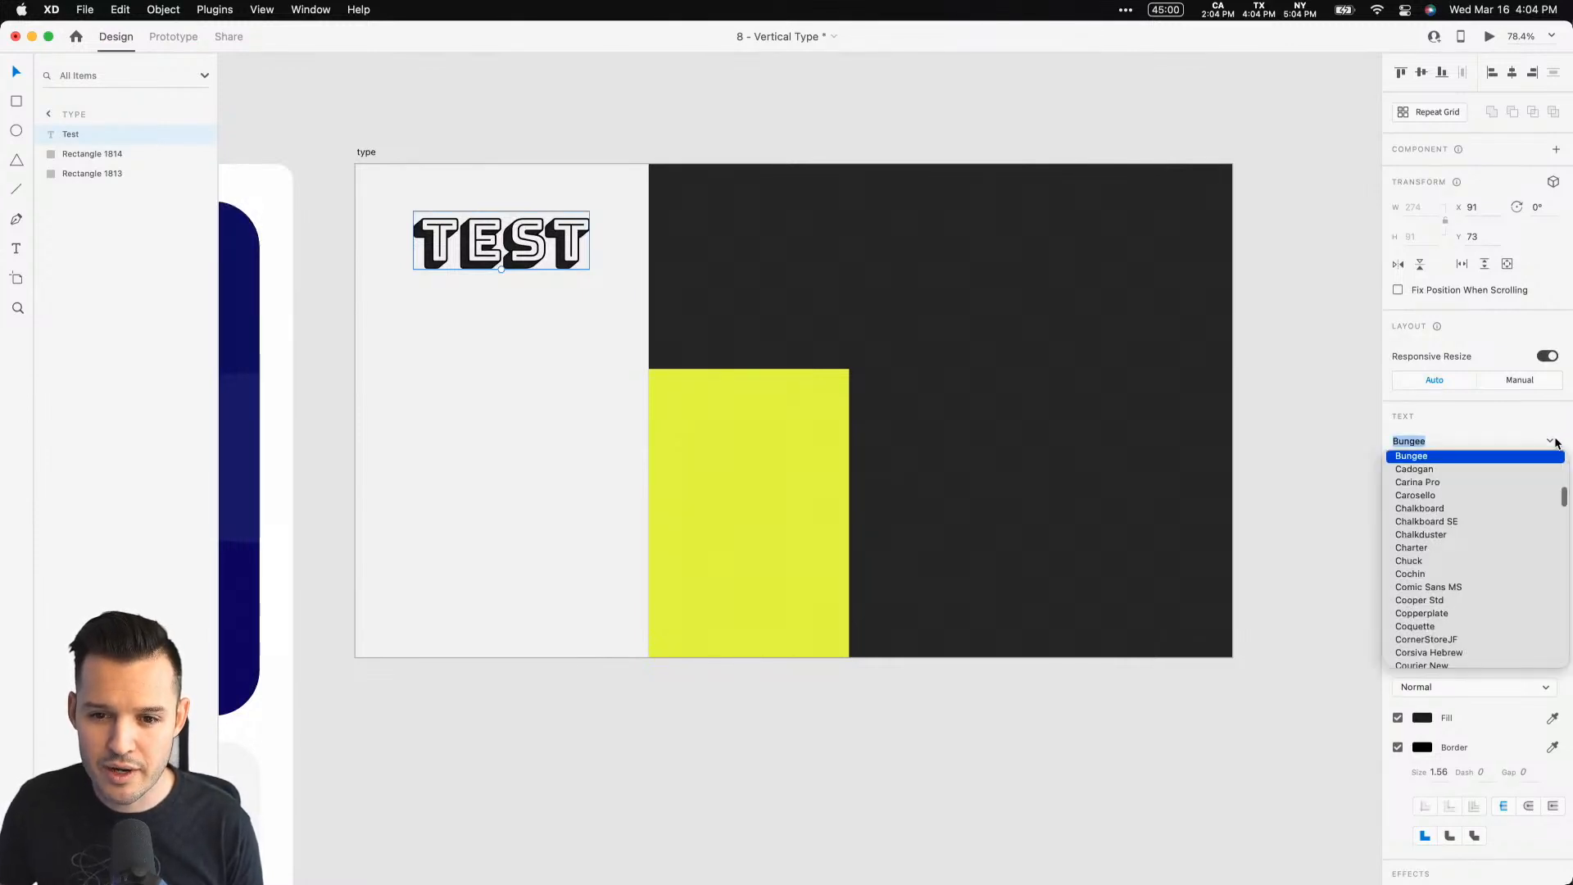
type("Joschmi")
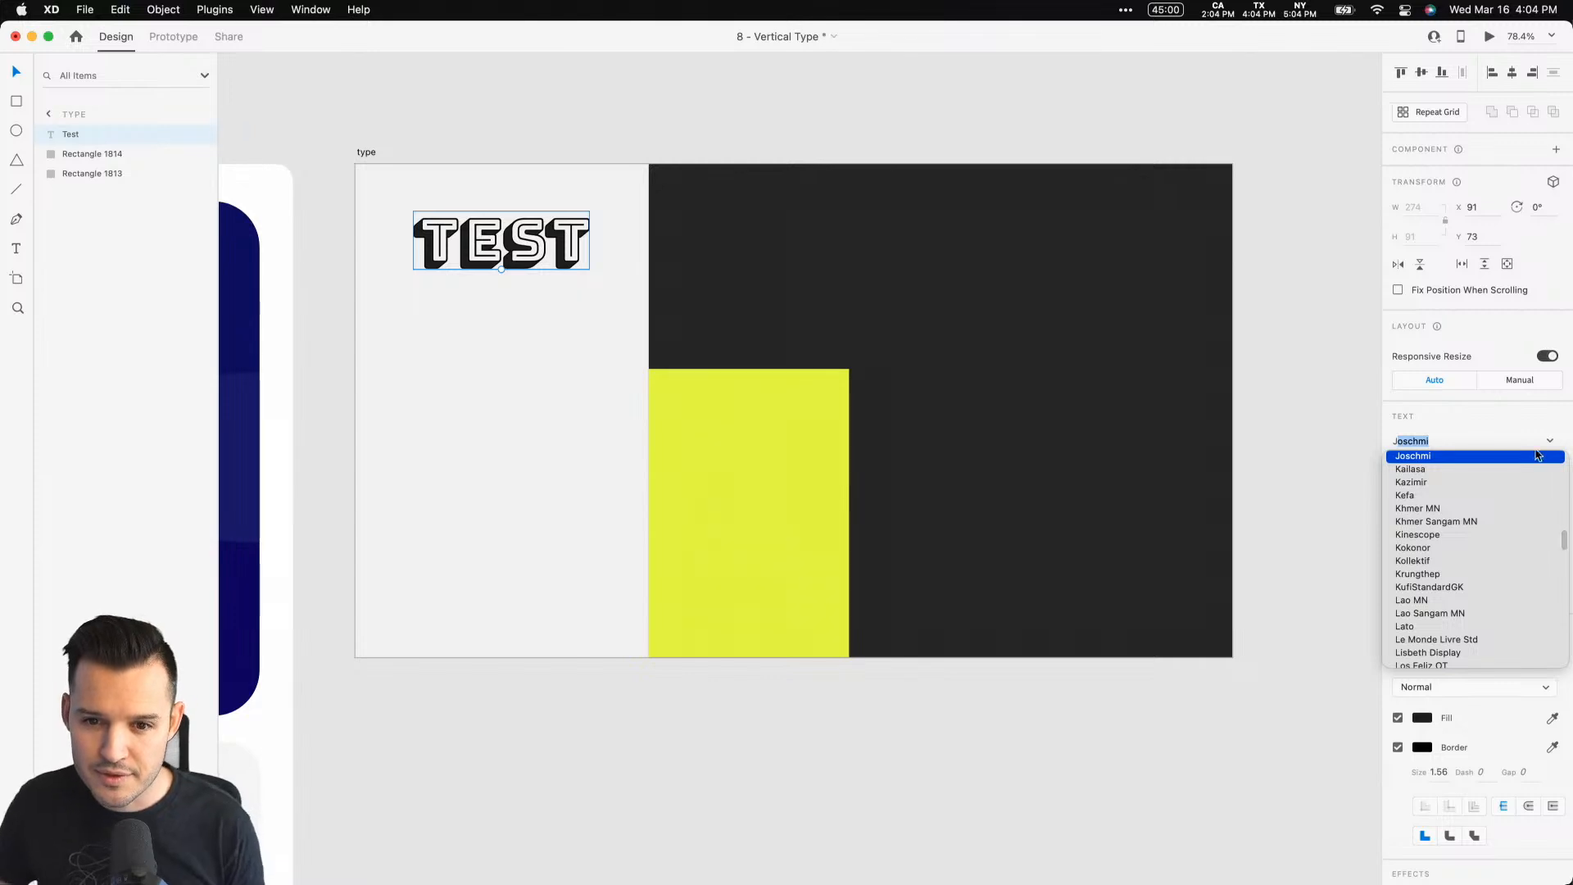
scroll(1525, 519, "up", 1)
key("Return")
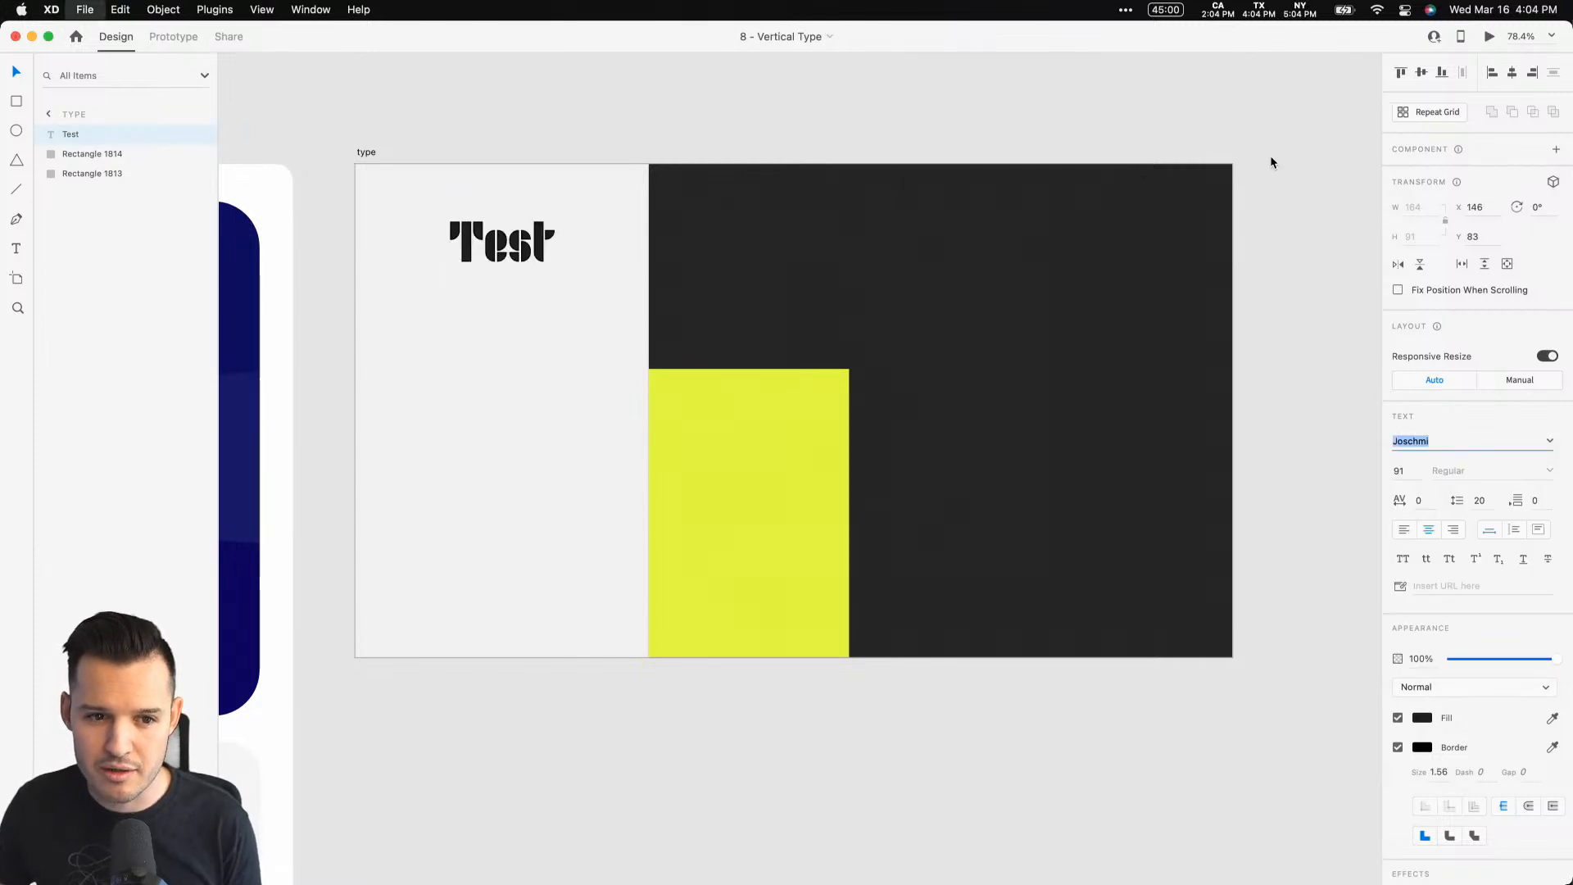
left_click(1256, 162)
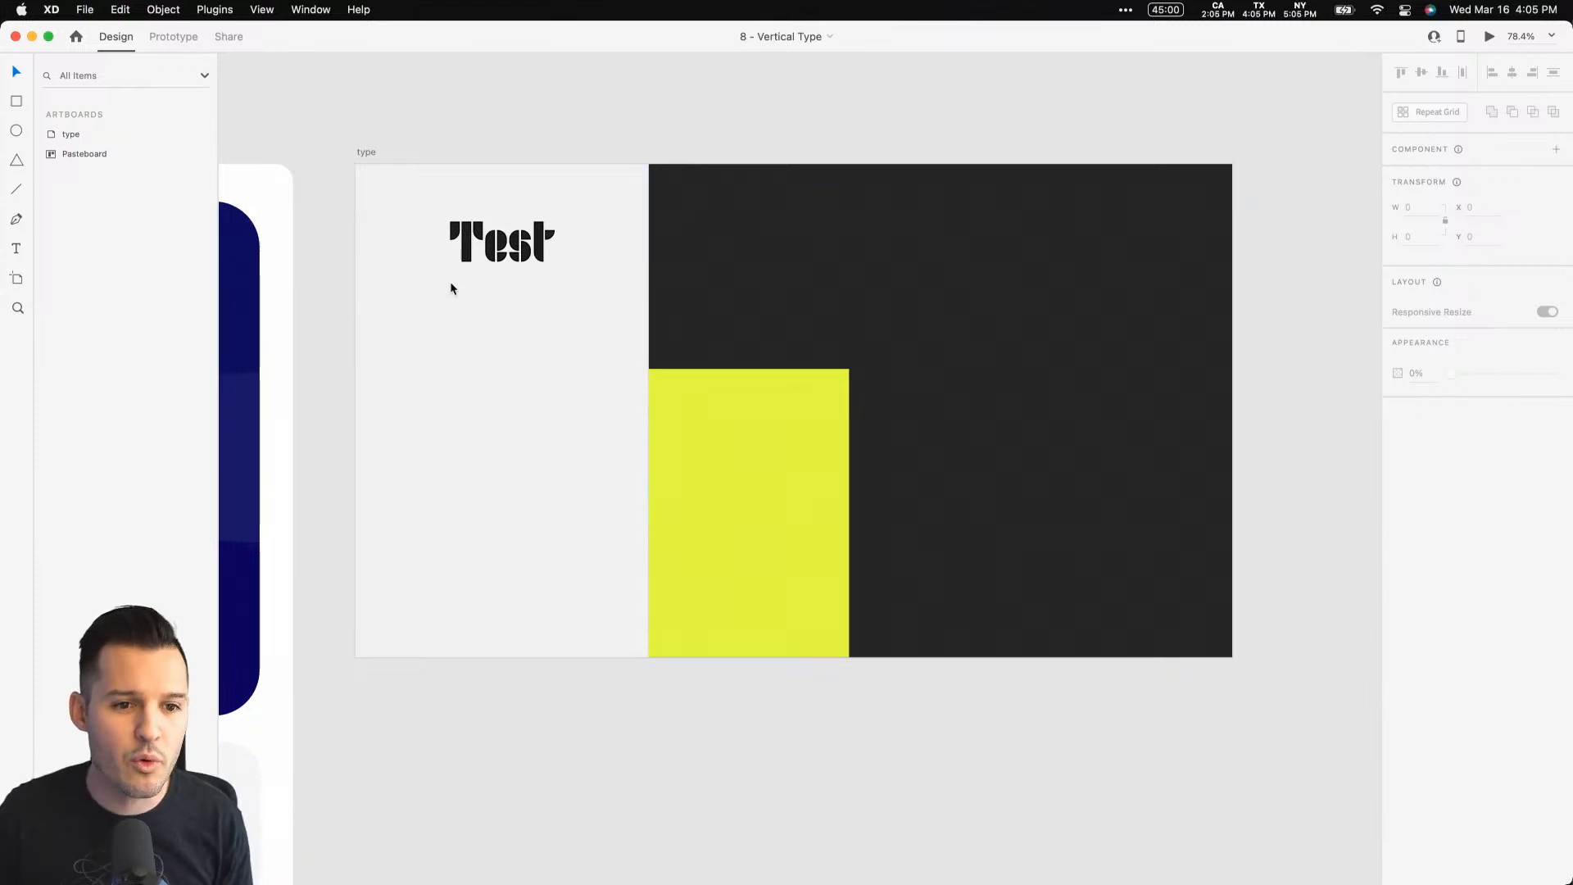
Step: Try the Monaco font on the Test text
left_click(462, 258)
left_click(1457, 446)
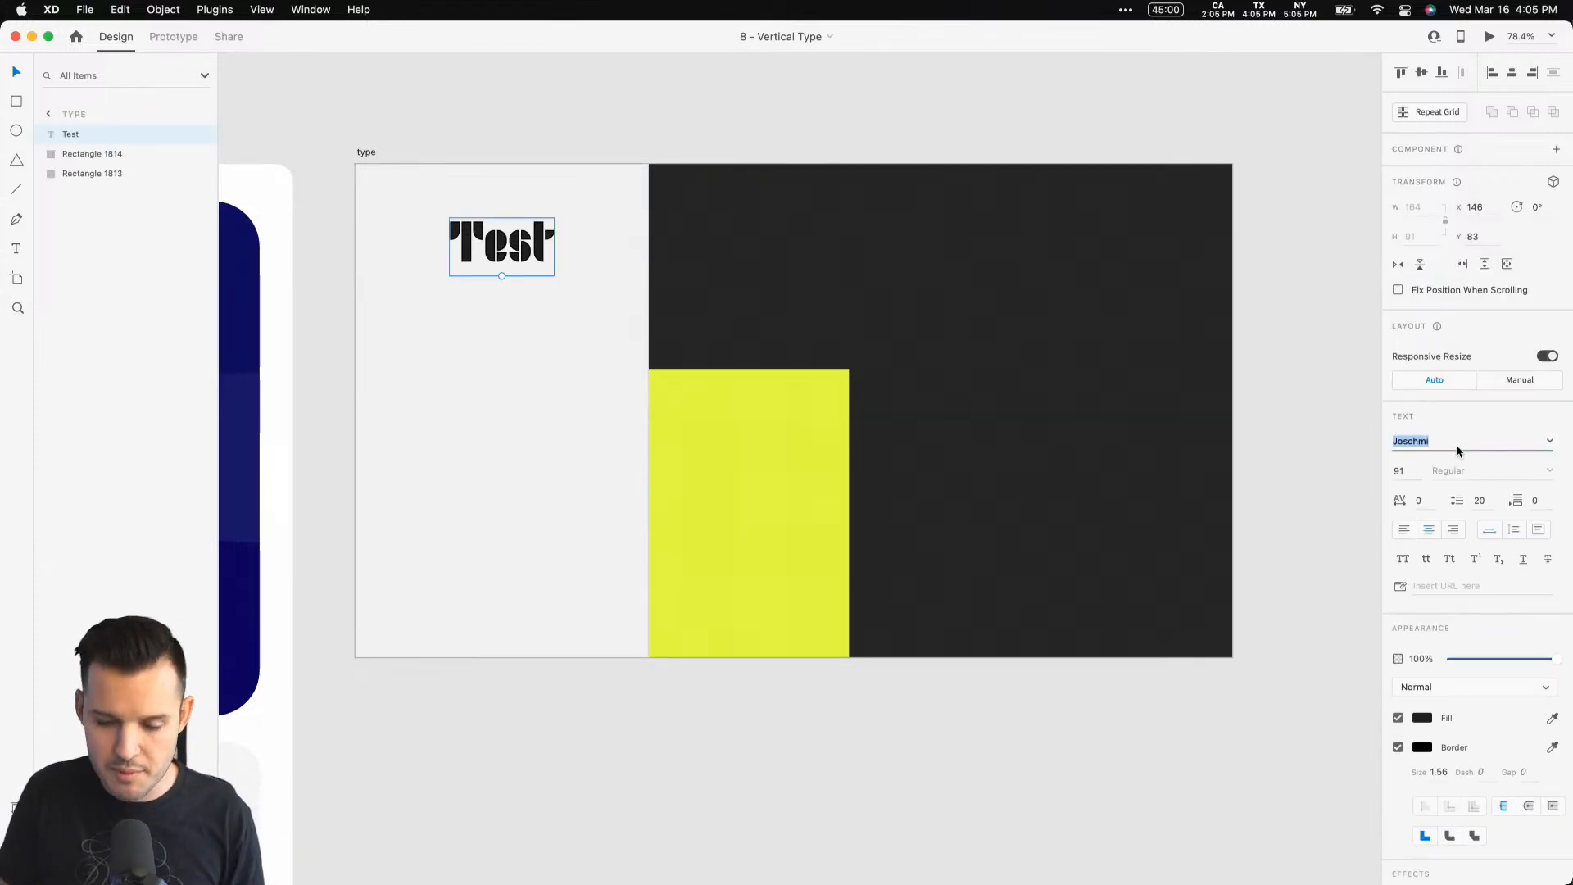
type("Mo")
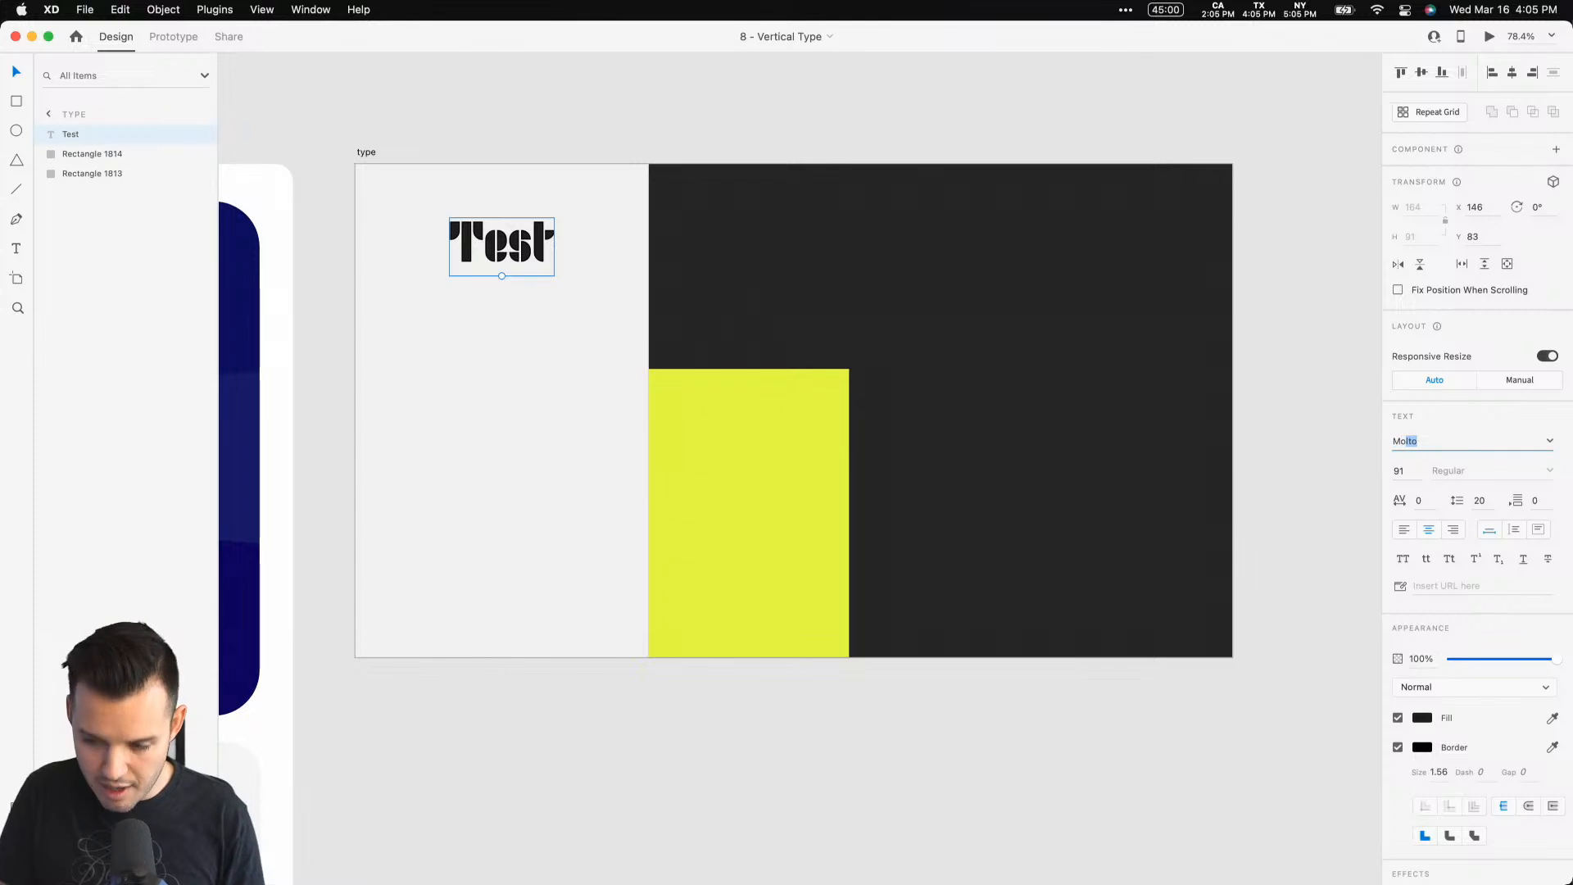
type("n")
key("Return")
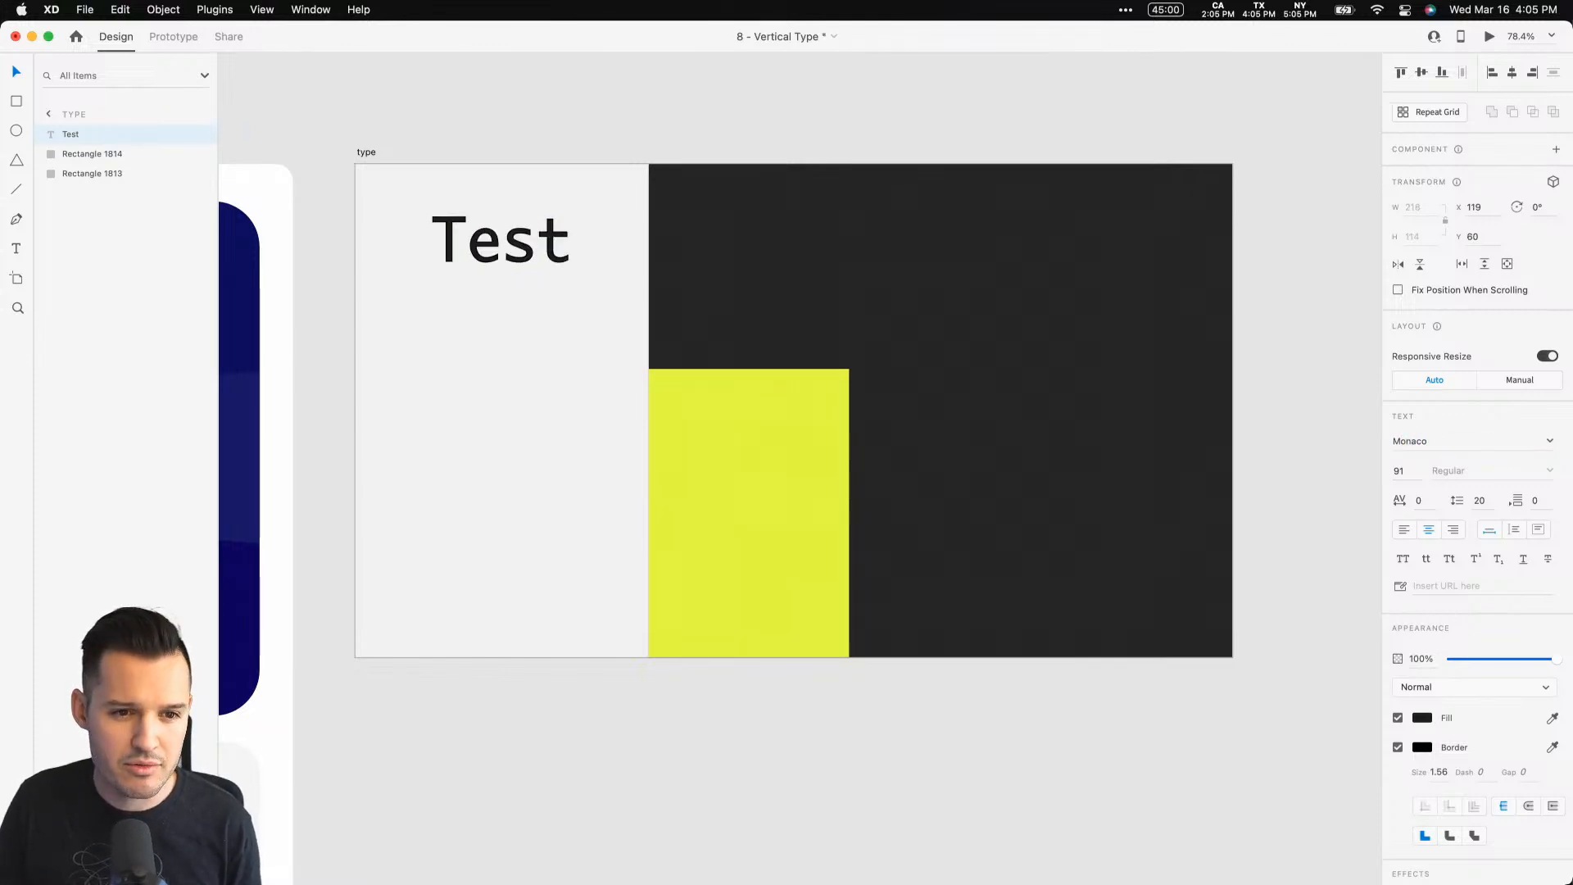
Step: Set the font of the Test text to Monument Extended Regular
left_click(1457, 446)
type("Emon")
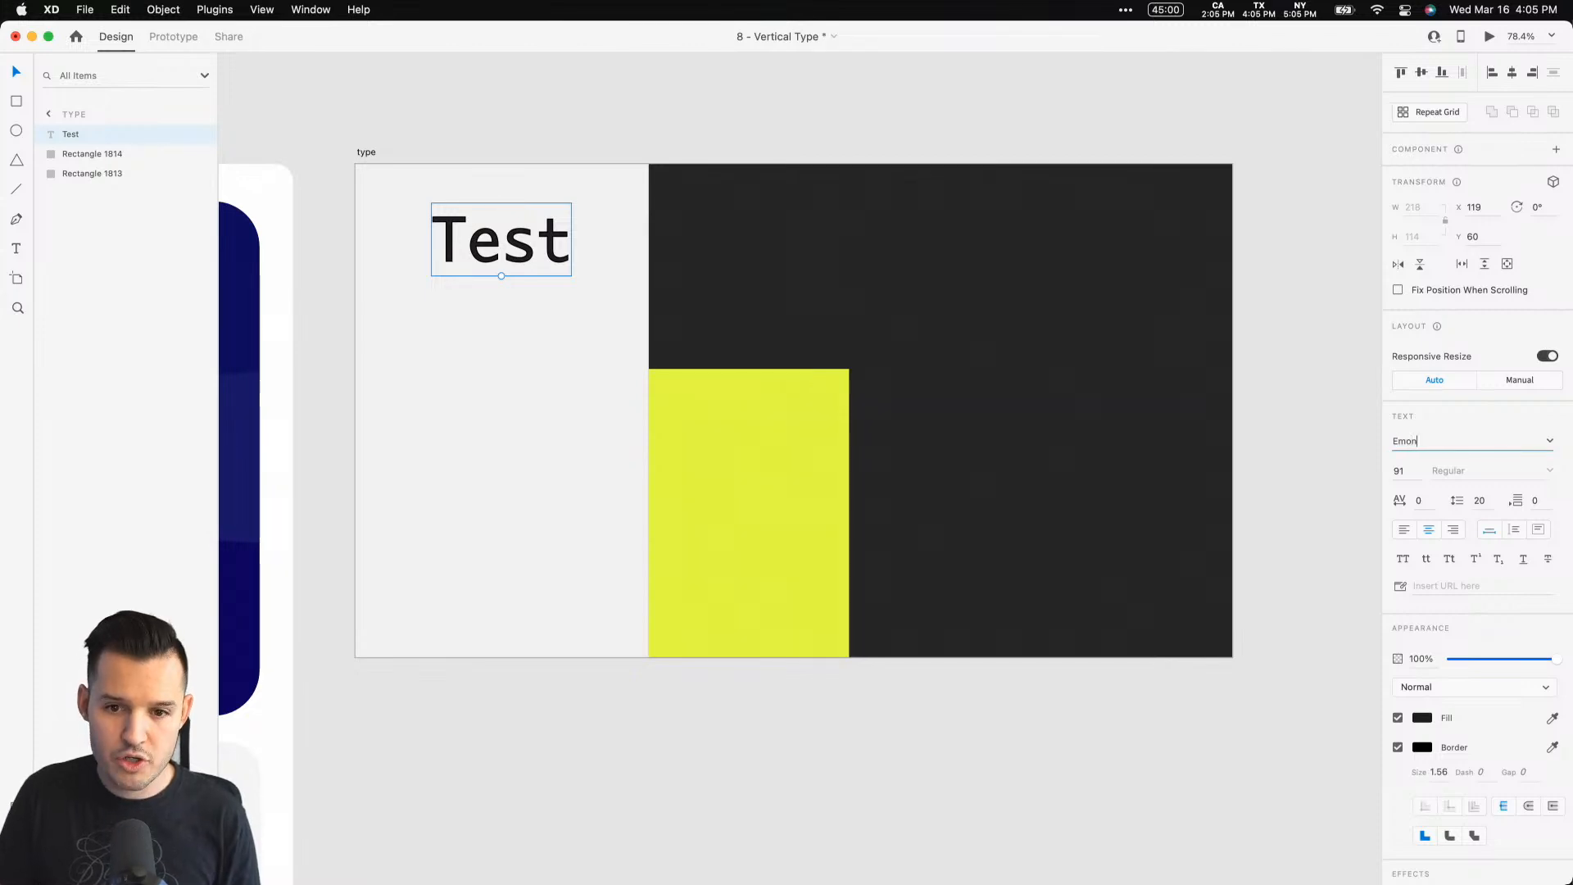
key("BackSpace")
key("BackSpace")
type("Mo")
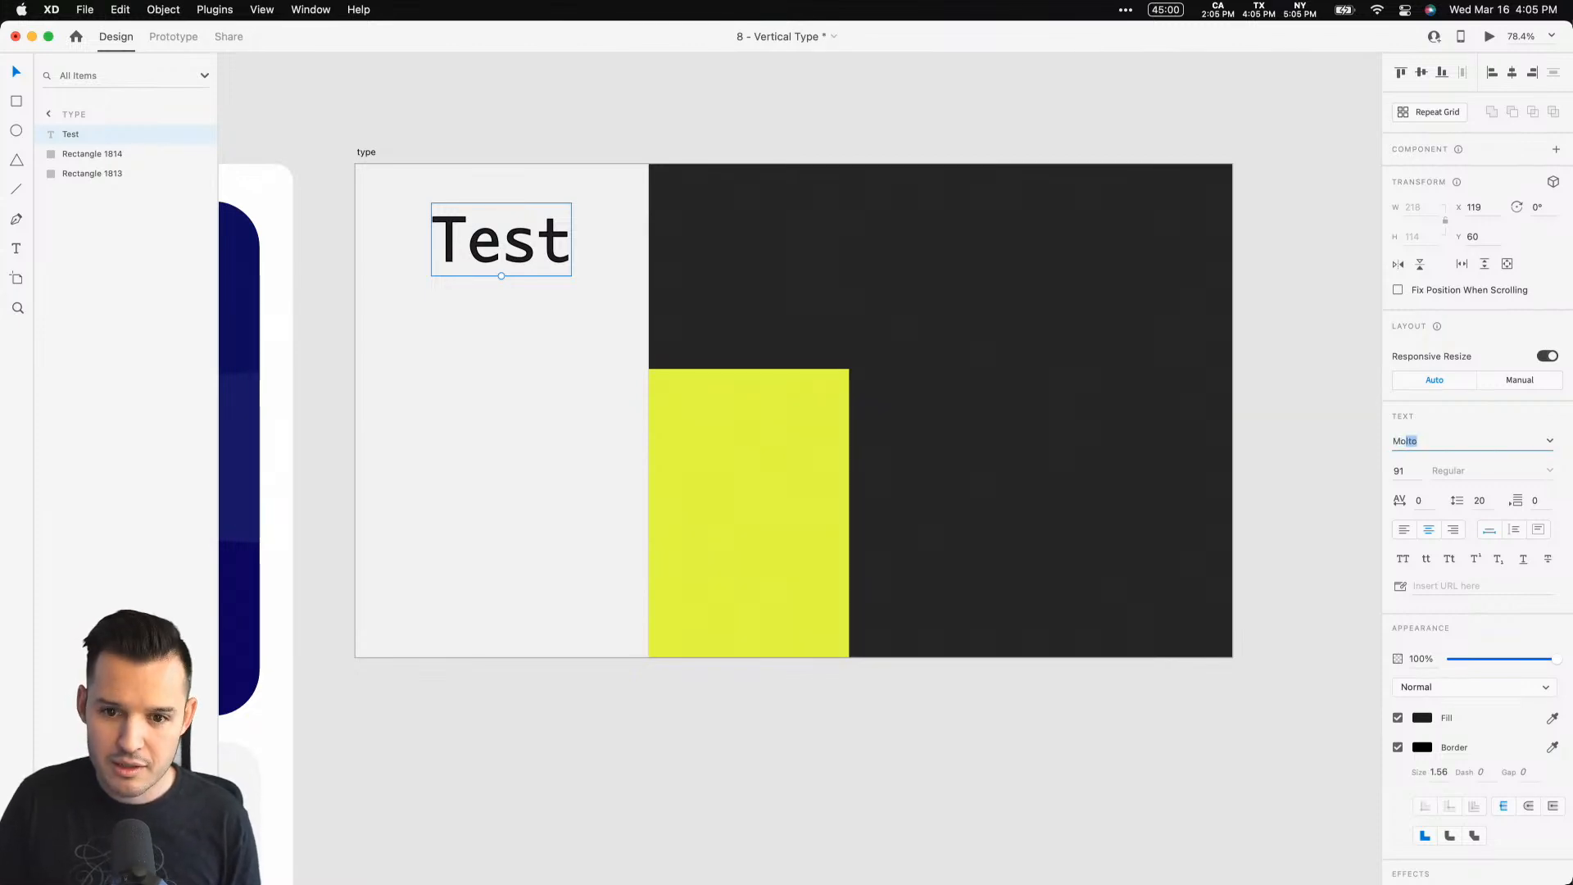
type("nument Extended")
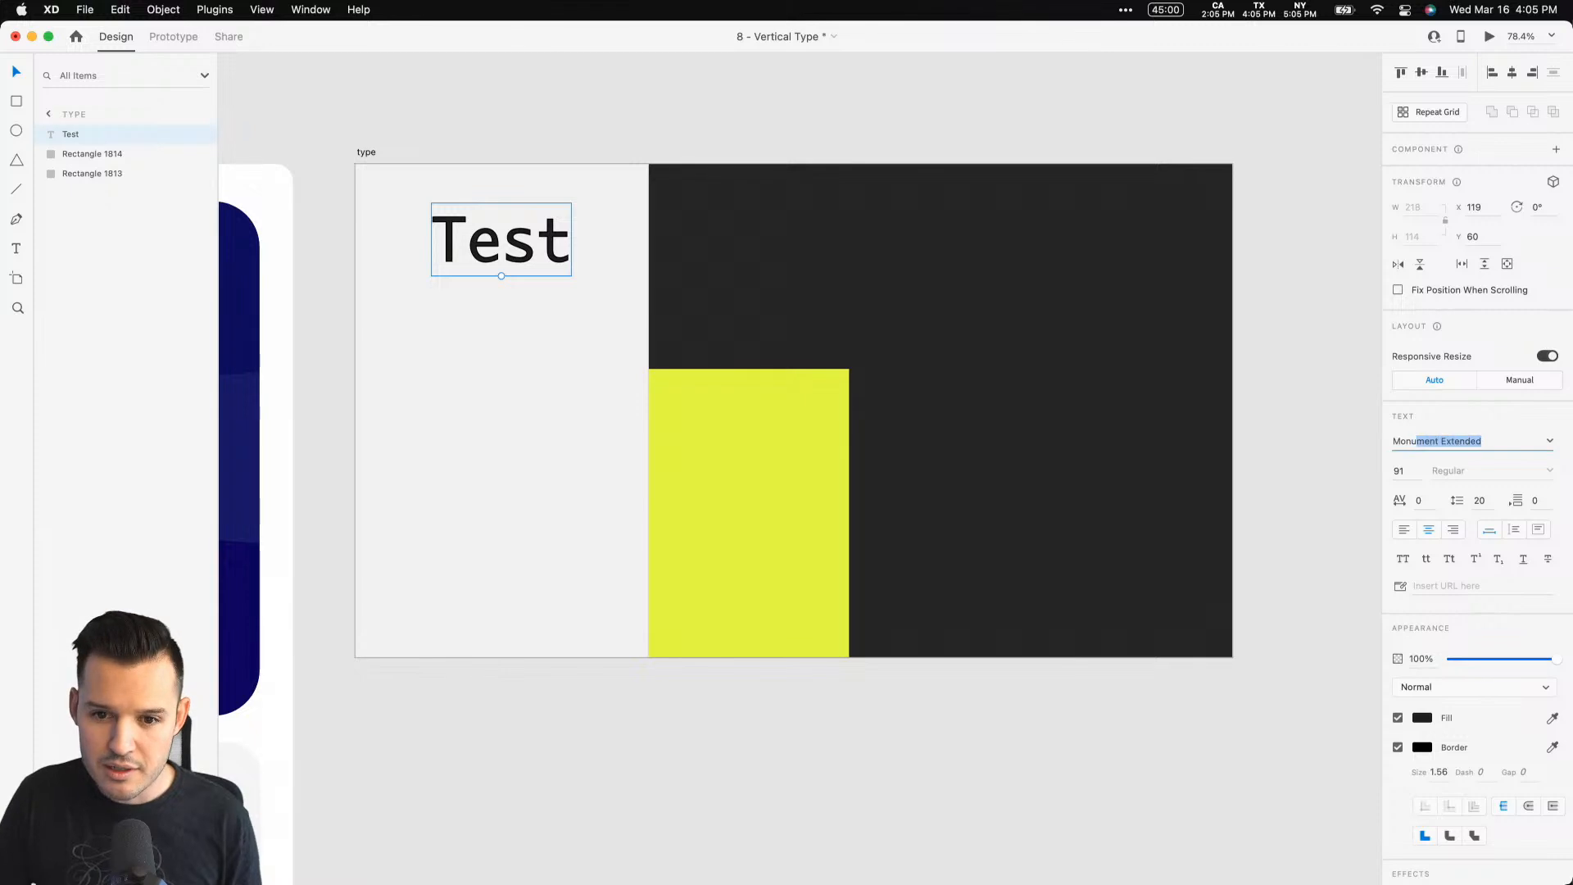
key("Return")
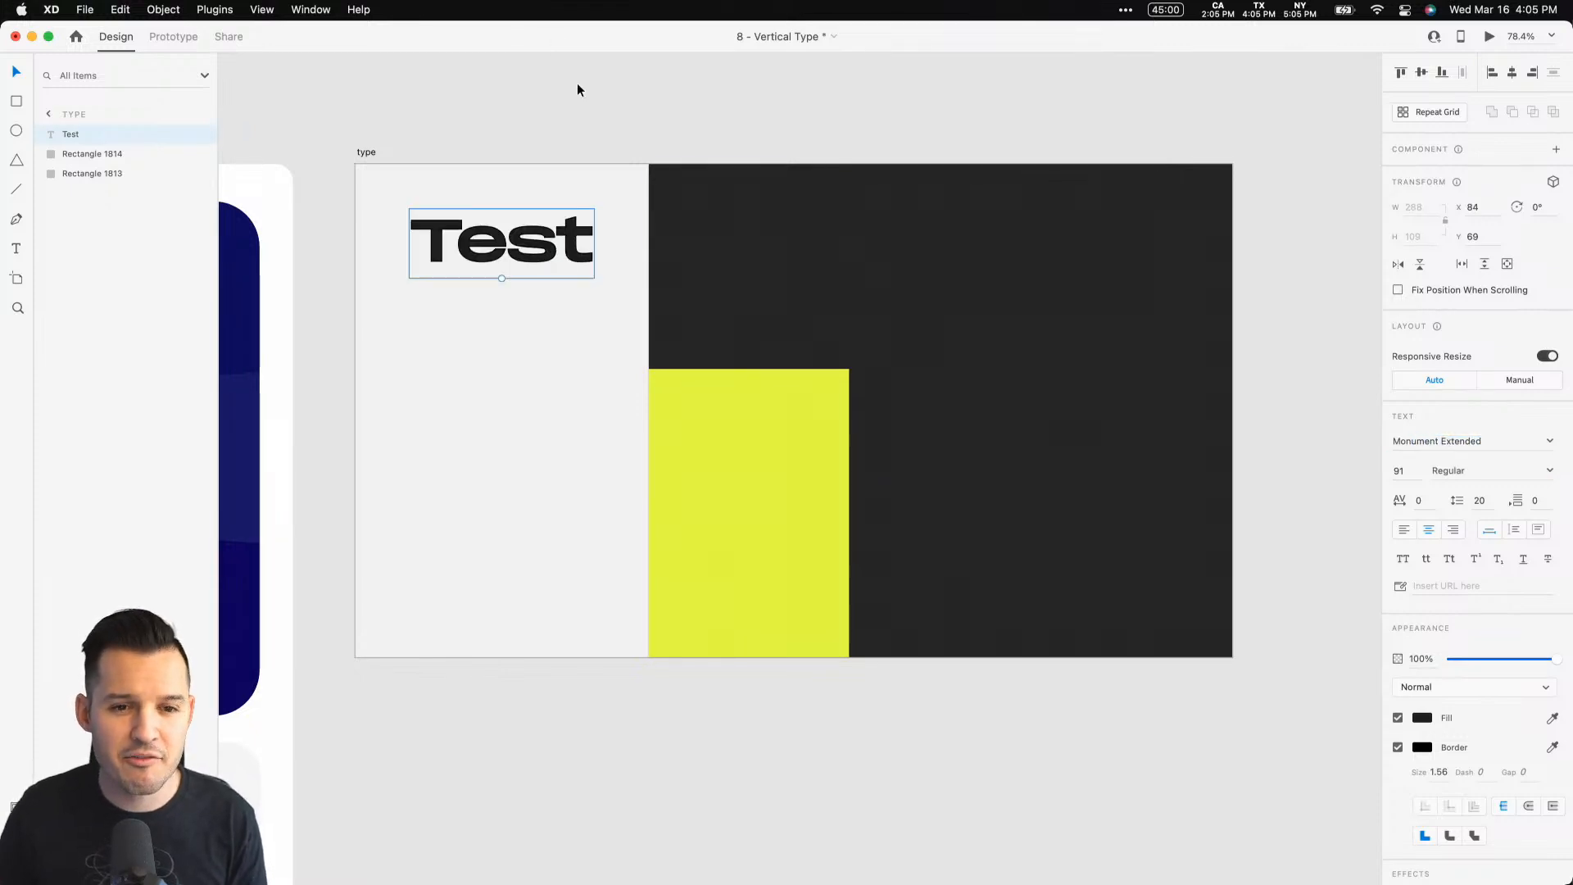
left_click(577, 89)
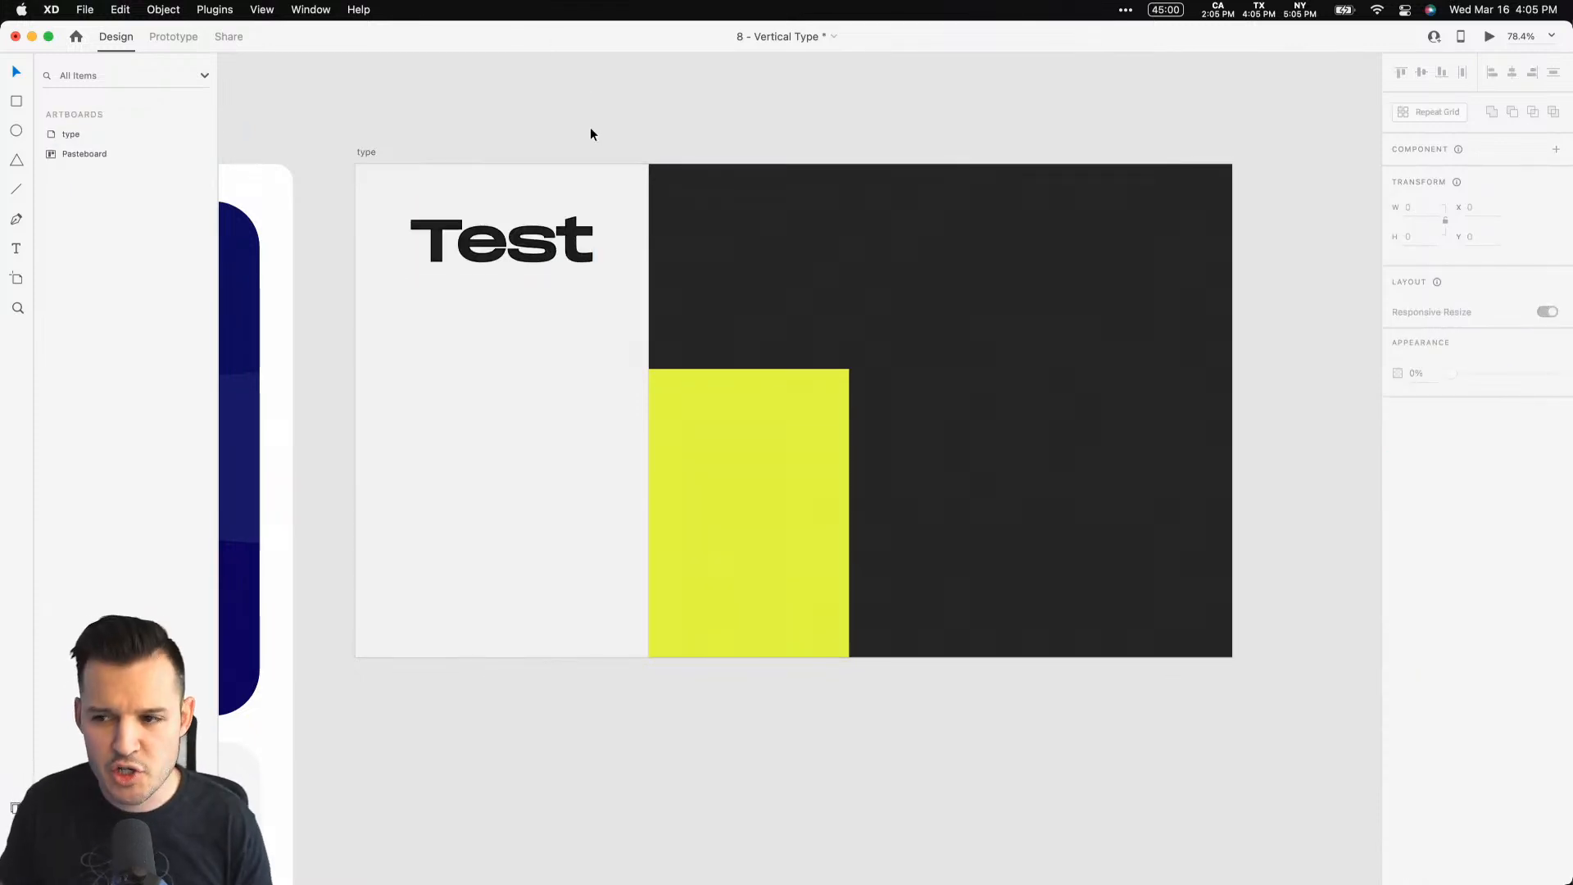
Step: Move the yellow rectangle into the light area so its right edge meets the dark rectangle's left edge
left_click_drag(590, 133, 639, 109)
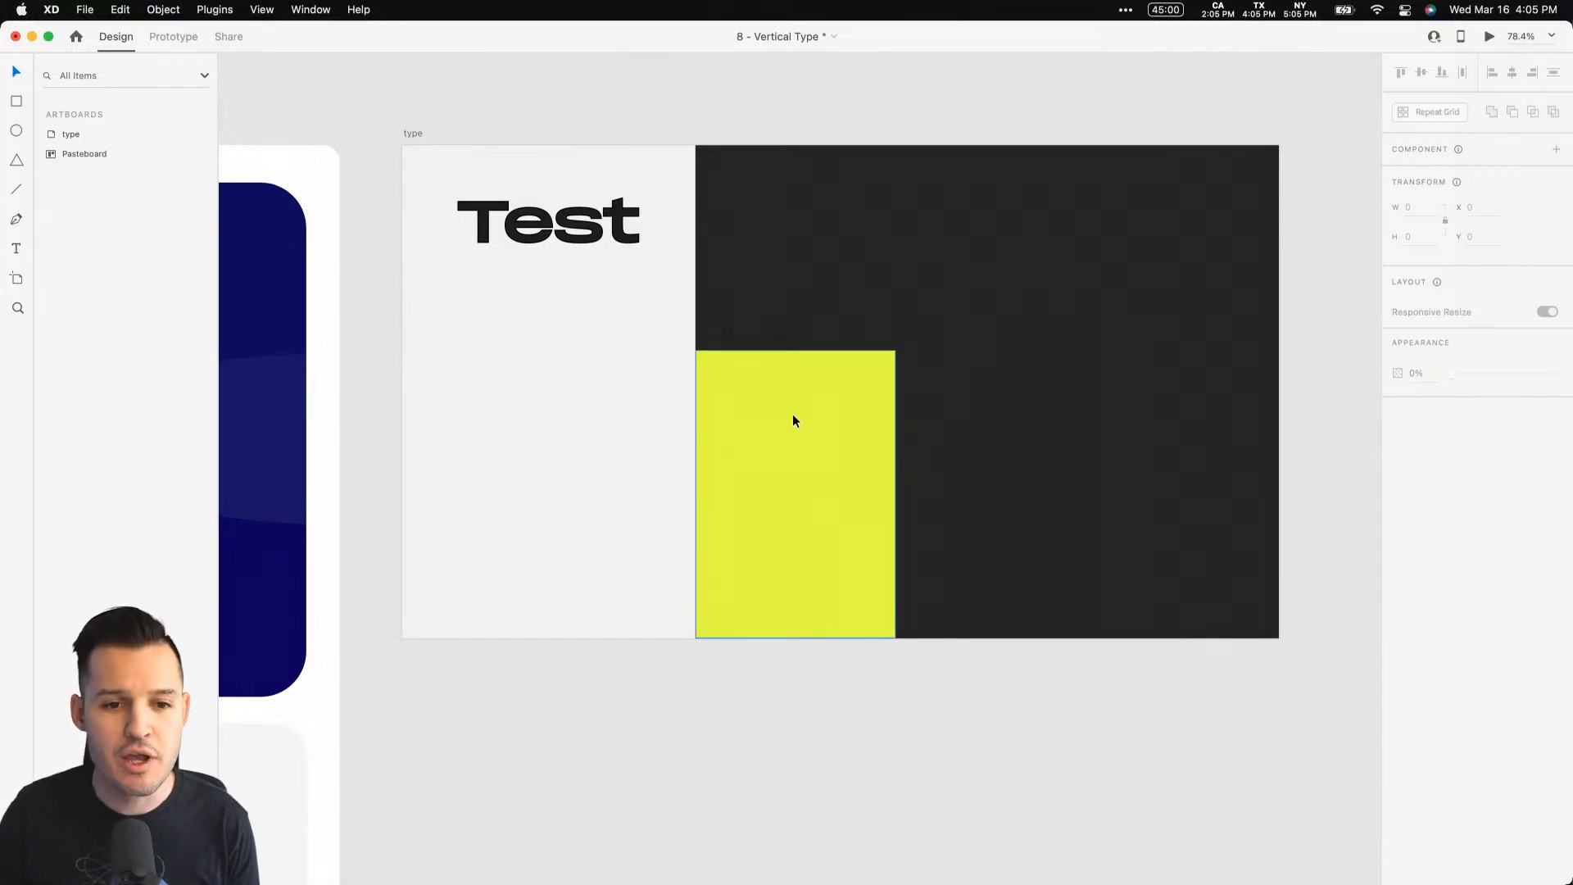
left_click_drag(793, 416, 592, 406)
left_click(883, 750)
left_click_drag(883, 749, 802, 751)
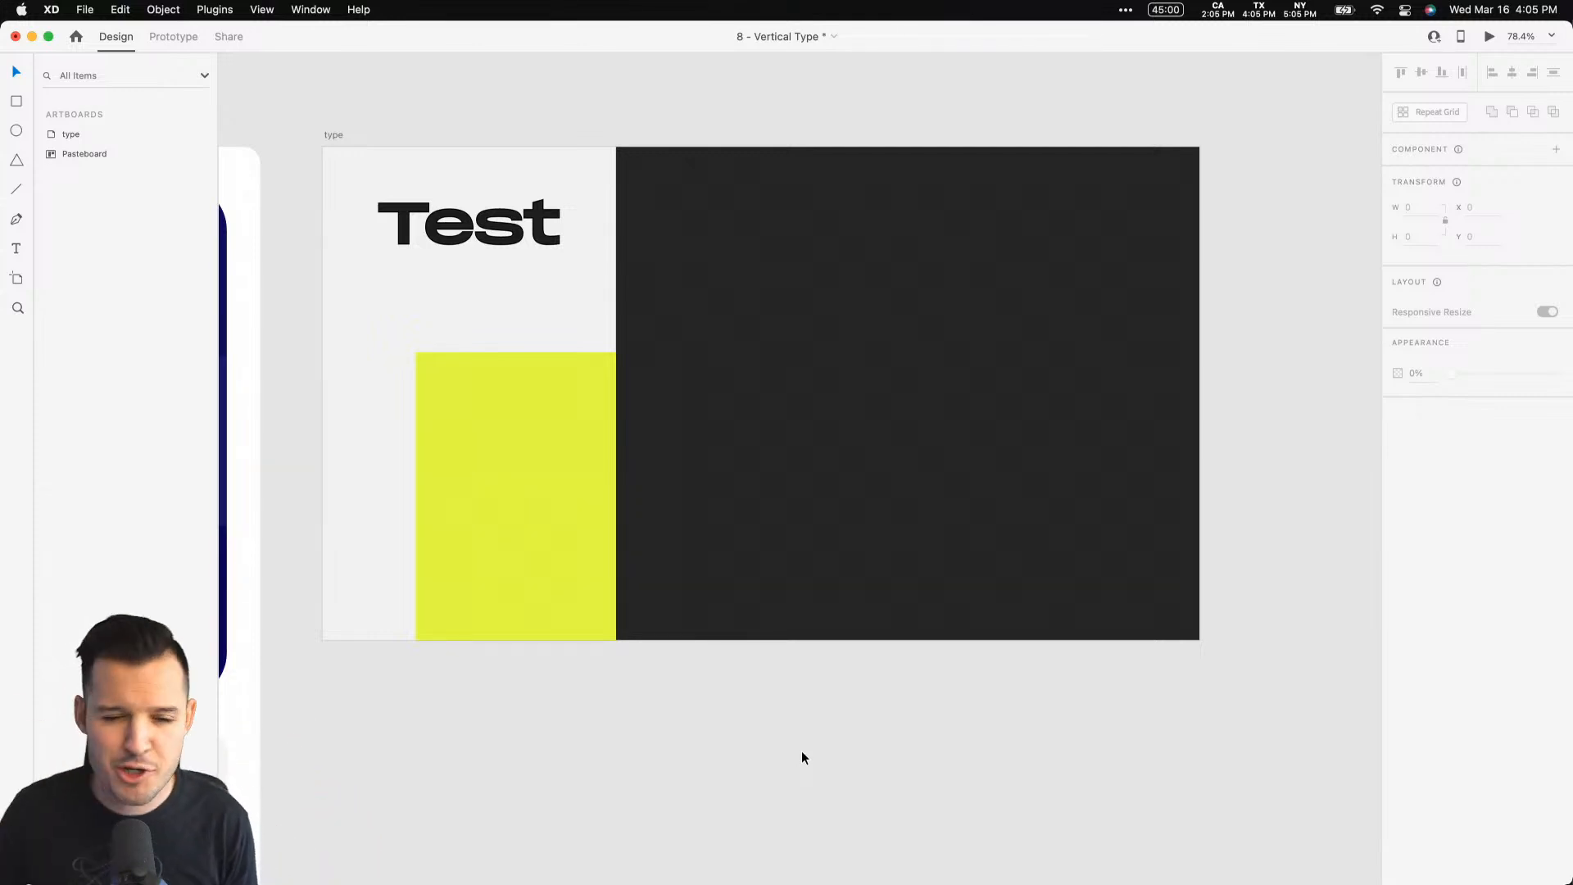
scroll(801, 750, "up", 3)
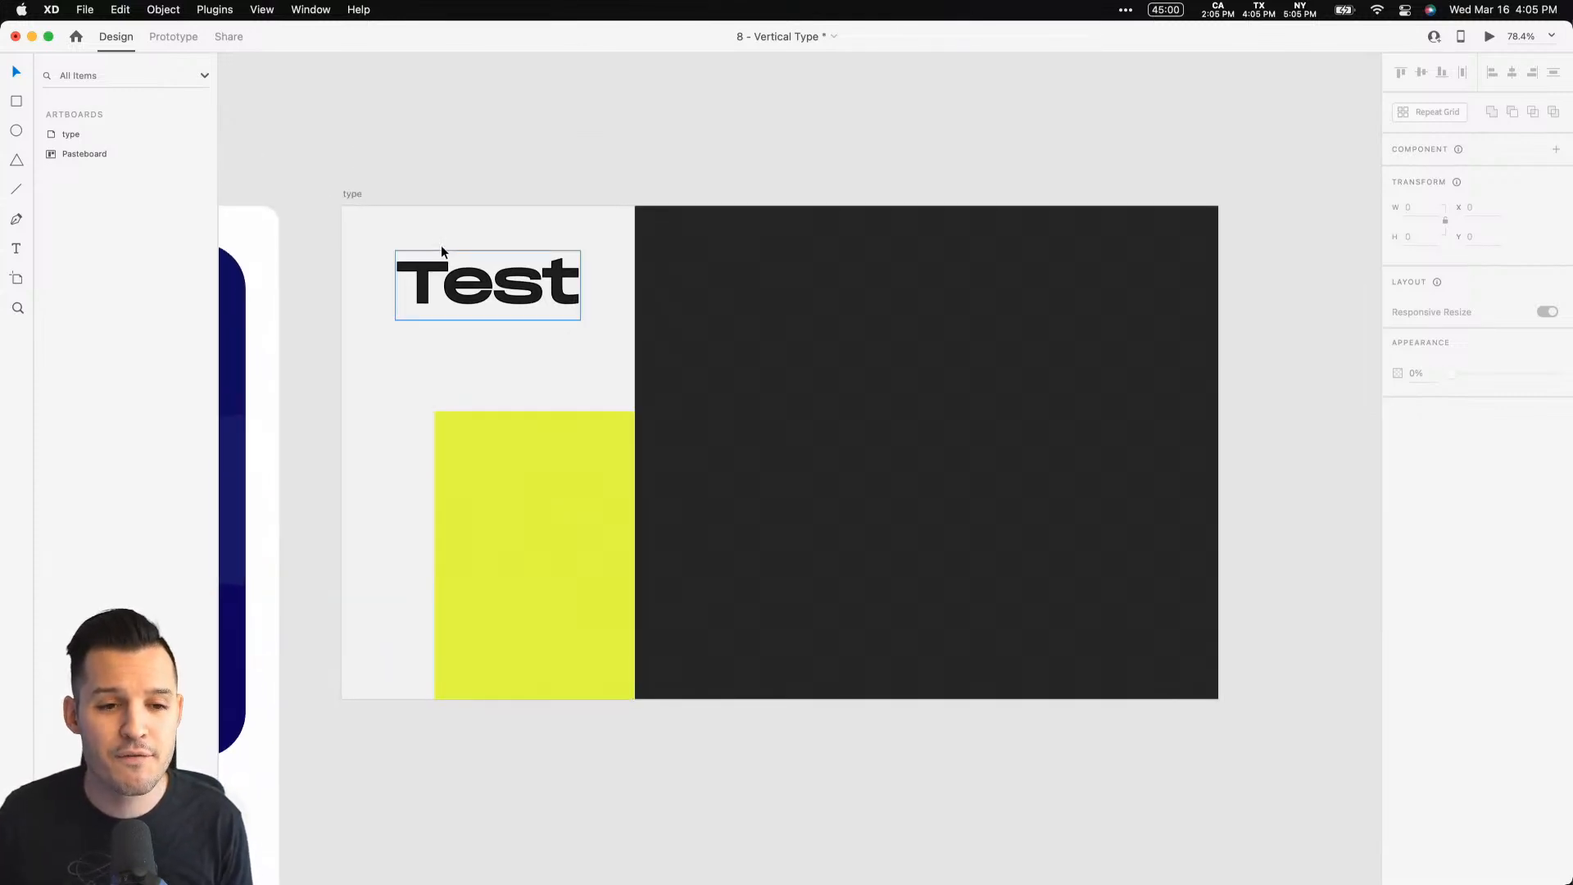
Step: Move the Test text onto the upper part of the dark rectangle at X 737, Y 69 and turn off its border
key("z")
left_click_drag(307, 168, 1159, 766)
key("v")
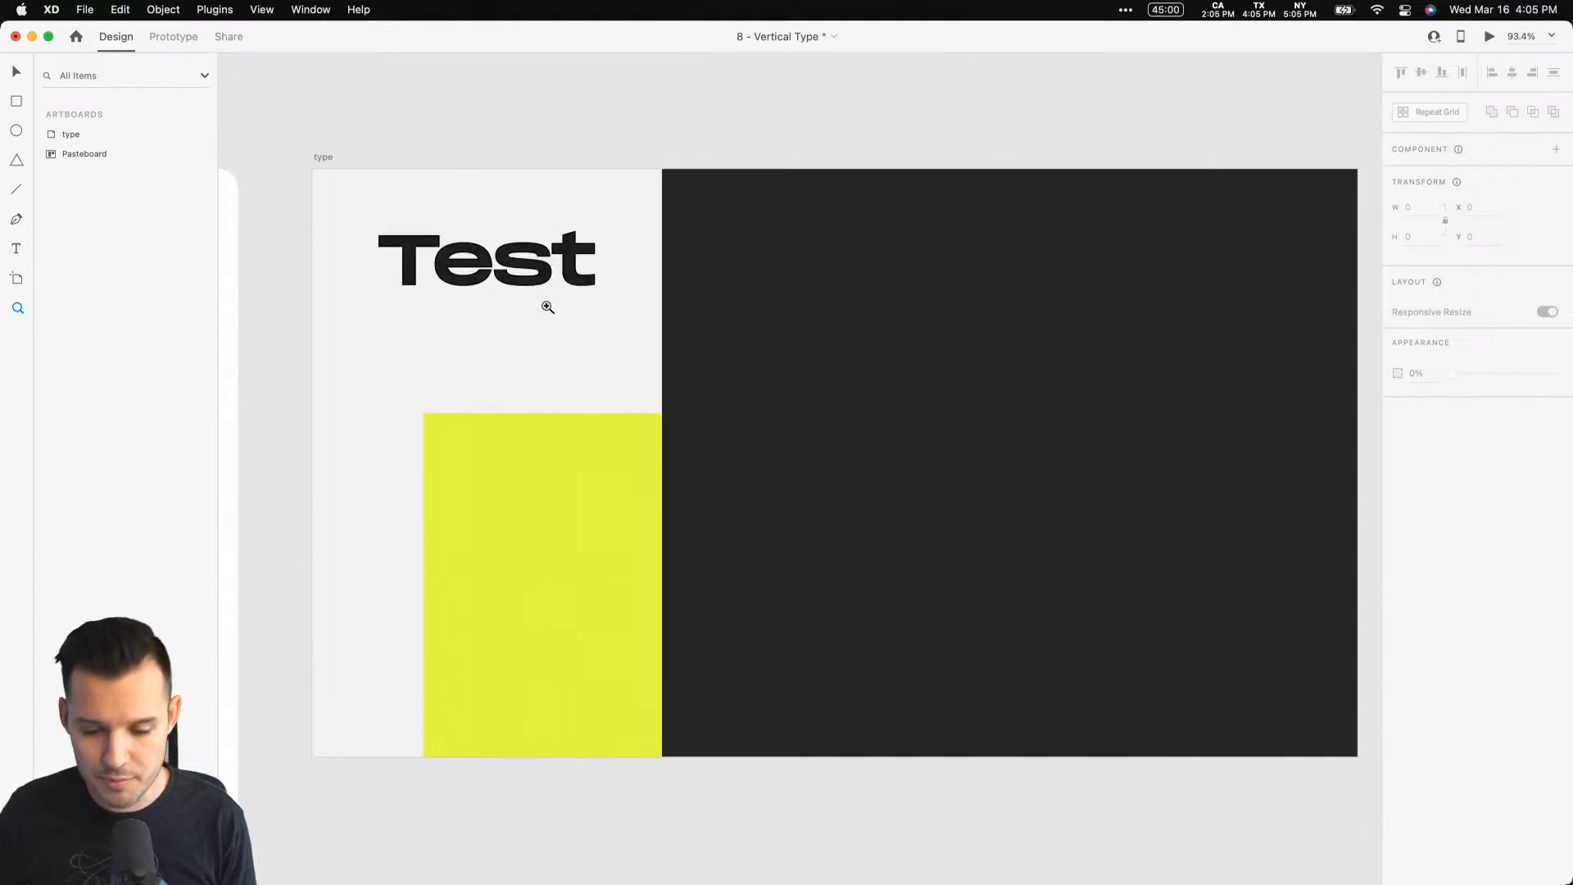
left_click_drag(519, 287, 1039, 288)
scroll(1039, 288, "right", 5)
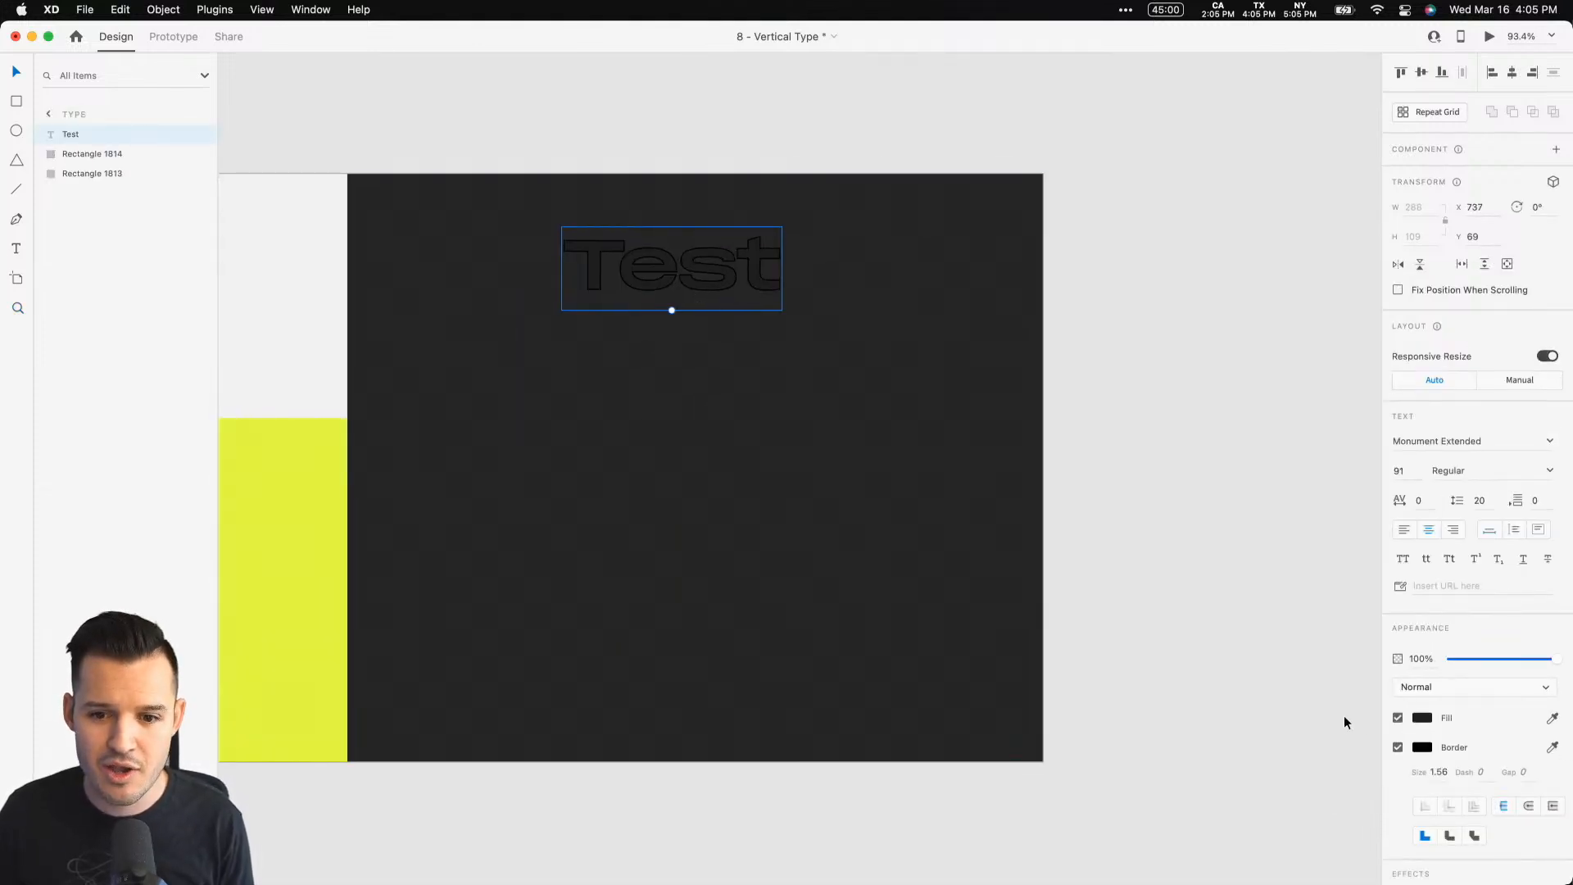
left_click(1397, 747)
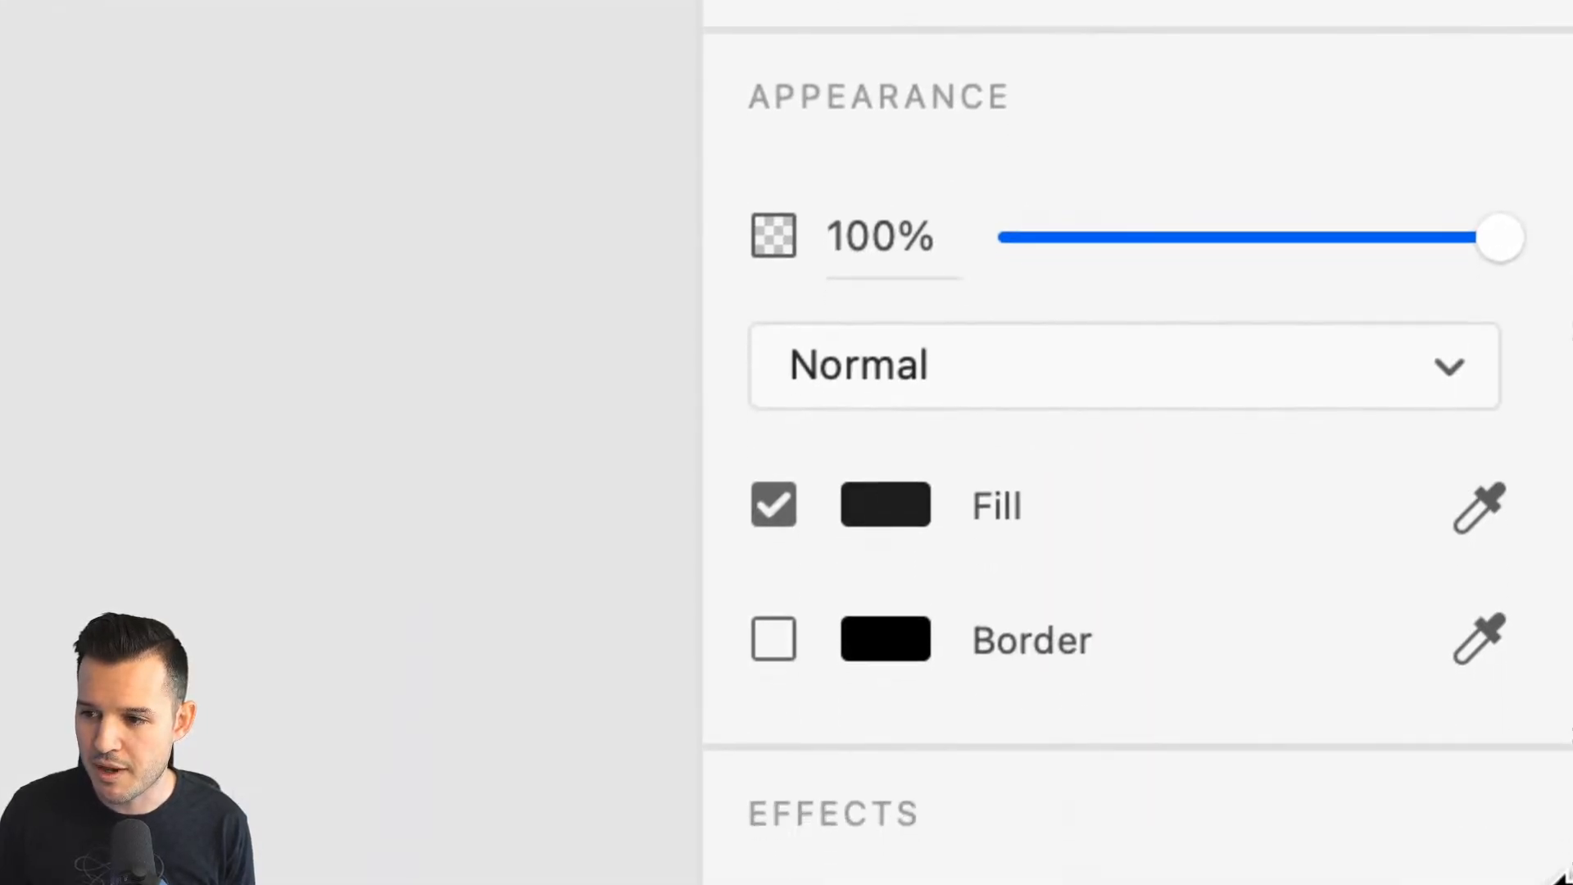
left_click(613, 417)
scroll(613, 417, "up", 3)
scroll(611, 417, "down", 2)
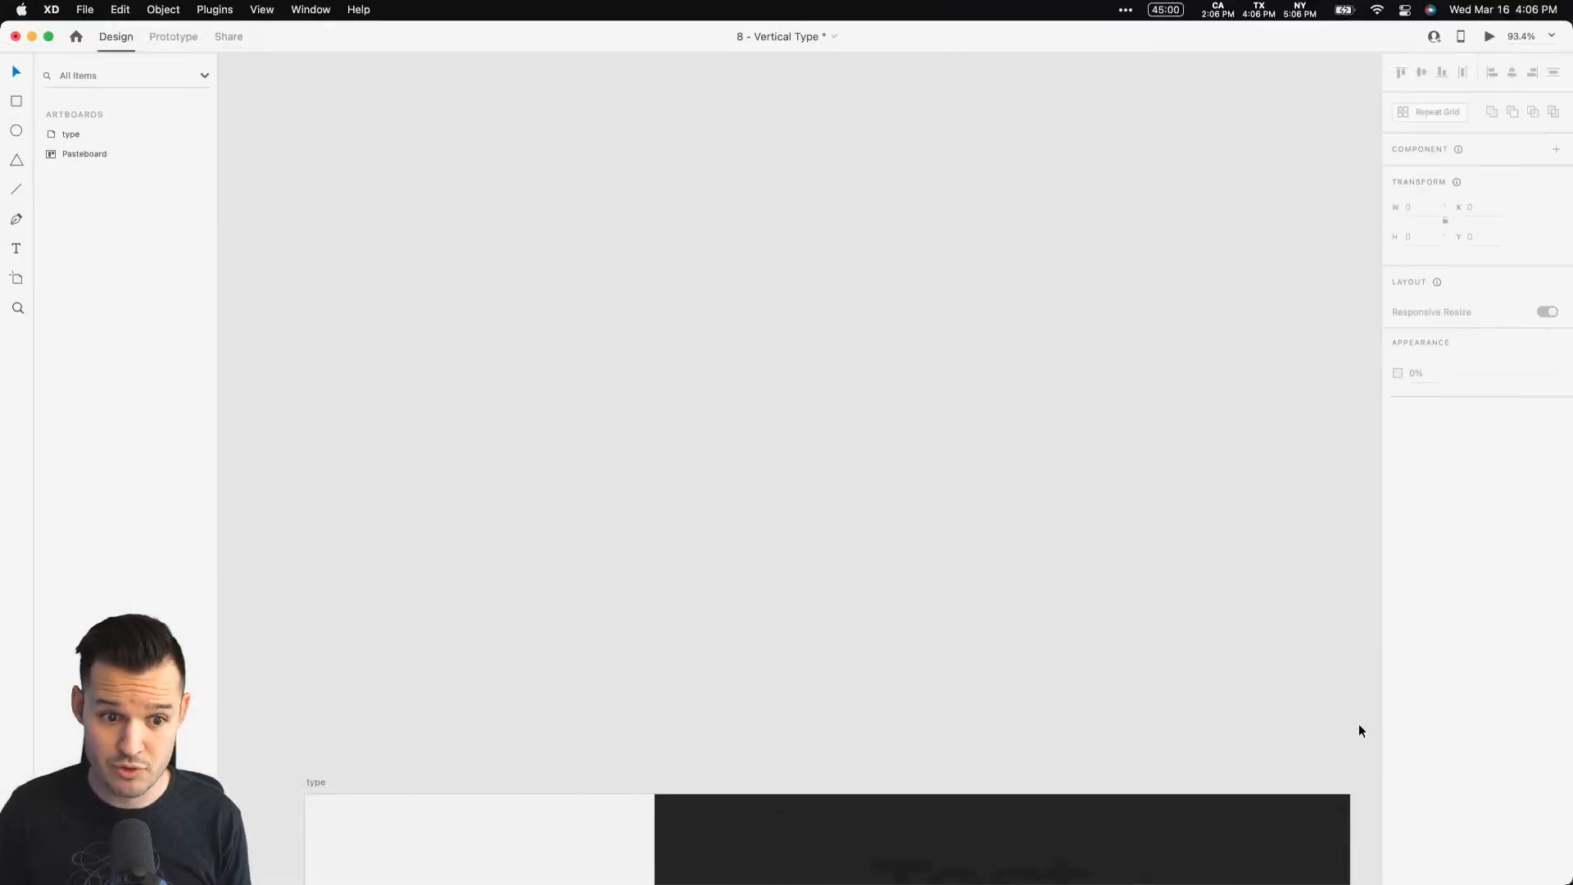
scroll(1148, 583, "down", 10)
Step: Set the fill of the Test text to white, #FFFFFF
left_click(919, 232)
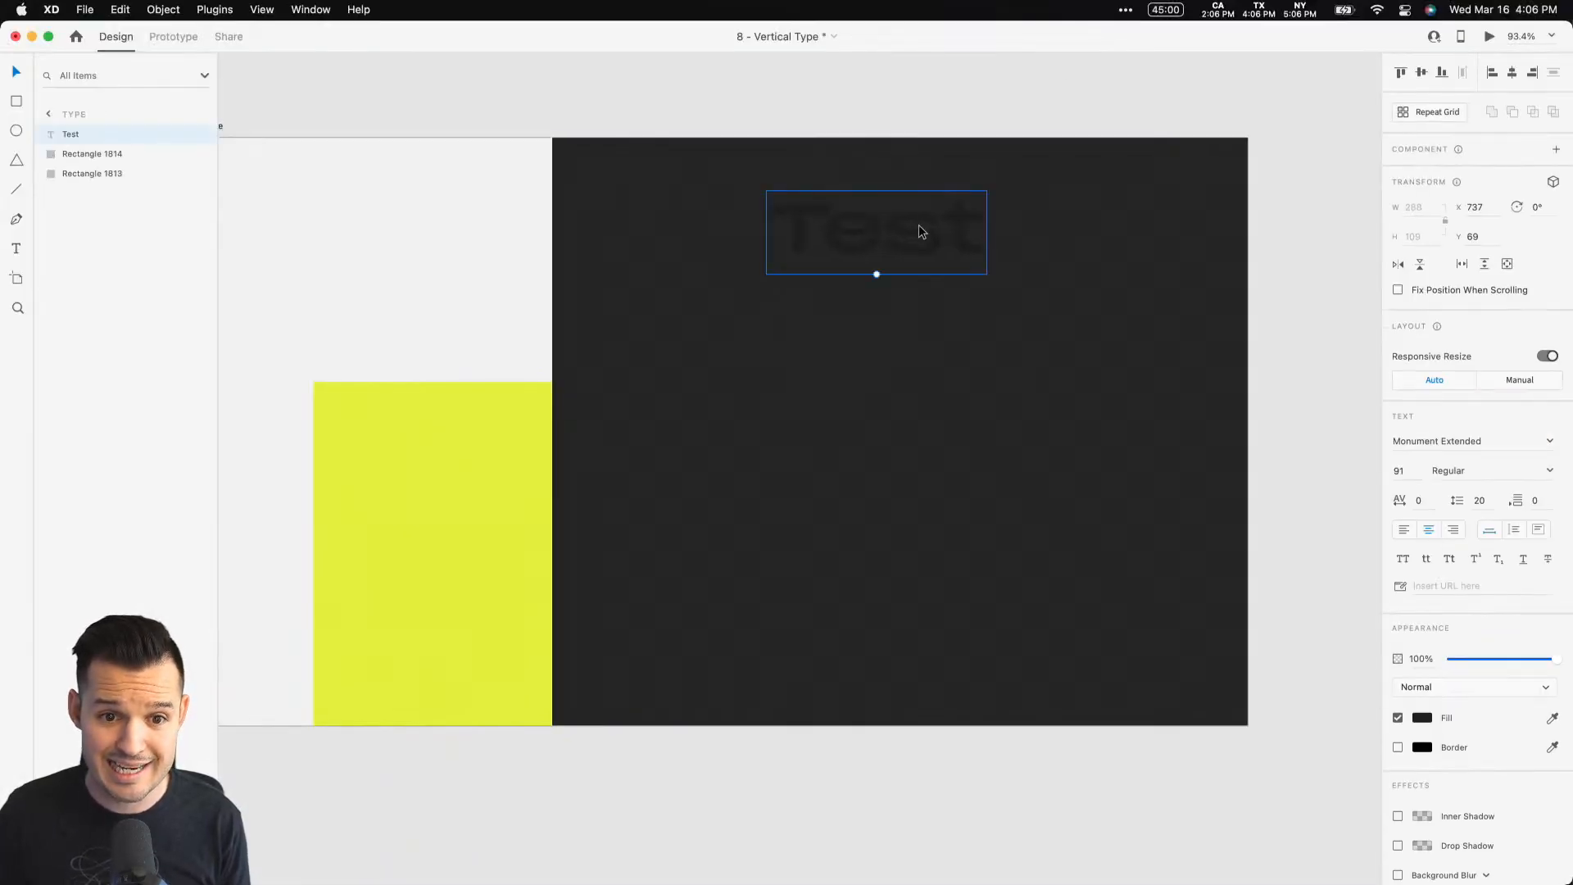
left_click(1423, 721)
left_click_drag(1302, 684, 896, 316)
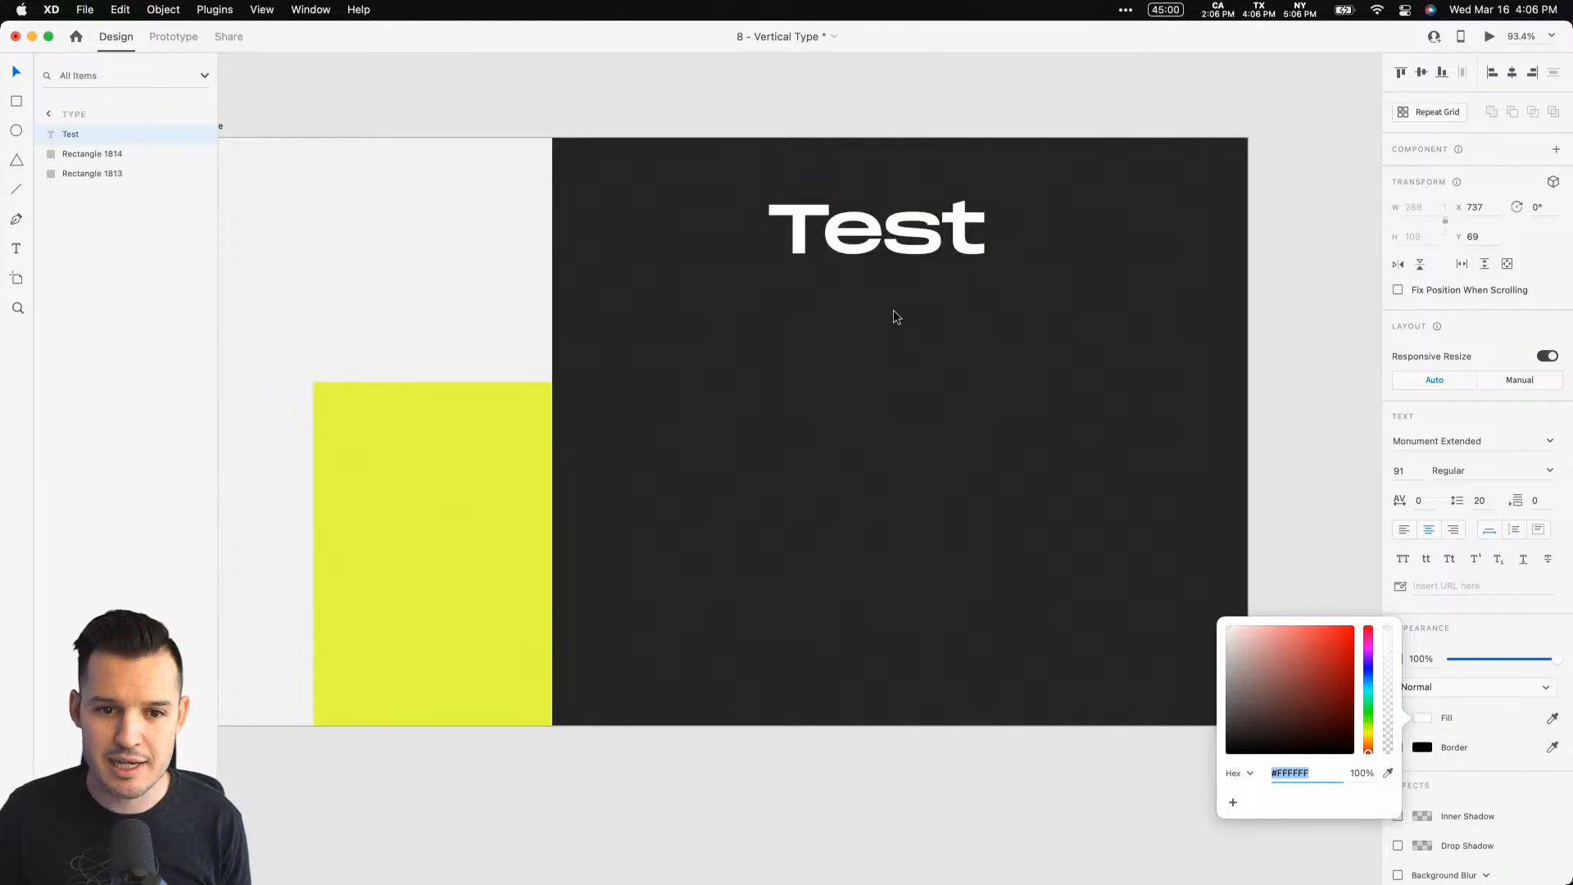
left_click(987, 105)
Step: Move the Test text toward the upper-left corner of the dark rectangle, to X 601, Y 60
scroll(983, 106, "right", 3)
key("z")
left_click_drag(353, 128, 878, 355)
left_click_drag(961, 396, 801, 281)
key("v")
left_click_drag(792, 338, 577, 317)
Step: Replace the Test text with "Modern Arch."
double_click(577, 317)
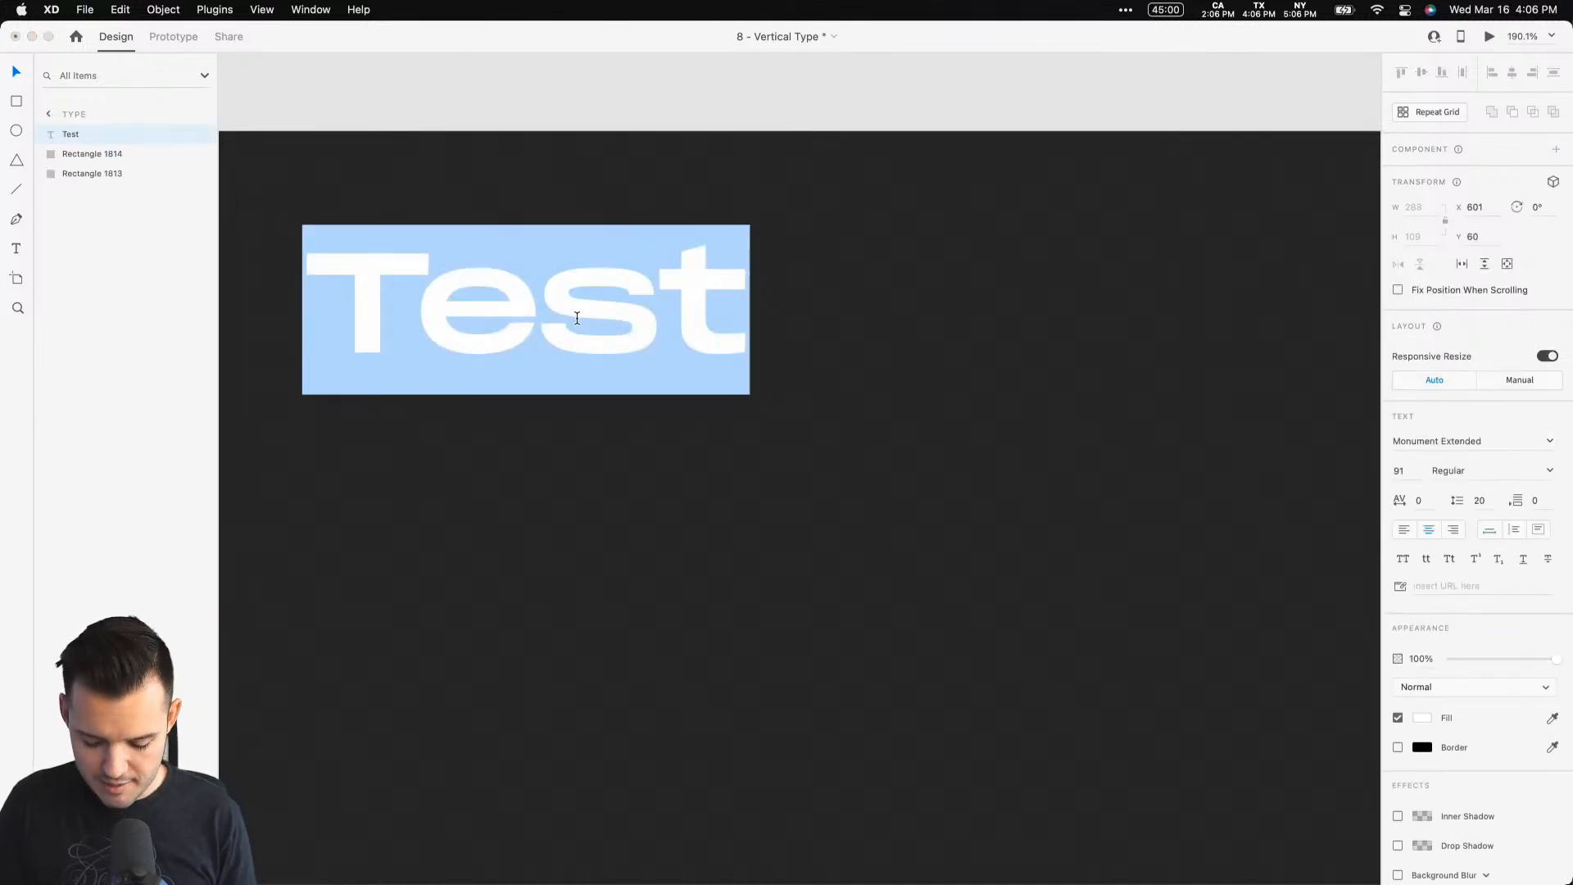
type("Modern")
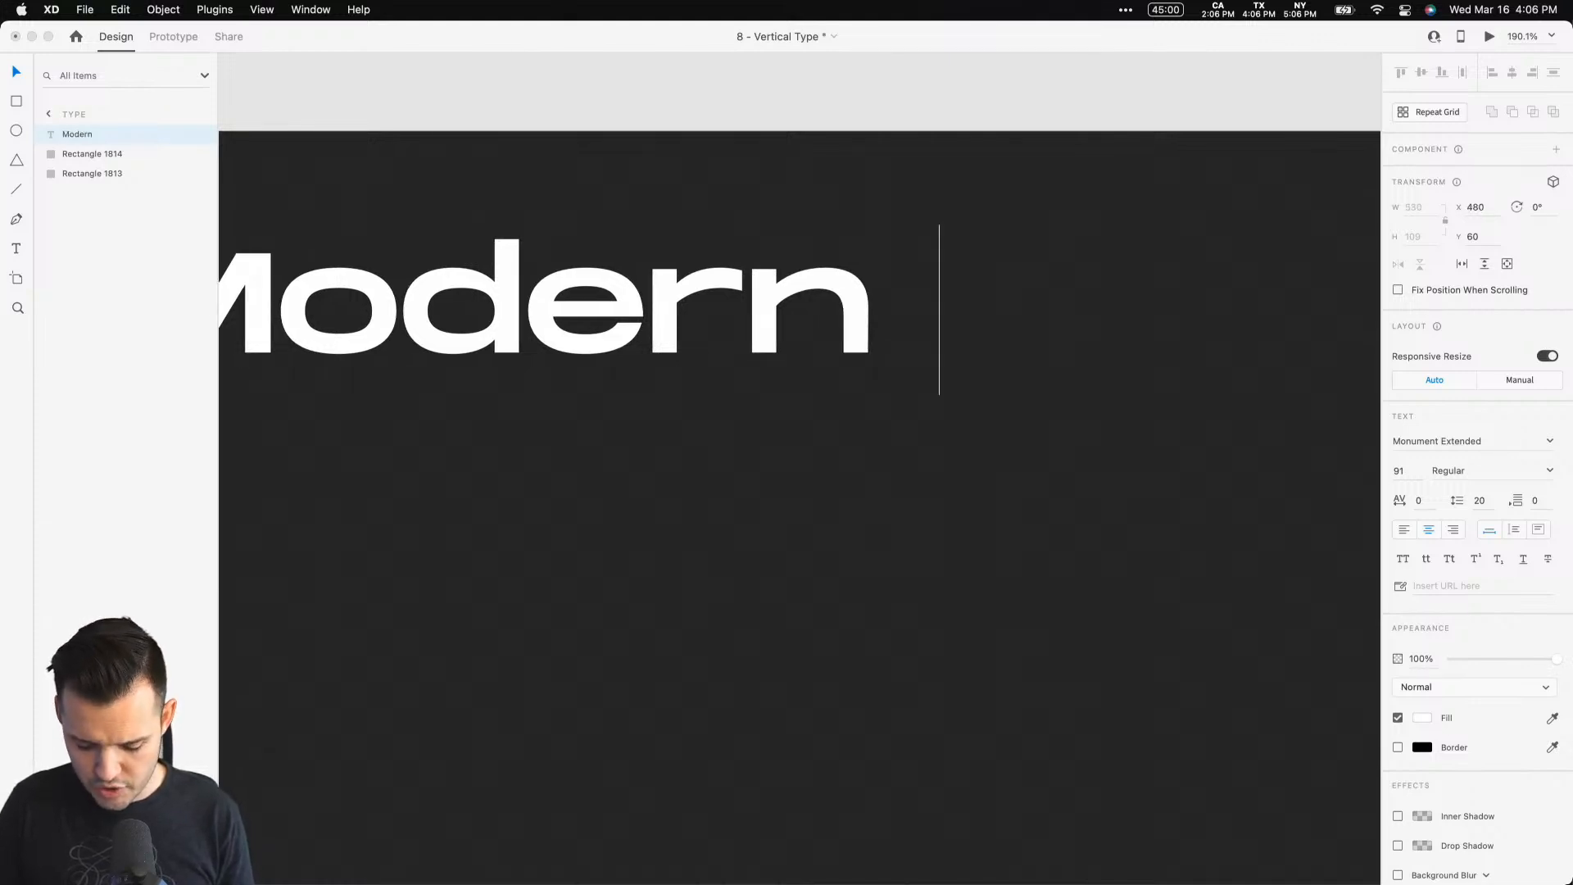
type(" S")
key("BackSpace")
type("Arch")
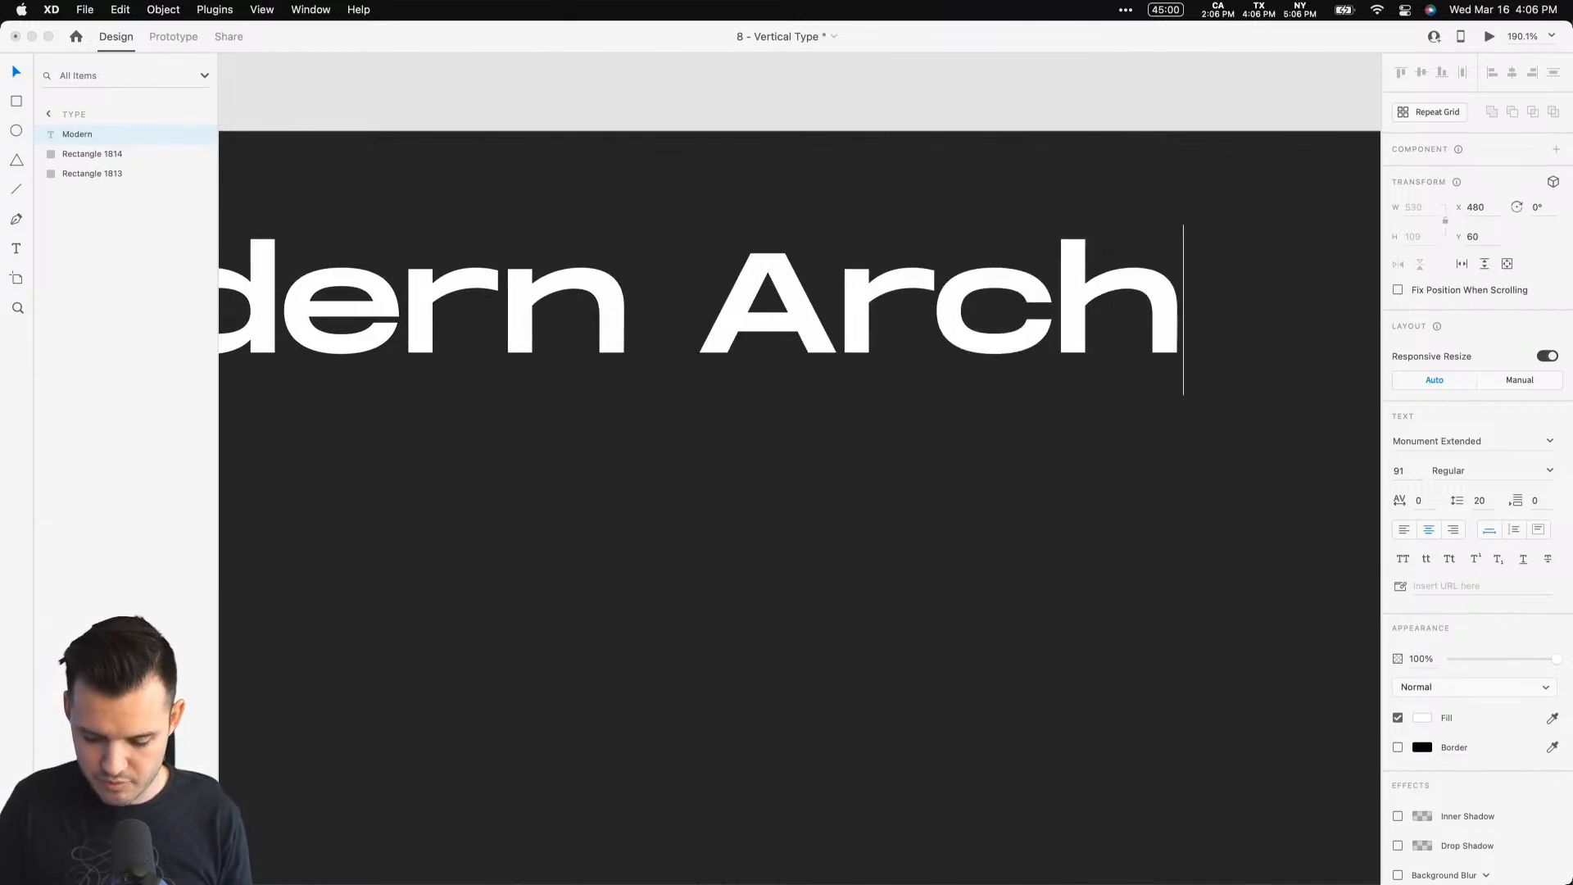
type(".")
key("Escape")
Step: Scale the Modern Arch. heading down to size 58 and place it near the dark rectangle's top edge at X 611, Y 50
left_click_drag(660, 352, 875, 339)
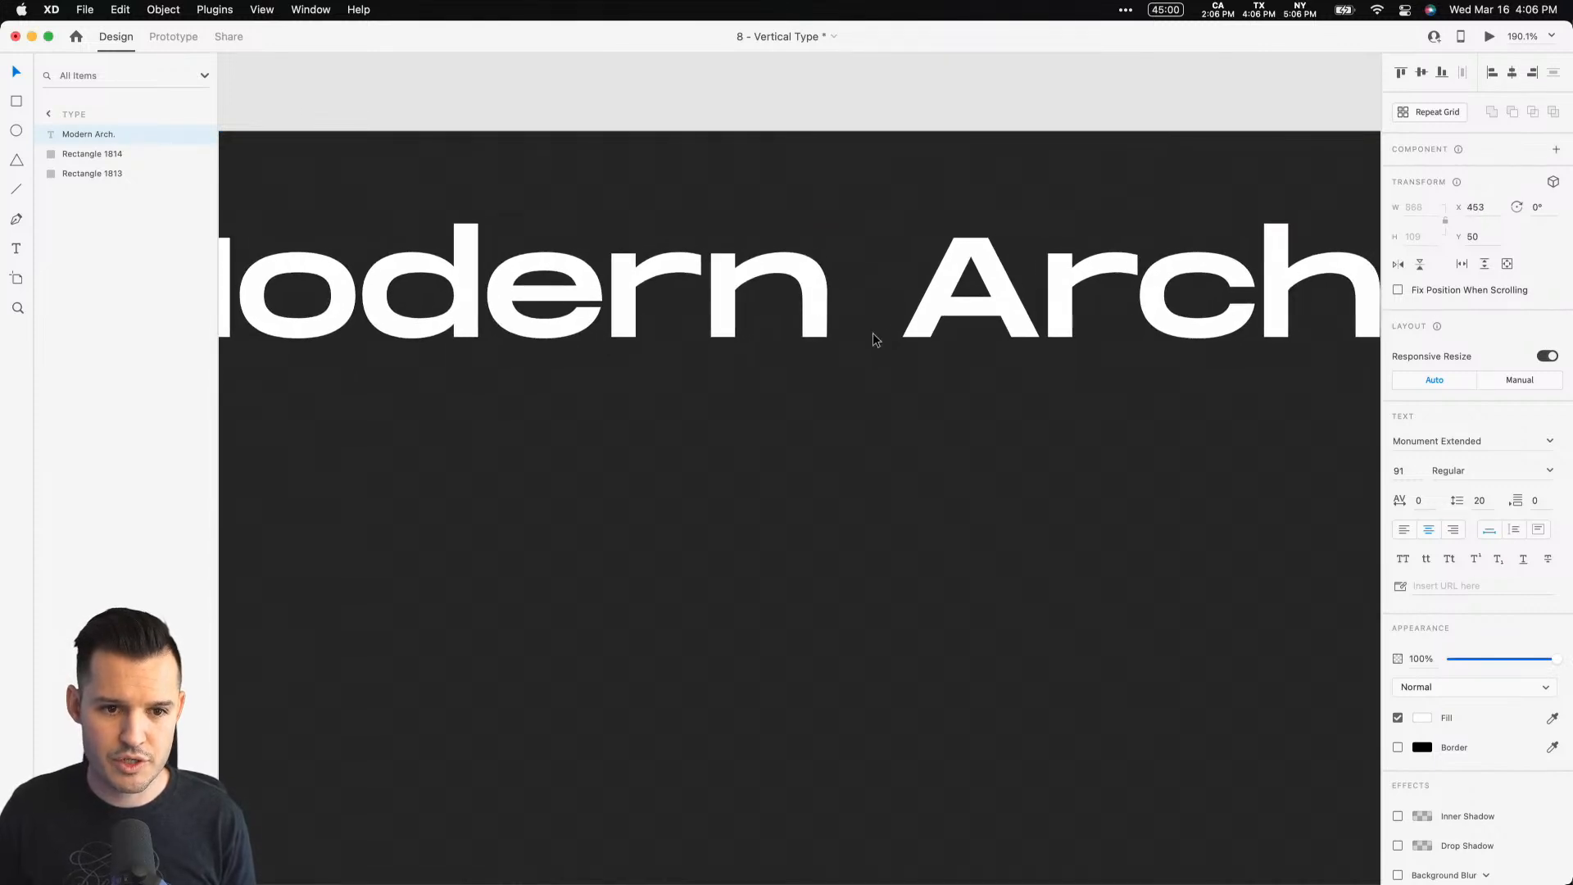
left_click_drag(748, 379, 745, 315)
key("super+minus")
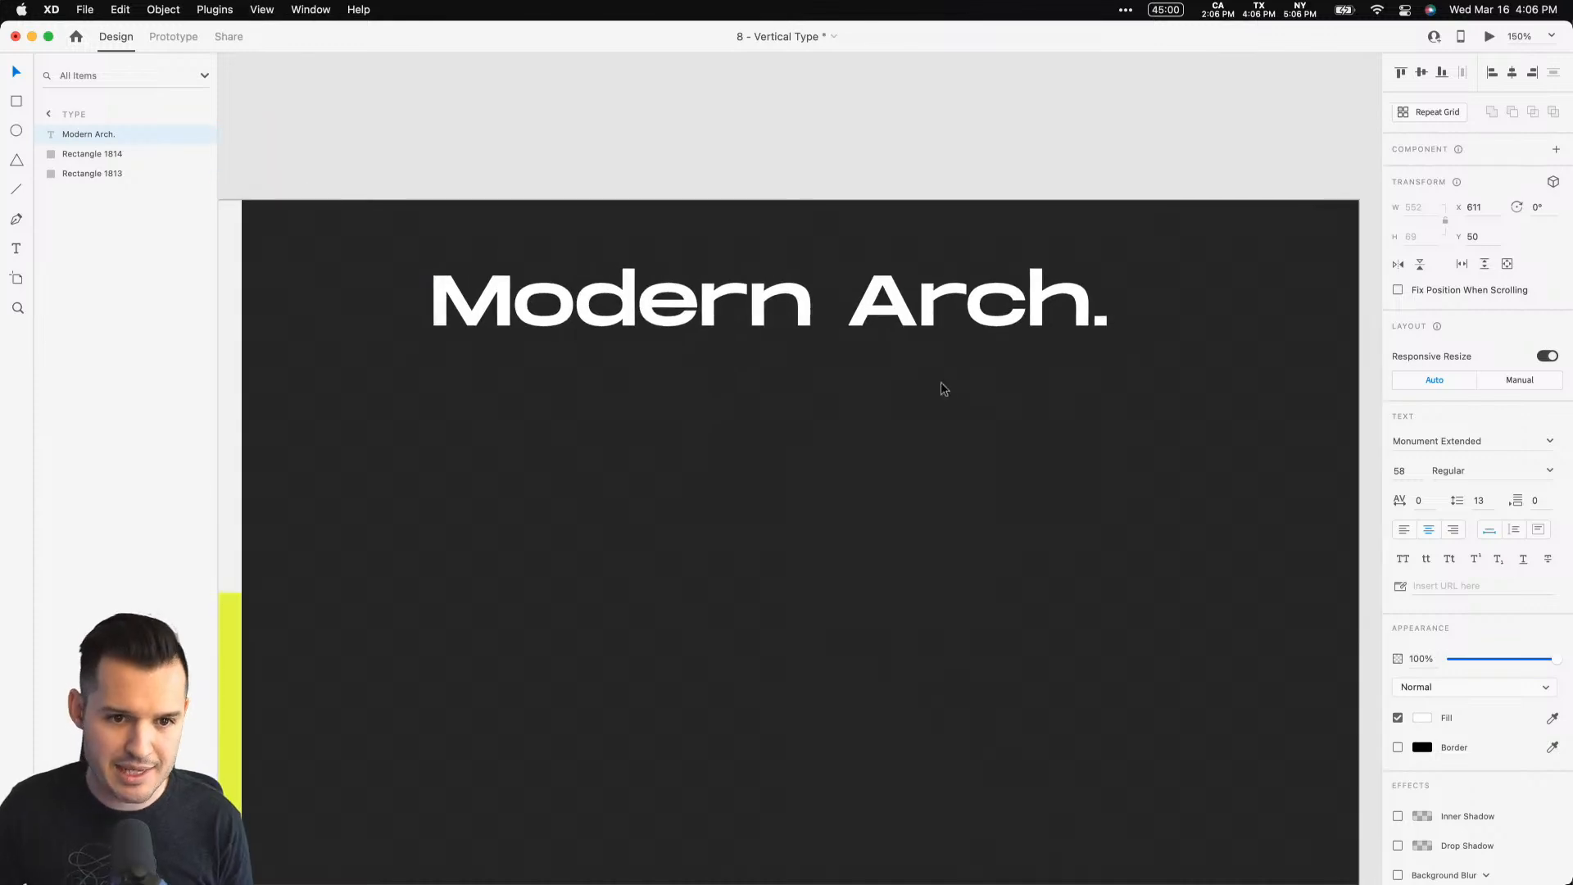
Step: Move the Modern Arch. heading to X 524, Y 73 and change its text to "Modern Architechture"
scroll(940, 381, "down", 1)
scroll(941, 382, "left", 1)
left_click_drag(820, 253, 714, 287)
double_click(908, 289)
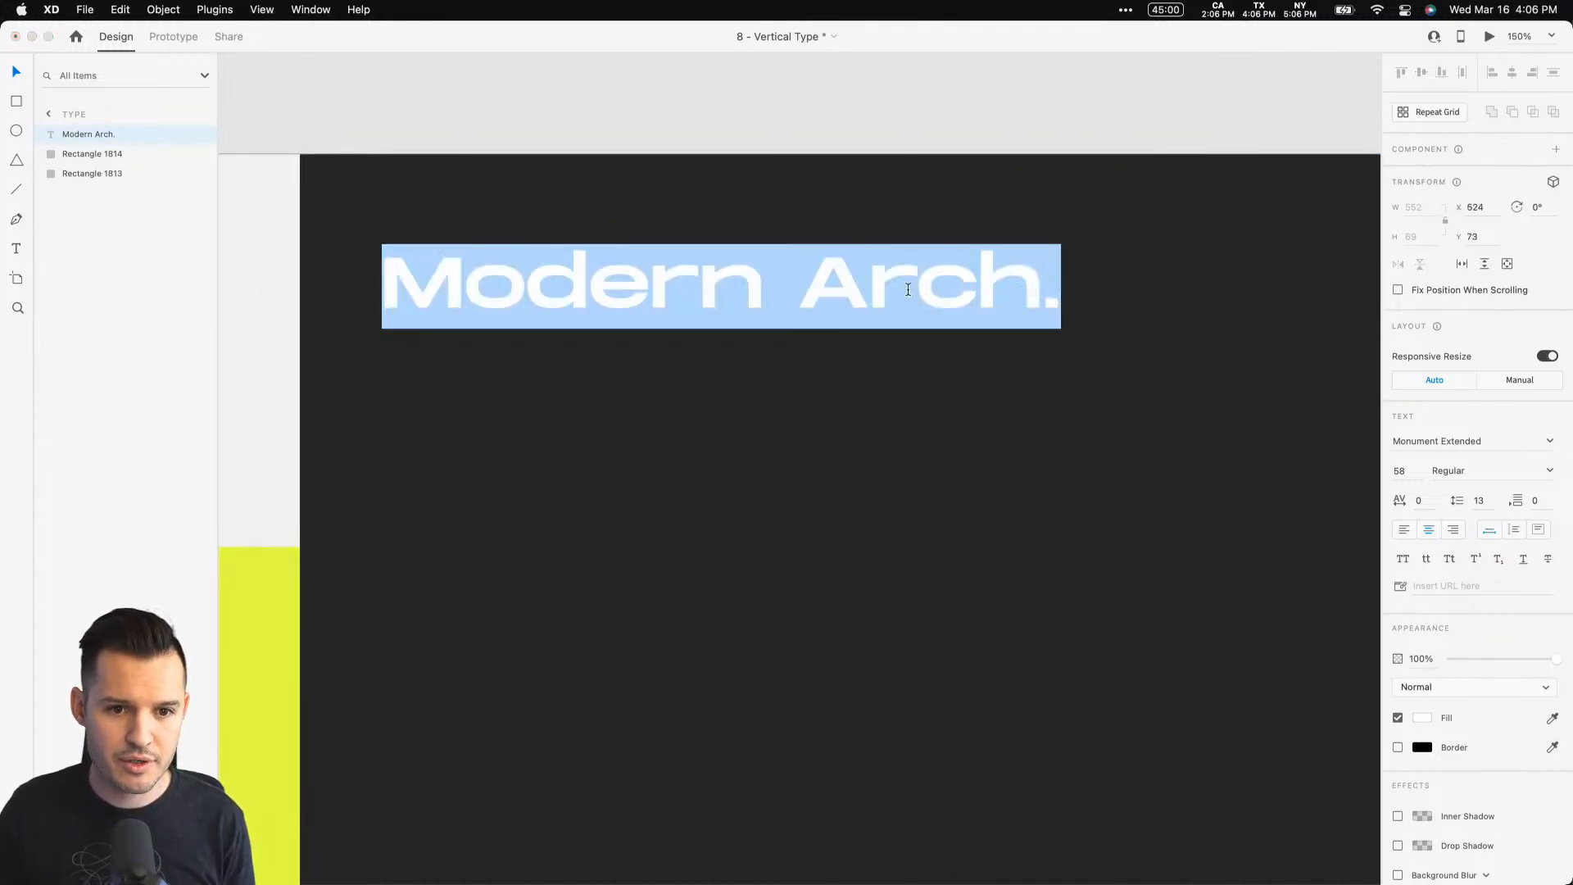
key("Right")
key("BackSpace")
type("it")
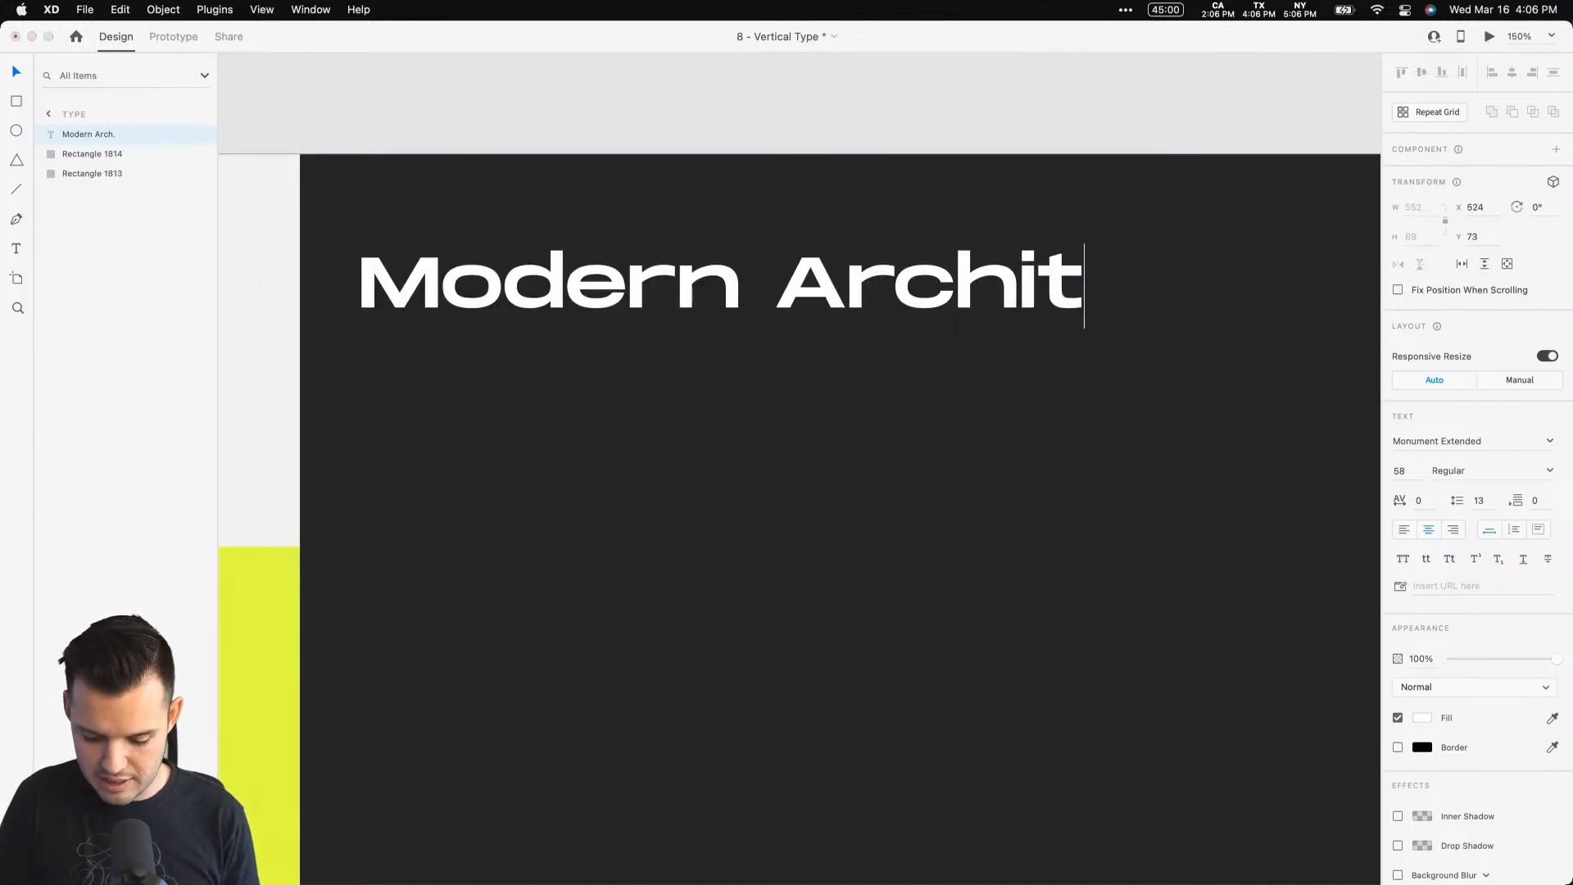
type("echture")
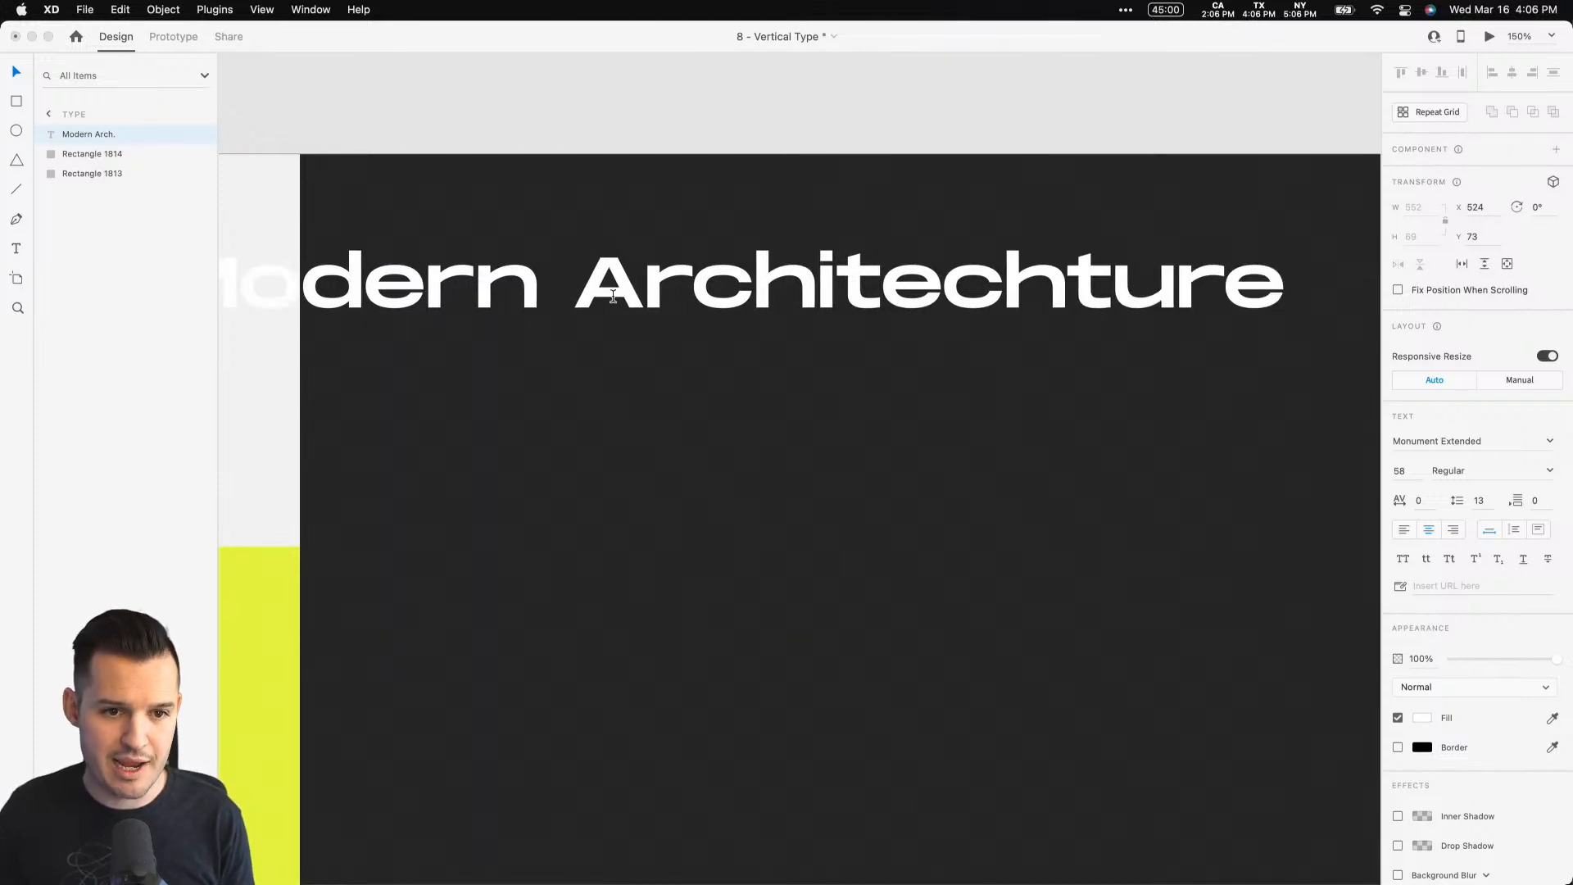
Step: Break the heading onto two lines before "Architechture" and left-align the text
left_click(580, 282)
key("Return")
key("super+a")
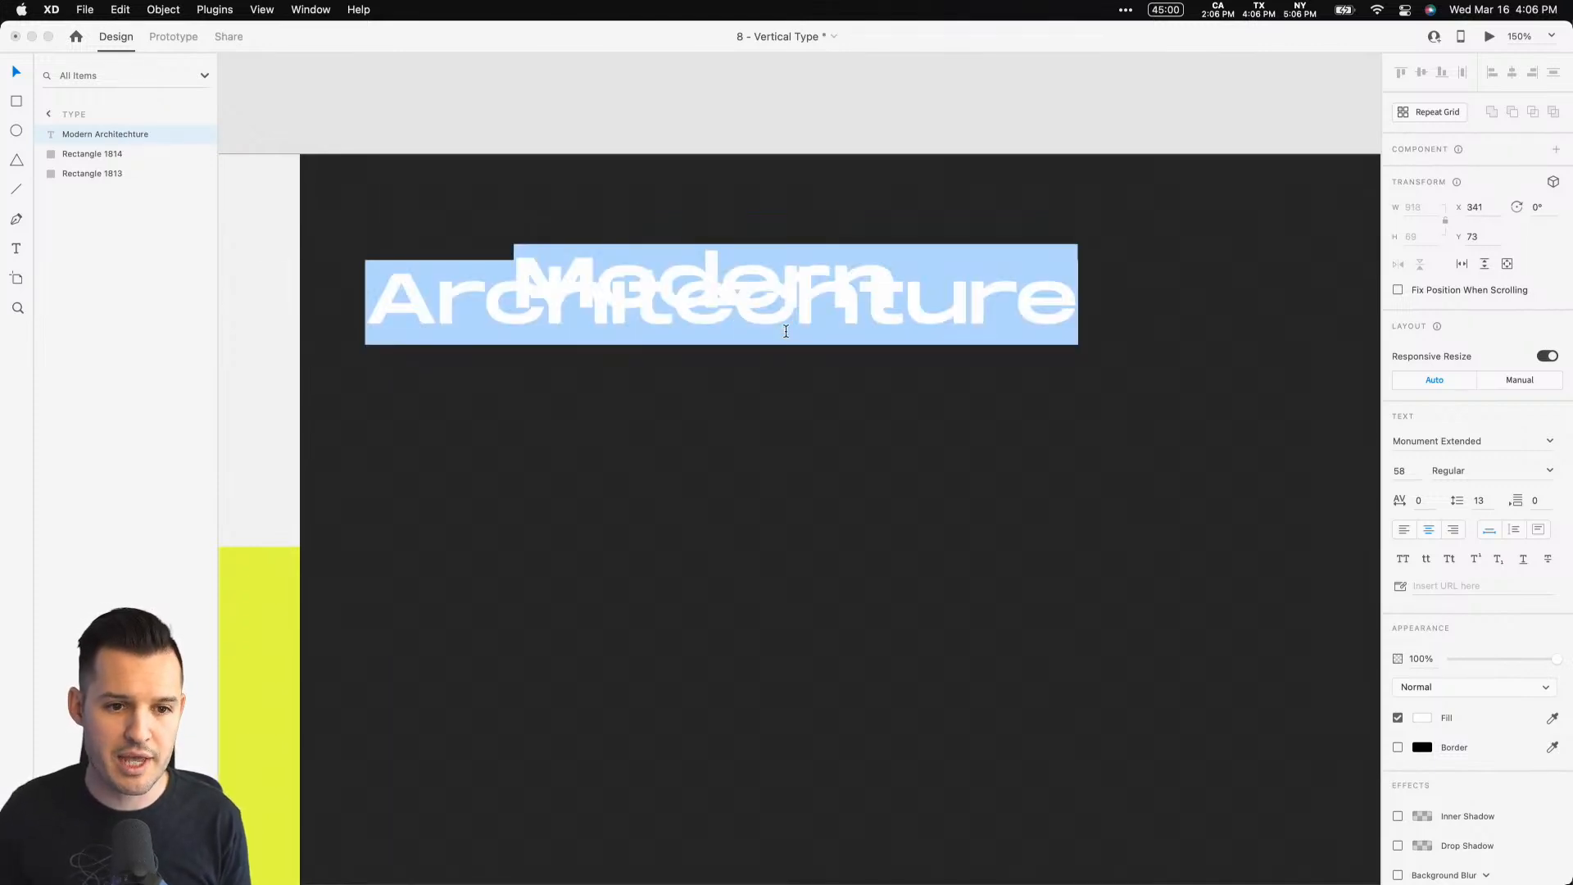
left_click(1404, 529)
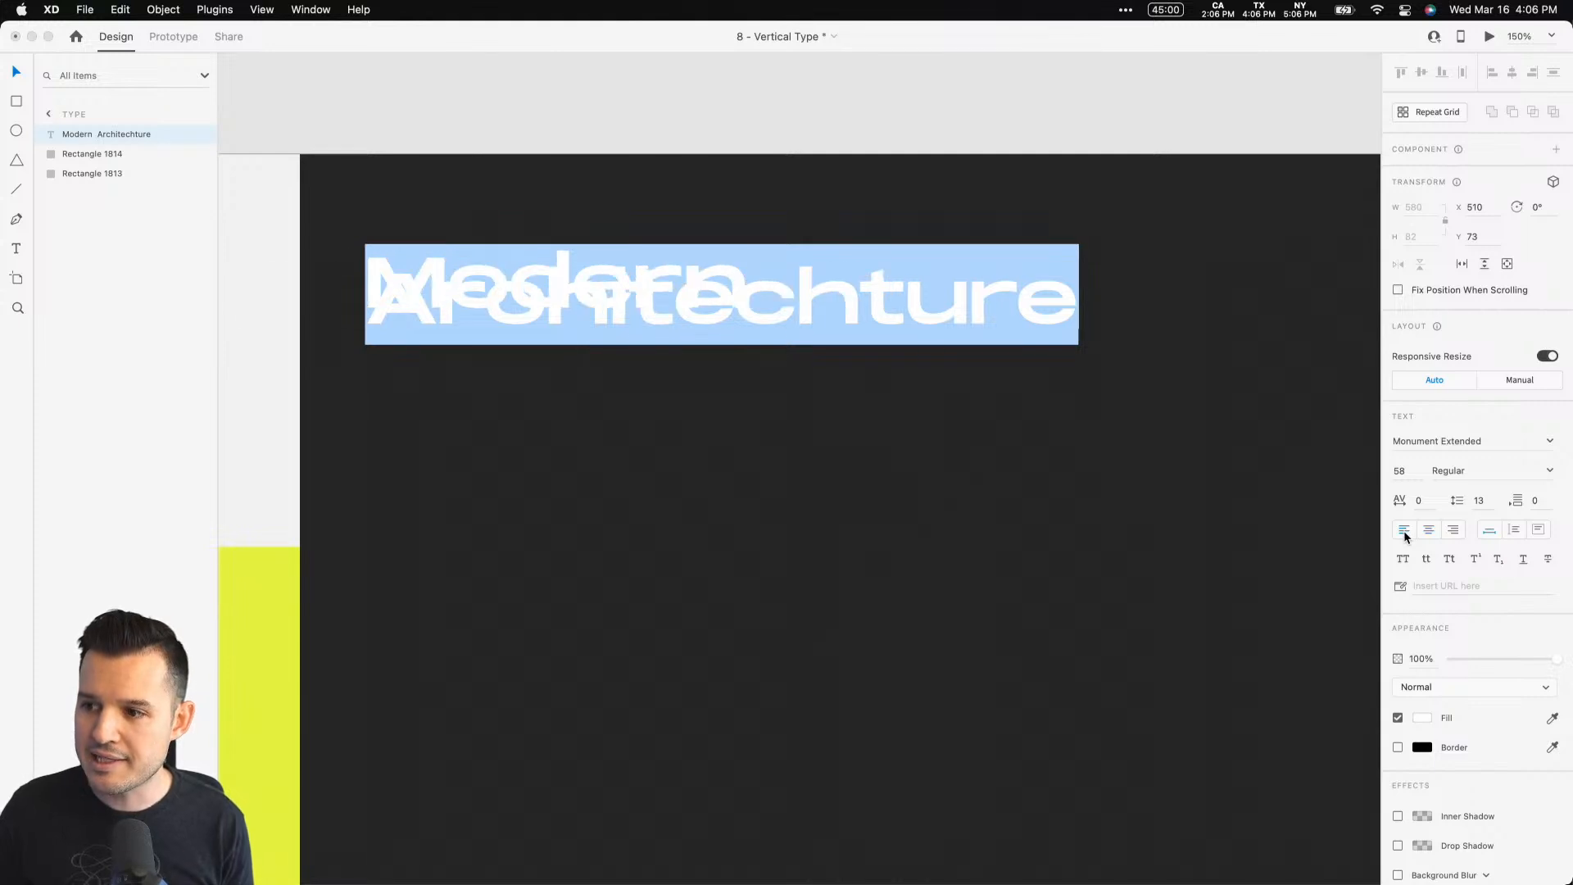
Step: Set the line spacing of the Modern Architechture heading to 60
left_click(1487, 499)
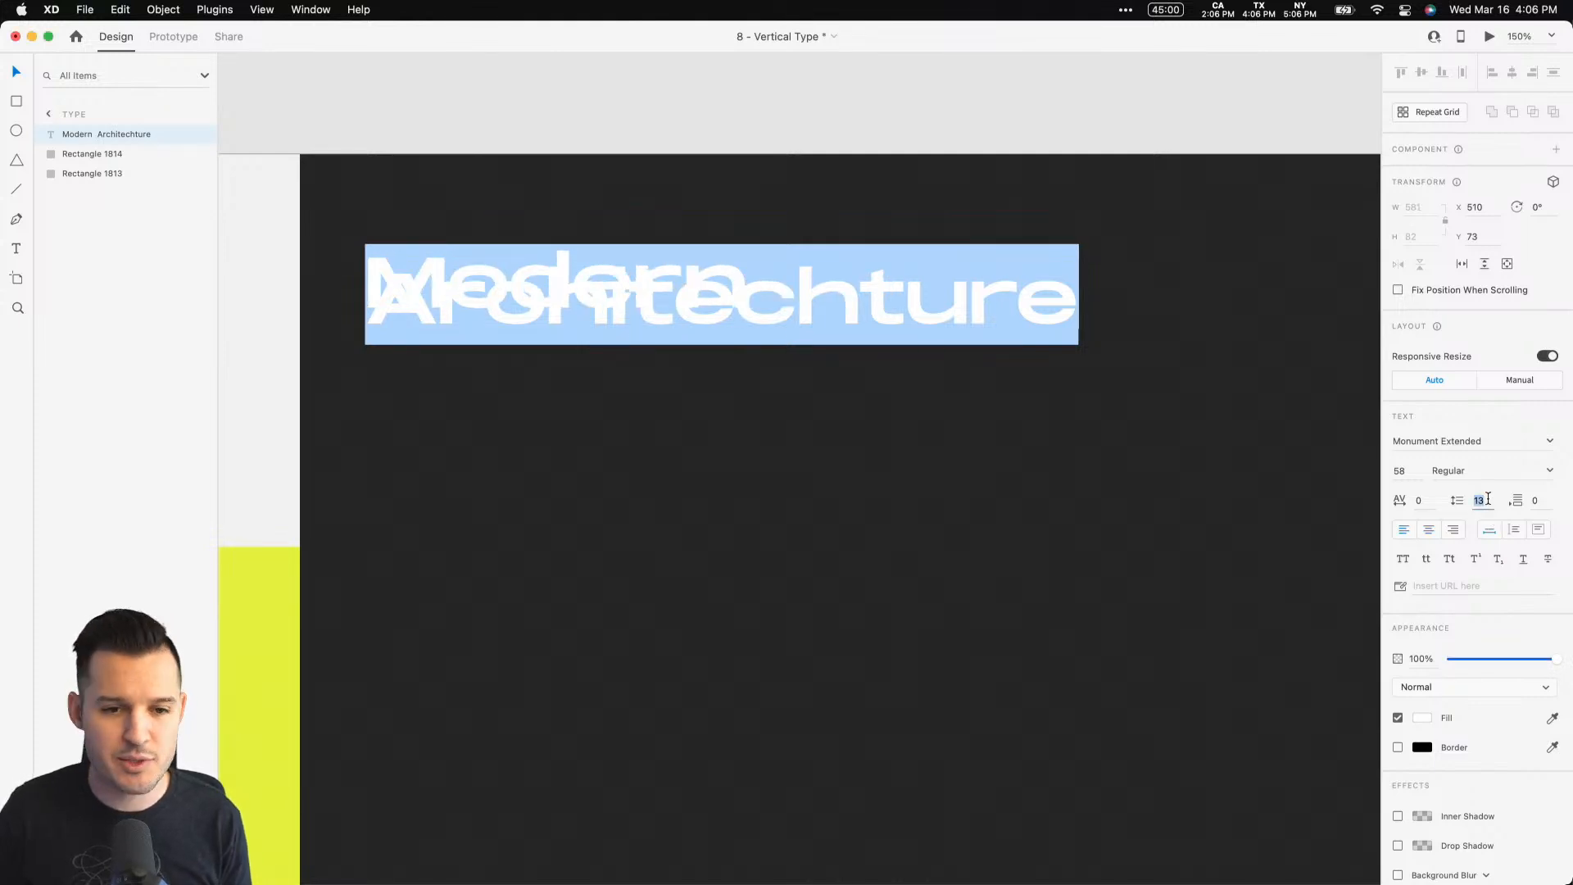
type("48")
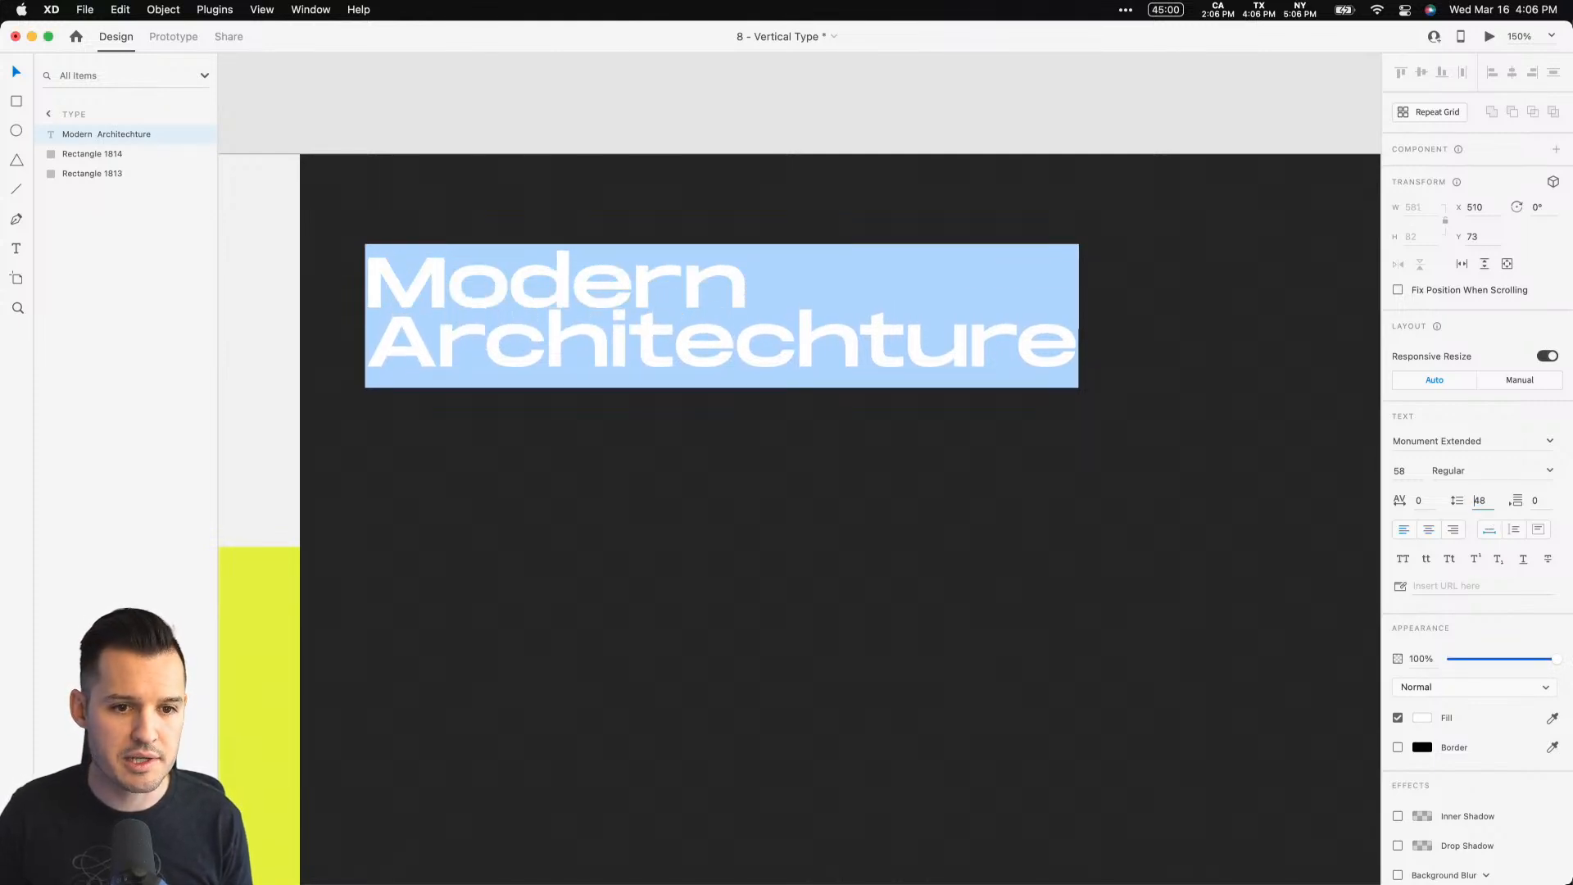
key("Up")
key("Up")
key("Up")
key("Up")
left_click(758, 499)
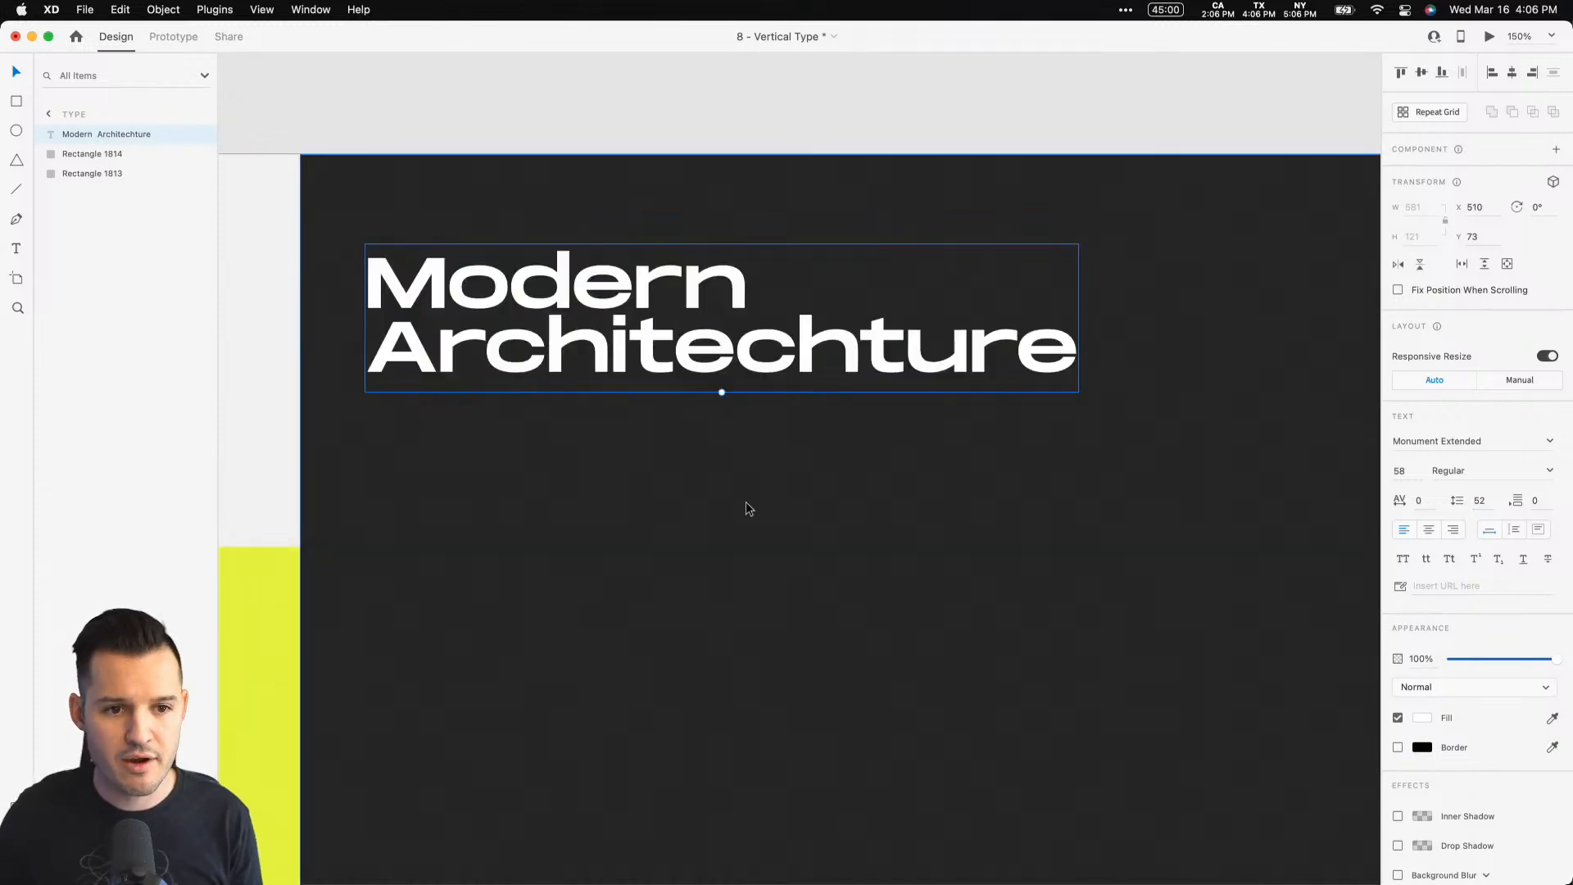
left_click_drag(744, 503, 804, 450)
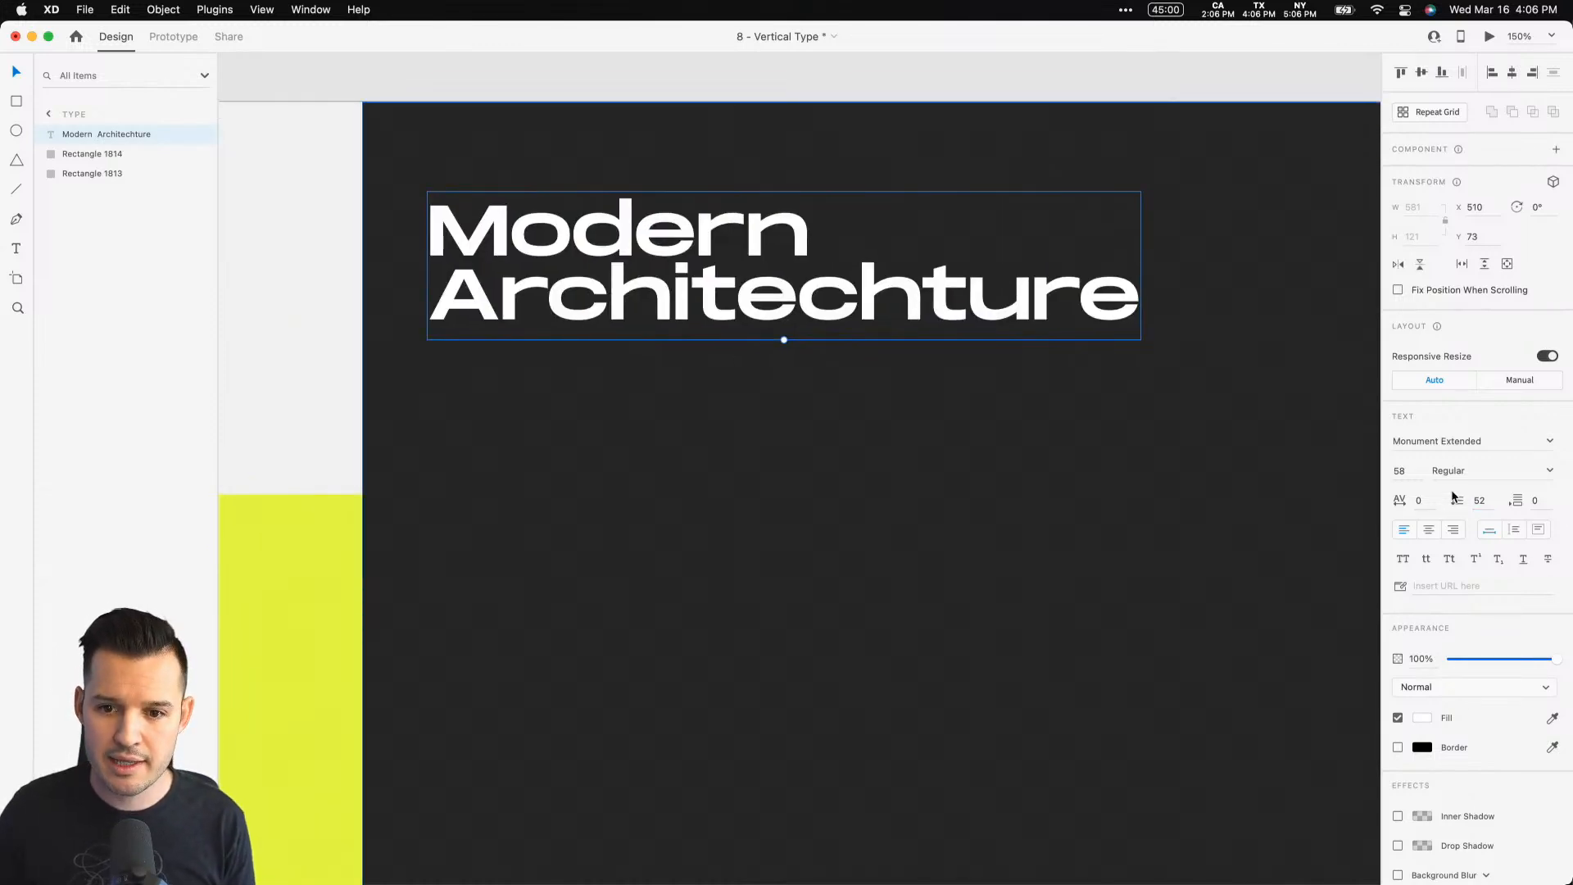
left_click(1489, 502)
key("Up")
key("Up")
key("Up")
key("Up")
key("Up")
key("Up")
key("Up")
key("Up")
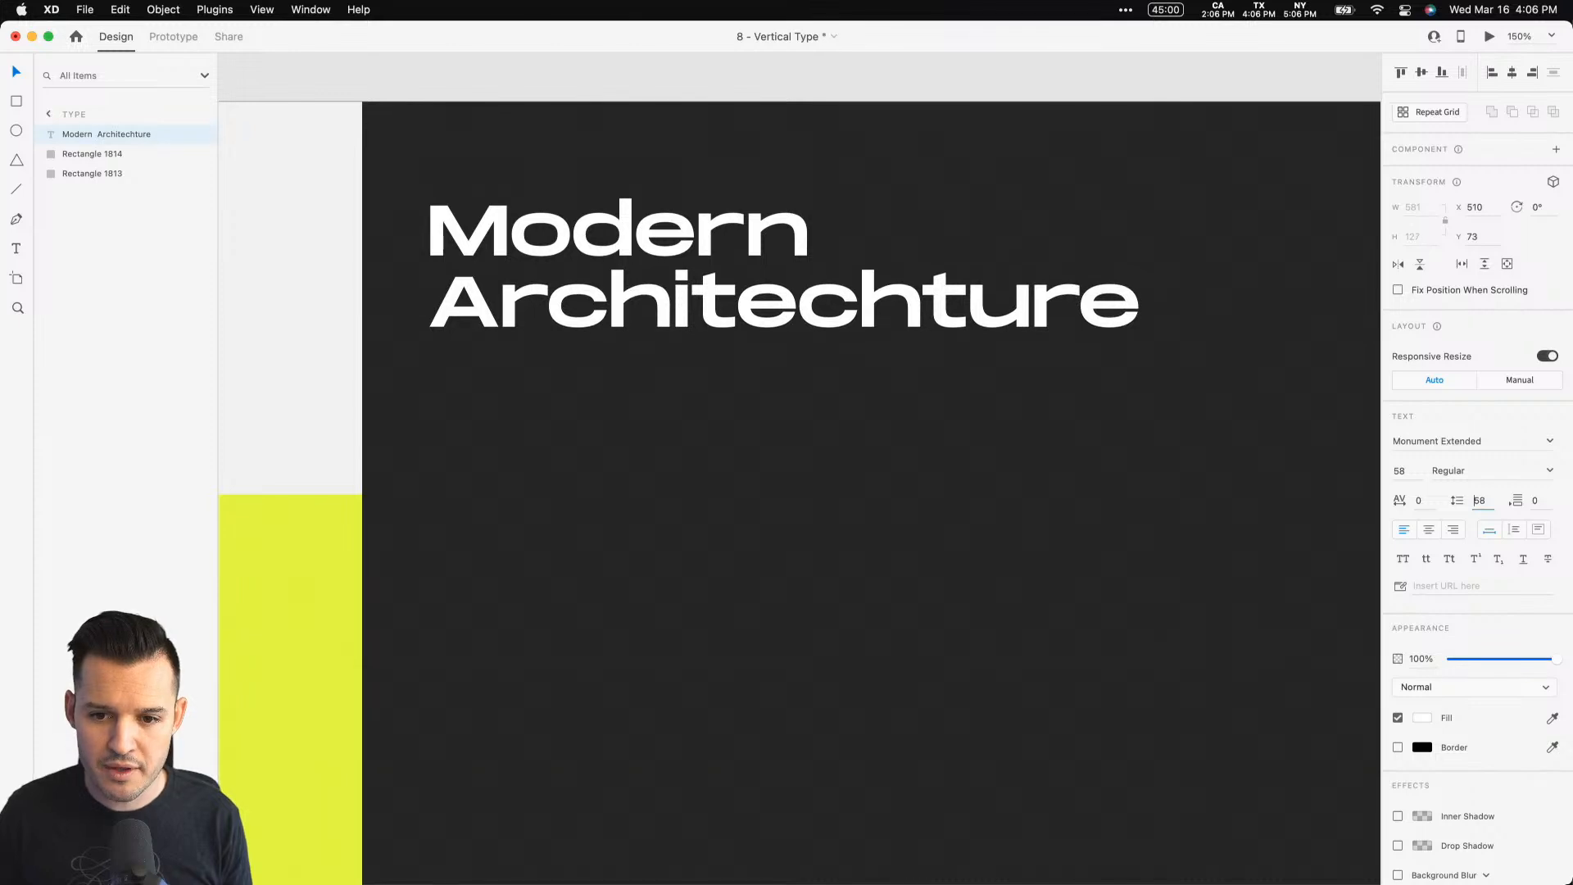
left_click(1039, 454)
Step: Duplicate the heading together with the dark rectangle, placing the copied text directly below the original at X 510, Y 211
scroll(963, 446, "down", 2)
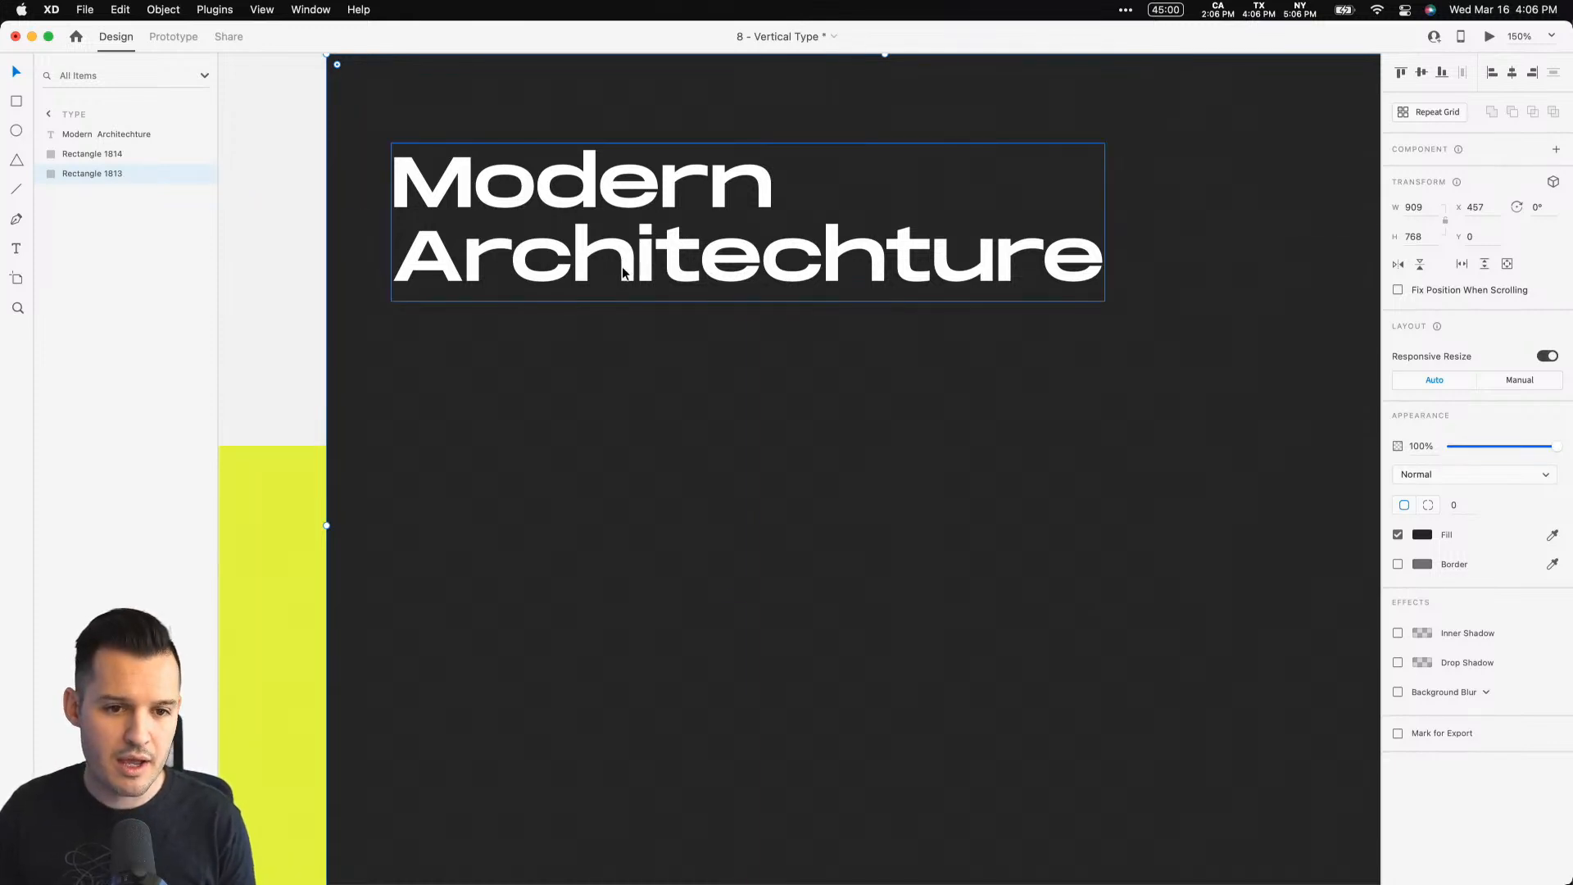
left_click_drag(625, 265, 644, 426)
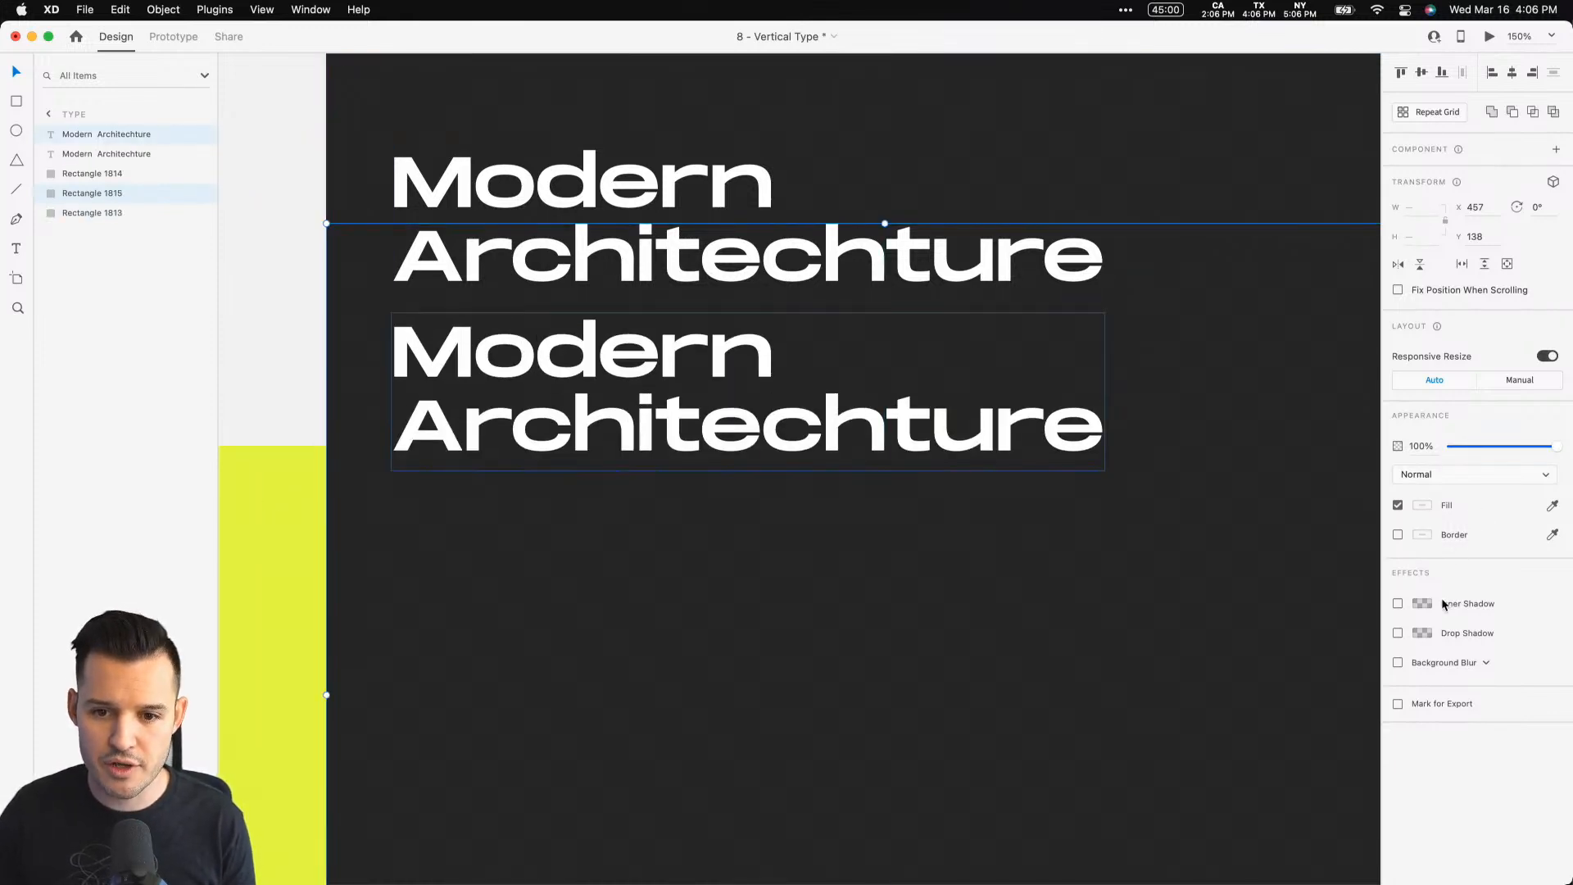
key("Escape")
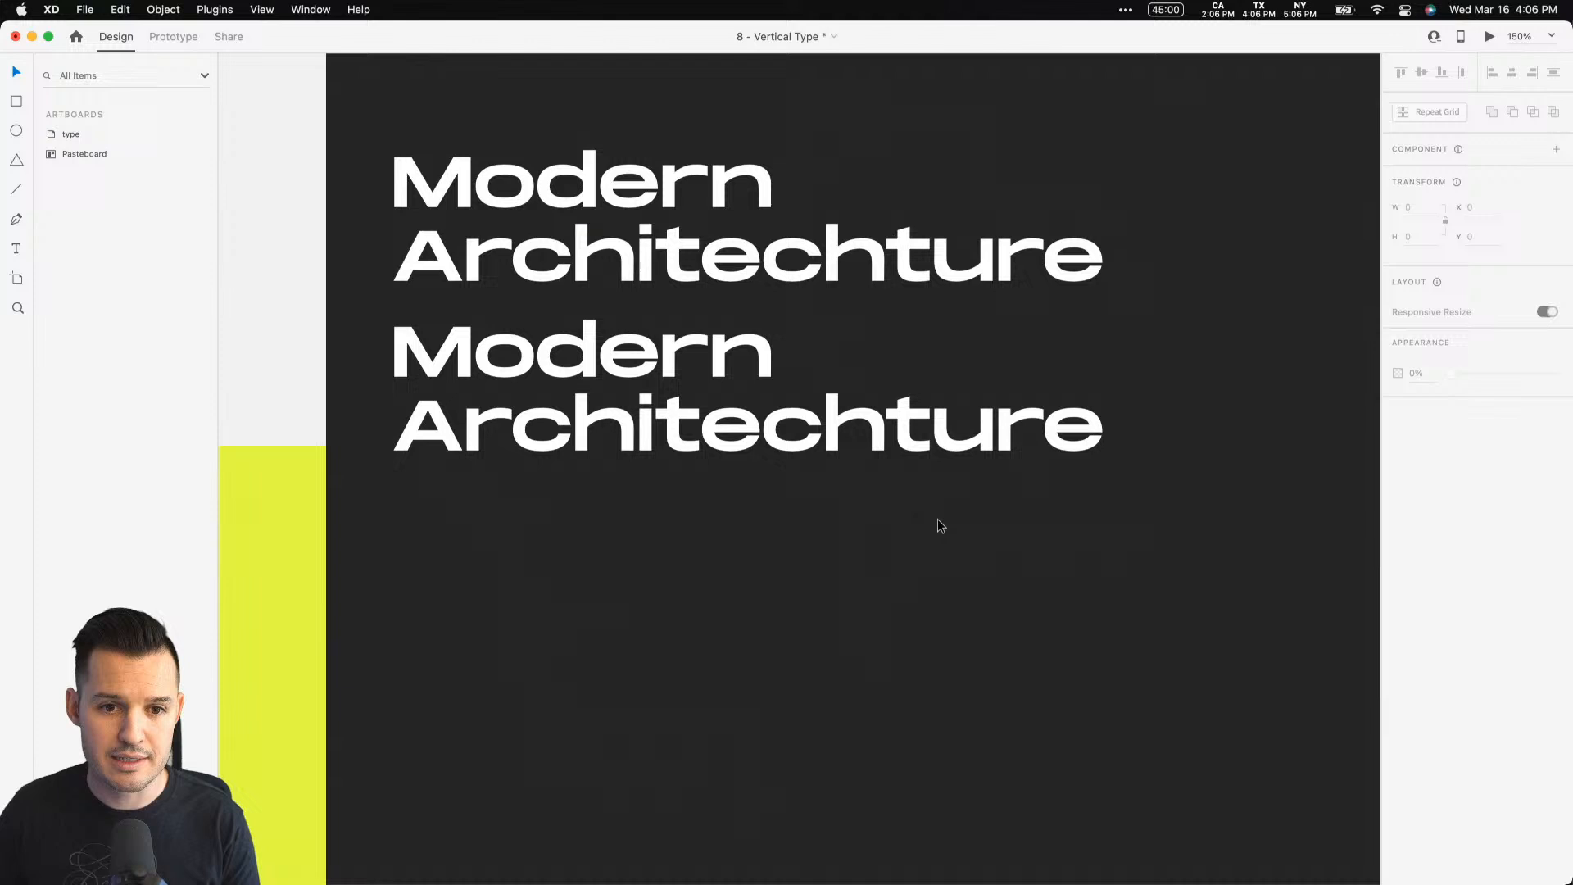
Step: Reduce the font size of the lower heading copy to 23
left_click(708, 436)
left_click(1399, 471)
type("28")
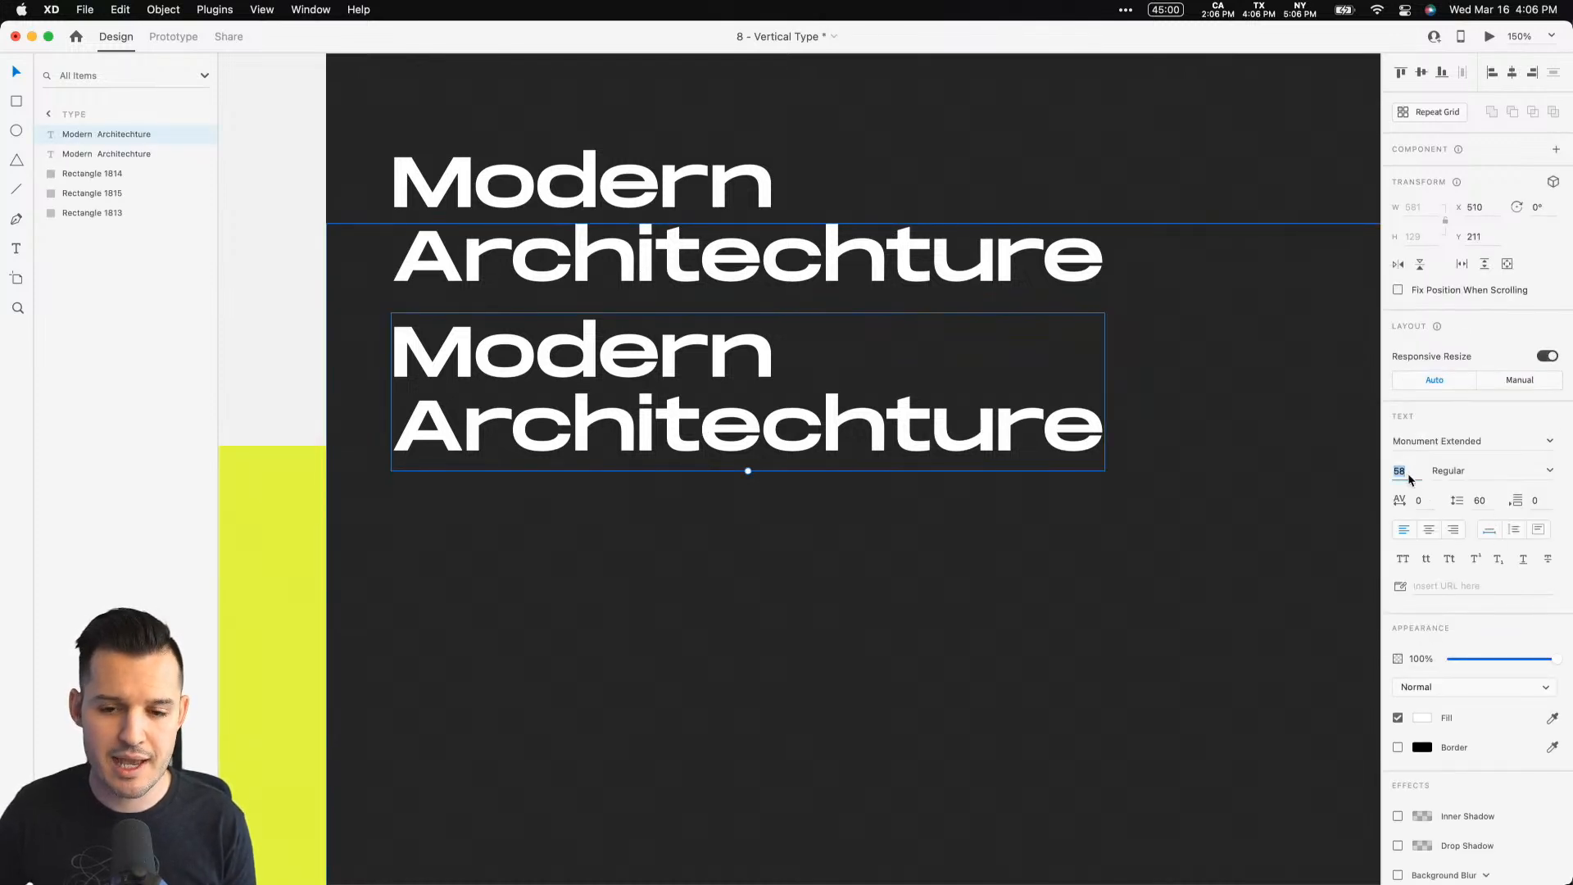
key("Return")
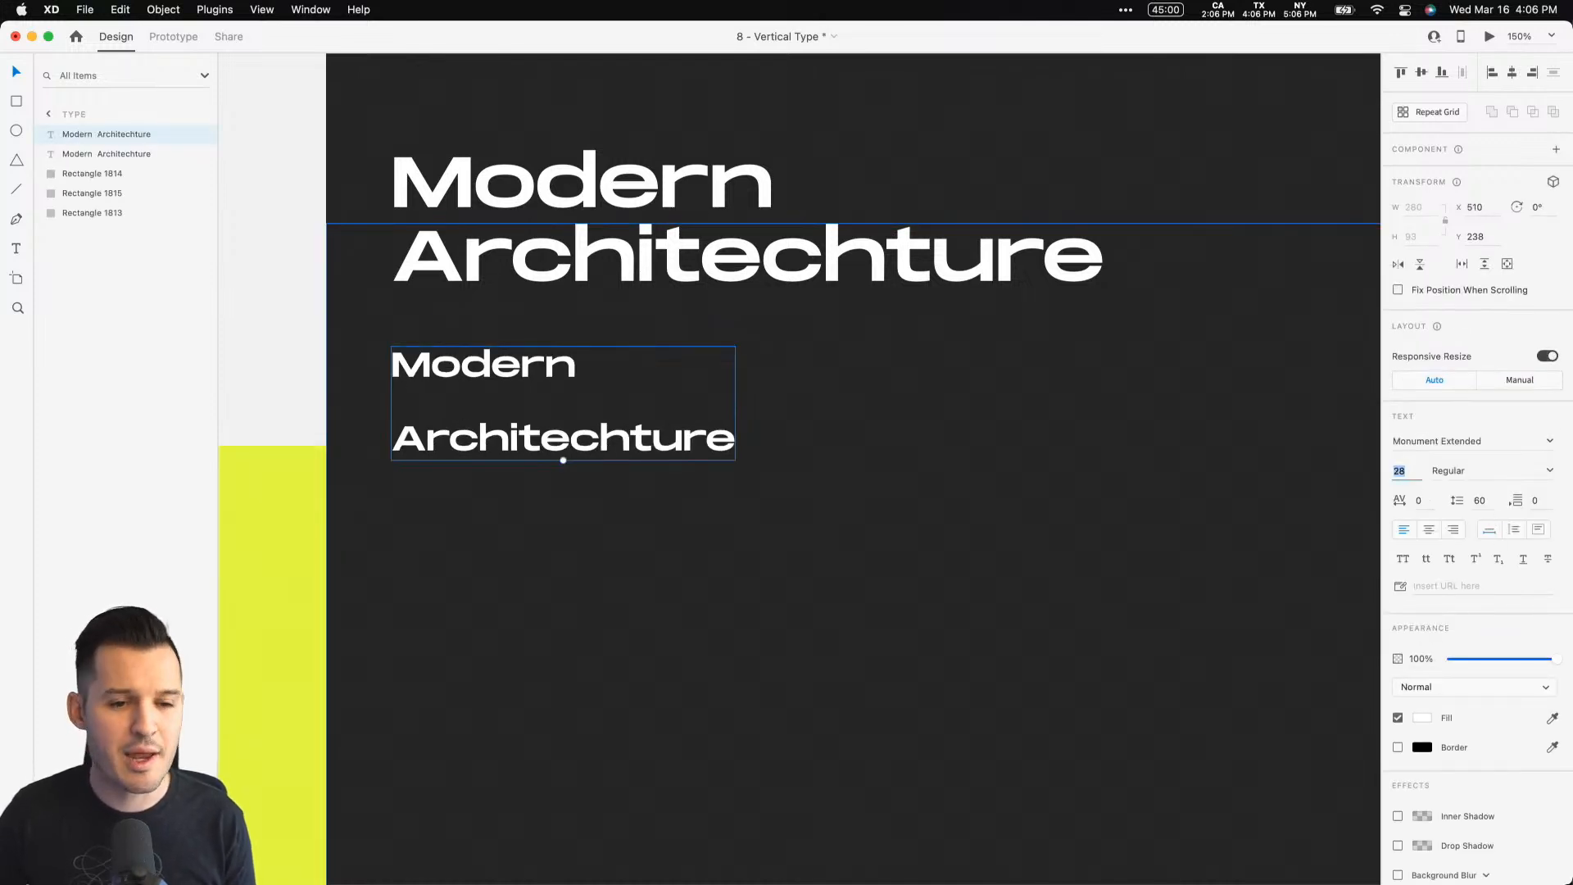
type("23")
key("Return")
Step: Change the font of the small heading copy to Roboto
left_click(1429, 443)
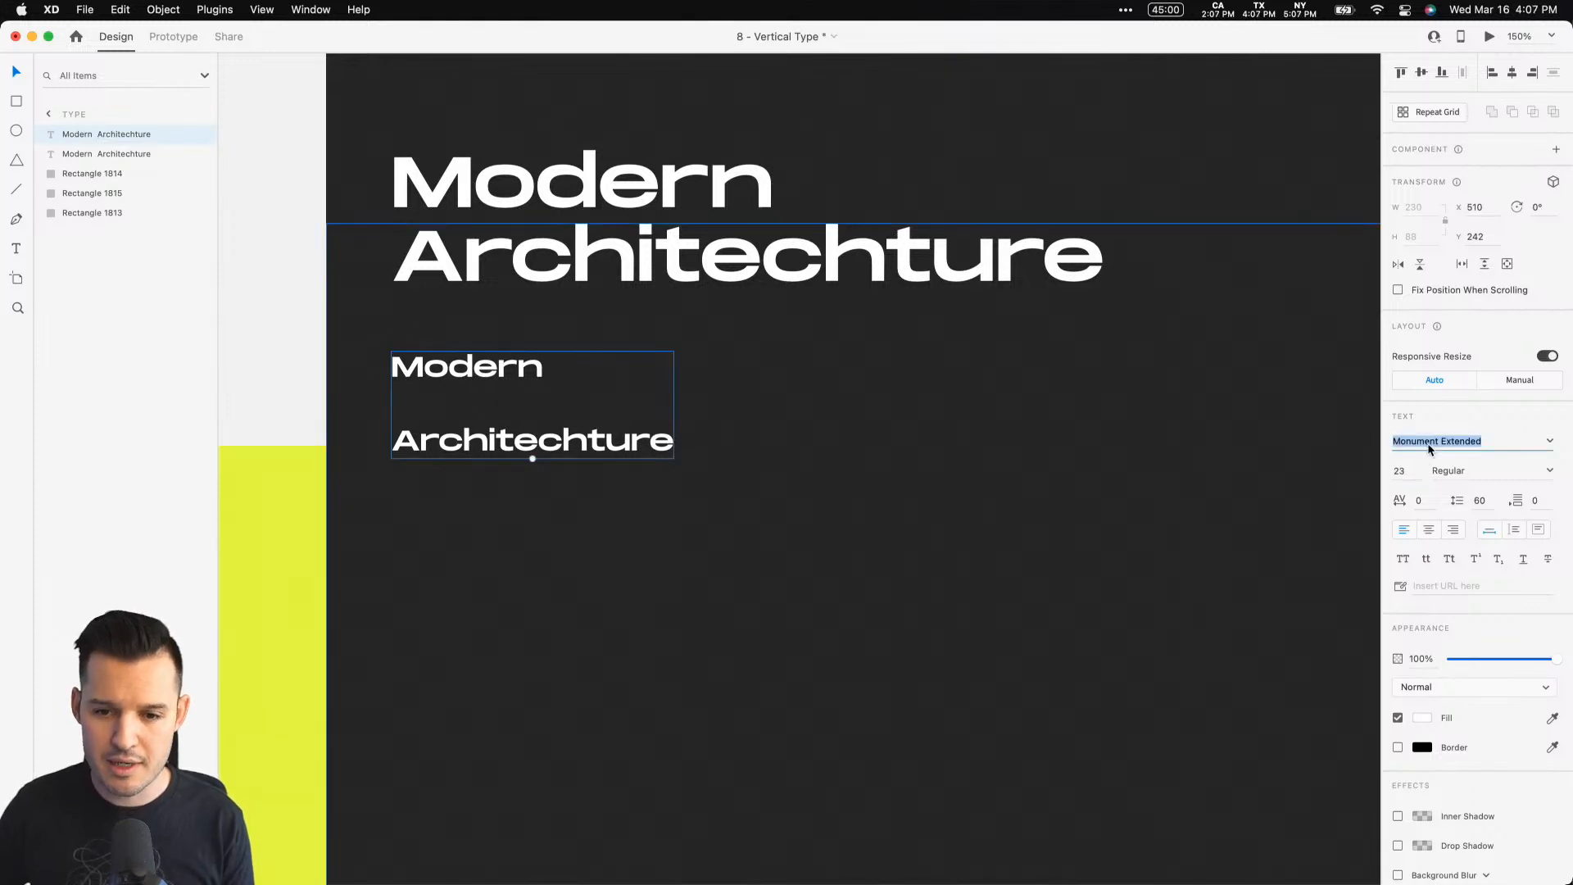
type("Monte")
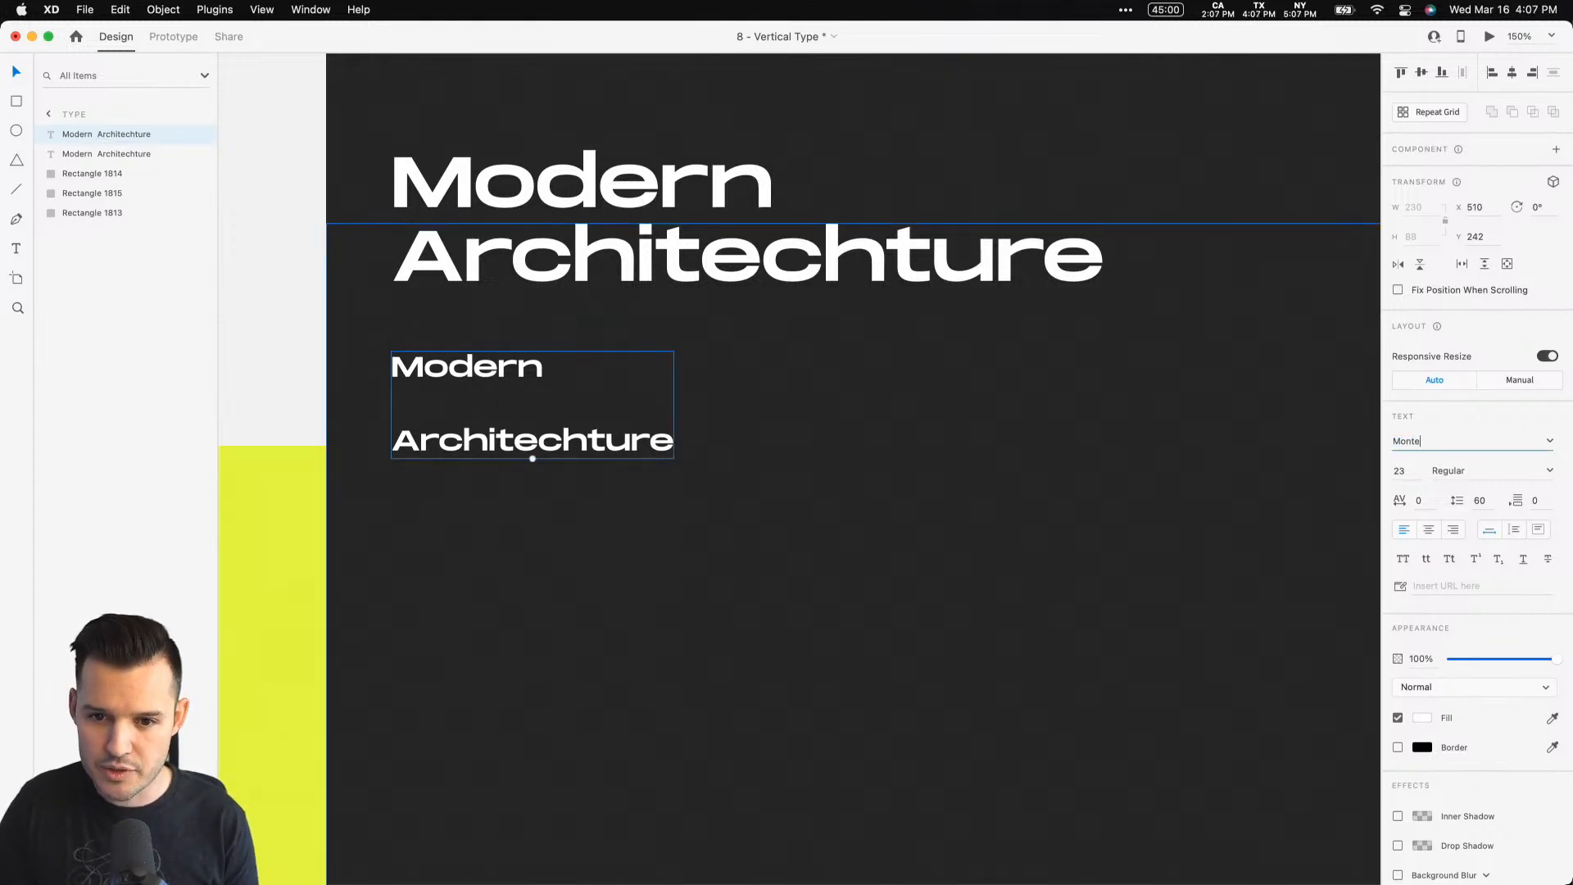
key("super+a")
type("Ro")
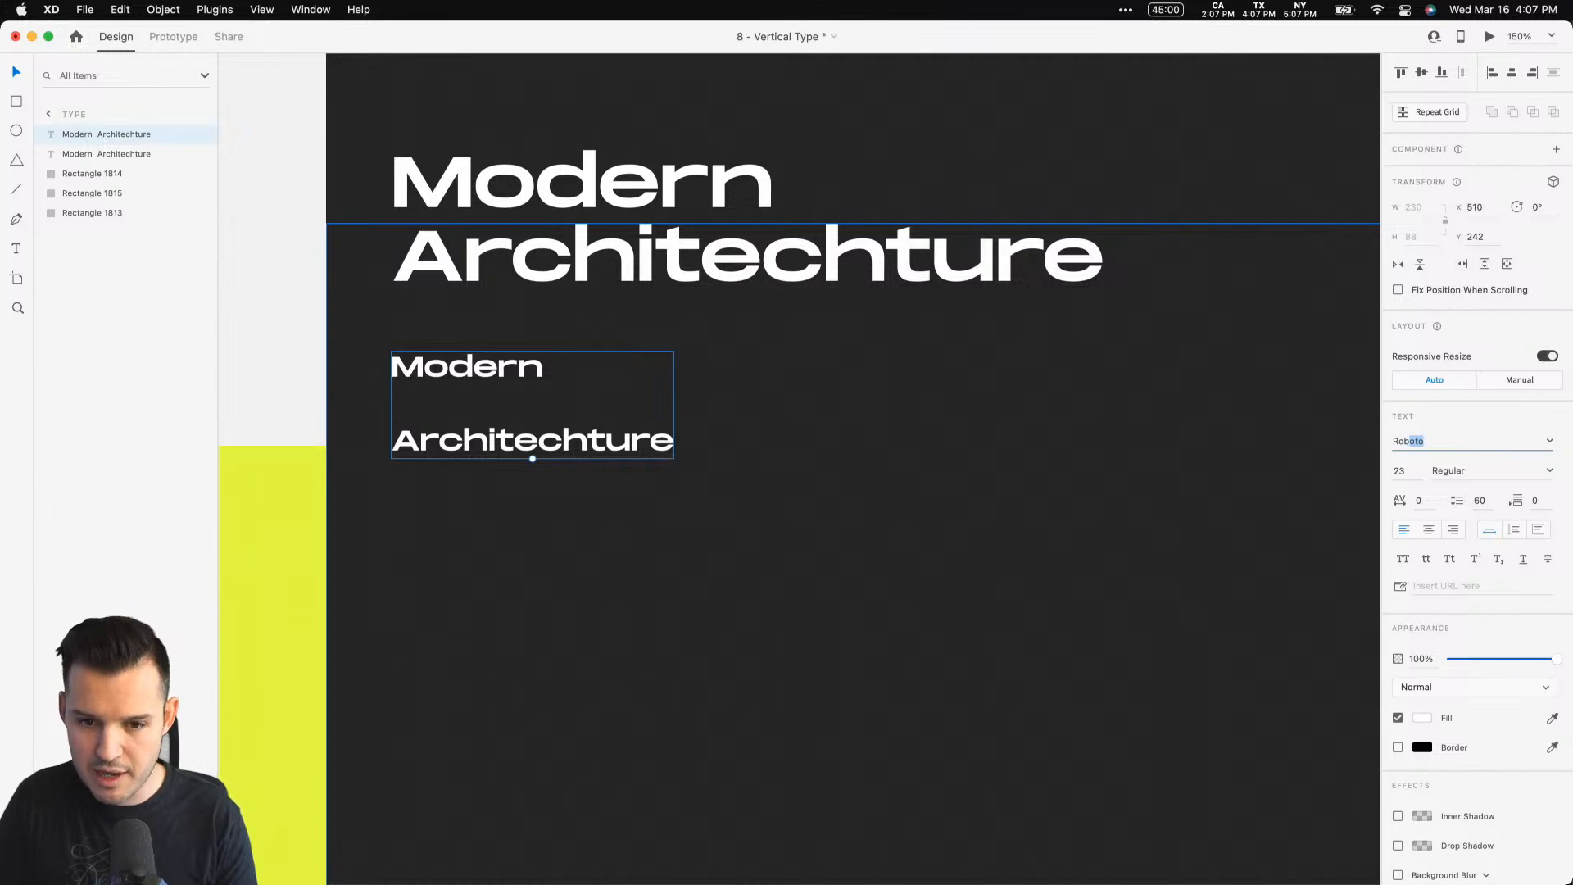
key("Return")
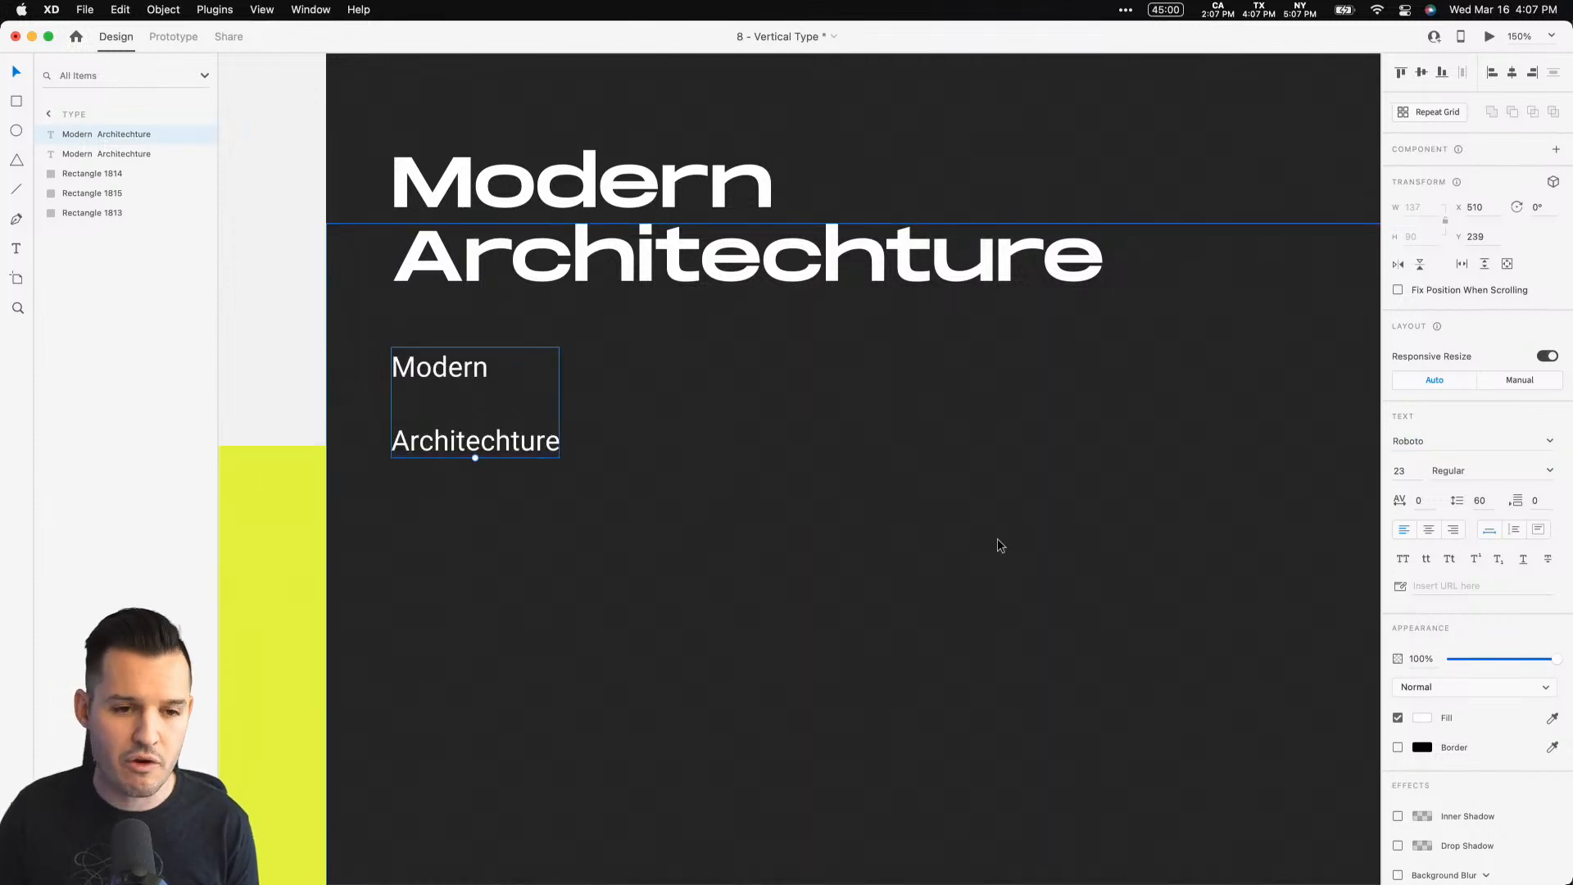
Step: Join the Roboto text onto a single line and widen its auto-height text box to 798
double_click(474, 455)
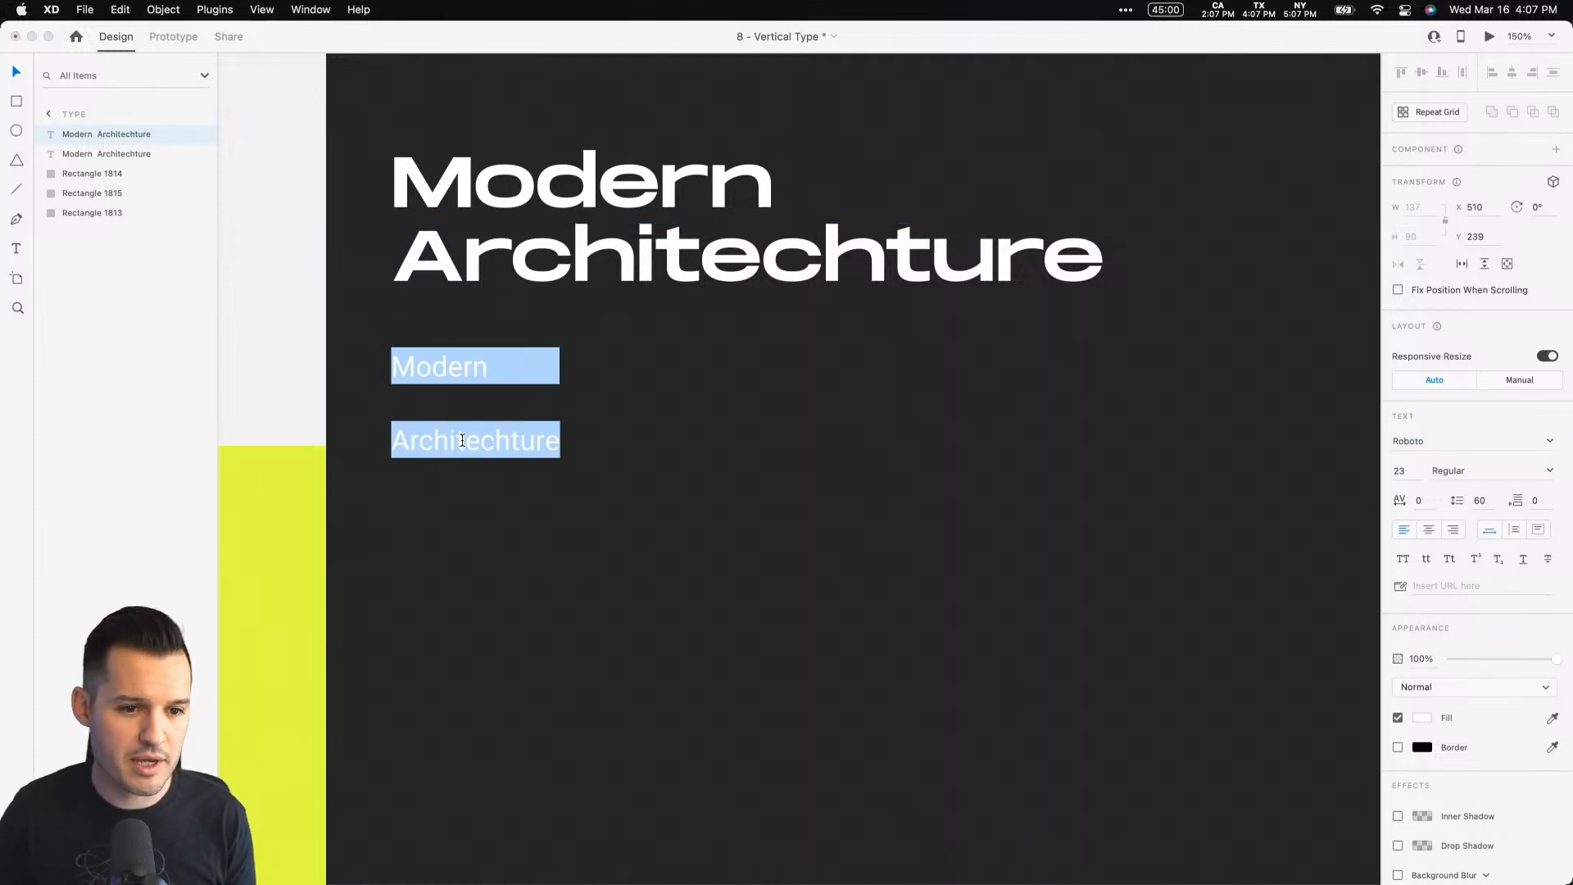
key("Left")
key("BackSpace")
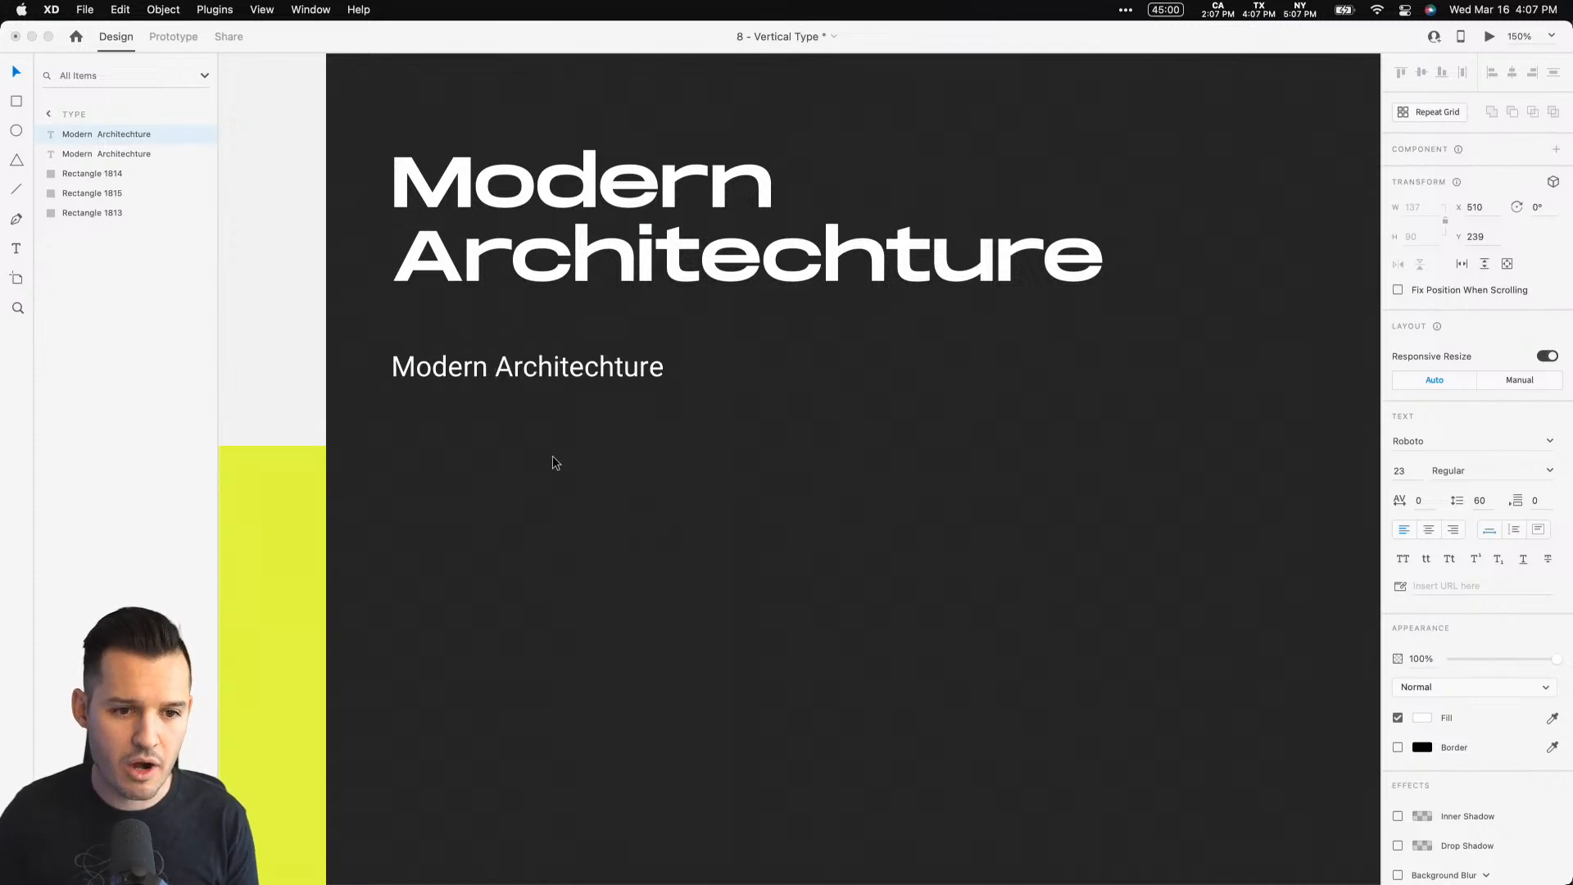
key("Escape")
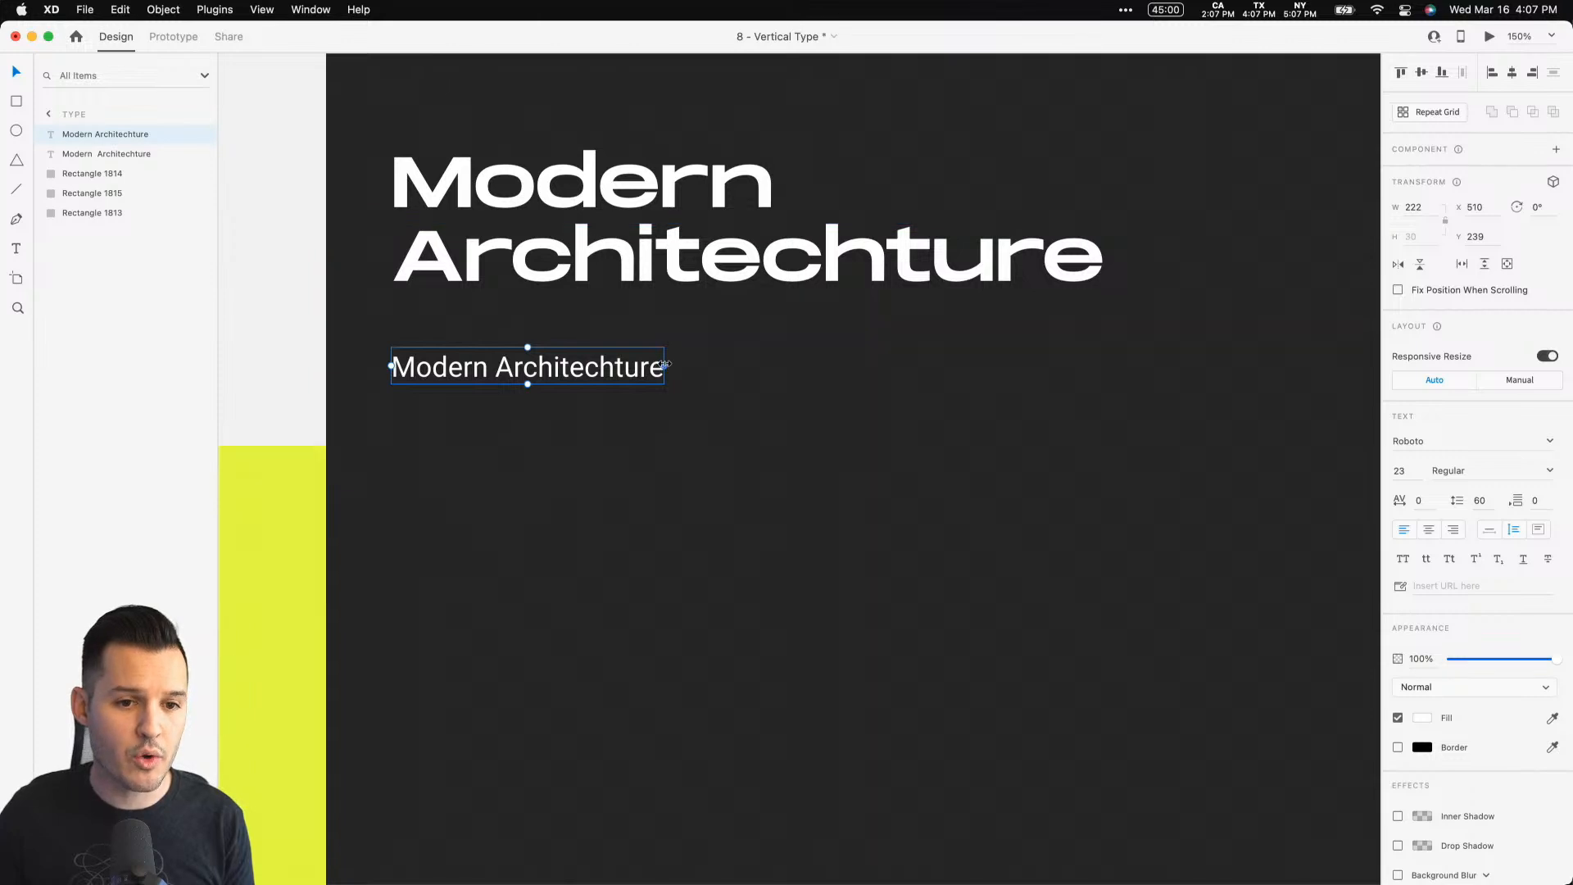
left_click_drag(666, 366, 1154, 345)
Step: Fill the Roboto text with Lorem Ipsum (Latin, Standard) placeholder text using the Lorem Ipsum plugin, accepting its privacy policy
scroll(892, 541, "left", 5)
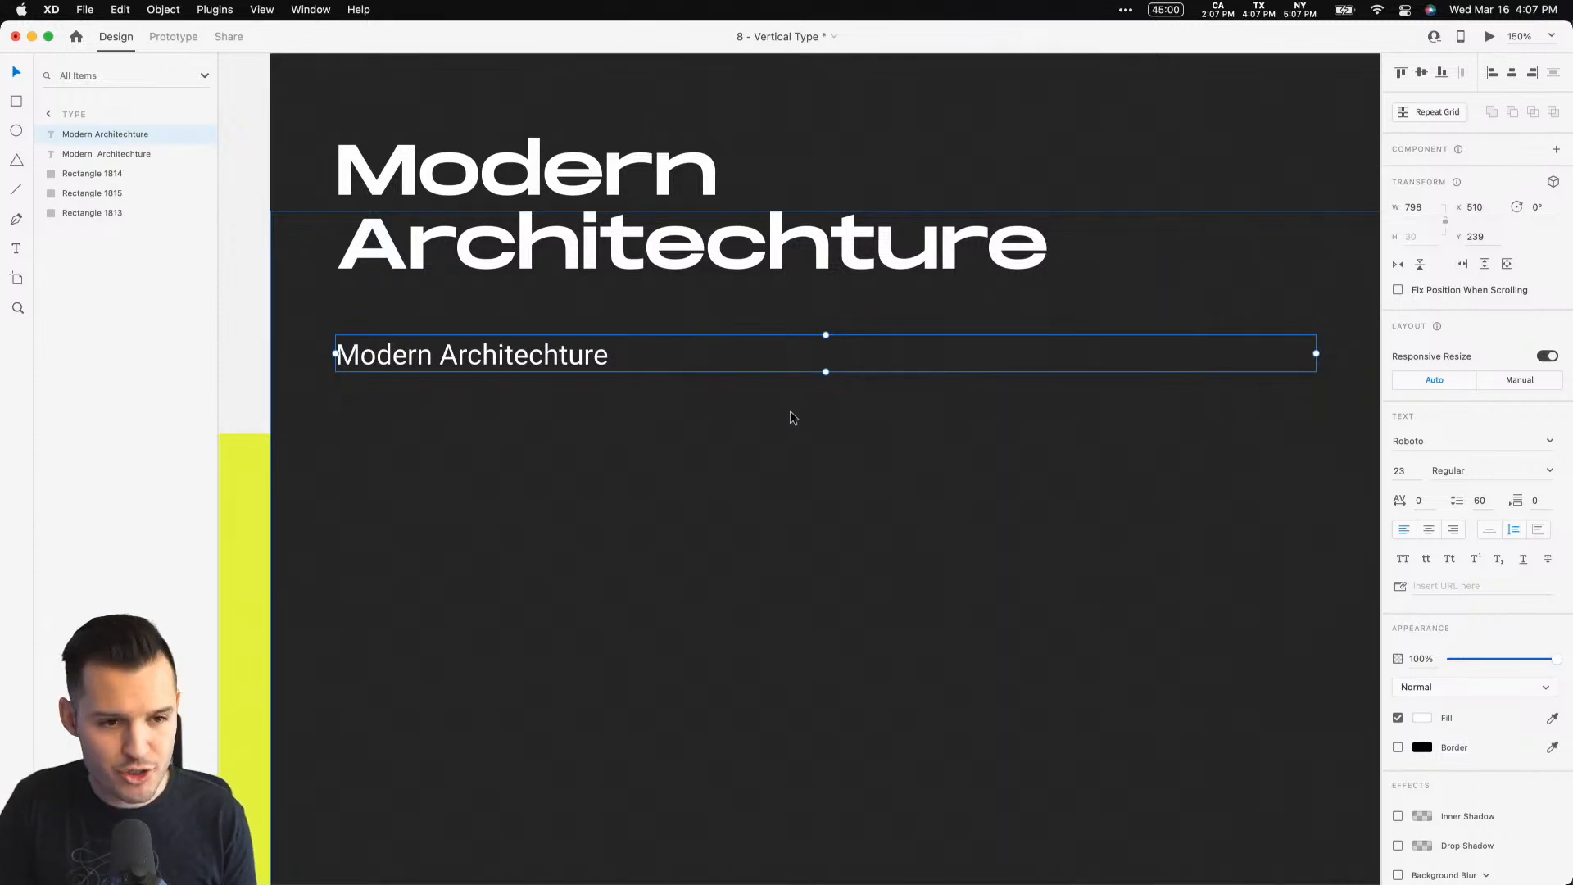
key("super+shift+y")
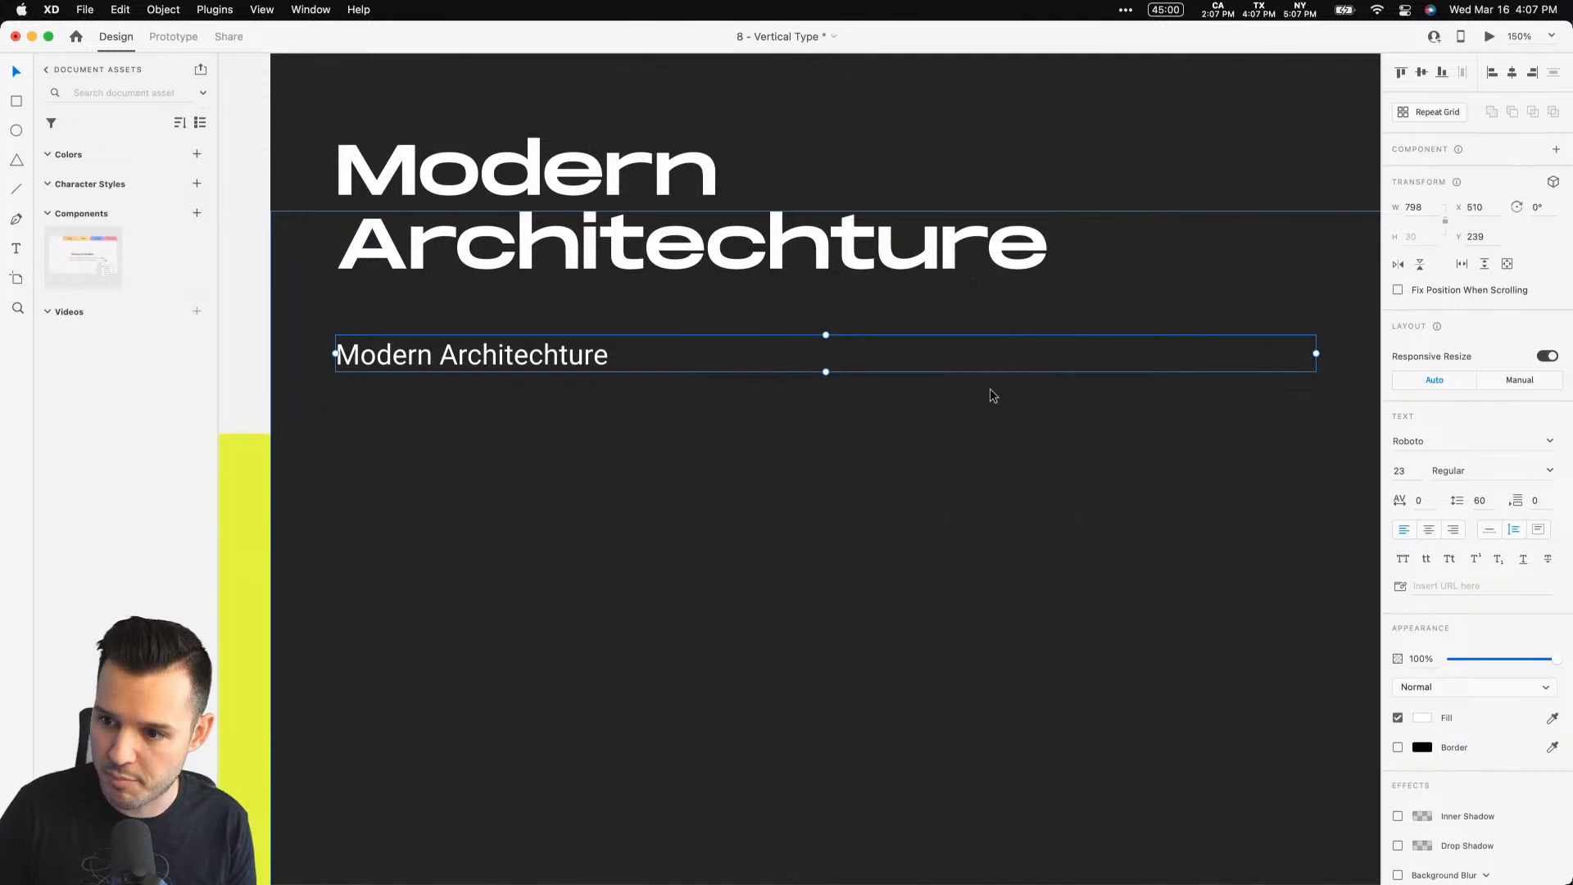
key("super+alt+p")
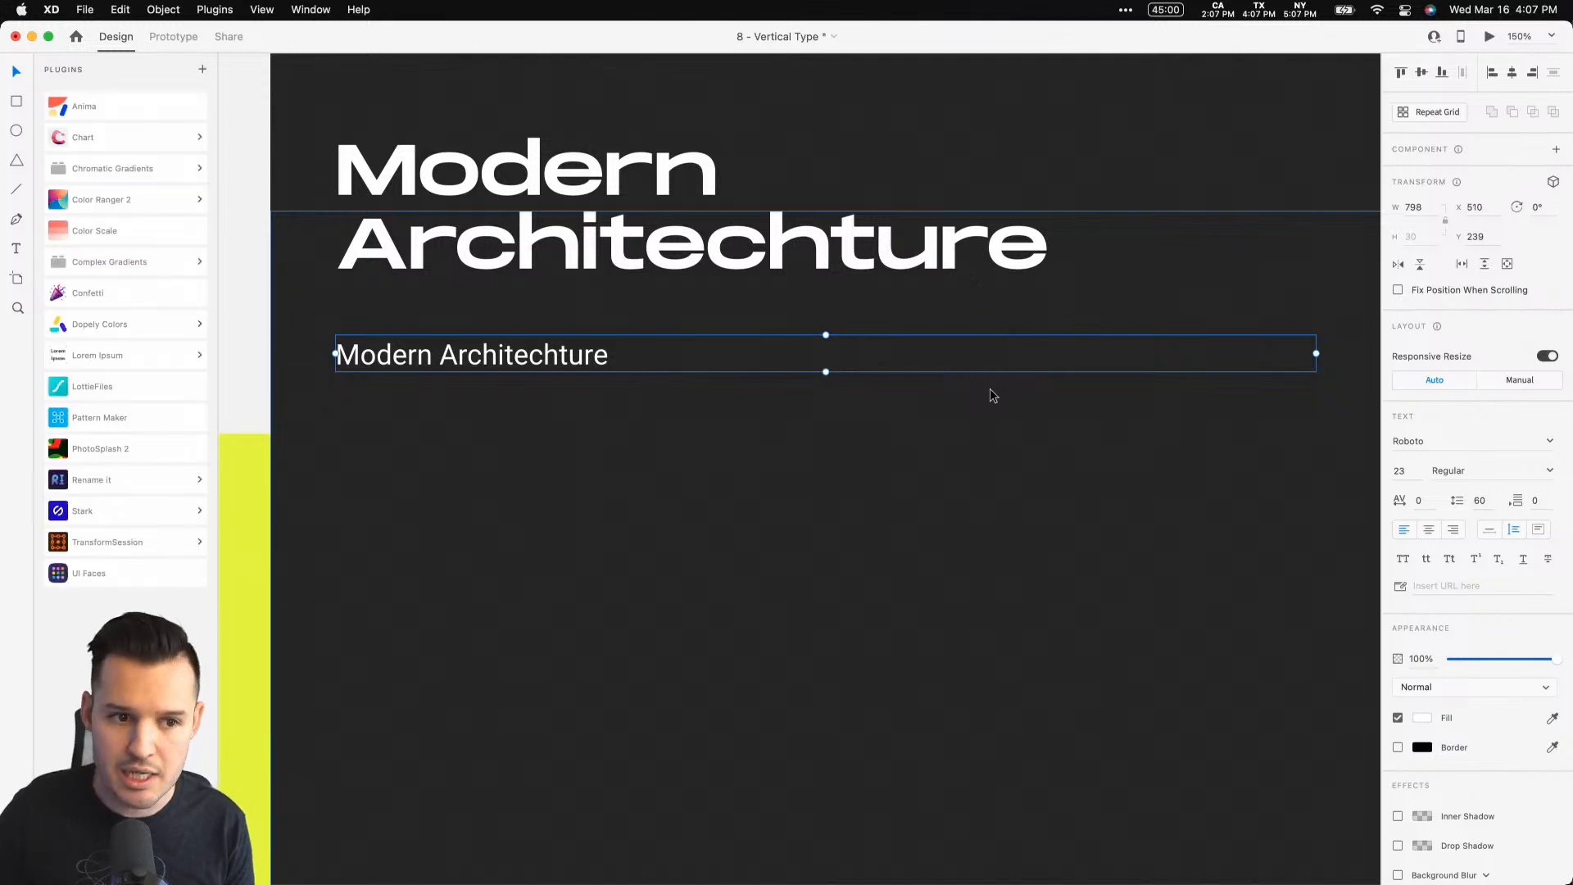
left_click(128, 361)
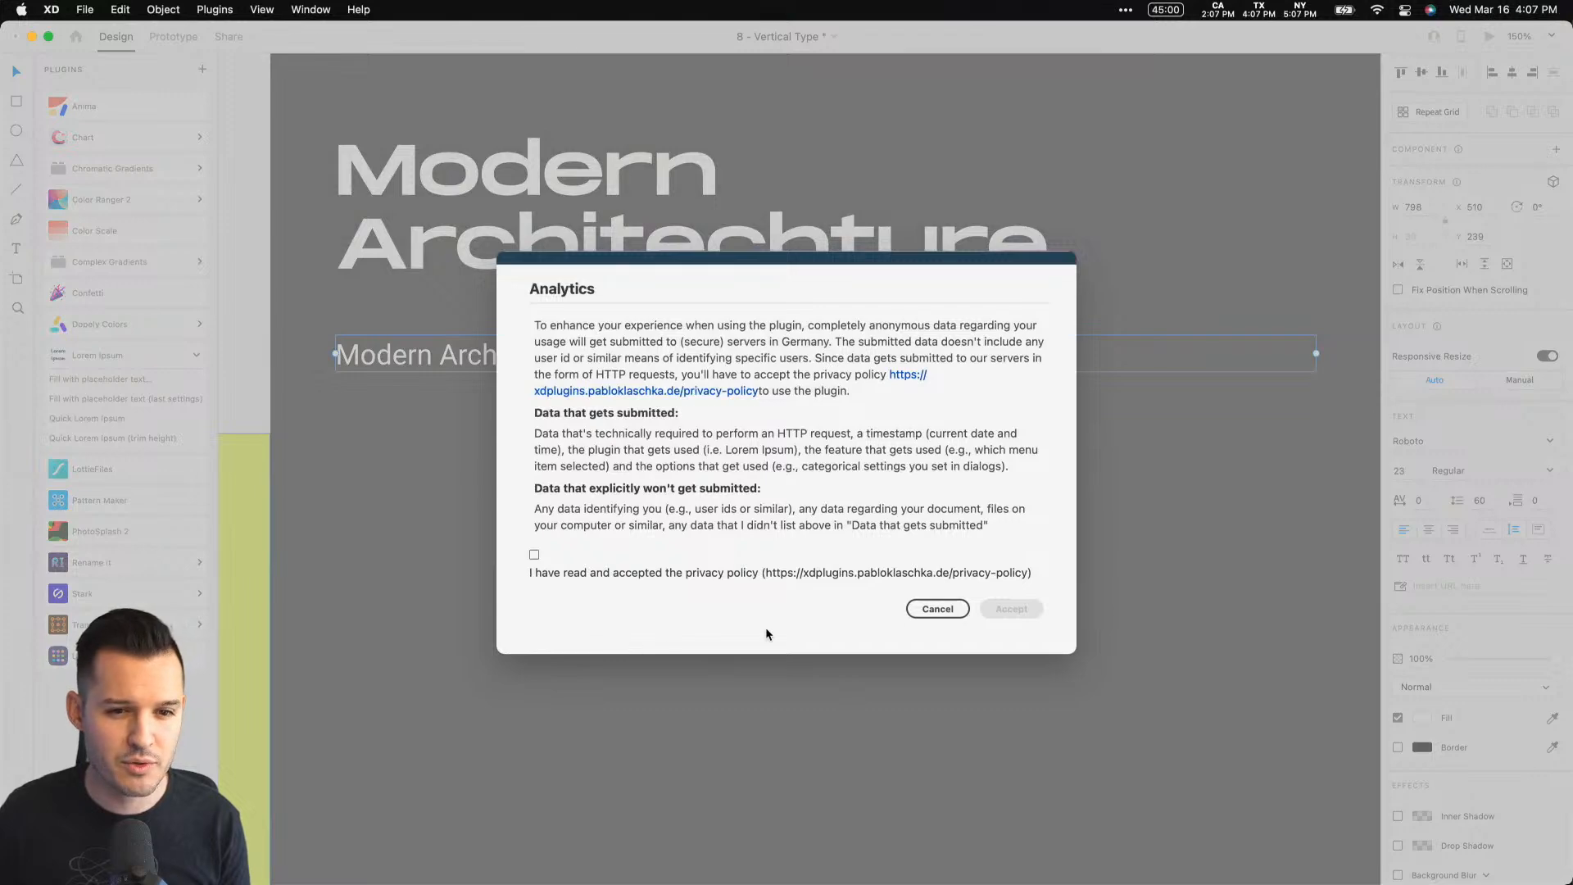
left_click(534, 555)
left_click(1024, 610)
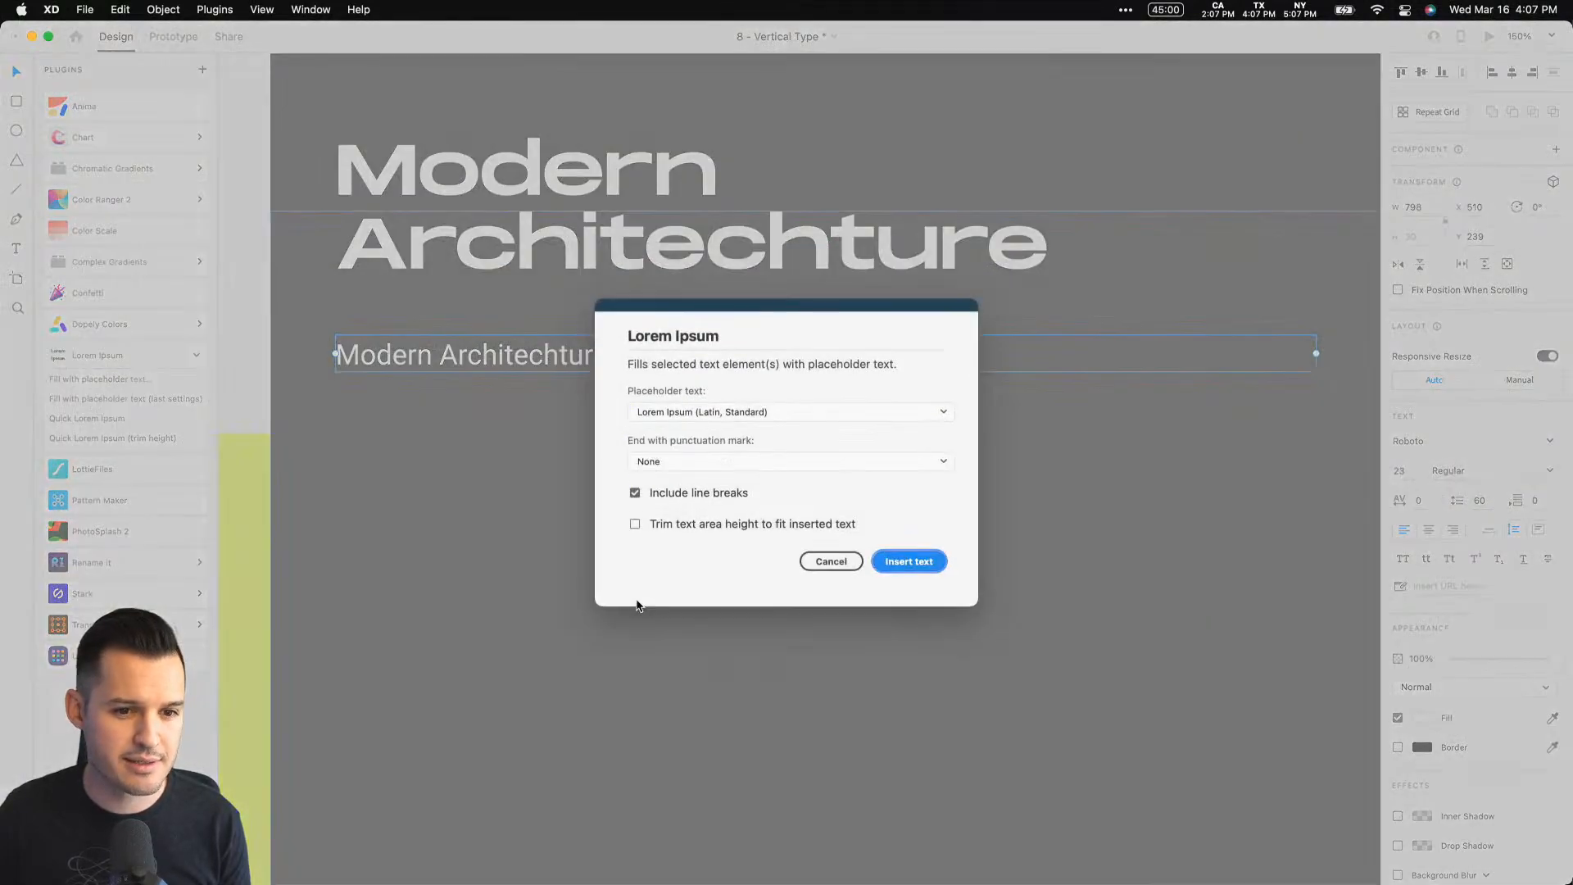
left_click(910, 562)
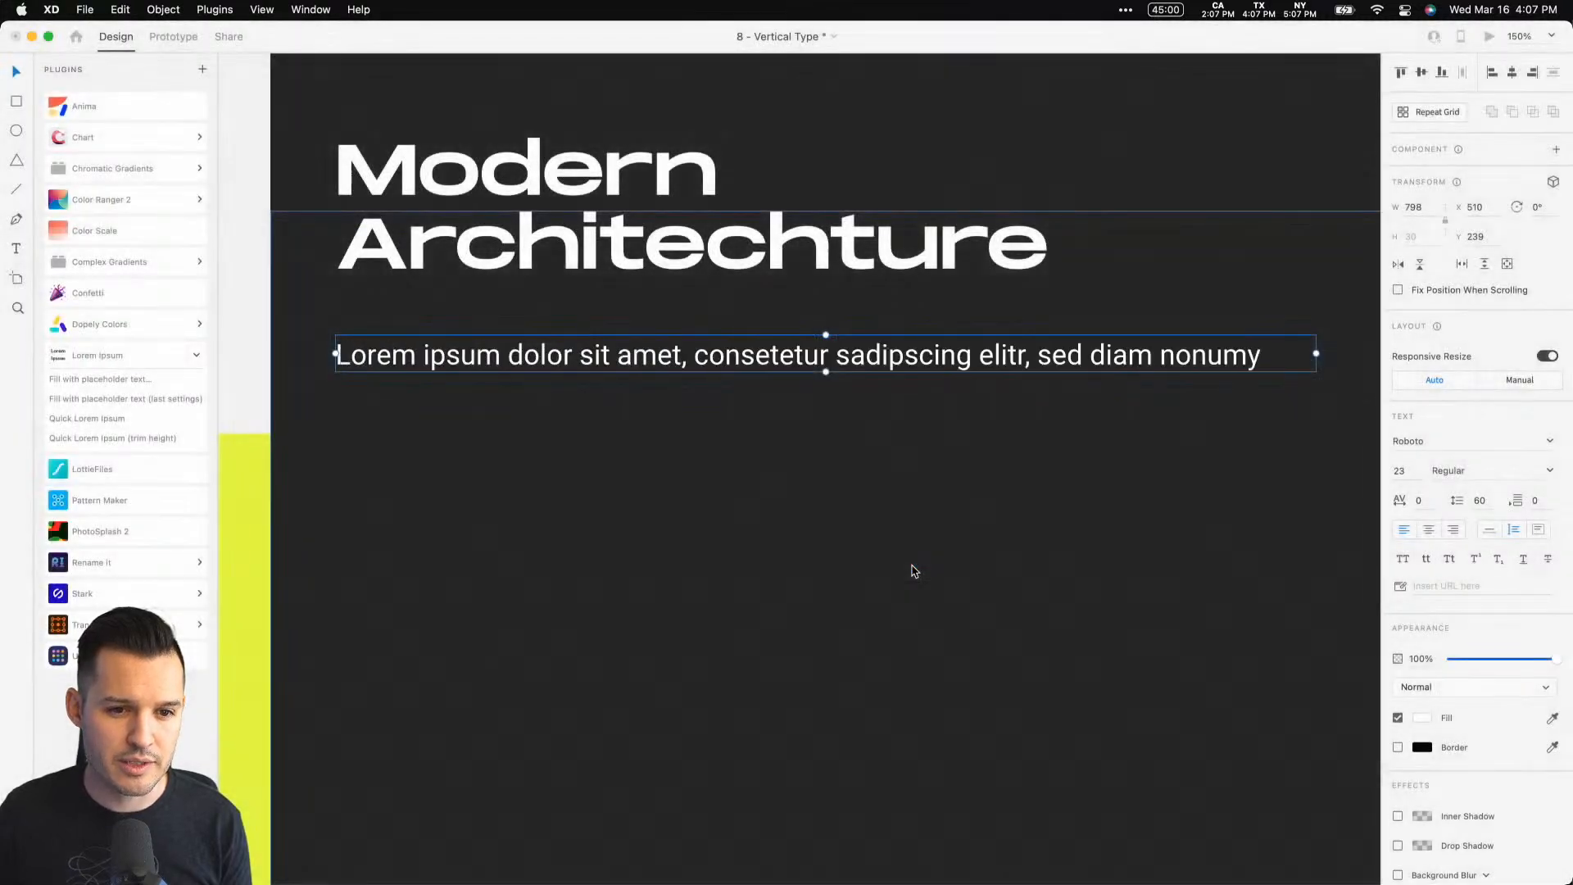
Step: Extend the placeholder text box to a height of 344 and refill it with Lorem Ipsum text
left_click_drag(825, 371, 813, 667)
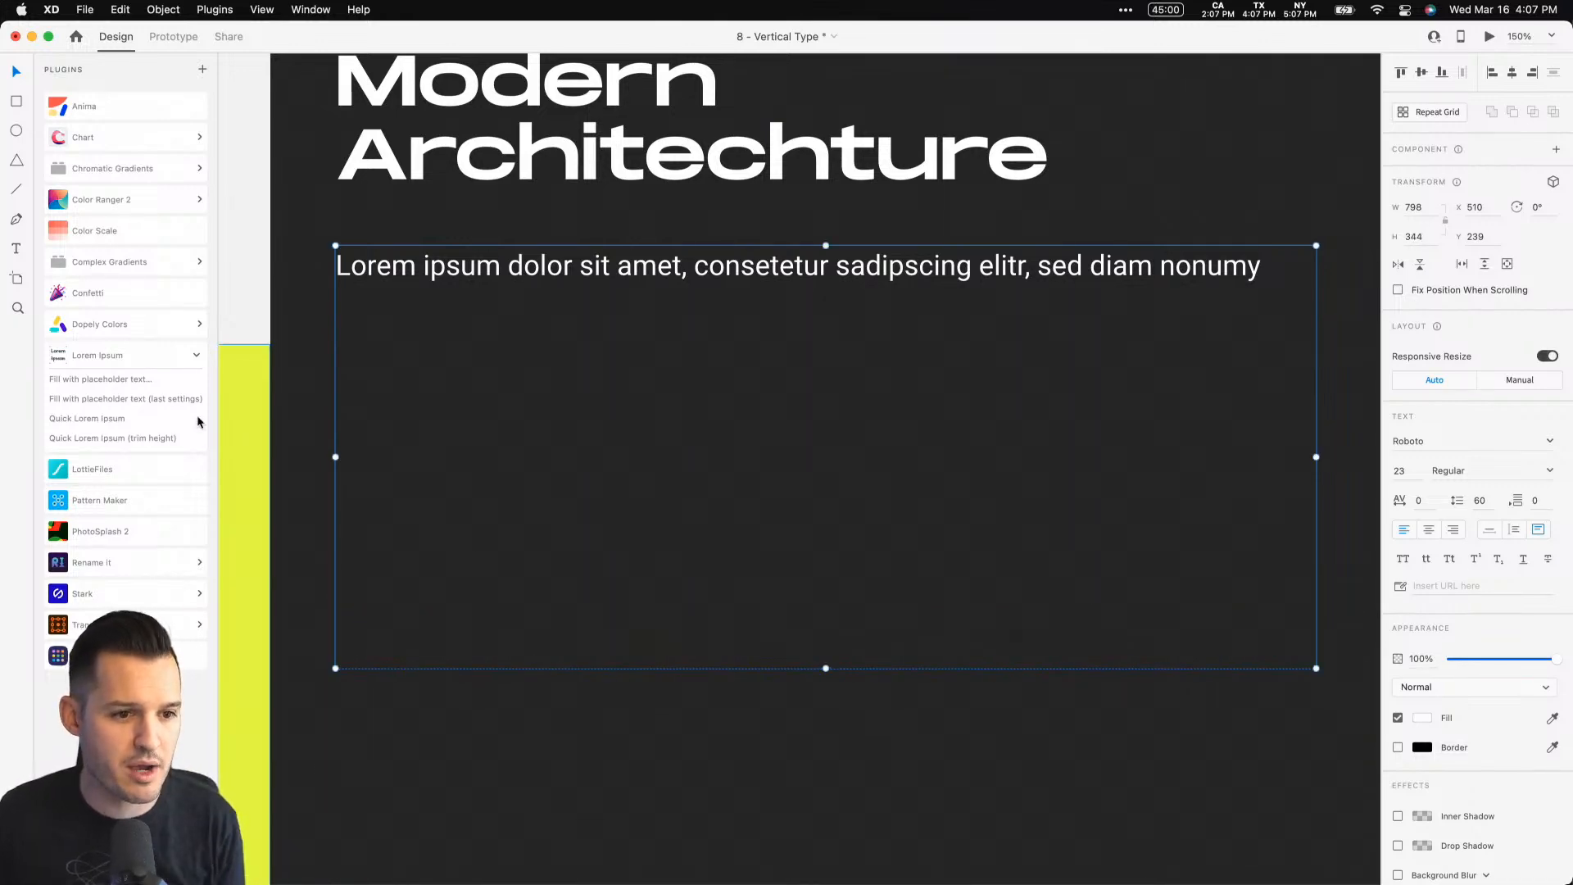
left_click(137, 378)
left_click(919, 562)
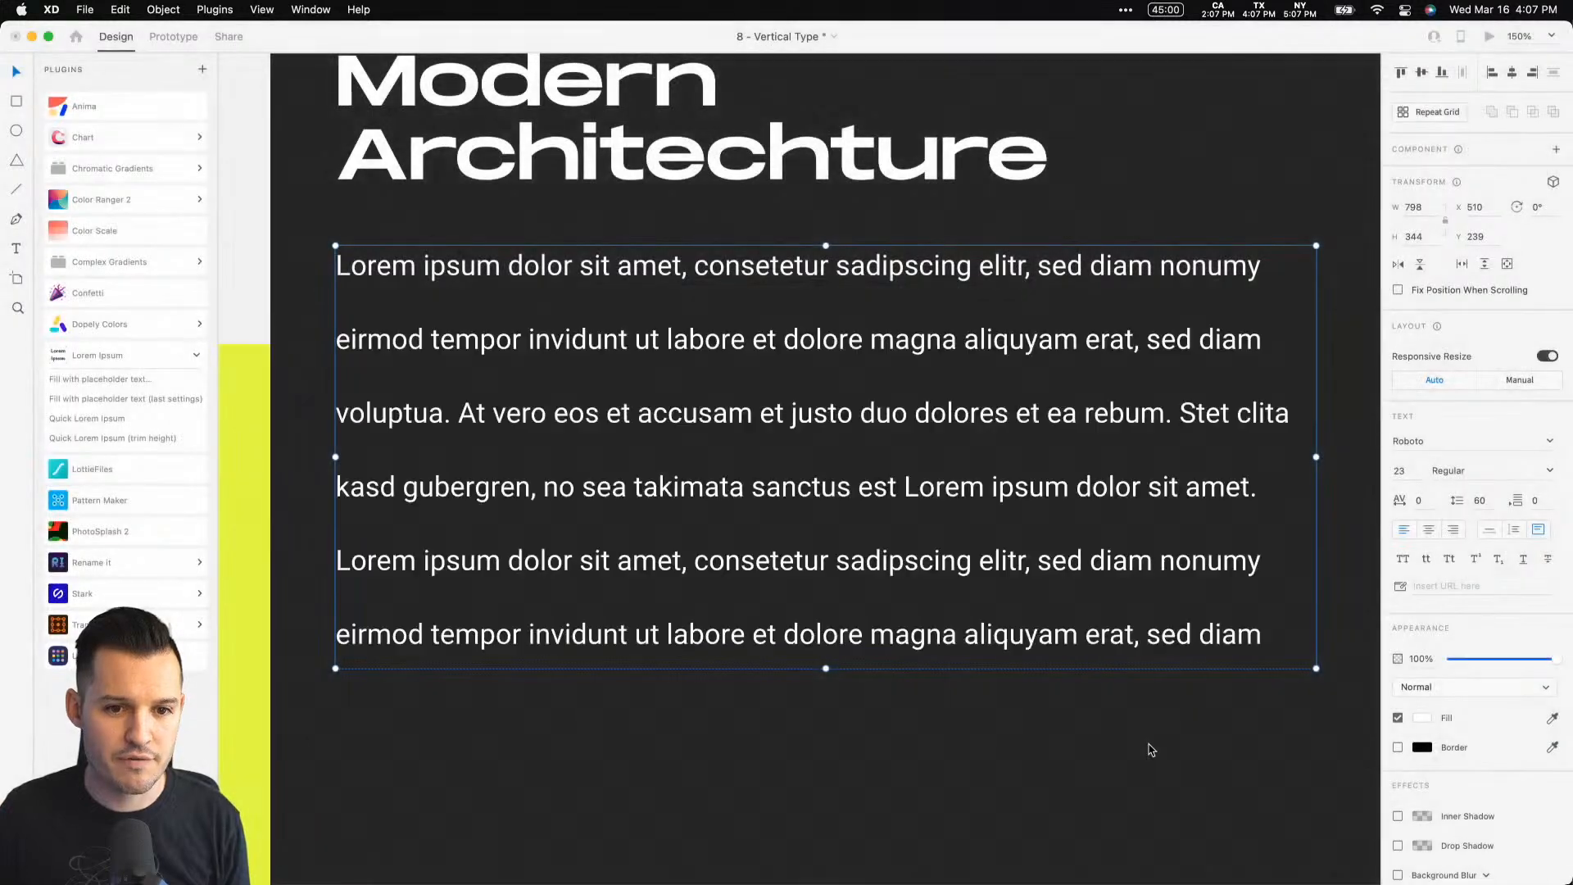
Step: Set the paragraph's line spacing to 40 and fit the text box's height to its content
left_click(1492, 503)
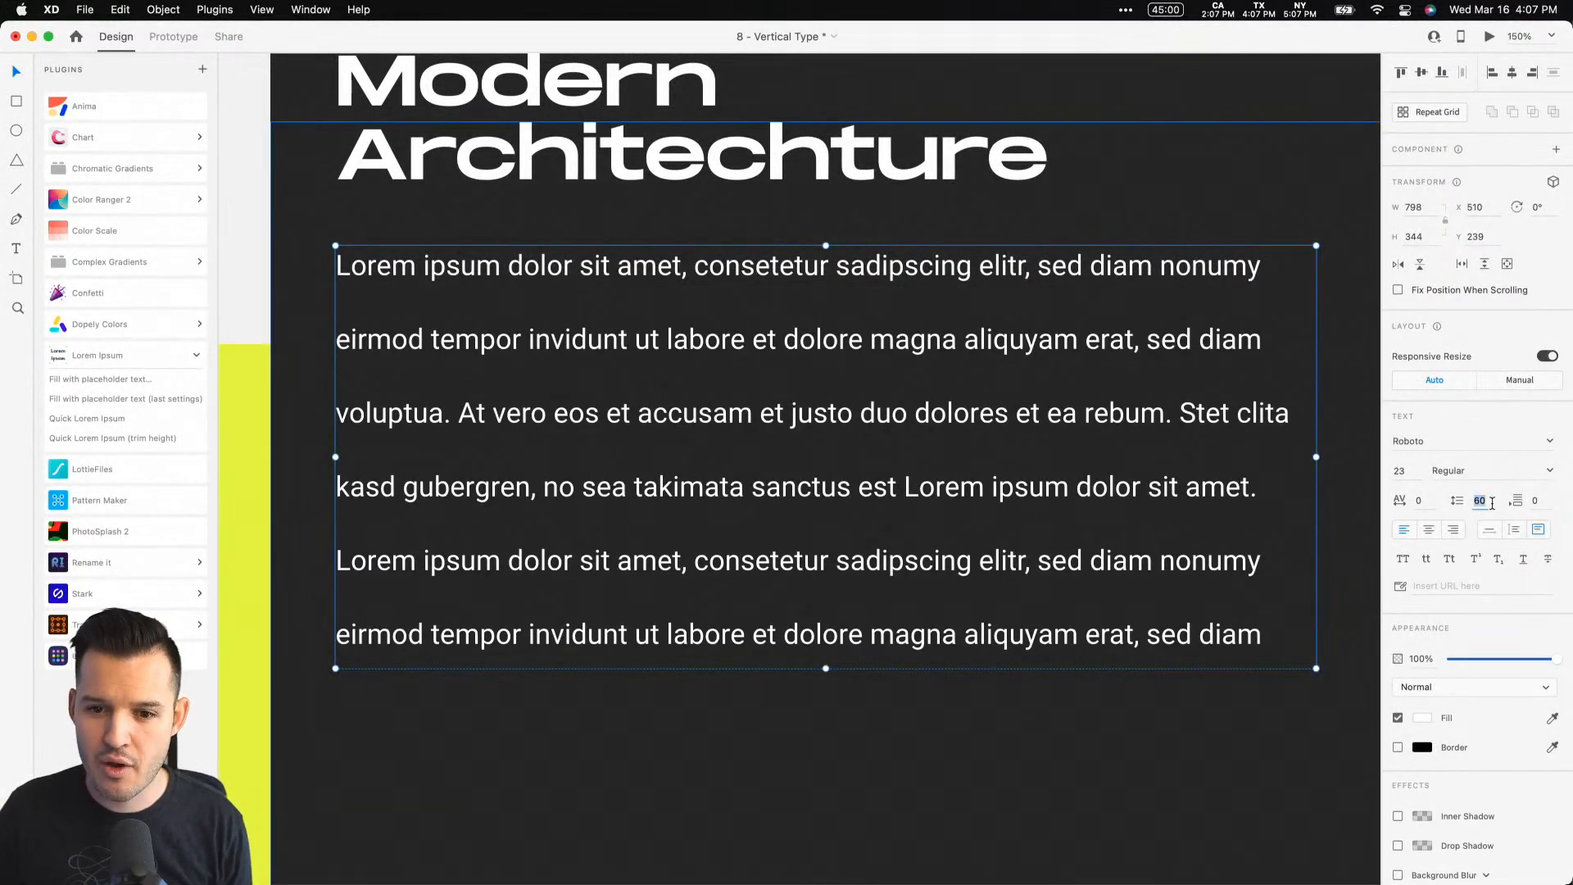
type("40")
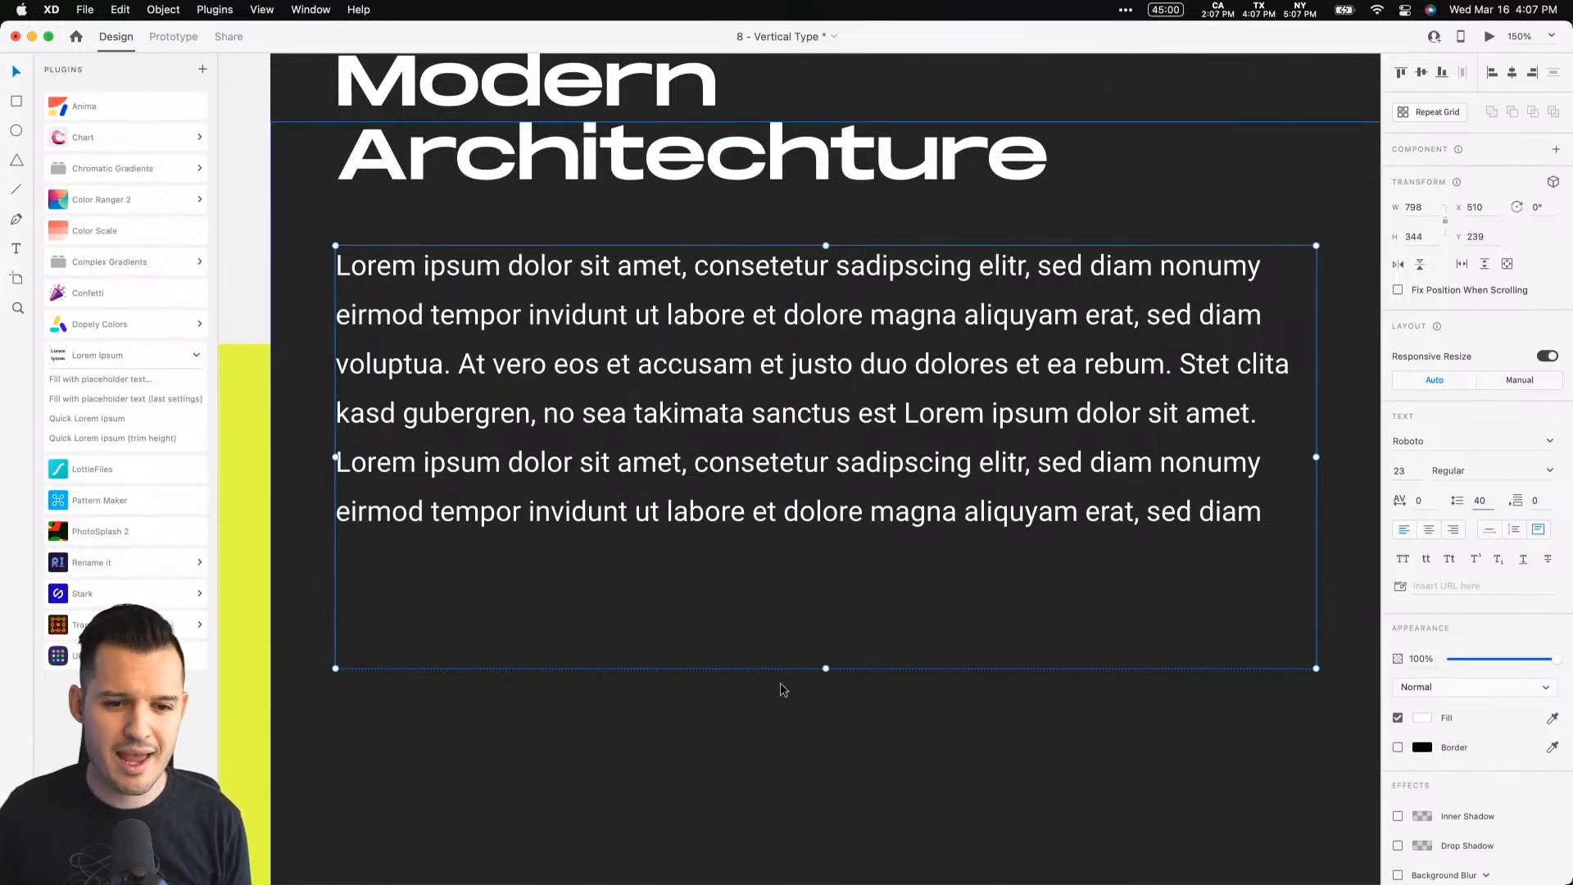
double_click(825, 669)
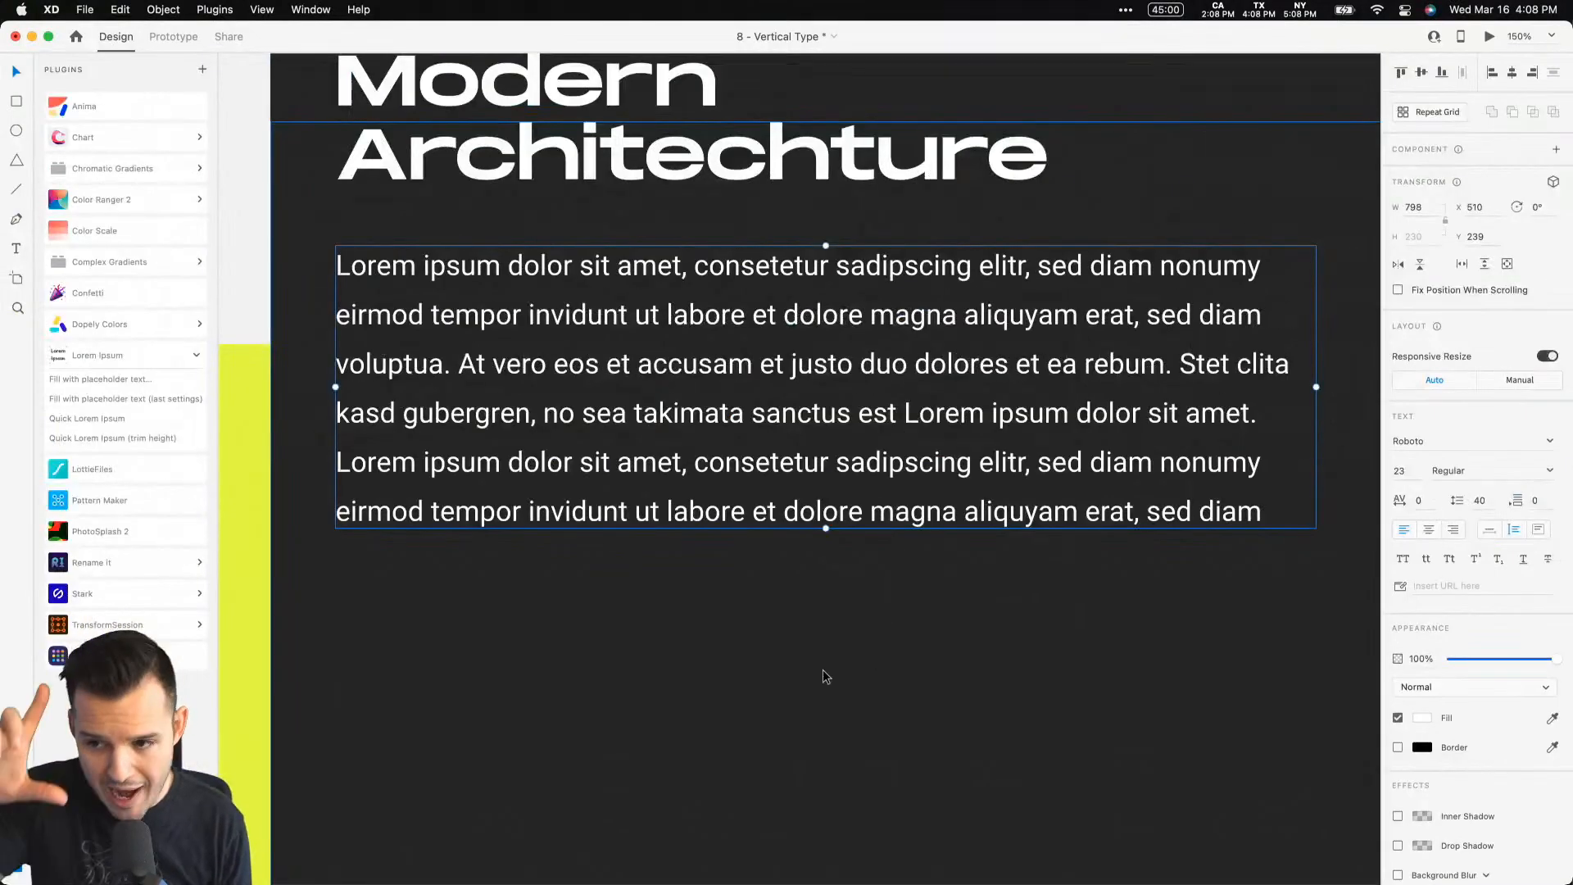
Step: Move the paragraph closer to the heading, shift both texts up to Y 37, and display the layer list
scroll(822, 670, "up", 5)
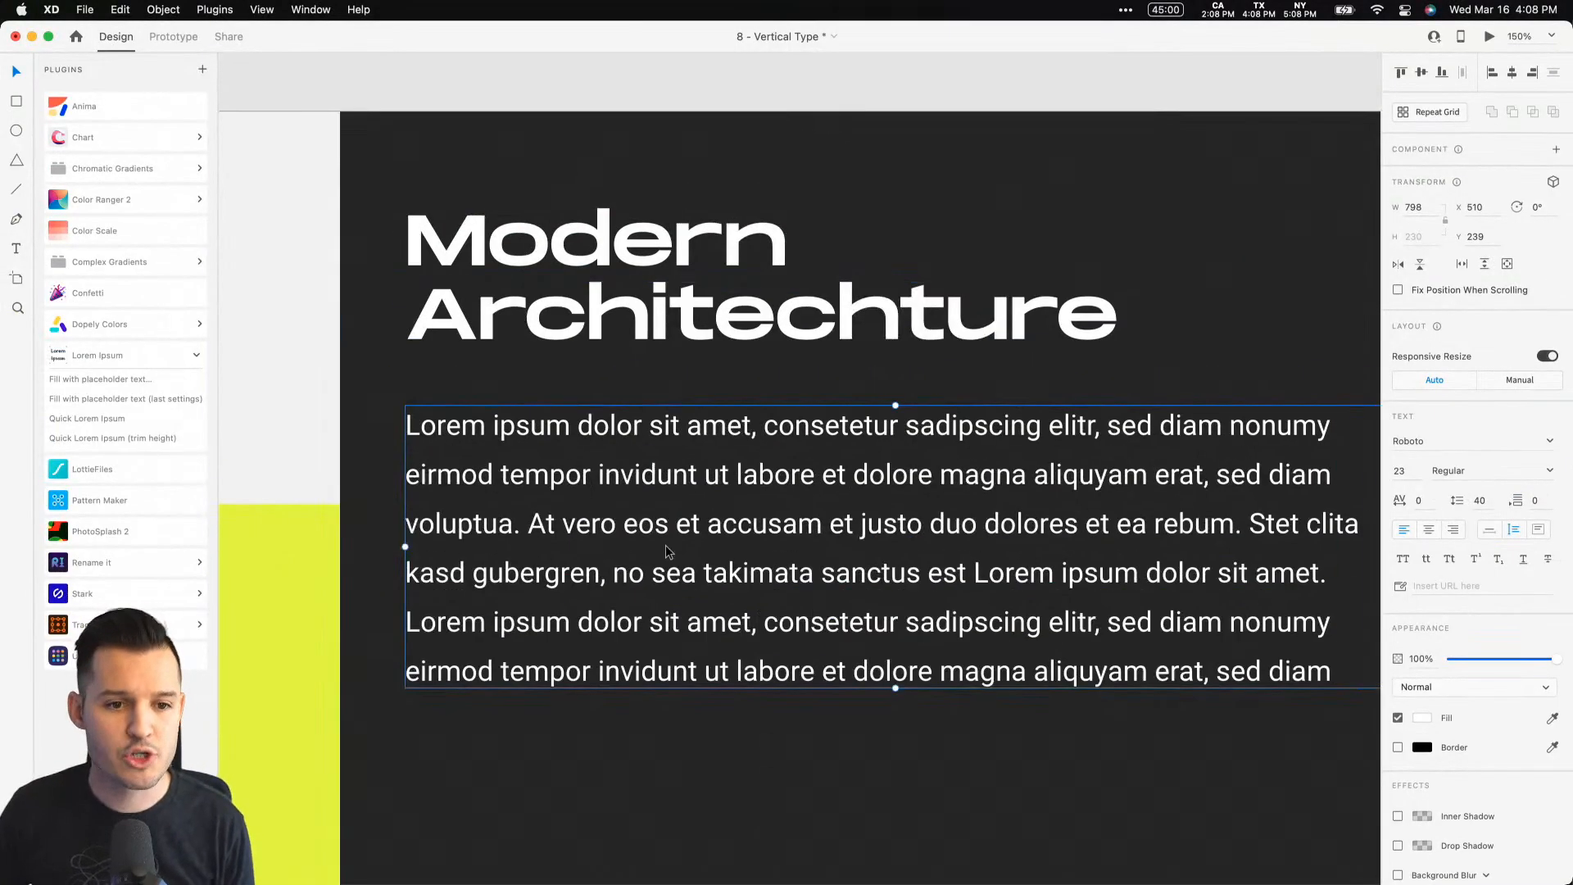
left_click_drag(666, 544, 664, 518)
left_click(541, 231, "shift")
left_click_drag(541, 231, 536, 185)
key("super+y")
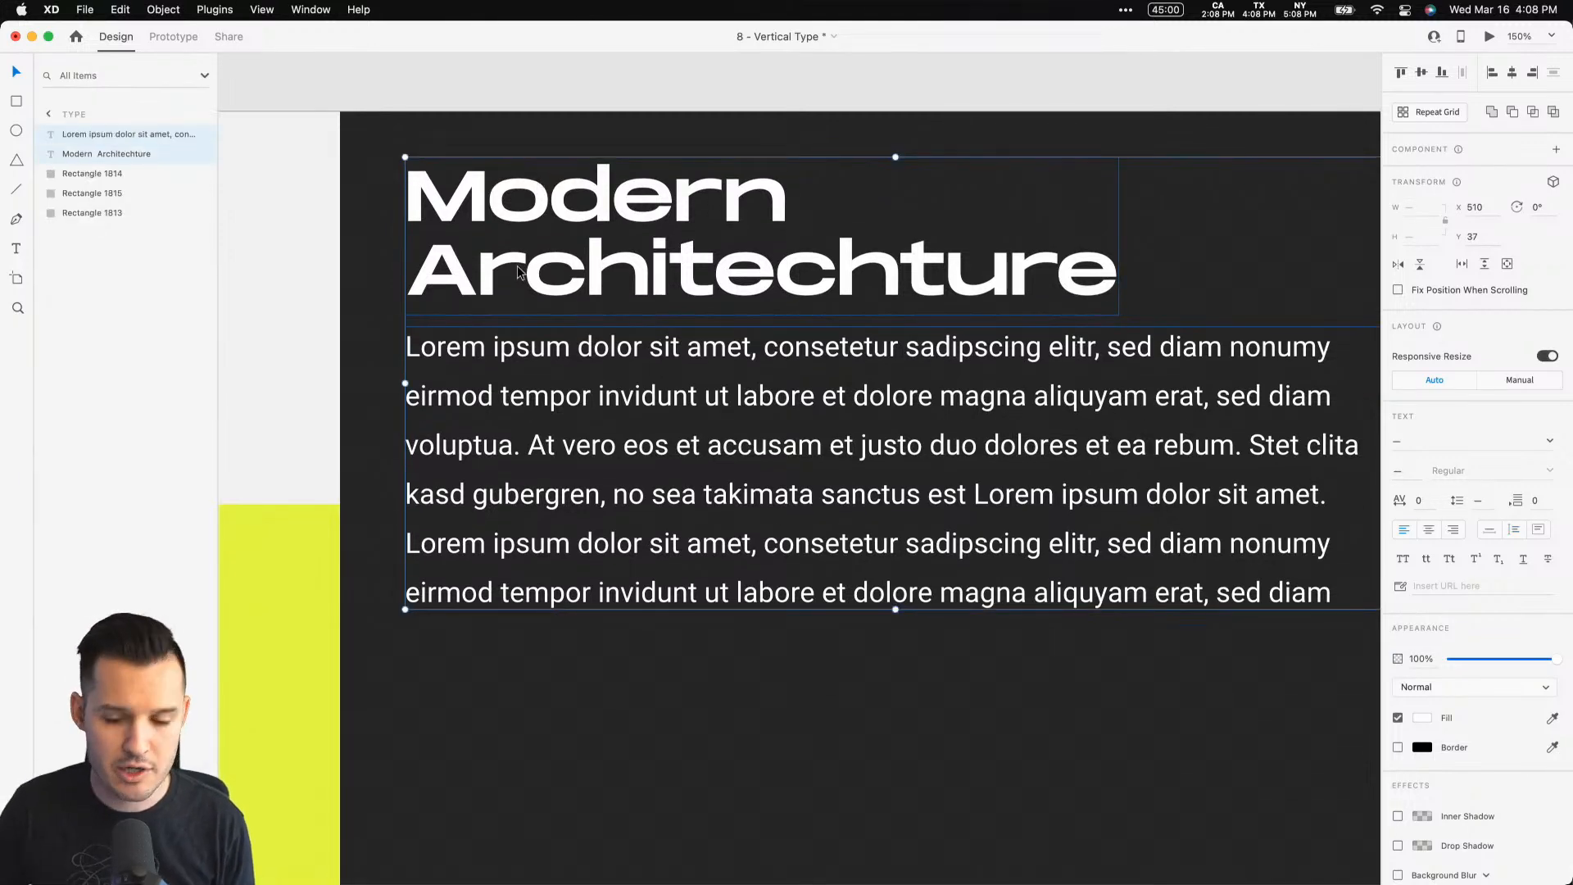
Step: Duplicate the heading and paragraph together onto the pasteboard above the artboard
key("super+minus")
left_click(549, 200)
left_click_drag(558, 191, 601, 117)
left_click(721, 346)
left_click(706, 271, "shift")
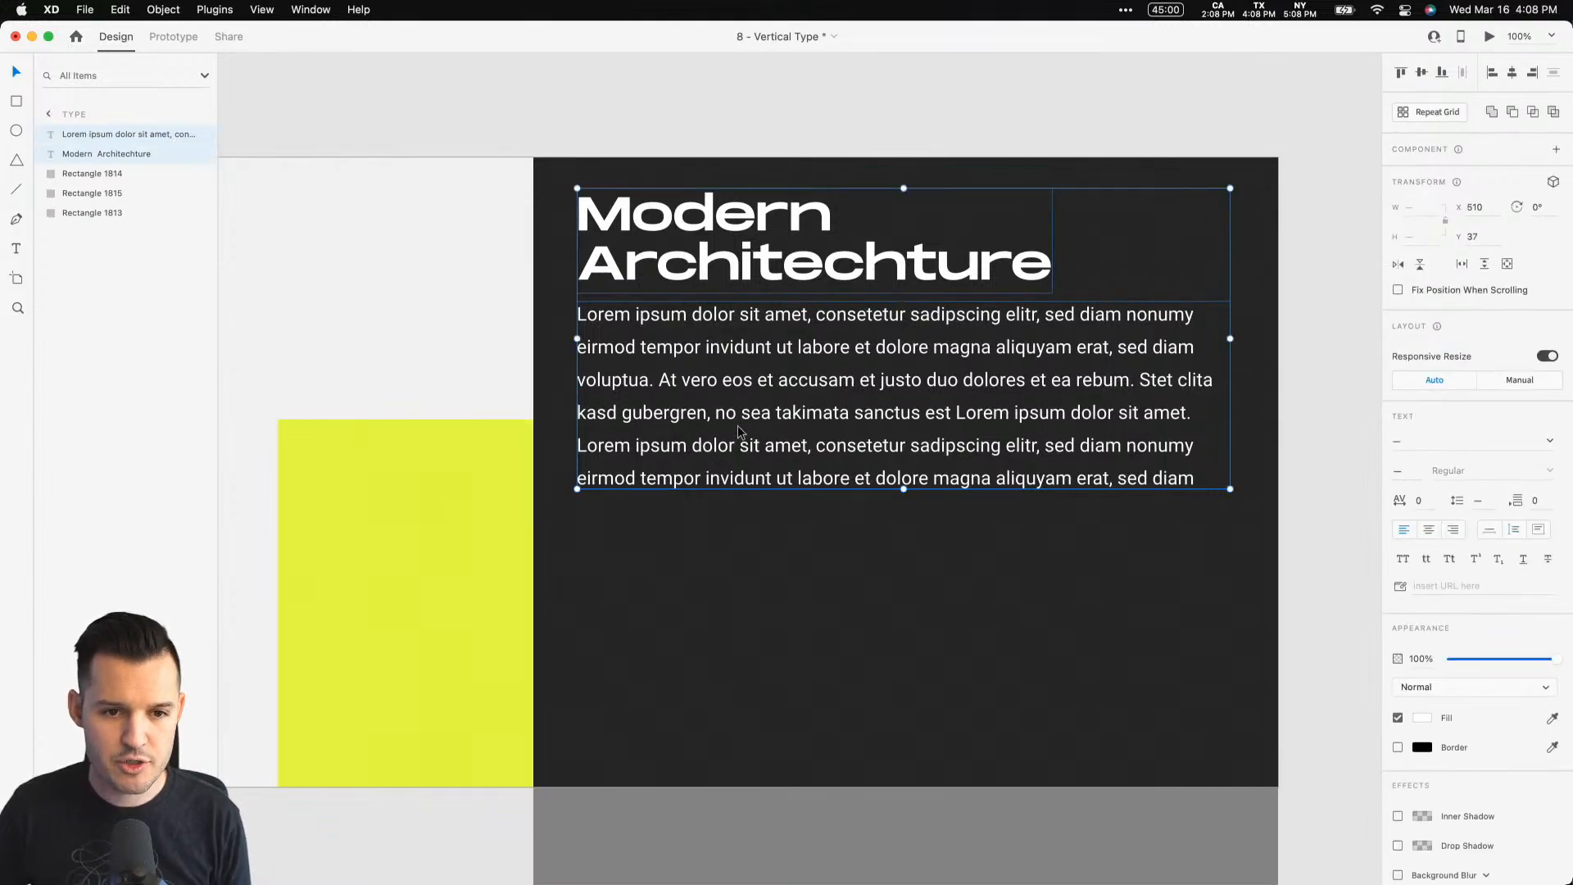
left_click_drag(742, 454, 735, 107)
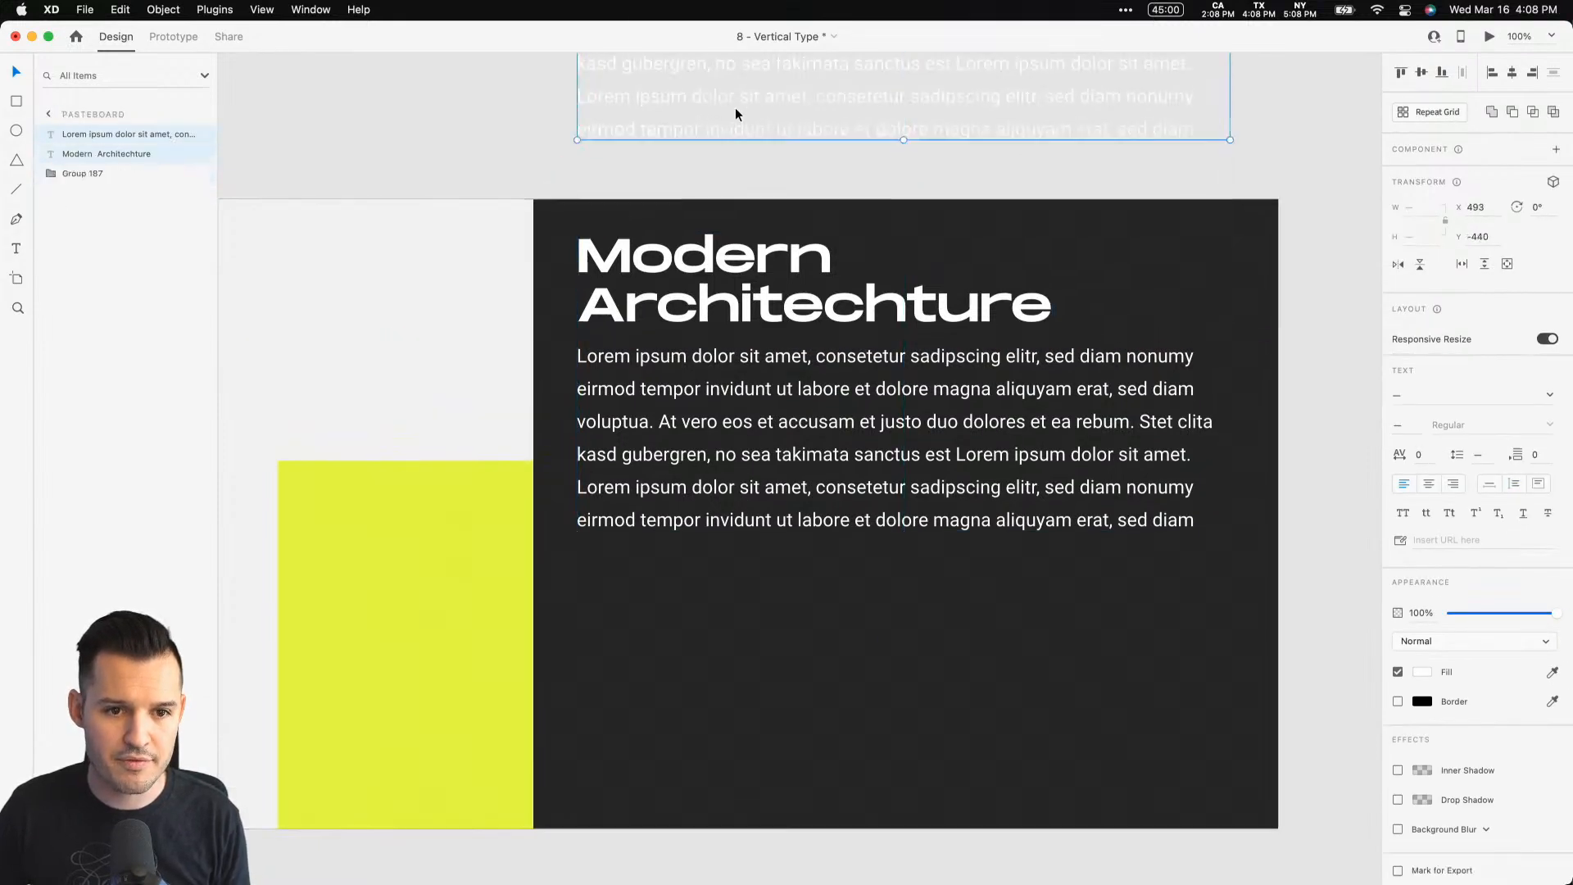
Step: Group the heading and paragraph on the dark rectangle and scale the group down to about 510 by 244
left_click(759, 465)
left_click(731, 307, "shift")
key("super+g")
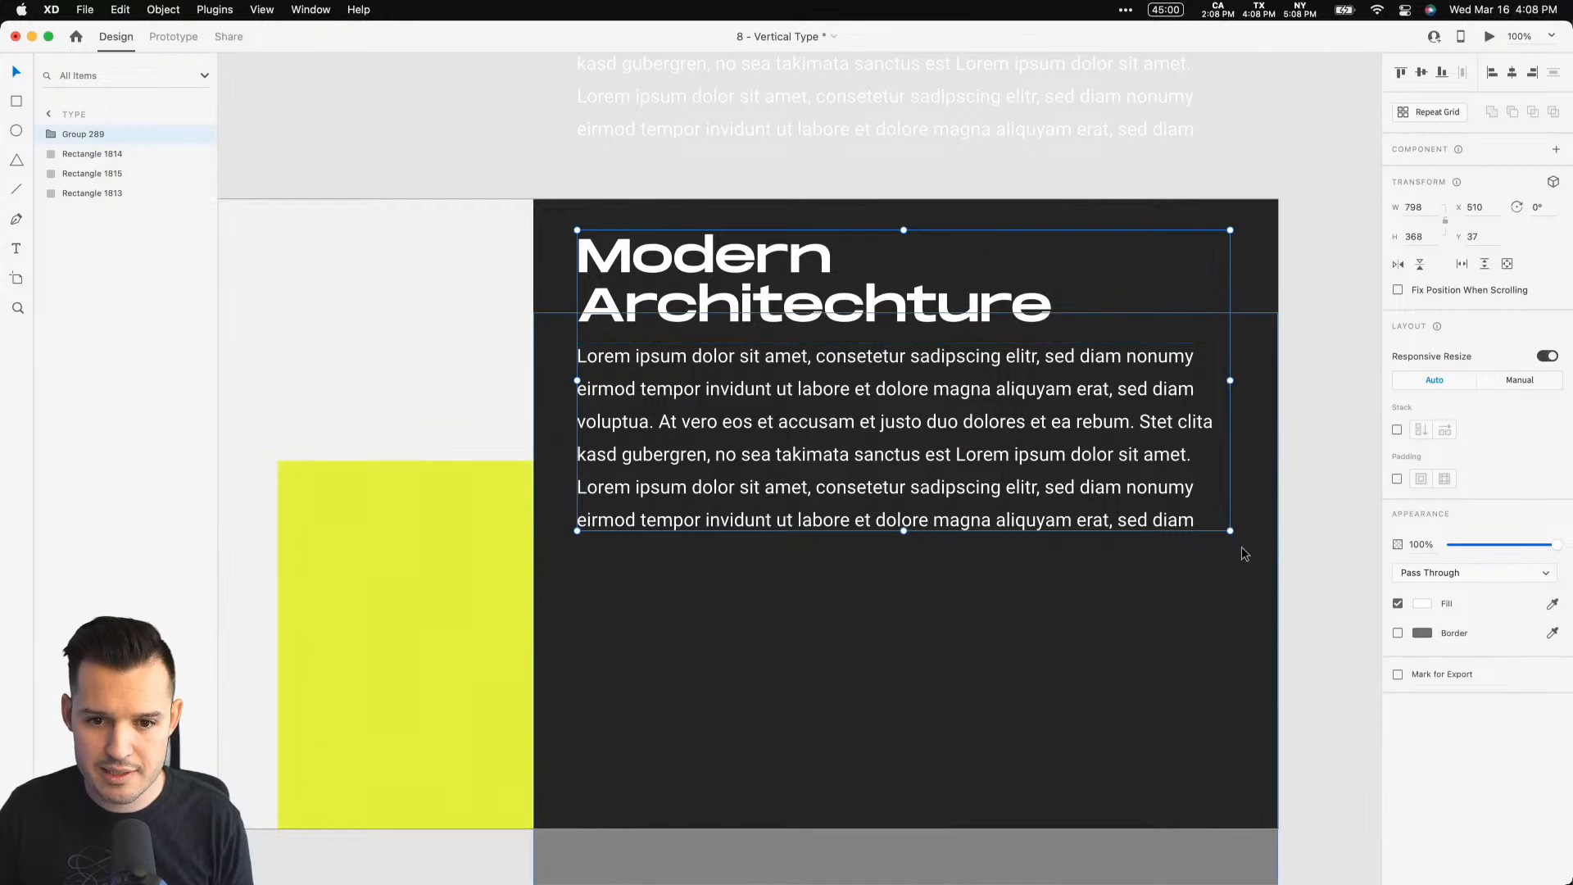
left_click_drag(1231, 532, 999, 377)
key("super+z")
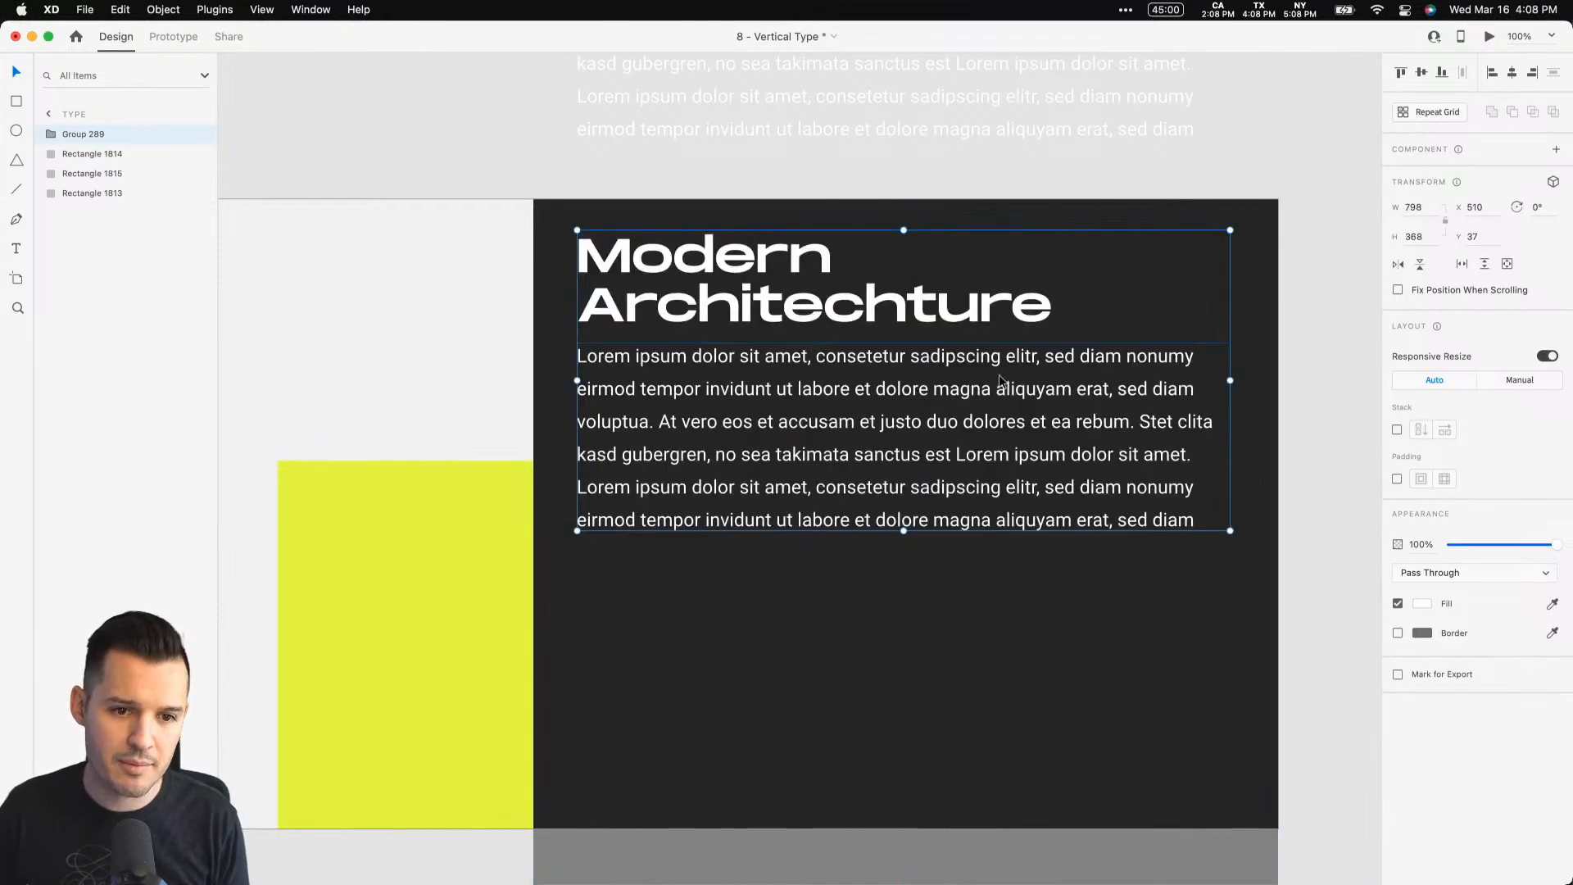
double_click(985, 392)
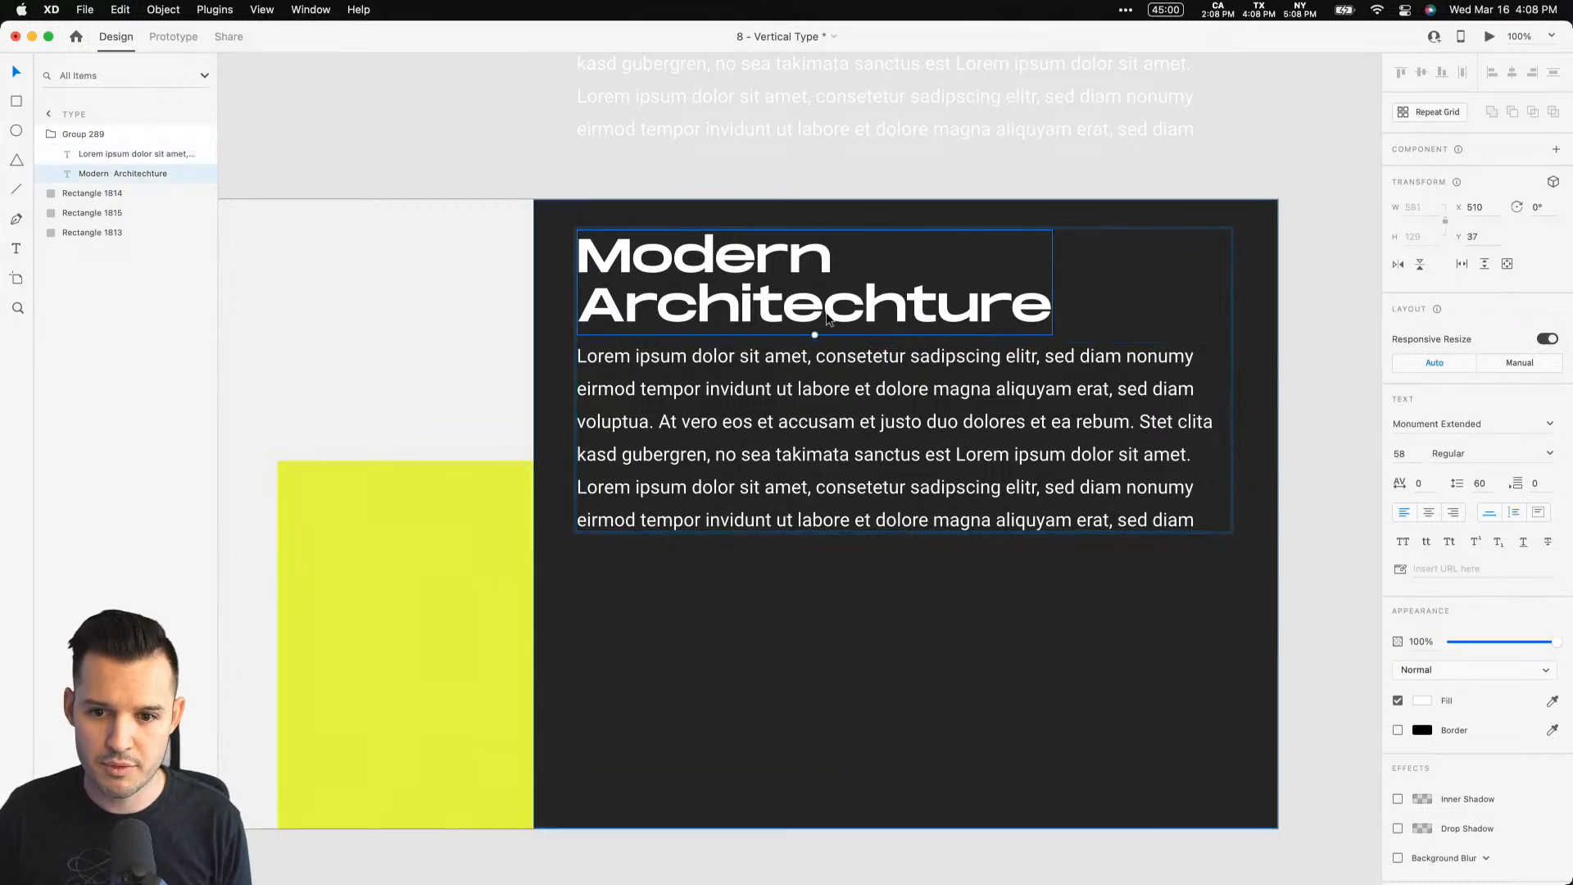
left_click(994, 559)
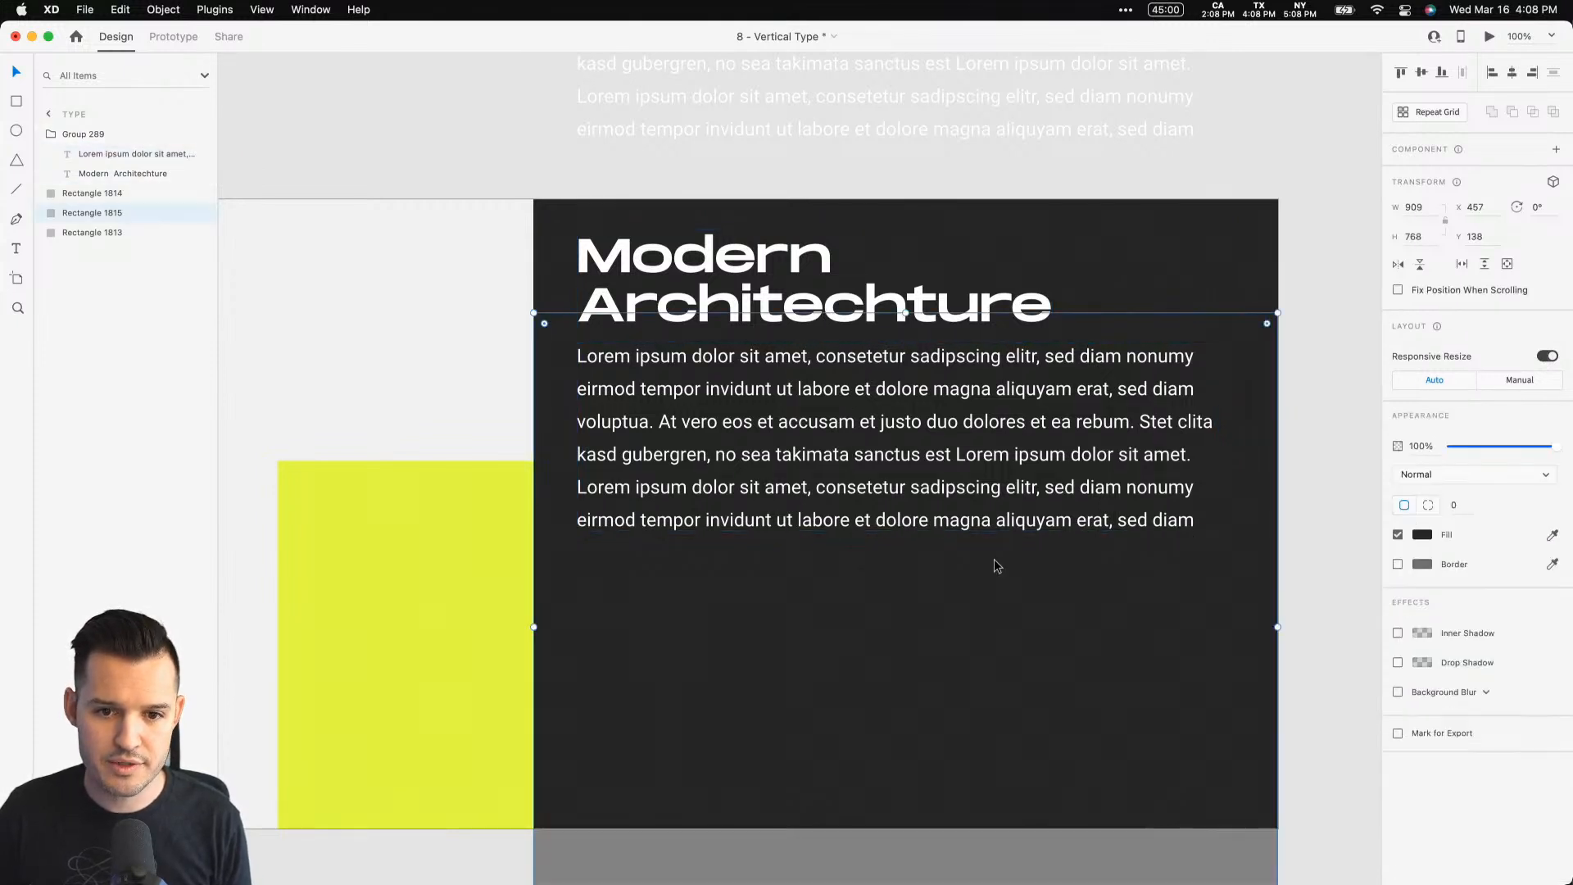
left_click(952, 460)
left_click_drag(1216, 530, 1067, 434)
left_click_drag(1029, 609, 1124, 513)
left_click(1115, 530)
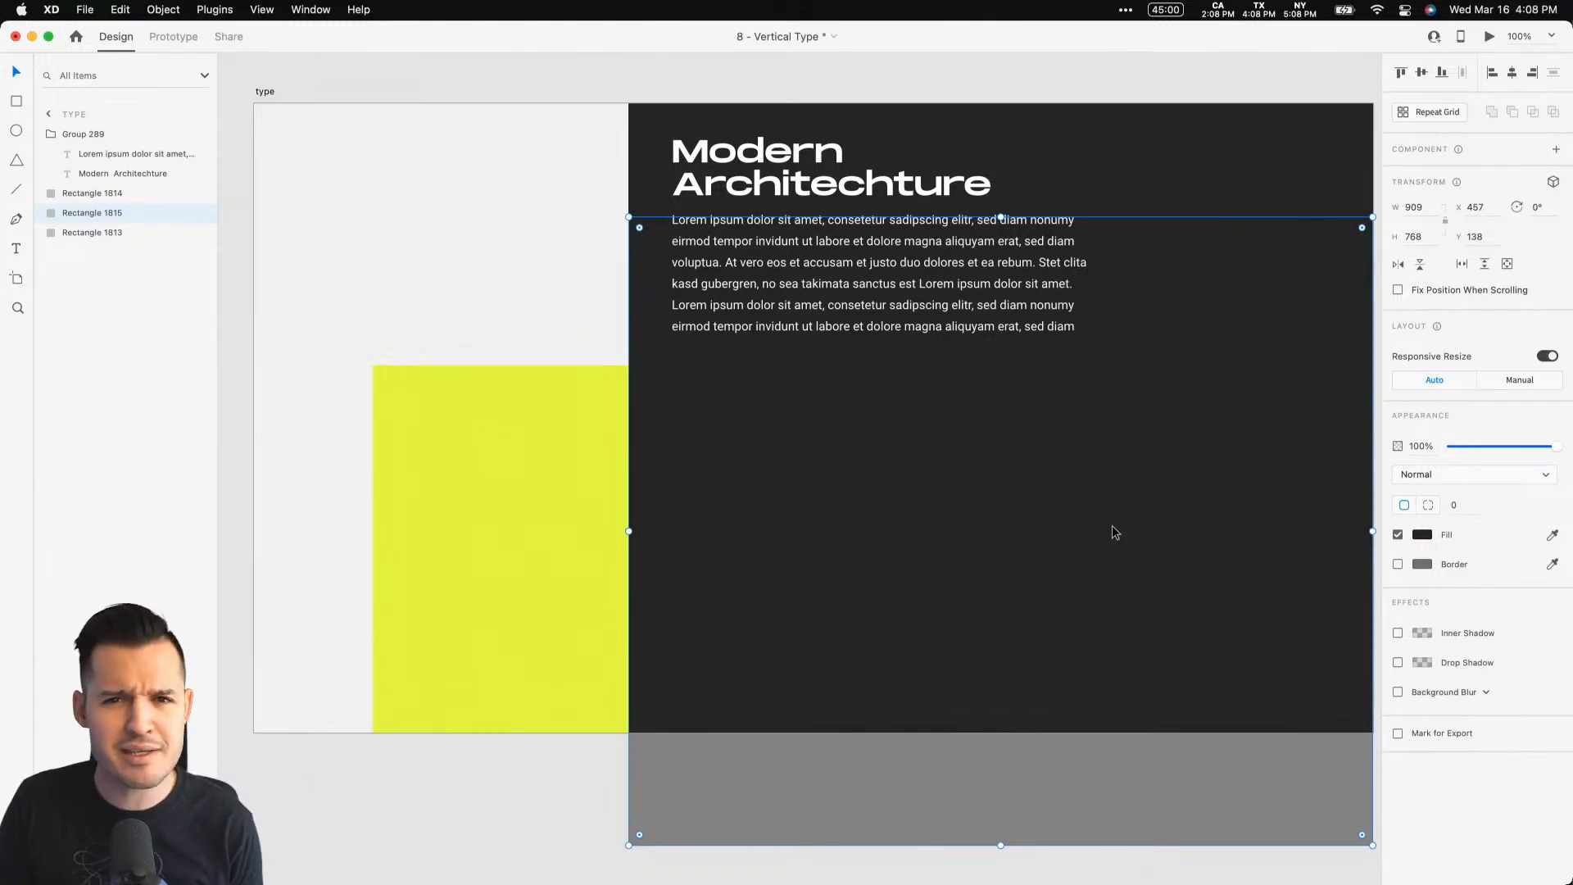
Step: Shorten the lower dark rectangle to a height of 630 so it ends at the artboard's bottom edge
left_click(845, 80)
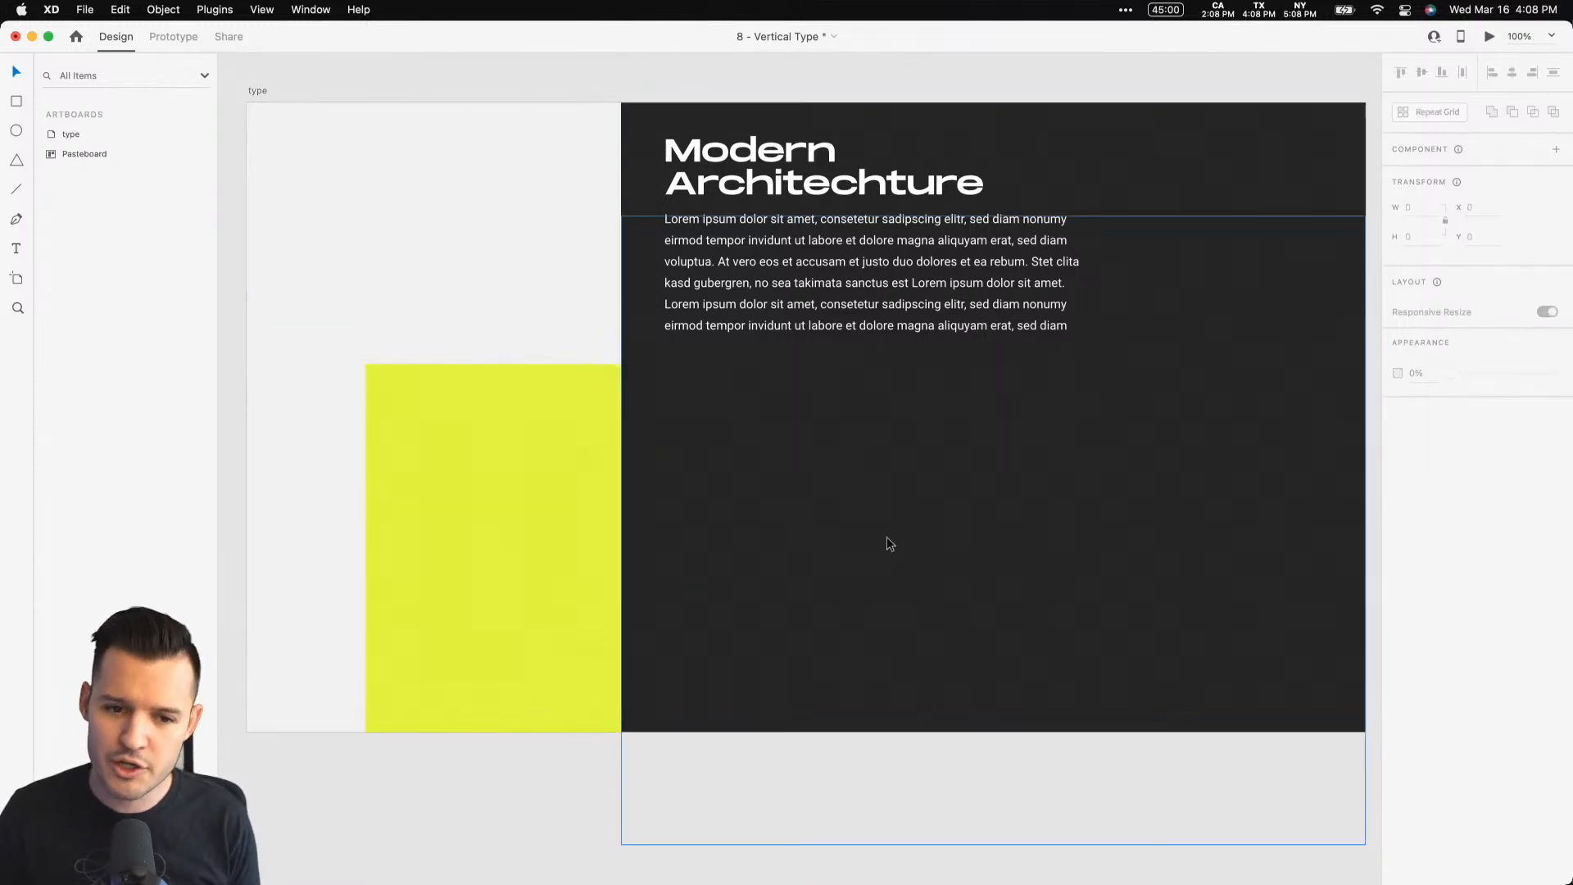
left_click(886, 539)
left_click_drag(992, 844, 969, 732)
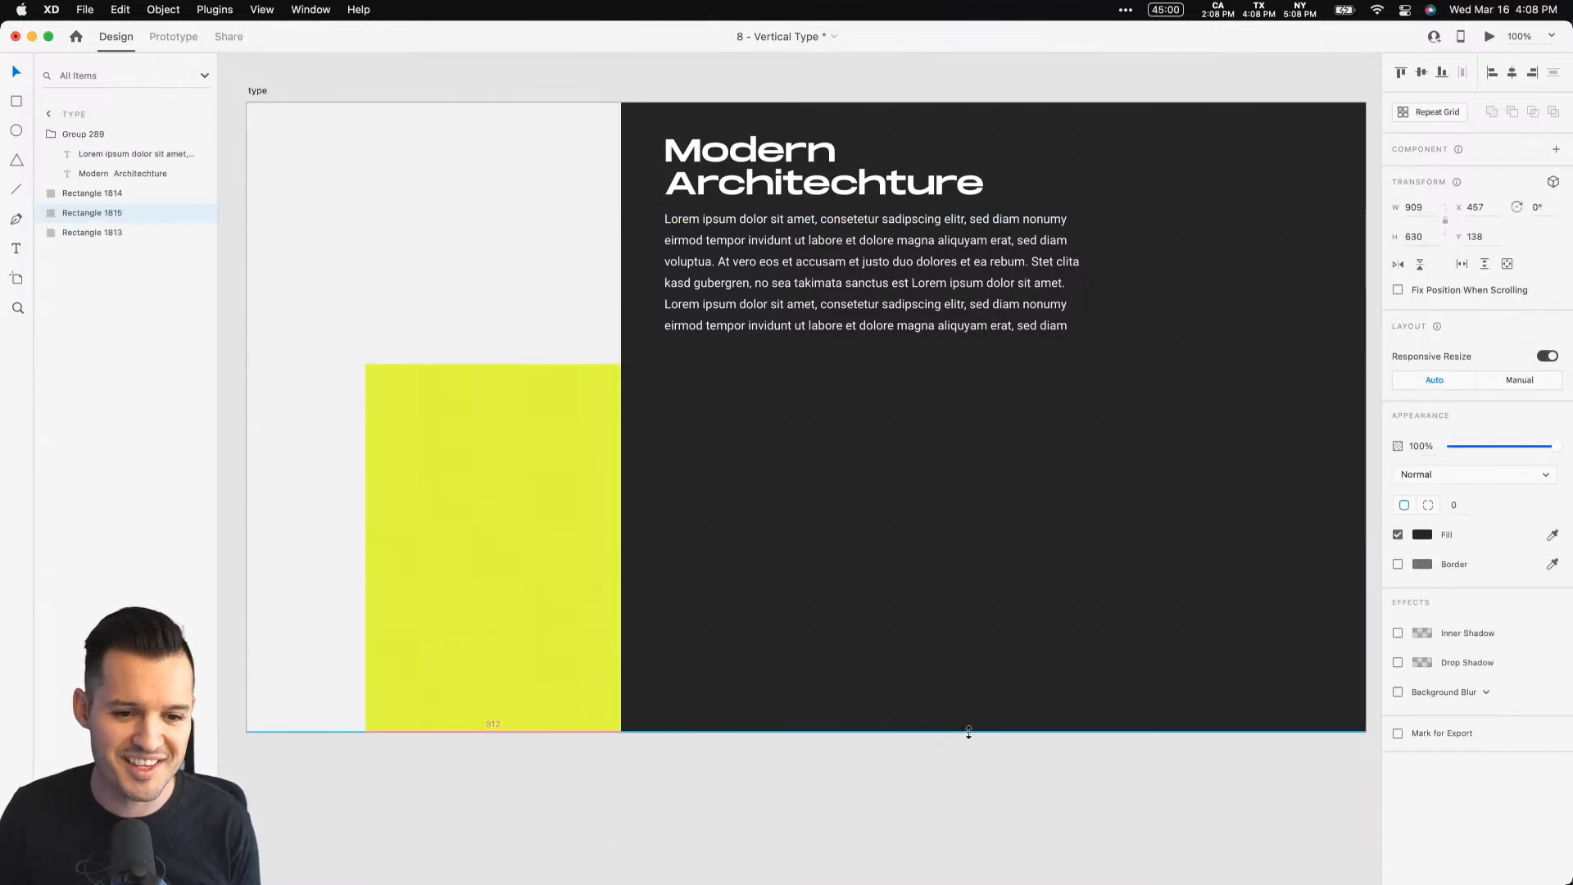
left_click(934, 784)
left_click(435, 662)
left_click(703, 758)
scroll(728, 425, "right", 3)
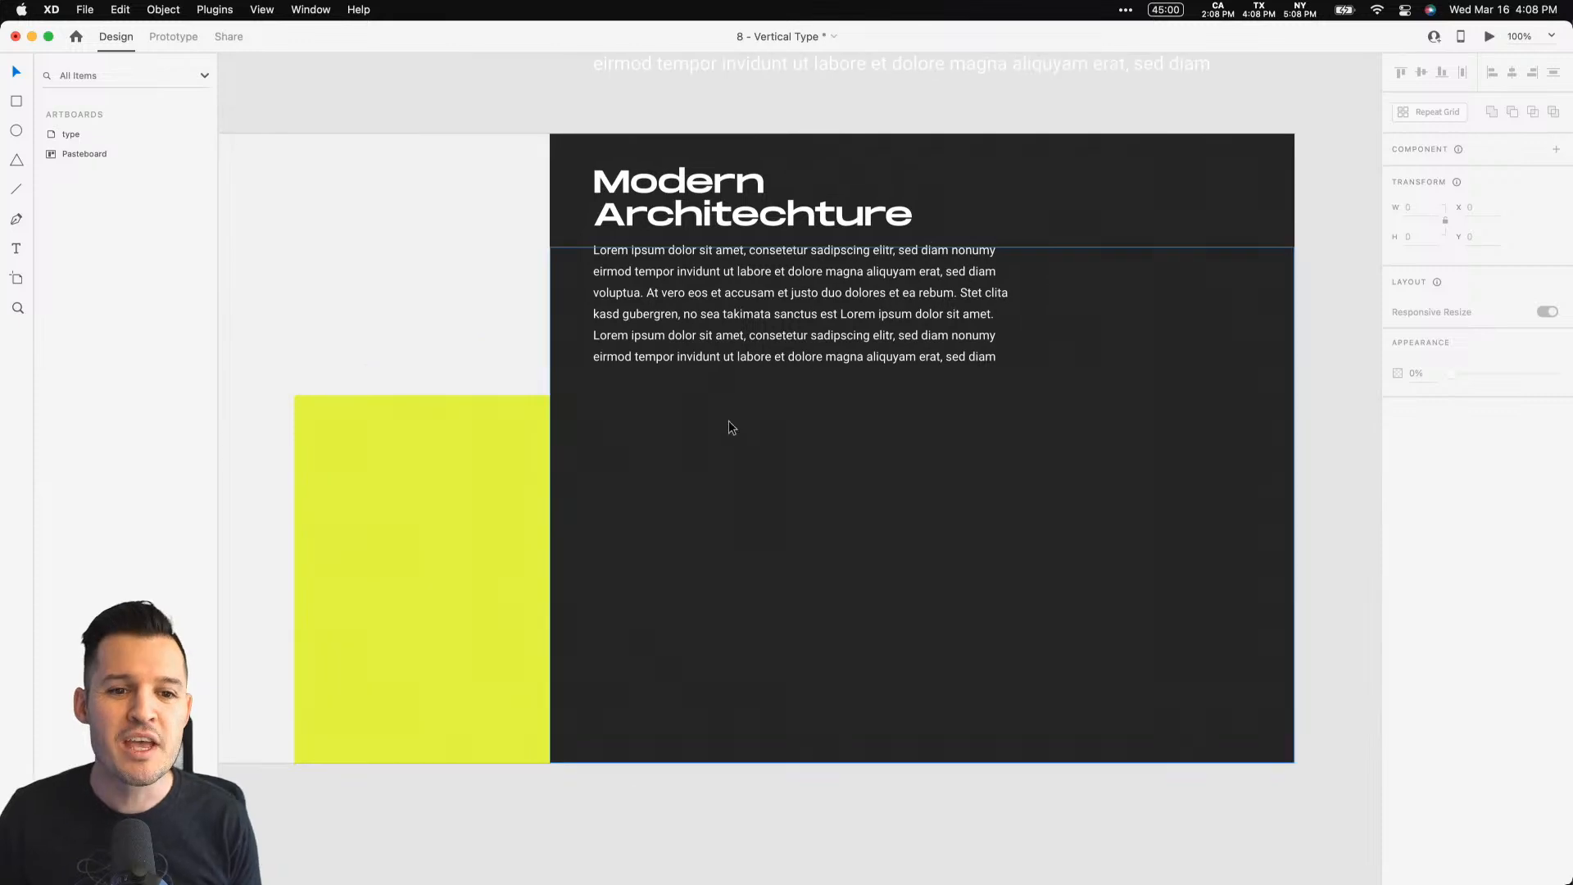
Step: Hide the yellow rectangle and both dark rectangles, leaving only the grouped text on the artboard
left_click(706, 269)
scroll(709, 273, "down", 1)
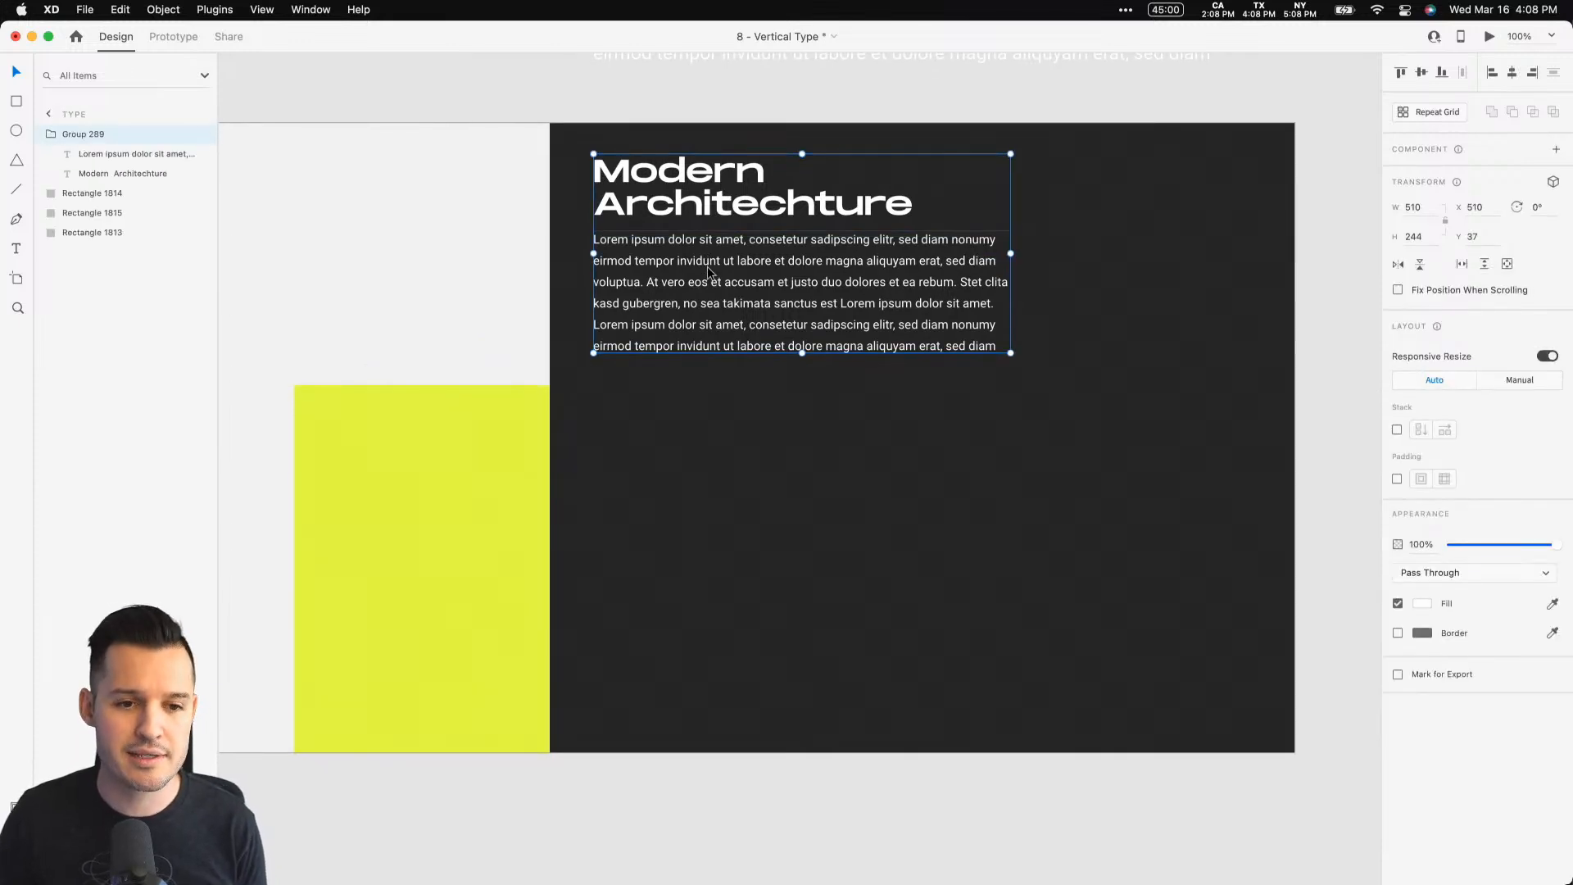
scroll(709, 272, "up", 2)
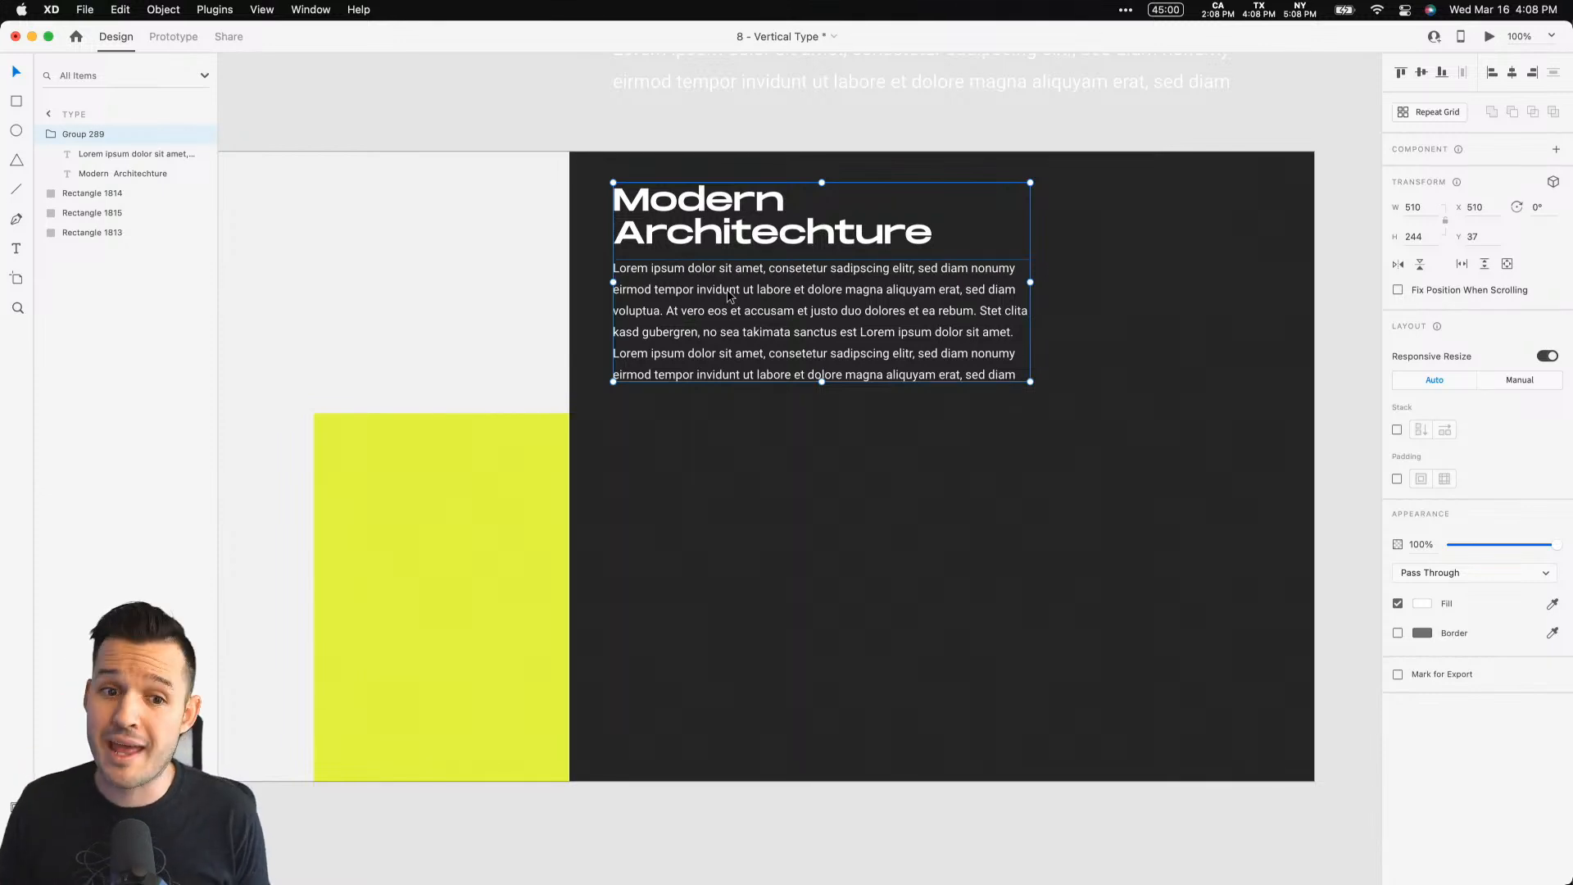
left_click(687, 429)
left_click(490, 480, "shift")
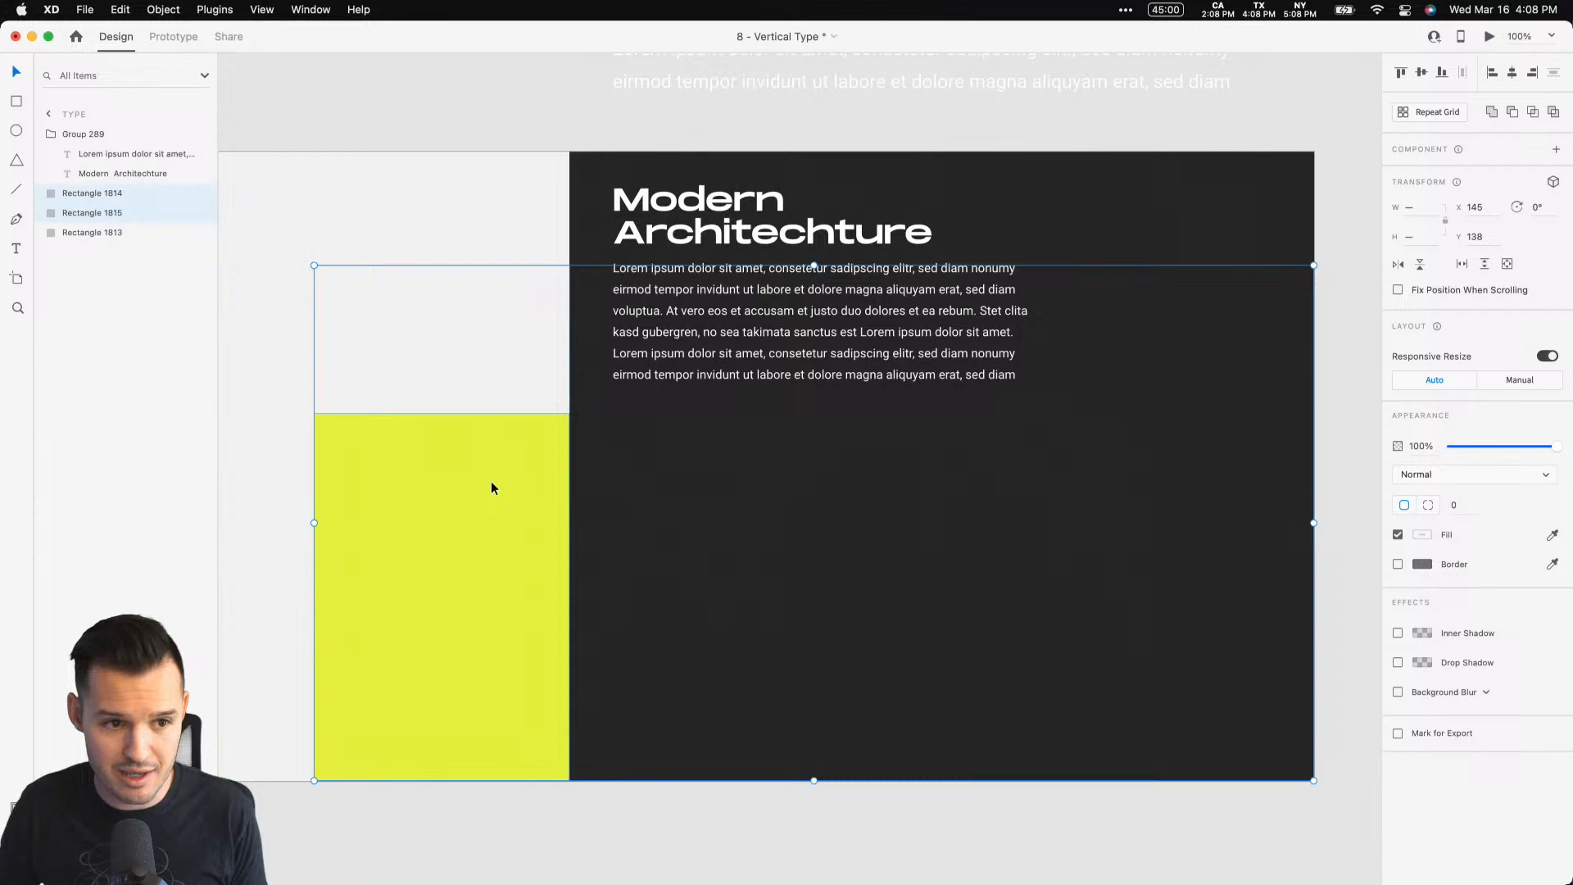
left_click(200, 213)
left_click(201, 194)
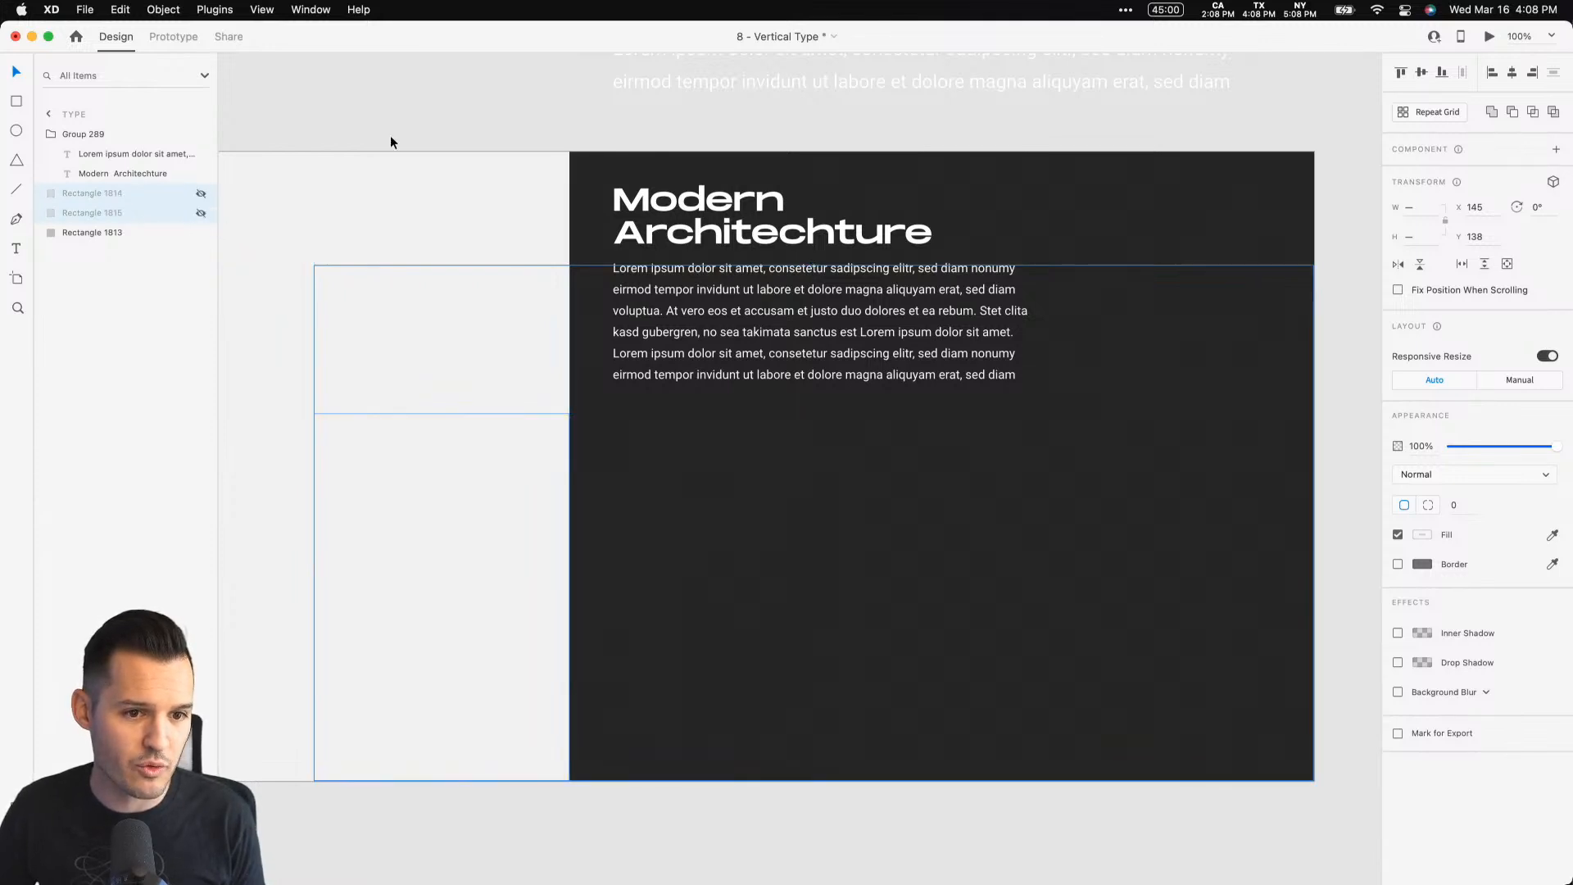
left_click(201, 233)
Step: Fill the grouped heading and paragraph with black (#000000) and move the group to X 405, Y 160
left_click(655, 239)
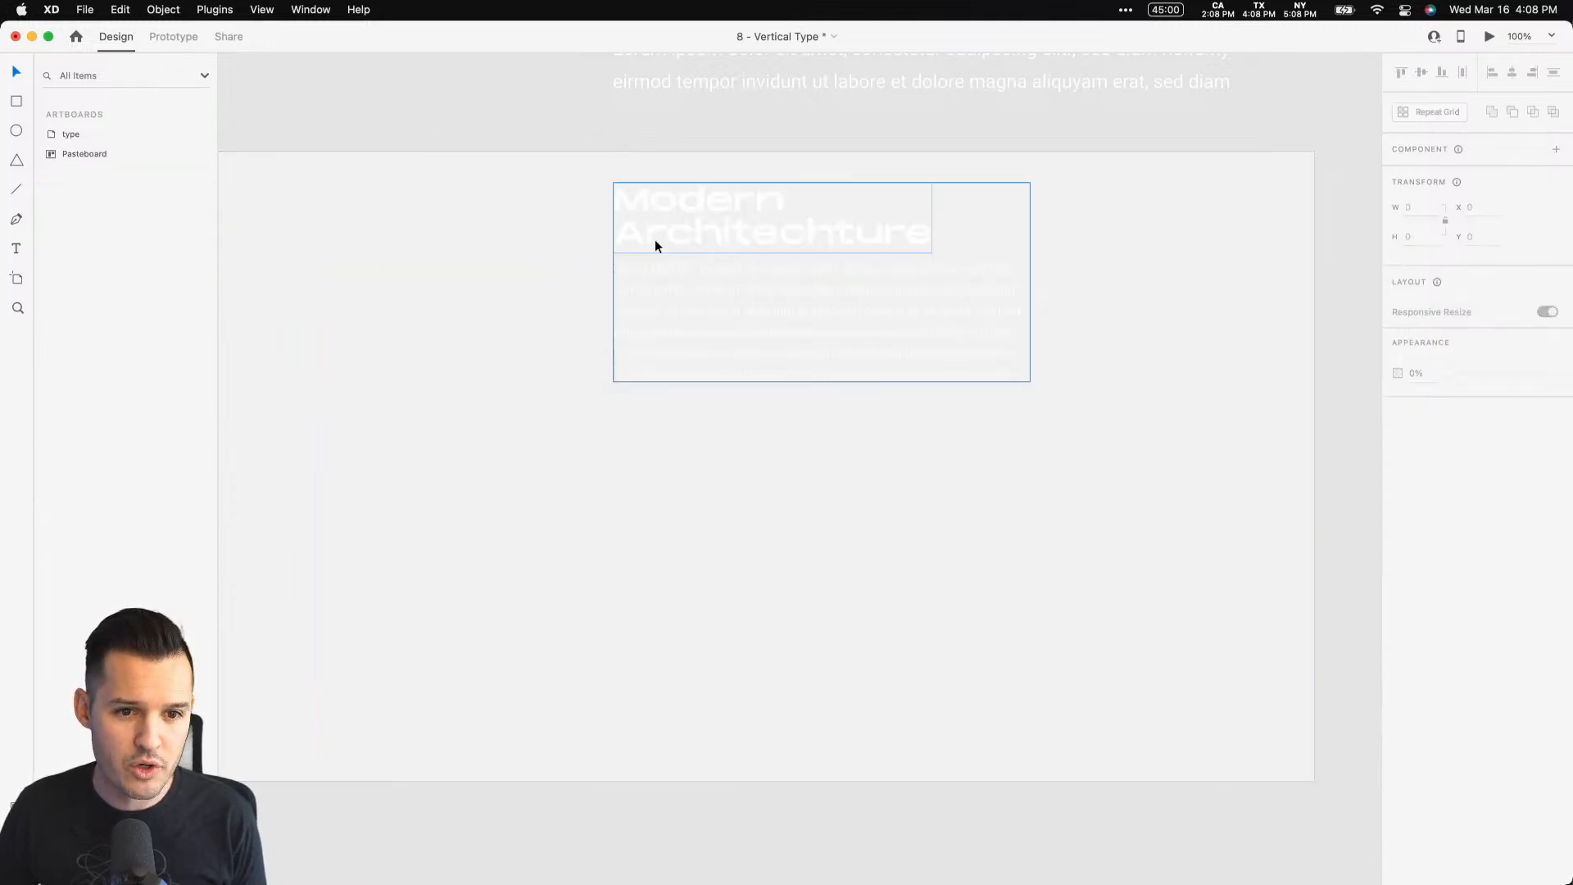
left_click(1424, 604)
left_click_drag(1327, 603, 989, 818)
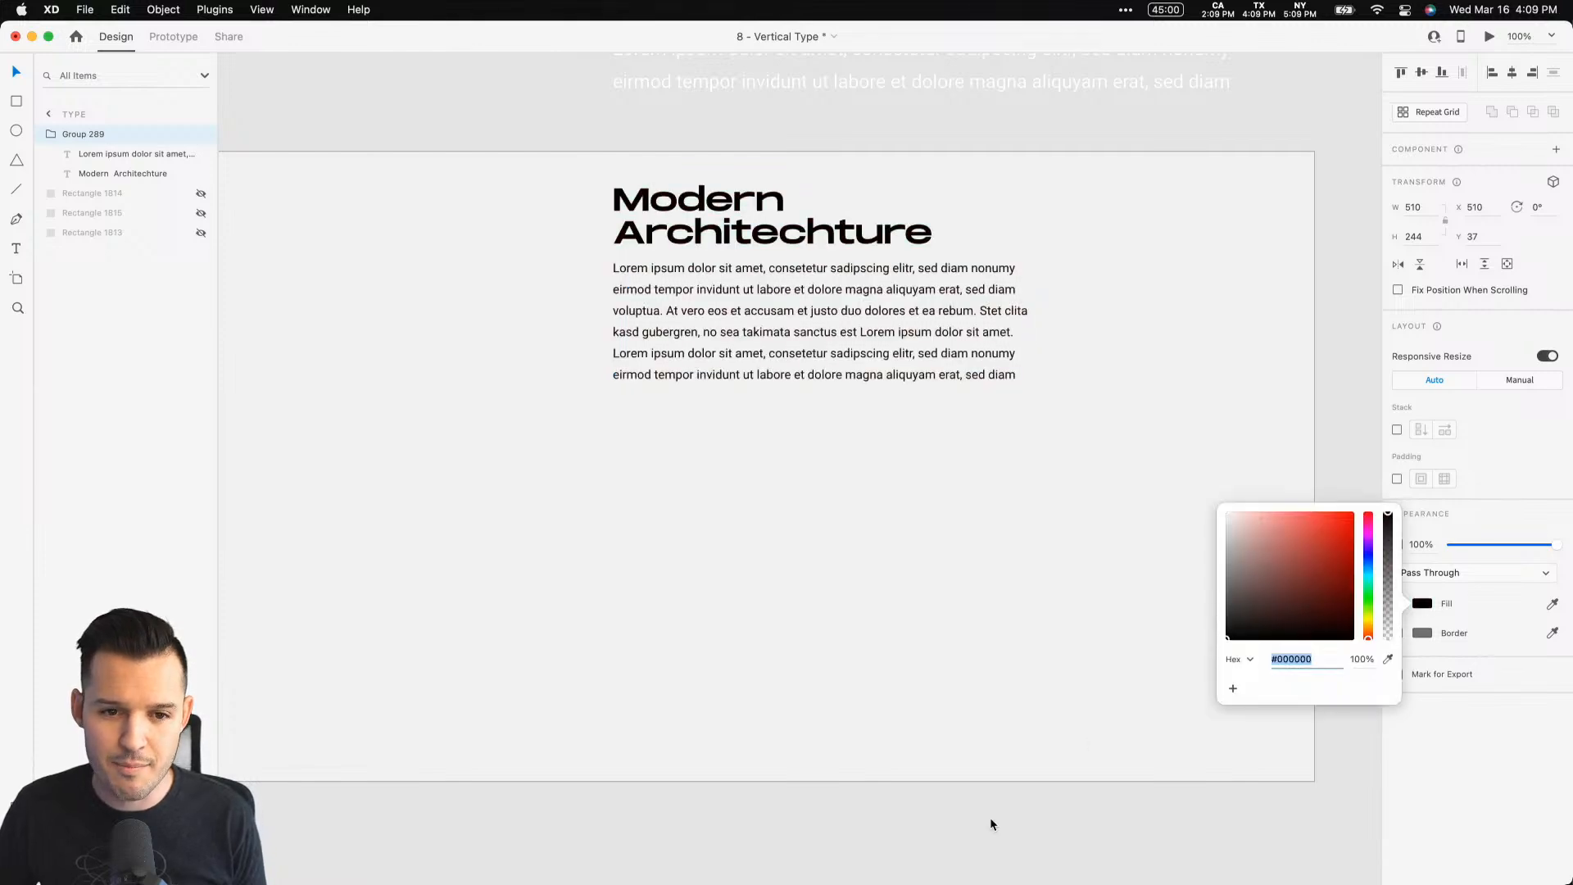
left_click(738, 629)
left_click_drag(798, 617, 884, 609)
left_click_drag(883, 272, 799, 375)
Step: Shift the paragraph sideways to X 718 and take both text objects out of their group
double_click(709, 424)
left_click_drag(670, 432, 926, 430)
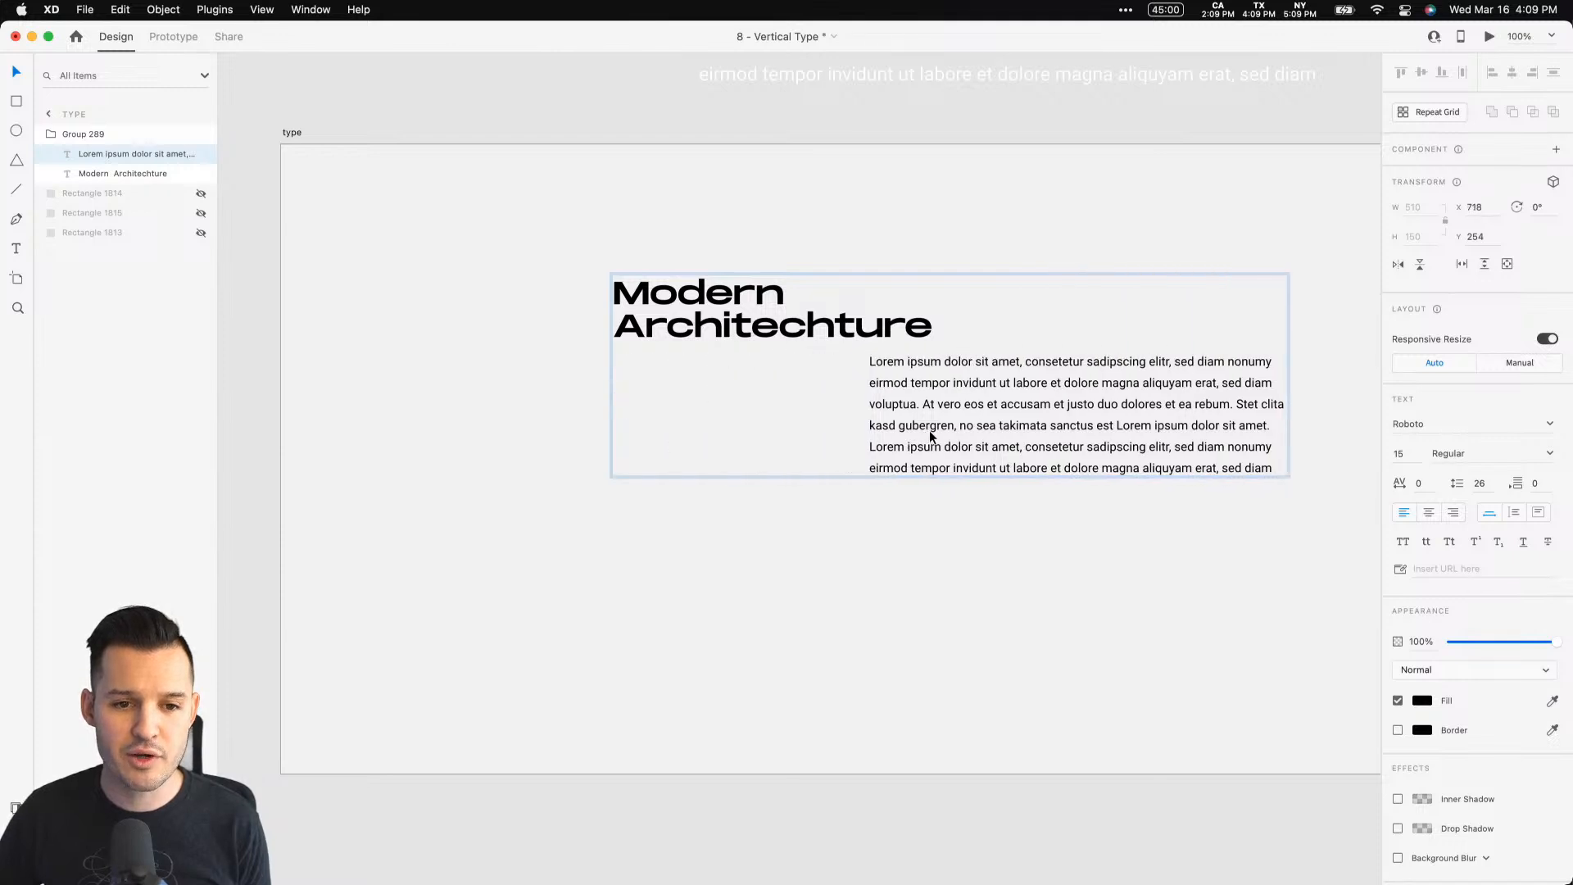
left_click(921, 323)
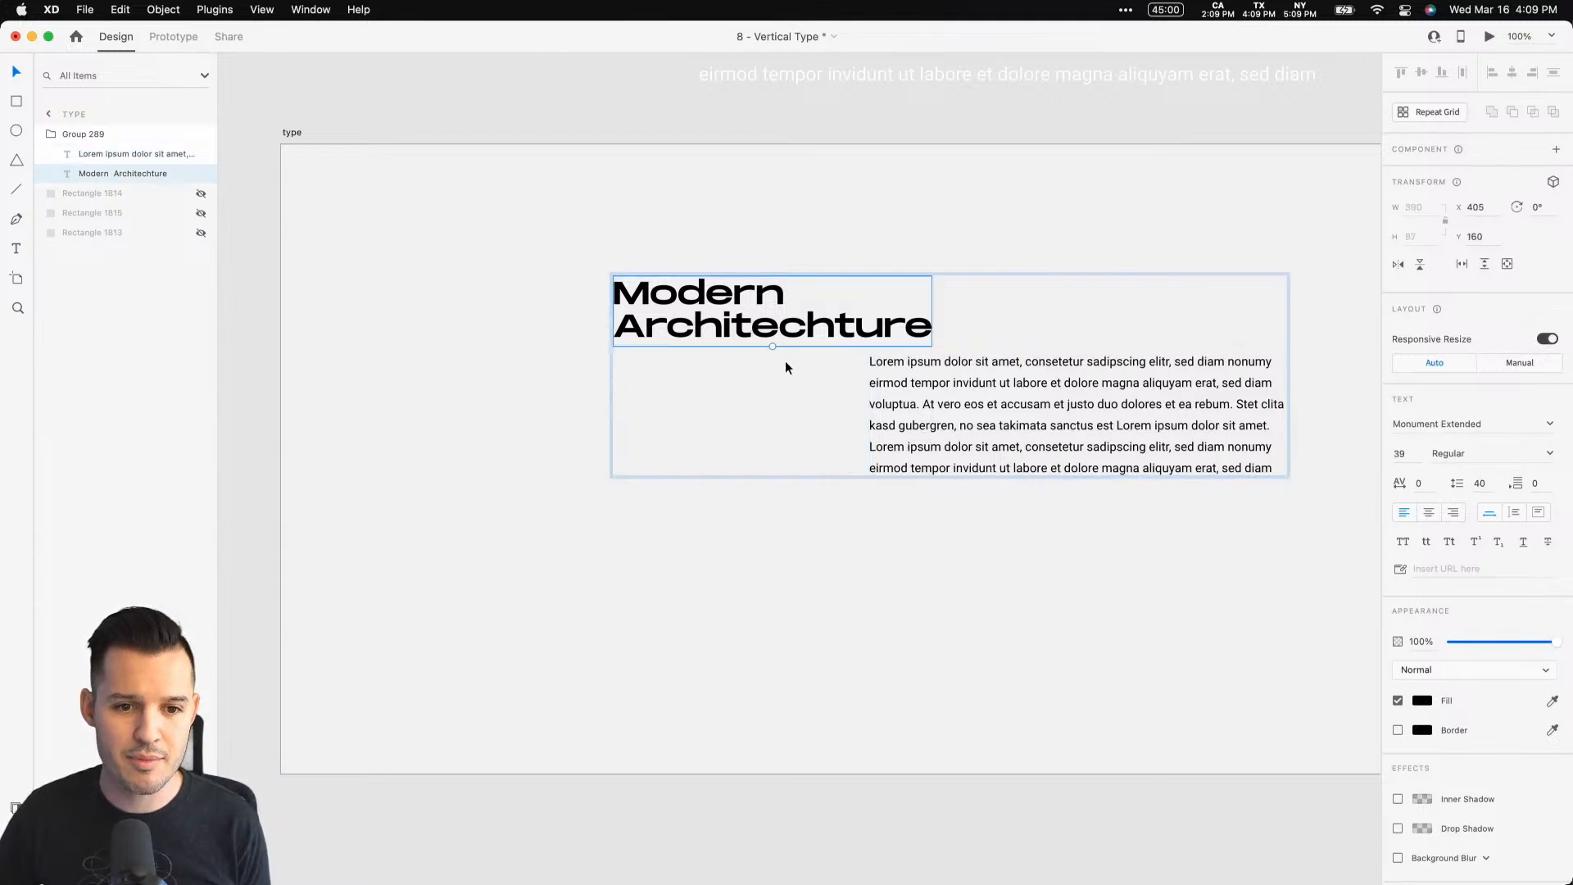
left_click(106, 154, "shift")
left_click_drag(105, 156, 88, 129)
left_click(889, 341)
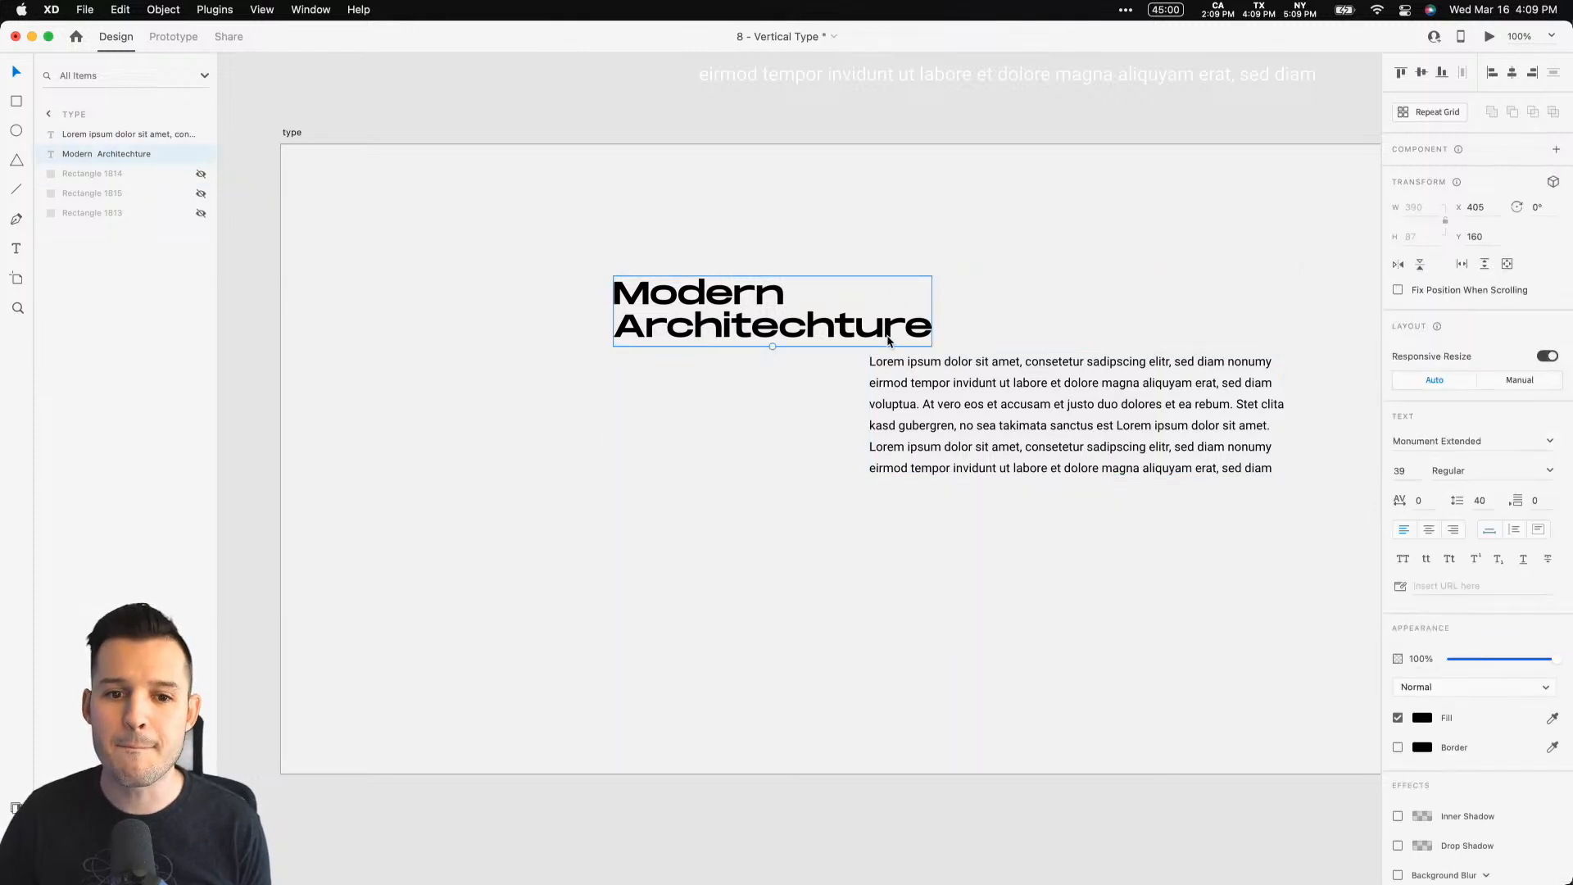
Step: Tilt the heading counterclockwise, rotate the paragraph 12°, and move the two texts far apart on the artboard
left_click_drag(775, 348, 820, 424)
left_click(1009, 423)
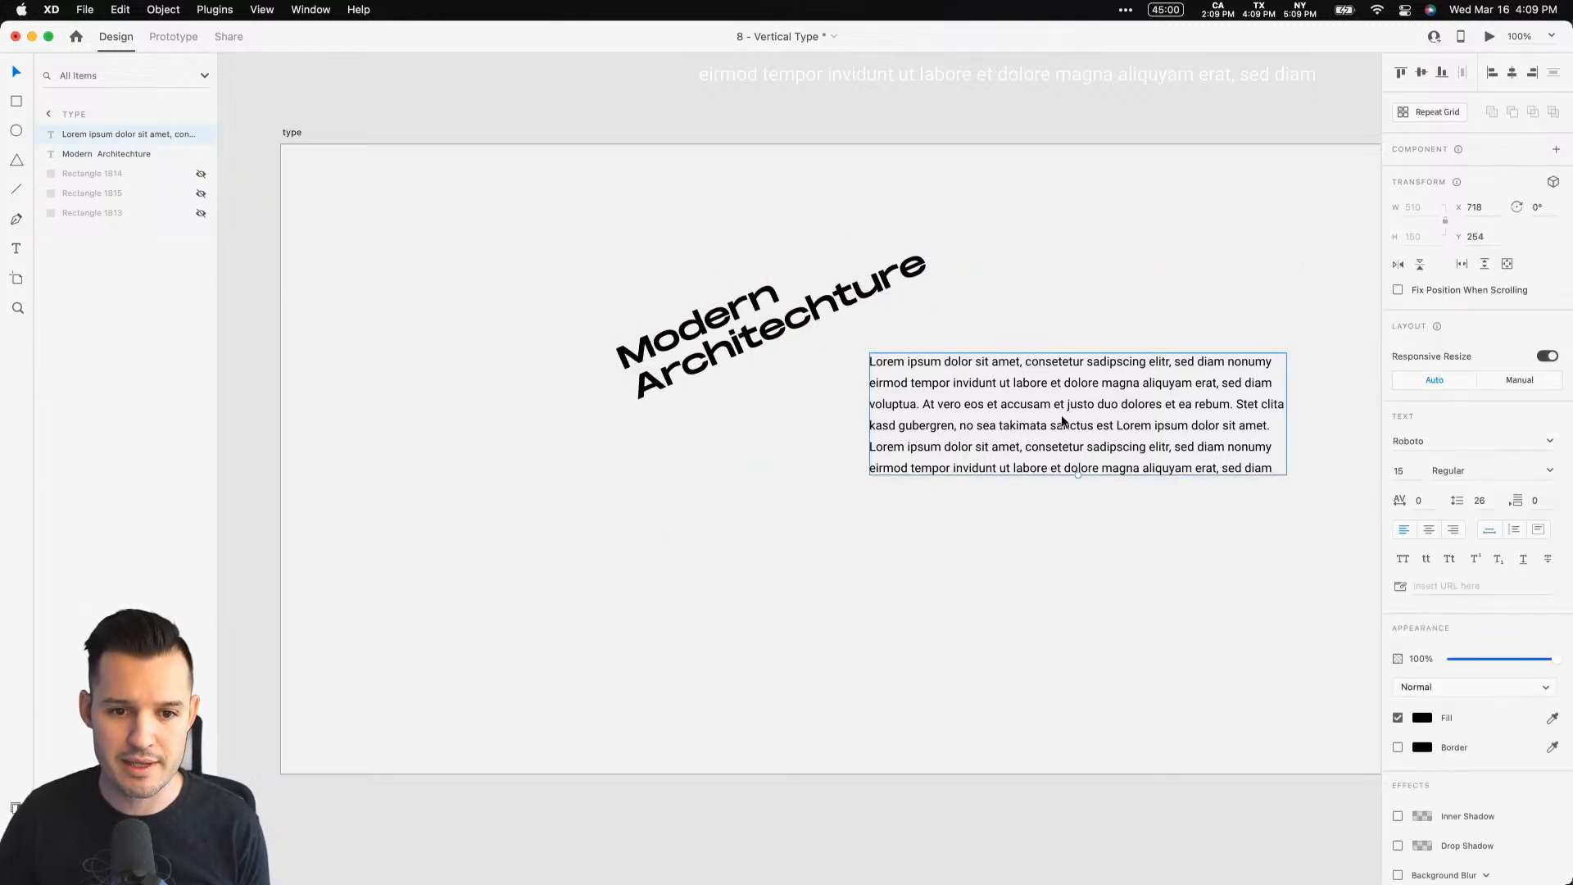
left_click_drag(1077, 481, 1064, 480)
left_click(887, 521)
left_click_drag(1005, 534, 994, 495)
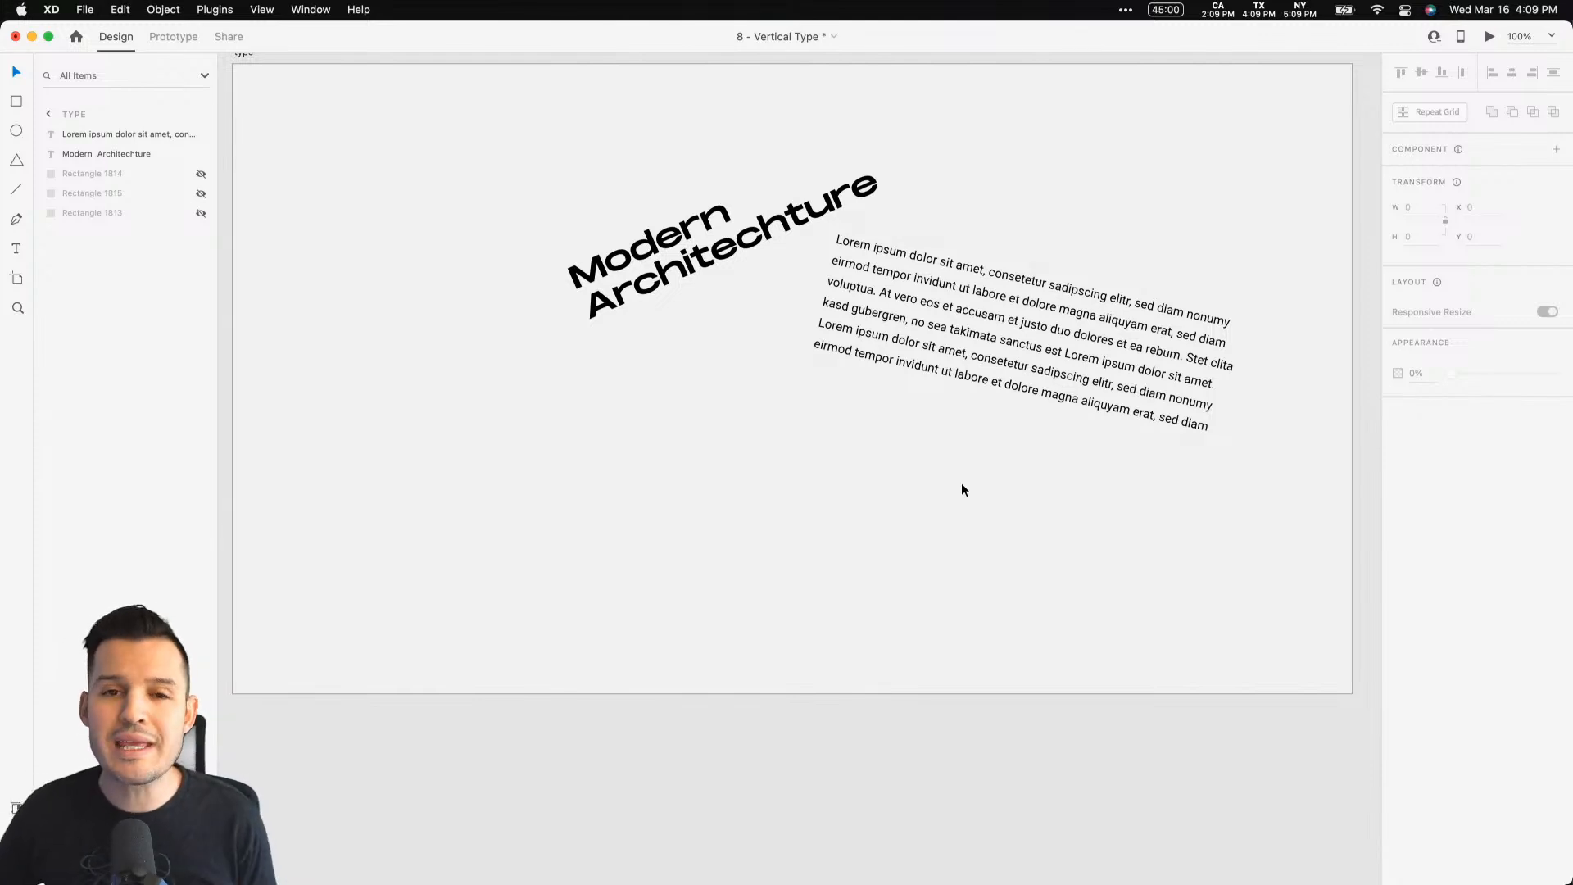
left_click_drag(610, 250, 384, 223)
left_click_drag(972, 351, 997, 524)
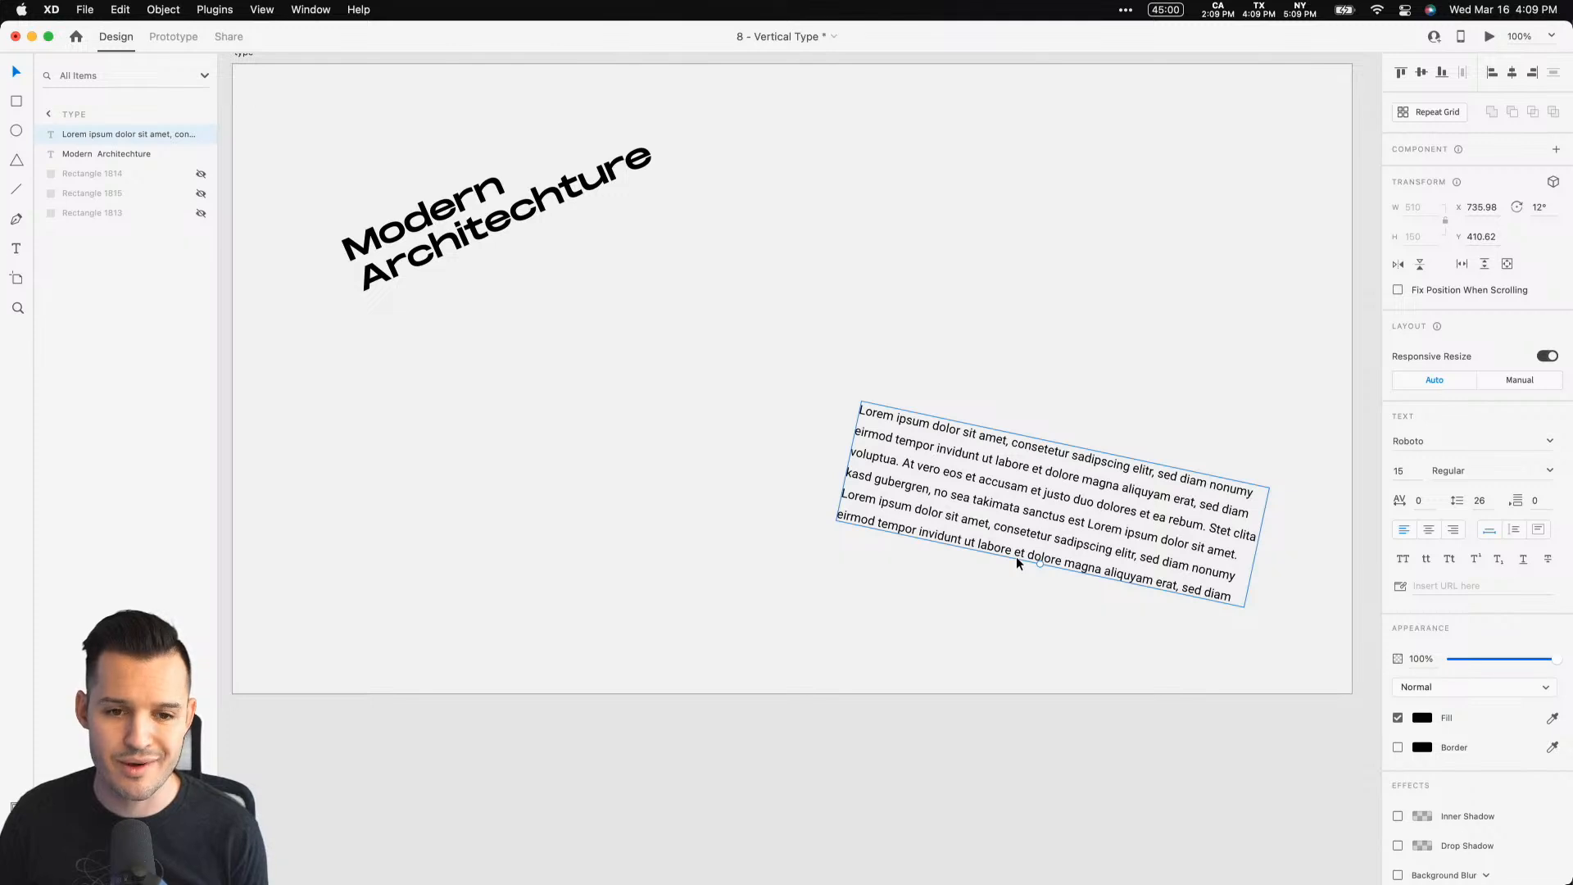
Step: Undo the text moves, rotations and ungrouping, back to the paragraph aligned beneath the heading
key("super+z")
key("super+z")
key("super+z")
key("super+z")
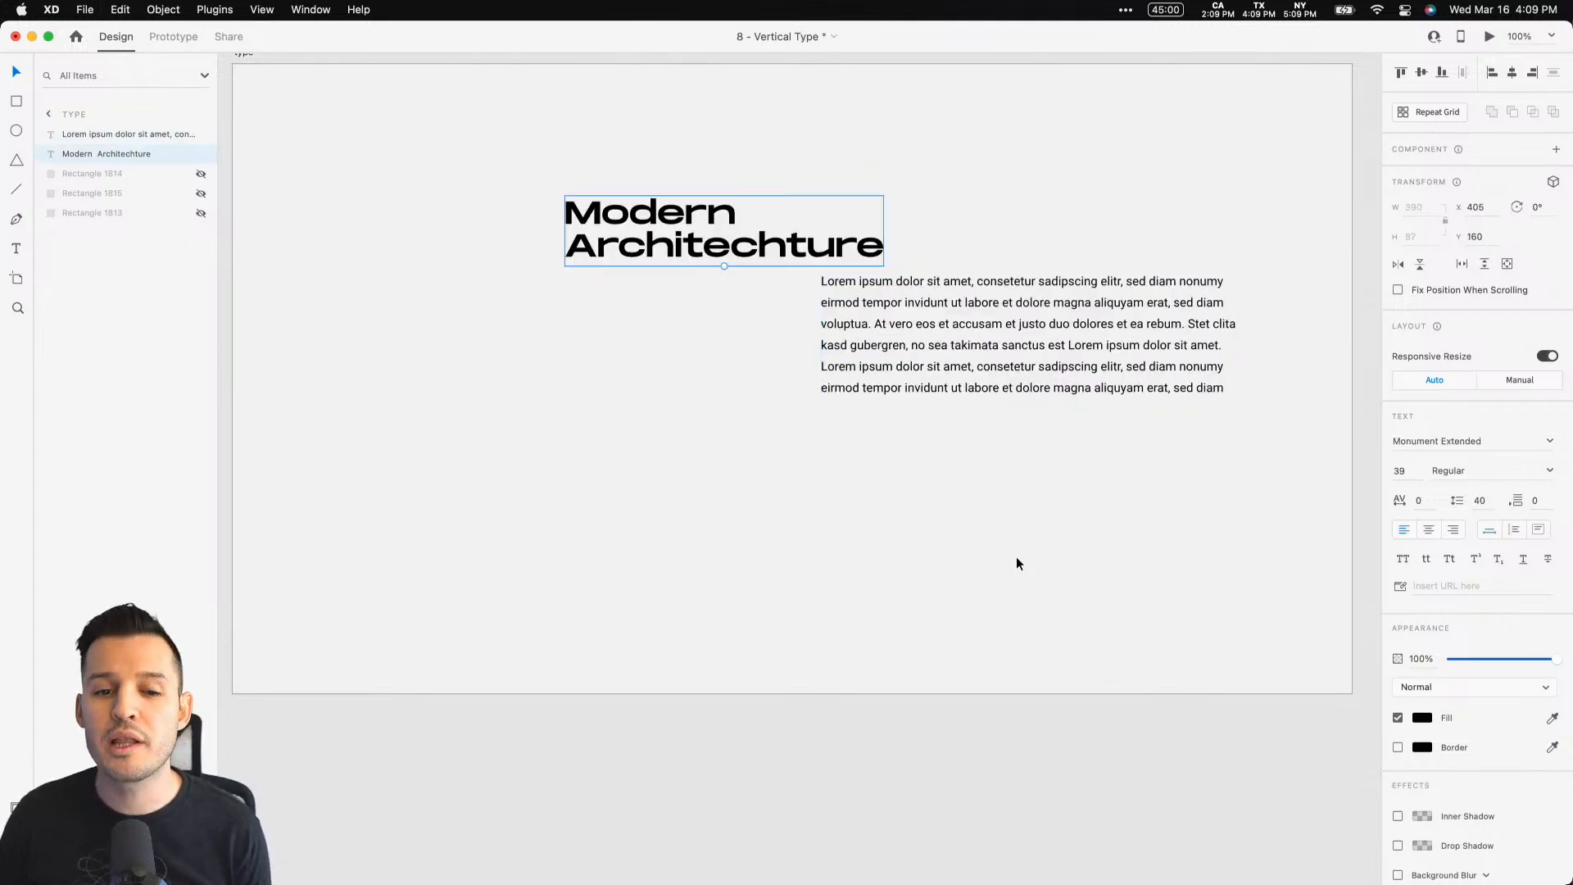
key("super+z")
key("super+z")
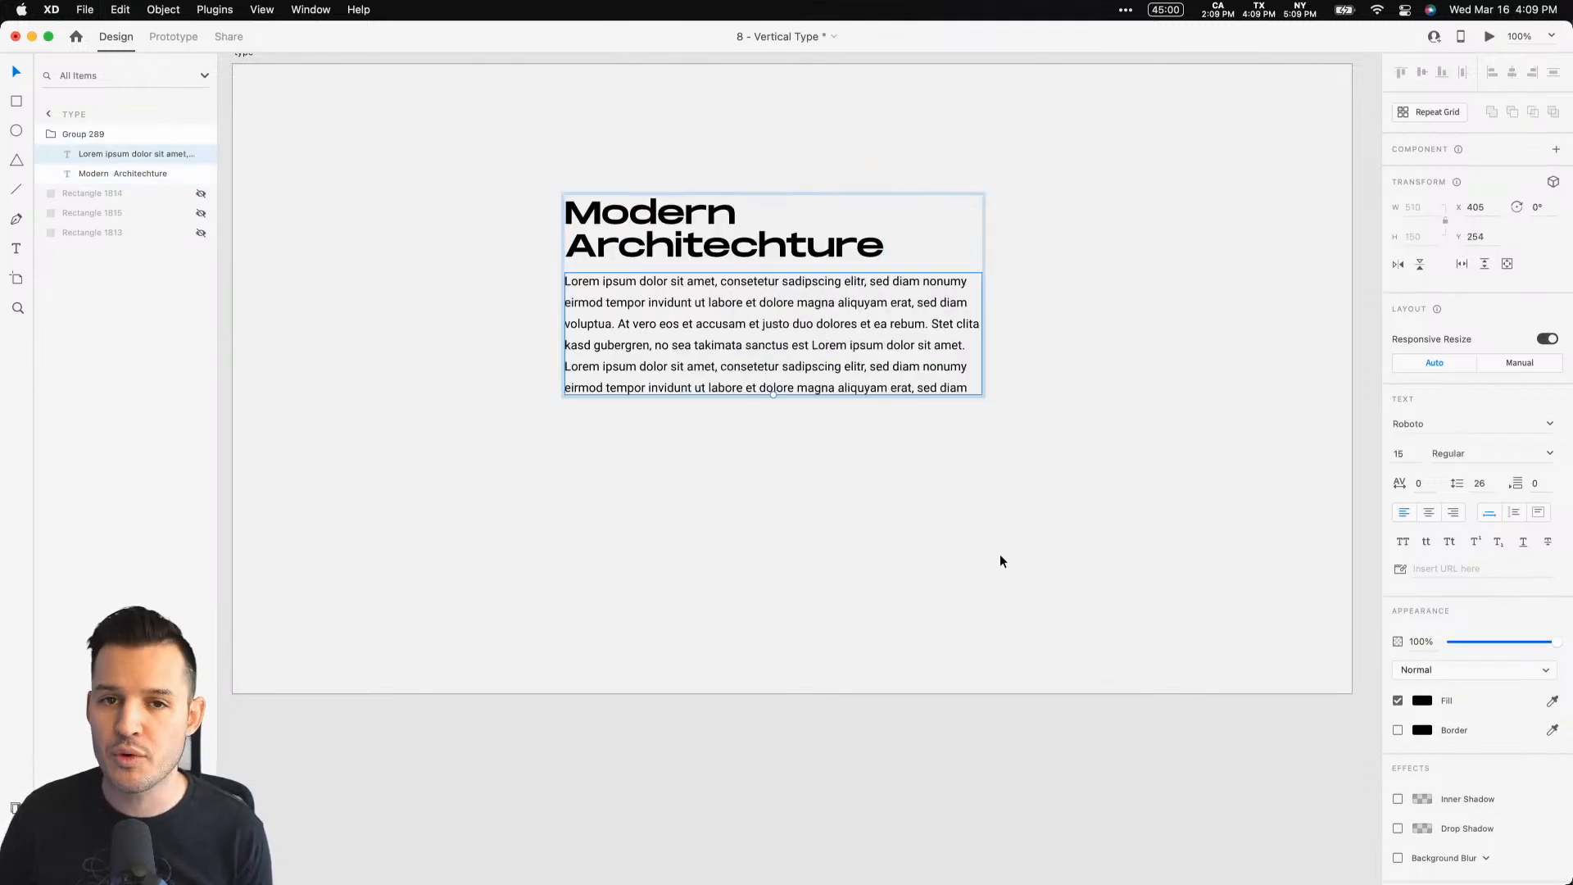
Step: Draw a tall, narrow rectangle about 111 by 549 beside the left edge of the heading and paragraph
left_click(981, 554)
key("z")
left_click_drag(420, 537, 739, 131)
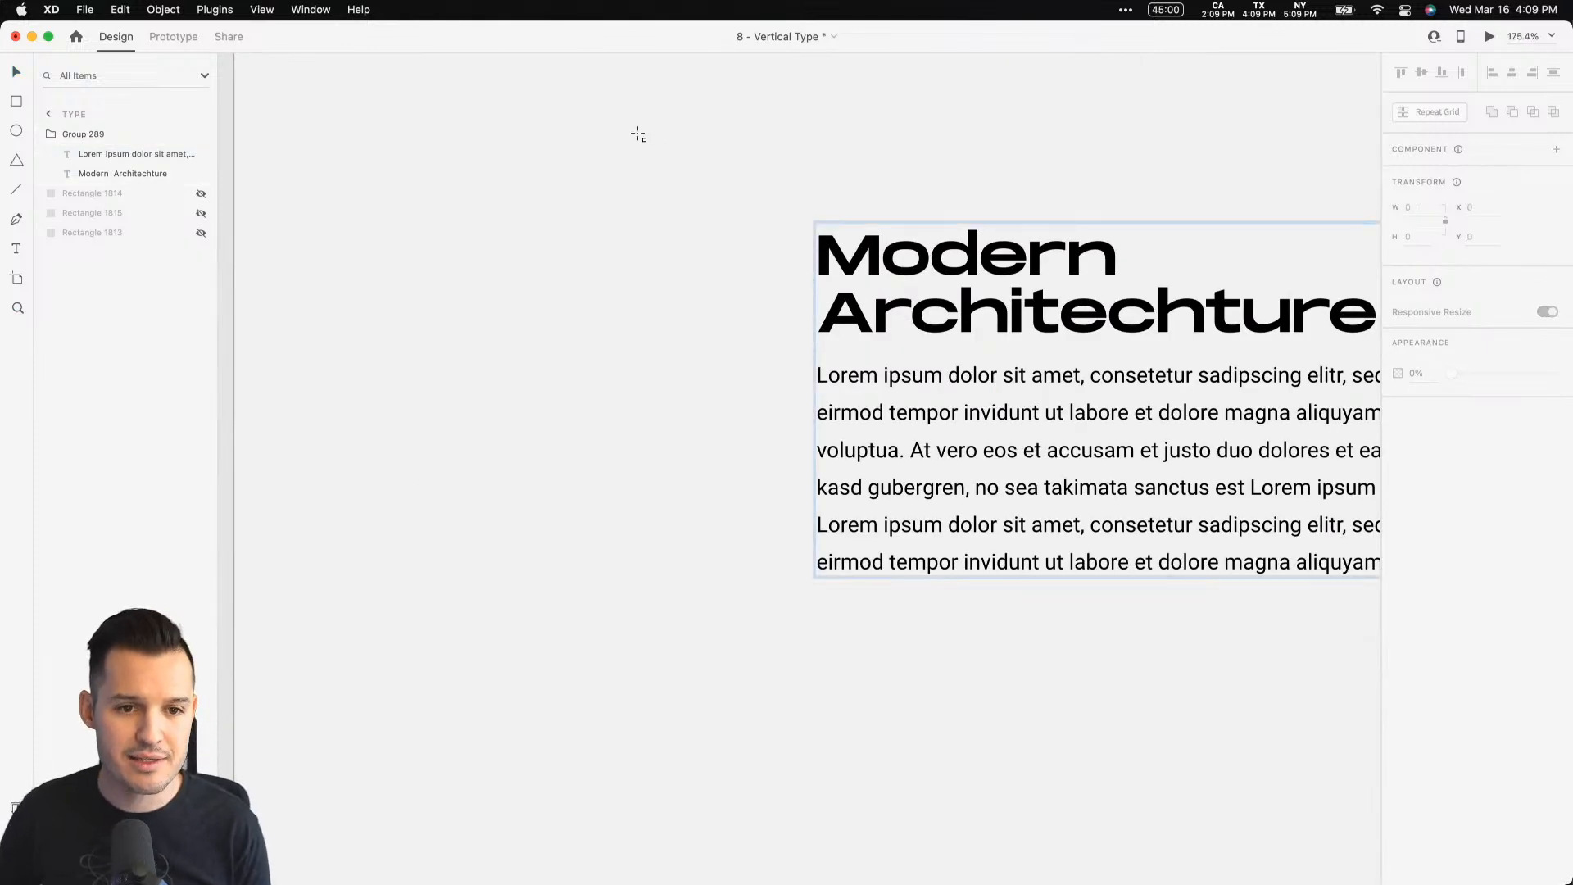
mouse_move(611, 90)
left_mouse_down()
mouse_move(794, 755)
mouse_move(771, 875)
left_mouse_up()
scroll(983, 705, "right", 3)
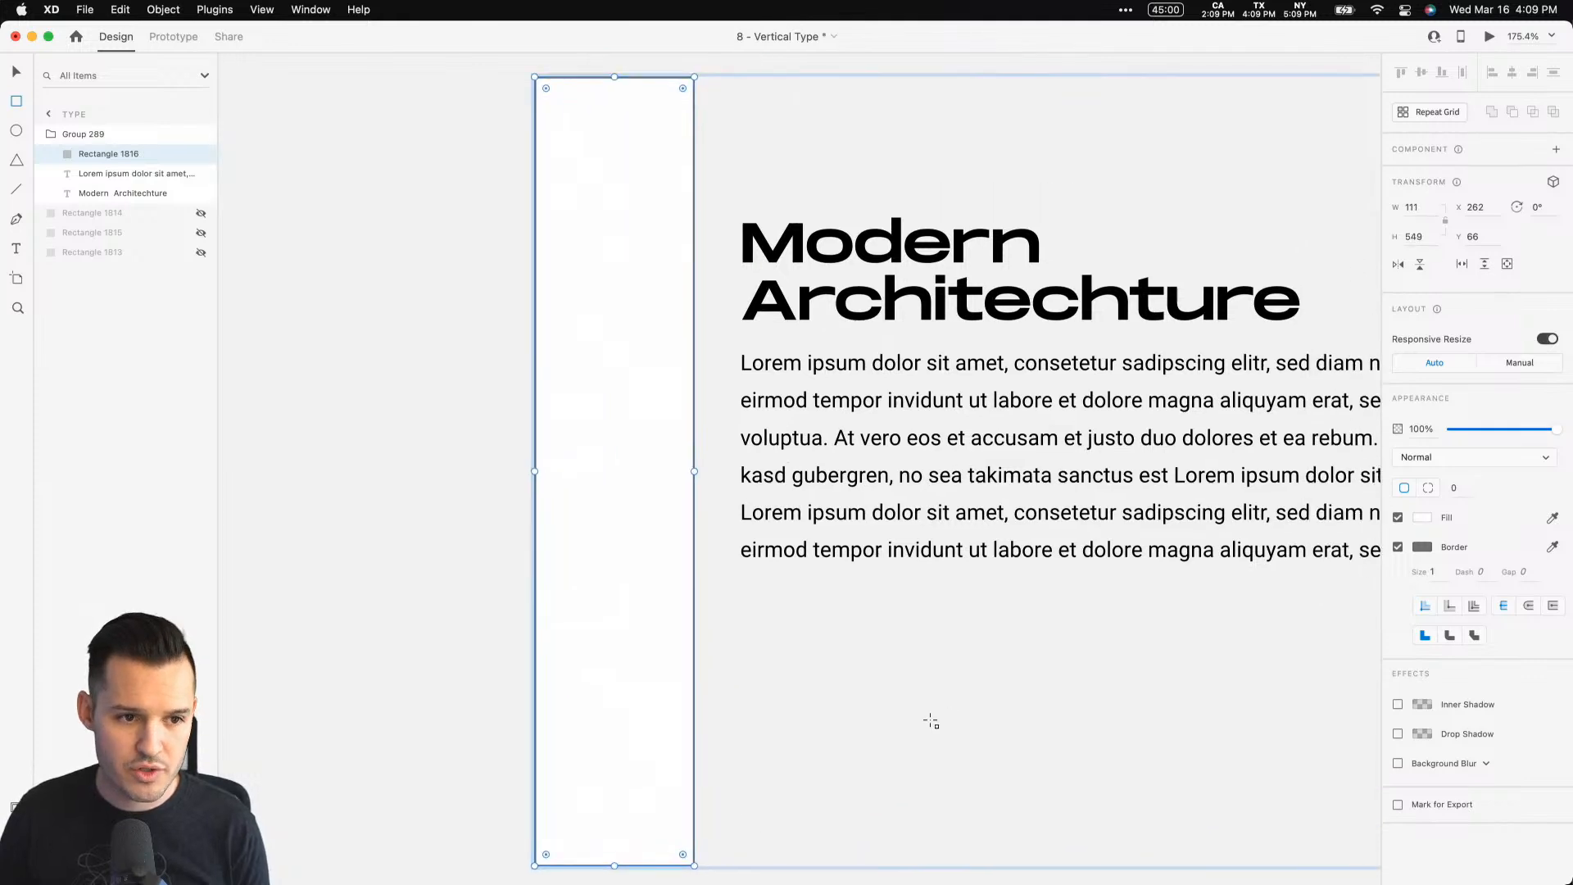
Step: Take the new rectangle and both texts out of the group and move the rectangle to X 230
left_click(123, 192, "shift")
left_click_drag(106, 153, 92, 129)
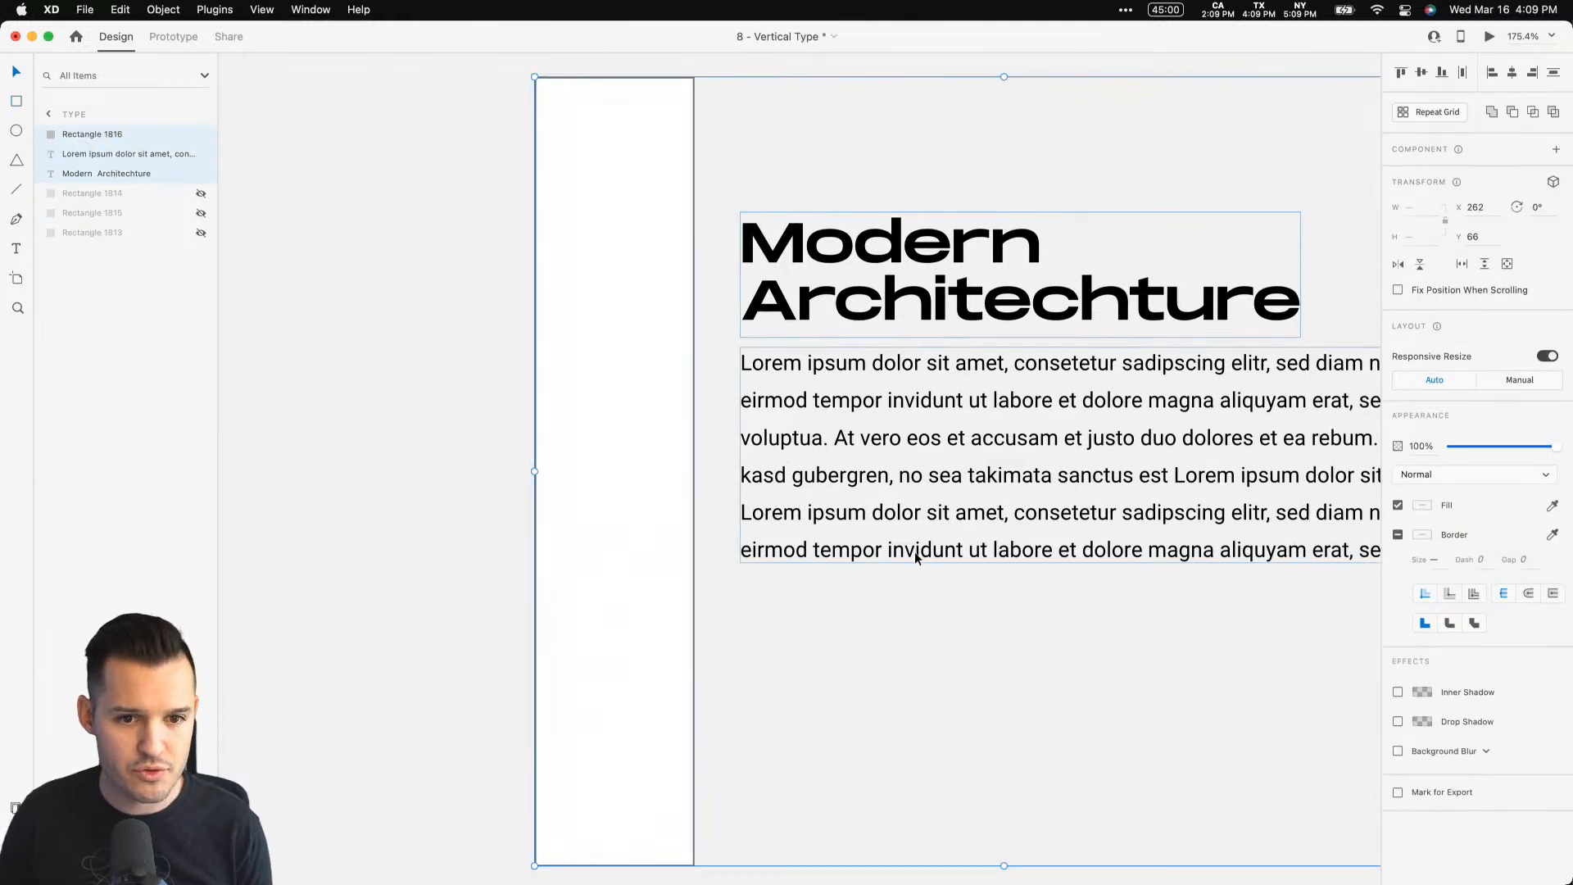
left_click(884, 612)
left_click(664, 506)
left_click_drag(663, 507, 445, 470)
key("super+minus")
key("super+plus")
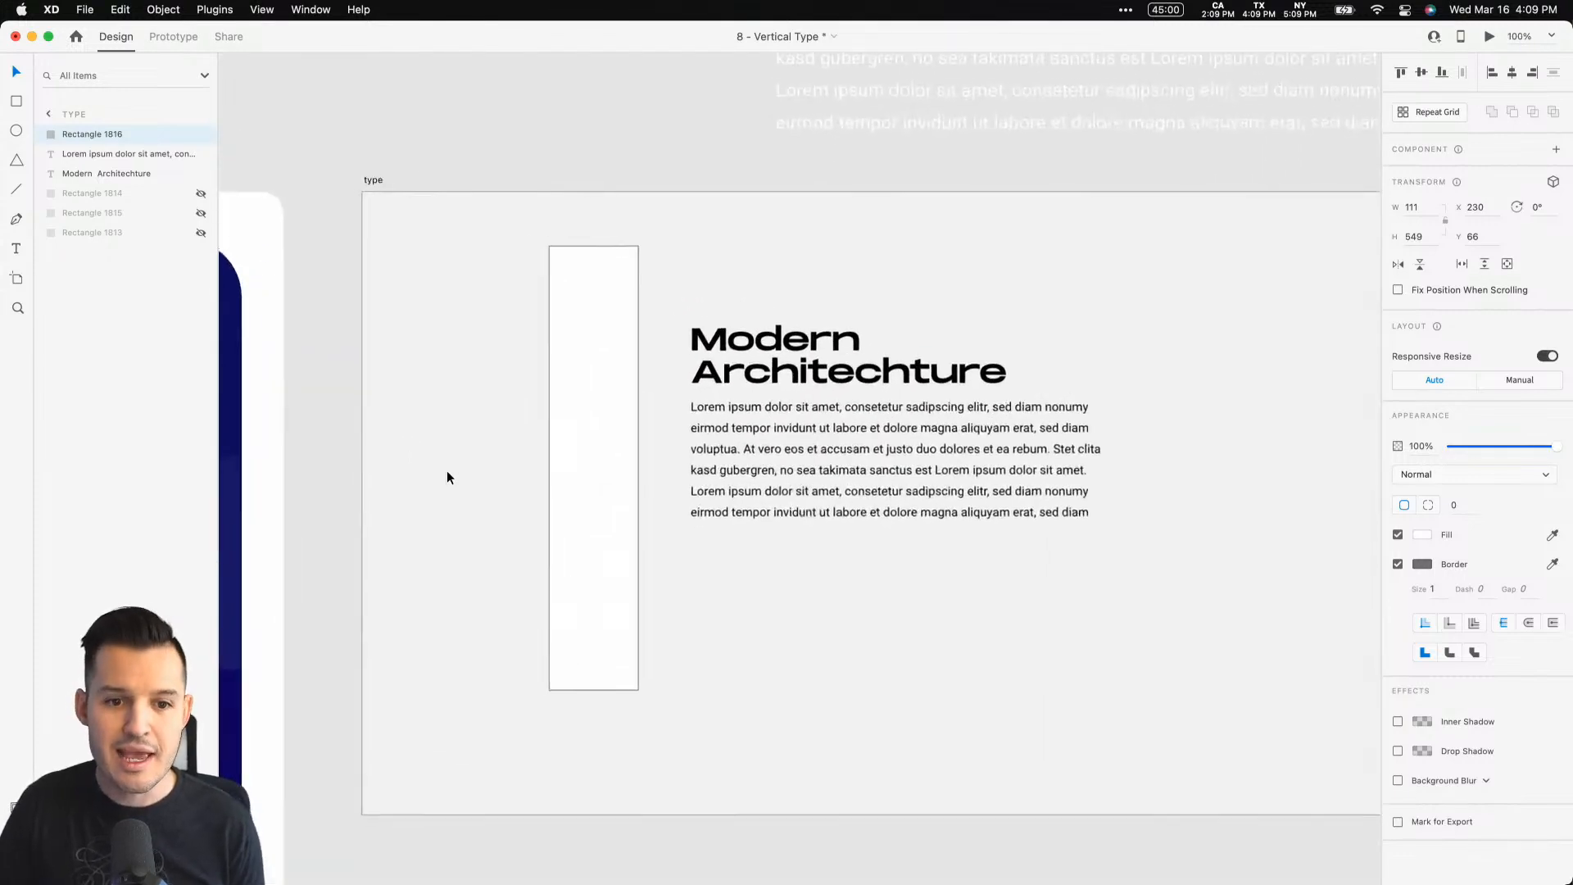
left_click_drag(868, 552, 790, 522)
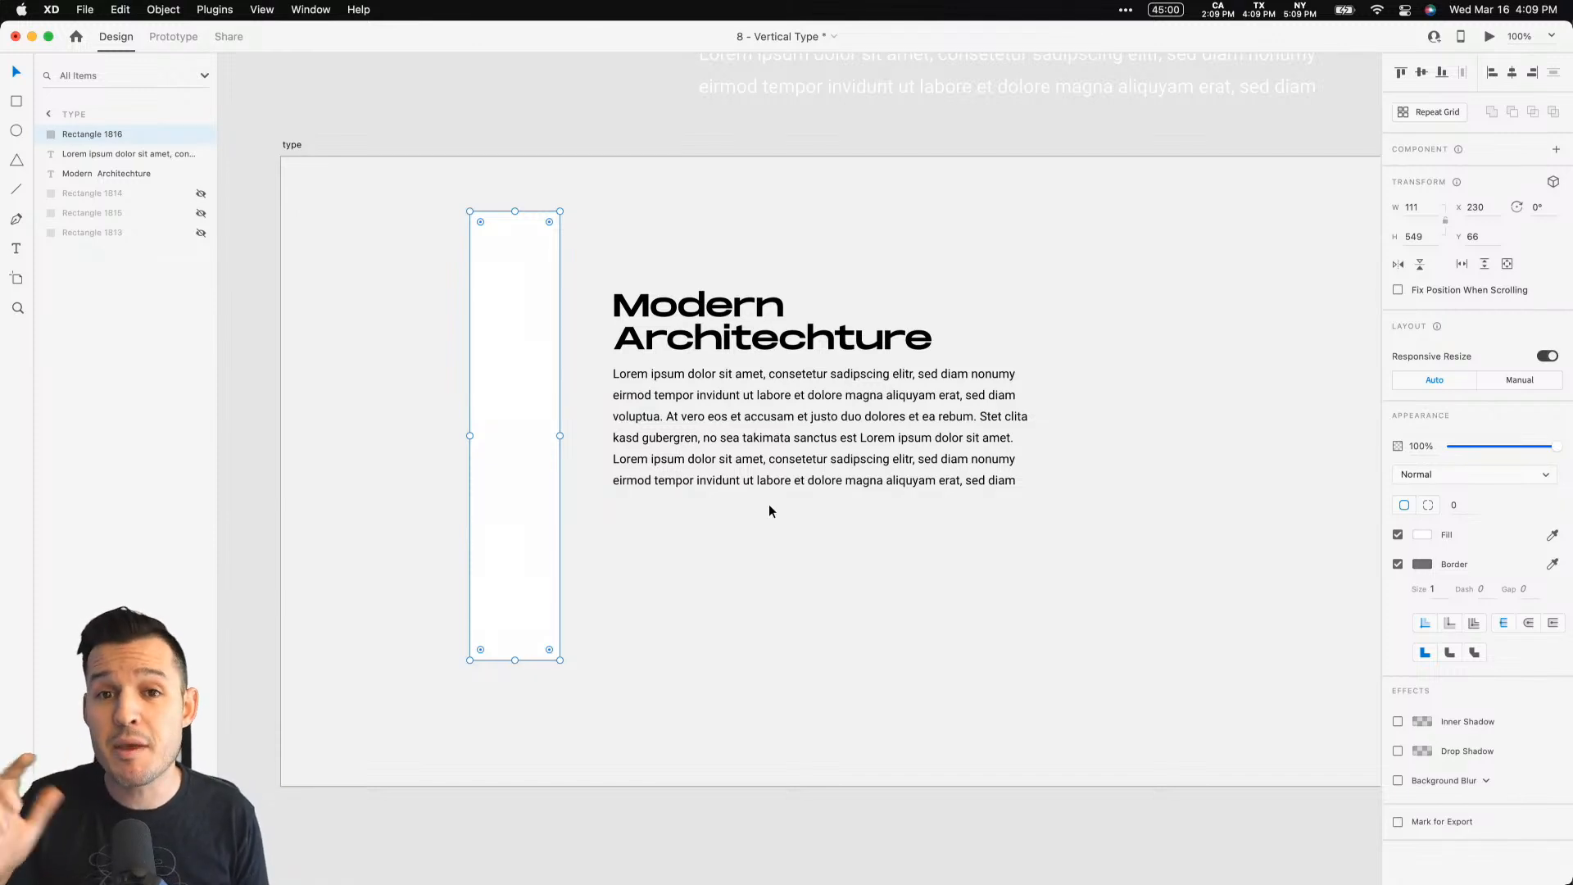
Step: Rotate the paragraph, heading and tall rectangle together to -30°
left_click(748, 449)
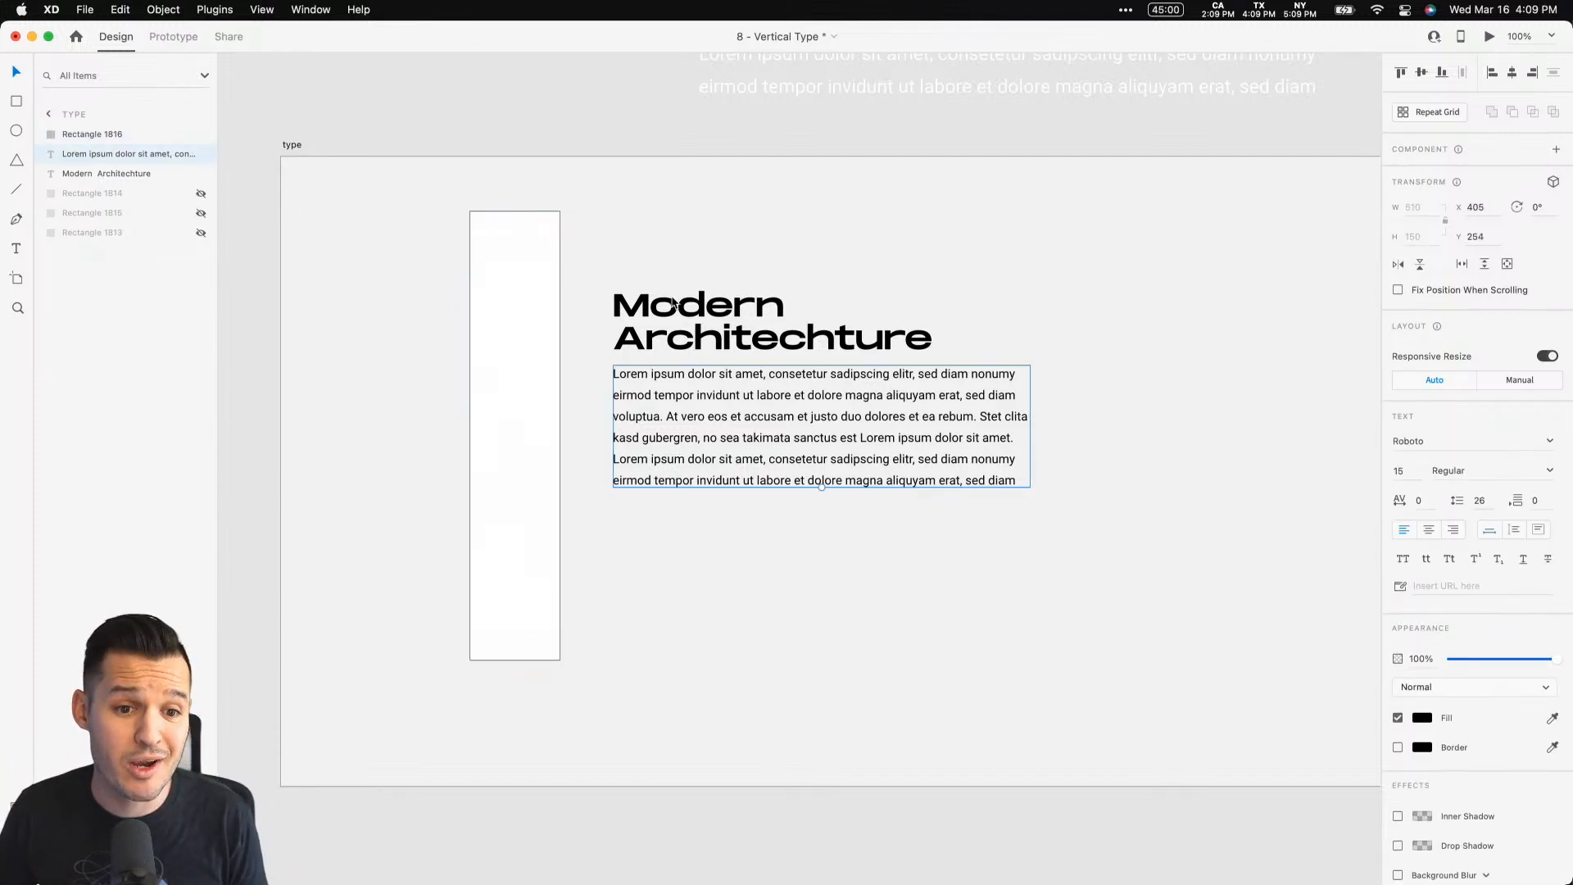
left_click(679, 320, "shift")
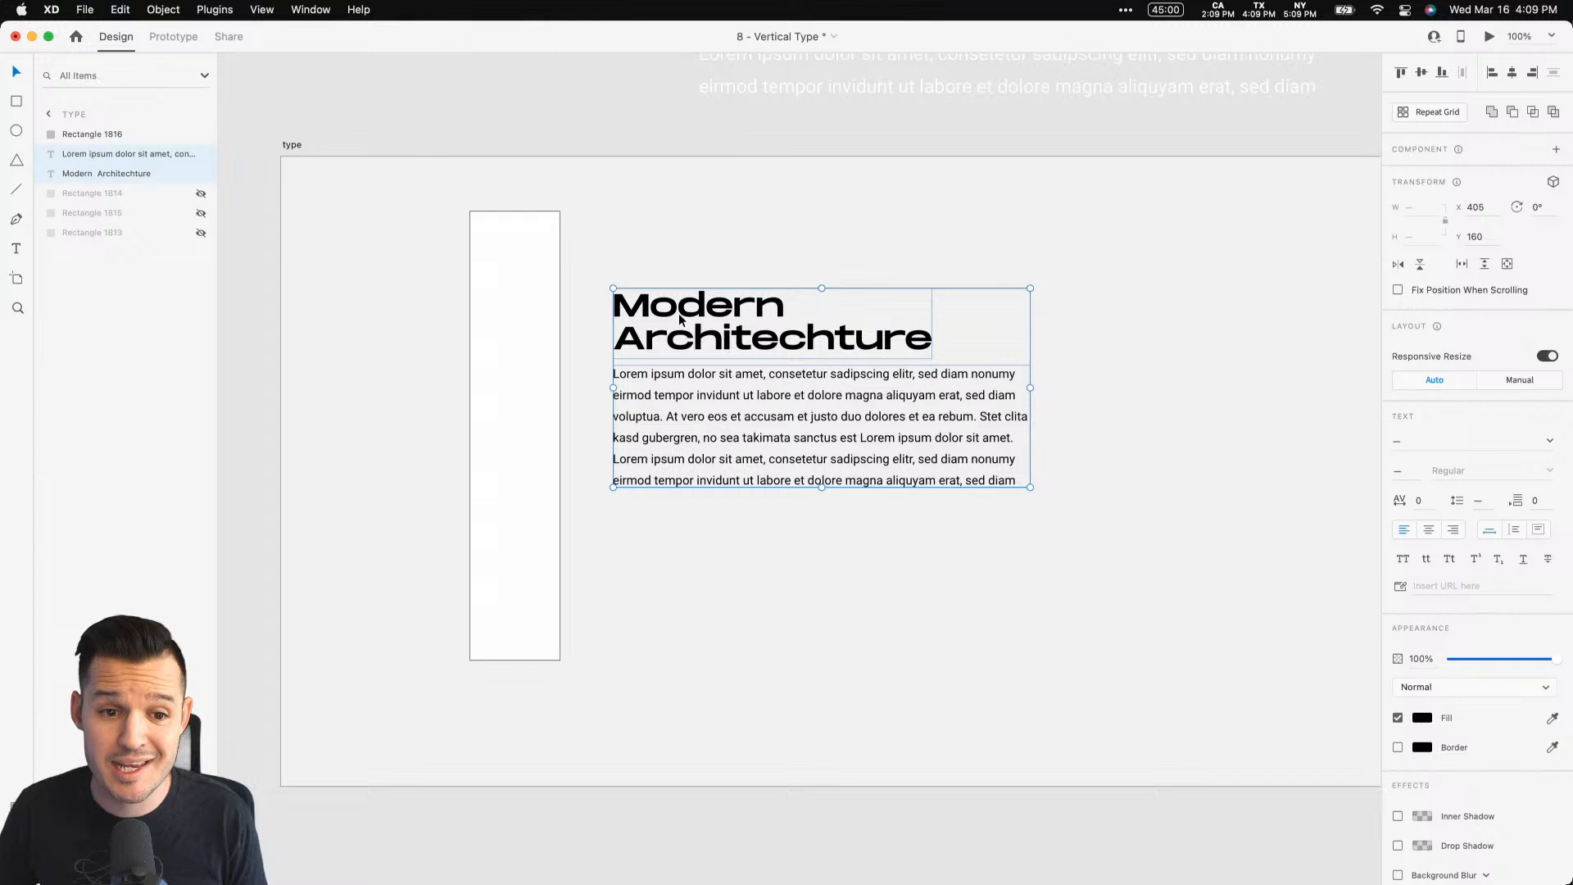
left_click(518, 335, "shift")
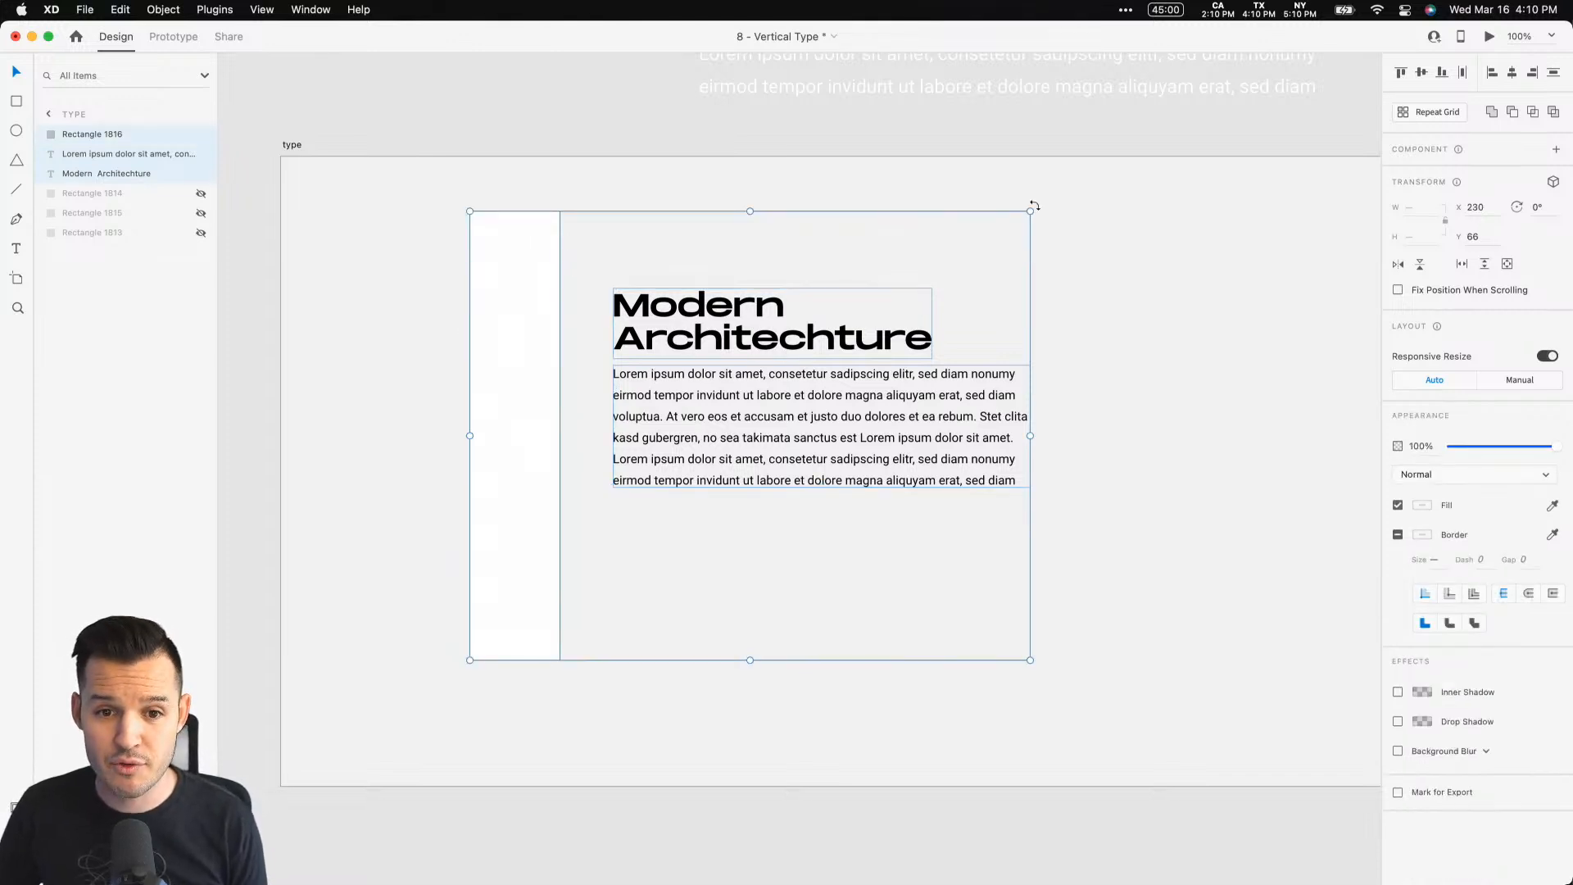
left_click_drag(1034, 208, 828, 148)
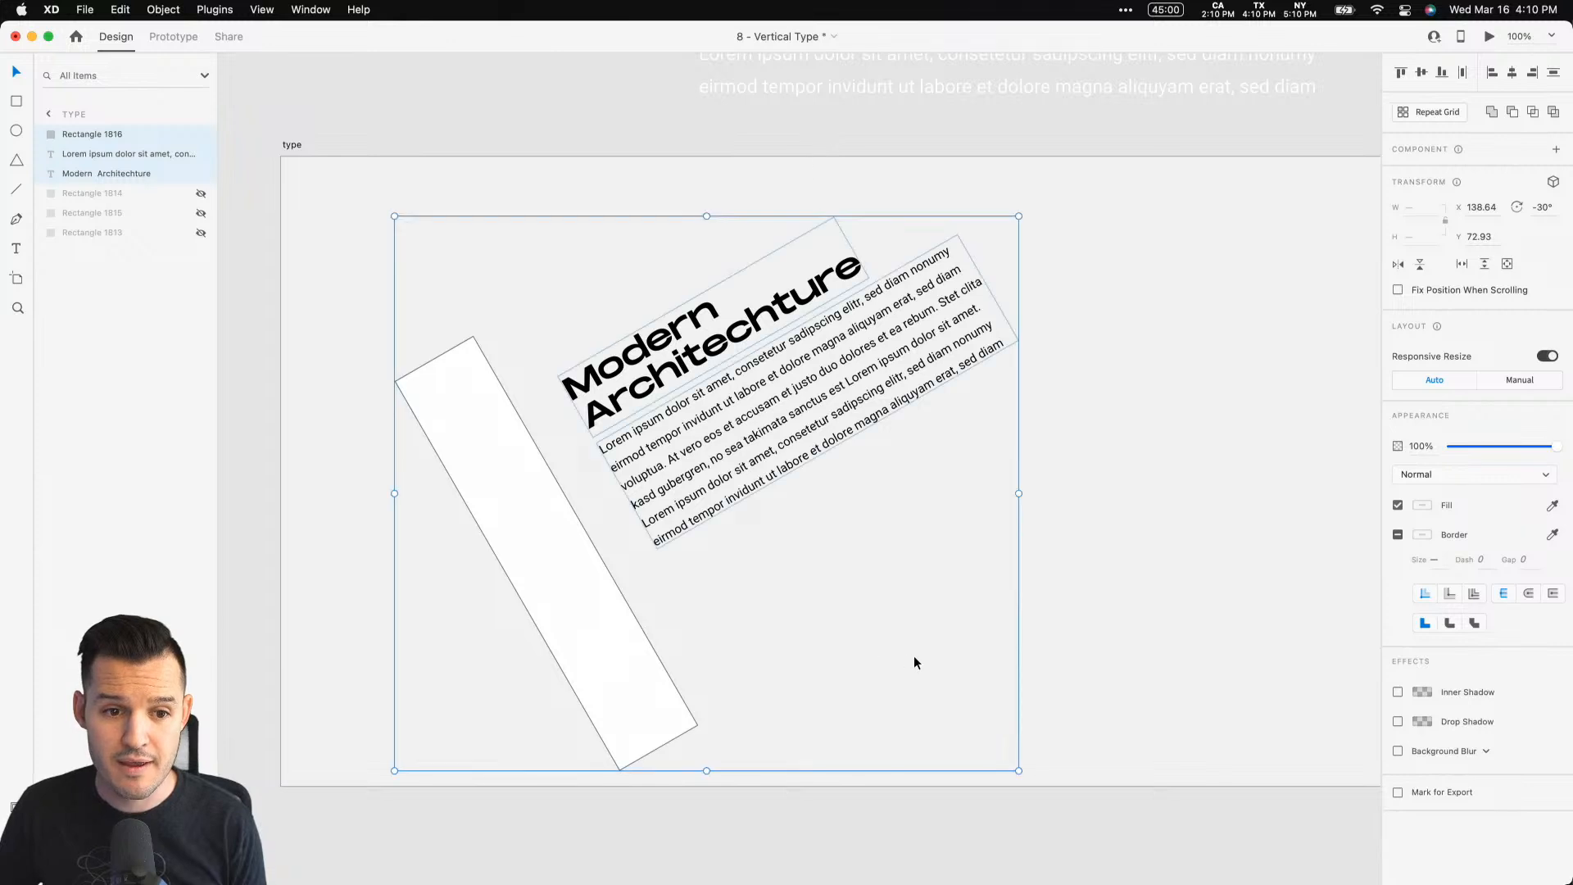
Step: Hide the tilted white rectangle so that only the angled heading and paragraph show
left_click(564, 602)
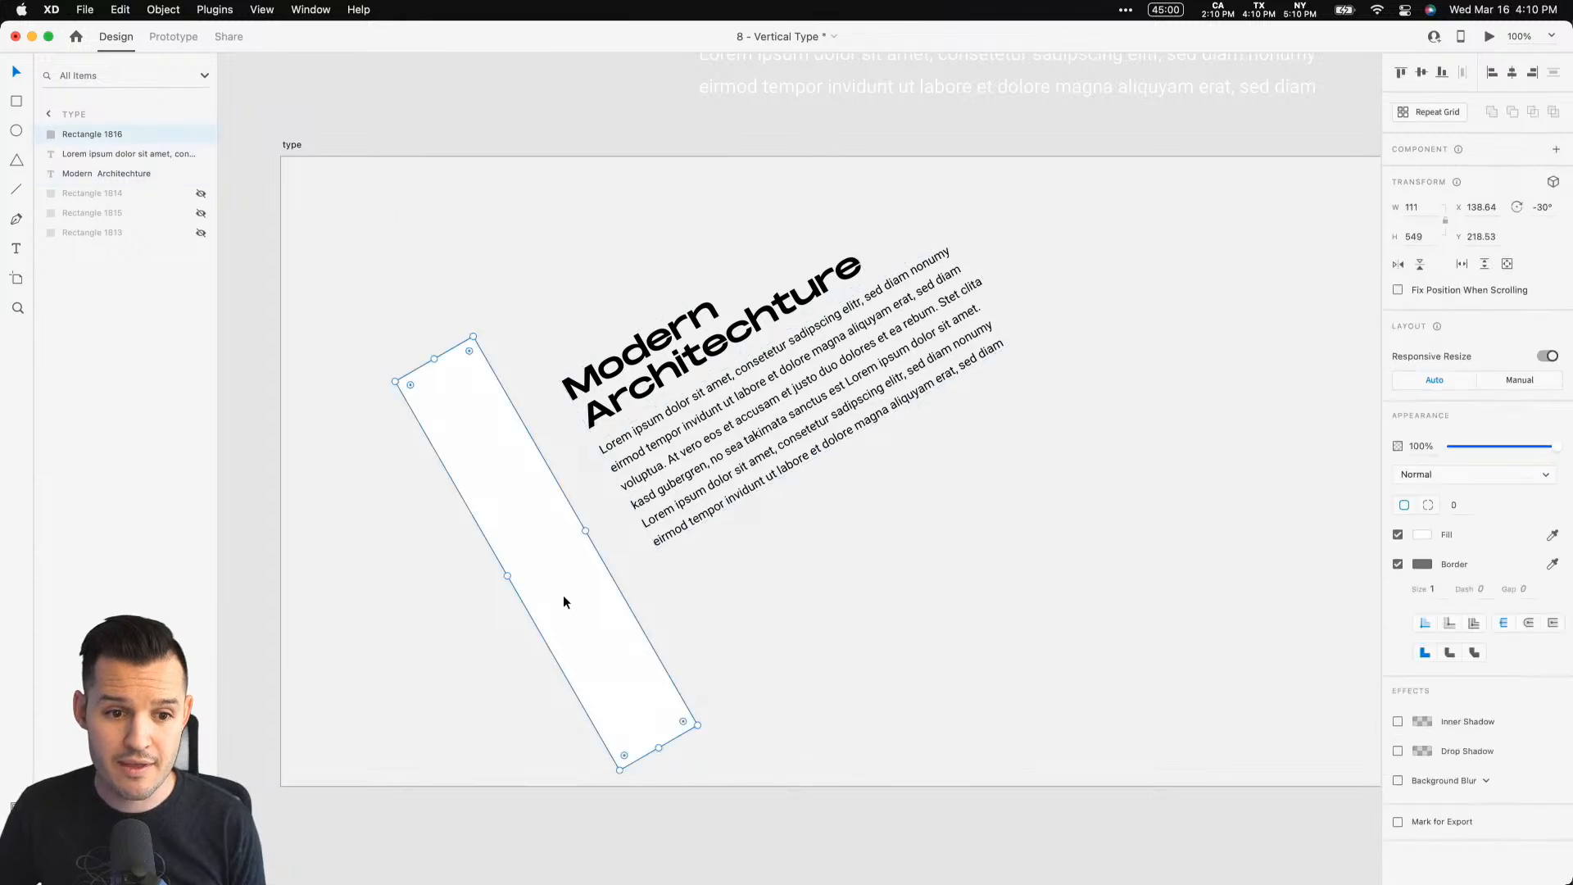
left_click(201, 136)
left_click(893, 694)
left_click_drag(1018, 585, 960, 569)
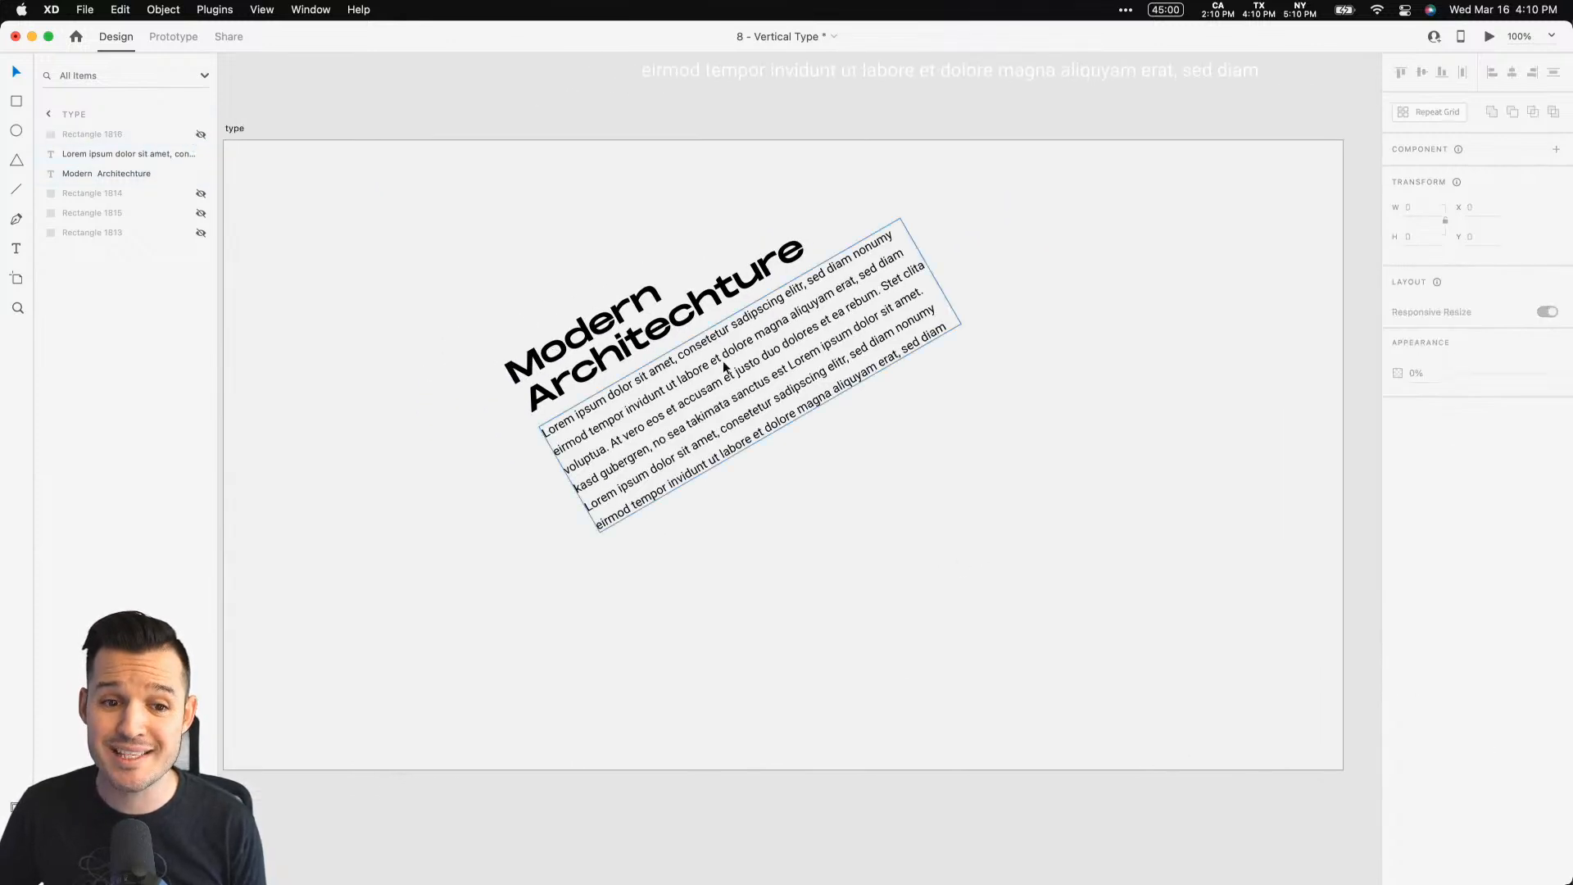
Step: Move the angled heading and paragraph together to the artboard's left side and place a copy of both on the right
left_click(725, 368)
left_click(627, 336, "shift")
left_click_drag(560, 344, 306, 376)
left_click_drag(471, 407, 1019, 396)
Step: Try tilting the copied paragraph clockwise so that its angle conflicts with the copied heading
left_click(1057, 416)
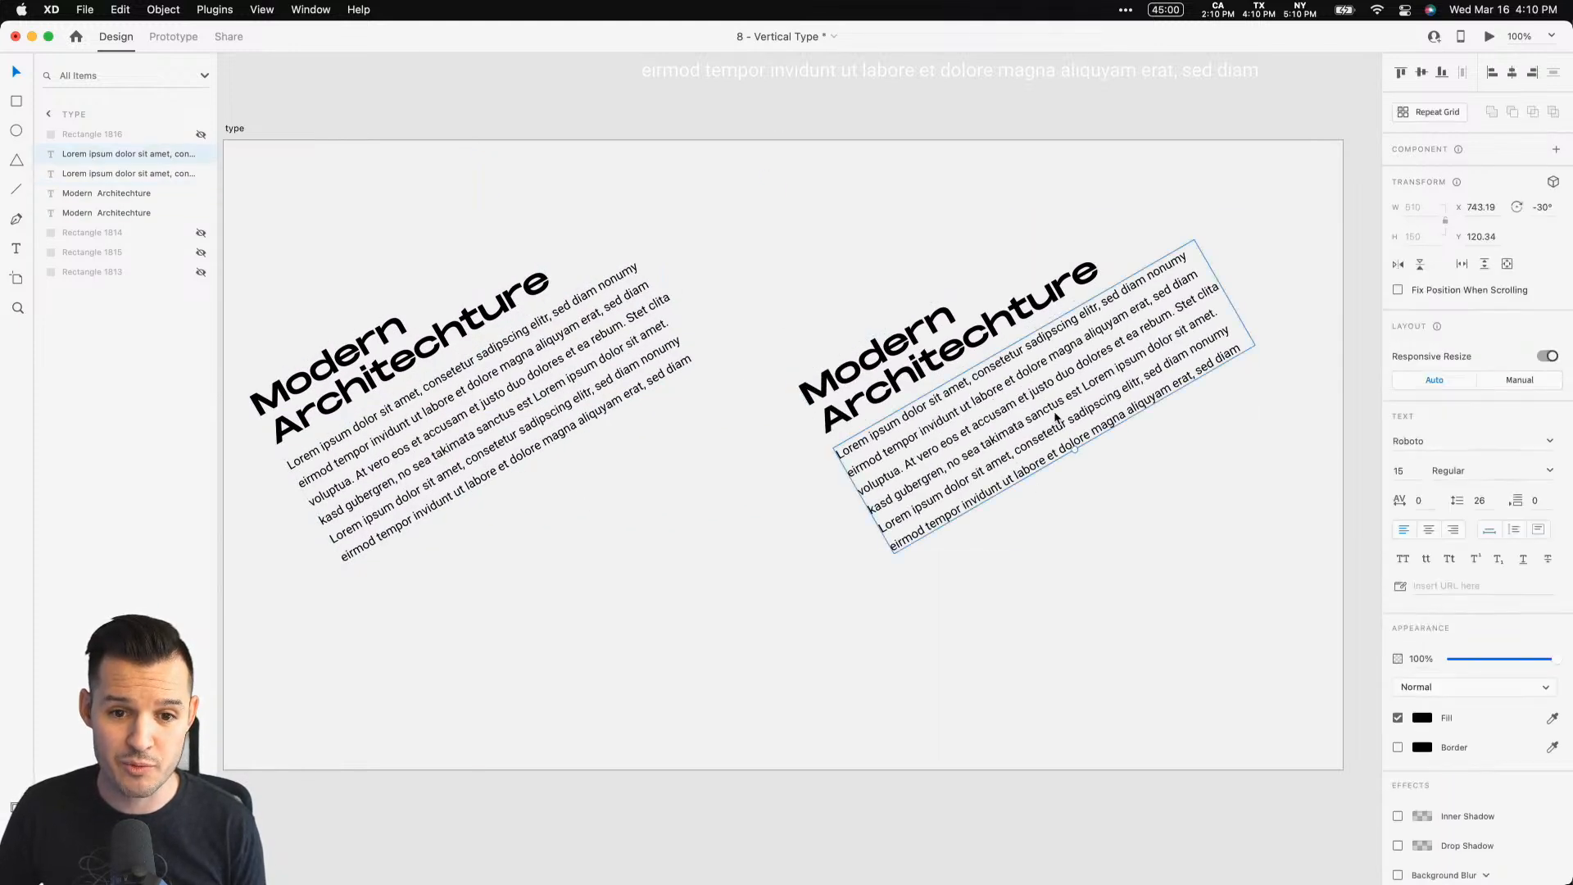
left_click_drag(1077, 451, 1128, 511)
left_click(809, 653)
left_click_drag(810, 652, 876, 622)
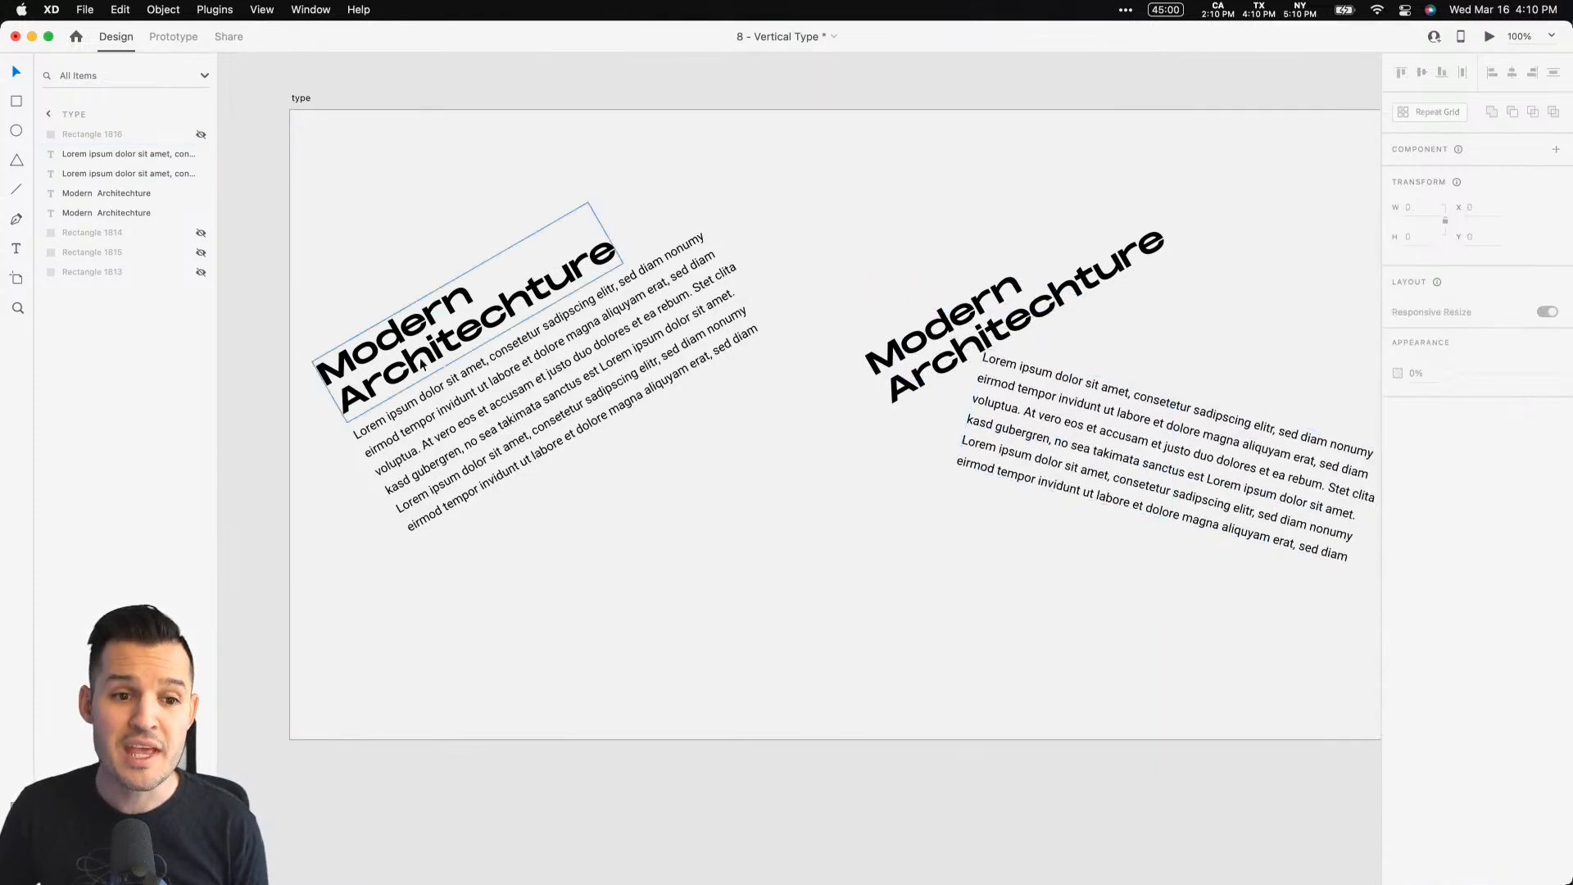
Step: Delete the copied heading and paragraph with the mismatched angles
left_click(1017, 428)
left_click(960, 350, "shift")
key("Delete")
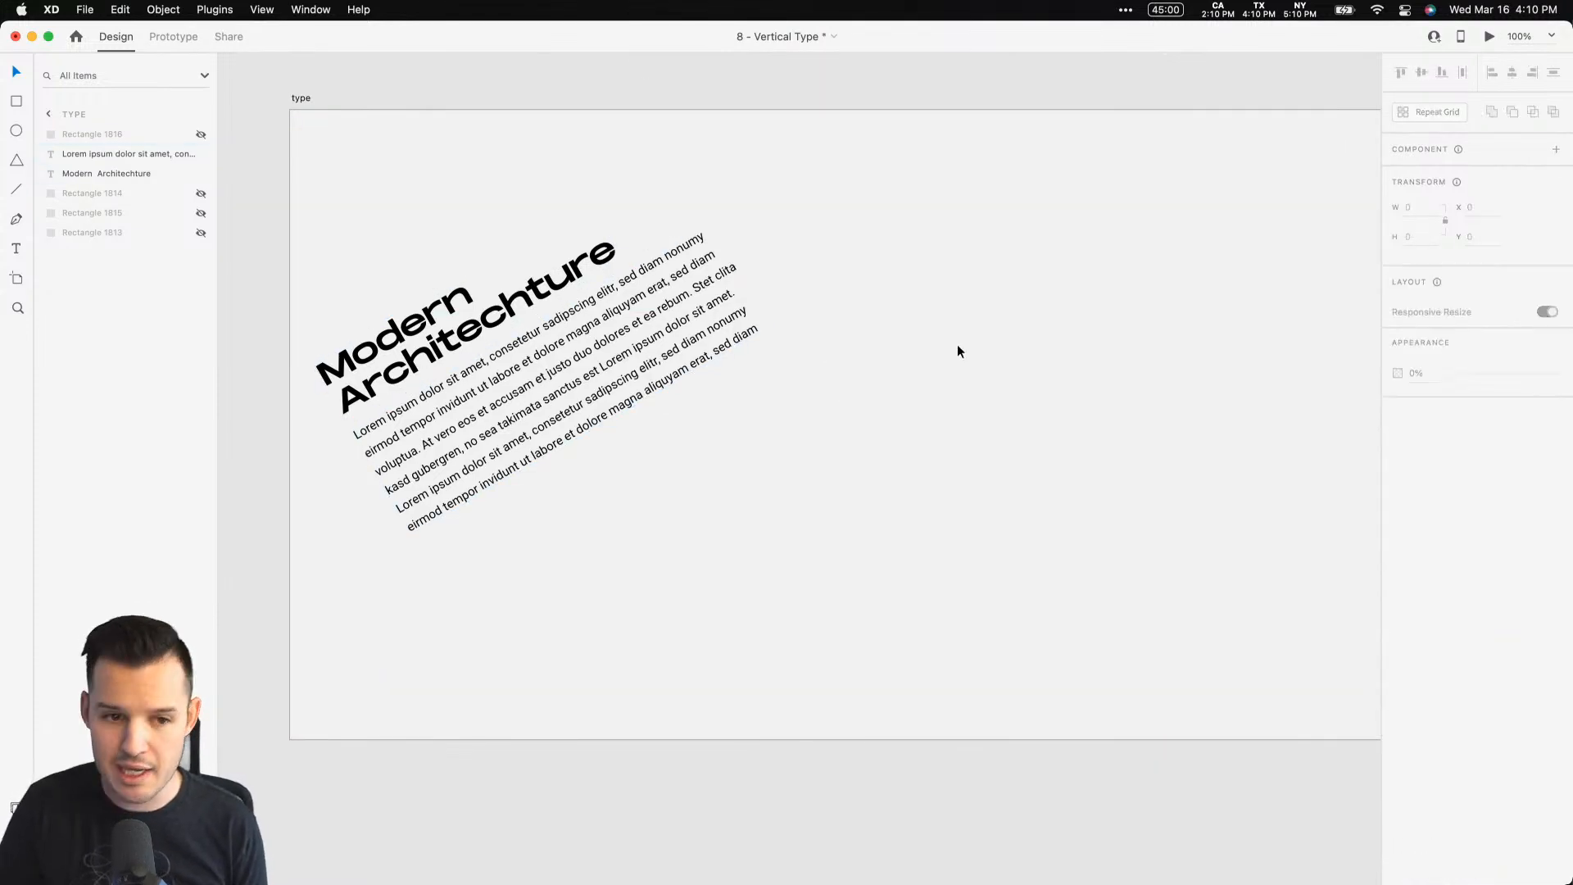
scroll(965, 351, "down", 3)
left_click_drag(964, 323, 971, 363)
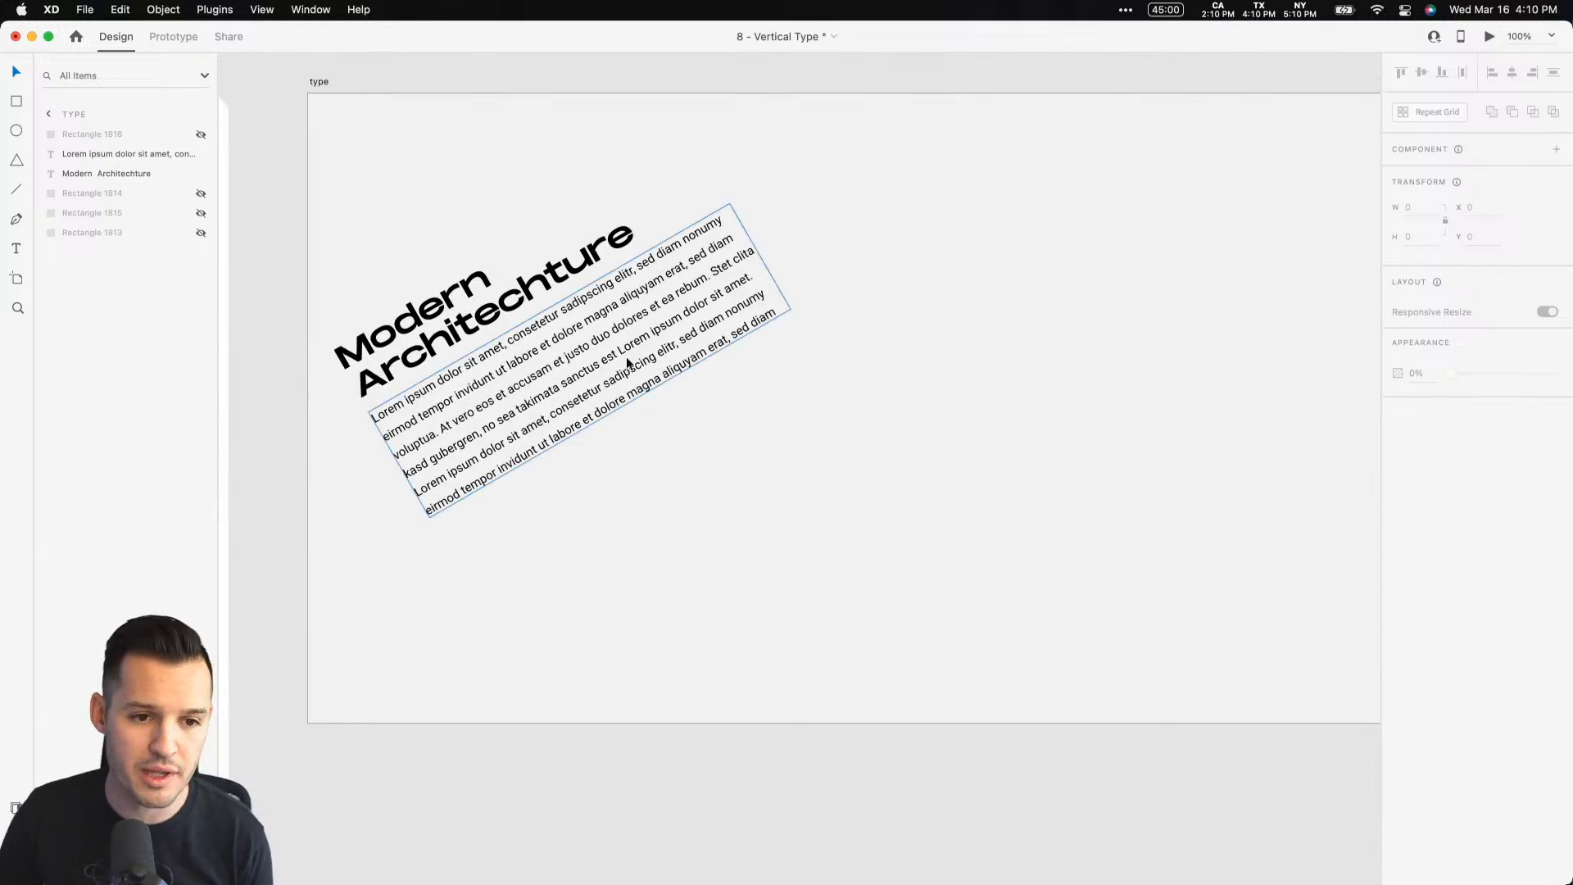
Step: Try moving the remaining angled heading and paragraph together to a lower position on the artboard
left_click(628, 362)
left_click(454, 326, "shift")
left_click_drag(454, 326, 562, 455)
left_click(820, 499)
left_click(583, 329)
left_click(459, 263, "shift")
Step: Undo the recent moves, copies, rectangle hiding and -30° rotation, back to the upright heading, paragraph and white rectangle
key("super+z")
key("super+z")
key("super+z")
key("super+z")
key("super+z")
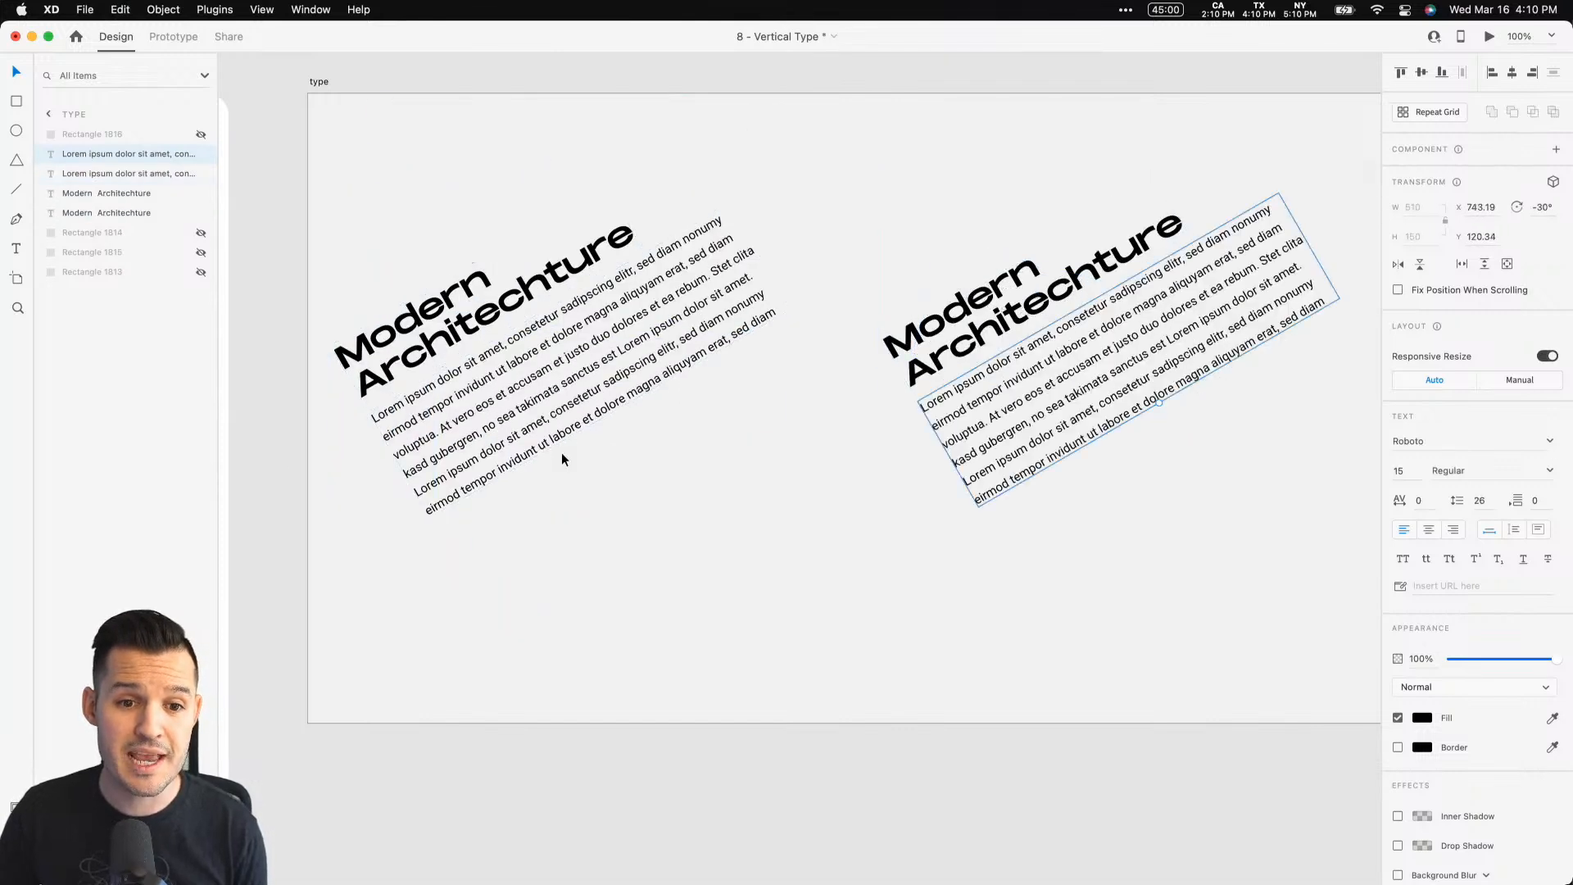
key("super+z")
key("super+z")
key("super+z")
key("super+z")
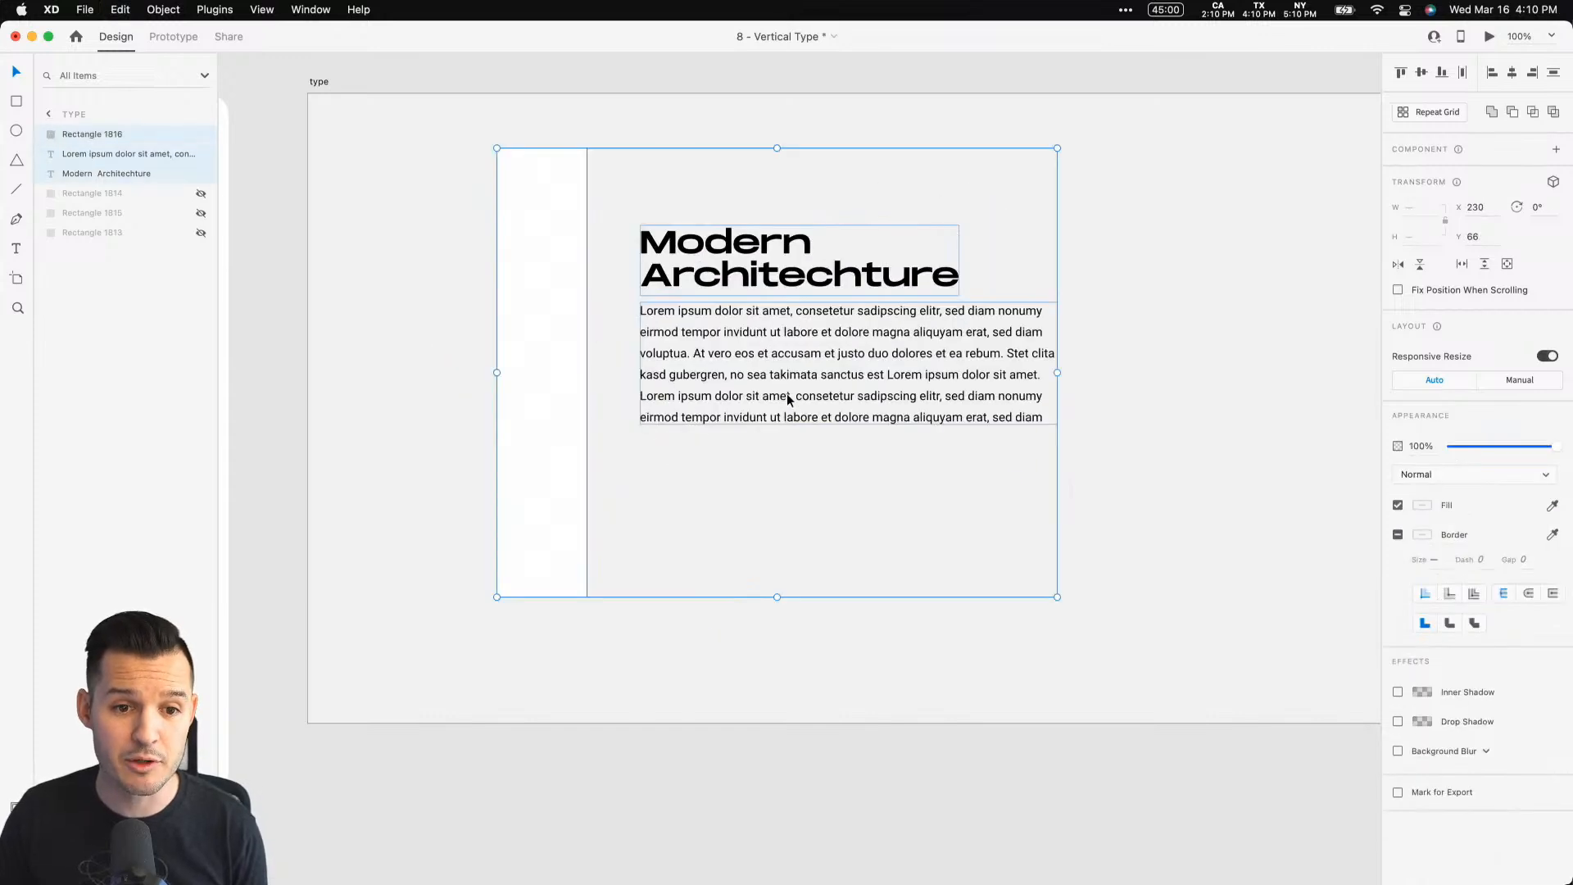
Step: Arrange two stacked copies of the heading and paragraph, one above the other, beside the tall white rectangle
left_click(1193, 382)
left_click(843, 372)
left_click(766, 277, "shift")
left_click_drag(766, 277, 998, 437)
left_click(1154, 536)
Step: Move the rectangle and both heading and paragraph pairs together to X 54
scroll(1147, 534, "right", 2)
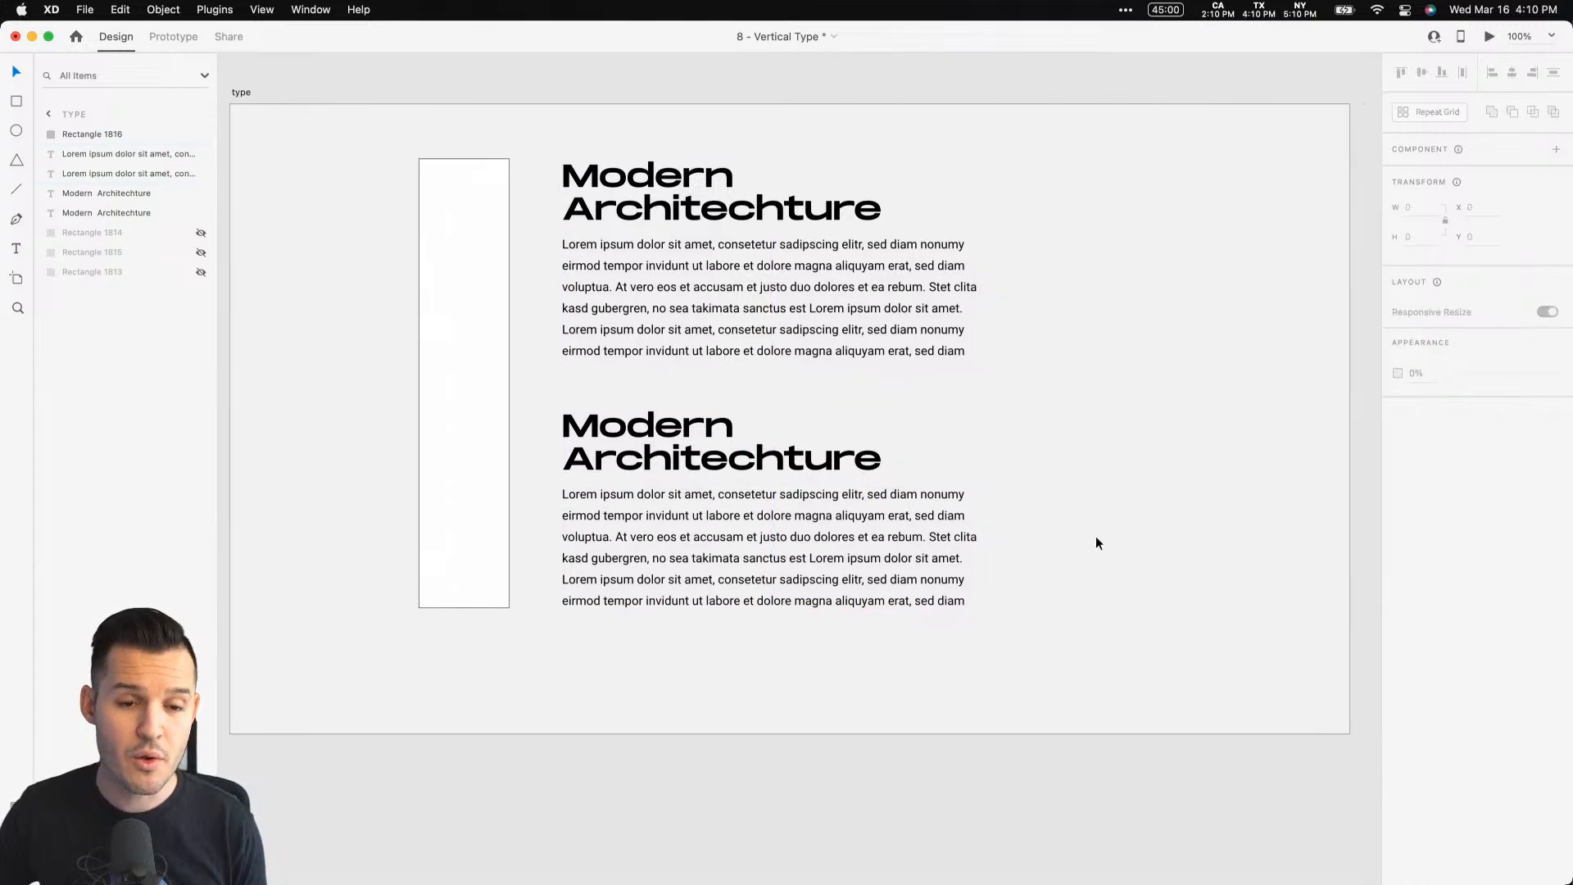
left_click_drag(1147, 598, 323, 218)
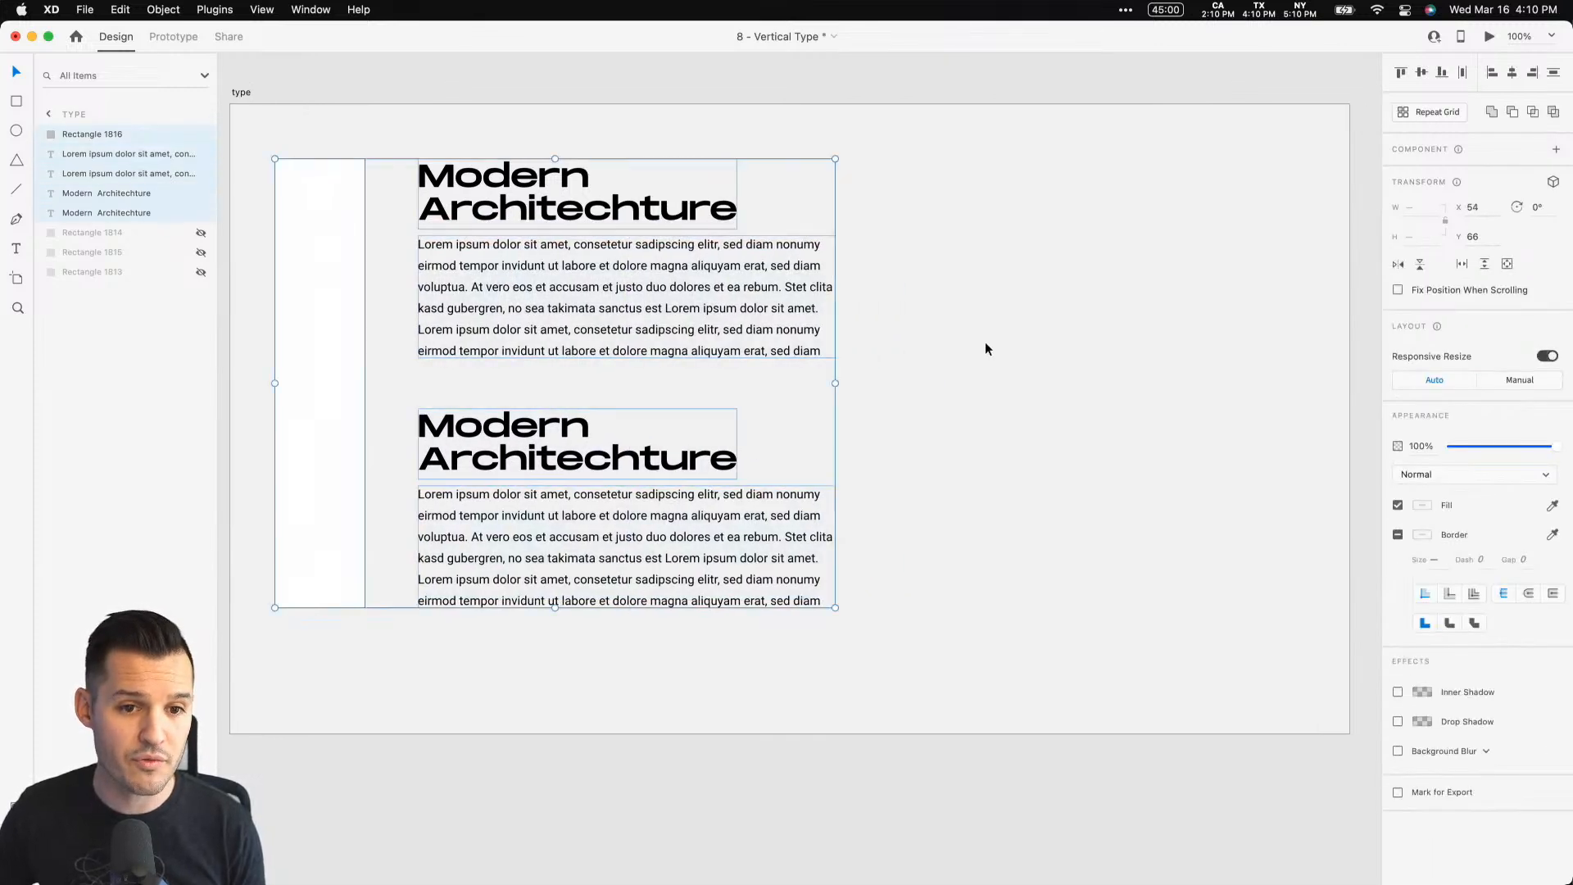
left_click(983, 342)
Step: Copy the upper heading and paragraph to X 843, remove the copied paragraph and lower the copied heading to Y 341
left_click_drag(982, 342, 580, 217)
left_click_drag(475, 229, 978, 230)
left_click(1045, 313)
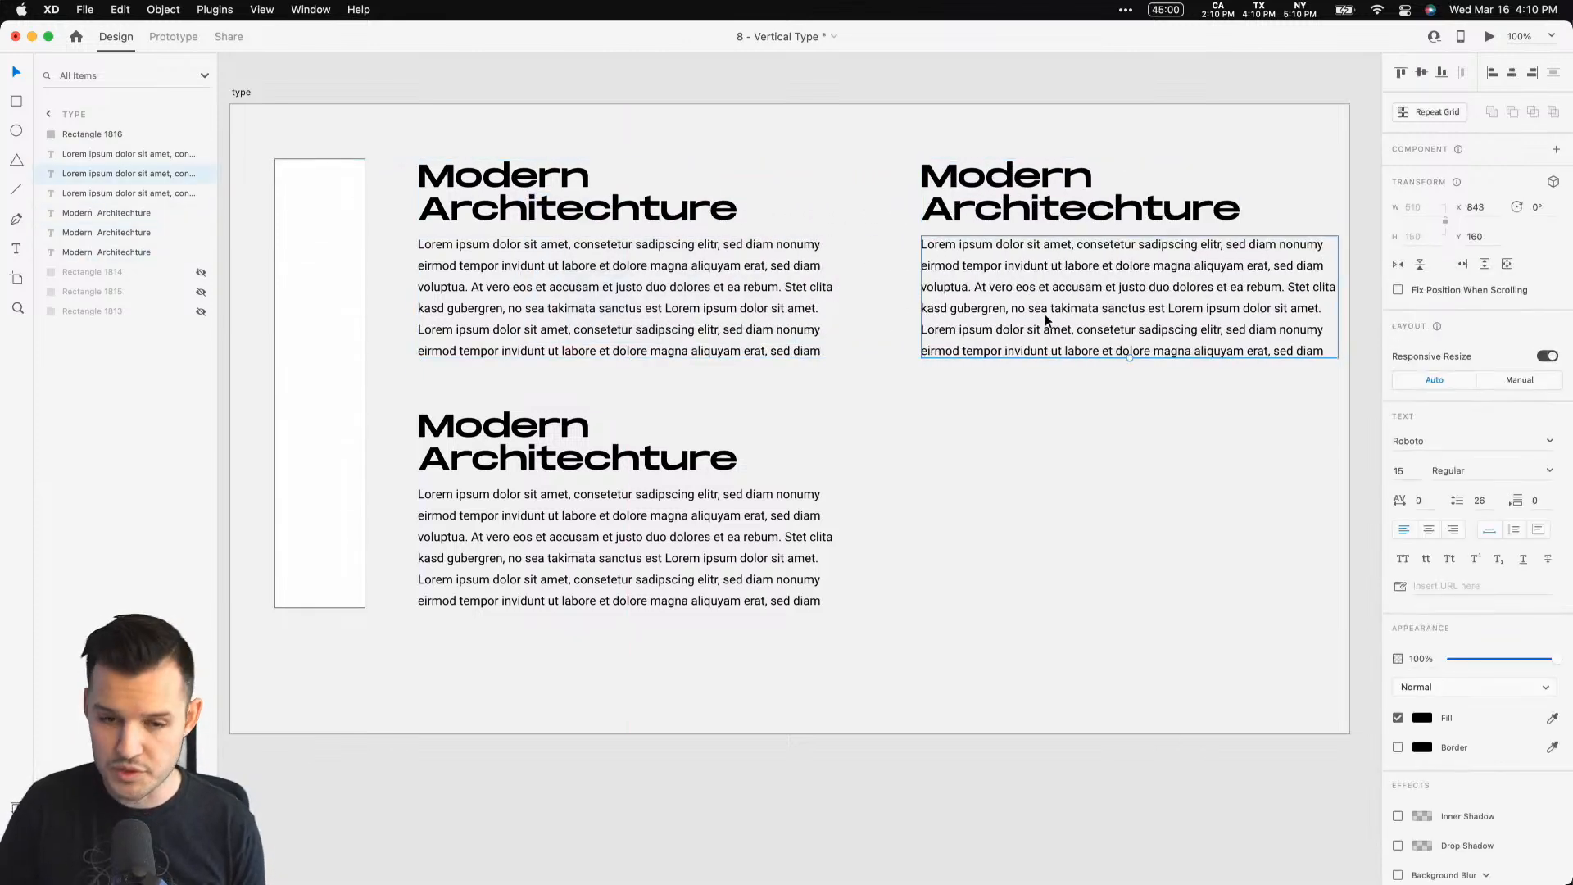
key("Delete")
left_click_drag(1036, 220, 1048, 444)
Step: Repeat Modern Architechture inside the copied heading so that it appears four times on successive lines
double_click(1048, 443)
key("super+c")
key("Right")
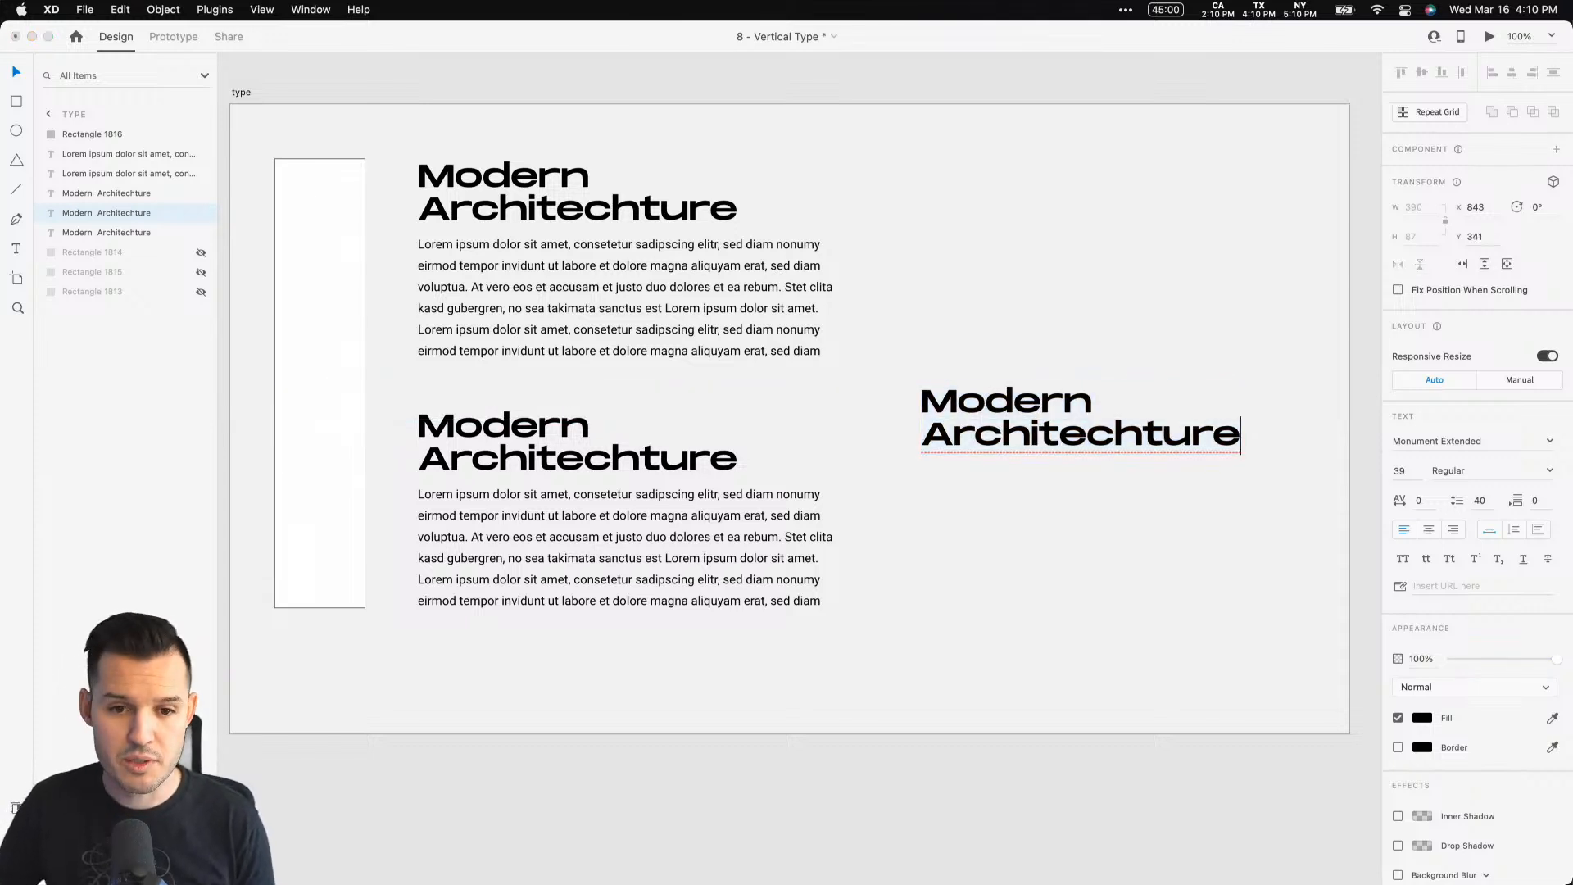
key("Return")
key("super+v")
key("Return")
key("super+v")
key("Return")
key("super+v")
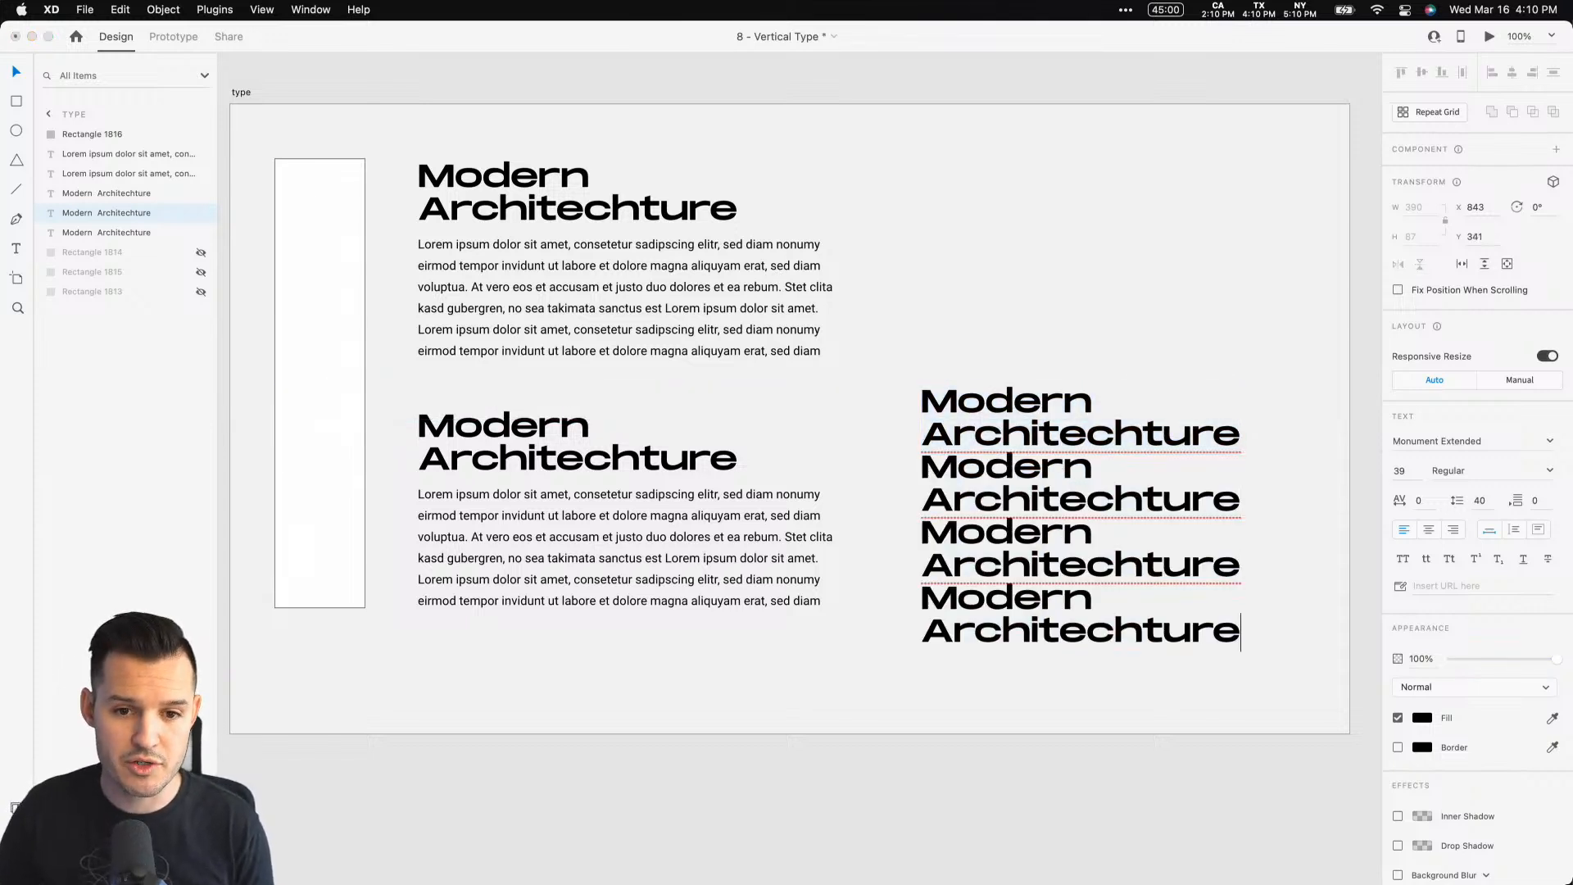
double_click(1134, 434)
right_click(1133, 434)
key("Escape")
key("Escape")
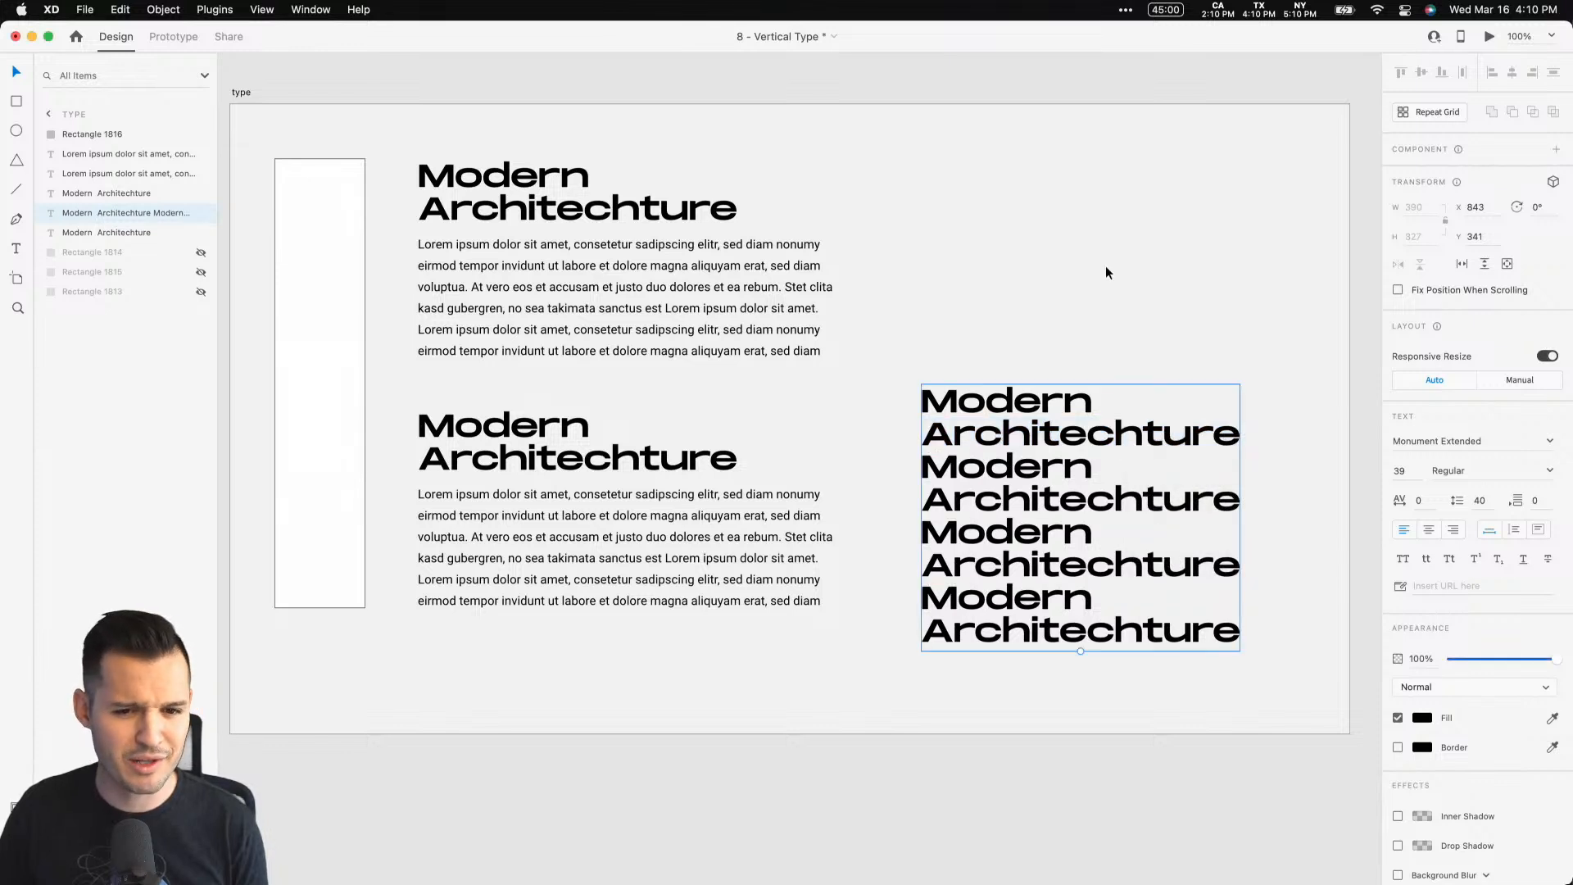
Step: Raise the repeated heading to Y 190 and extend its text to twelve repetitions of Modern Architechture
left_click_drag(1077, 515, 1061, 391)
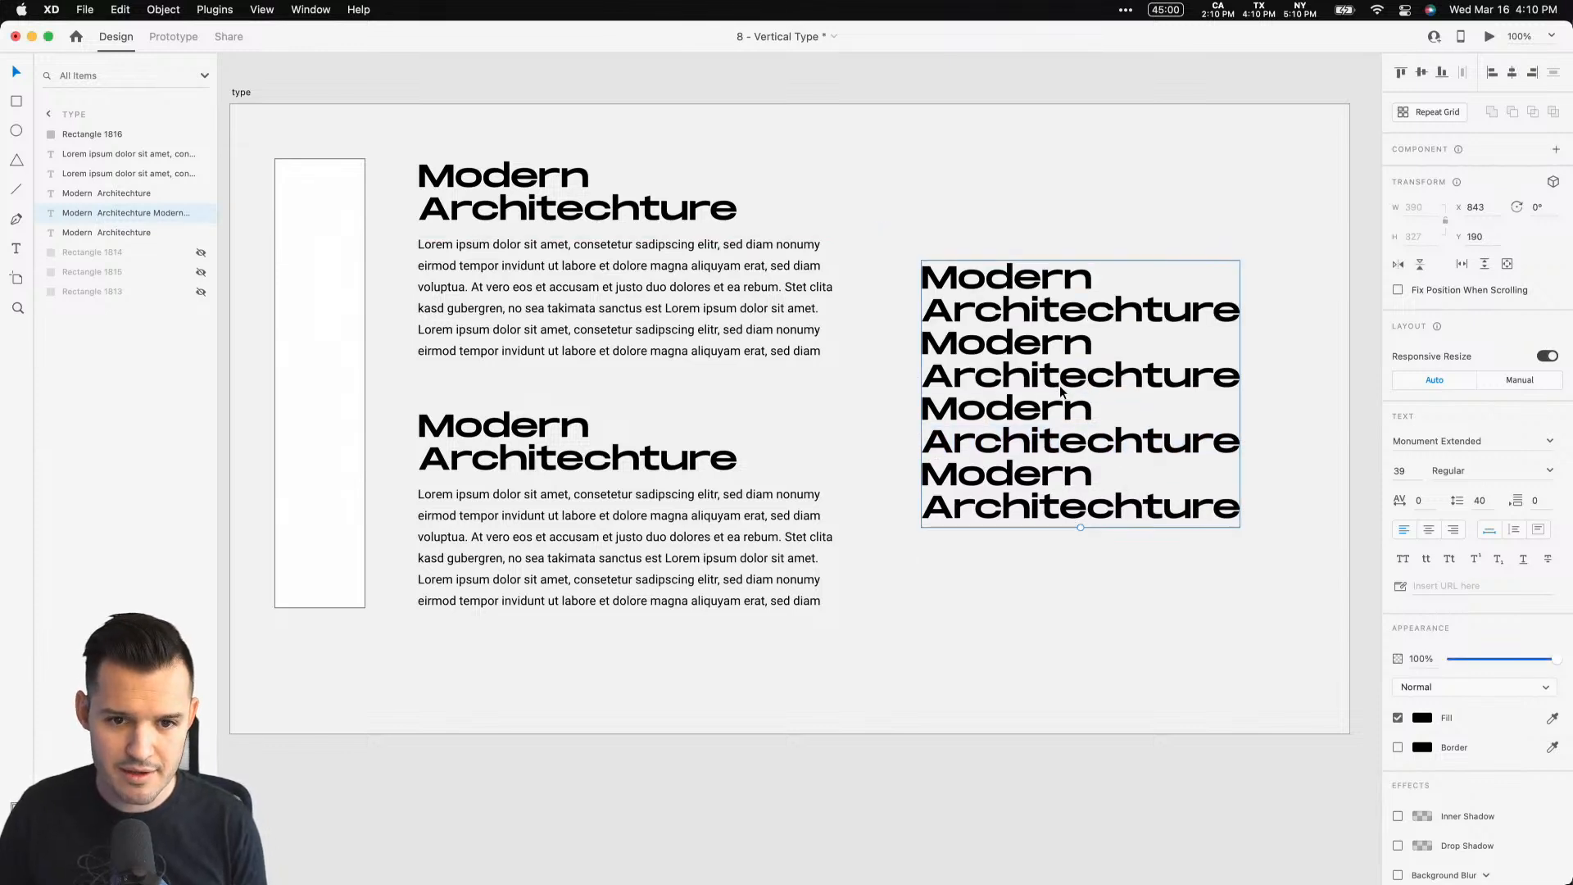
key("Return")
key("ctrl+c")
key("ctrl+v")
key("ctrl+v")
key("ctrl+v")
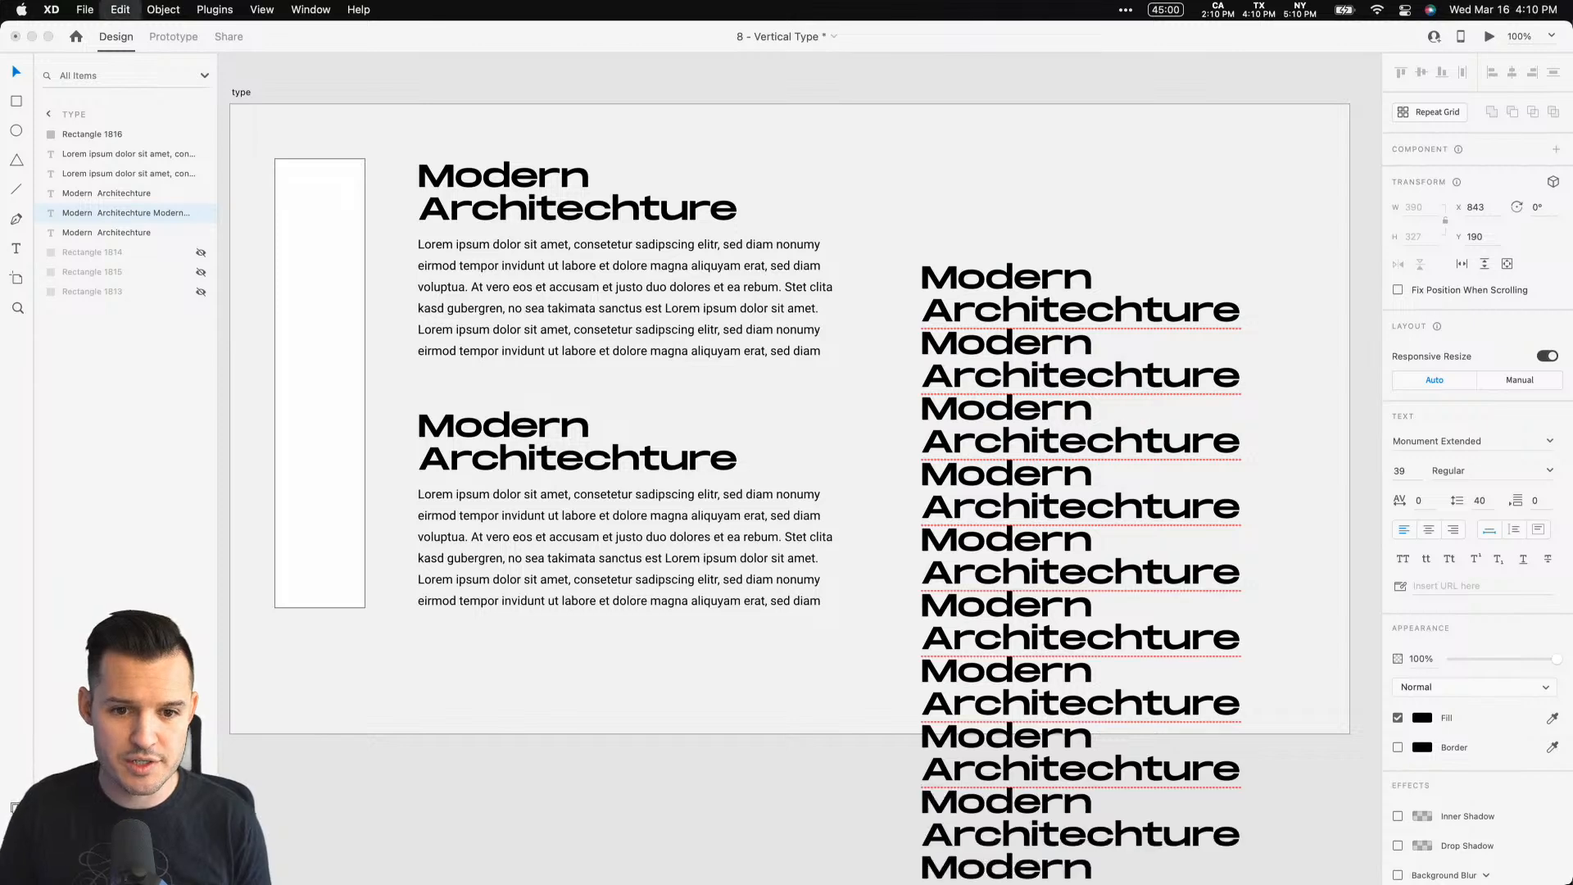
key("Escape")
Step: Move the repeated heading column up to Y -64 and closer to the artboard's right edge
left_click_drag(1010, 375, 1010, 167)
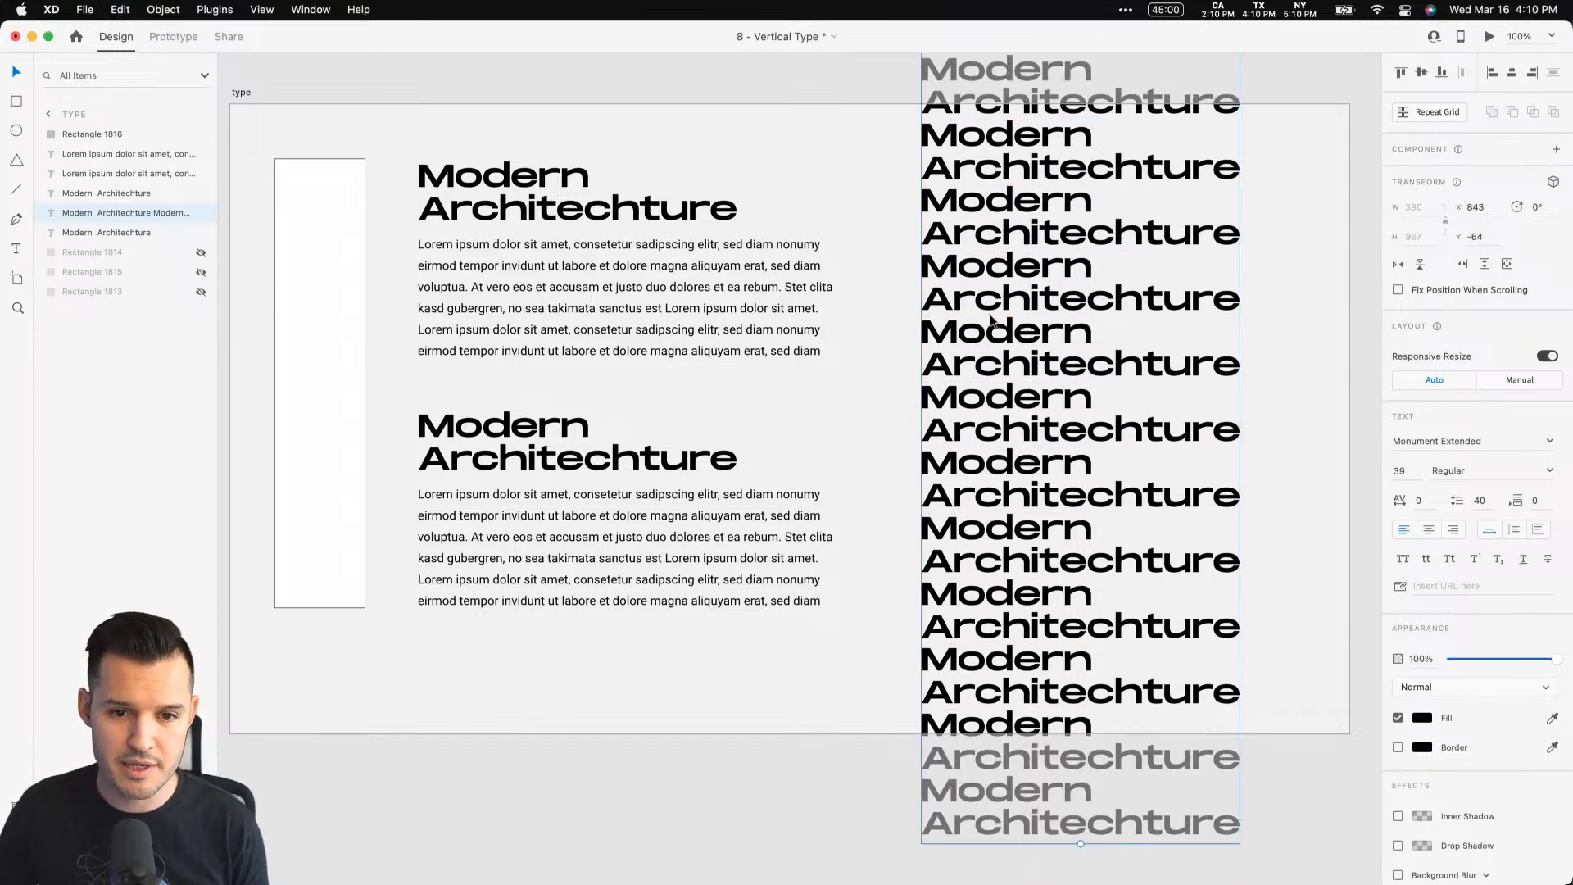
left_click_drag(991, 322, 1072, 321)
left_click(889, 320)
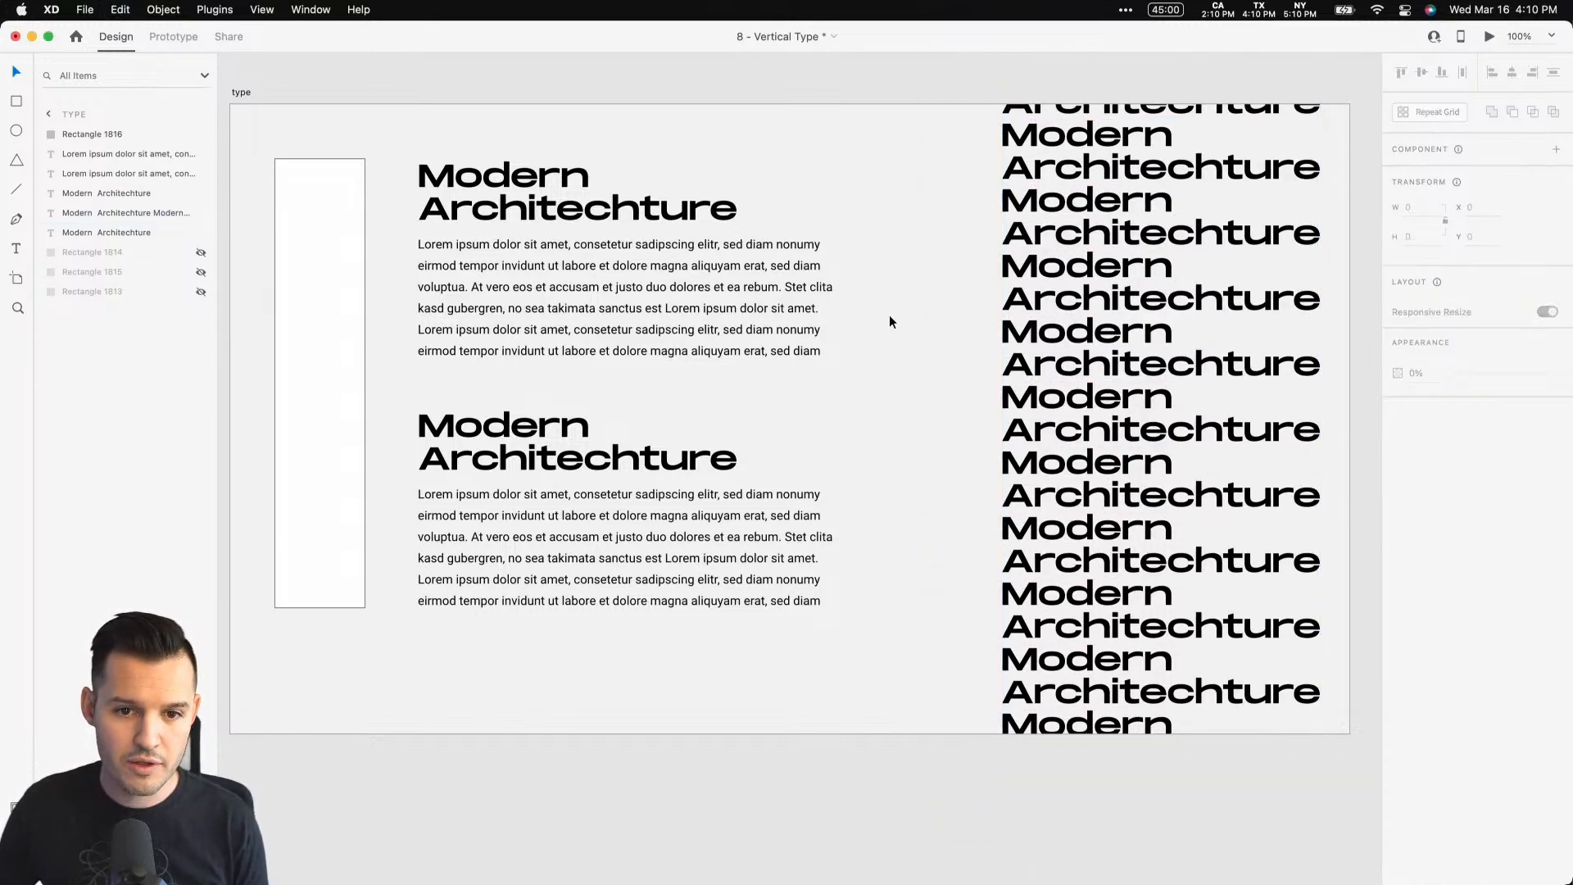
Step: Group the white rectangle, both paragraphs, the lower heading and the repeated heading column
key("super+minus")
key("super+minus")
key("super+equal")
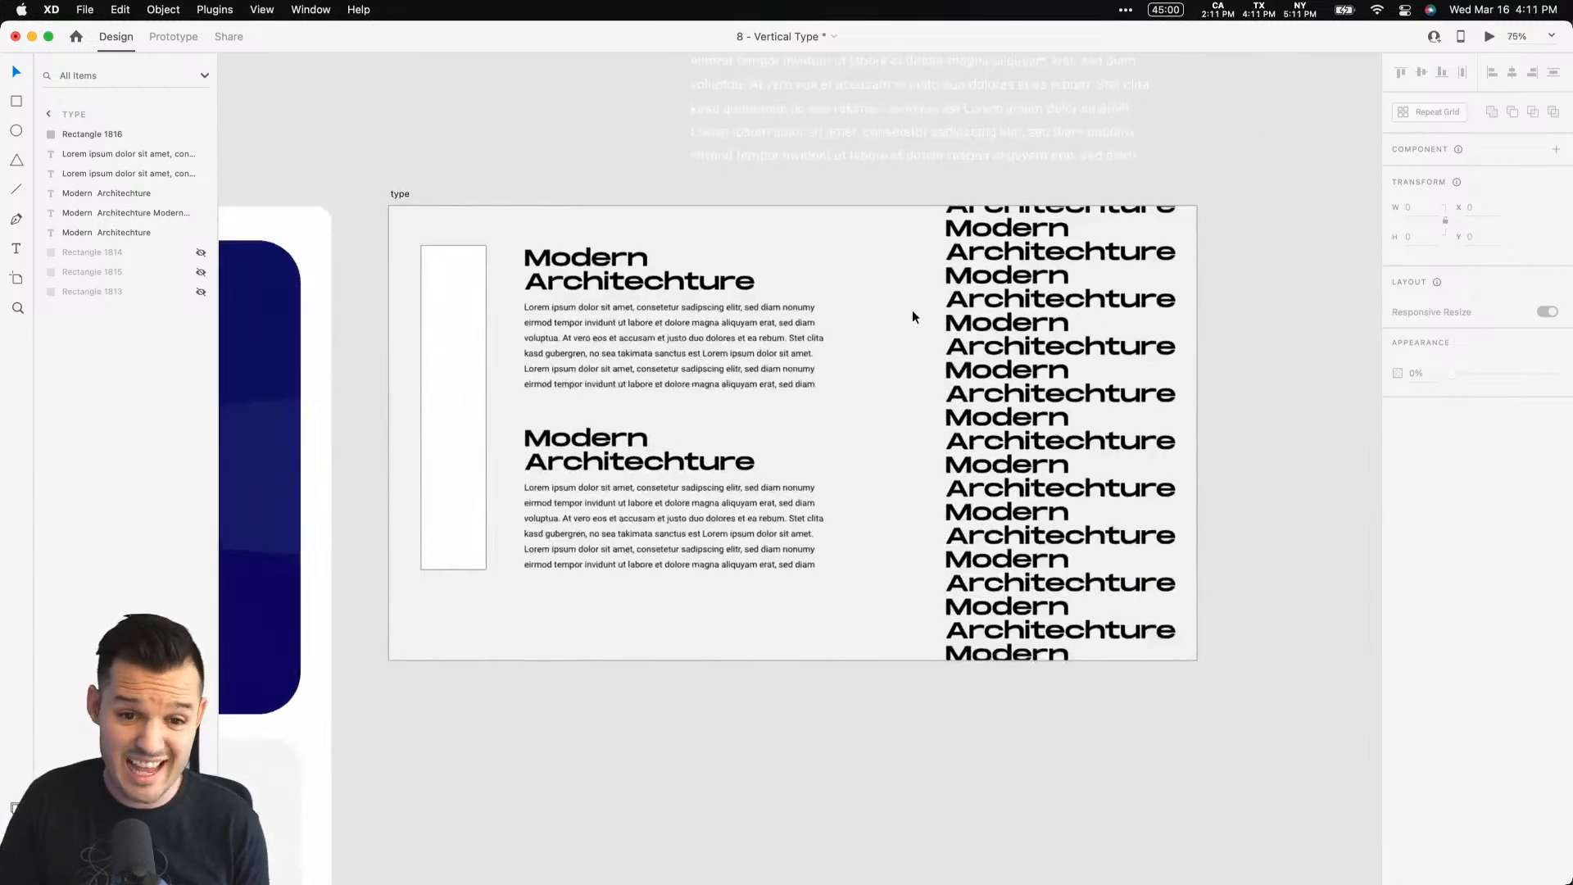
left_click_drag(1232, 762, 426, 304)
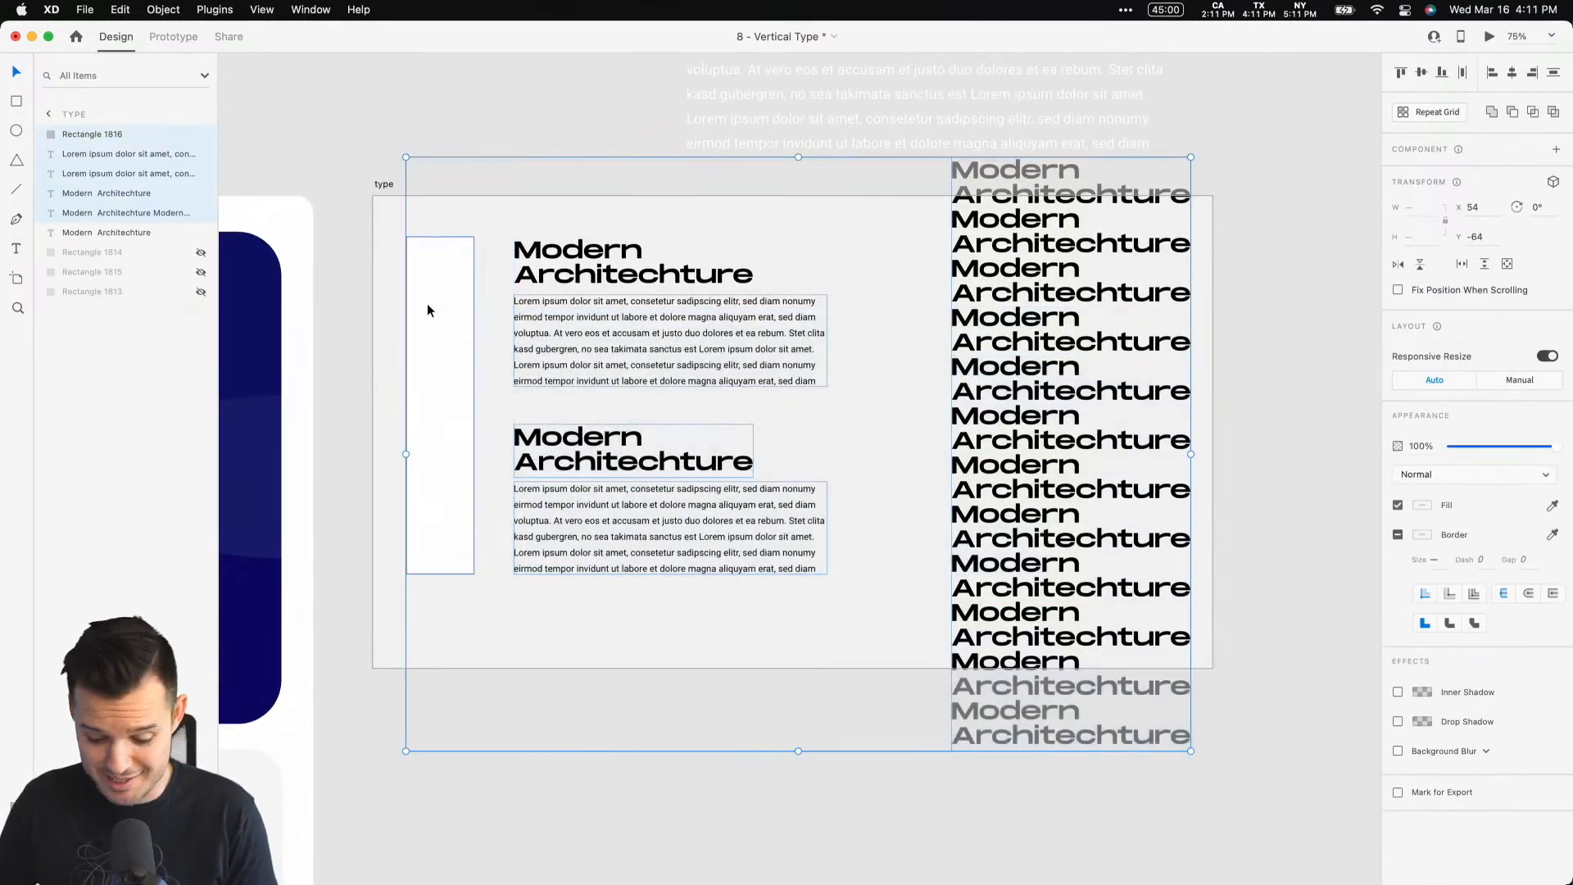
key("super+g")
left_click_drag(404, 148, 370, 344)
key("super+z")
key("super+z")
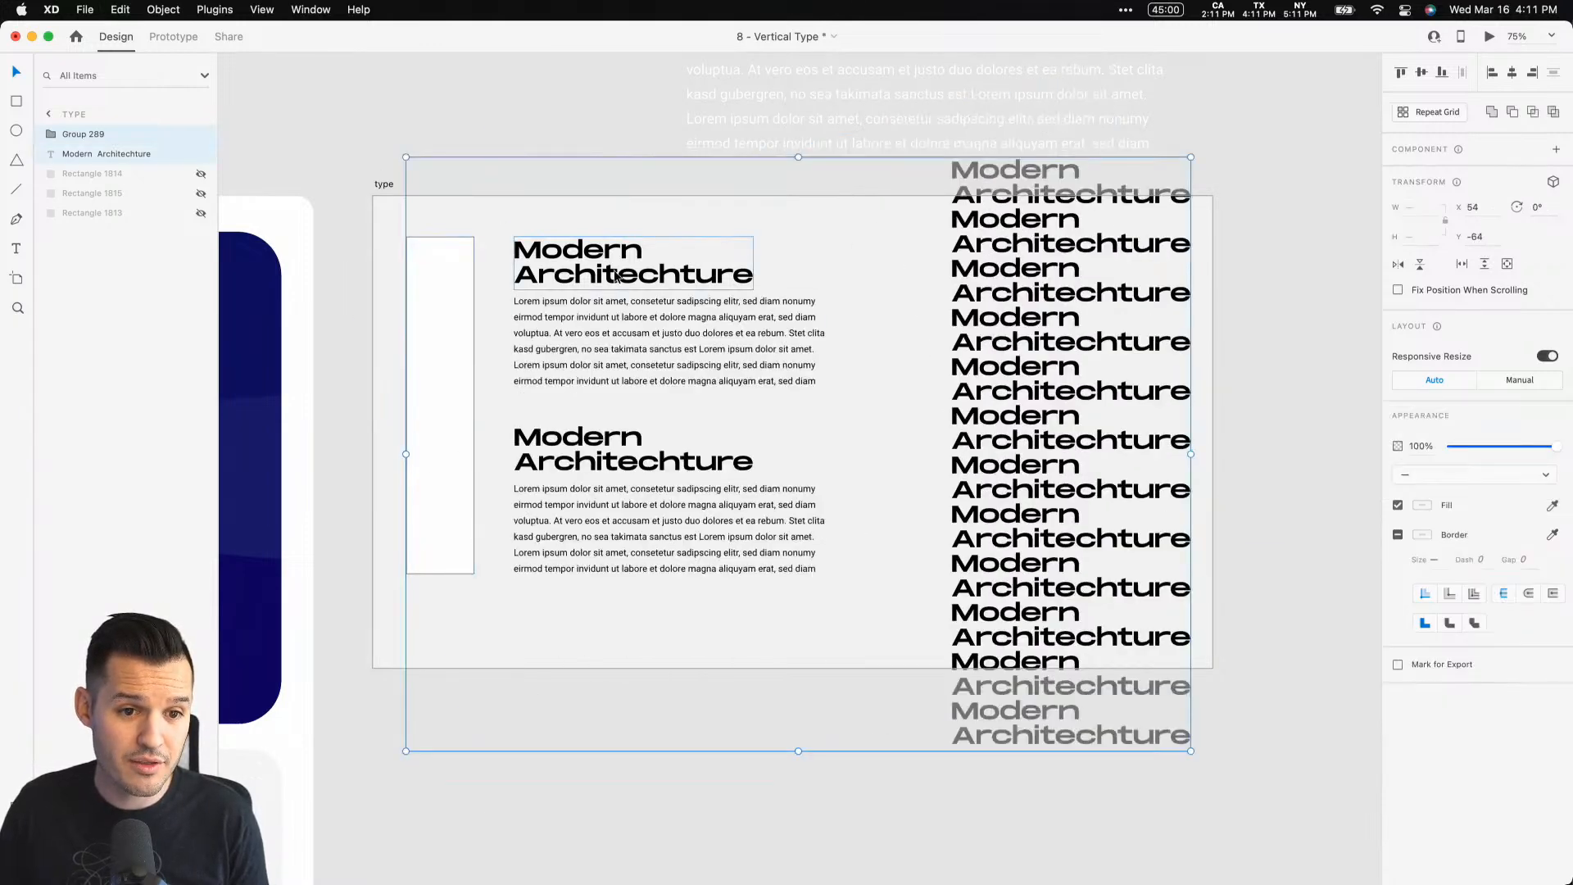
Step: Rotate the group and the upper heading together to -15° and hide the tilted white rectangle
left_click_drag(404, 154, 365, 254)
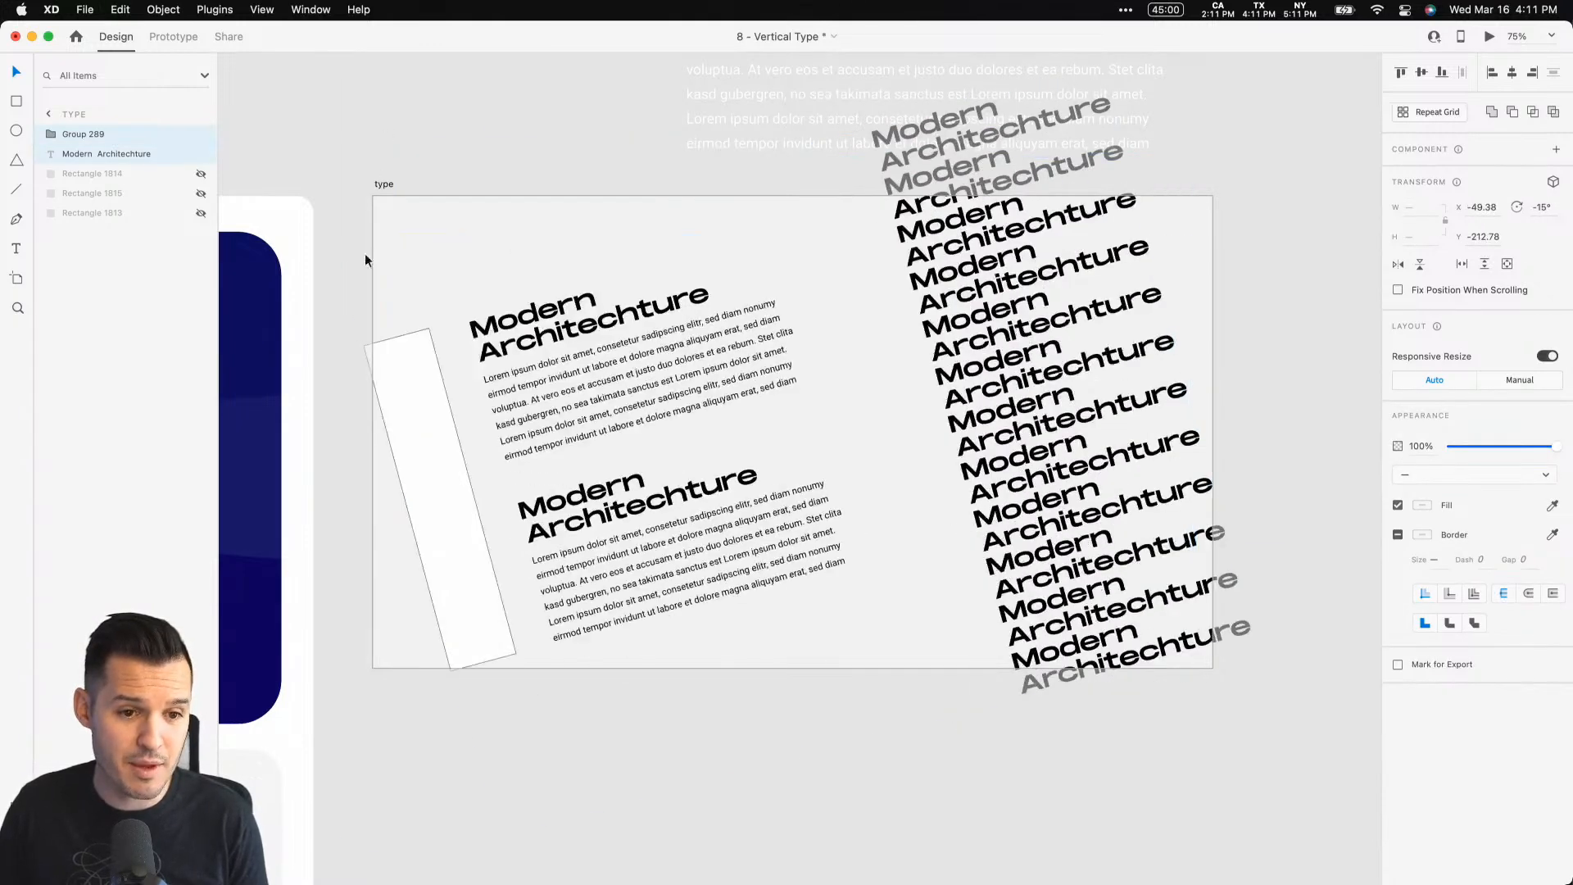
double_click(396, 386)
left_click(201, 154)
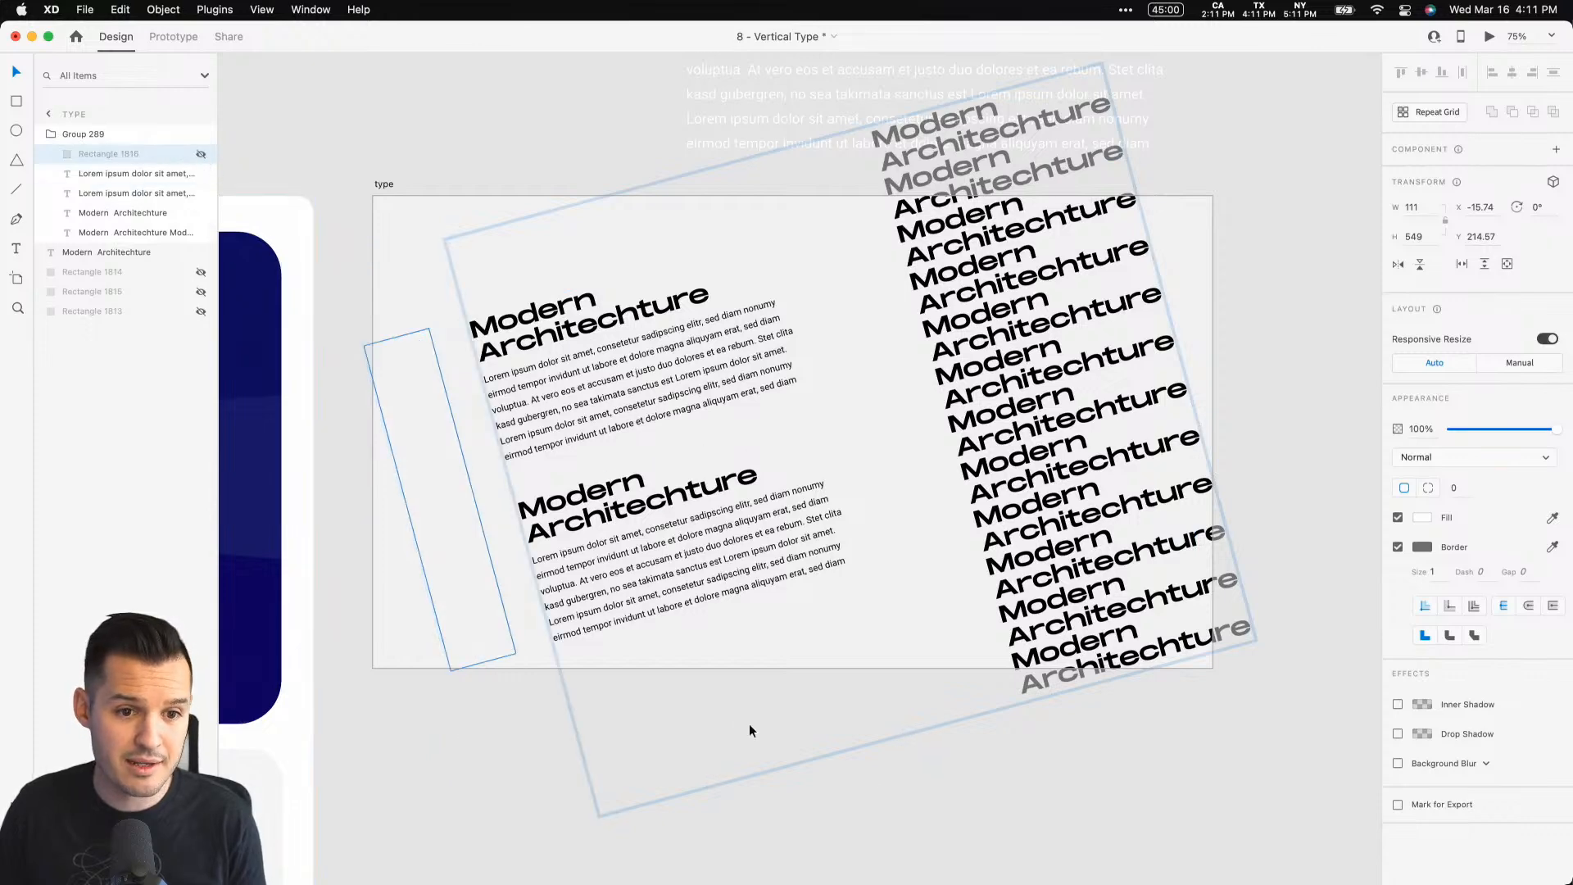
left_click(1019, 834)
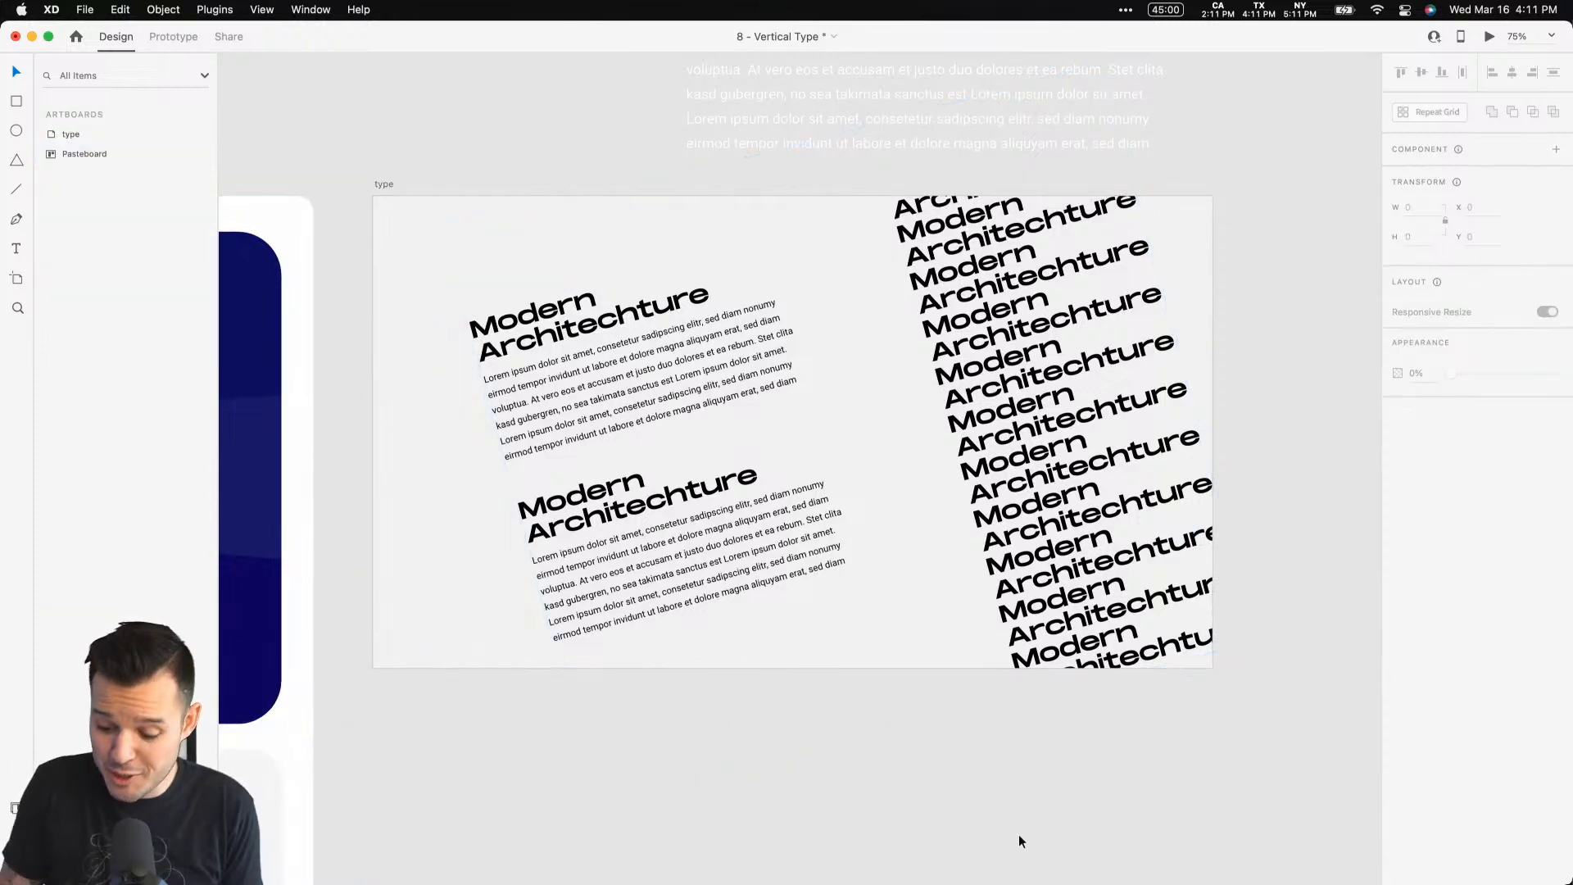
Step: Set the line spacing of the repeated heading column to 70
double_click(1098, 599)
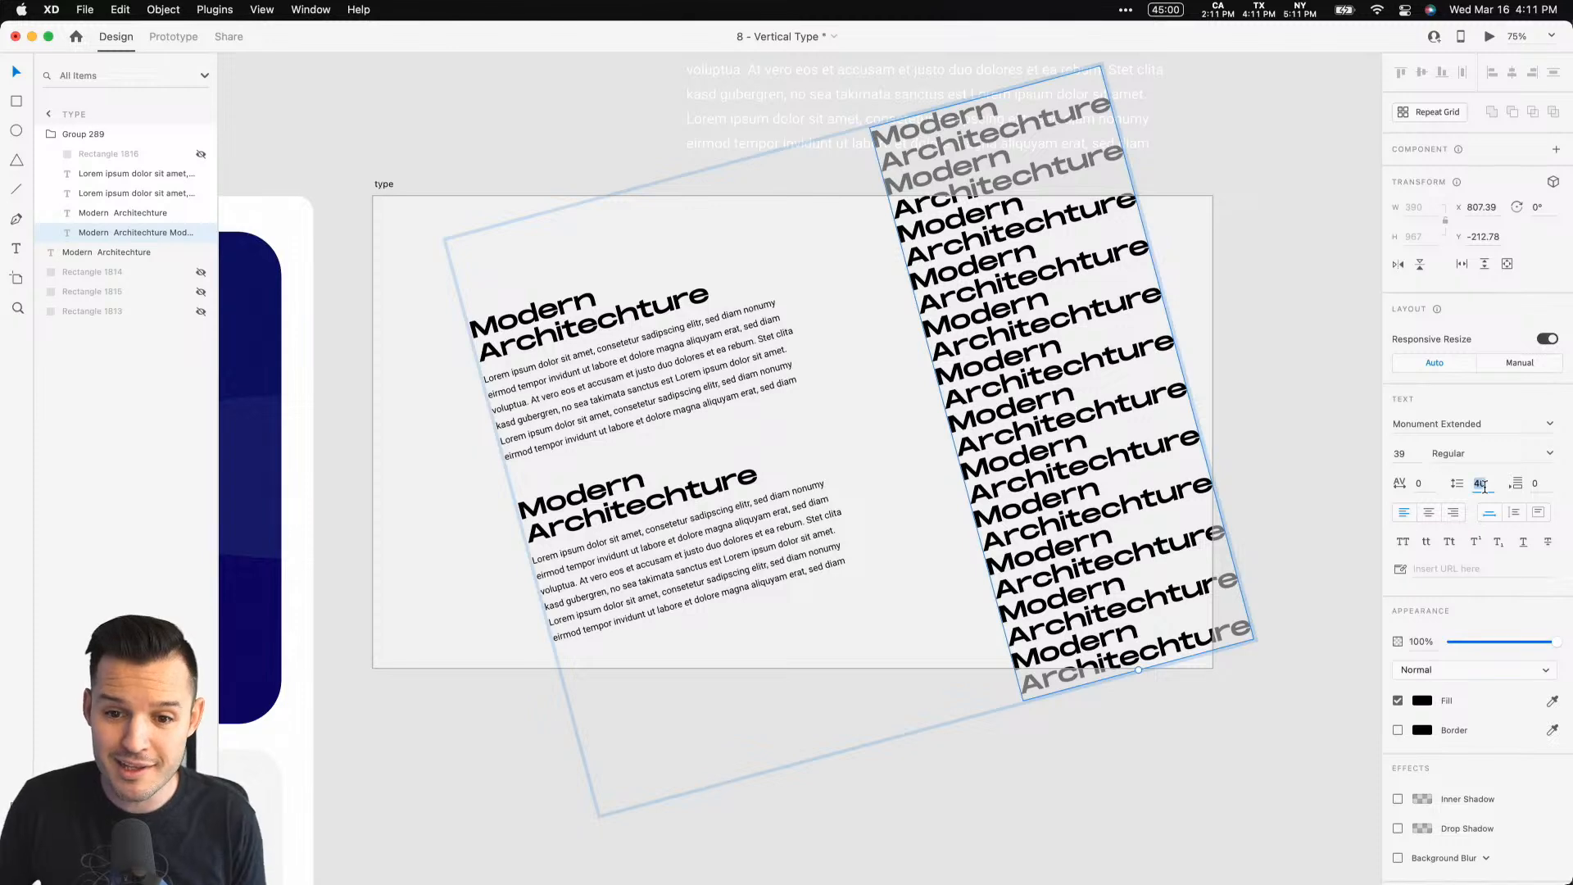
key("shift+Up")
key("shift+Up")
key("shift+Up")
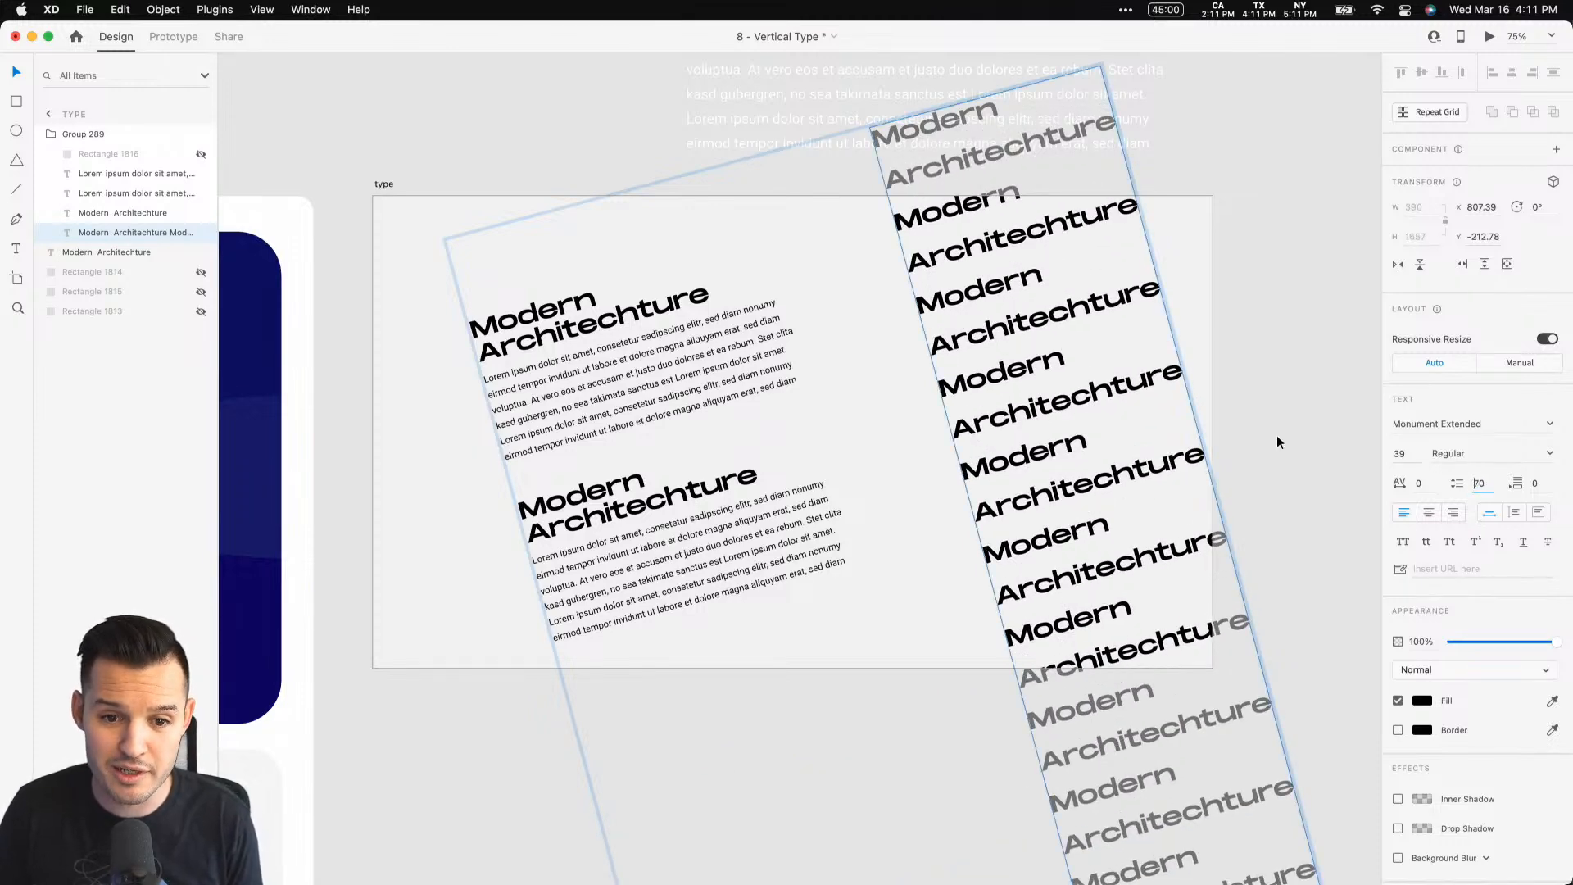
left_click(1278, 435)
Step: Shift the whole angled text layout slightly up and to the left on the artboard
scroll(1279, 418, "down", 1)
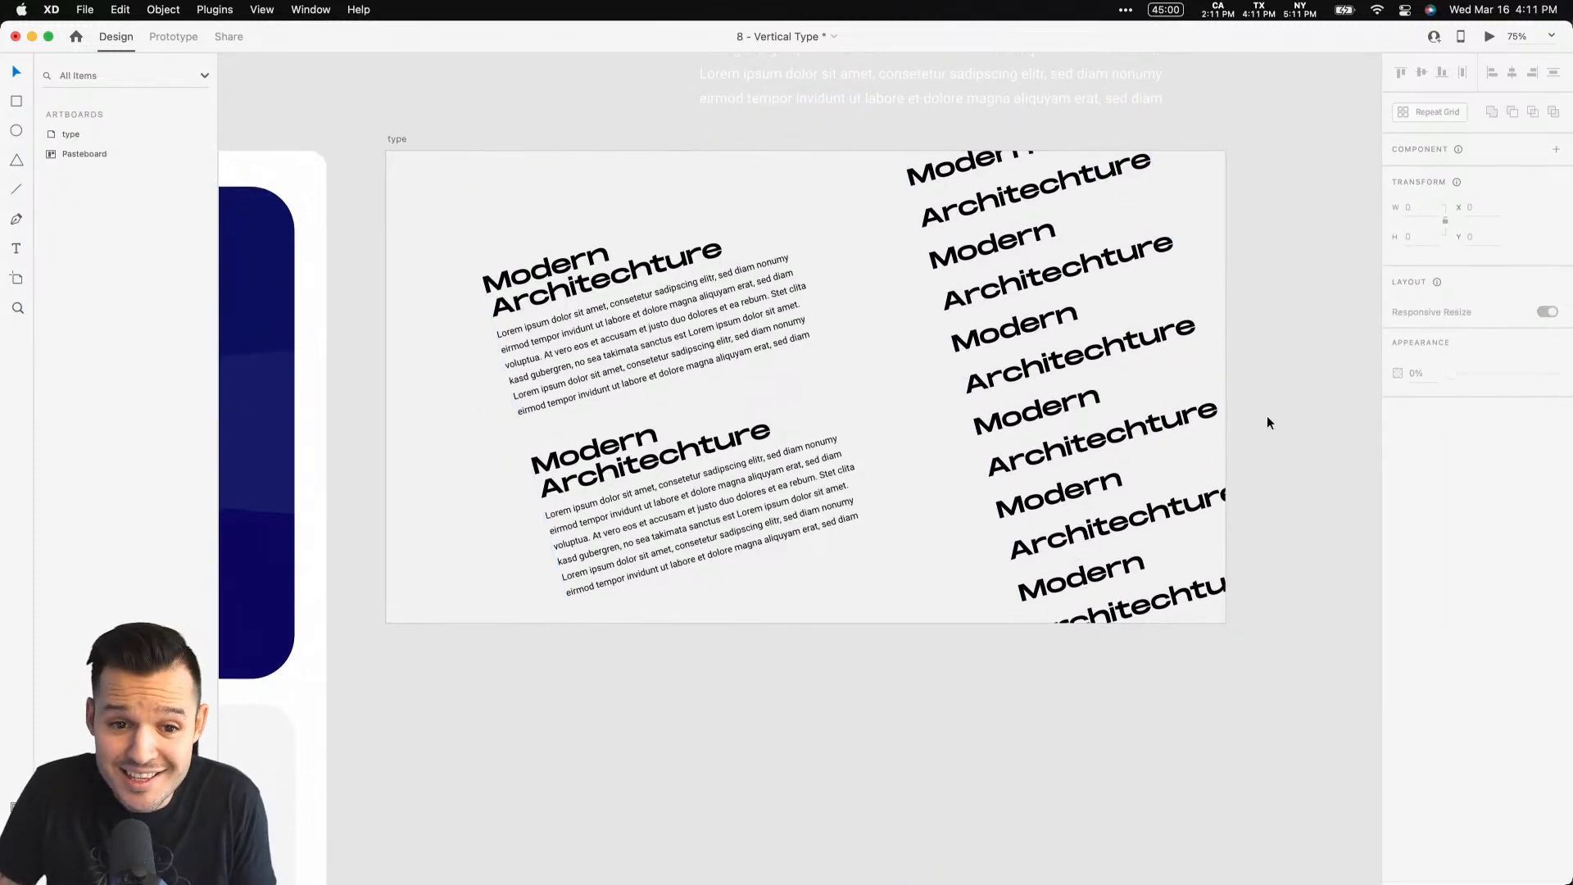
left_click(1144, 427)
left_click_drag(527, 309, 478, 282)
left_click(1358, 284)
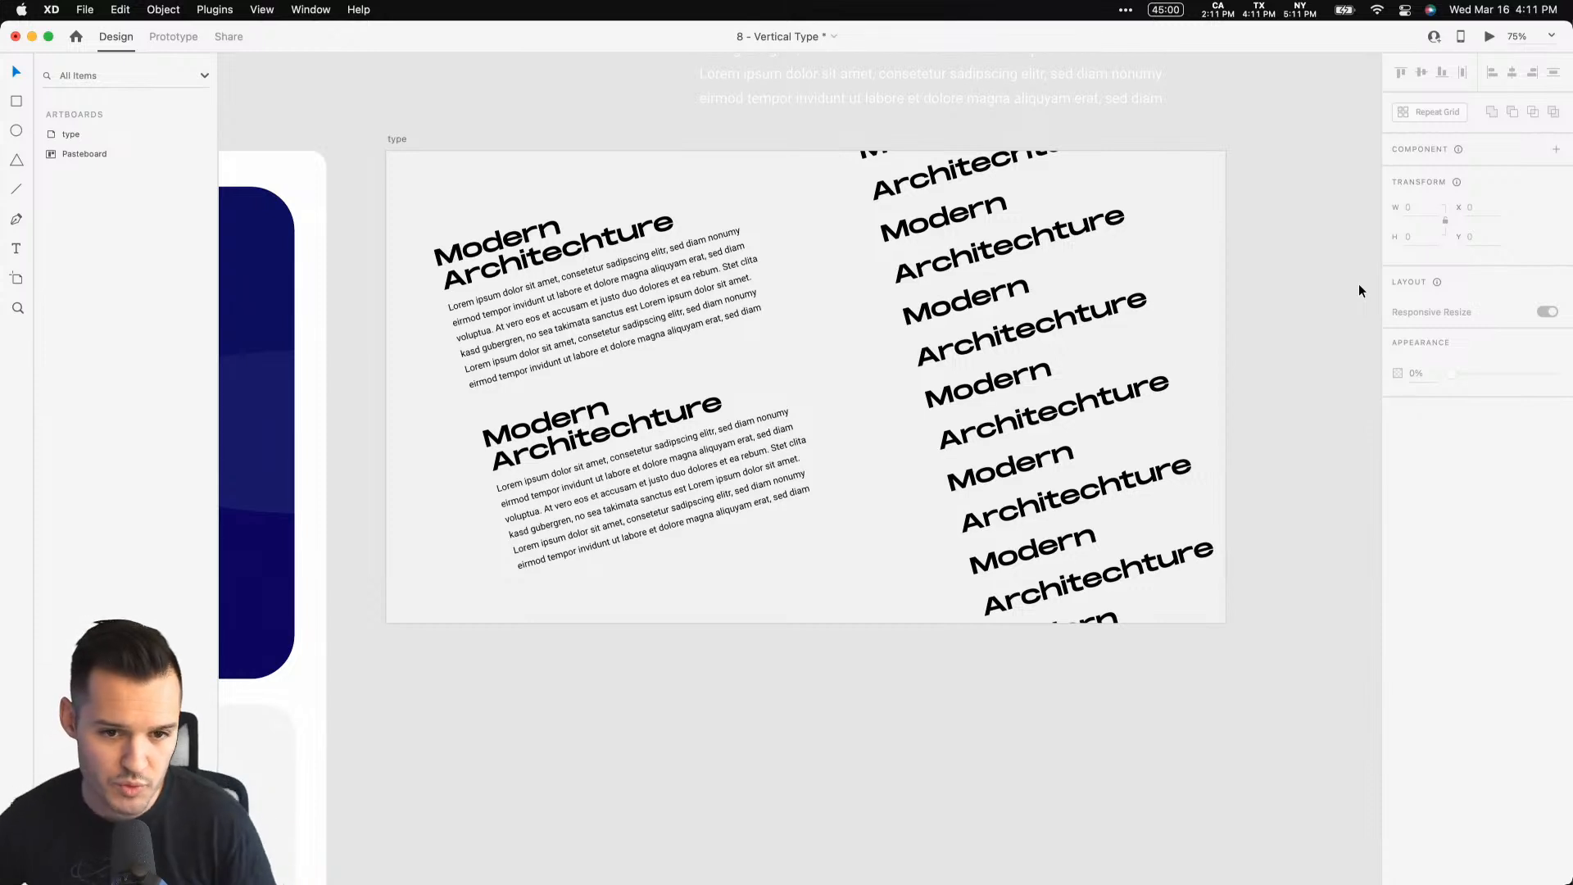
Step: Delete the angled text group and the remaining angled heading from the type artboard
left_click(996, 289)
key("Delete")
left_click(559, 264)
key("Delete")
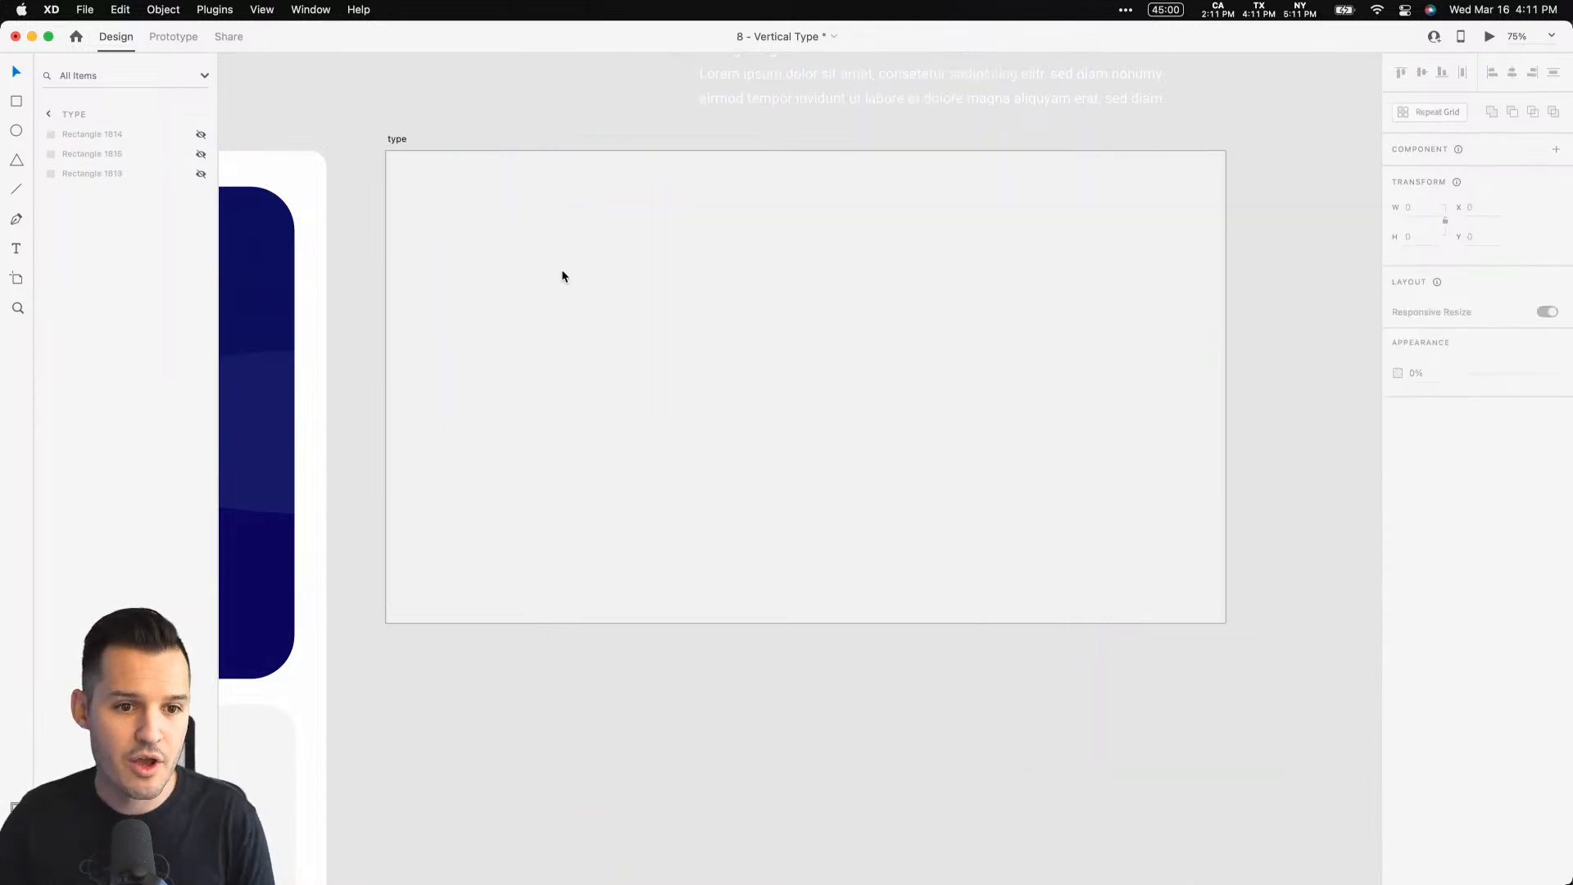
Step: Show the three hidden rectangles on the type artboard, including the yellow block and the dark panel
left_click(201, 174)
left_click(200, 154)
left_click(201, 134)
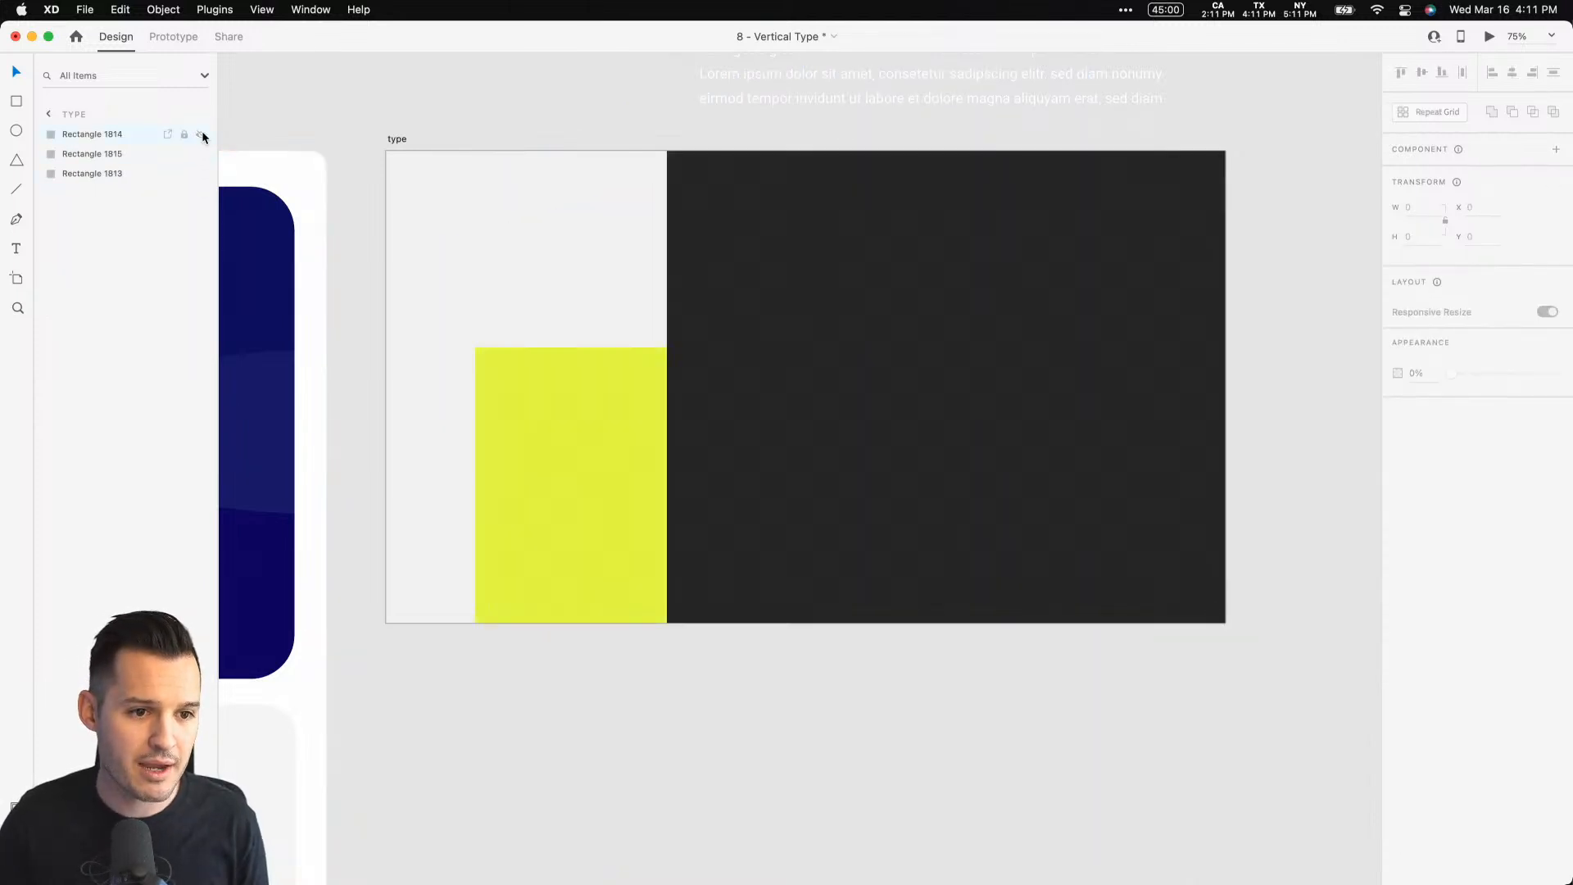
left_click(614, 128)
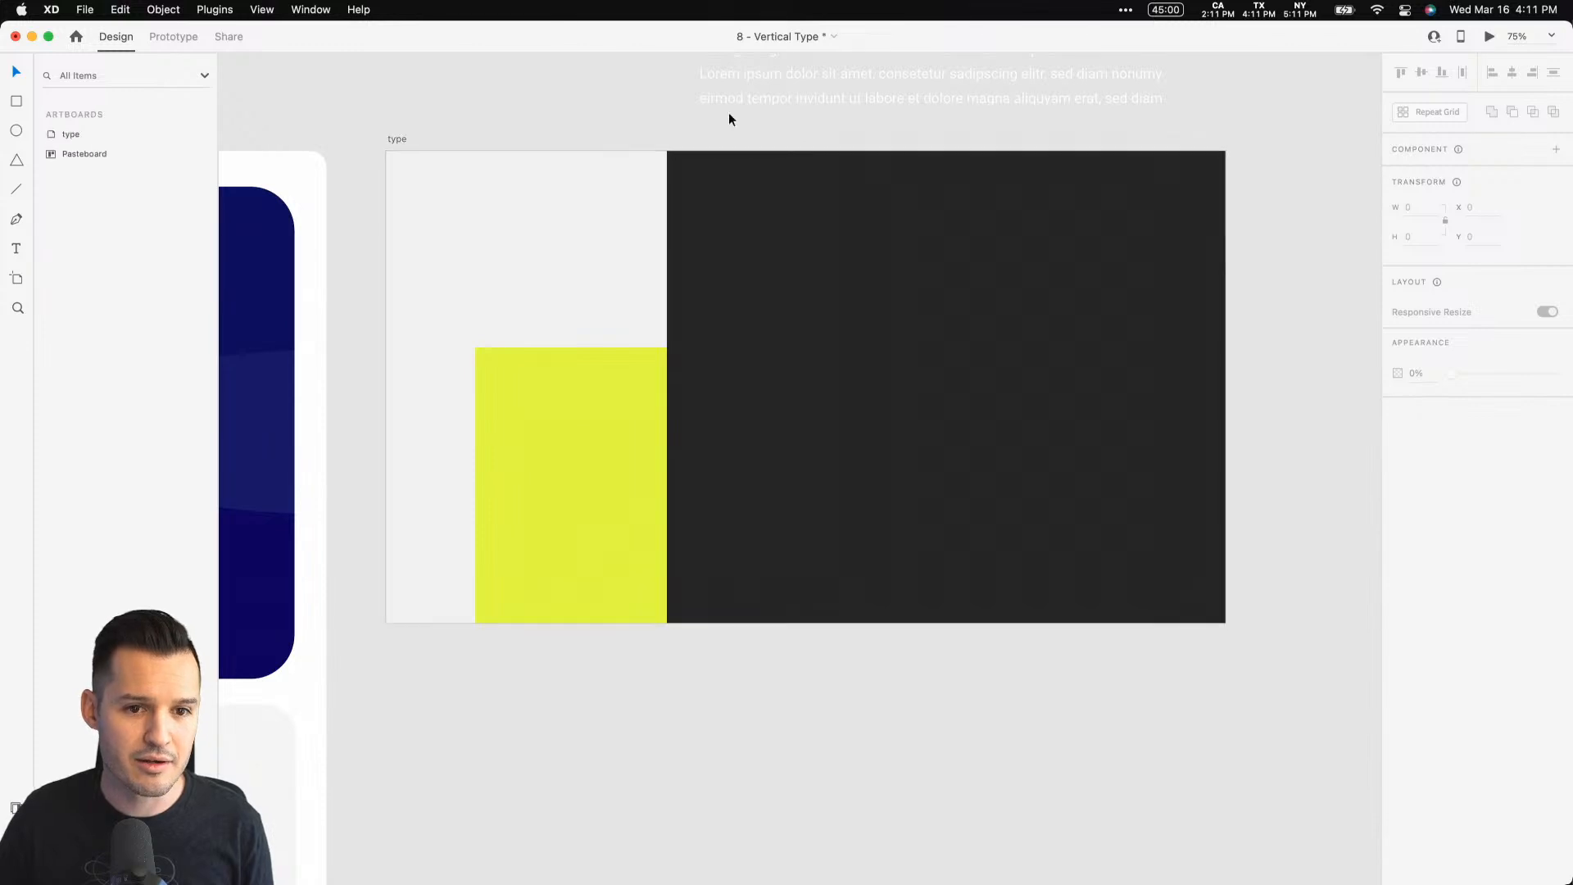
Step: Move the white heading and paragraph from the pasteboard onto the dark panel at X 510
left_click_drag(801, 100, 804, 365)
key("super+z")
scroll(826, 216, "up", 5)
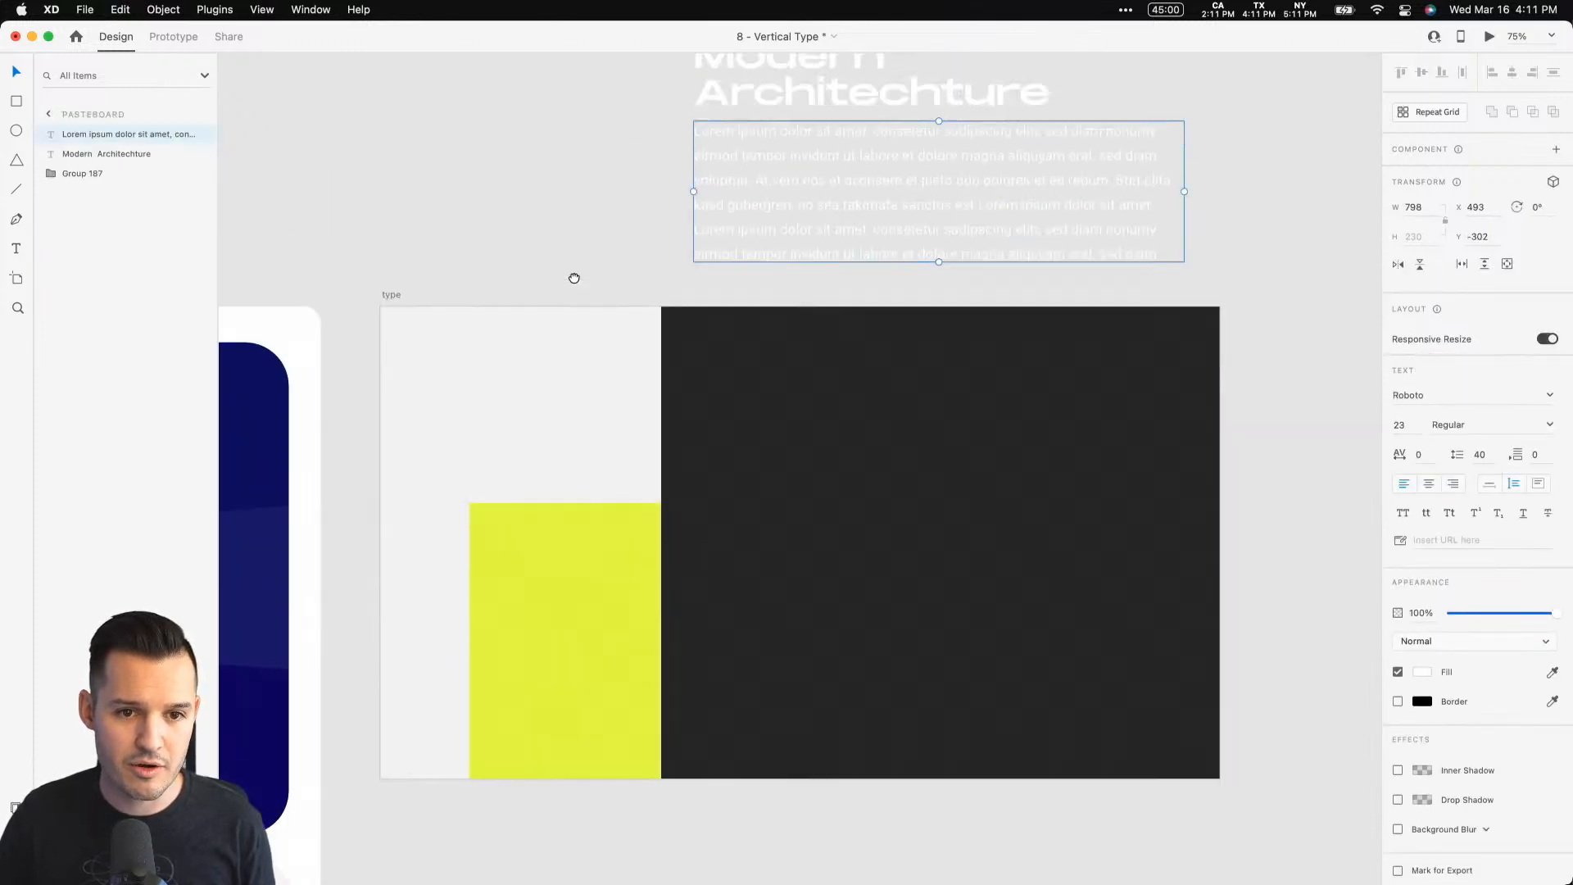
left_click_drag(602, 271, 744, 460)
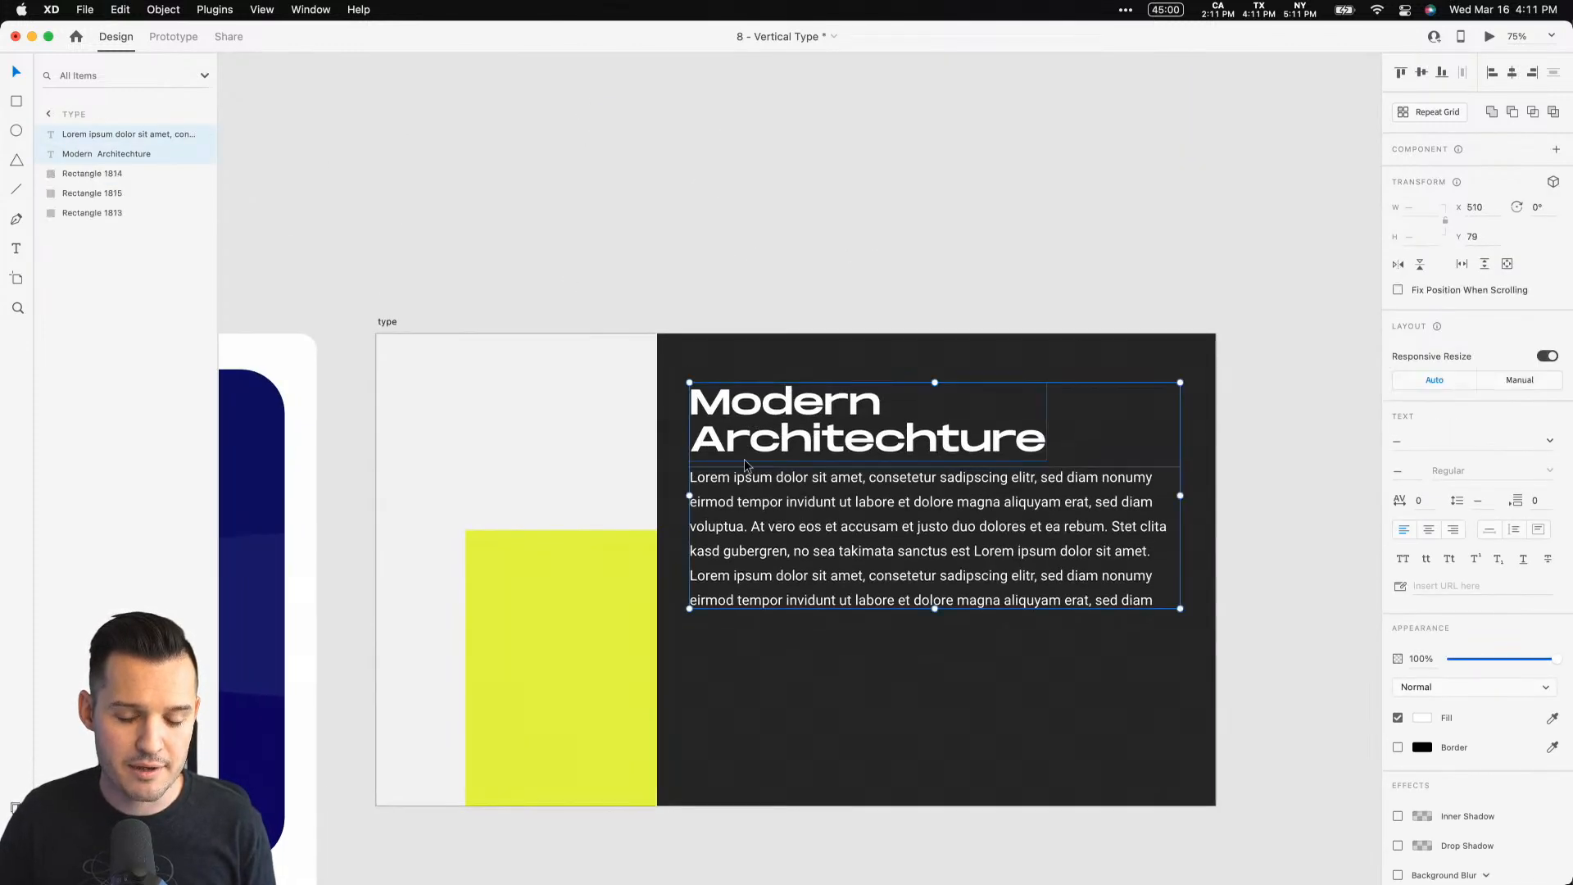
Step: Rotate the white heading and paragraph together to -90° so that they read vertically on the dark panel
left_click(819, 706)
scroll(819, 706, "down", 4)
left_click_drag(483, 199, 1227, 679)
scroll(1130, 760, "right", 1)
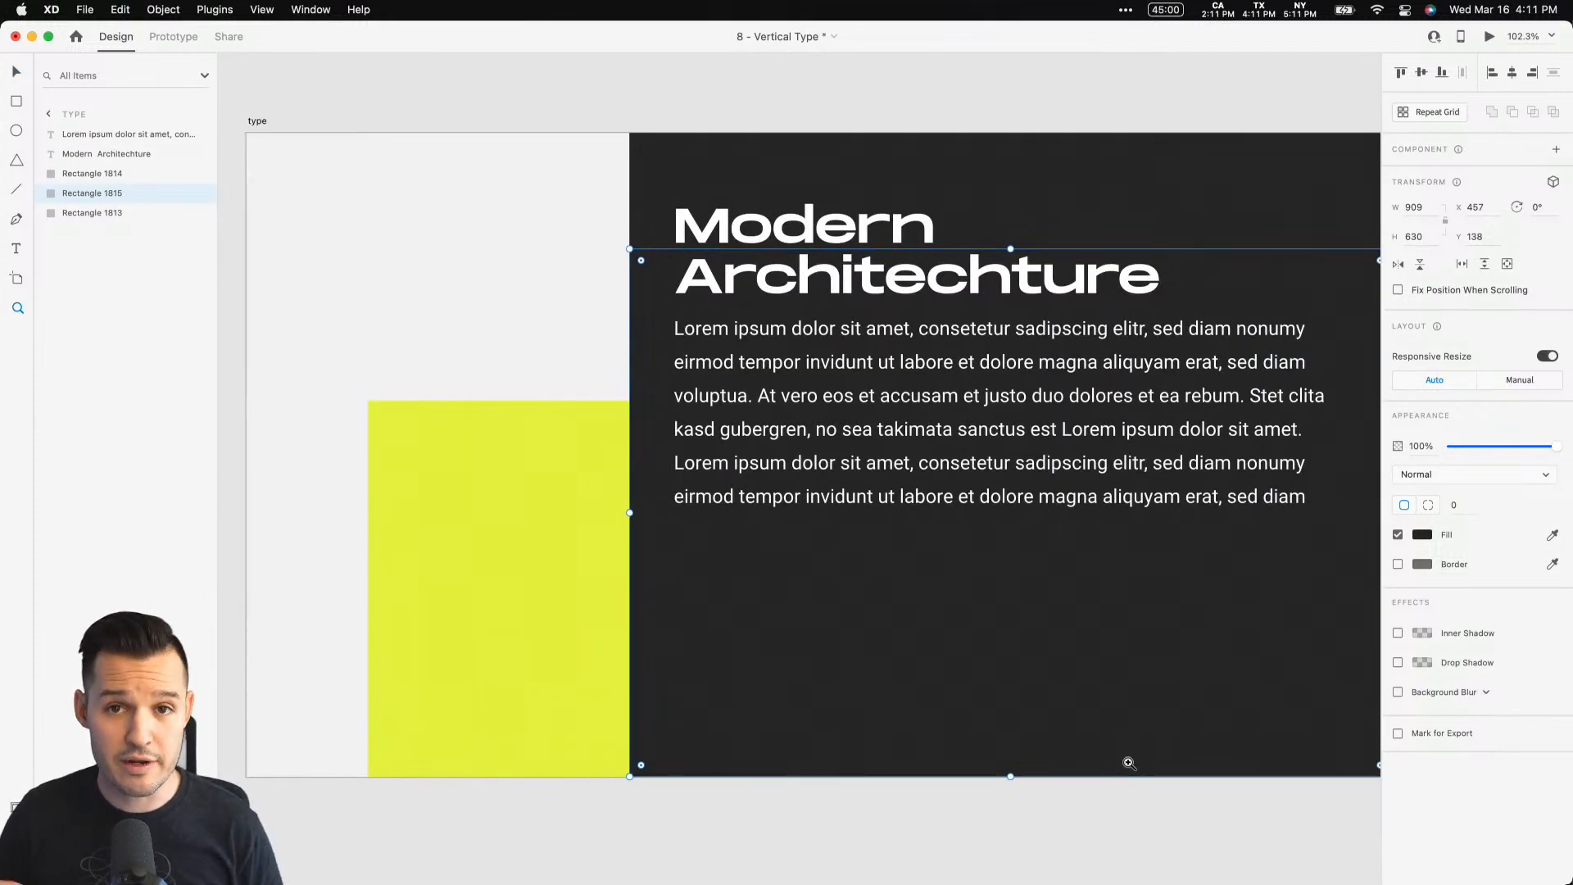
left_click(791, 361)
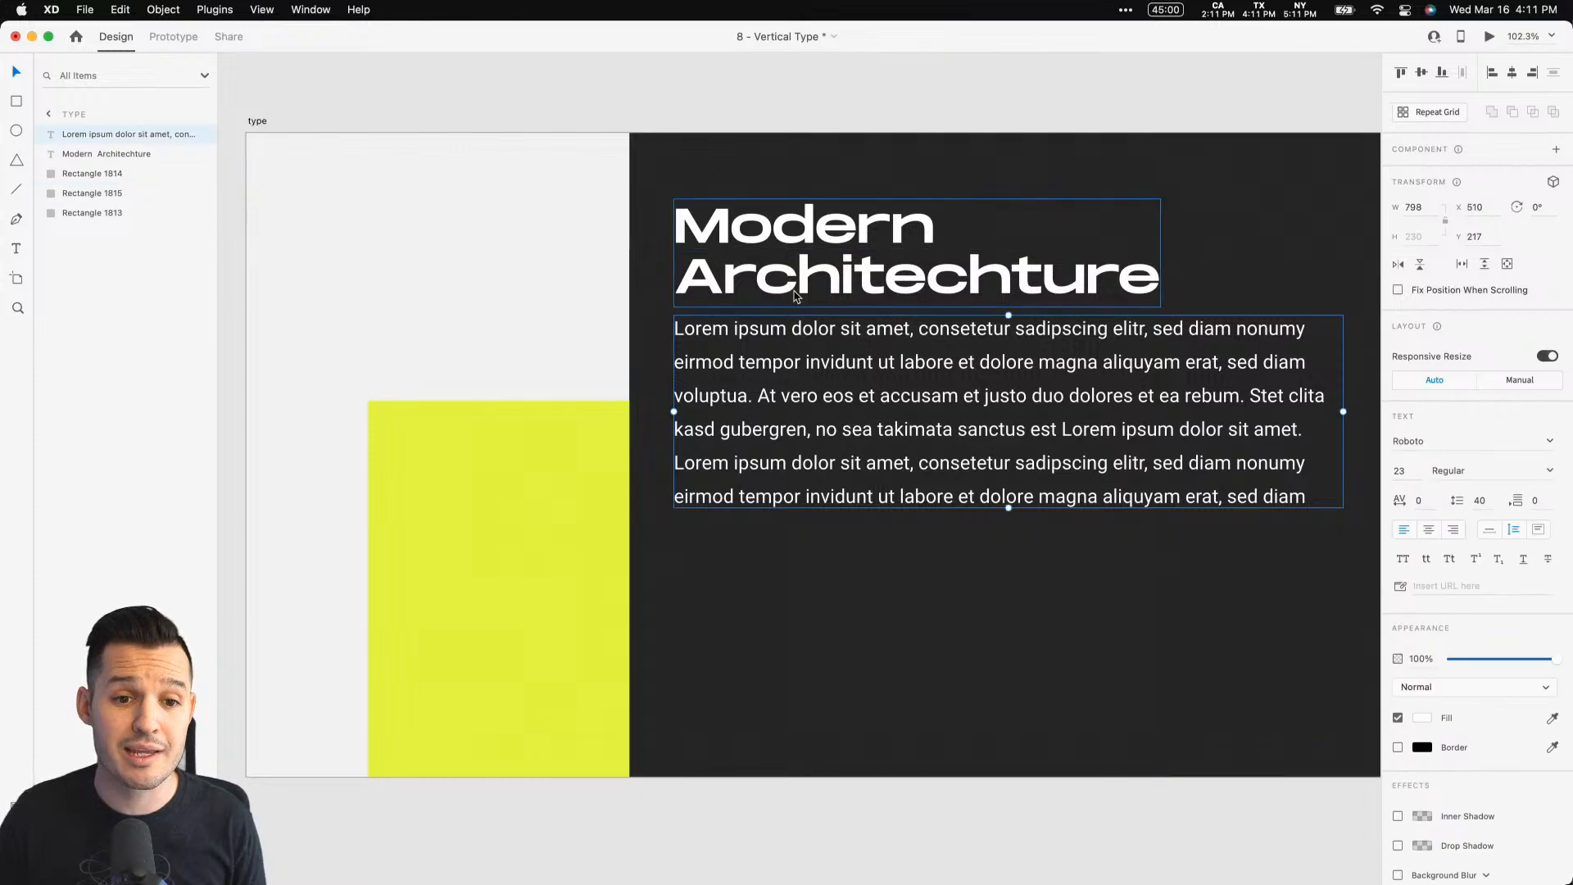
left_click(793, 293, "shift")
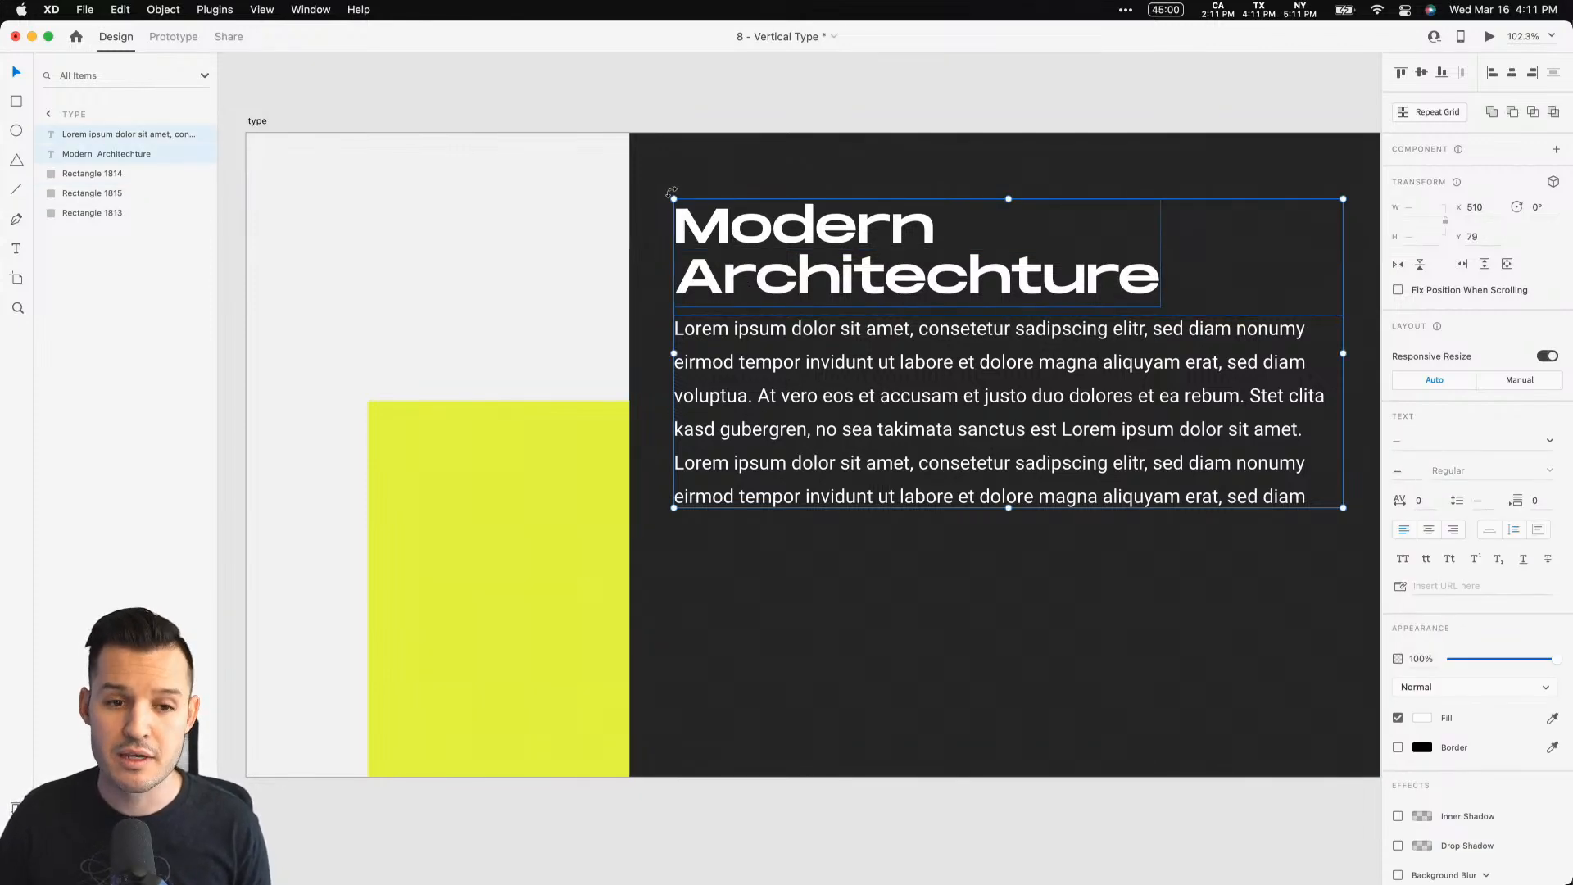
left_click_drag(671, 191, 847, 690)
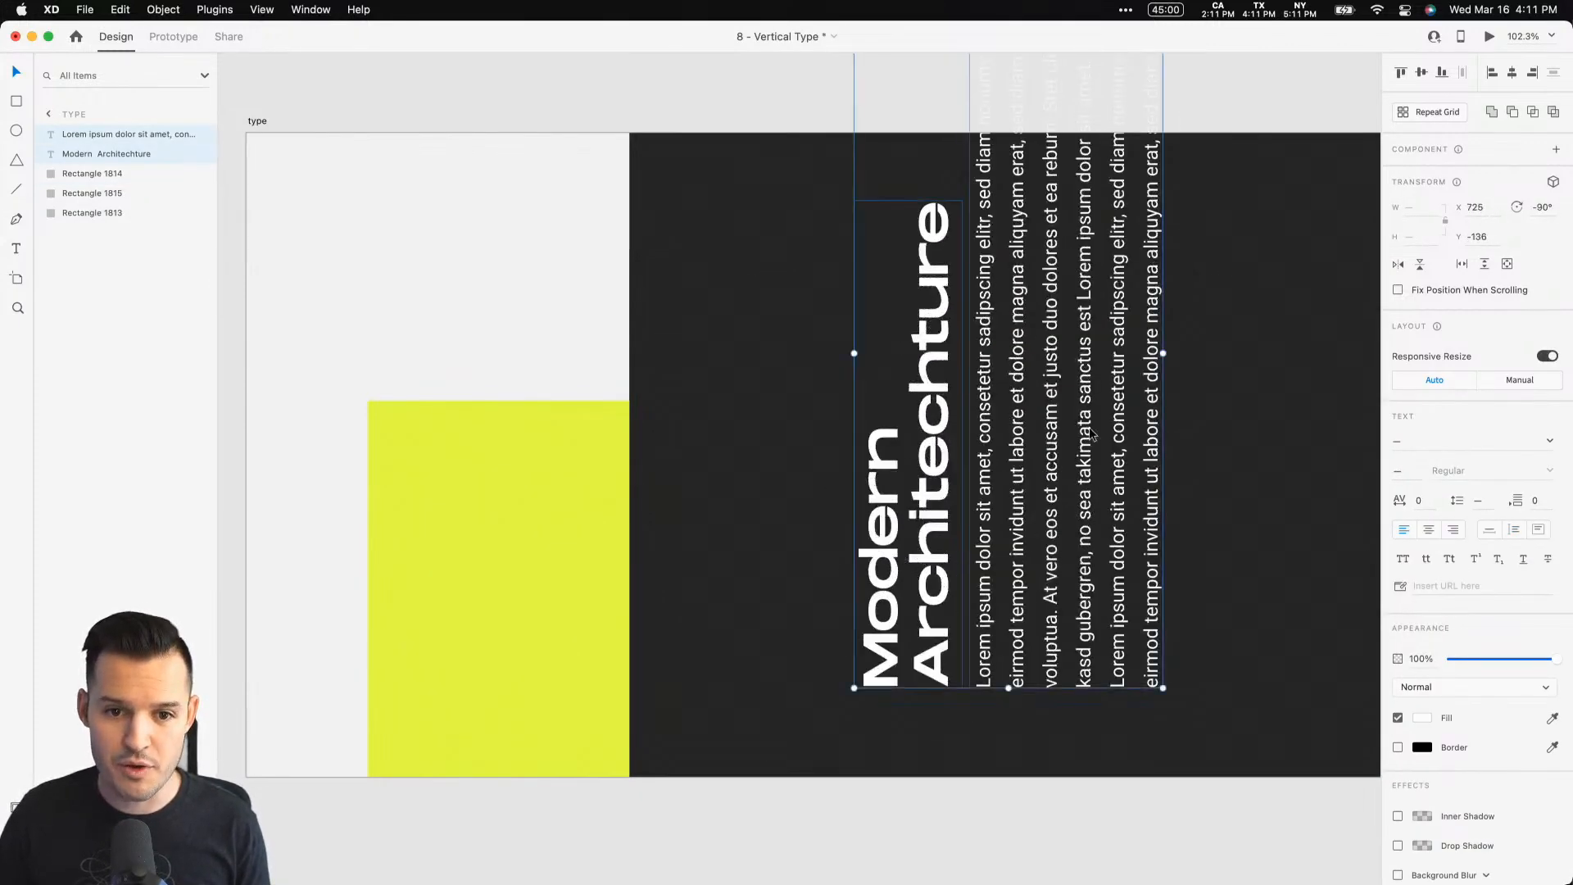
Step: Undo the text rotation and move the white paragraph down to the lower part of the dark panel
key("super+z")
left_click(1024, 679)
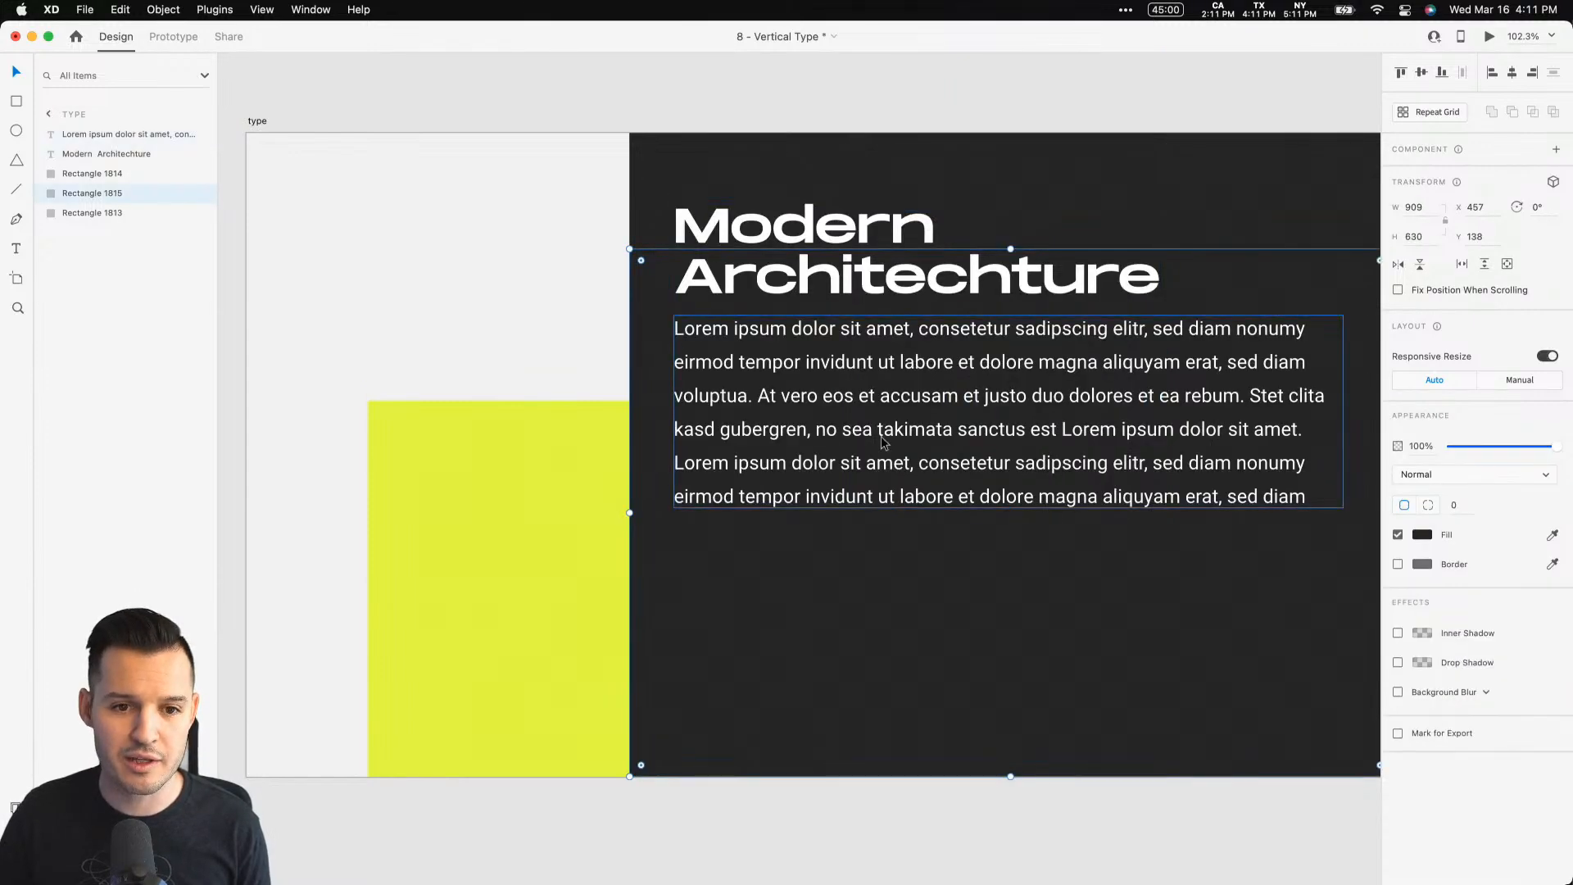
left_click_drag(883, 437, 882, 666)
Step: Rotate the heading alone to -90° at X 323, Y 7 beside the dark panel, and move the yellow block to X 457, Y 319
left_click(791, 280)
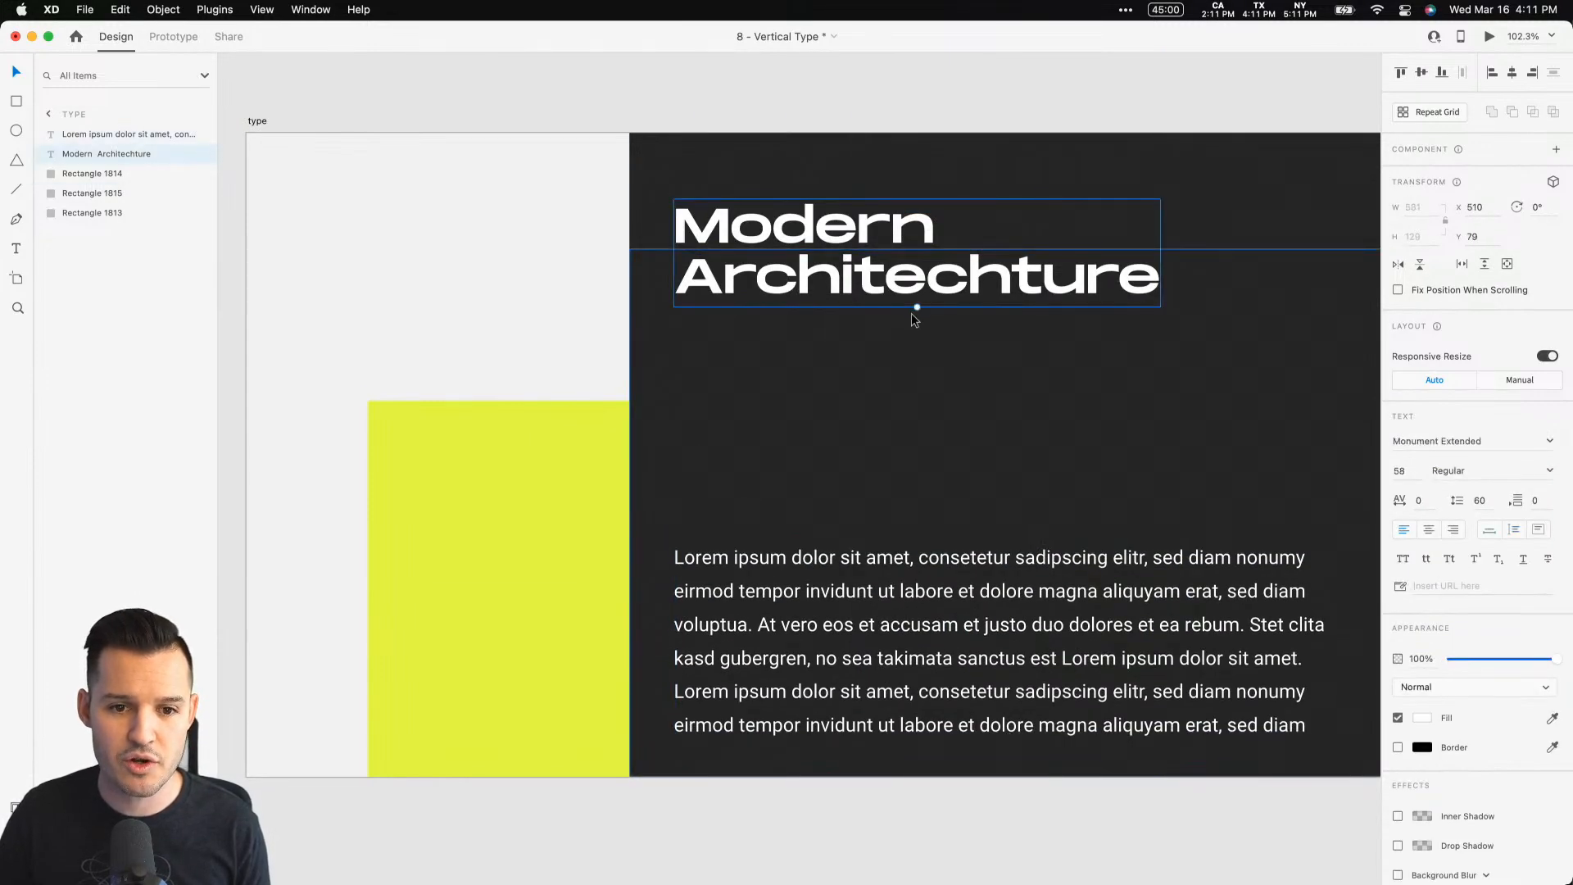
left_click_drag(912, 314, 584, 455)
left_click(486, 453)
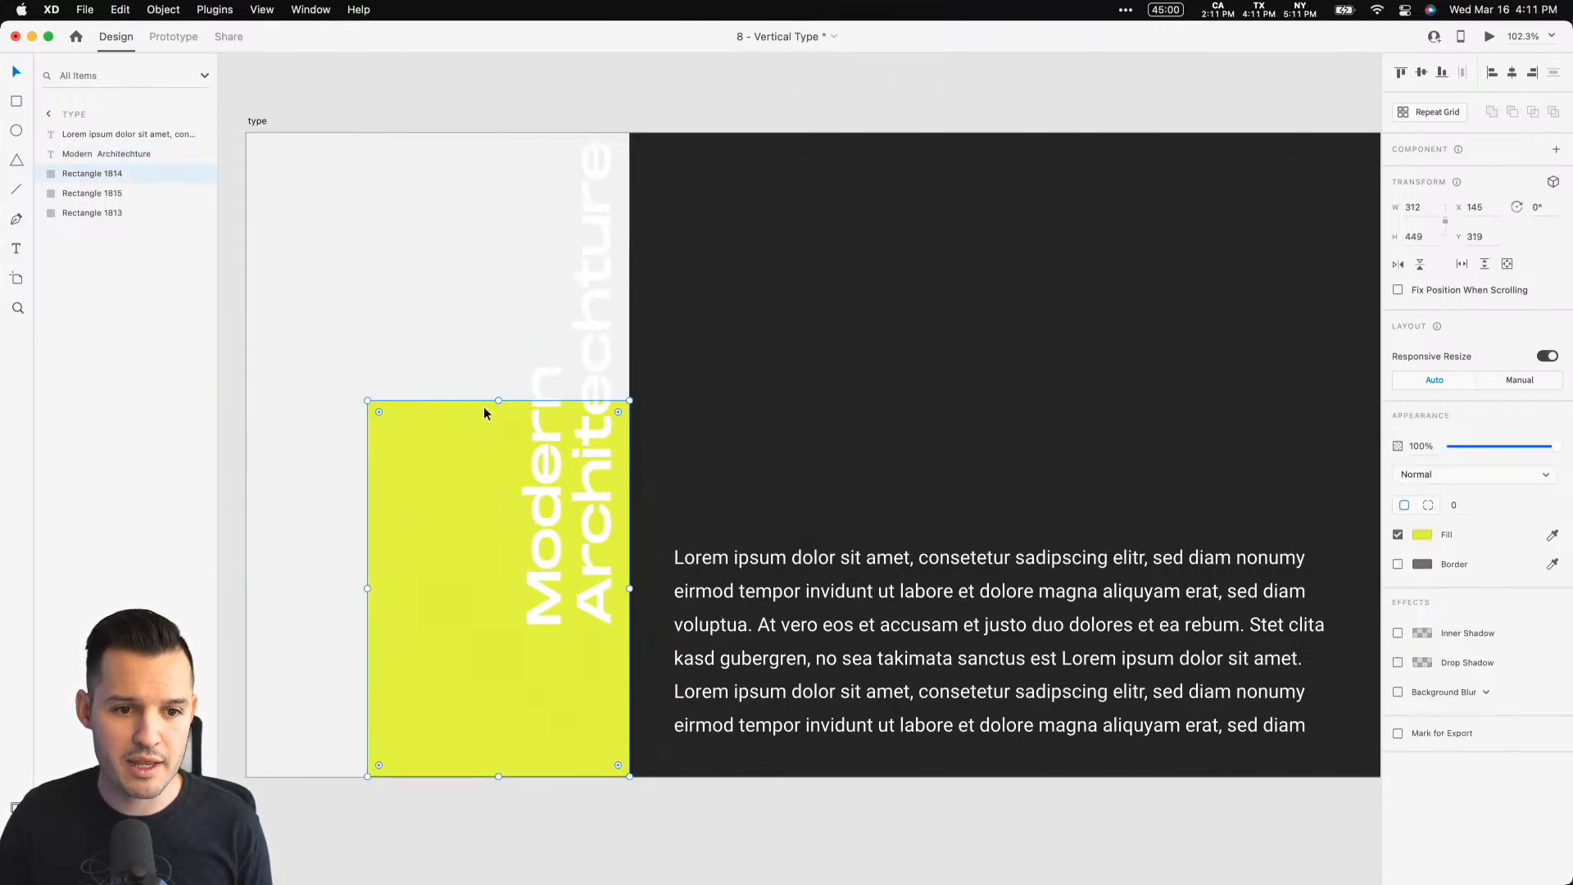
left_click_drag(483, 410, 715, 479)
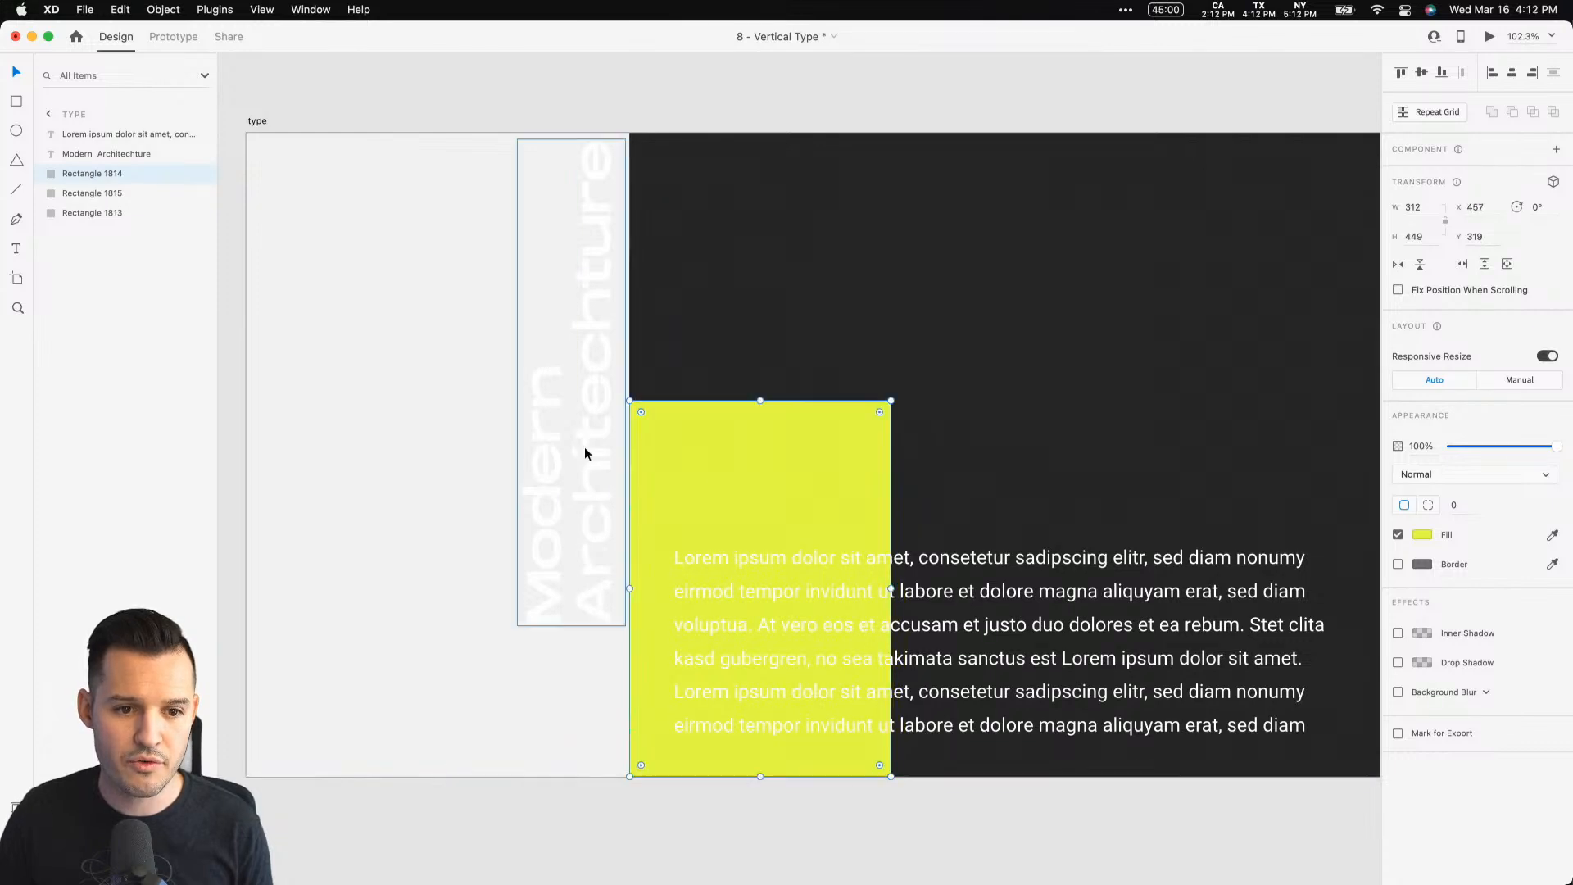
Step: Recolor the vertical heading with the dark color sampled from the dark panel
left_click(585, 453)
left_click(1426, 719)
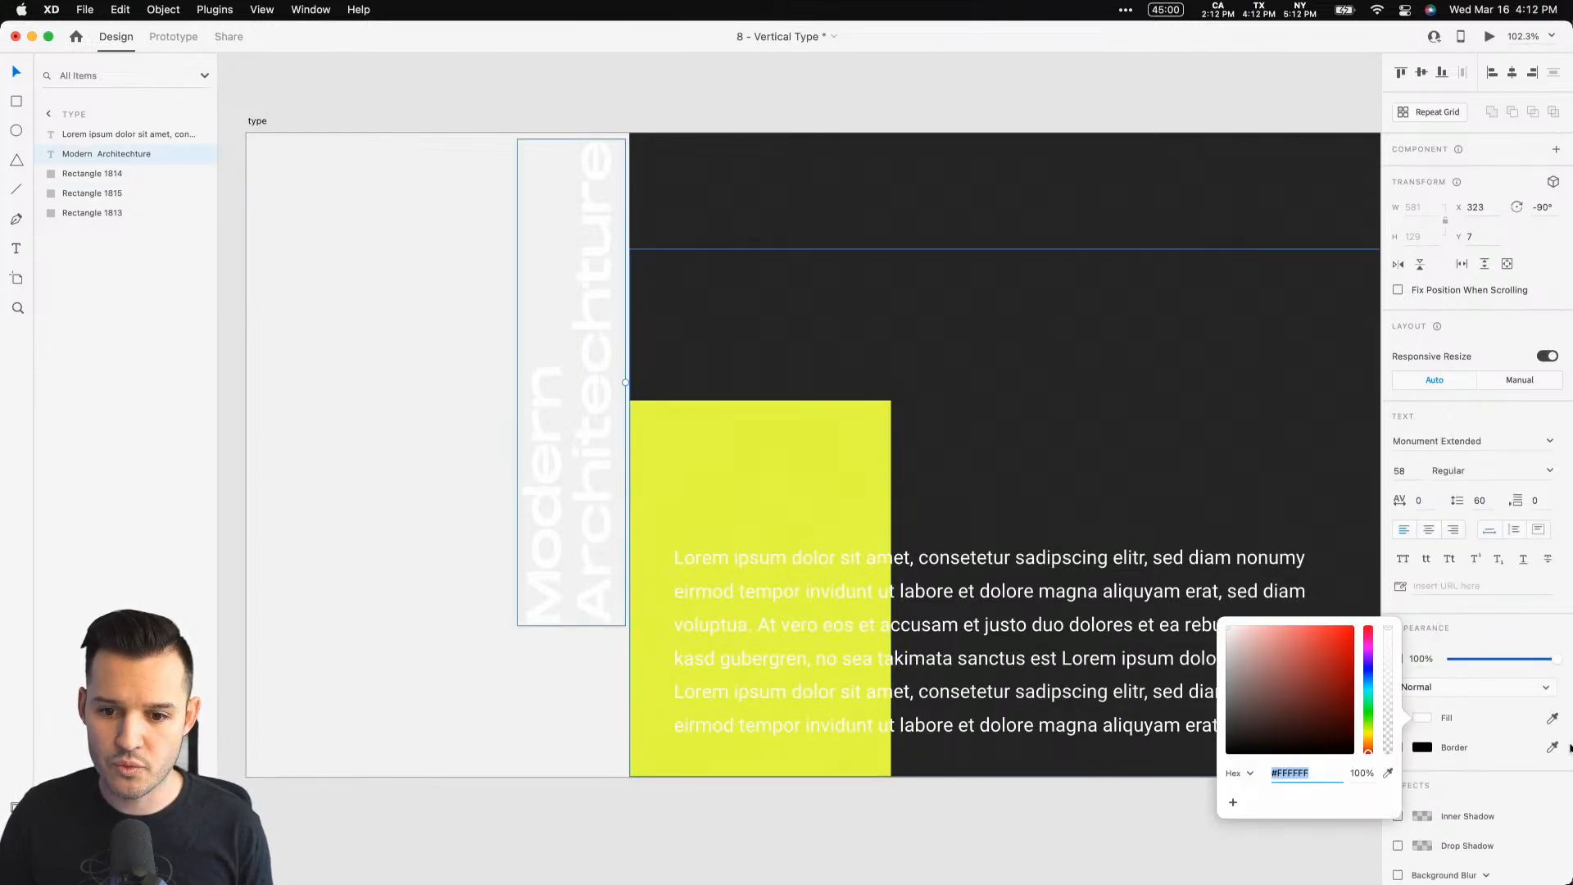
left_click(1553, 719)
left_click(1170, 410)
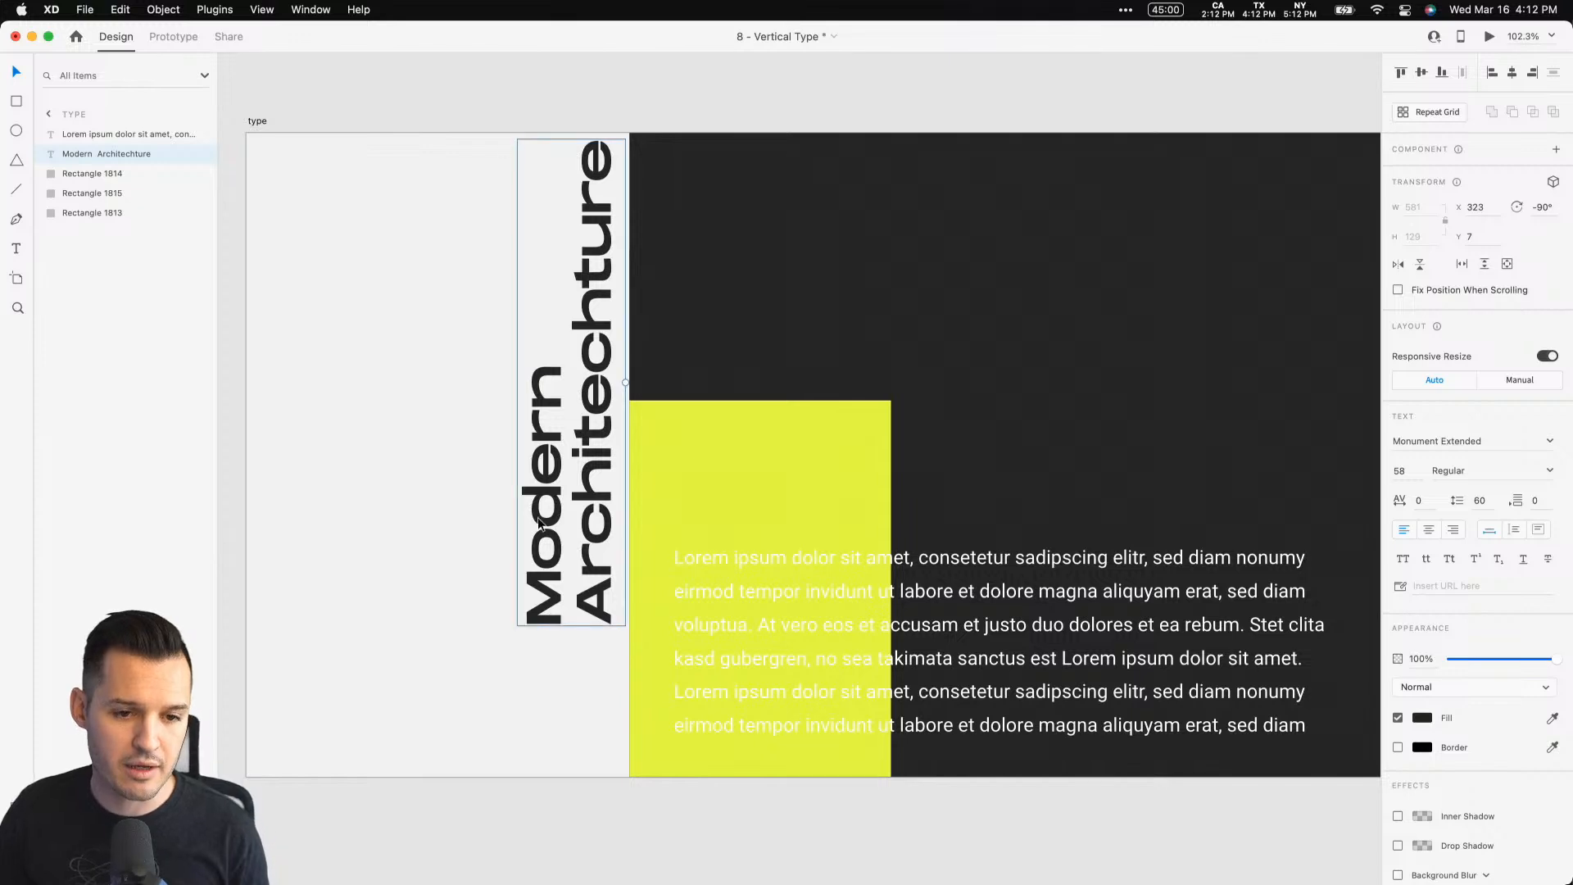
Step: Enlarge the vertical heading to size 71 at X 299, Y 29, and move the paragraph above the yellow block at X 494, Y 41
left_click_drag(626, 387, 646, 383)
left_click_drag(608, 433, 596, 473)
left_click_drag(781, 622, 744, 249)
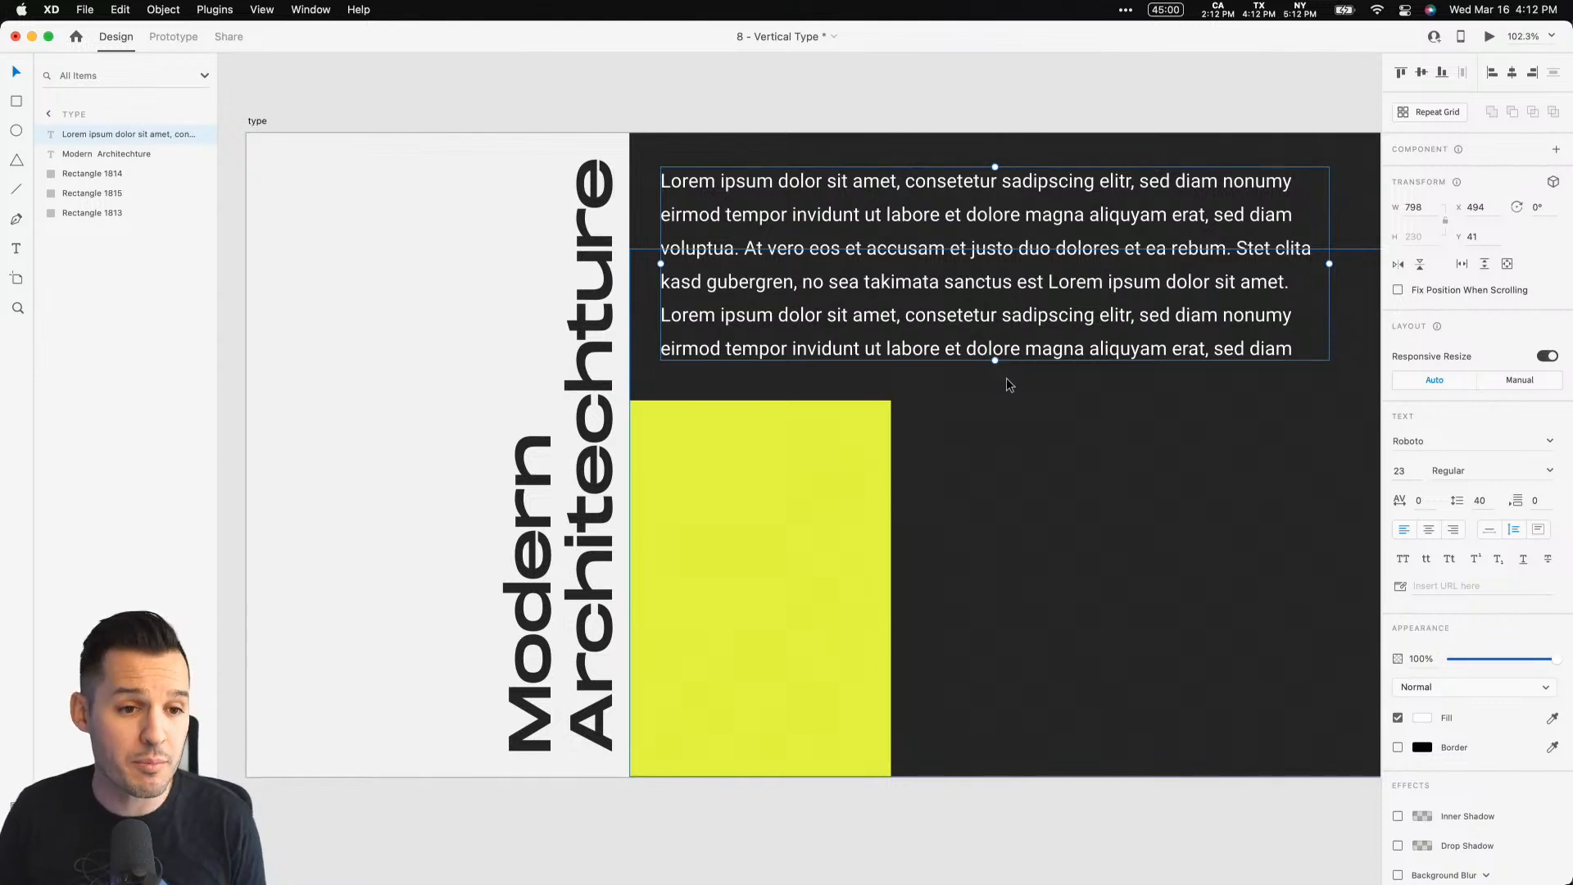
Step: Draw a vertical line 711 high near the artboard's left edge, matching the heading's height, and shift it slightly right
key("l")
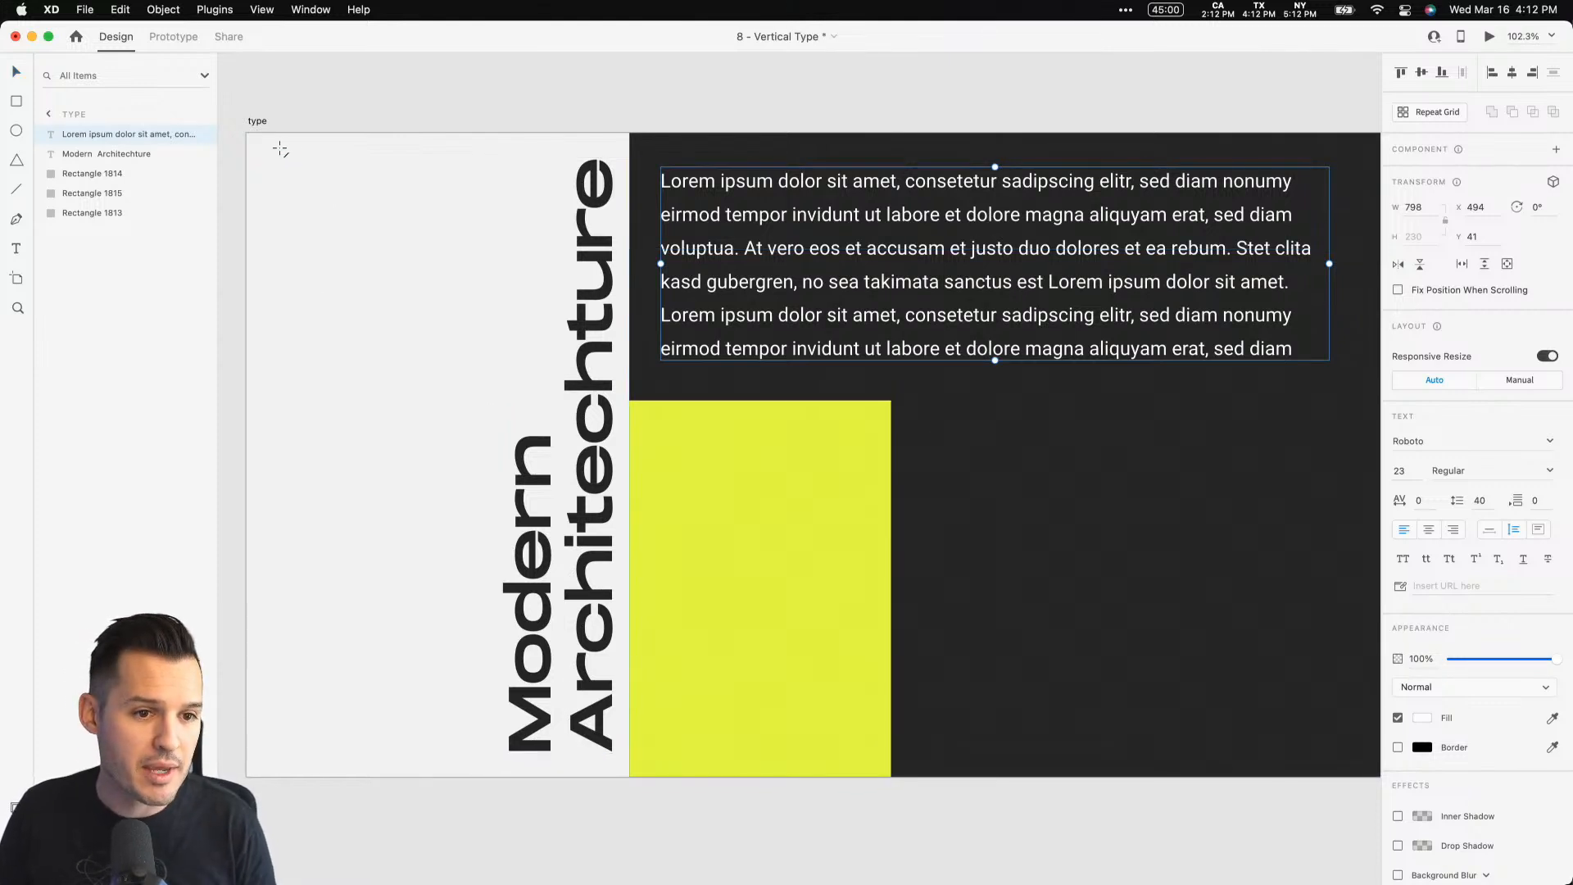
mouse_move(267, 158)
left_mouse_down()
mouse_move(291, 667)
mouse_move(312, 753)
left_mouse_up()
key("v")
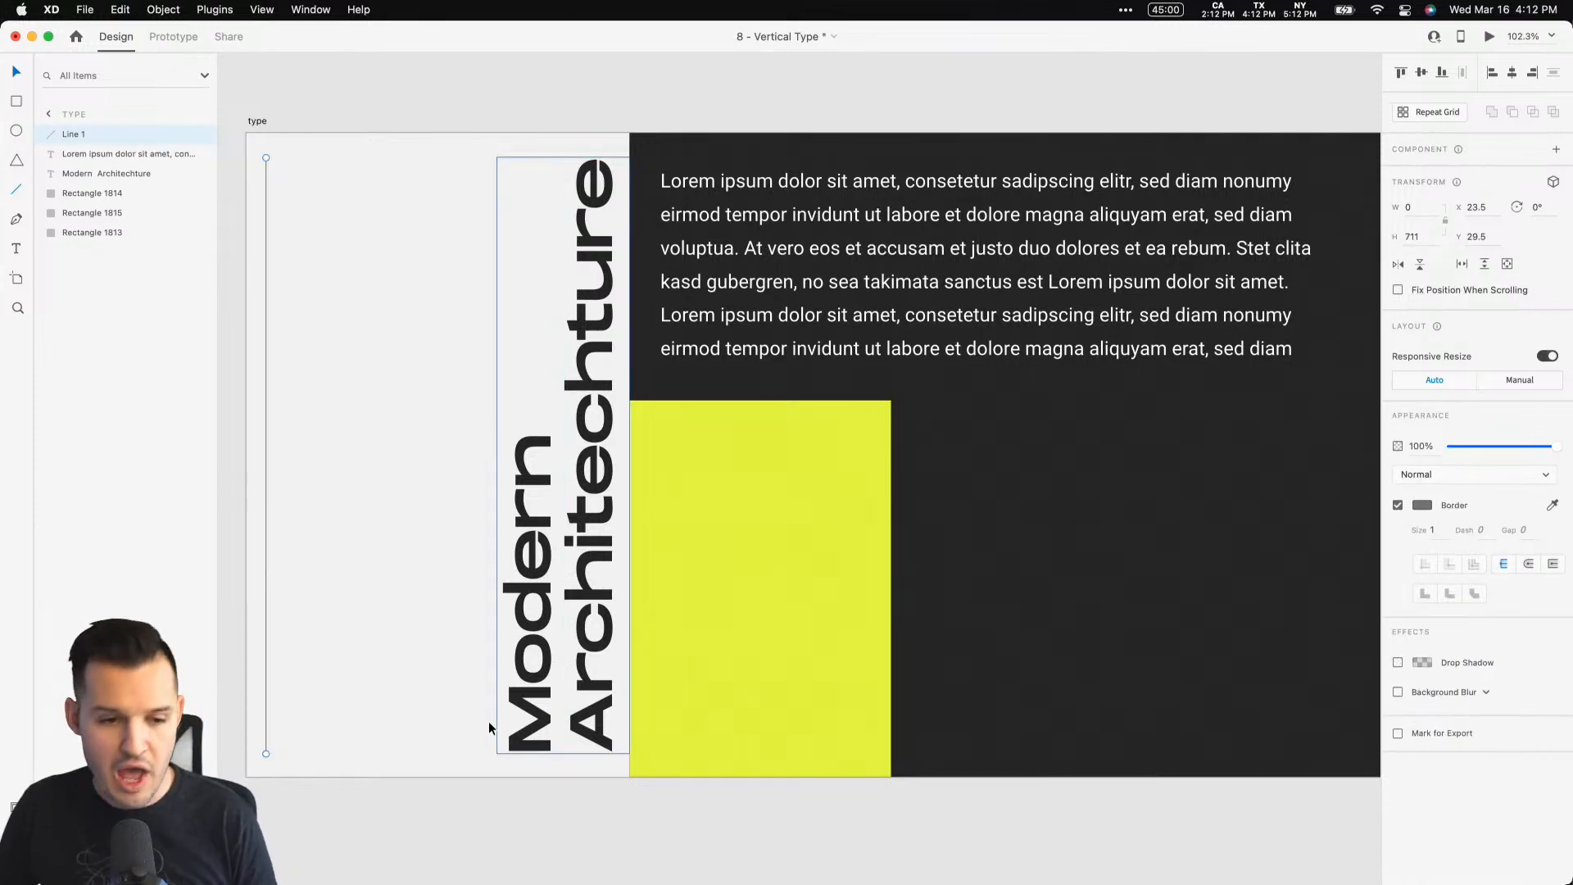
left_click(272, 645)
left_click_drag(267, 646, 278, 647)
Step: Duplicate the heading onto the yellow block as horizontal text at size 20 and change its wording to "Crucial Info"
left_click(541, 672)
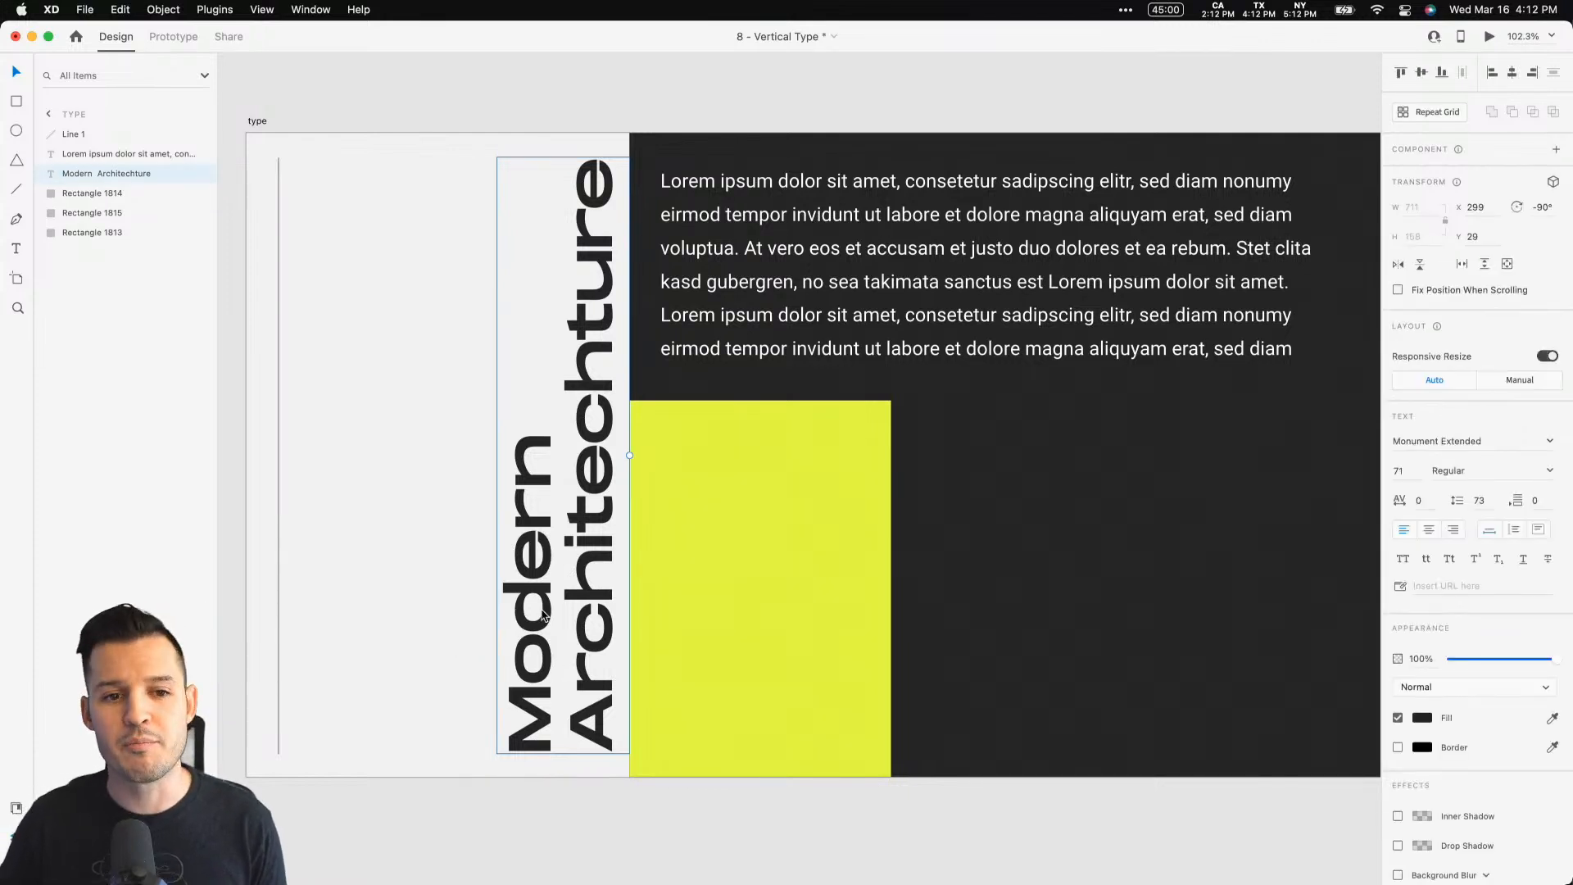
key("alt")
left_click_drag(543, 614, 673, 730)
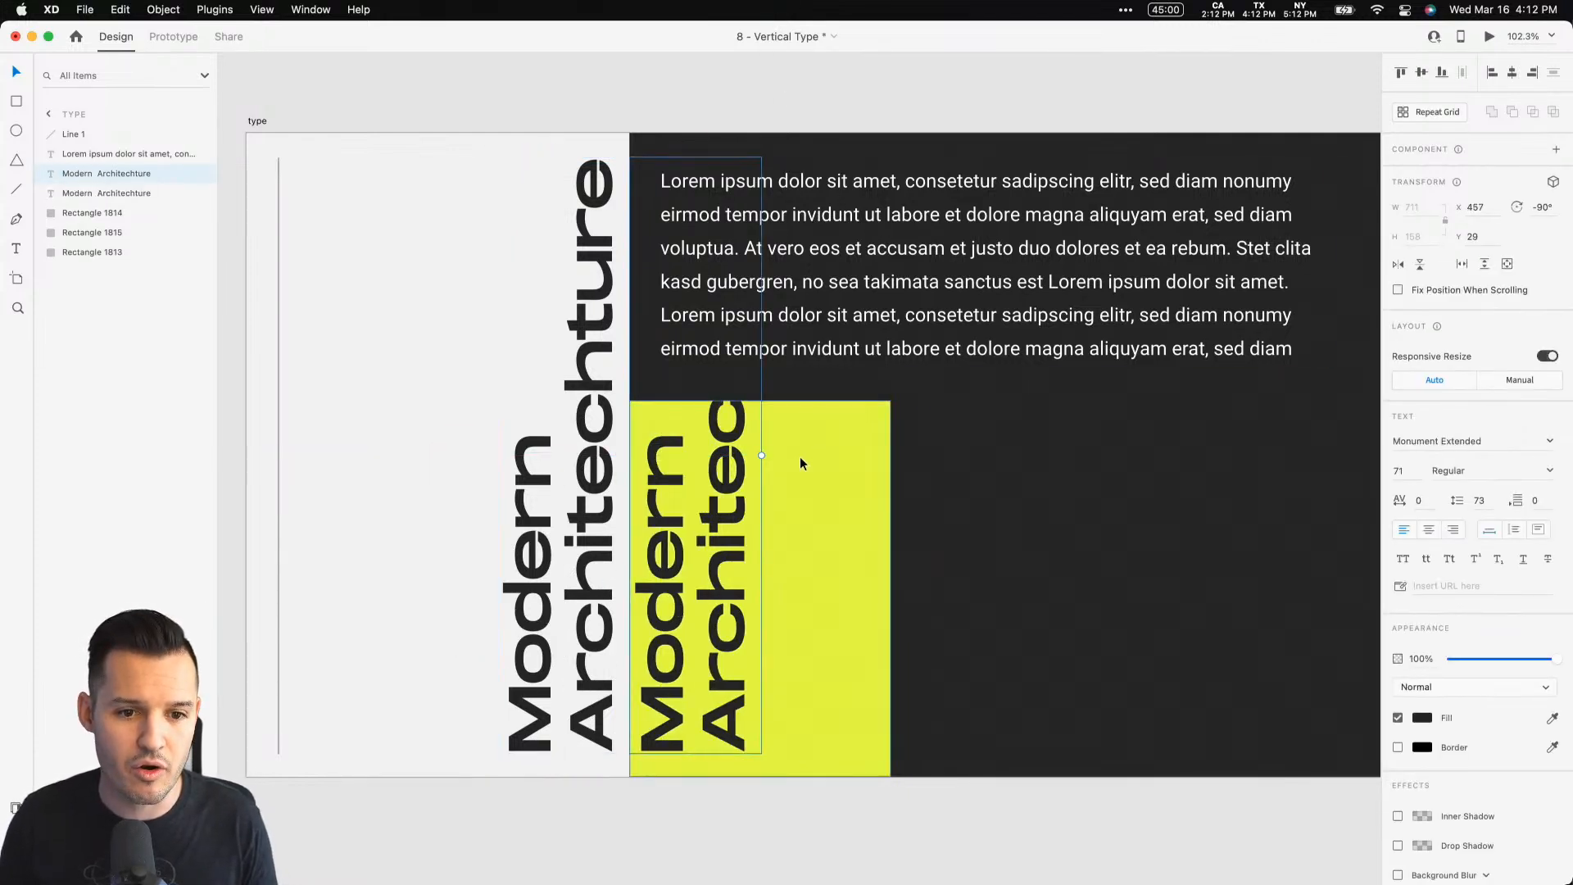
mouse_move(759, 450)
left_mouse_down()
mouse_move(651, 467)
mouse_move(732, 466)
mouse_move(729, 441)
left_mouse_up()
double_click(730, 444)
key("super+a")
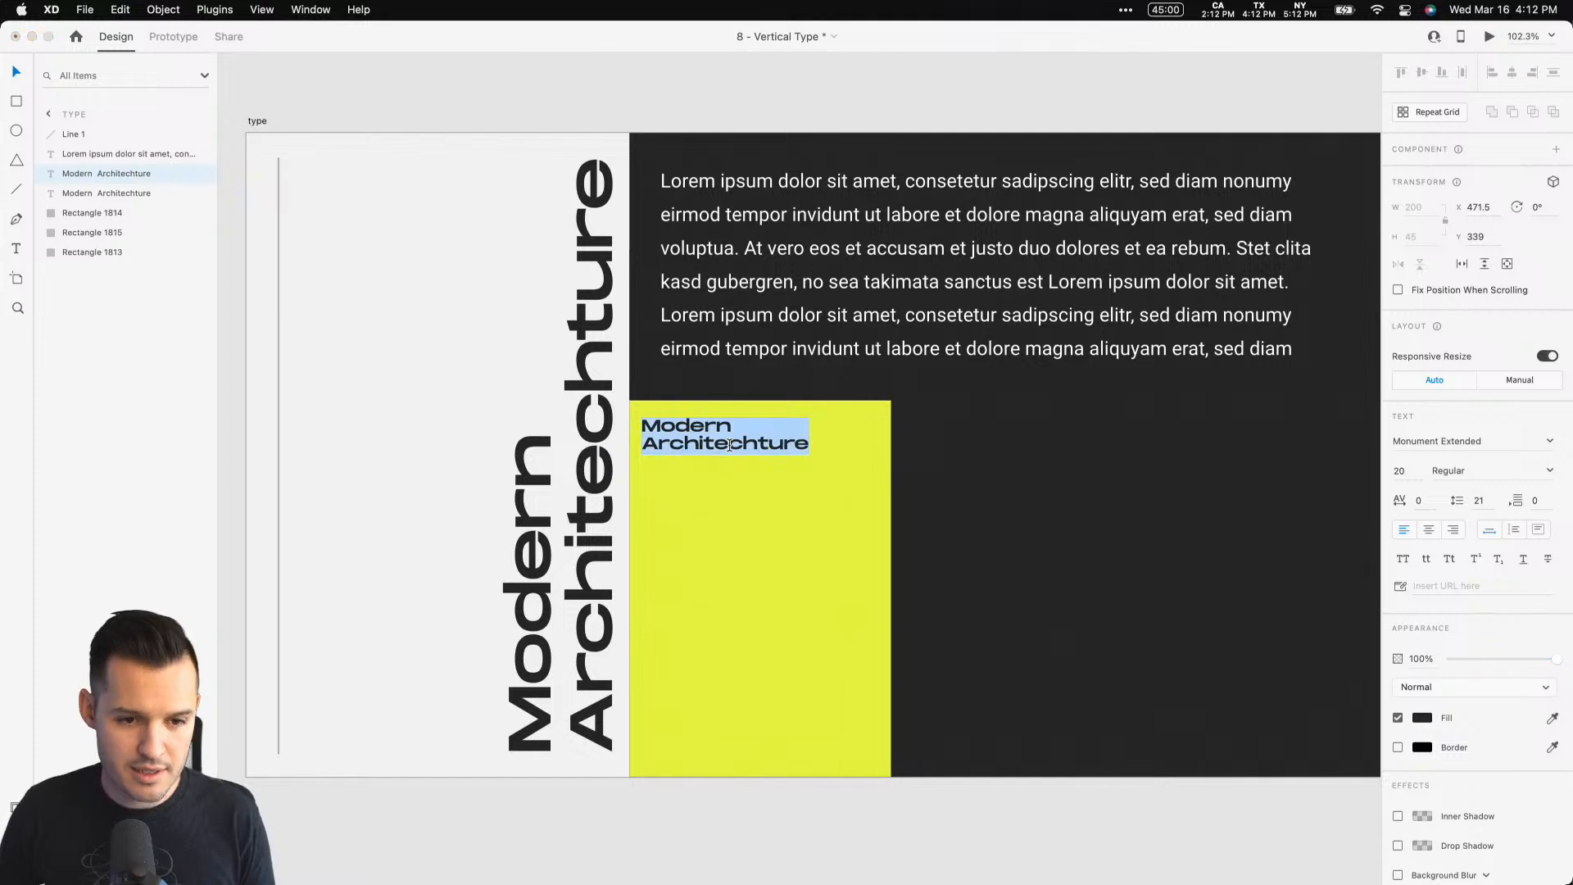
type("cial Info")
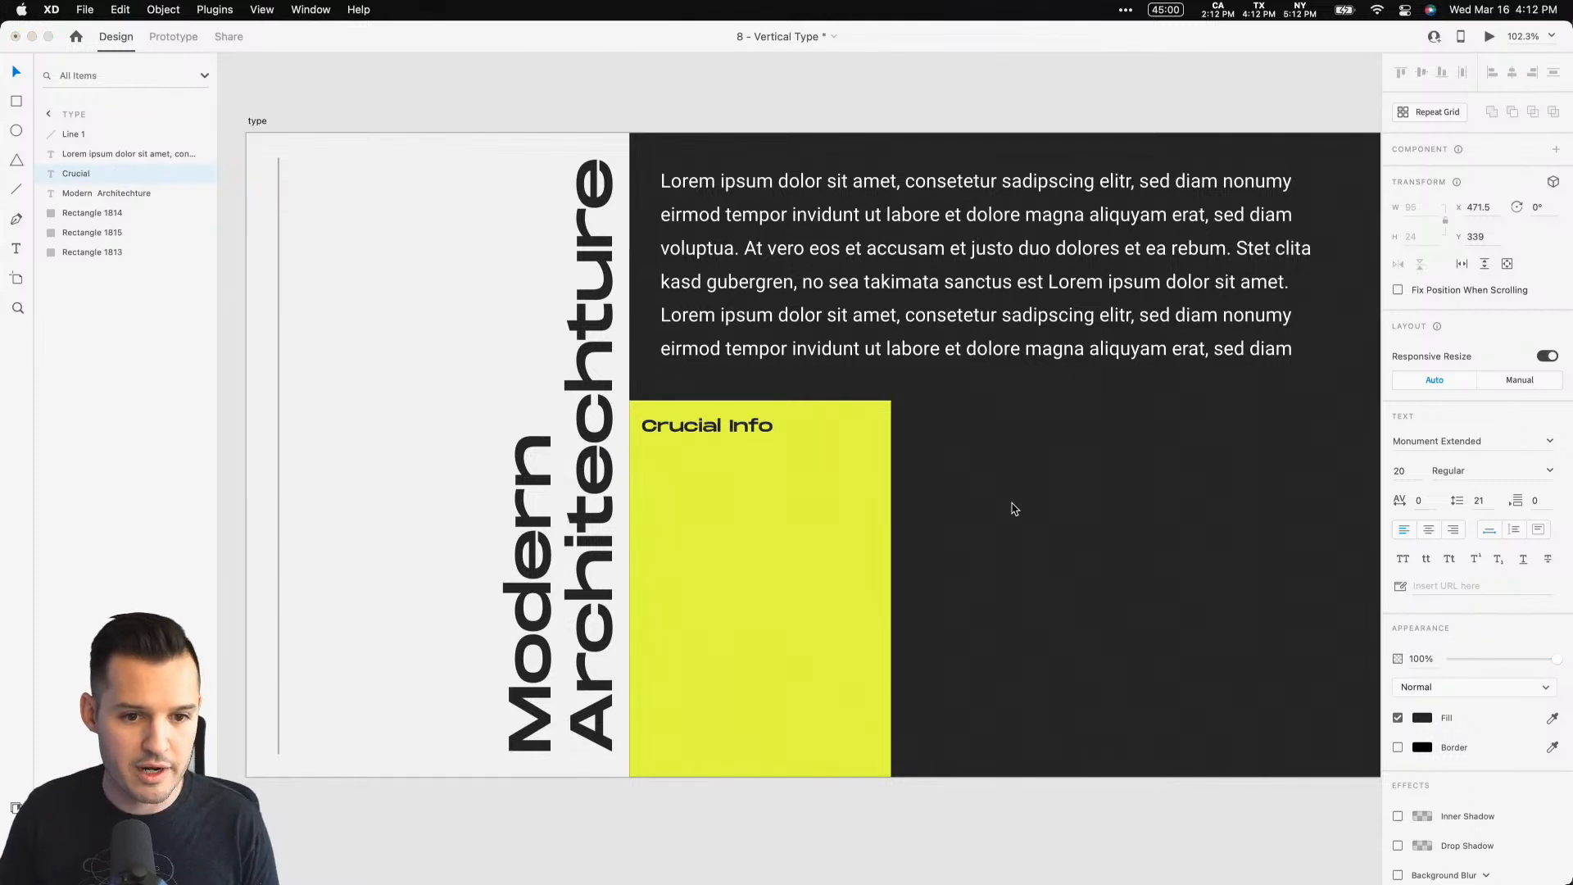
key("Escape")
Step: Duplicate the white paragraph below the Crucial Info heading at X 471, Y 385 and set its font size to 16
left_click(780, 307)
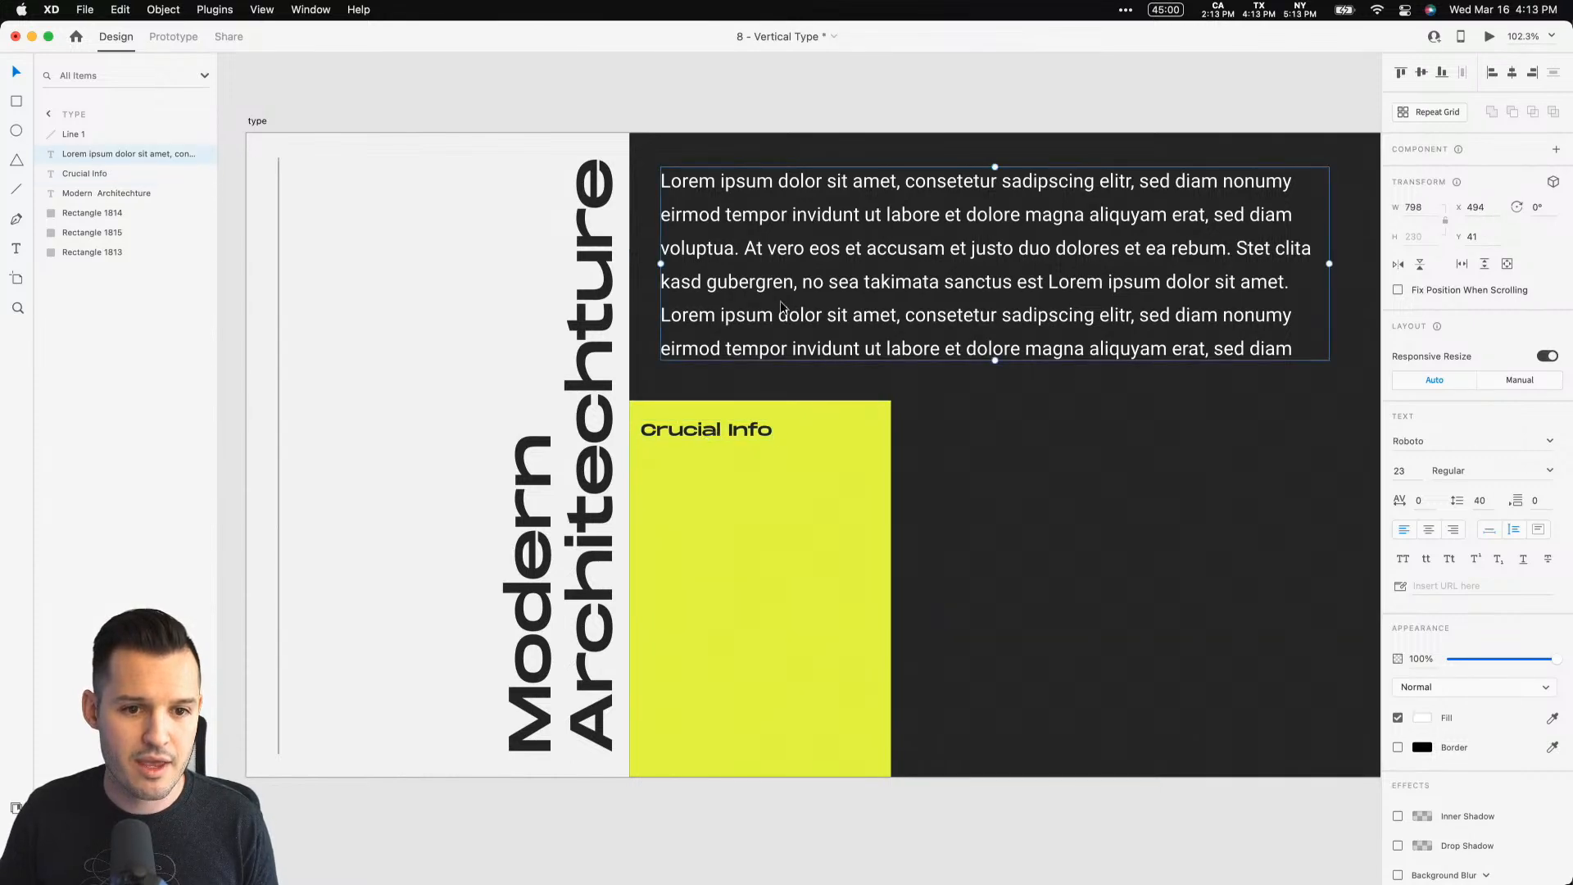
left_click_drag(769, 234, 749, 521)
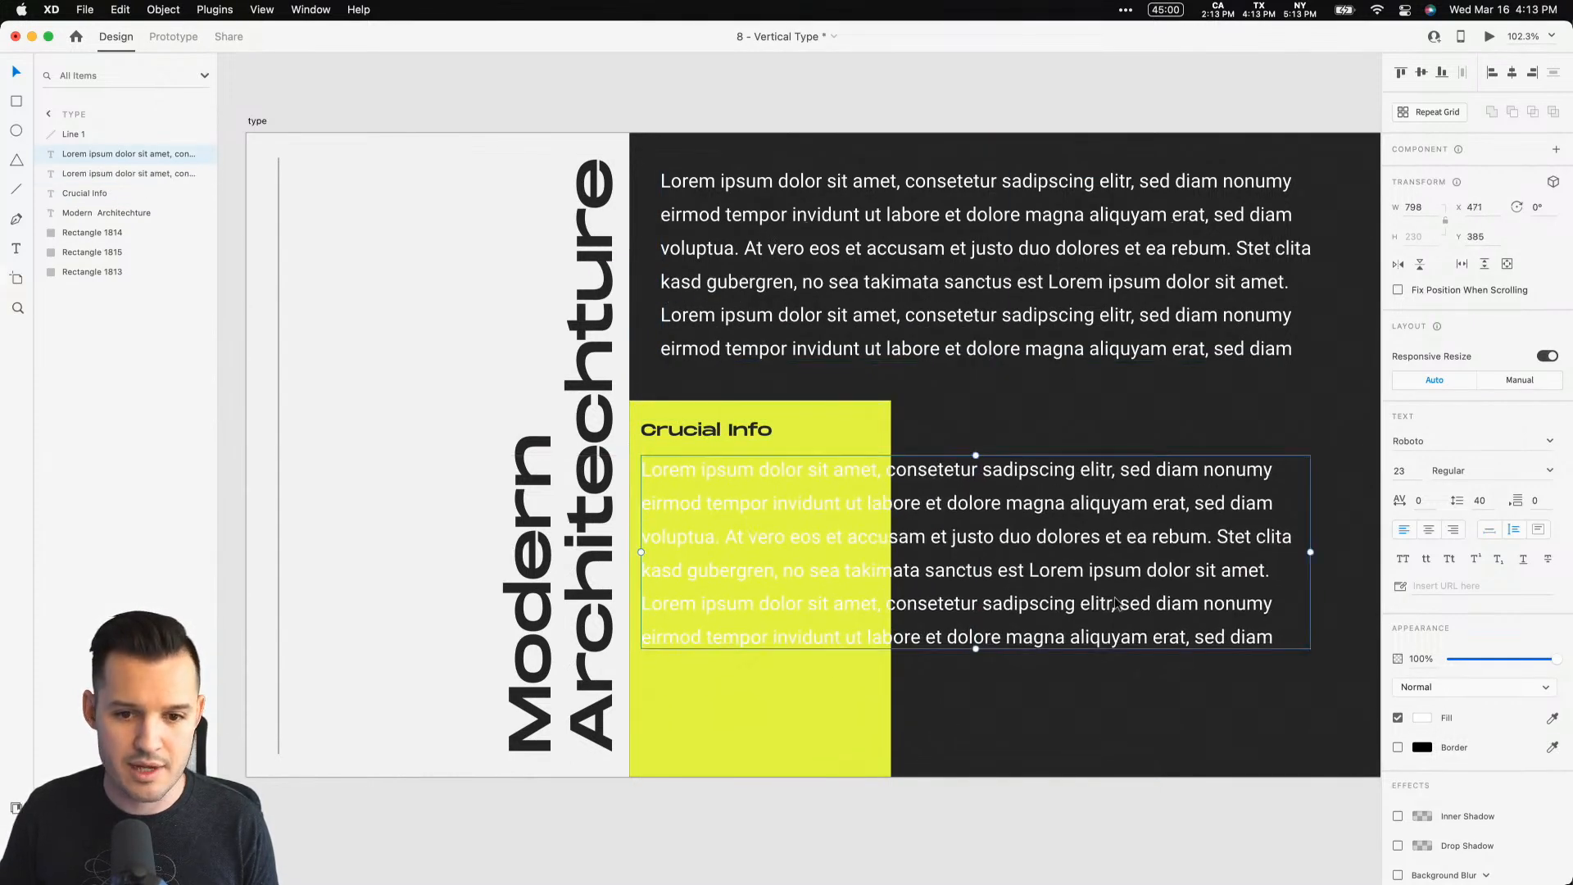
key("shift+Down")
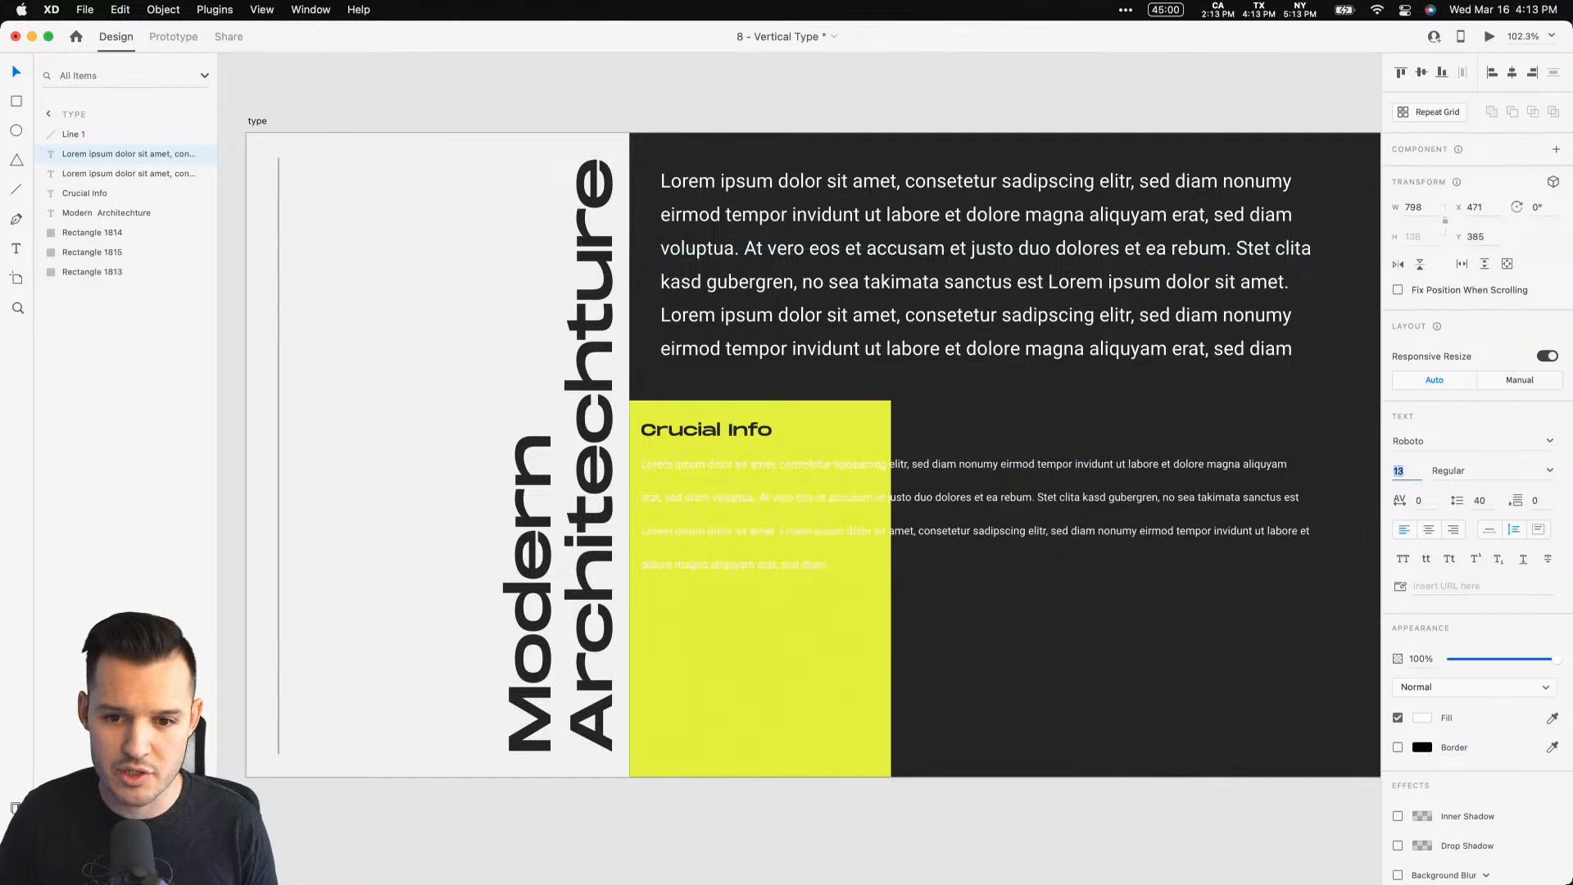
key("Up")
key("Up")
key("Up")
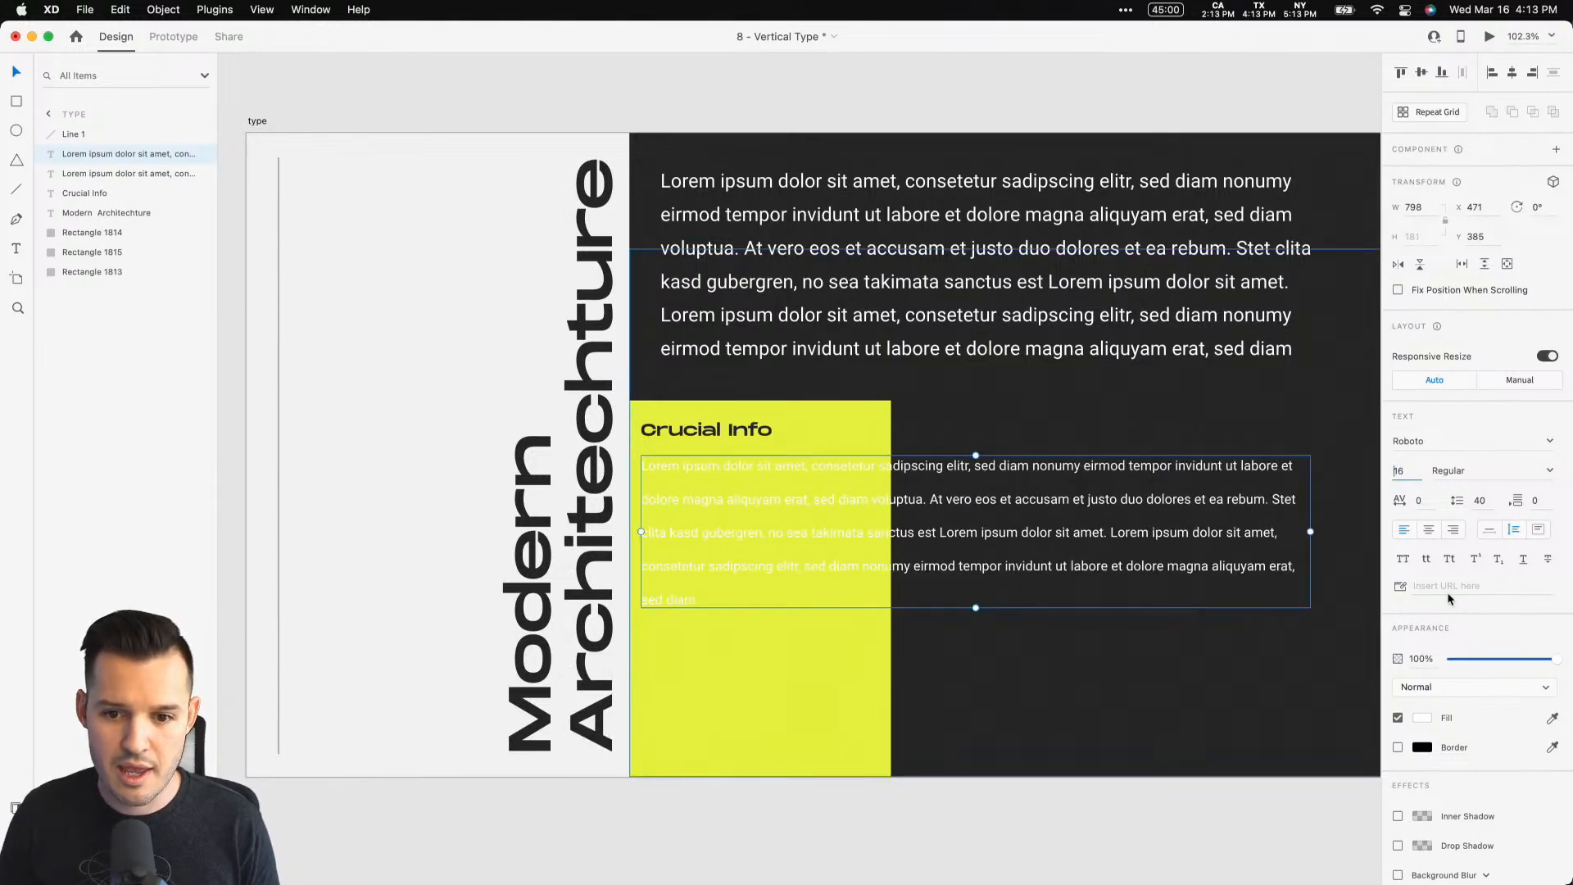
Step: Narrow the copied paragraph to 279 wide and delete its text from "sea takimata" onward so it fits the yellow block
left_click_drag(1310, 531, 875, 551)
double_click(793, 553)
left_click(797, 615)
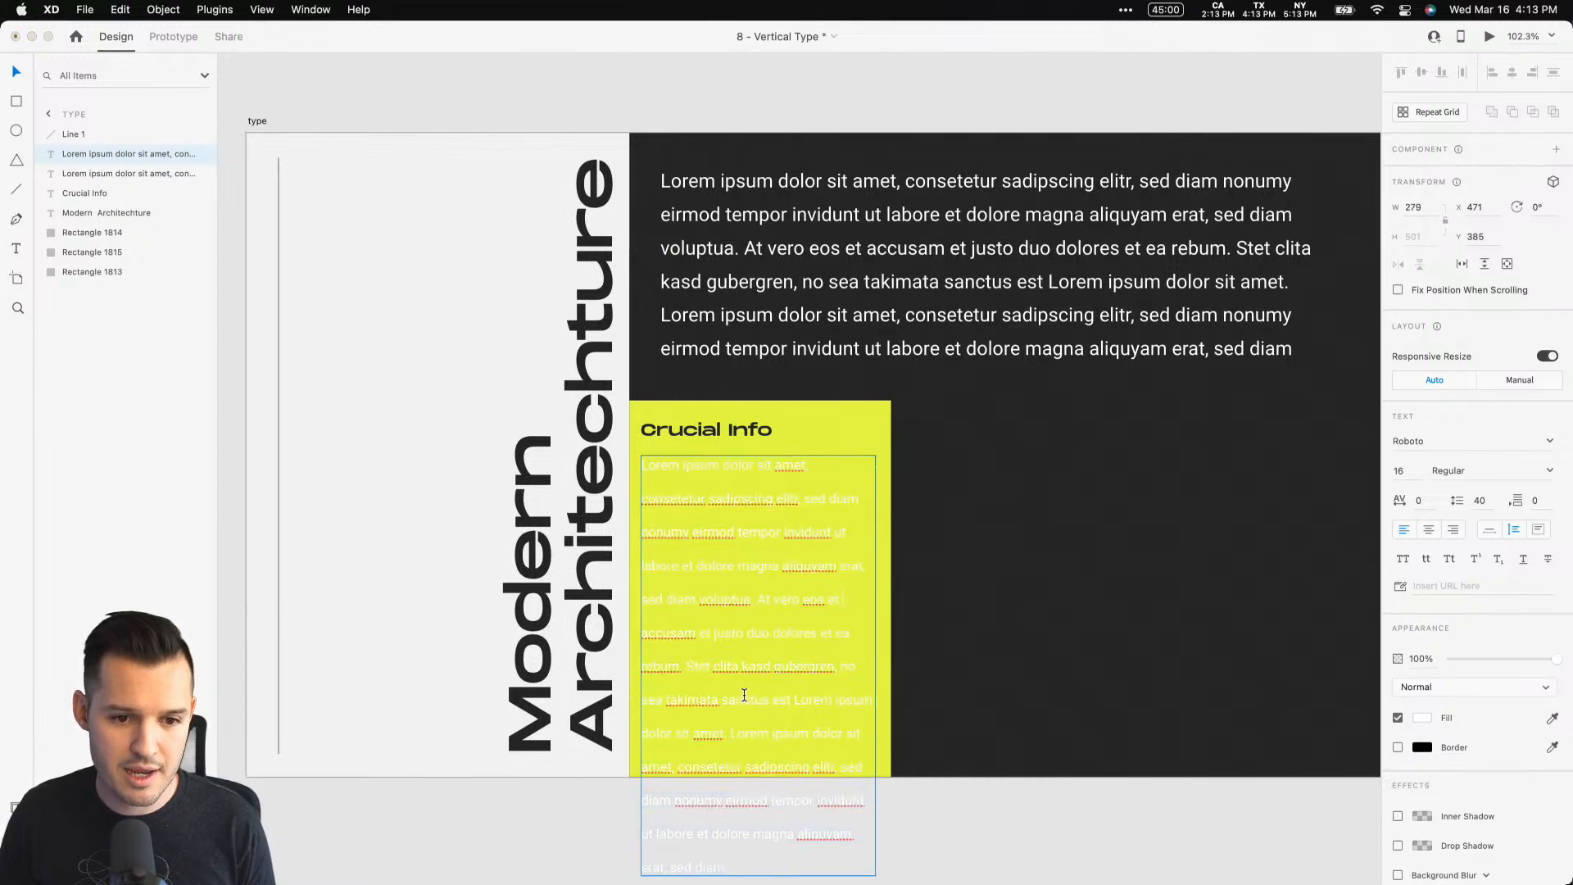
left_click_drag(648, 686, 1127, 867)
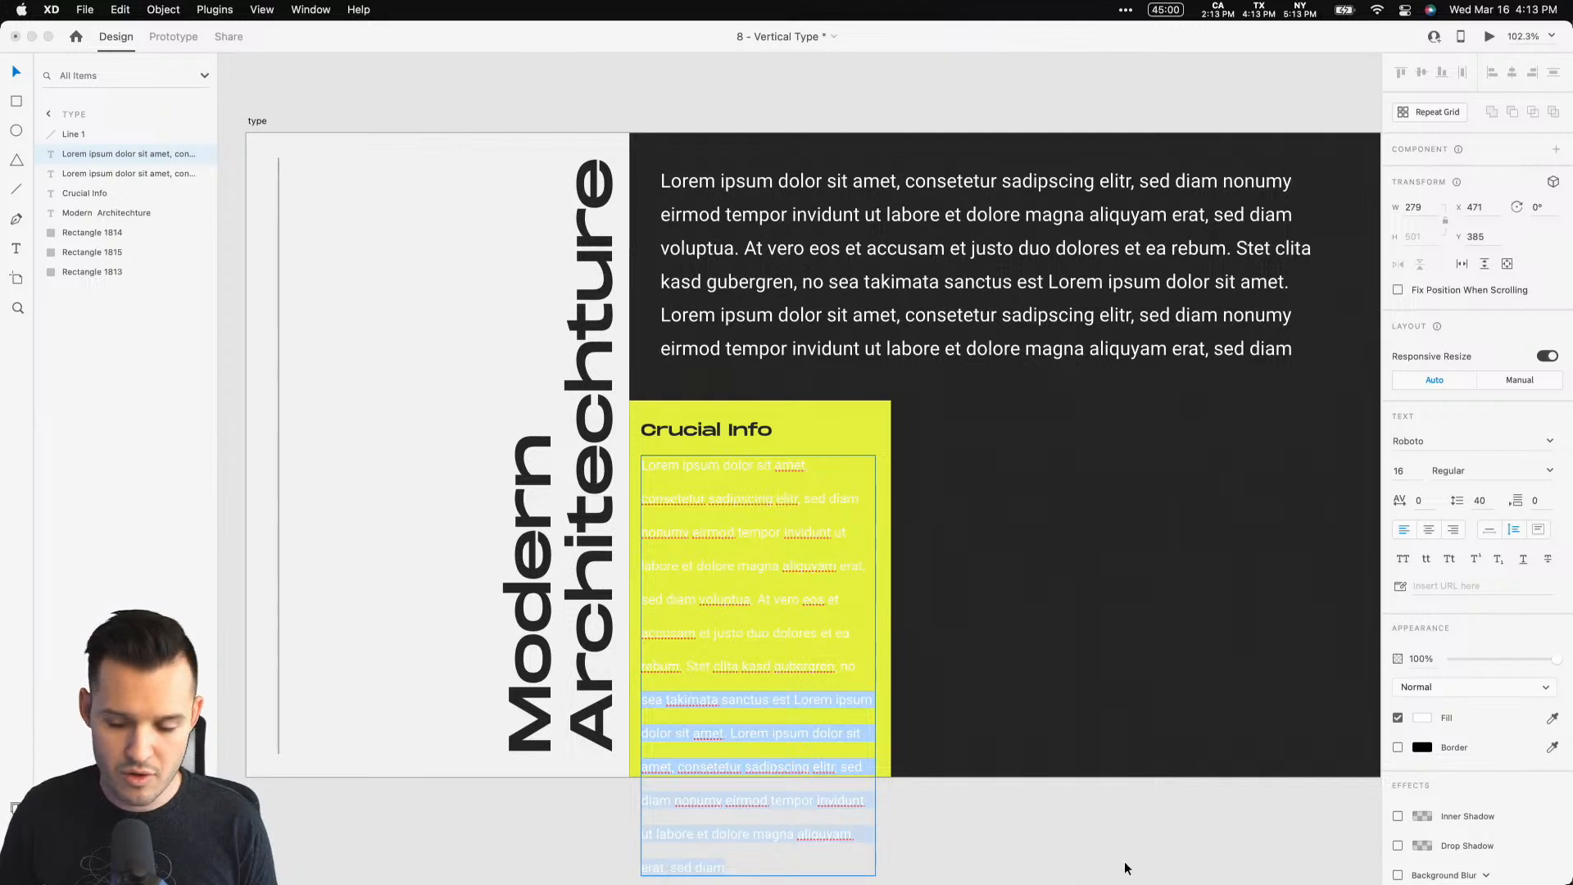
key("BackSpace")
key("Escape")
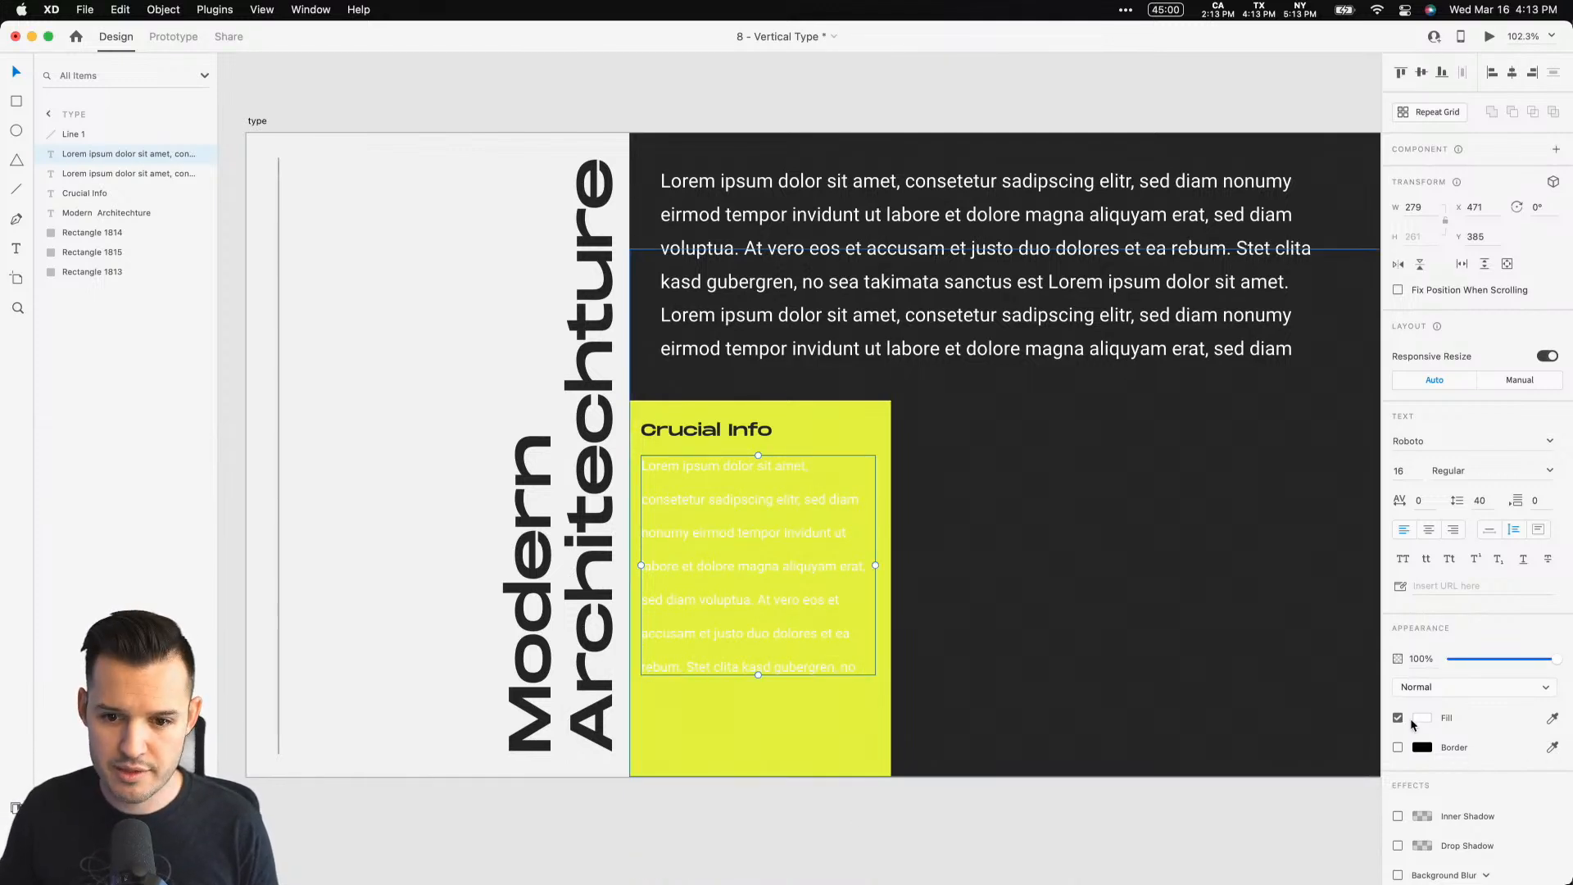
Step: Recolor the Crucial Info paragraph with the panel's dark color and set its line spacing to 32
left_click(1551, 718)
left_click(1193, 692)
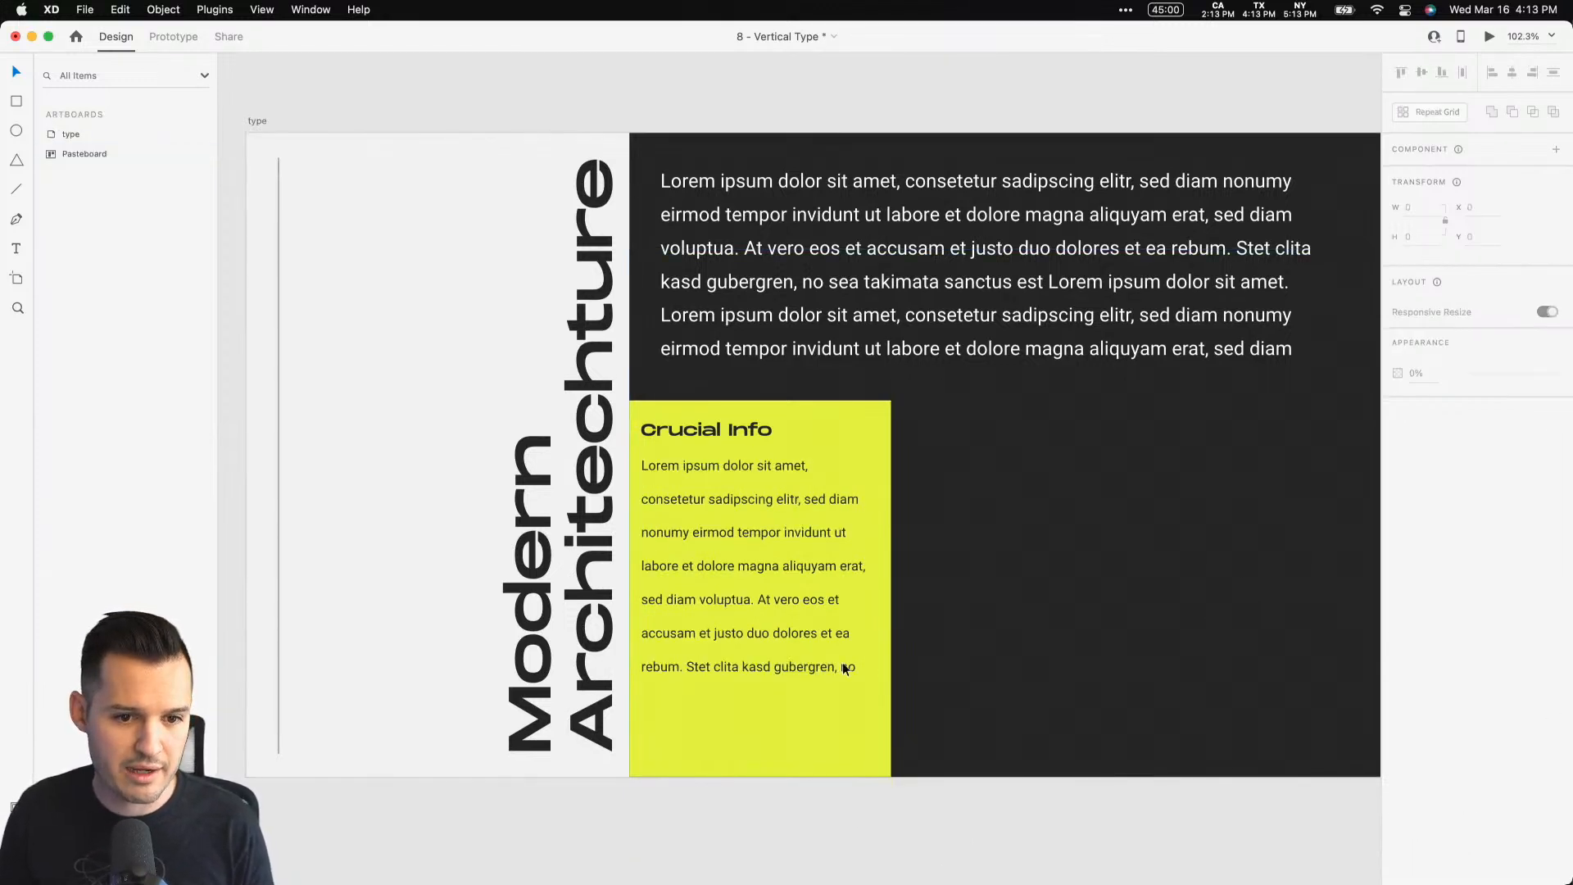
type("30")
key("Return")
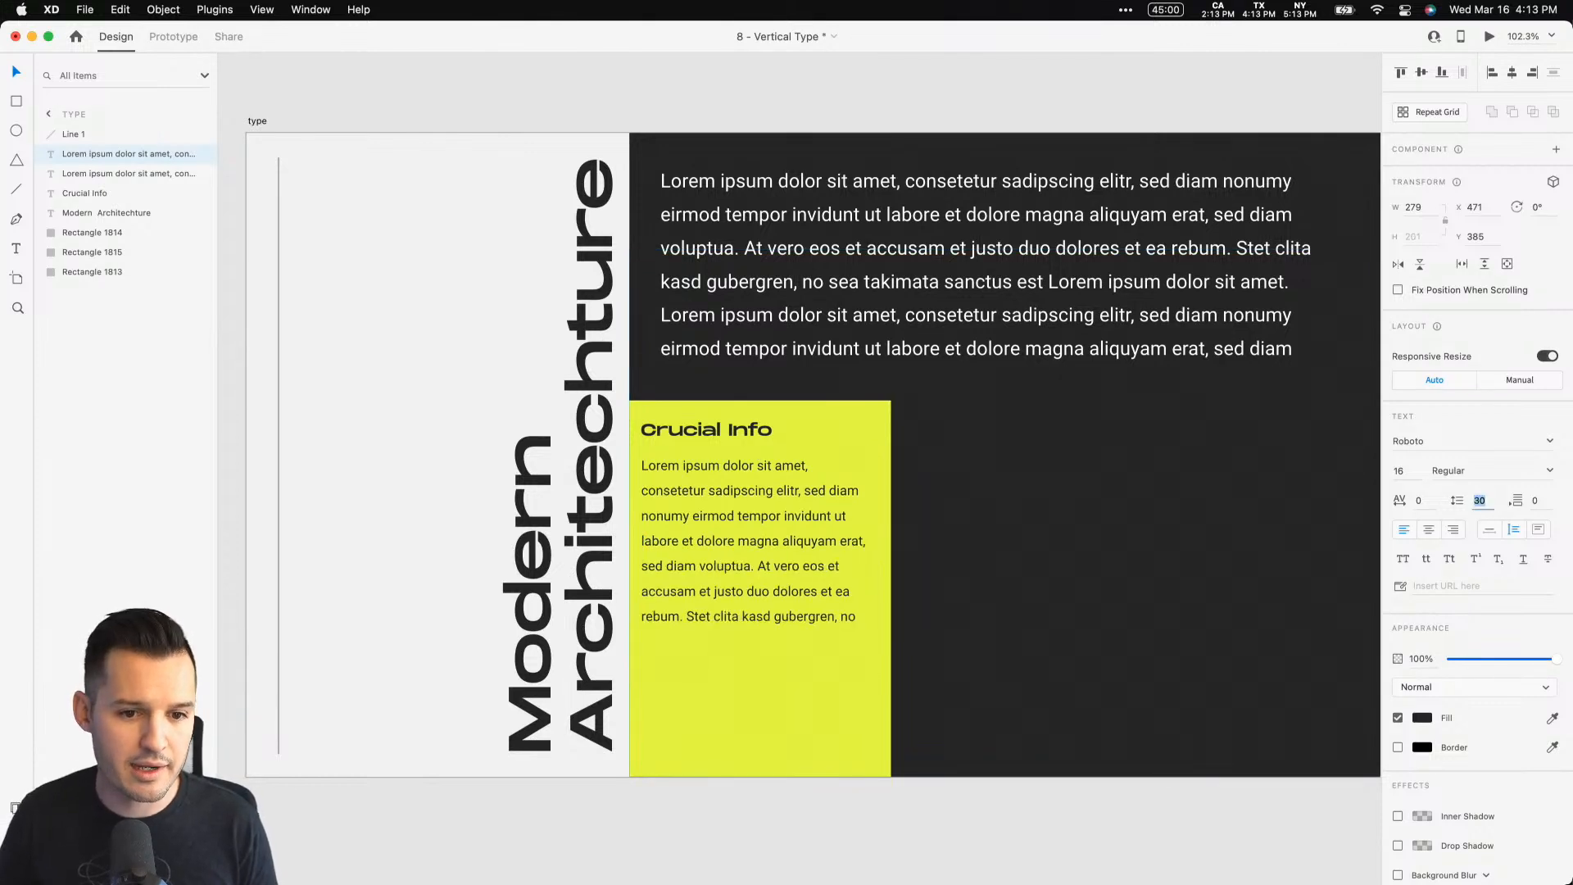
key("Up")
key("Up")
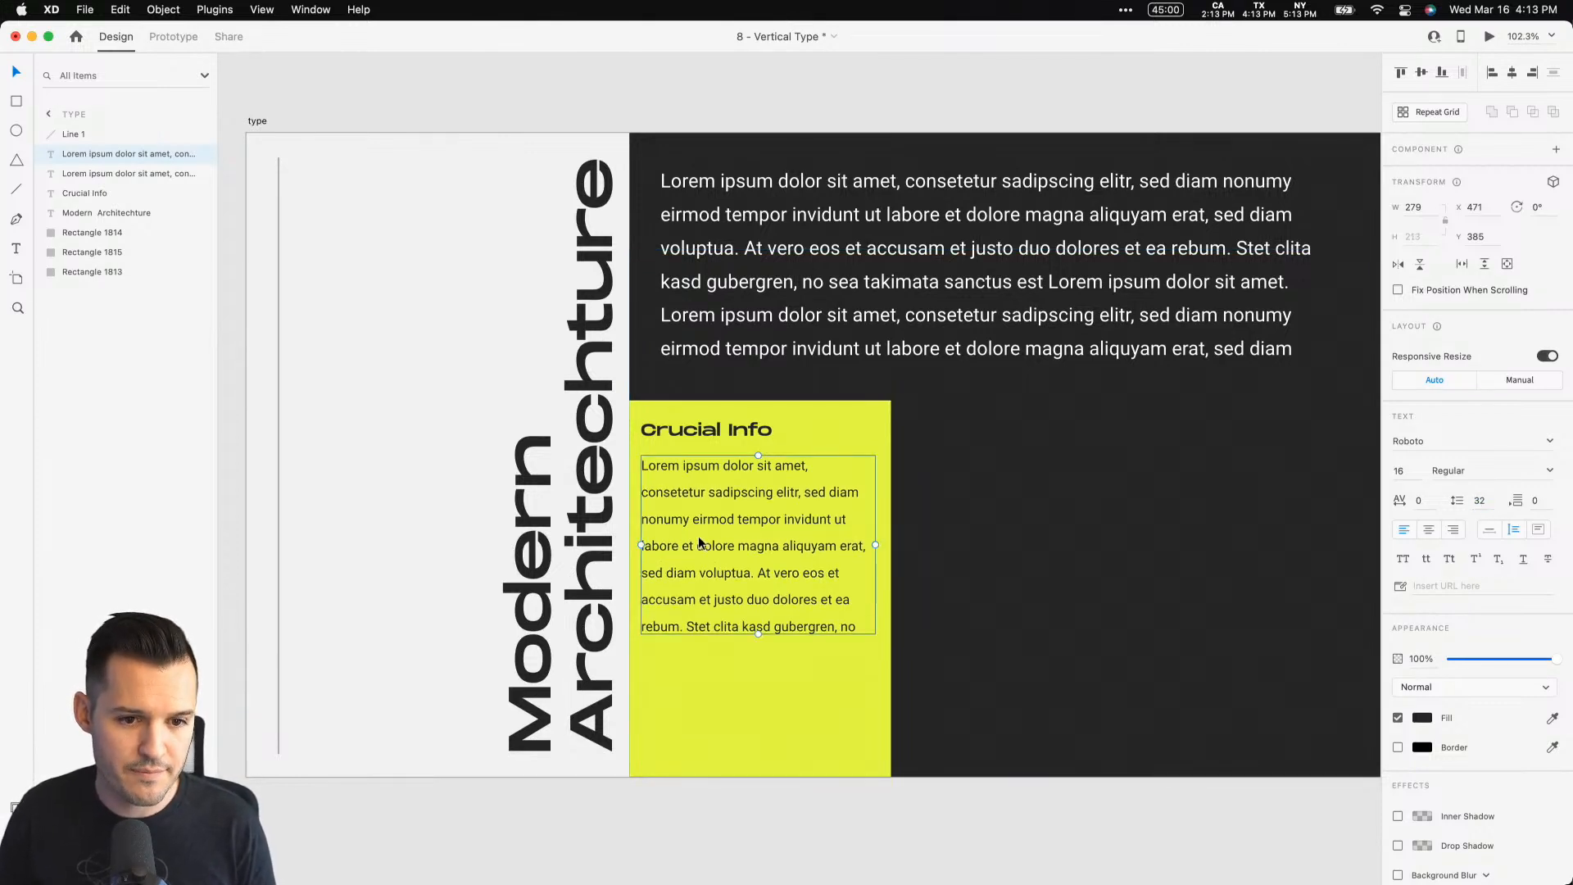
Step: Enlarge the vertical heading so it runs past the artboard's top edge, keeping it against the dark panel
left_click(1036, 495)
scroll(1055, 500, "right", 1)
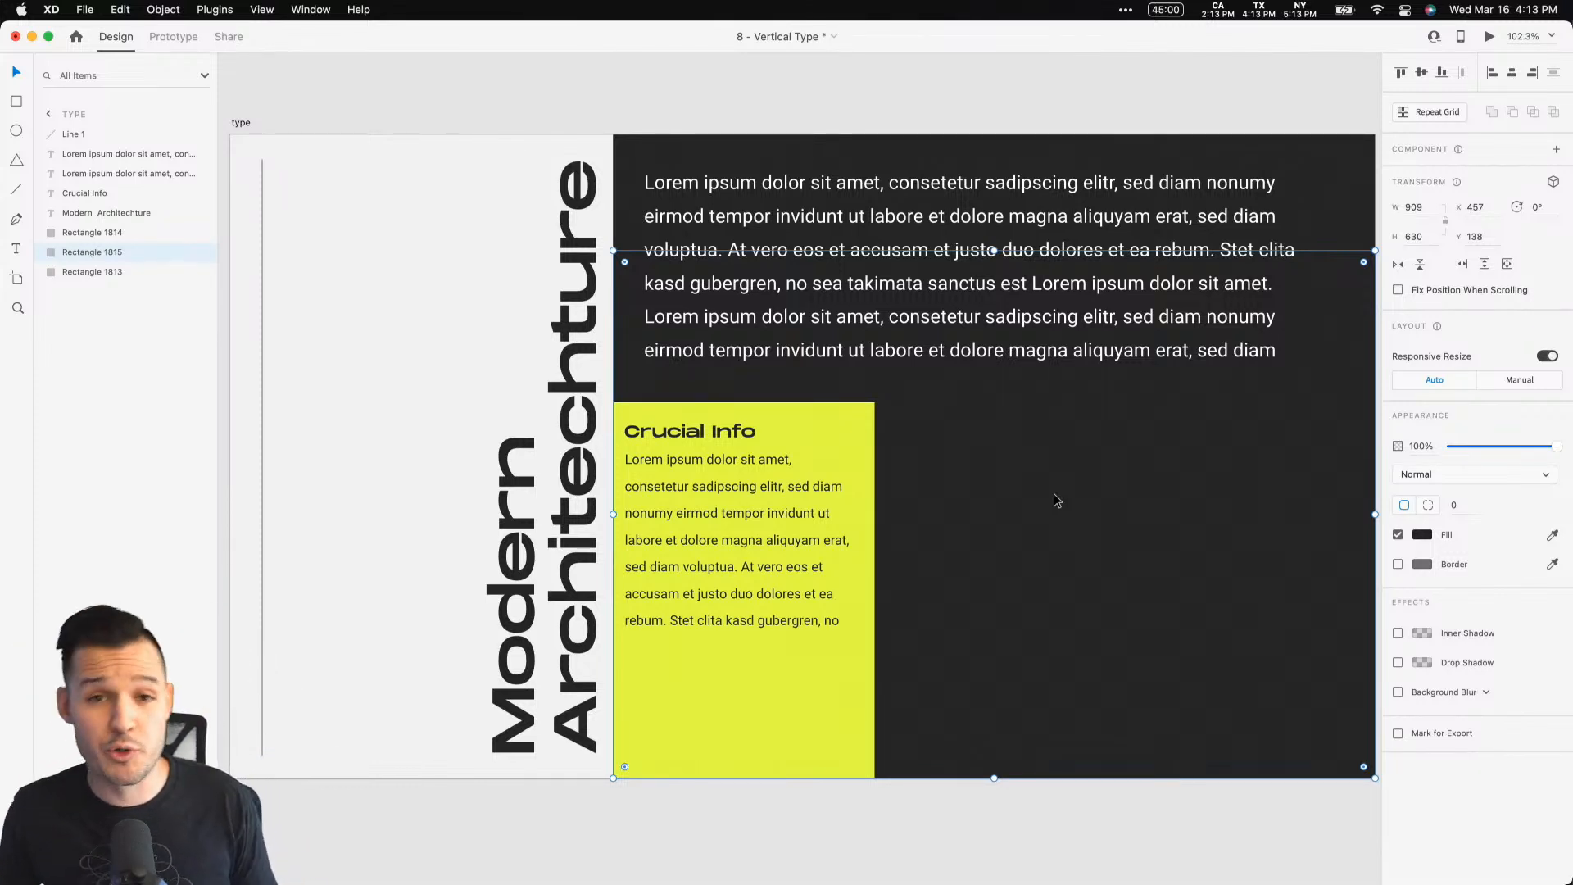
left_click(518, 606)
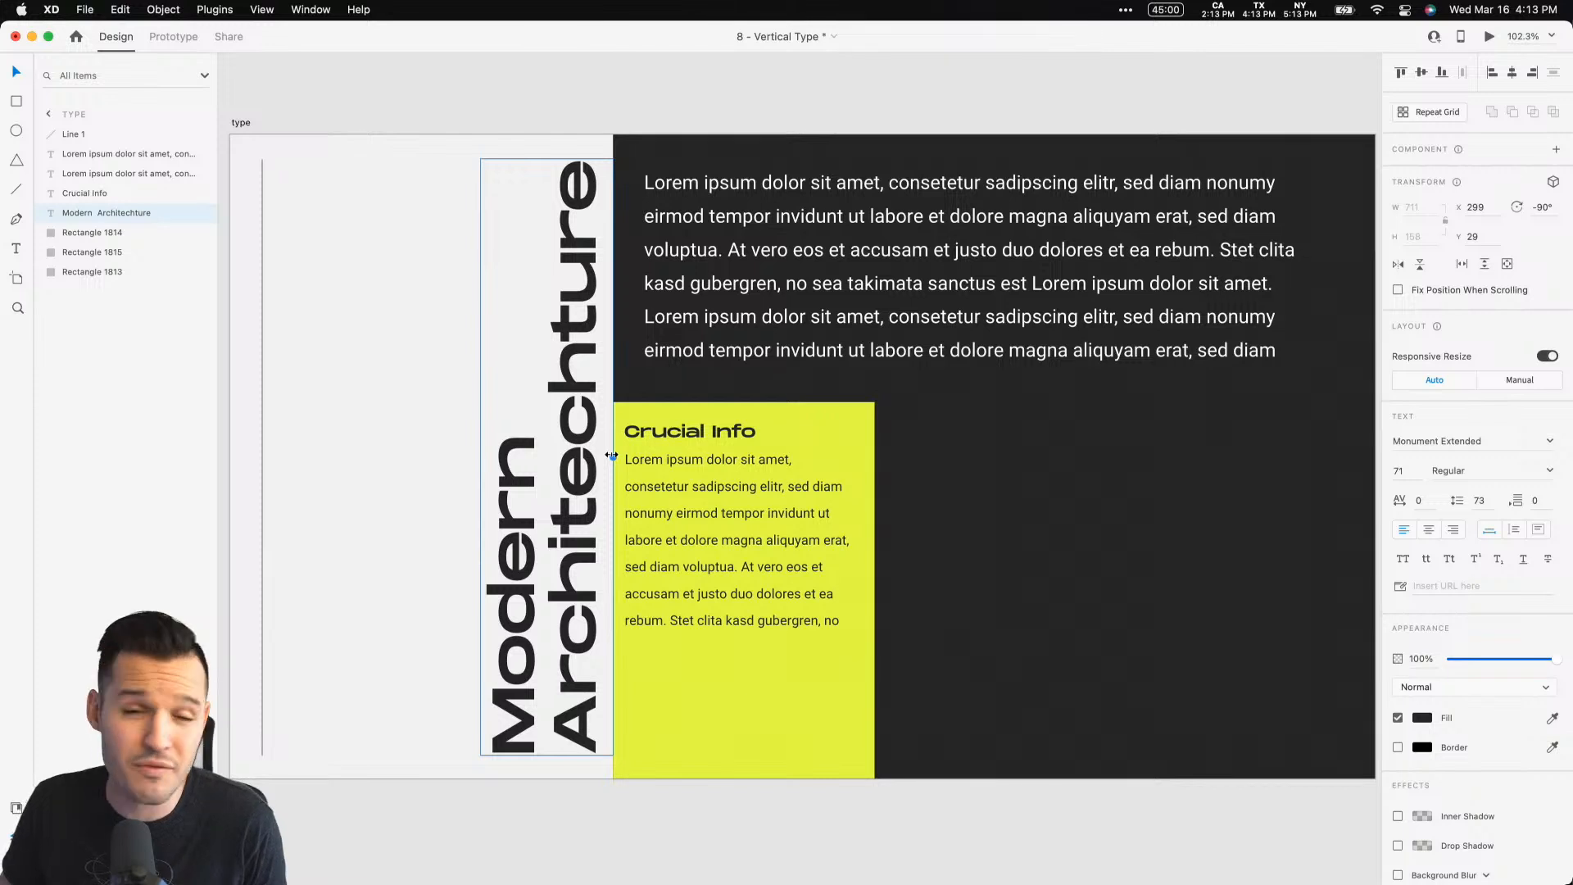
left_click_drag(612, 456, 495, 424)
left_click(758, 797)
left_click_drag(562, 715, 553, 703)
Step: Try the Crucial Info heading and paragraph rotated together to -90° on the yellow block, and return them to horizontal
left_click(770, 572)
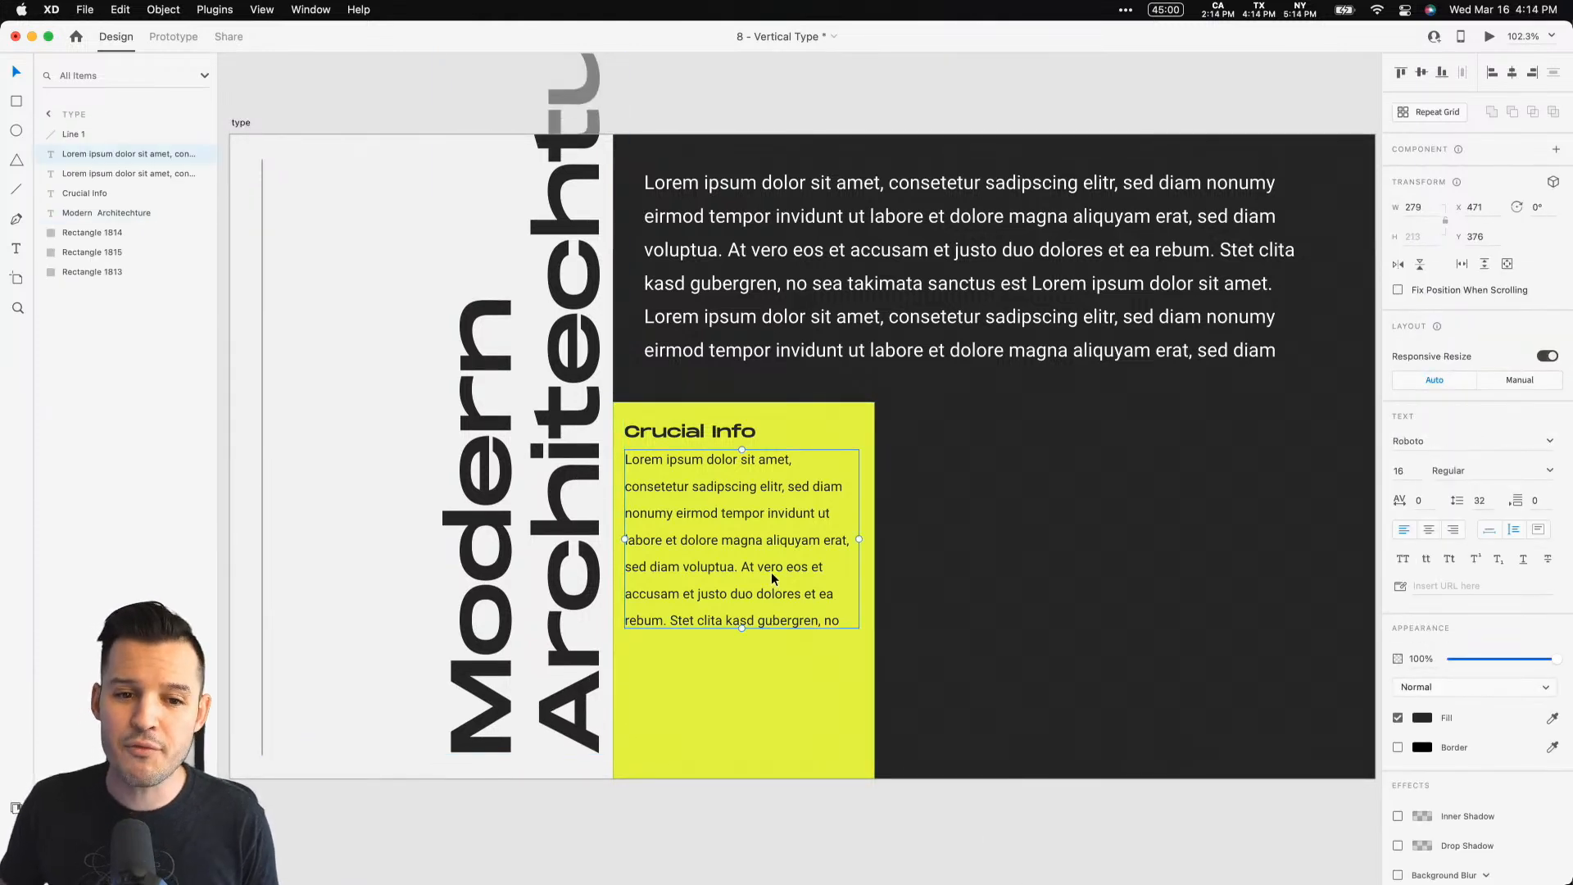
left_click(742, 435, "shift")
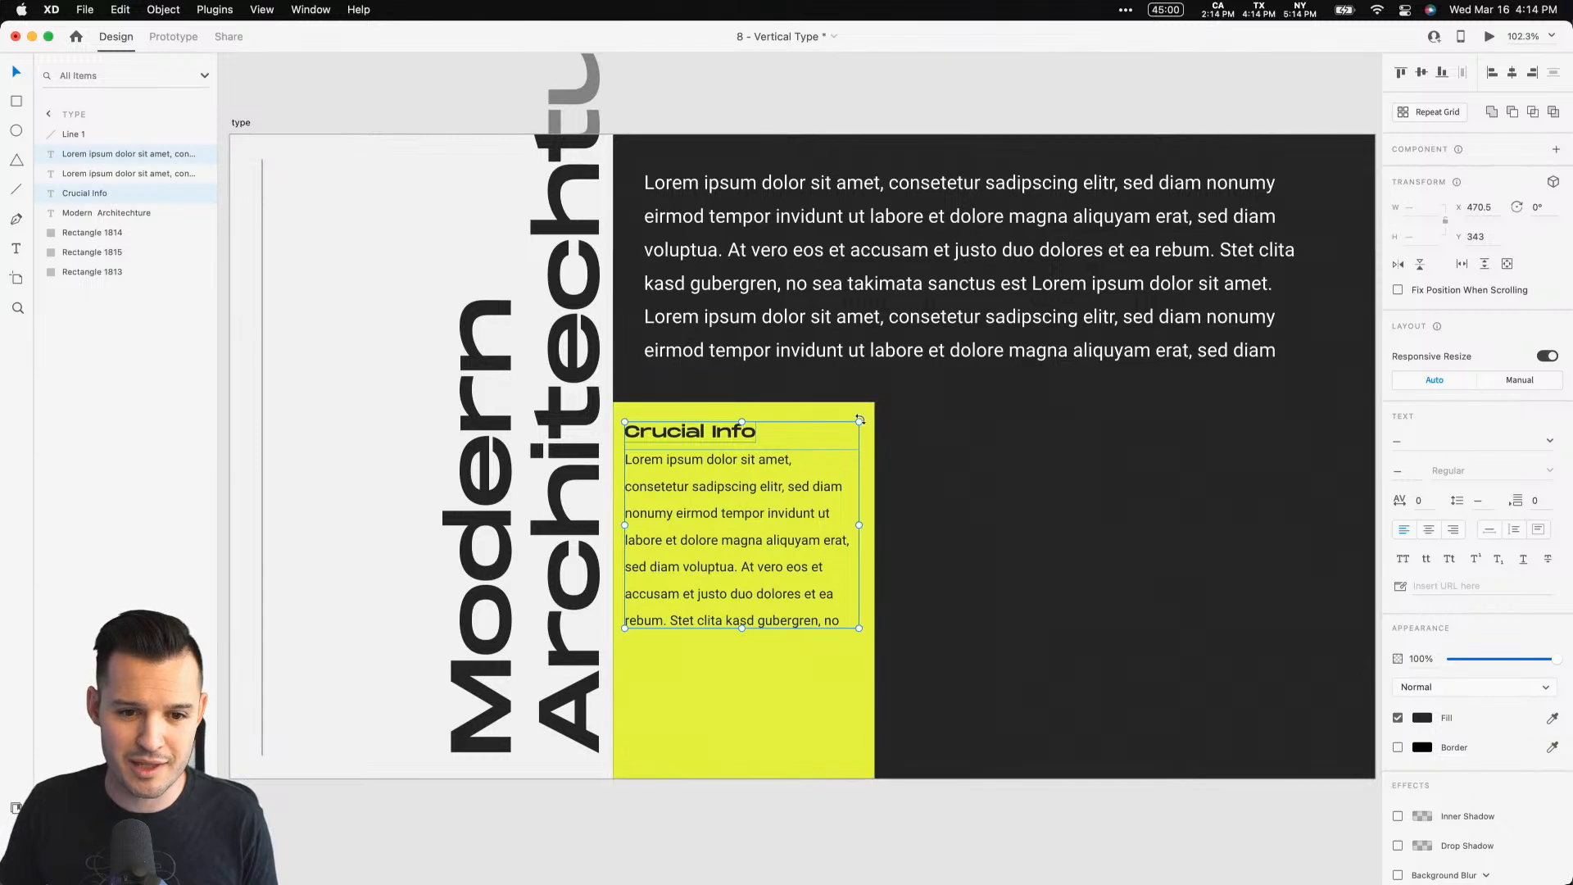
left_click_drag(858, 418, 680, 459)
left_click_drag(709, 500, 696, 498)
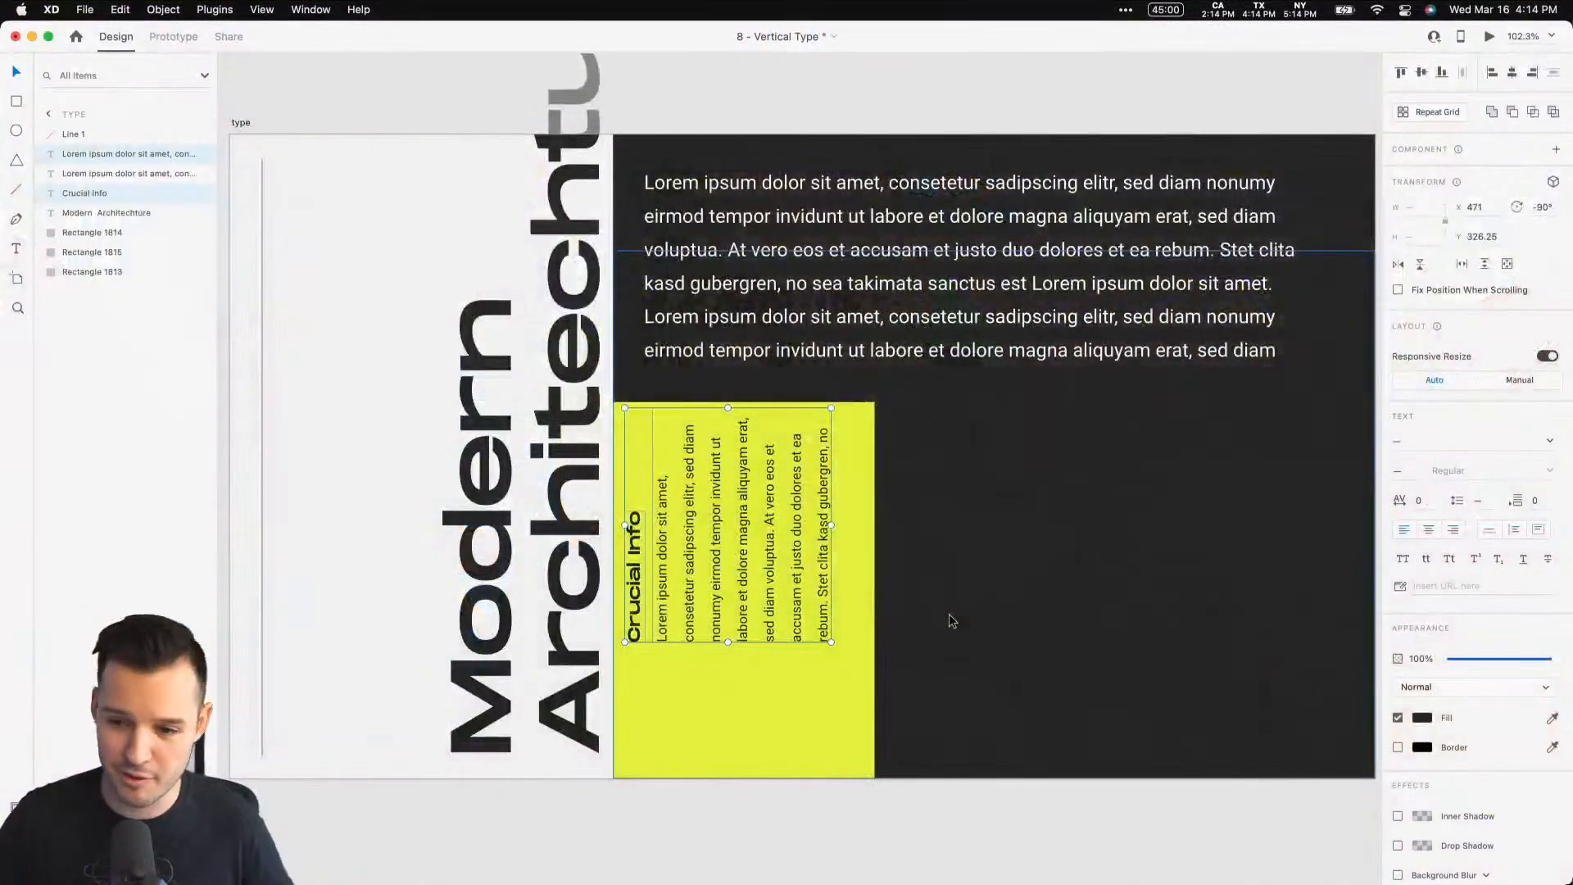
left_click_drag(847, 417, 855, 612)
left_click_drag(759, 573, 771, 570)
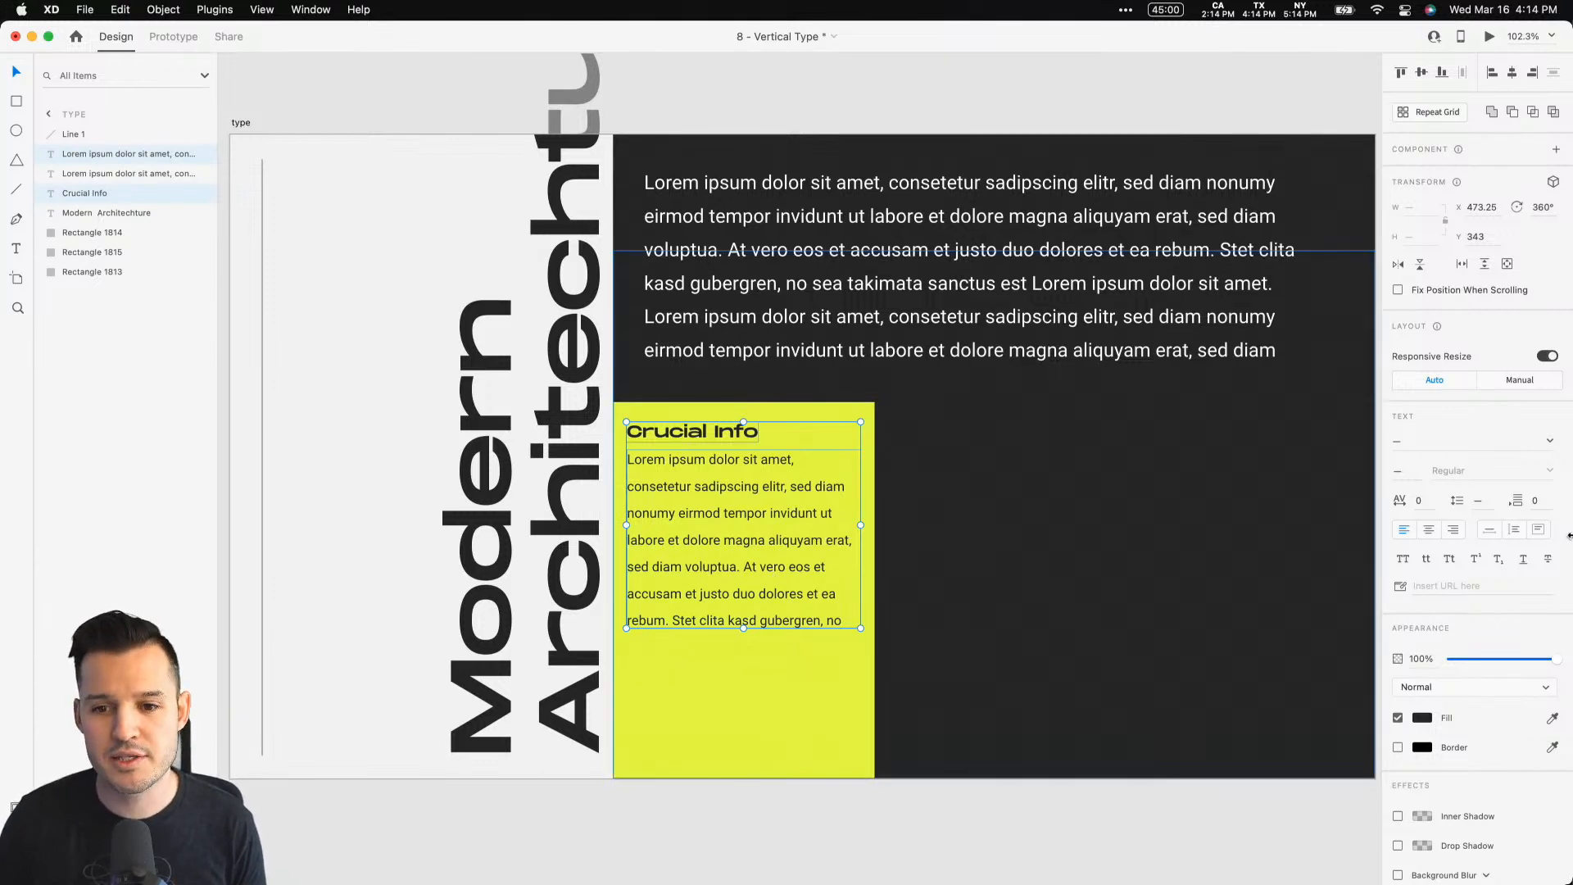
Step: Narrow the design window to uncover the desktop images and preview the dark escalator photo
left_click_drag(1569, 536, 1444, 535)
left_click(1519, 41)
key("space")
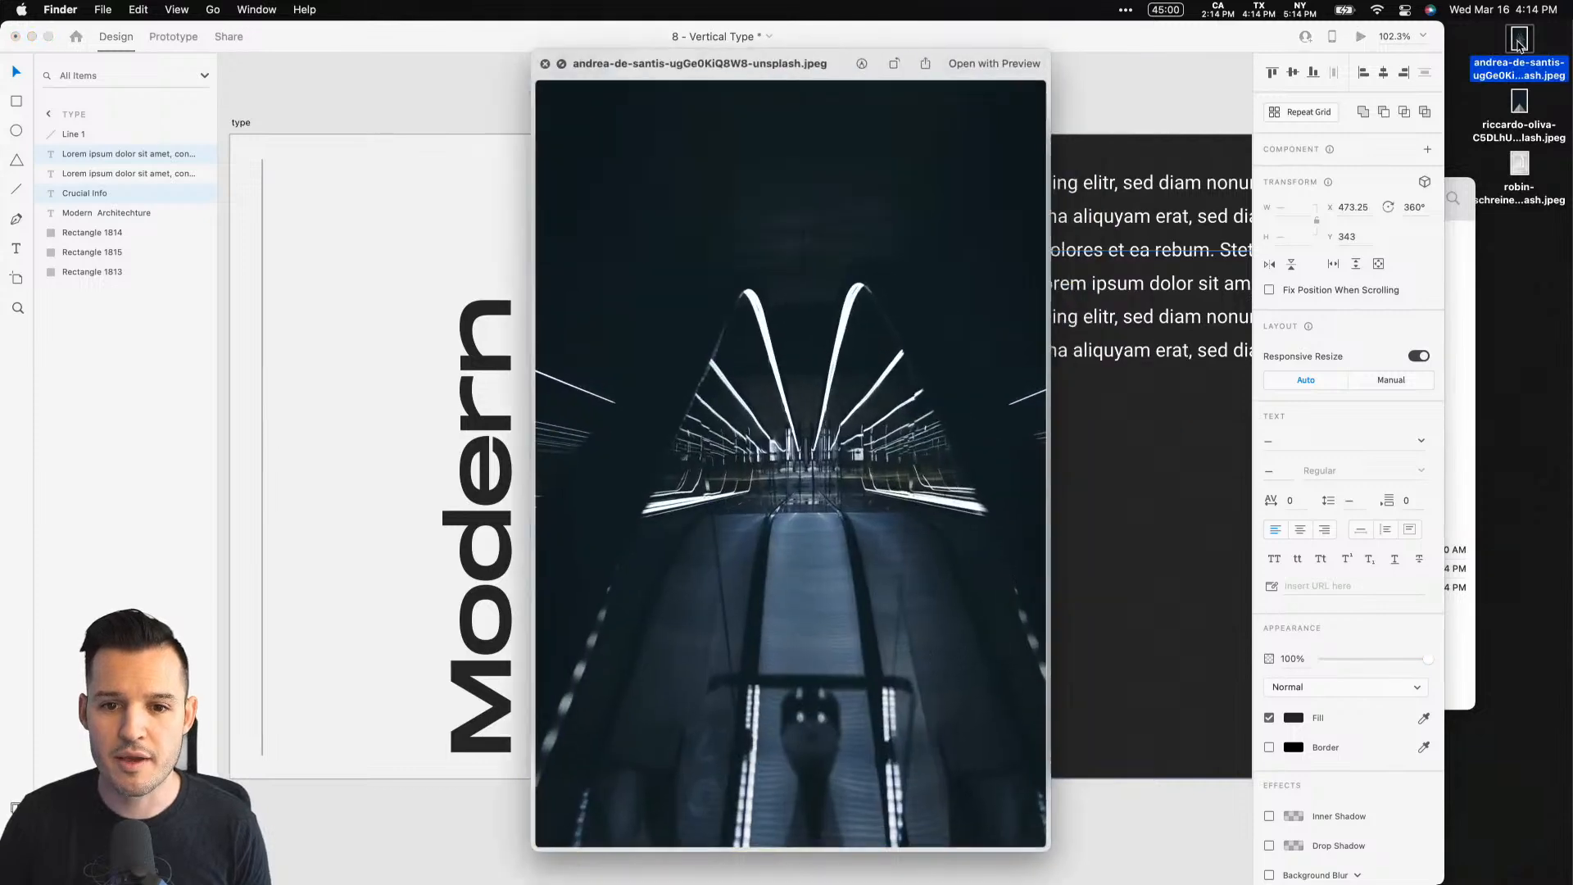
key("space")
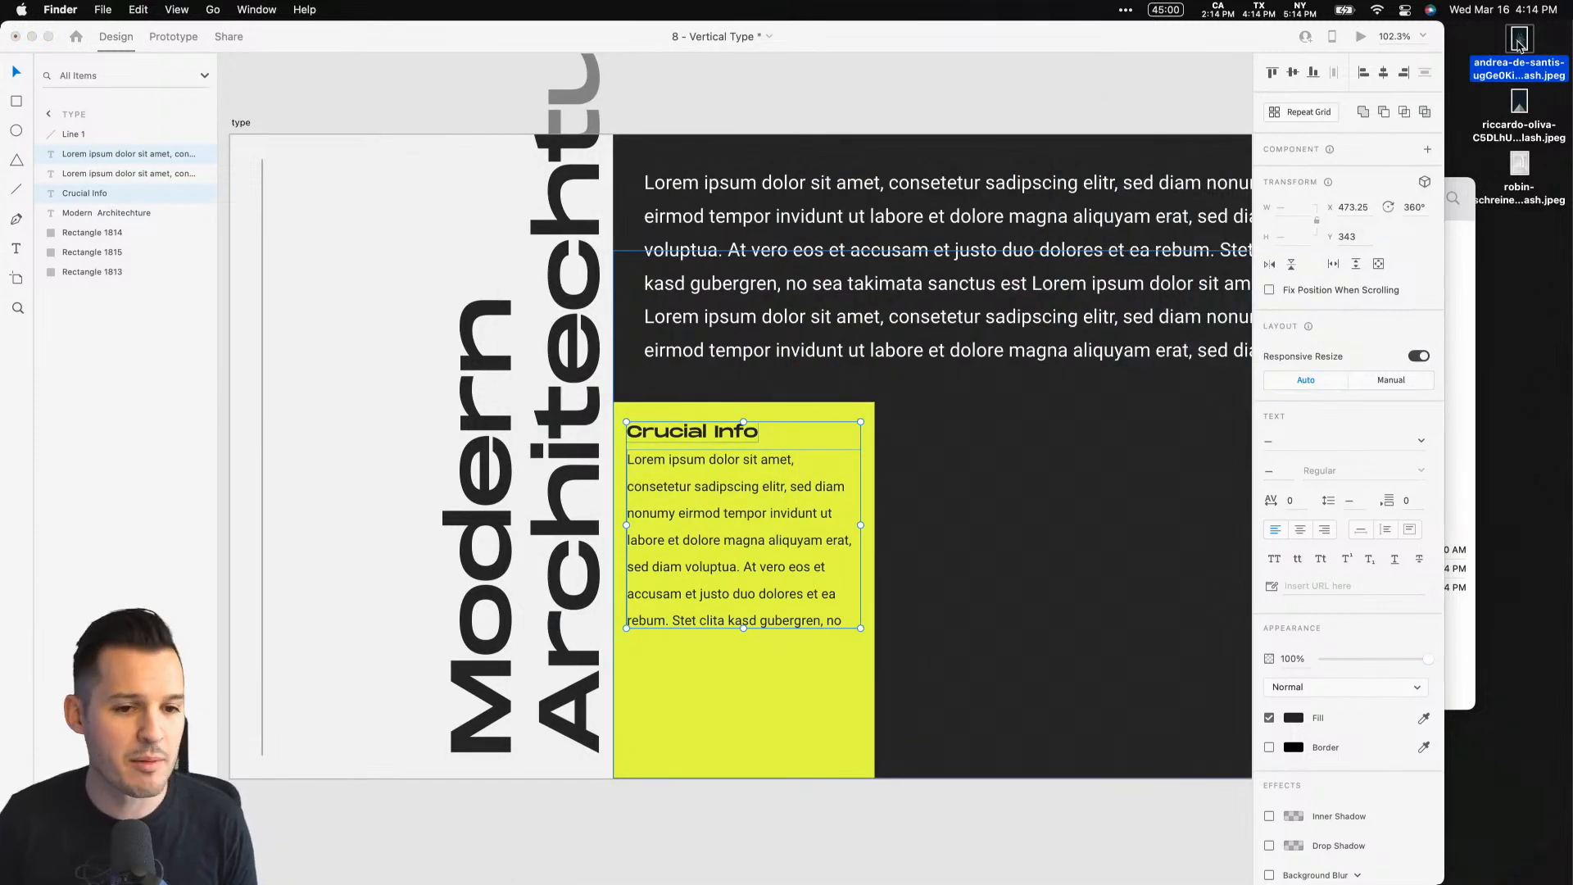
Step: Try filling the dark panel rectangle with the escalator photo, and undo the fill
left_click_drag(1520, 45, 1073, 443)
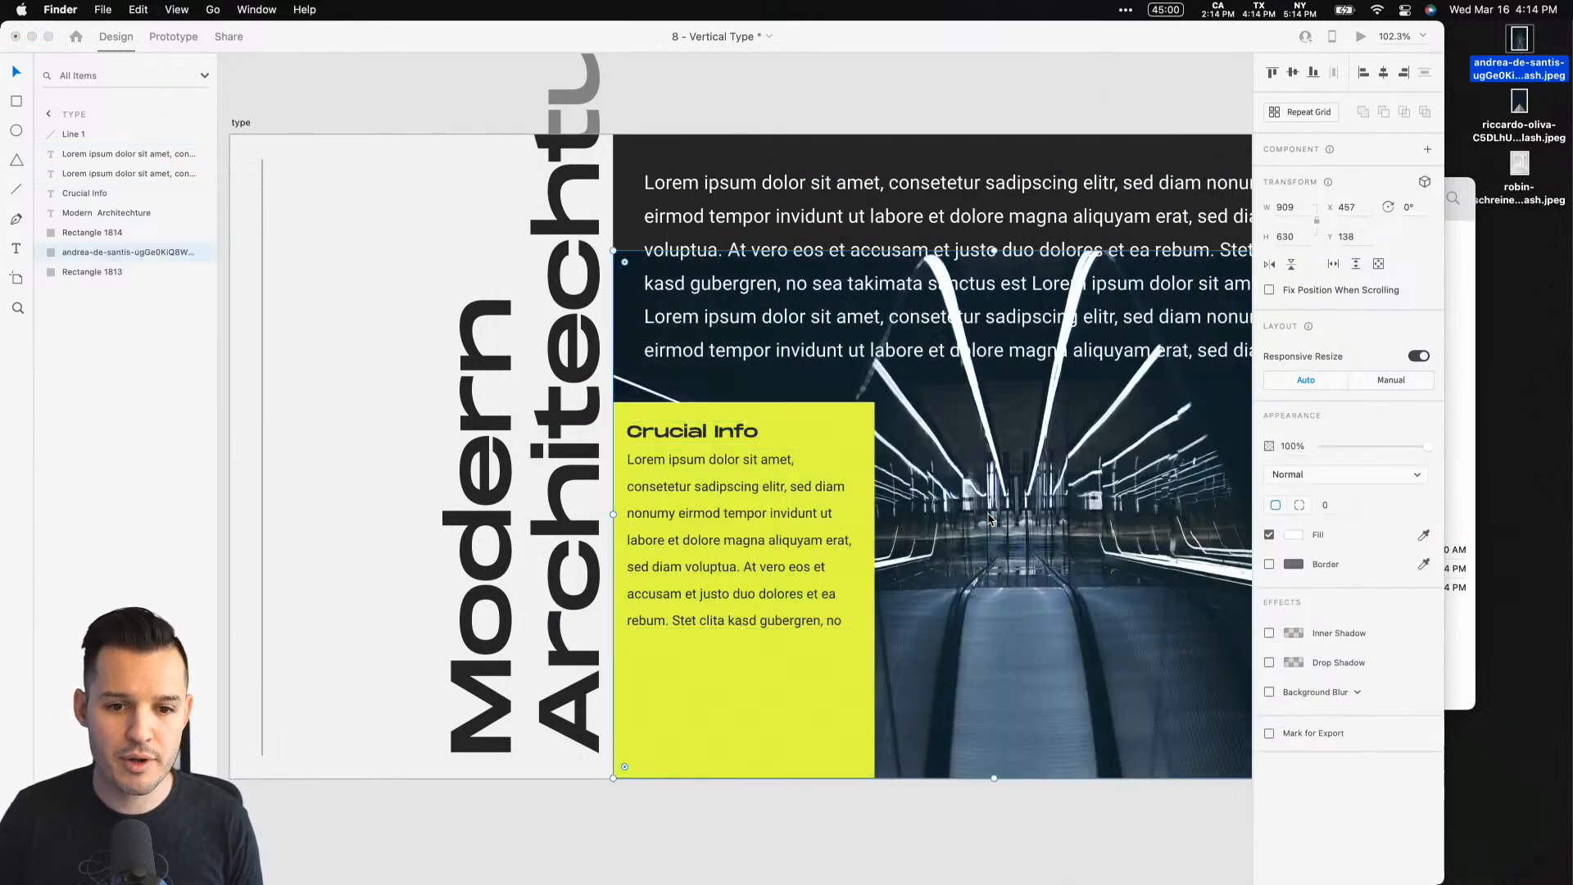
left_click(1134, 97)
key("super+z")
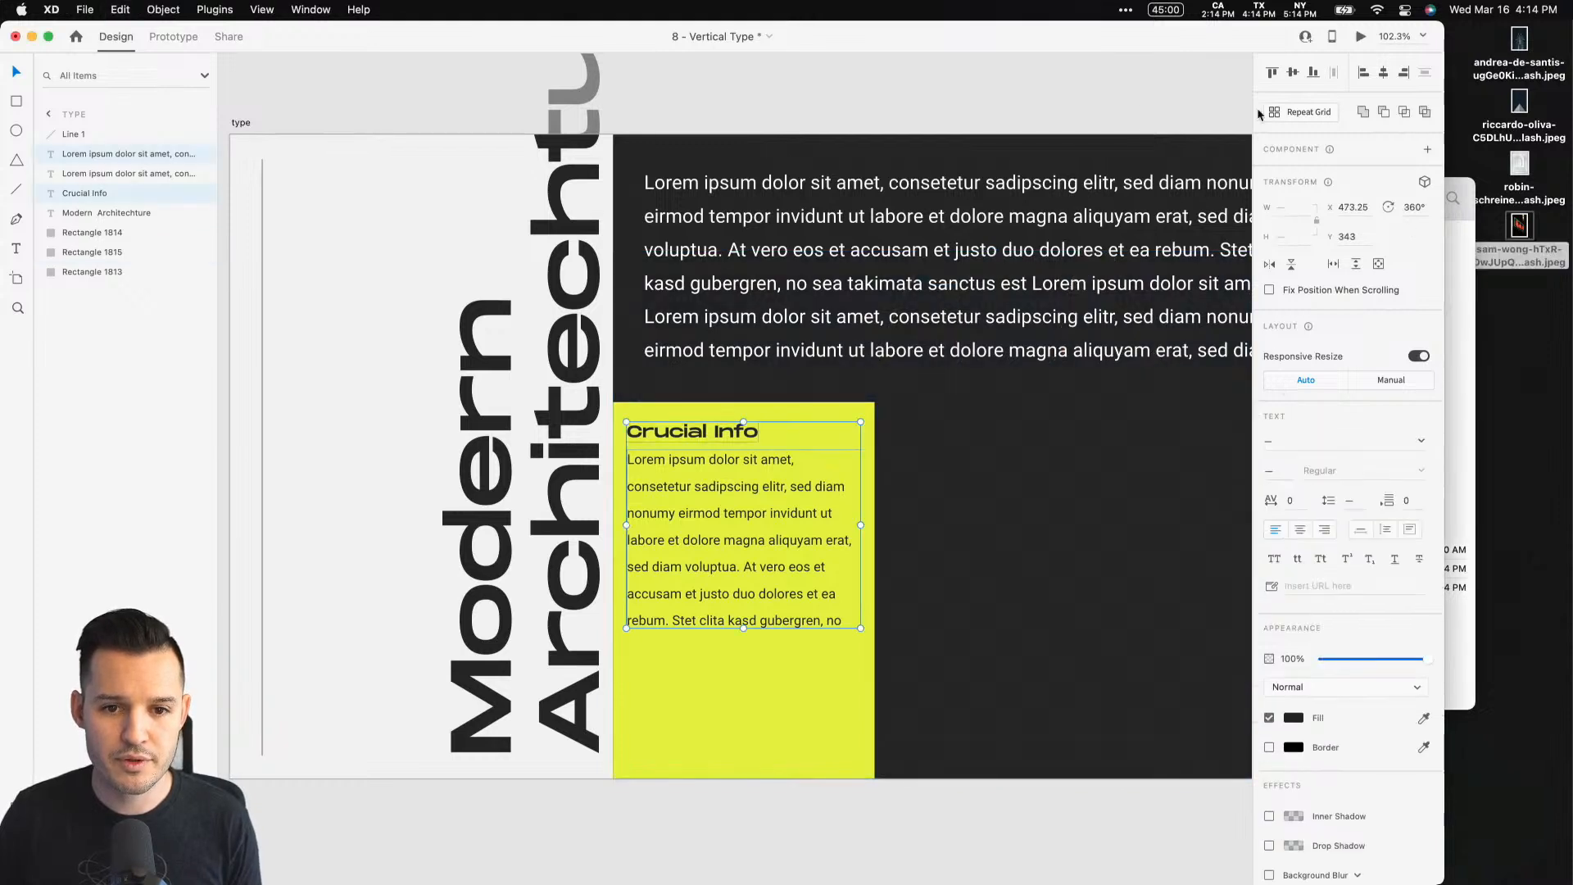
Step: Place the escalator photo on the artboard as a separate image and move it to X 668, Y -60
left_click(1520, 230)
left_click_drag(1528, 45, 1102, 95)
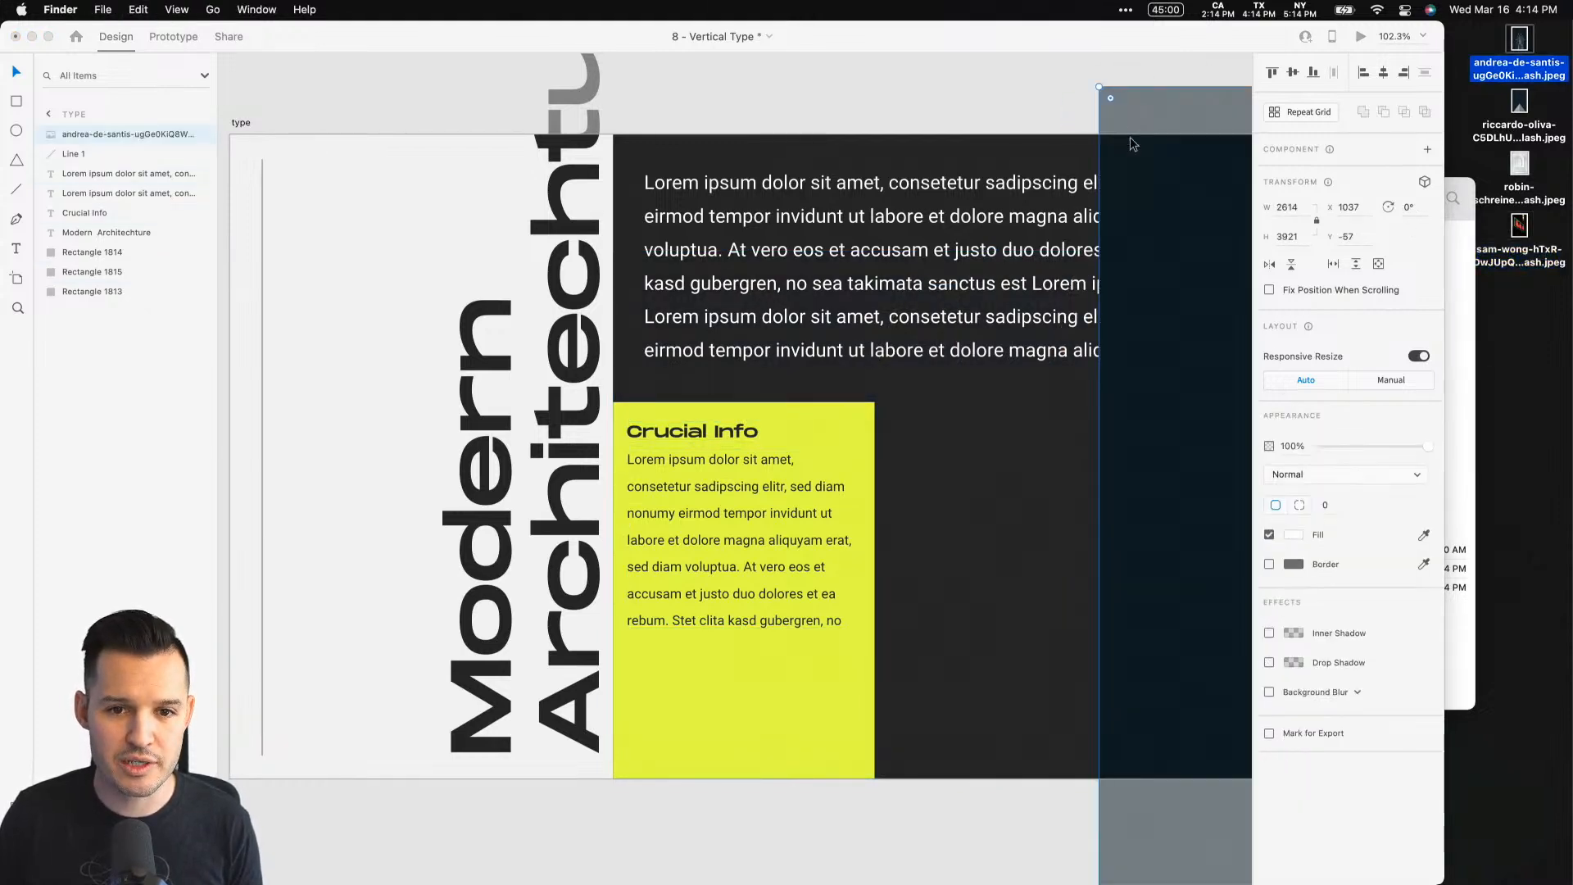
left_click_drag(1155, 418, 848, 415)
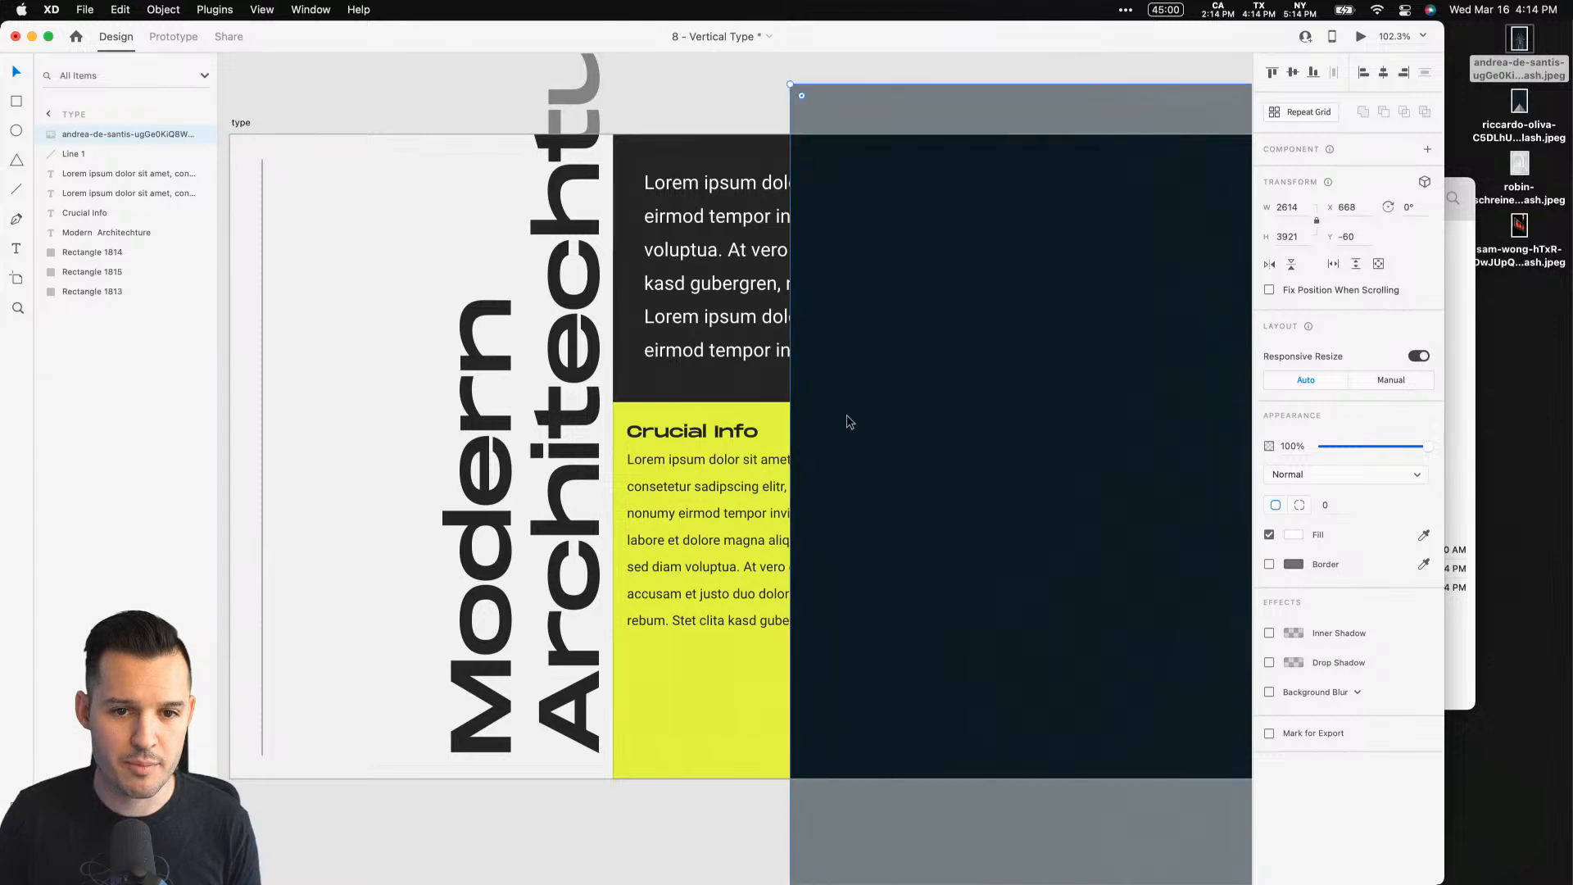
Step: Delete the oversized escalator photo, and fill a new 343 × 441 rectangle on the dark panel with the same photo
key("Delete")
key("r")
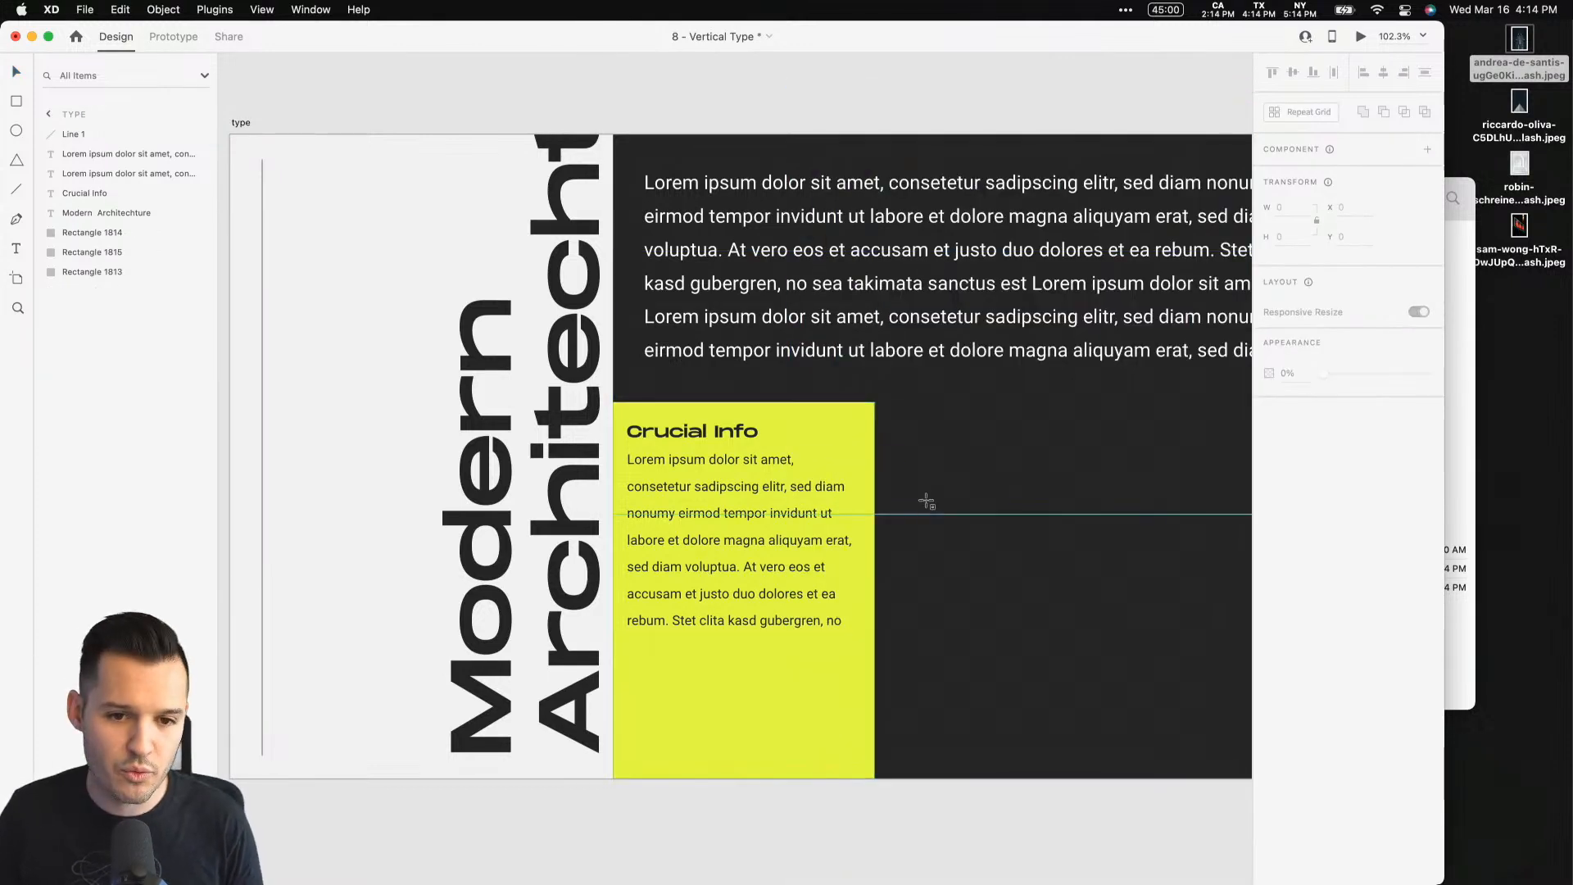
left_click_drag(921, 379, 1137, 744)
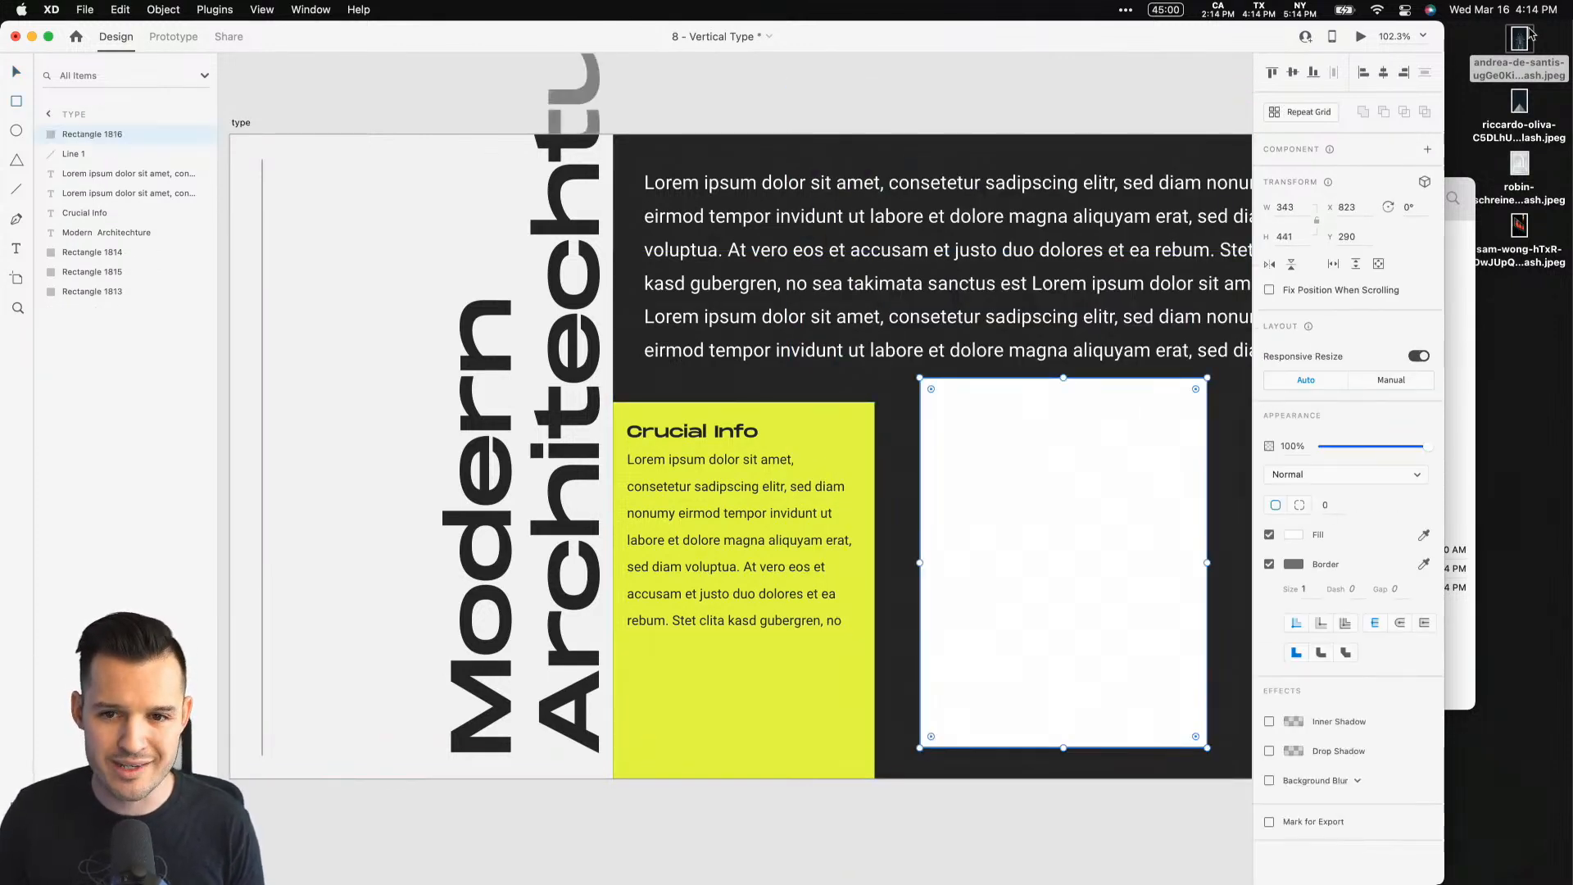
left_click_drag(1520, 38, 1007, 580)
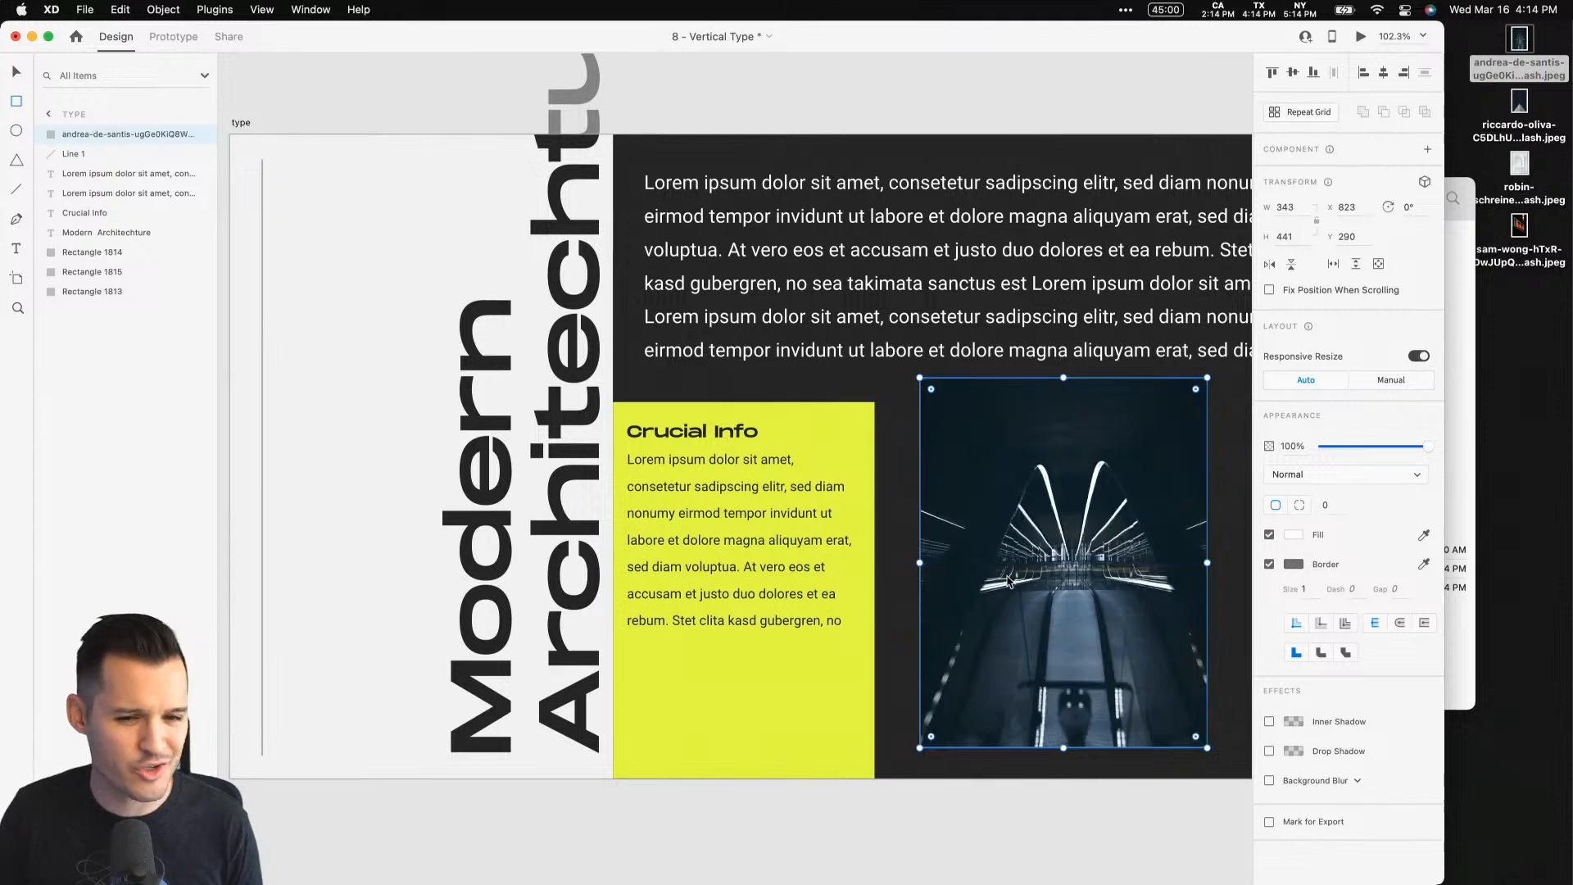
double_click(1144, 48)
key("v")
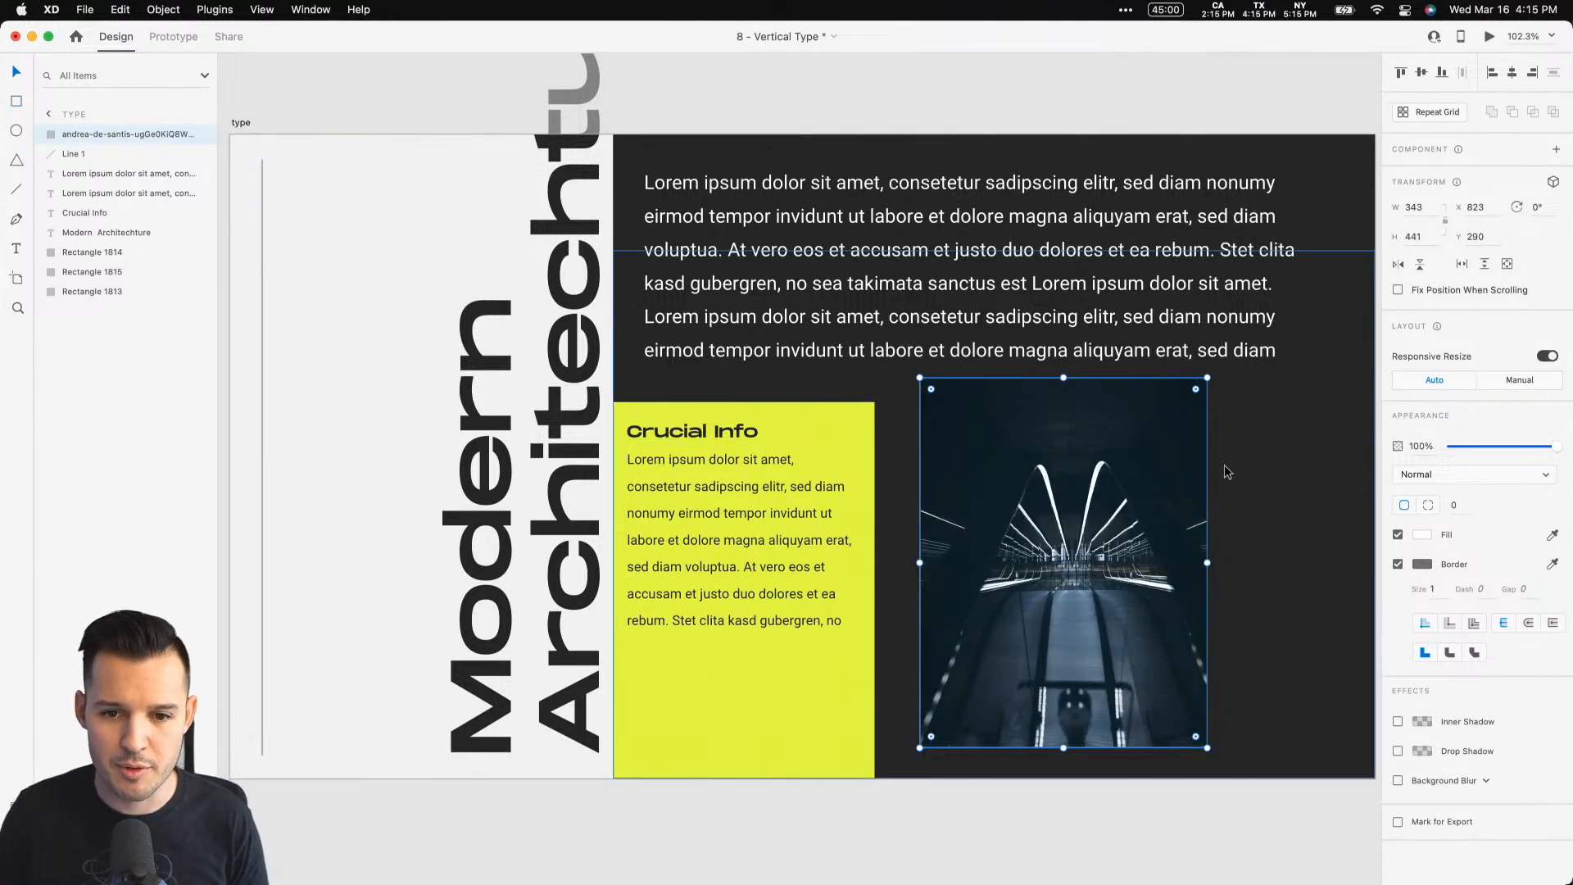
Step: Scale the photo down to 258 × 332 at X 755, Y 428, and widen the yellow block to 382
left_click_drag(1106, 473, 1049, 498)
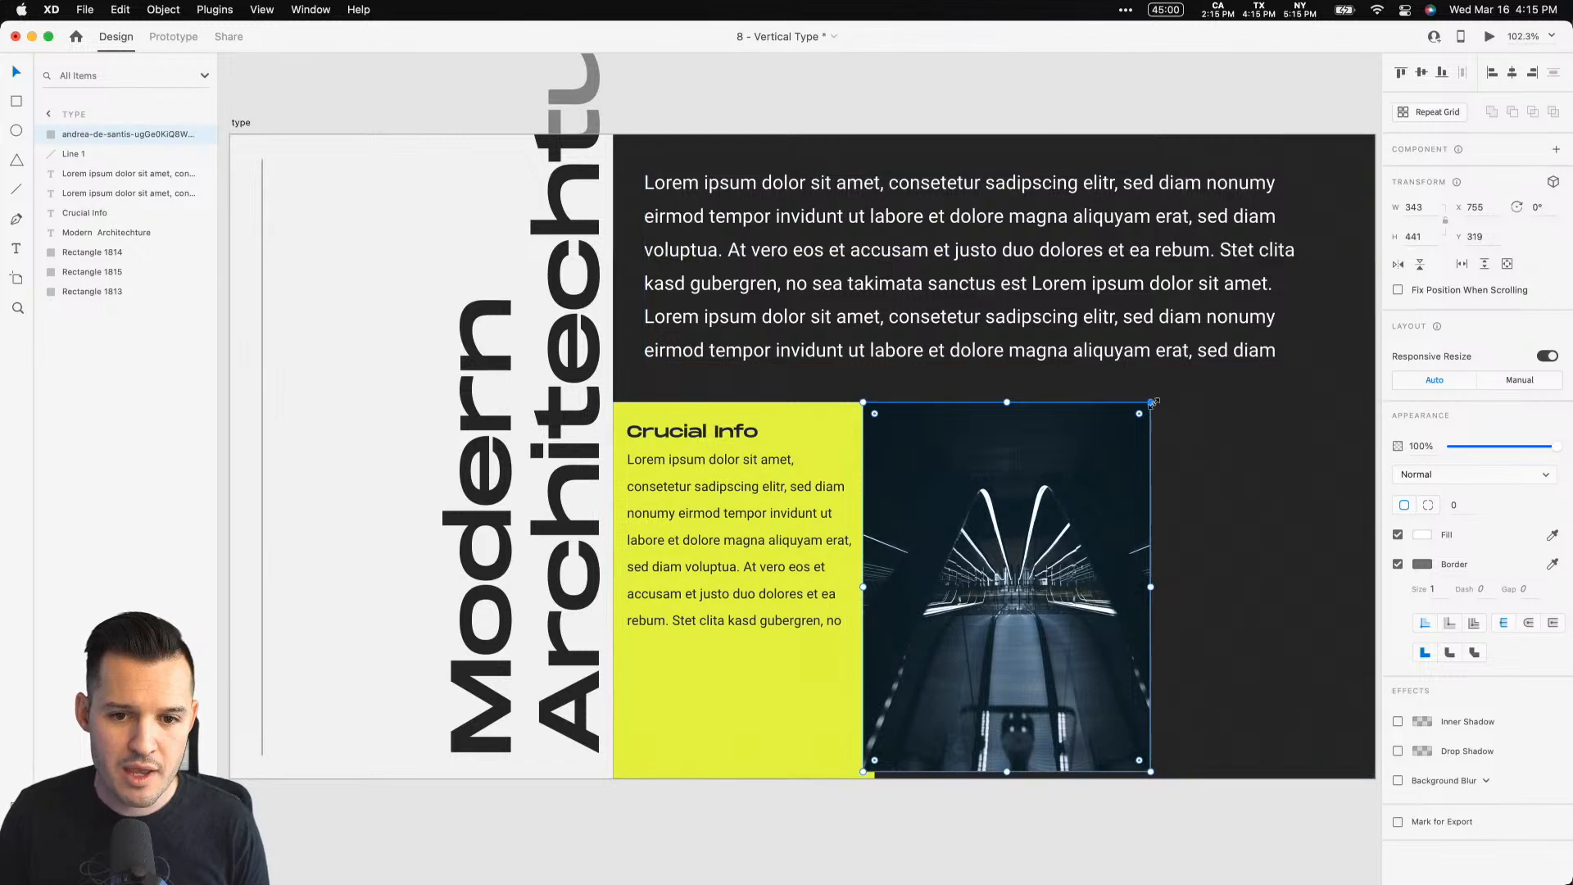
left_click_drag(1150, 403, 825, 490)
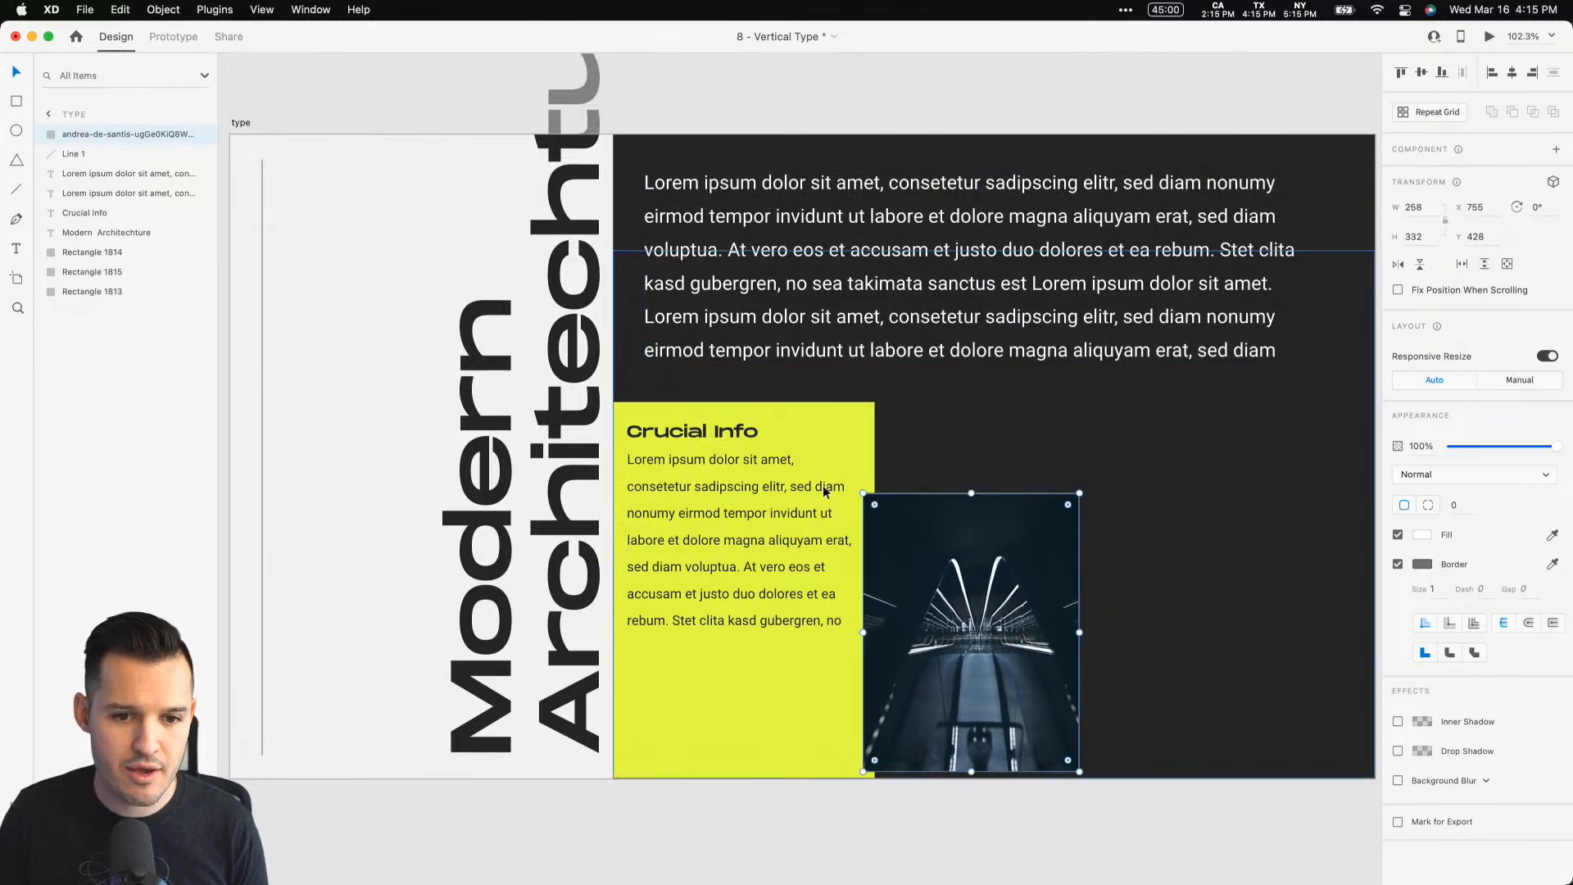
left_click(859, 431)
left_click_drag(876, 589, 933, 590)
Step: Try the photo at X 769, Y 400 beside a shorter yellow block with the Crucial Info heading and paragraph moved down
mouse_move(1036, 582)
left_mouse_down()
mouse_move(1058, 543)
mouse_move(1048, 560)
left_mouse_up()
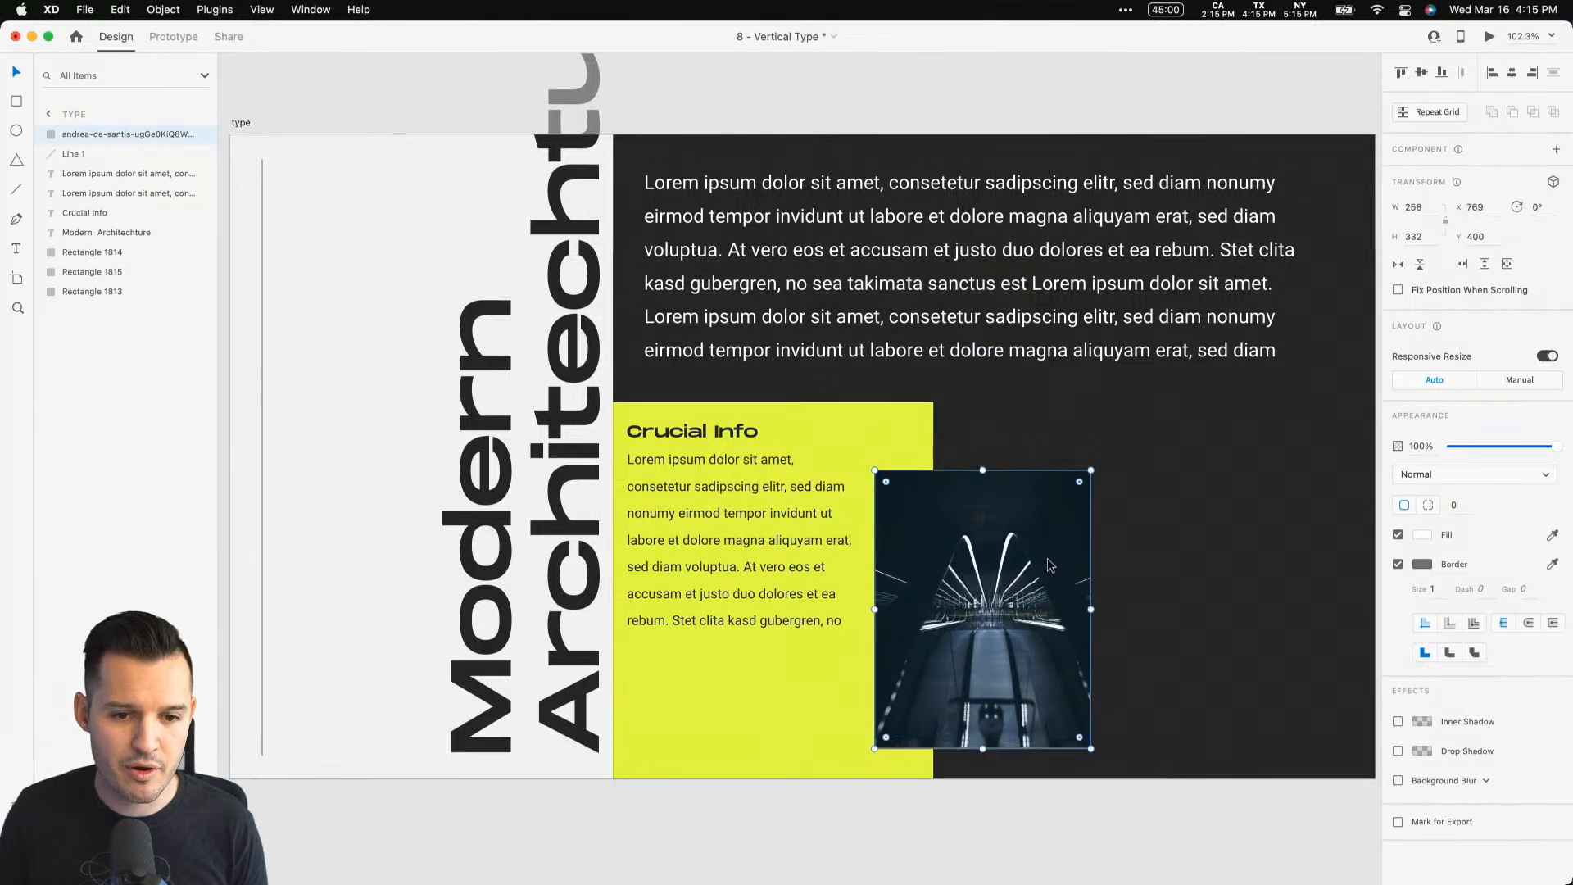
left_click(700, 544)
left_click(822, 431)
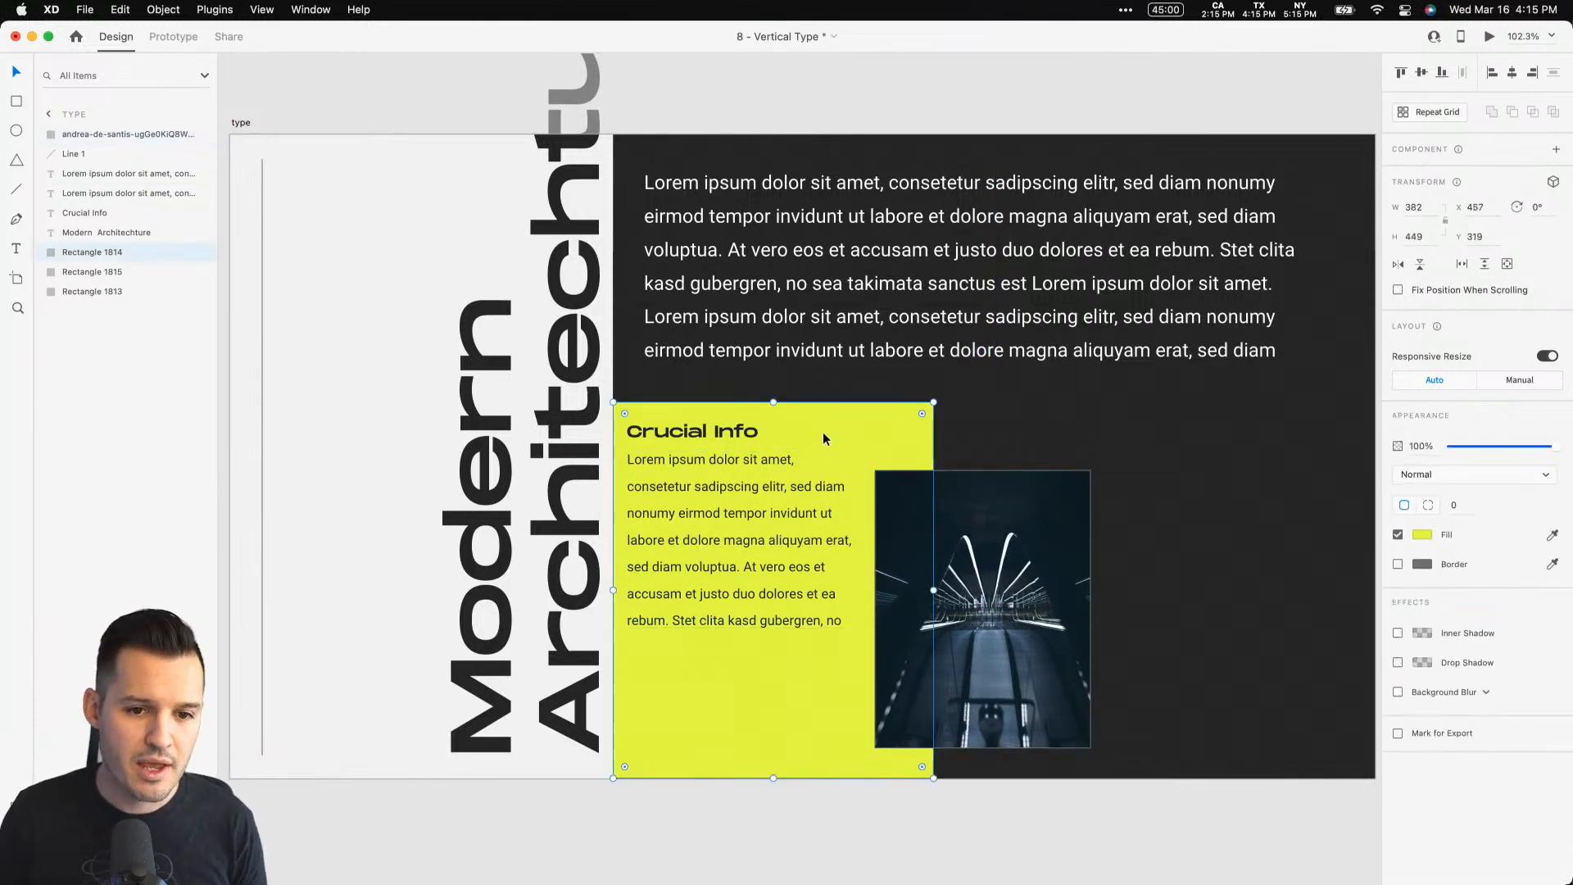
left_click_drag(772, 401, 769, 526)
left_click(724, 466)
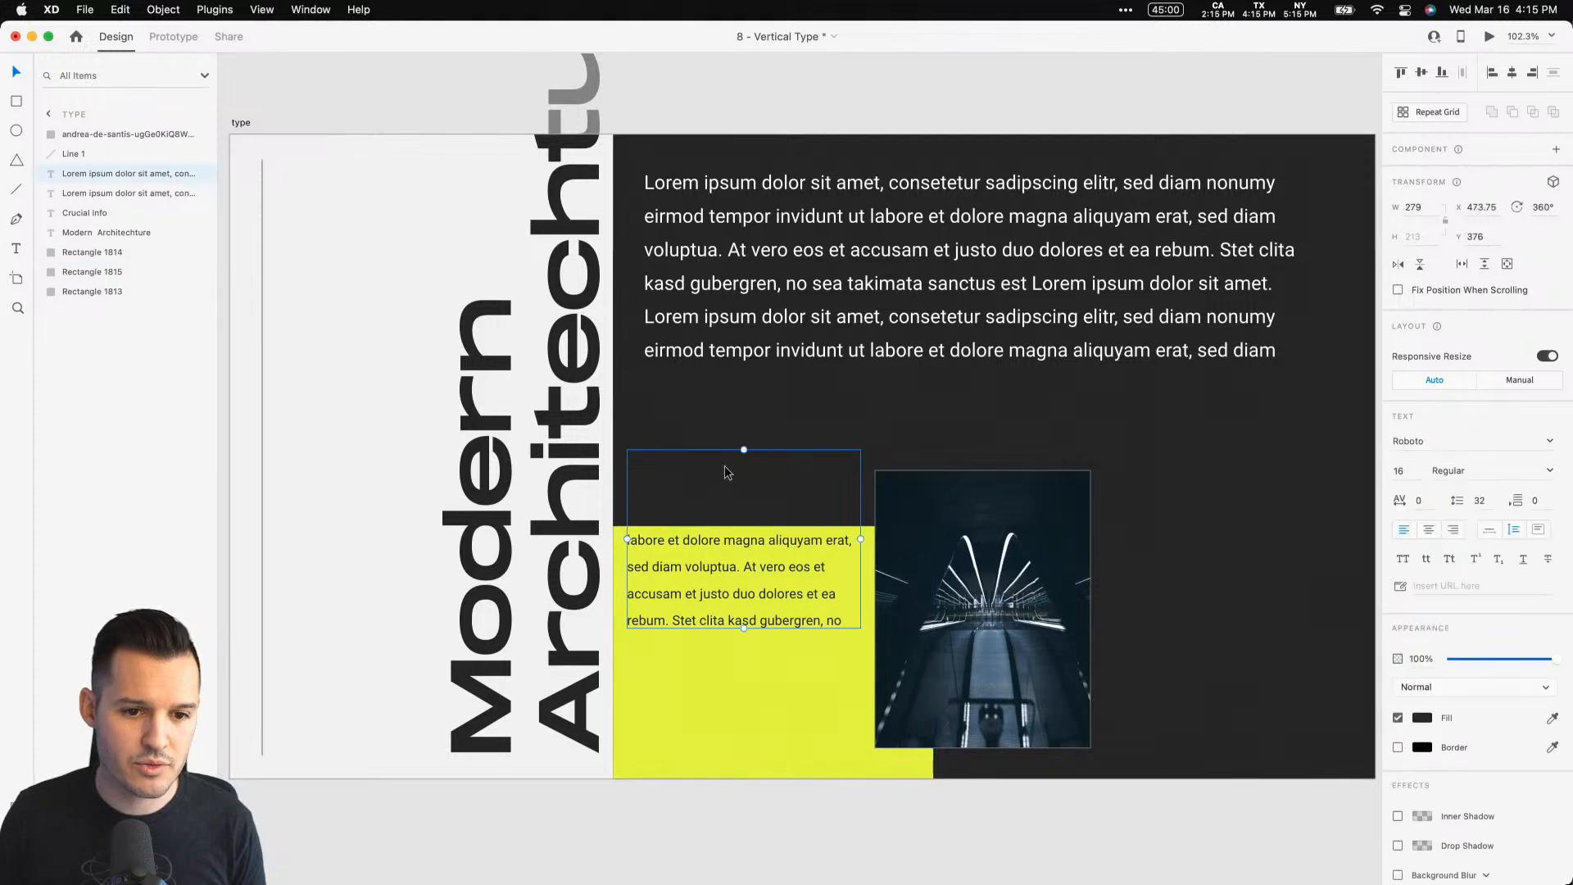
left_click_drag(725, 598, 726, 735)
key("super+z")
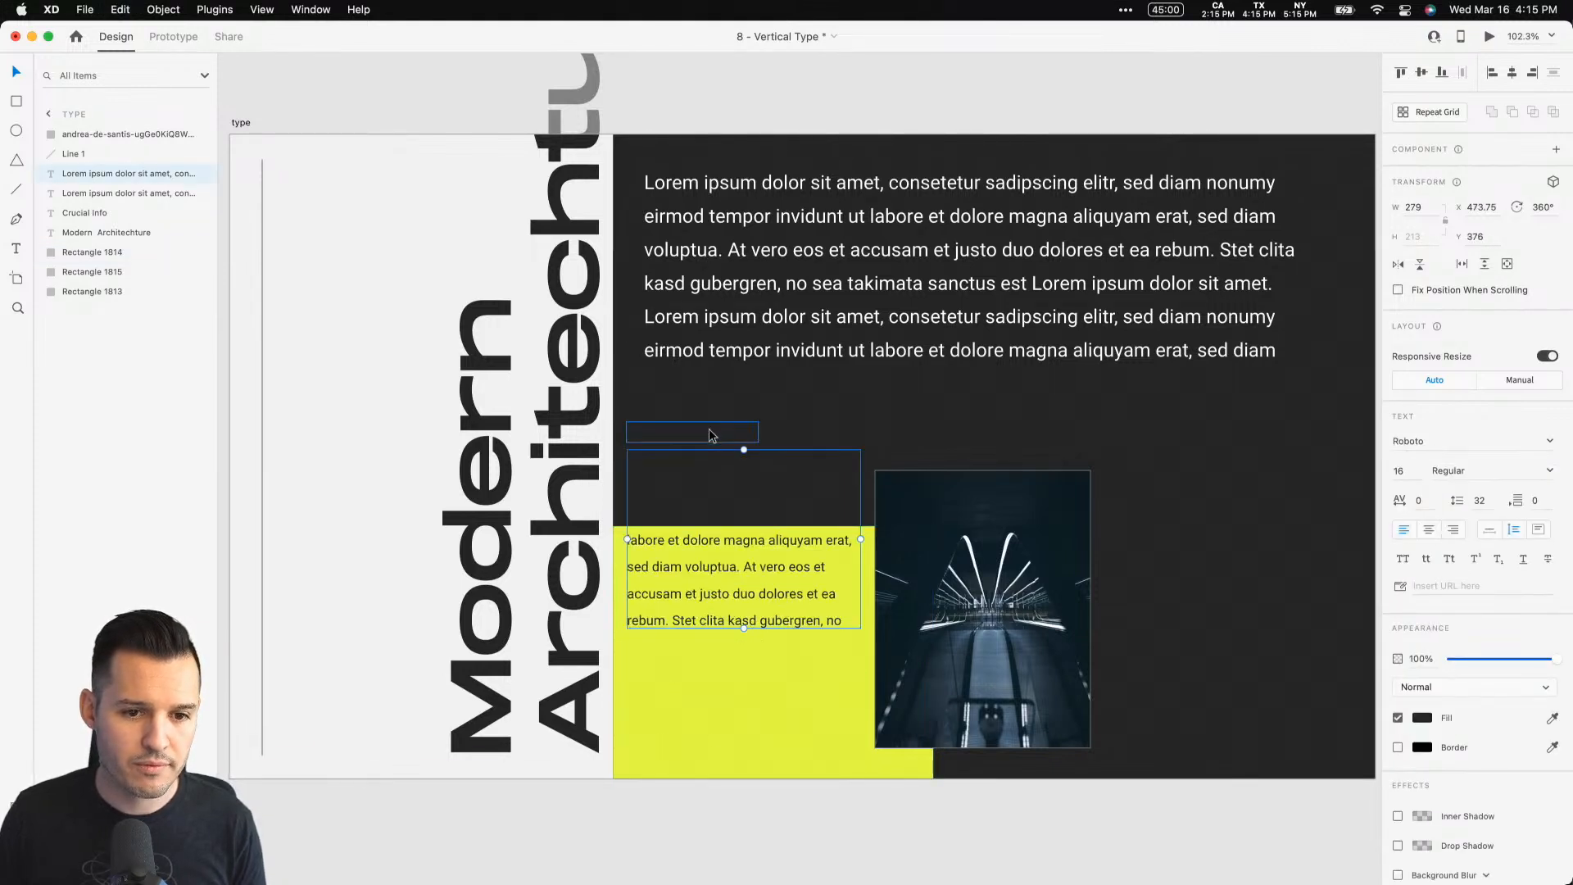
left_click(711, 433, "shift")
left_click_drag(711, 433, 711, 550)
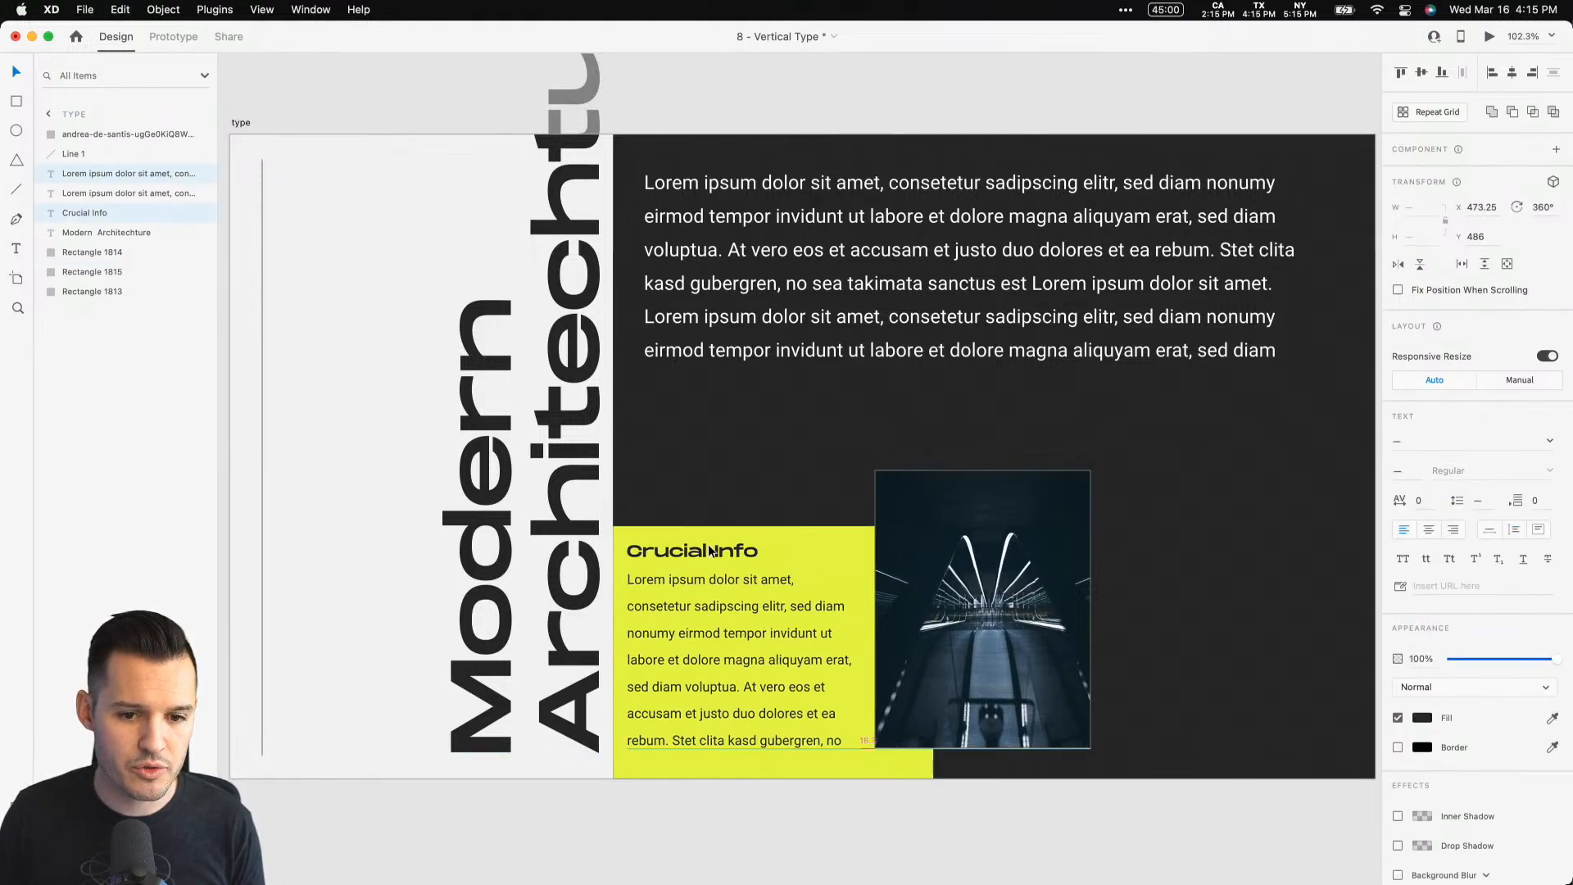
Step: Try the photo without its border, and undo back to the taller yellow block and the photo at X 755, Y 428
left_click(1025, 647)
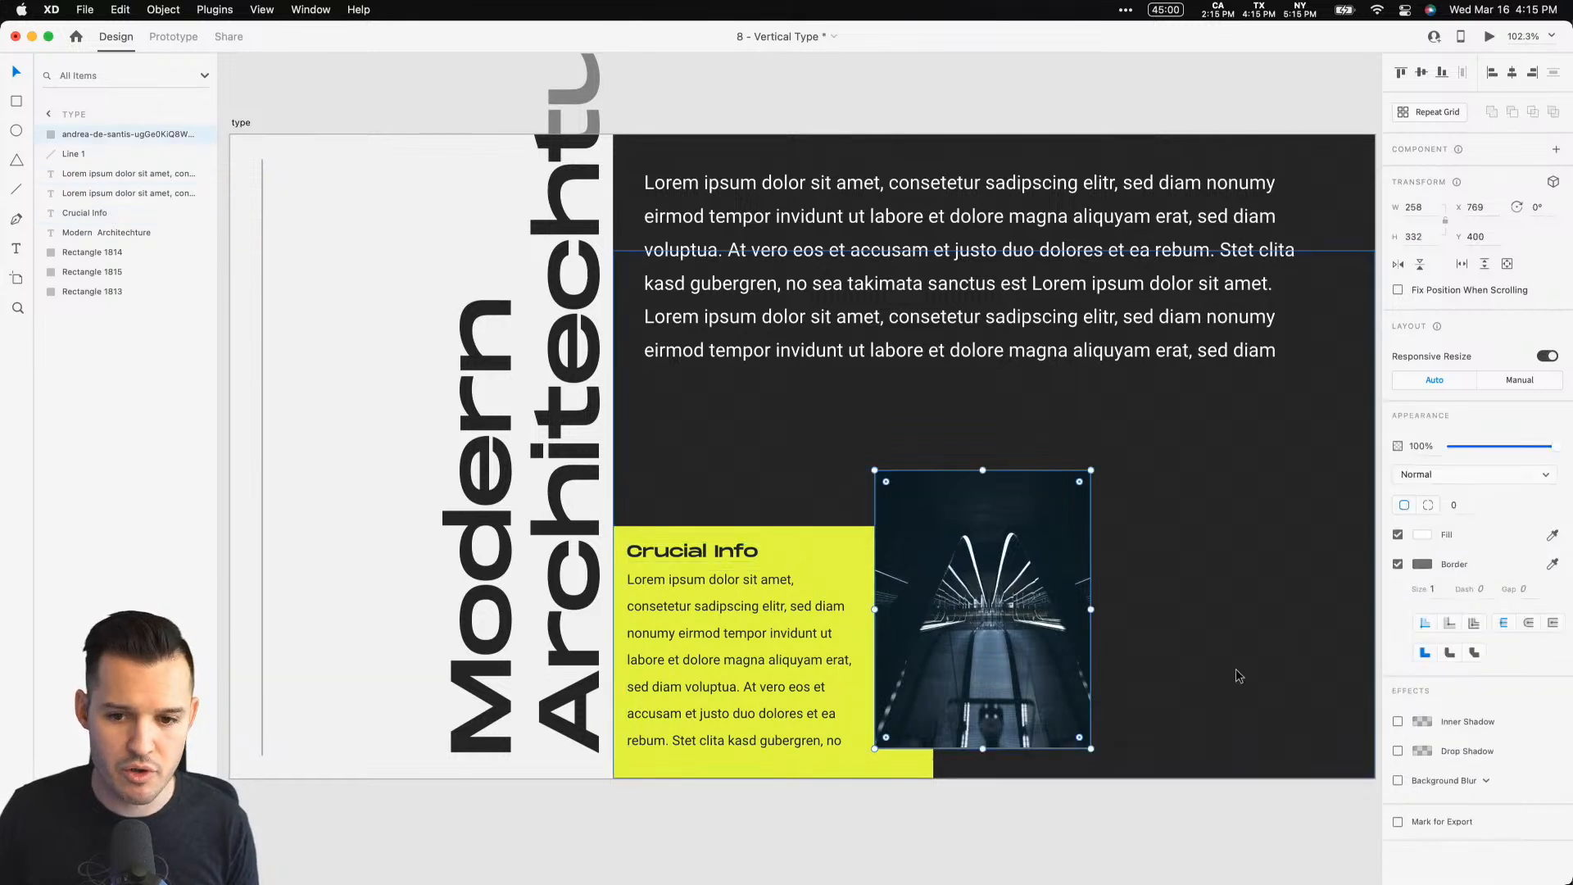
left_click(1397, 564)
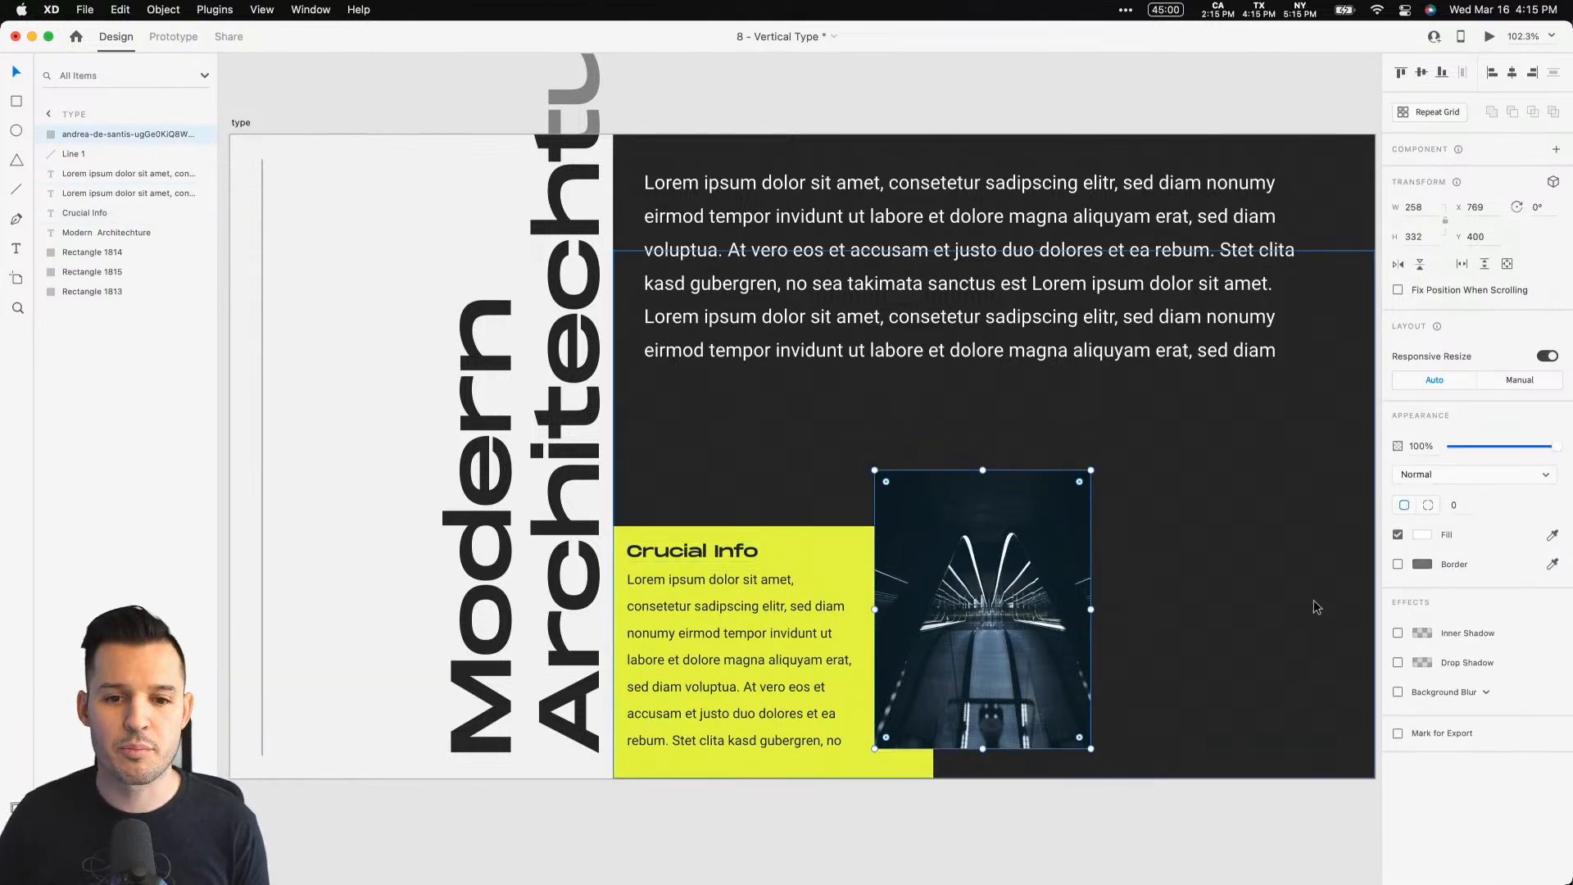
left_click(1029, 284)
key("super+z")
key("super+z")
key("super+z")
key("super+z")
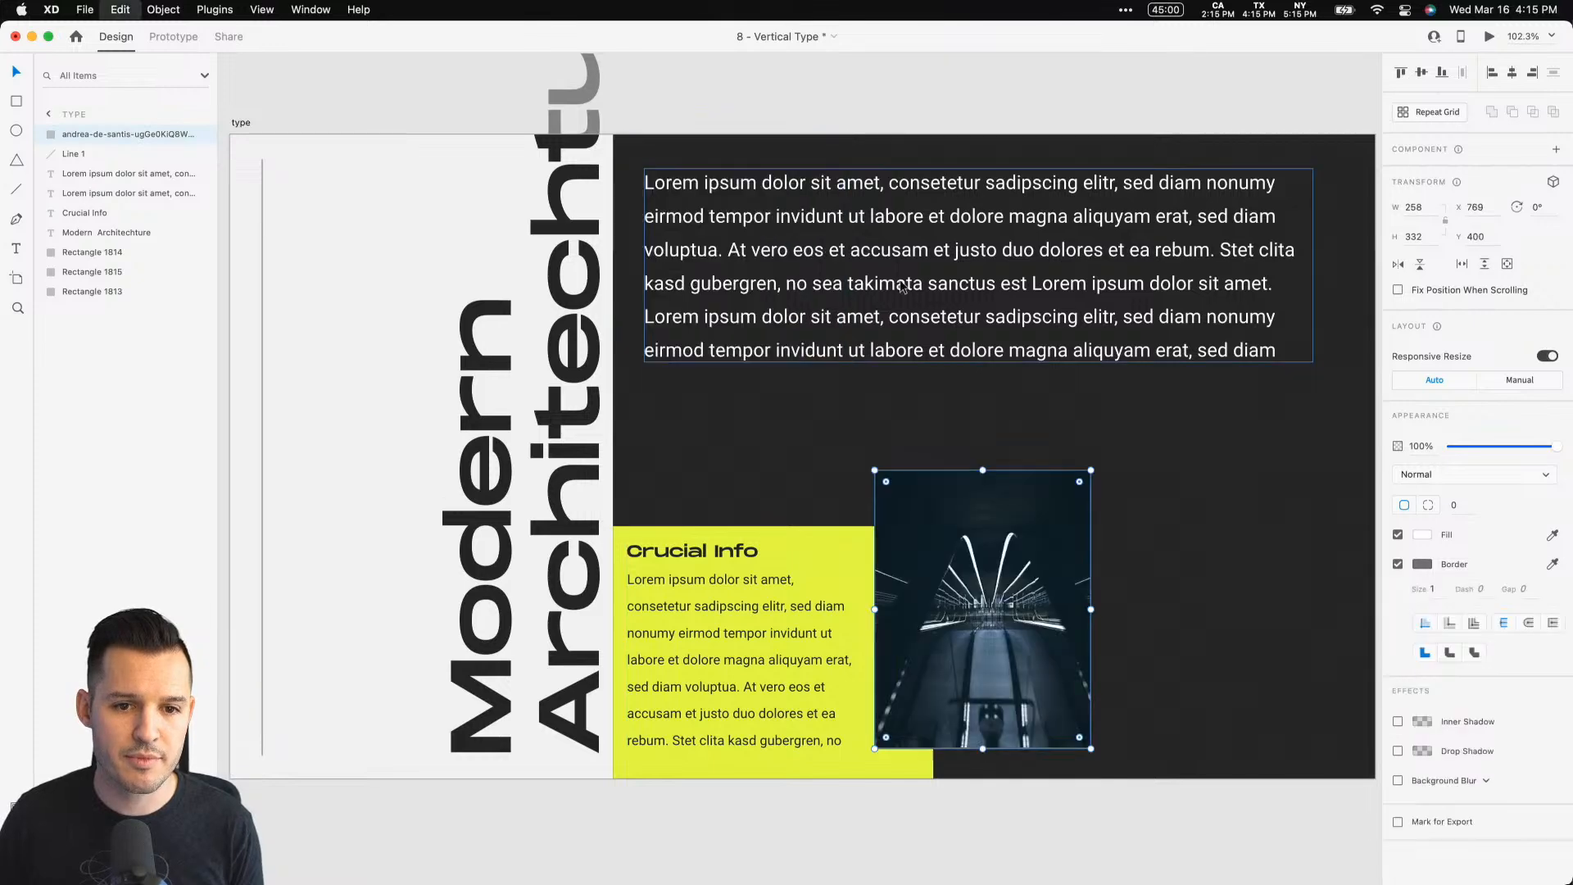
Step: Move the white paragraph down to Y 391, and stretch the photo without border across the panel's top to 909 × 315 at X 457, Y 0
left_click_drag(994, 259, 993, 551)
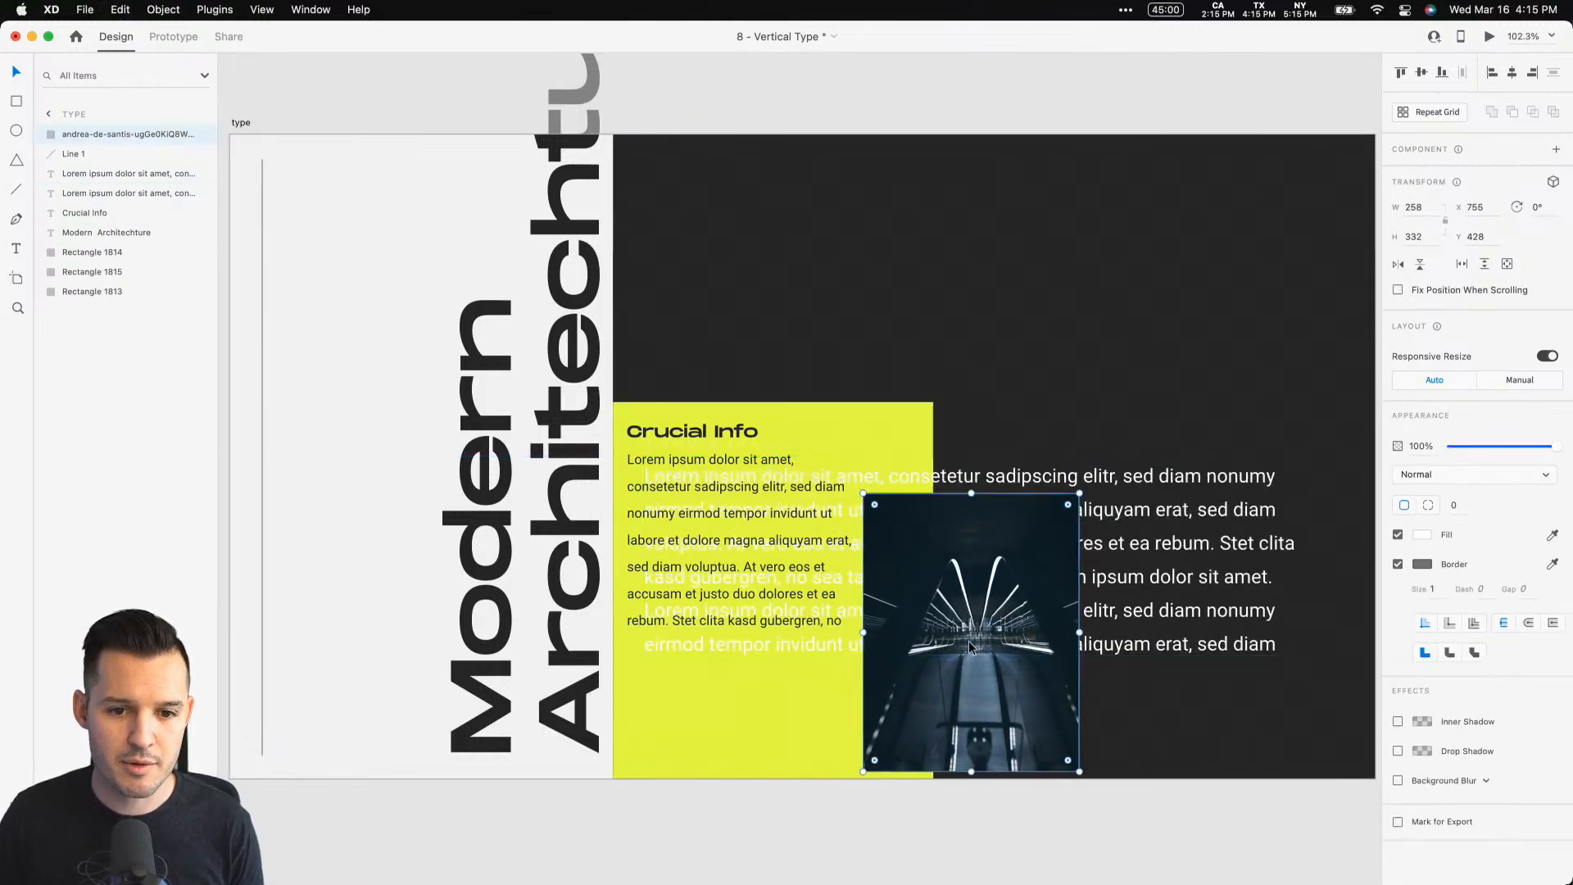
left_click_drag(969, 641, 701, 283)
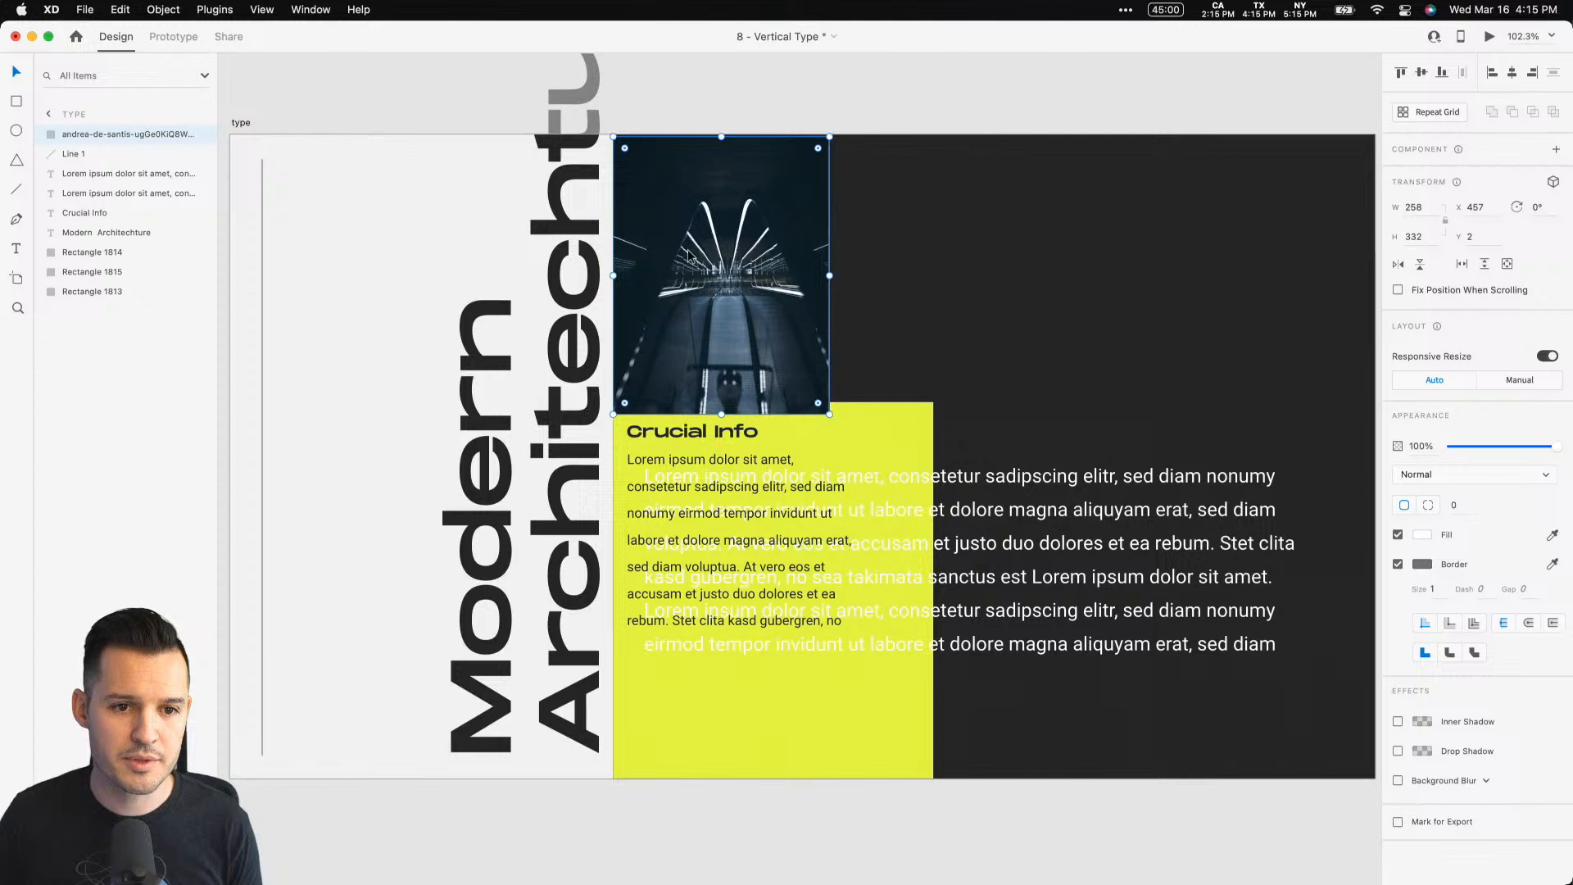
left_click(1398, 564)
left_click_drag(827, 411, 1375, 398)
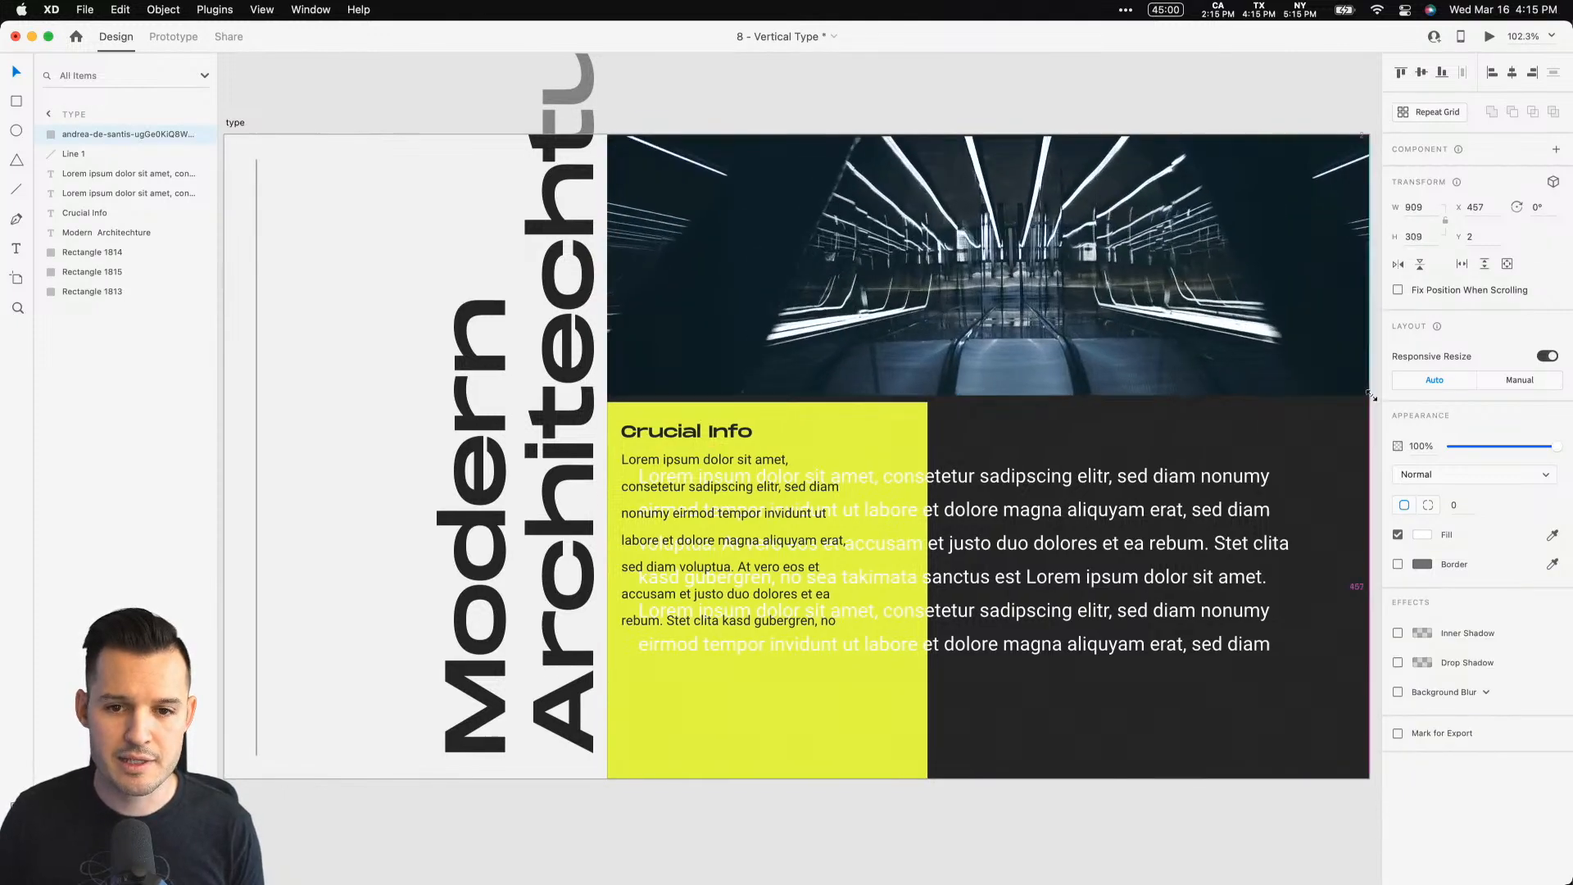
scroll(856, 121, "right", 3)
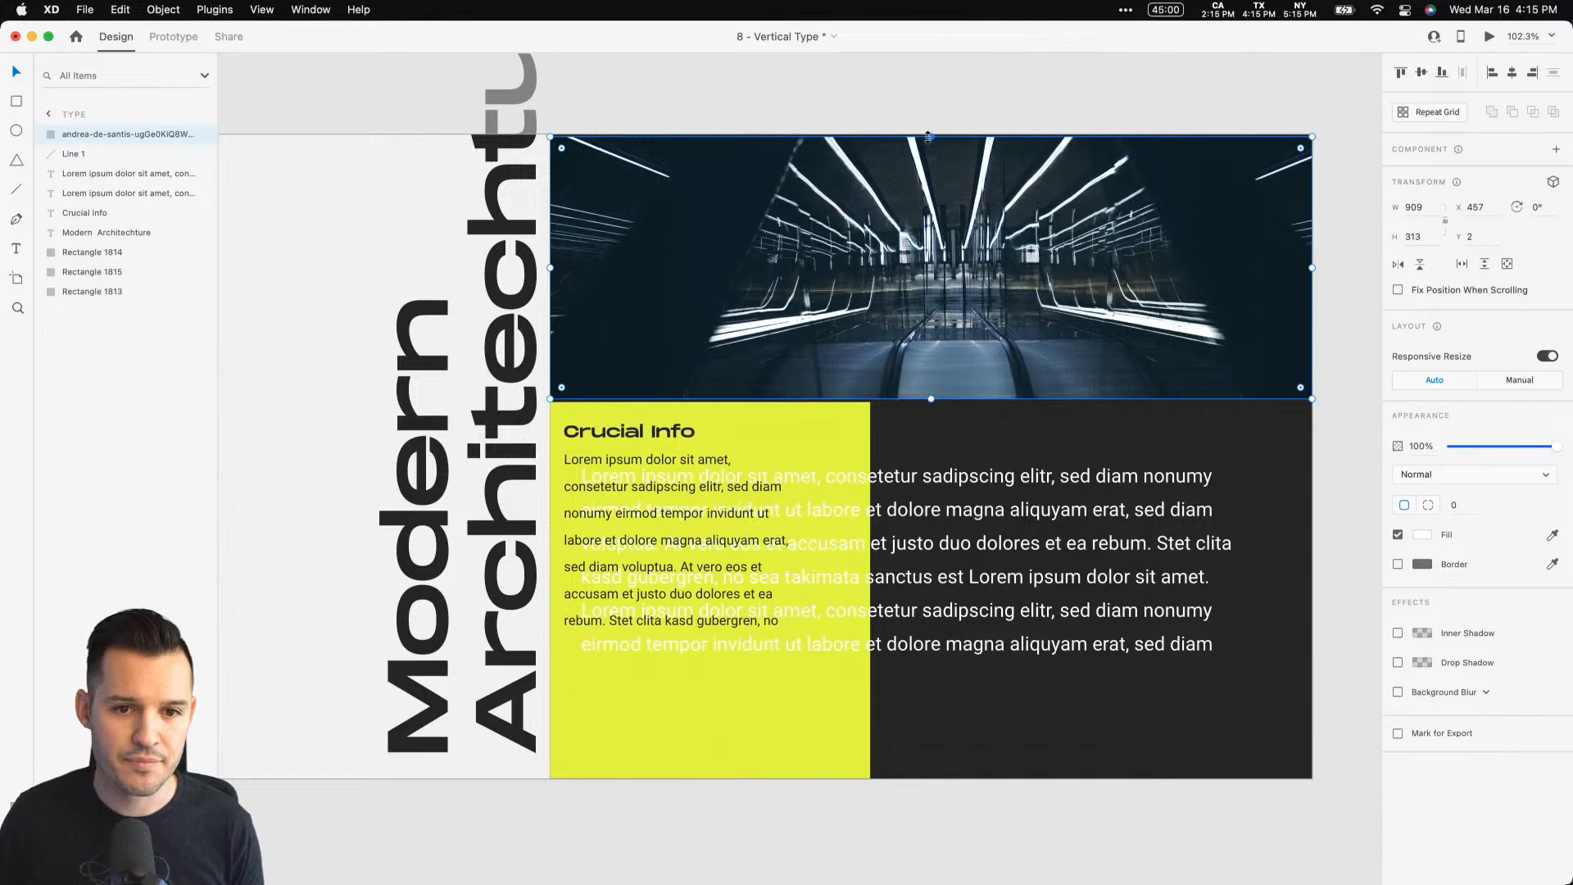
left_click_drag(930, 137, 930, 135)
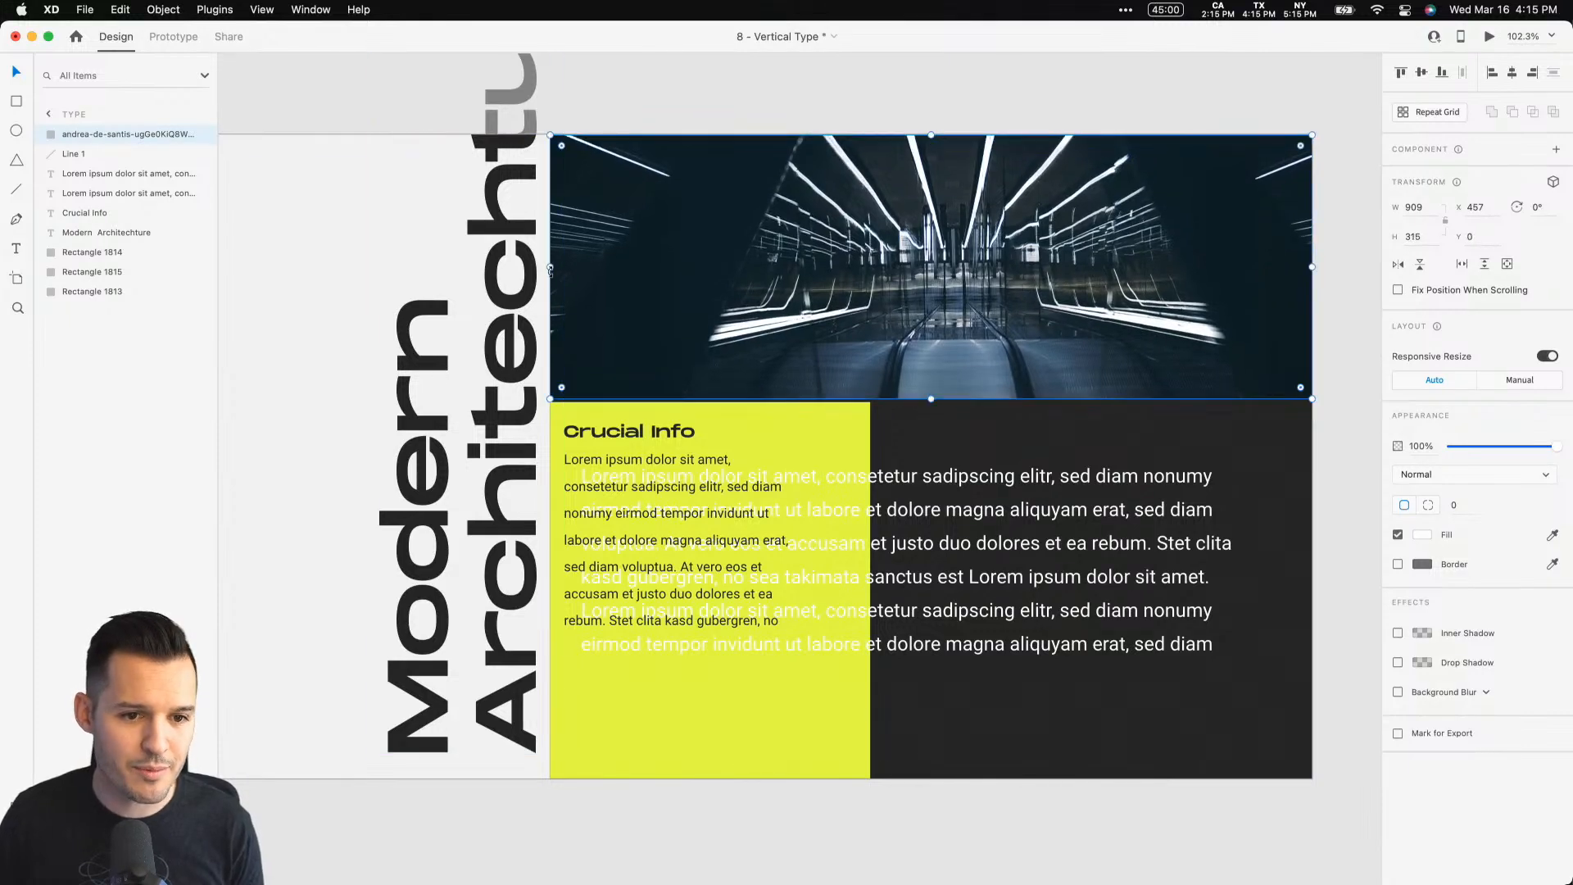
mouse_move(551, 266)
left_mouse_down()
mouse_move(576, 266)
mouse_move(552, 266)
left_mouse_up()
Step: Move the white body paragraph off the artboard onto the pasteboard below, to X 477, Y 818
left_click(897, 508)
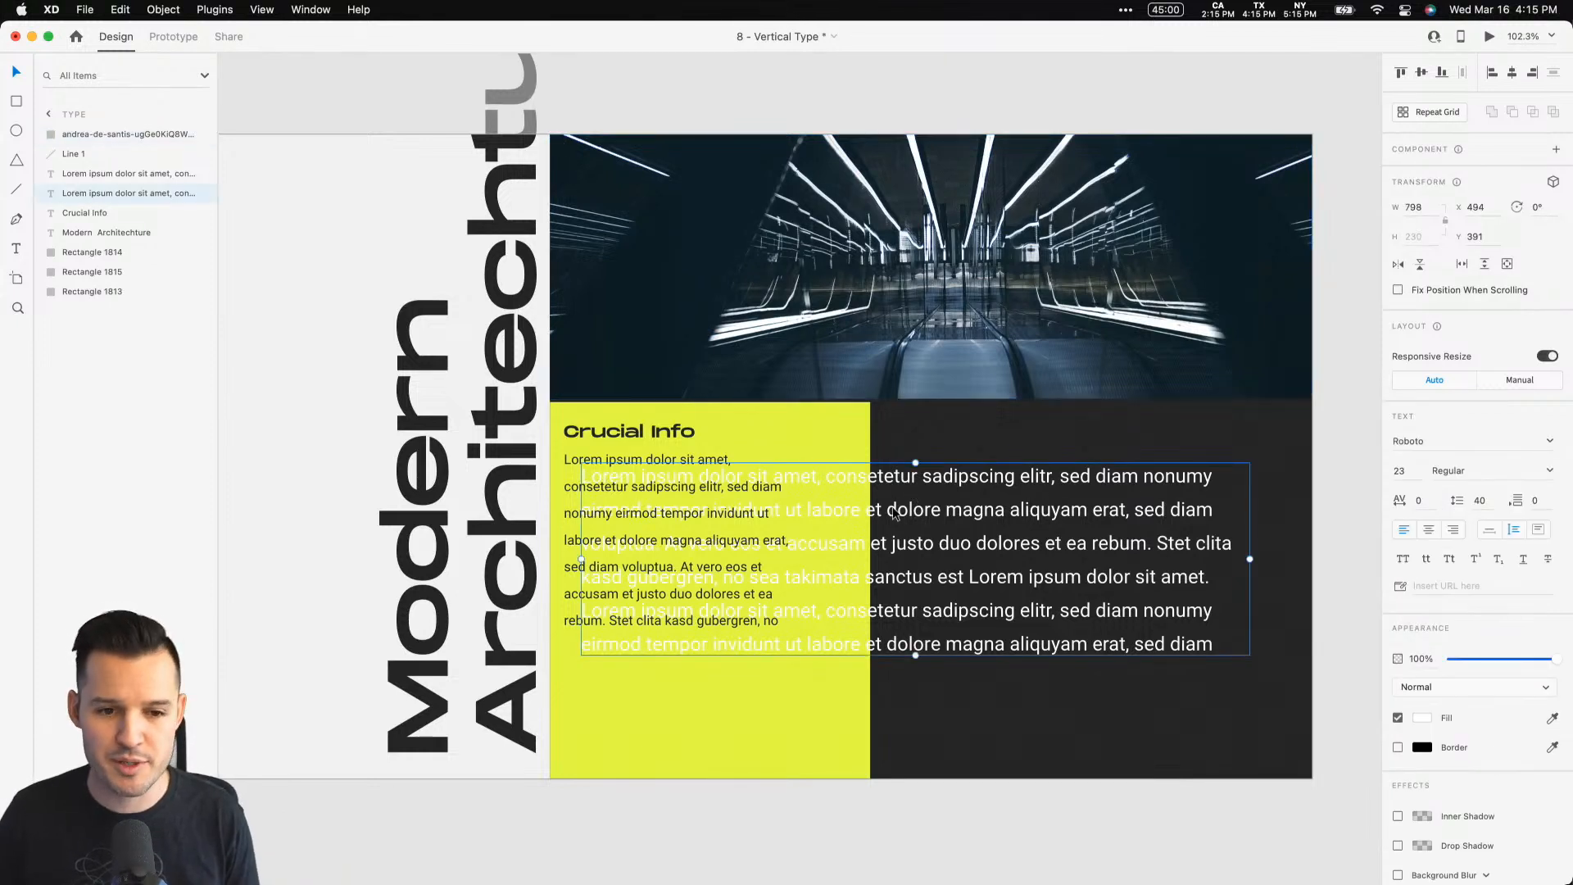
left_click_drag(896, 513, 680, 495)
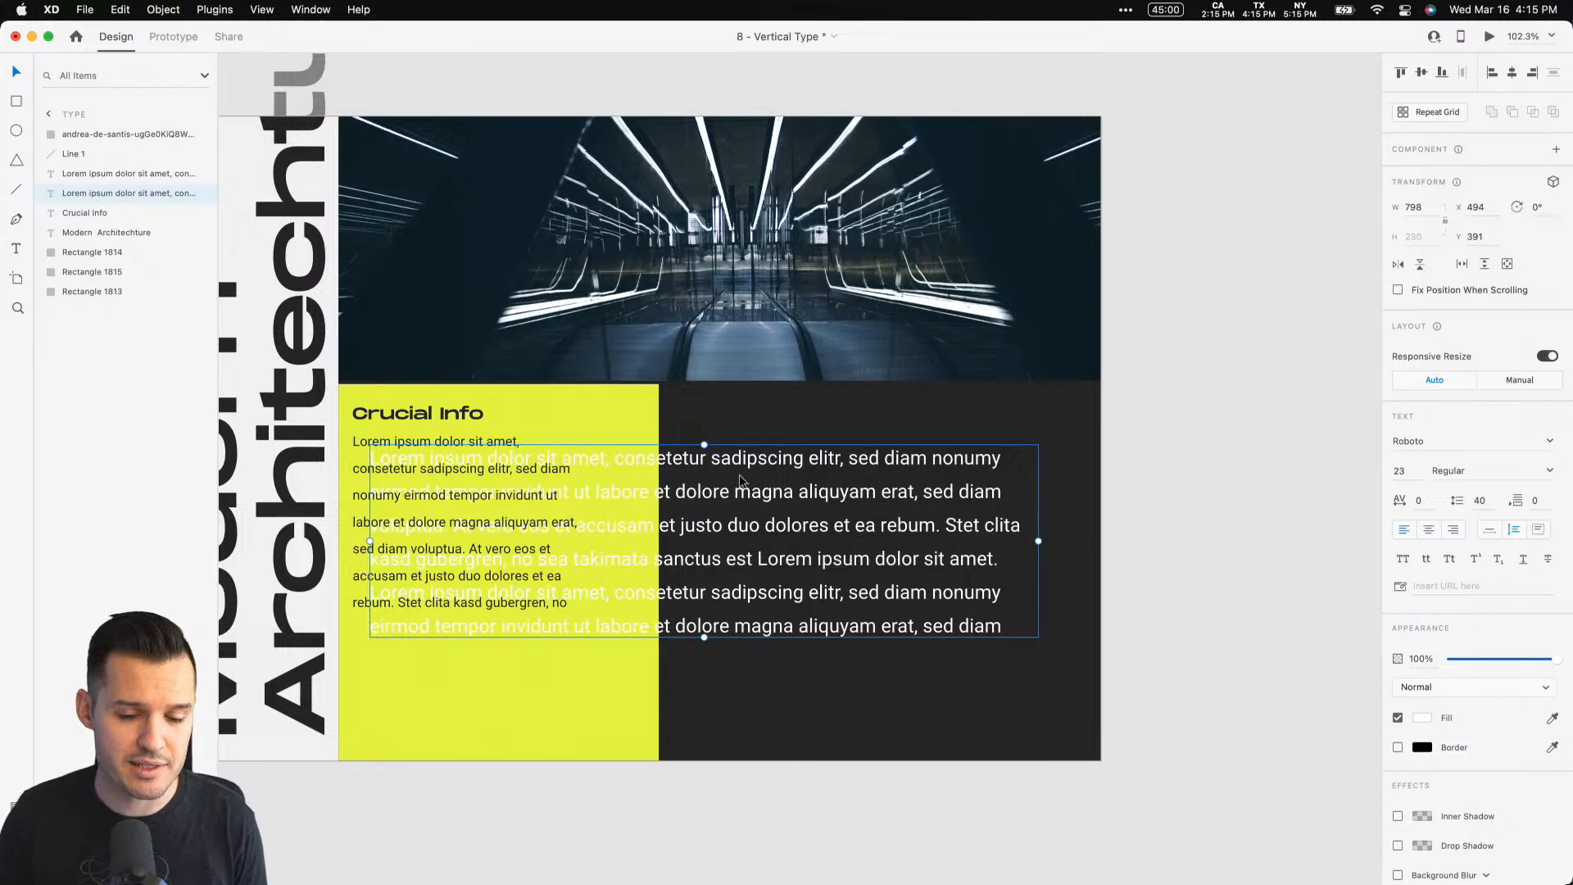
left_click_drag(696, 481, 801, 842)
scroll(802, 508, "up", 1)
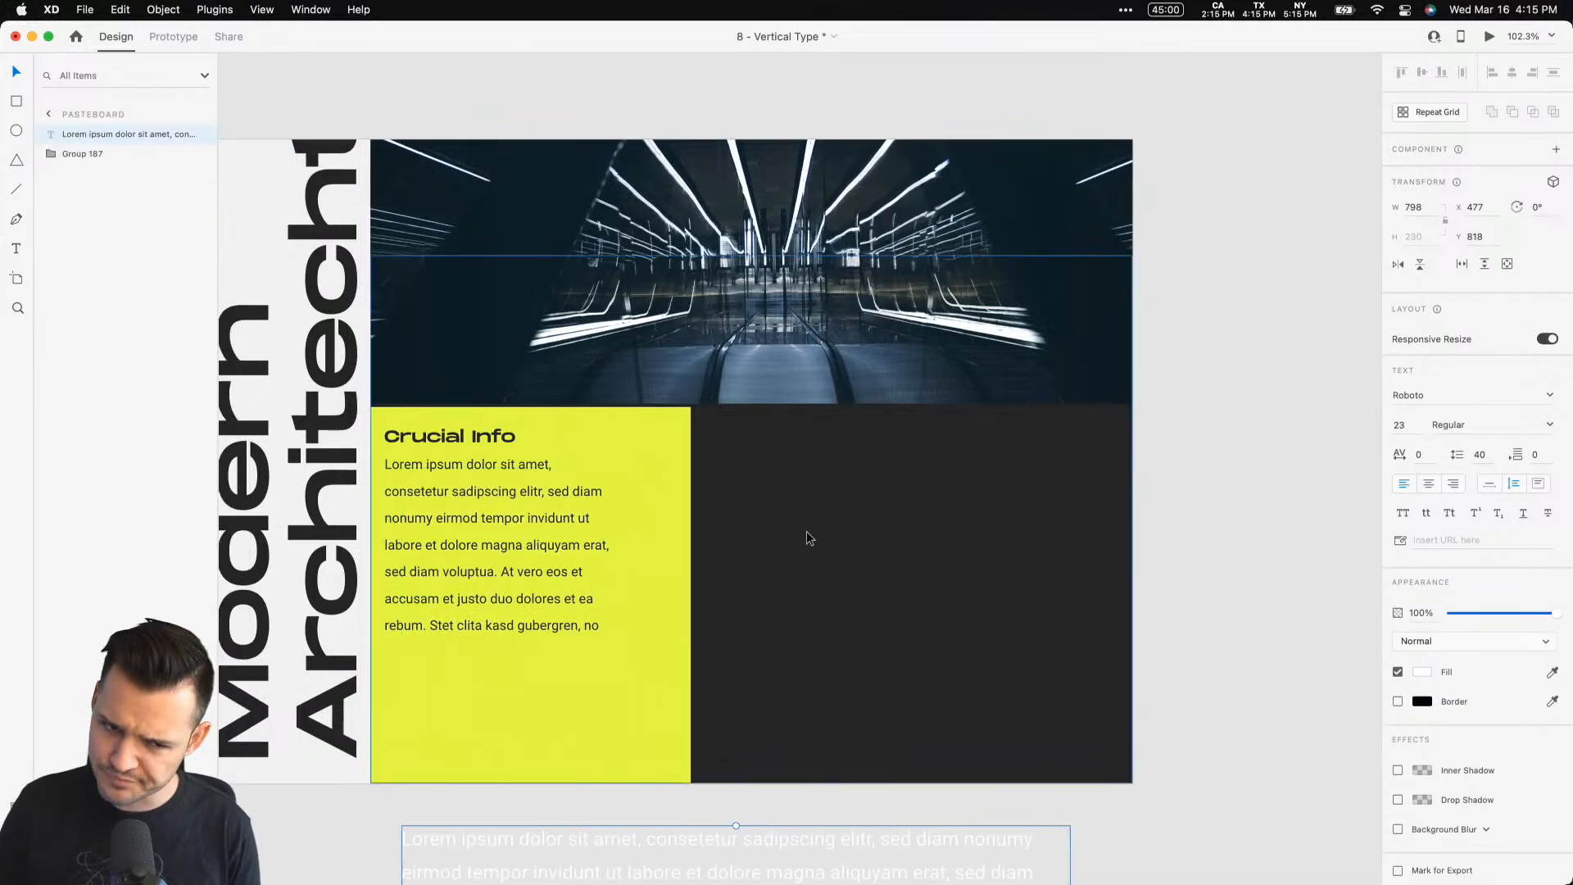
Step: Raise the yellow block's upper edge to the photo at Y 315, and draw a 630 × 63 bar filled with the same yellow
left_click(679, 457)
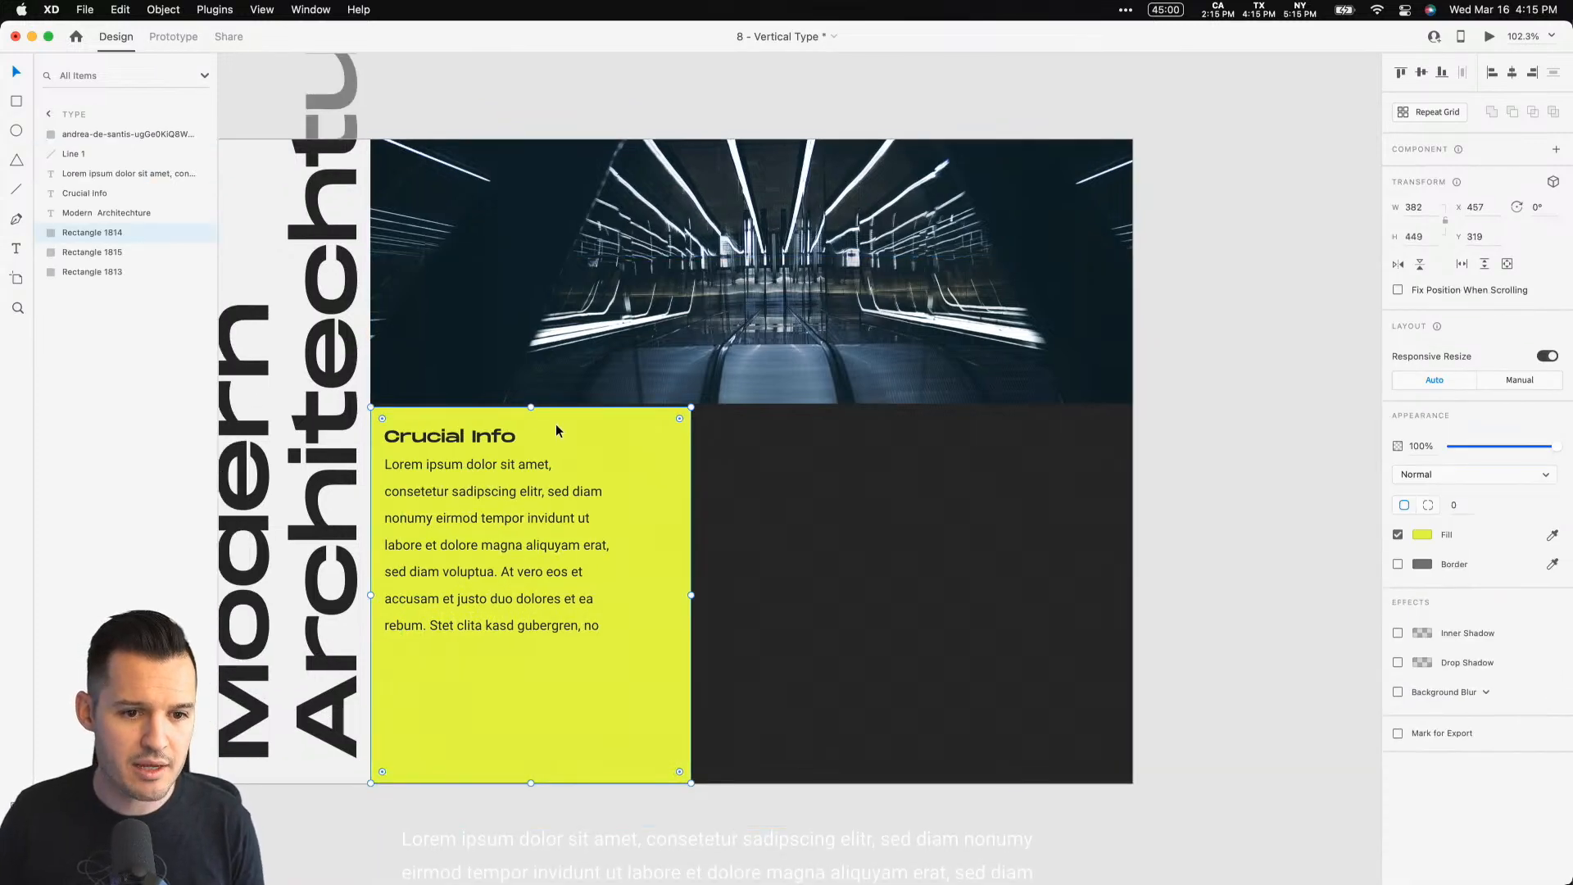
left_click_drag(533, 407, 1078, 431)
key("r")
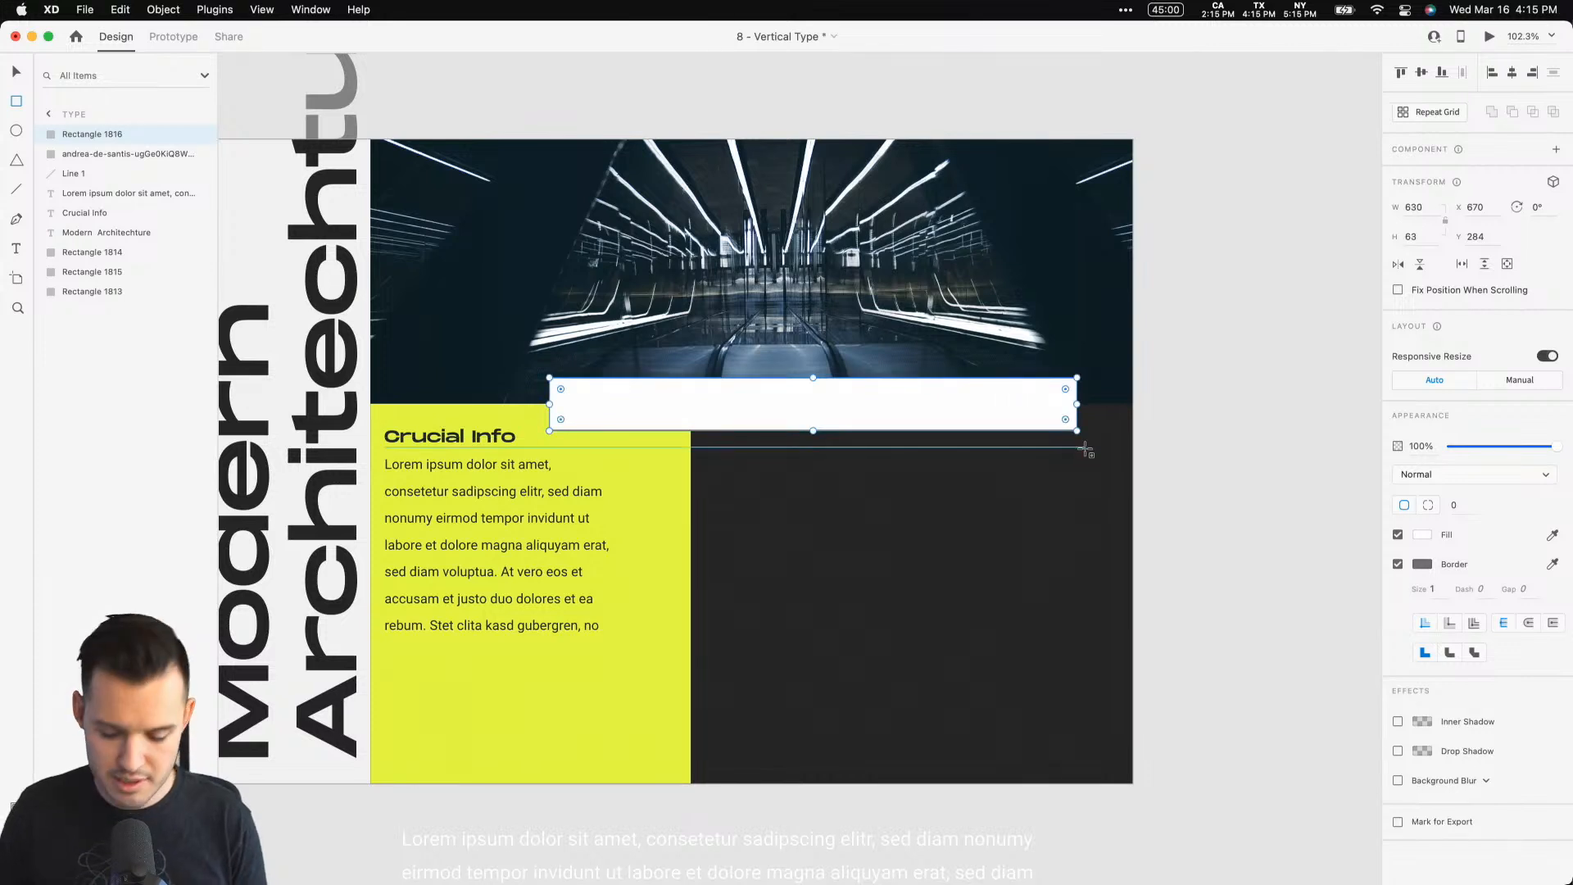
left_click(1551, 536)
left_click(570, 695)
Step: Move the yellow block together with its dark paragraph onto the pasteboard below the artboard
left_click(783, 614)
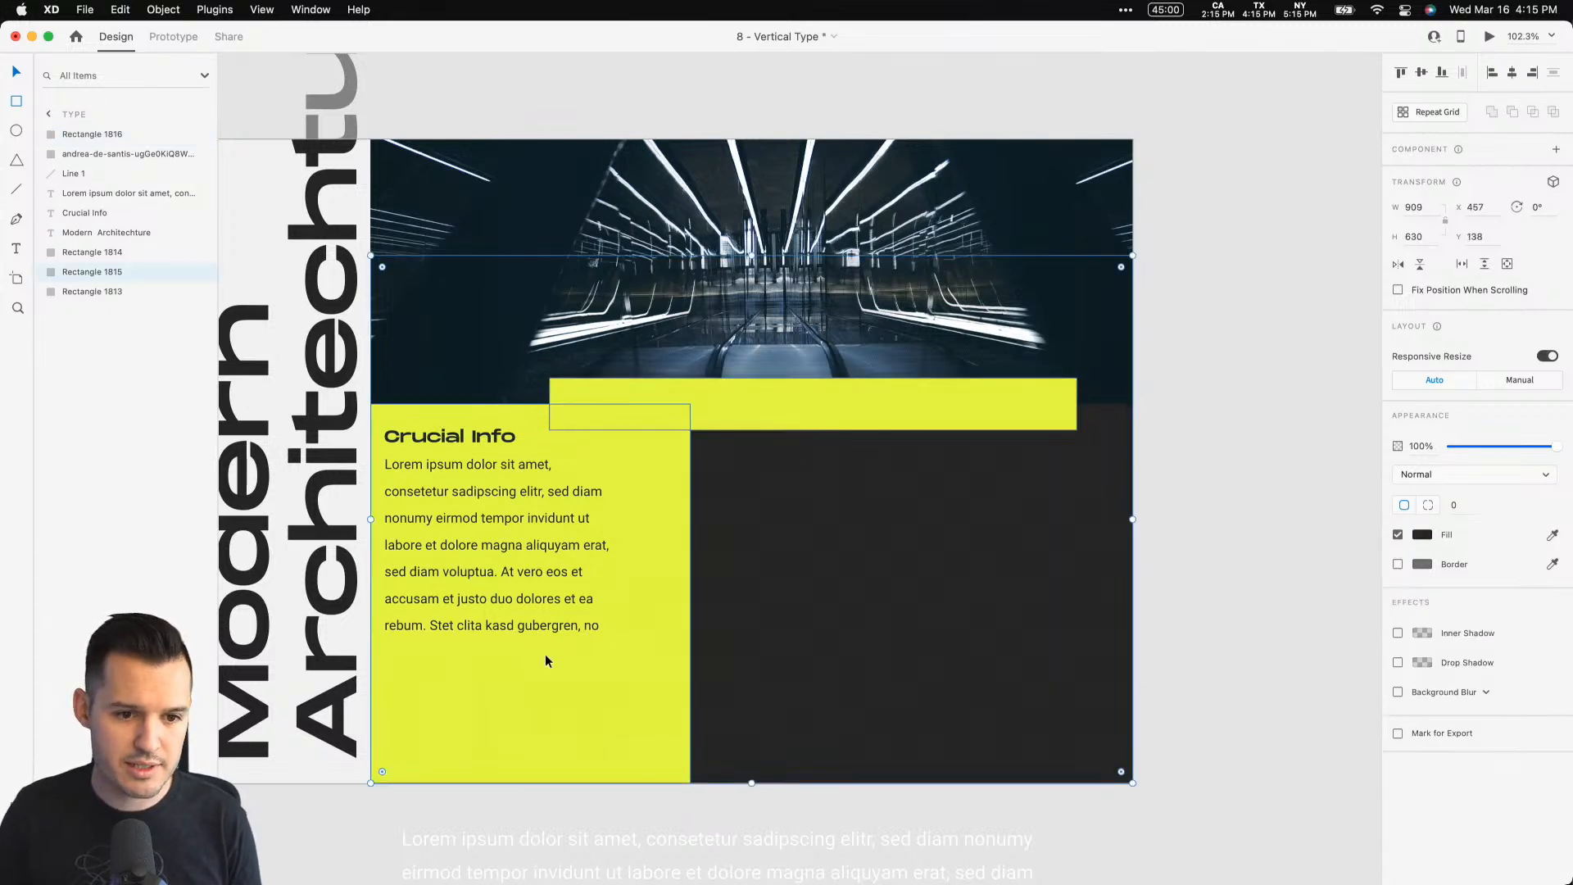
left_click(544, 626)
left_click(603, 667, "shift")
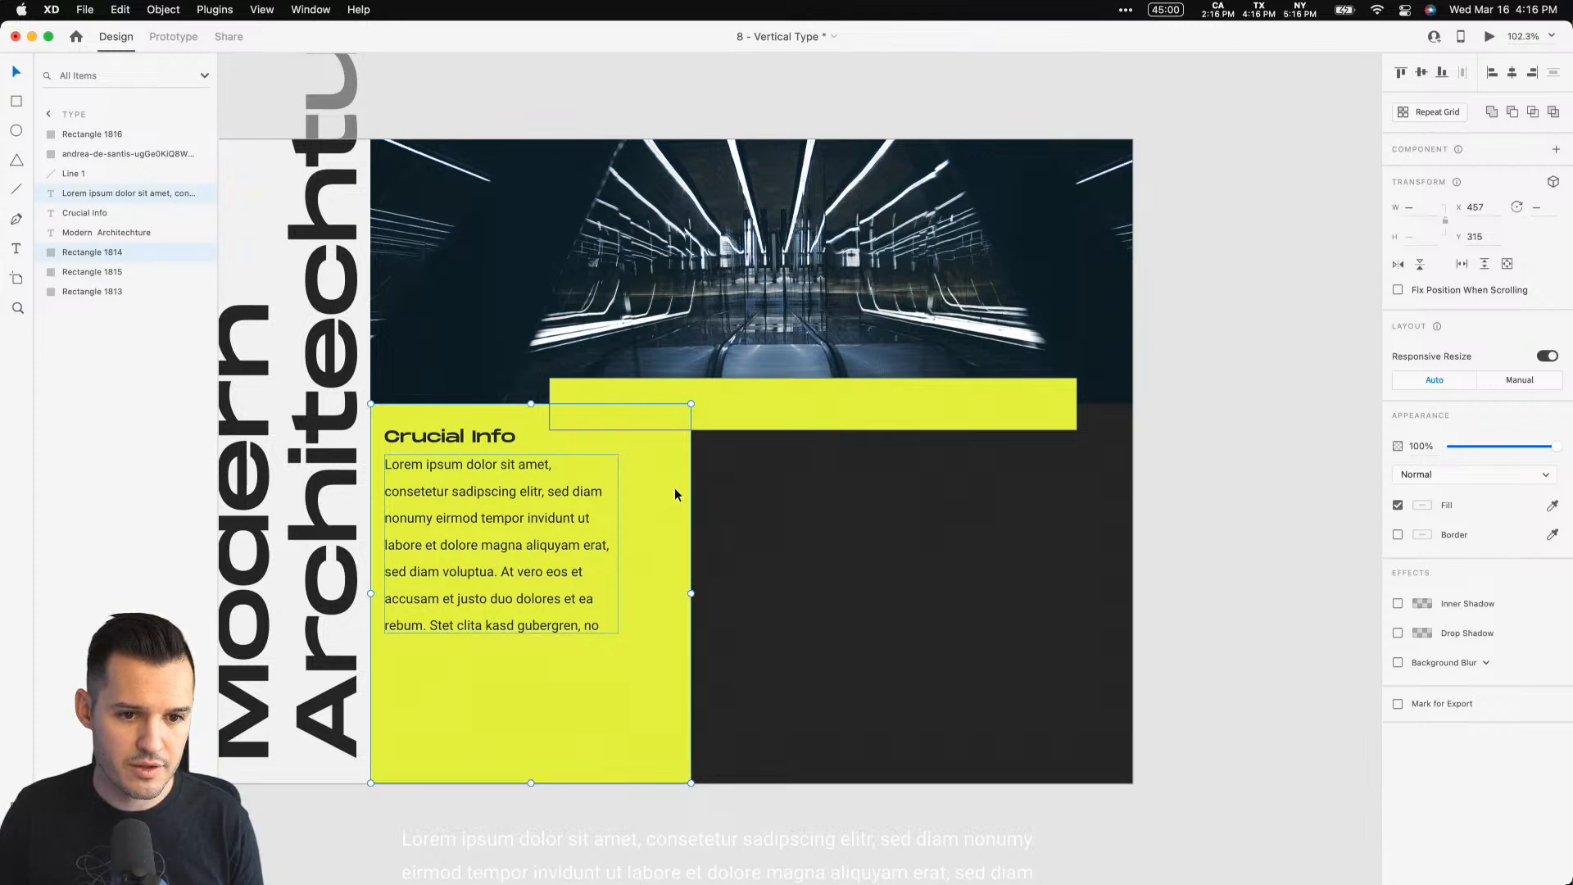
left_click_drag(675, 494, 685, 871)
Step: Centre the yellow bar horizontally on the photo, placing it across the photo's lower edge at X 597, Y 275
left_click(714, 306)
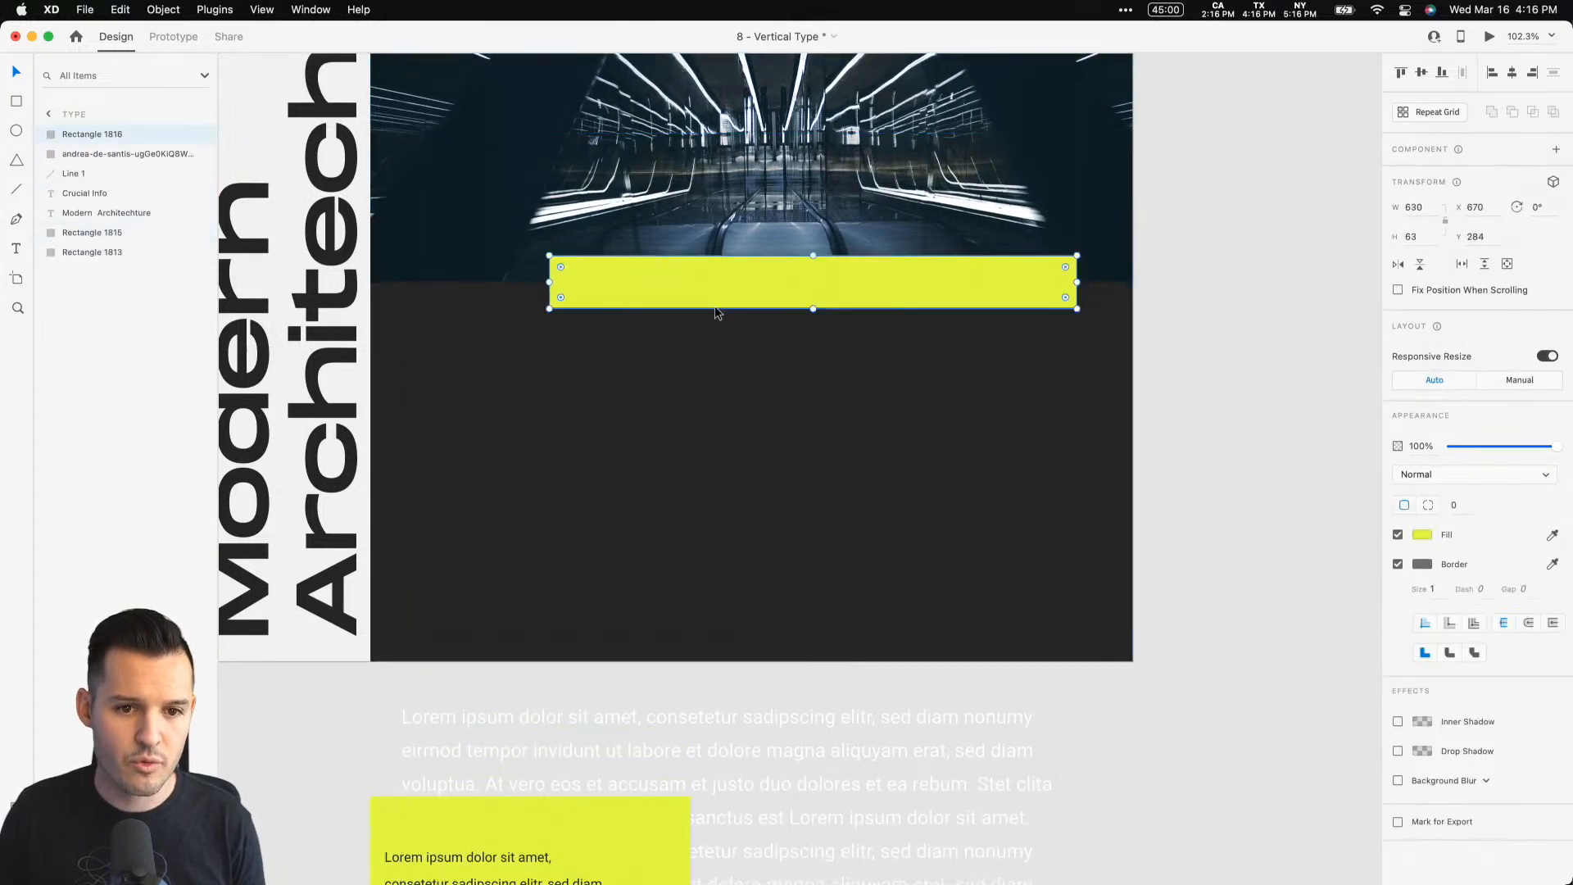
left_click(807, 178, "shift")
left_click(1511, 72)
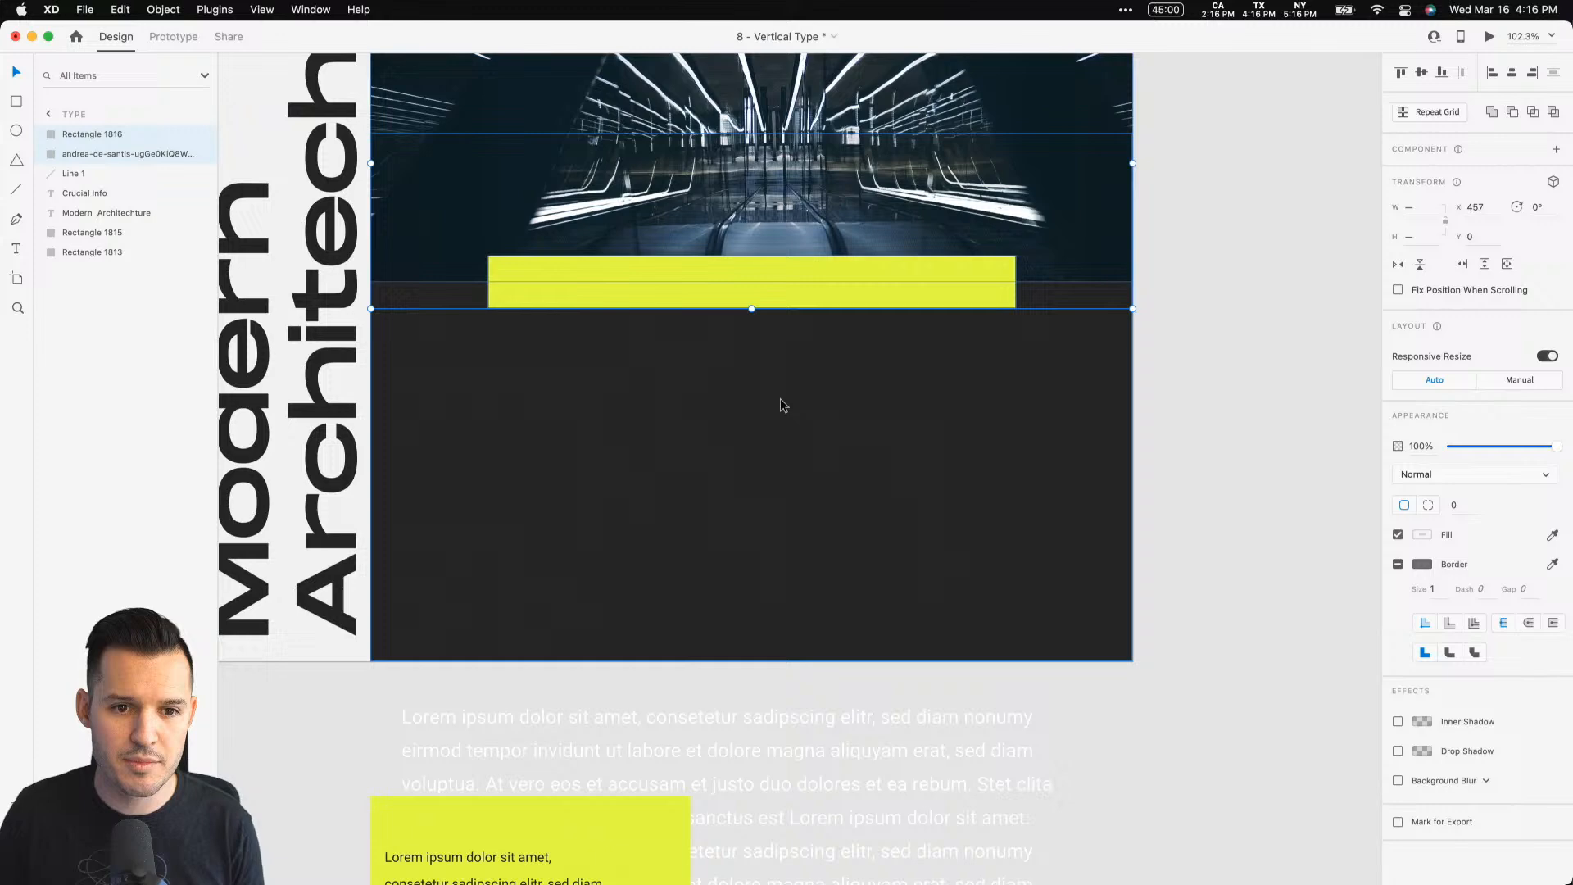
left_click(1227, 407)
scroll(884, 386, "up", 2)
left_click(882, 411)
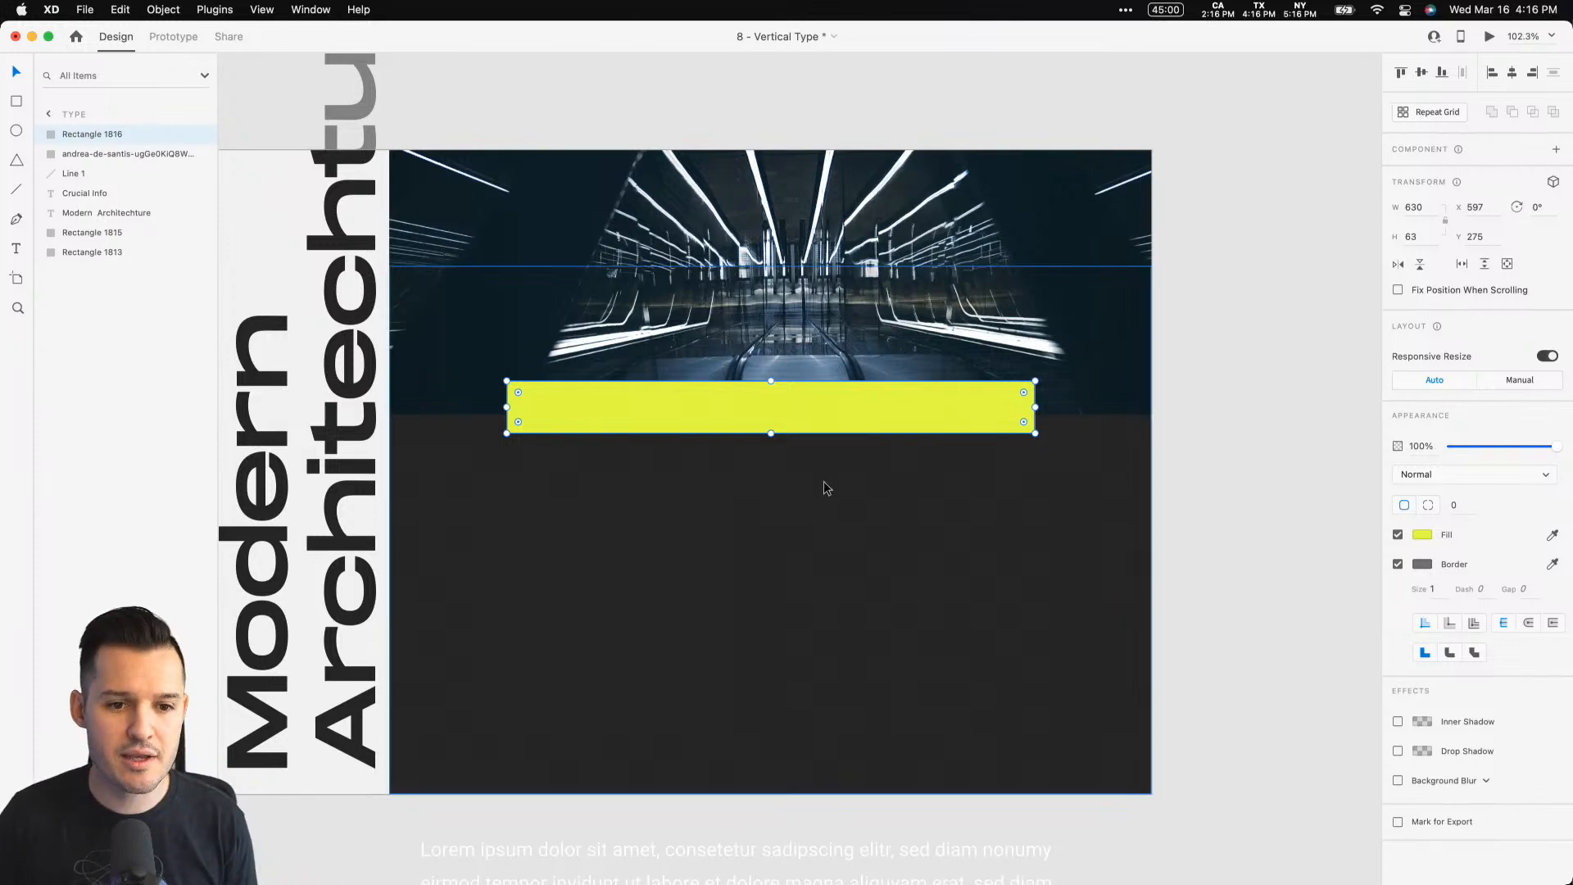
Step: Copy the dark paragraph from the pasteboard onto the yellow bar and replace its text with "Enter for a chance to win"
scroll(643, 655, "down", 5)
scroll(633, 482, "up", 2)
left_click(528, 819)
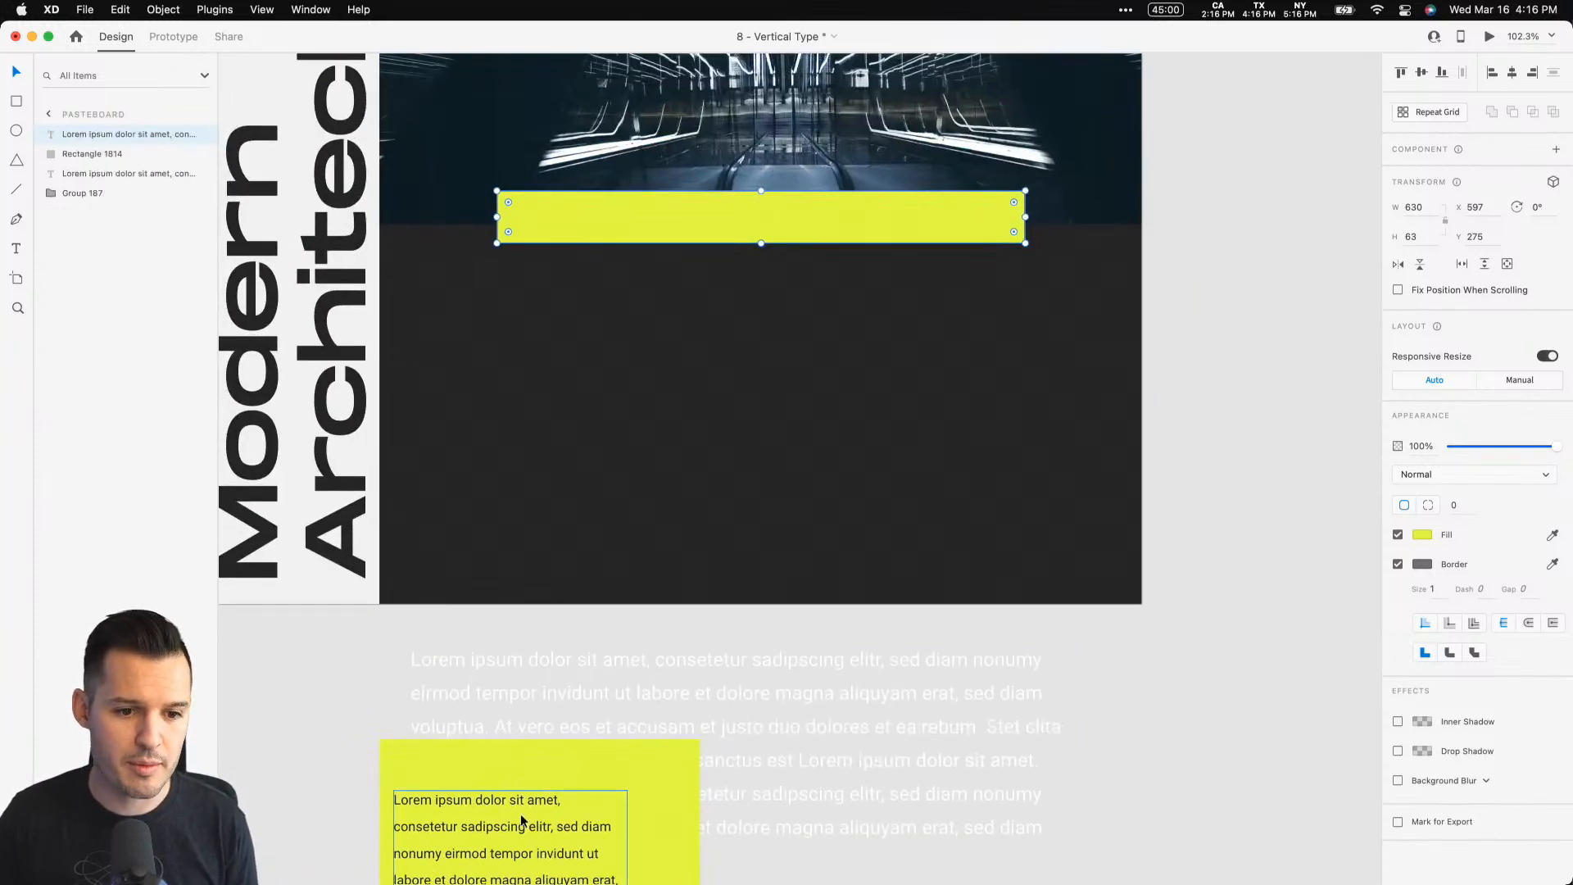
left_click_drag(498, 824, 675, 222)
double_click(673, 213)
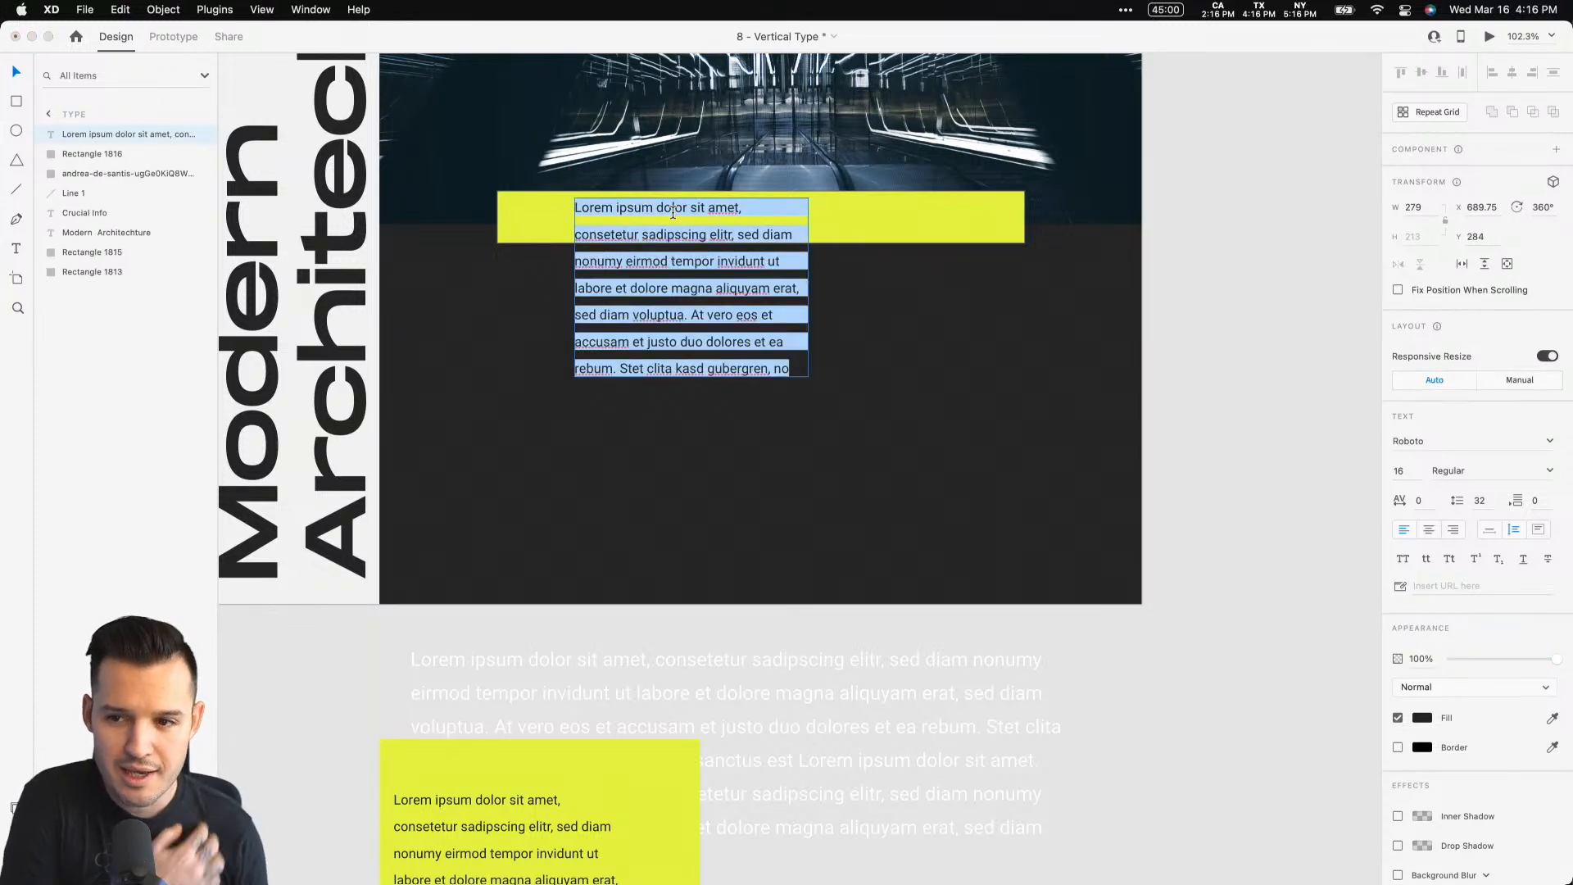
type("Enter for a chance to win")
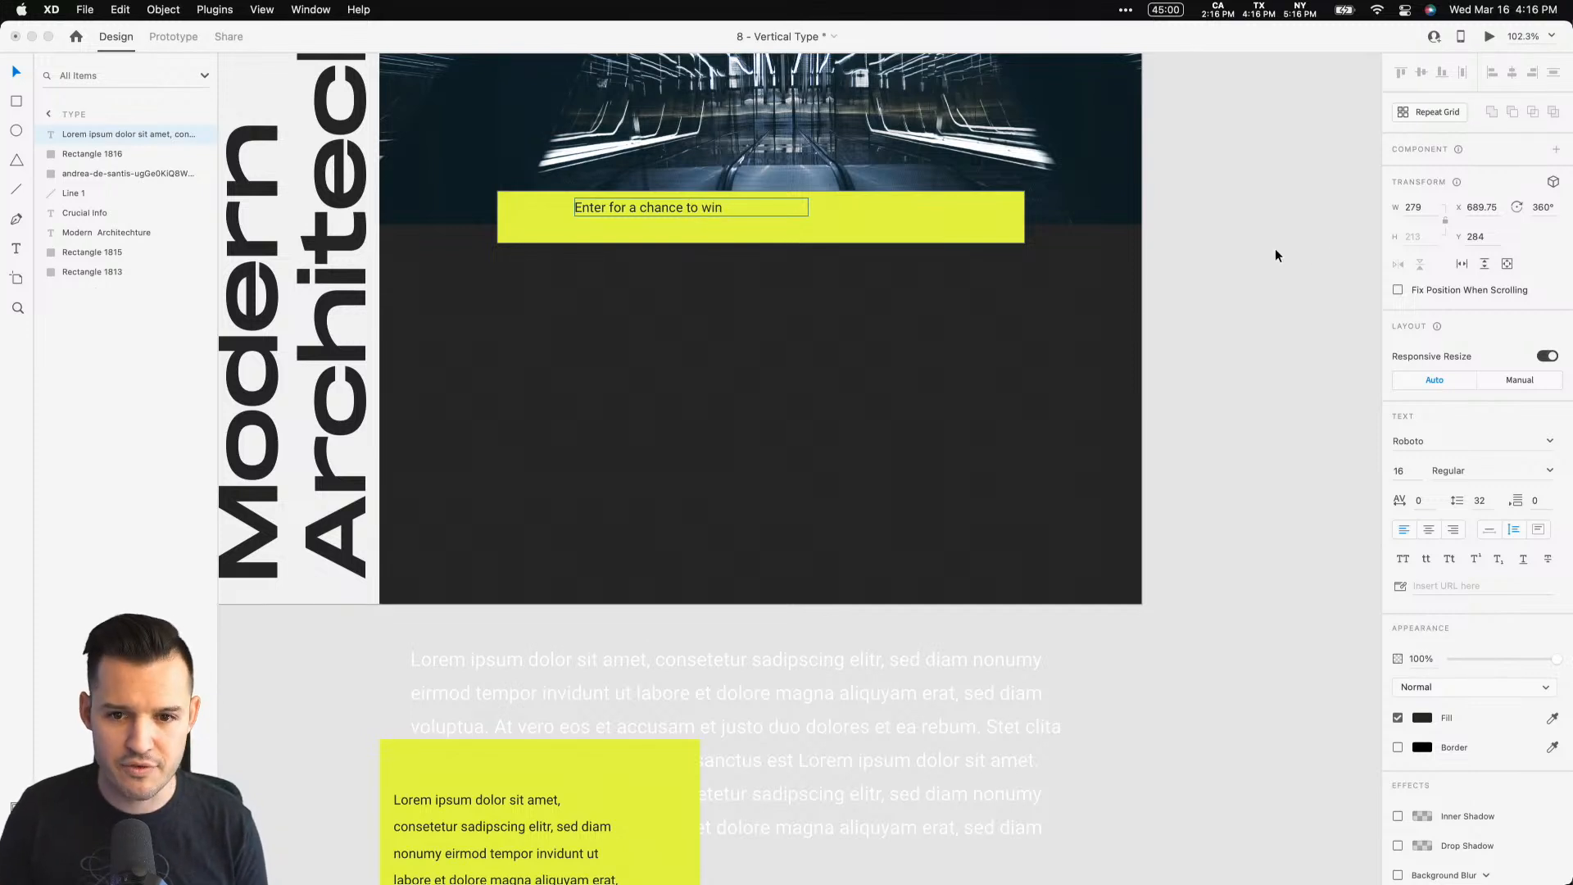
Step: Centre-align the "Enter for a chance to win" text and centre its text box vertically and horizontally on the yellow bar
key("Escape")
left_click(1429, 530)
left_click(854, 231, "shift")
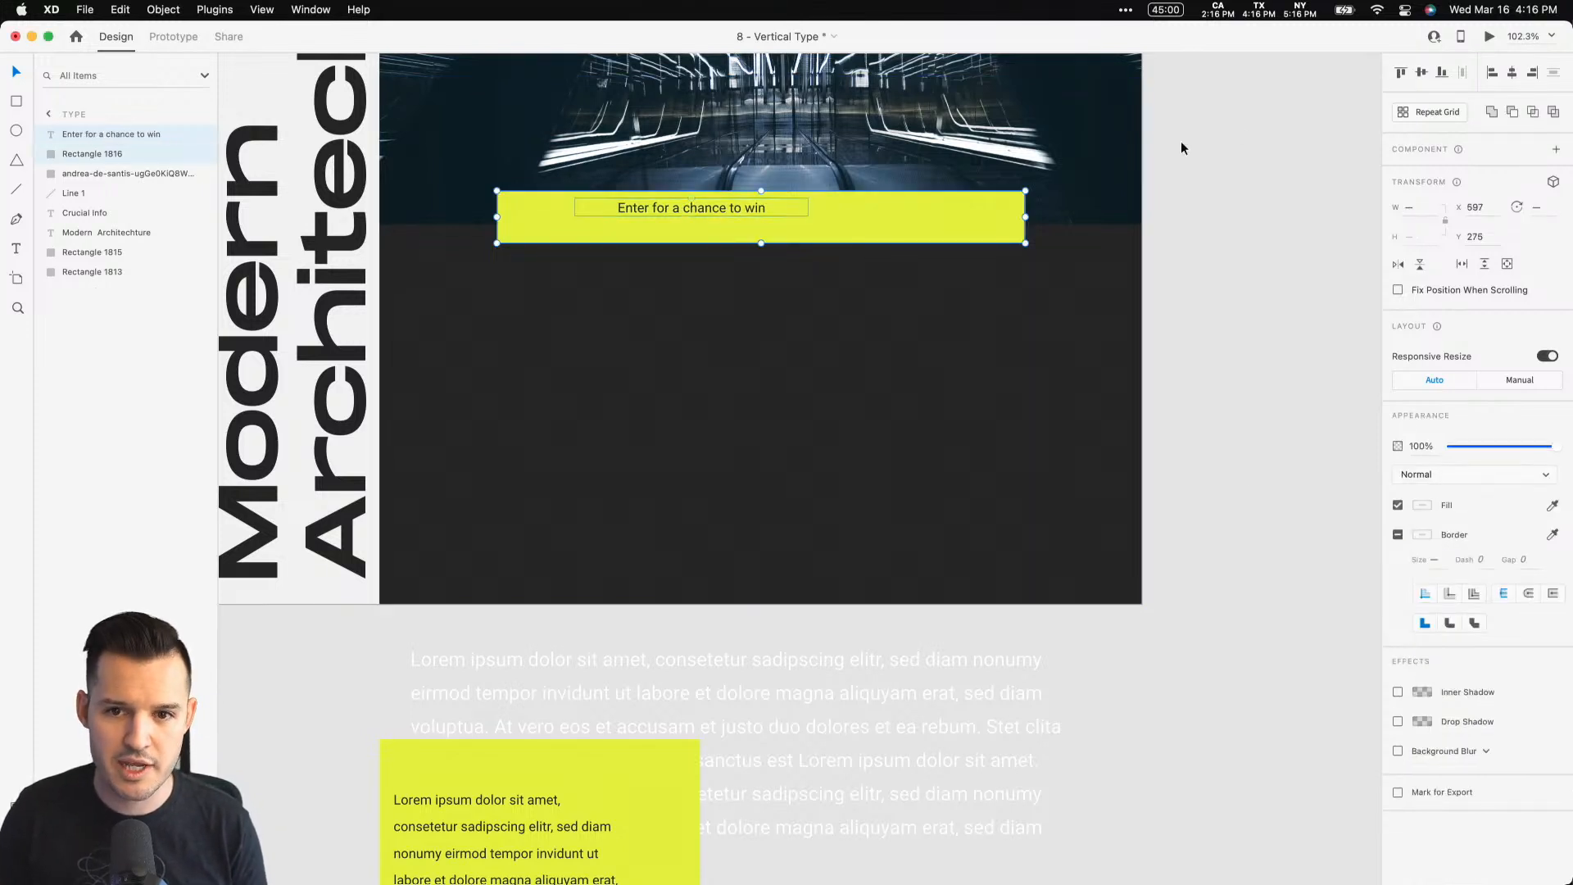
left_click(1423, 73)
left_click(1512, 72)
left_click(1207, 293)
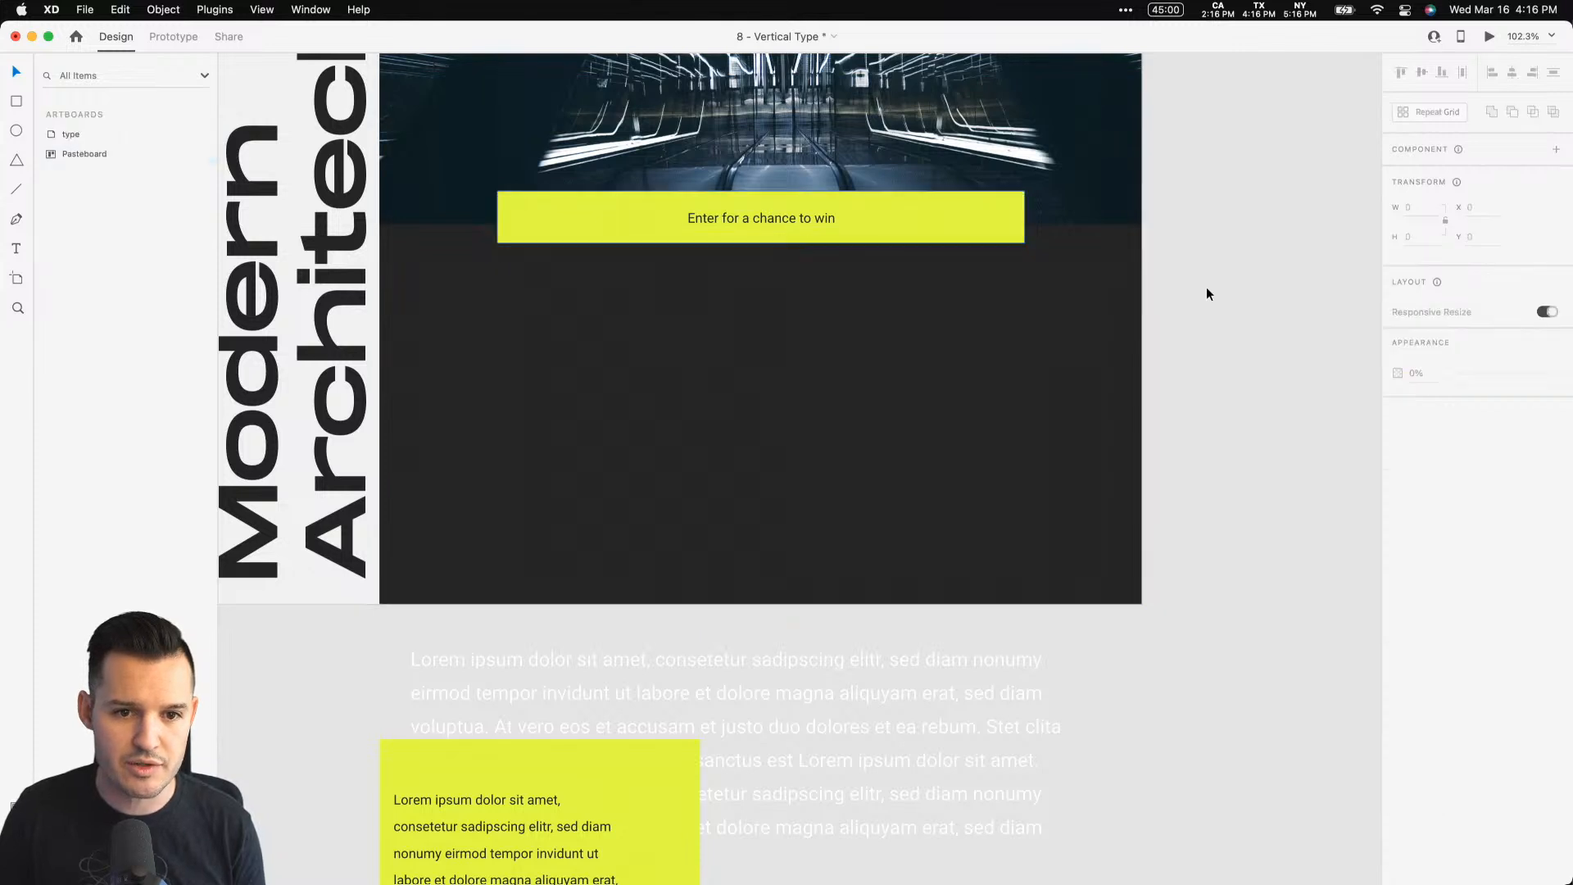
Step: Set the font of the "Enter for a chance to win" text on the yellow bar to Monument Extended
left_click(778, 214)
left_click(1444, 442)
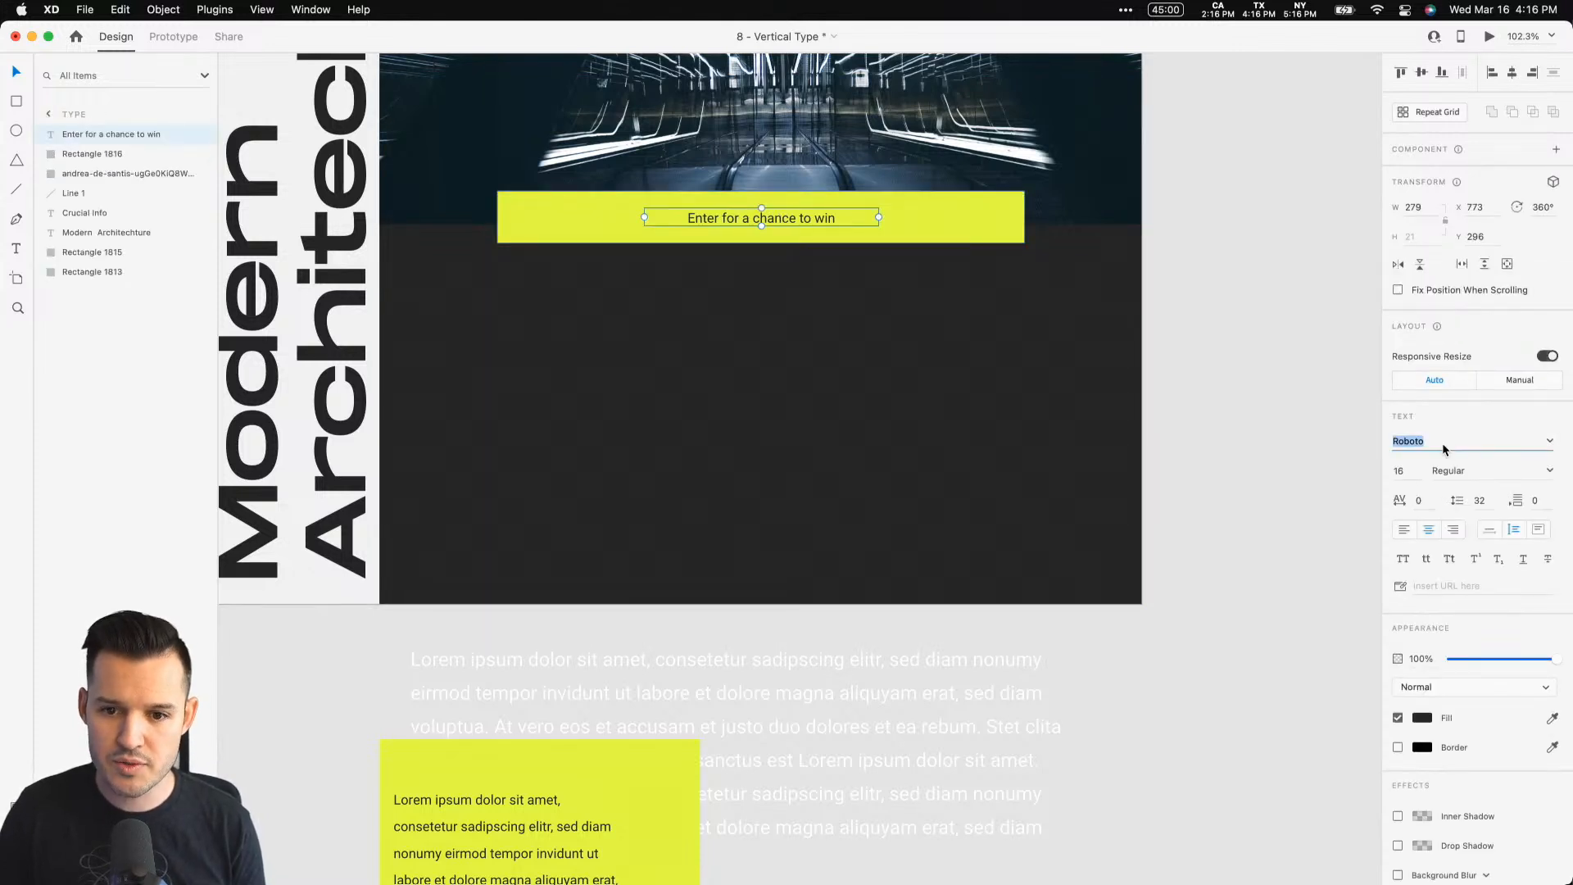
type("Monum")
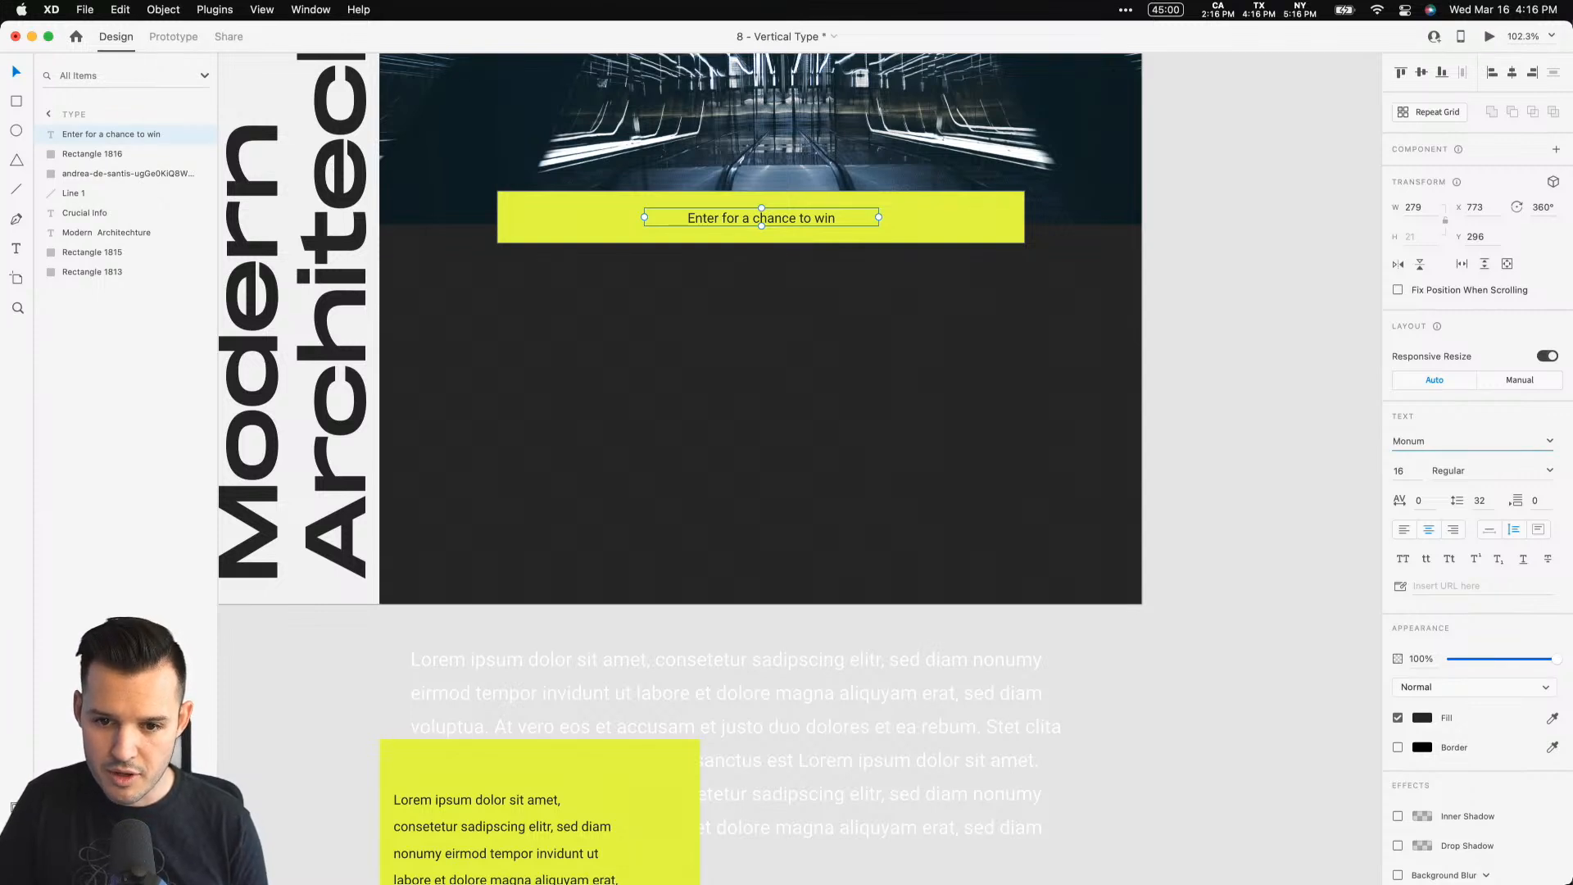
type("neent Extended")
key("Return")
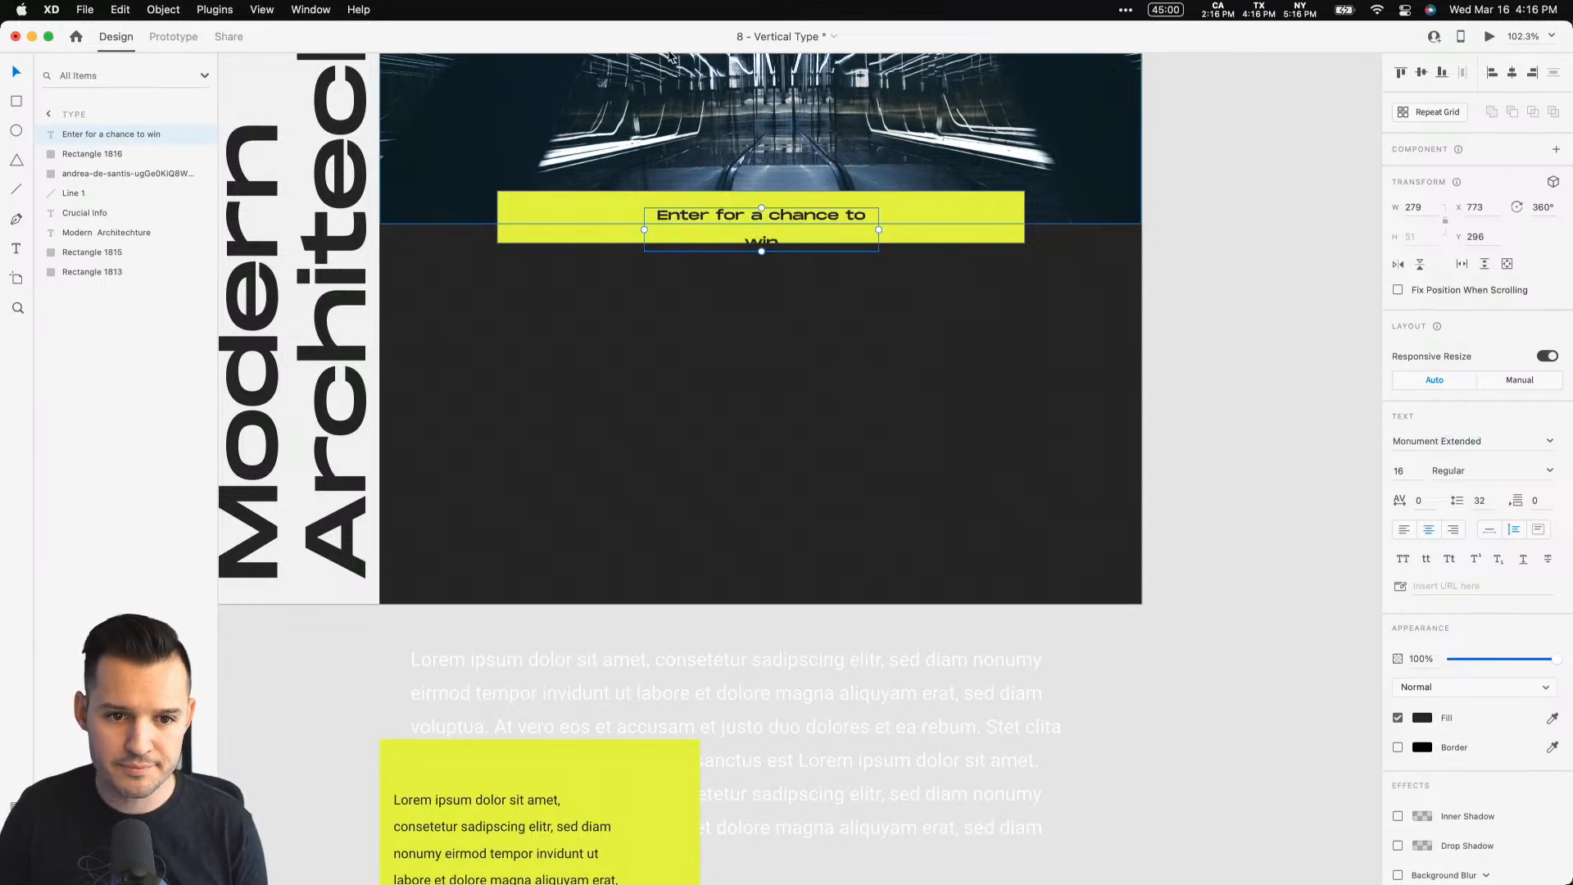
Step: Switch the "Enter for a chance to win" text to auto width and join it onto a single line
left_click(1489, 530)
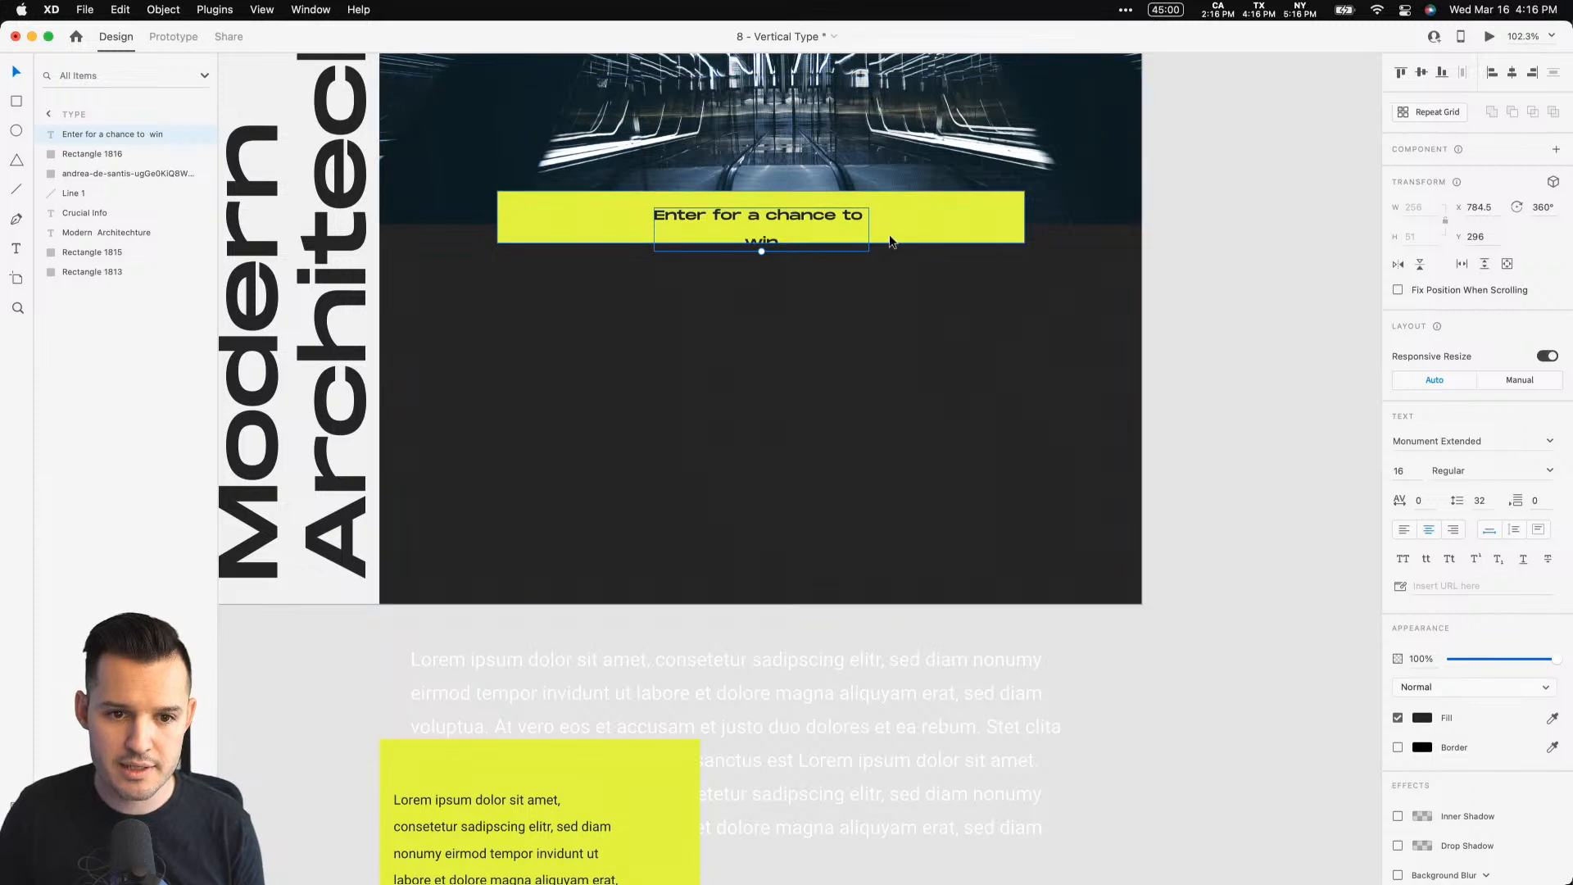
double_click(762, 244)
key("Right")
key("BackSpace")
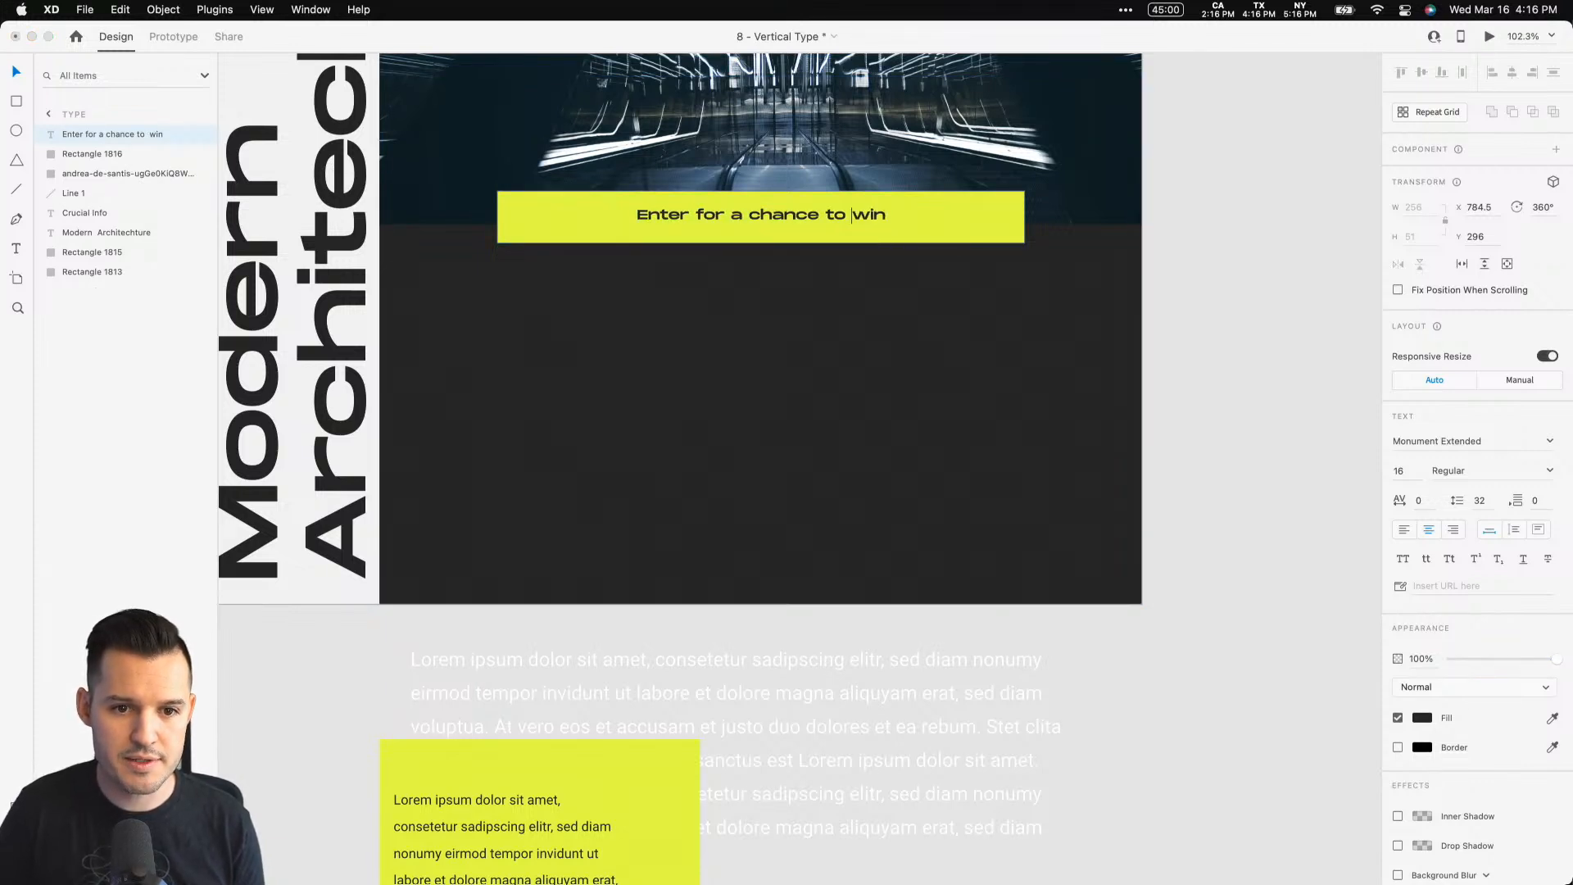
key("Escape")
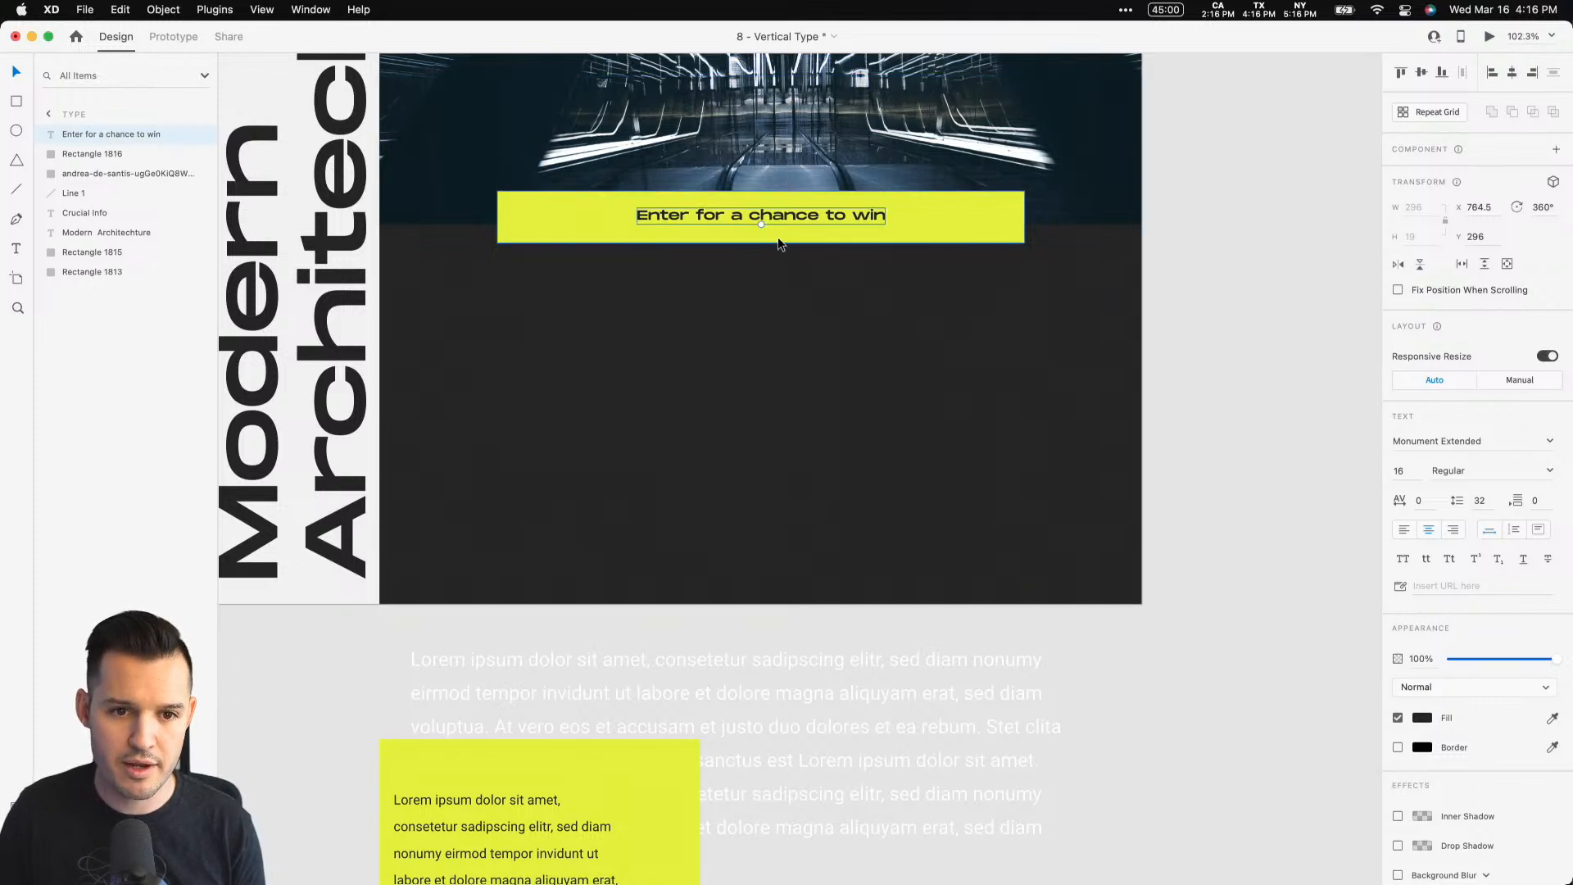
Step: Enlarge the "Enter for a chance to win" text to size 20 and centre it vertically and horizontally on the yellow bar
left_click_drag(761, 224, 761, 230)
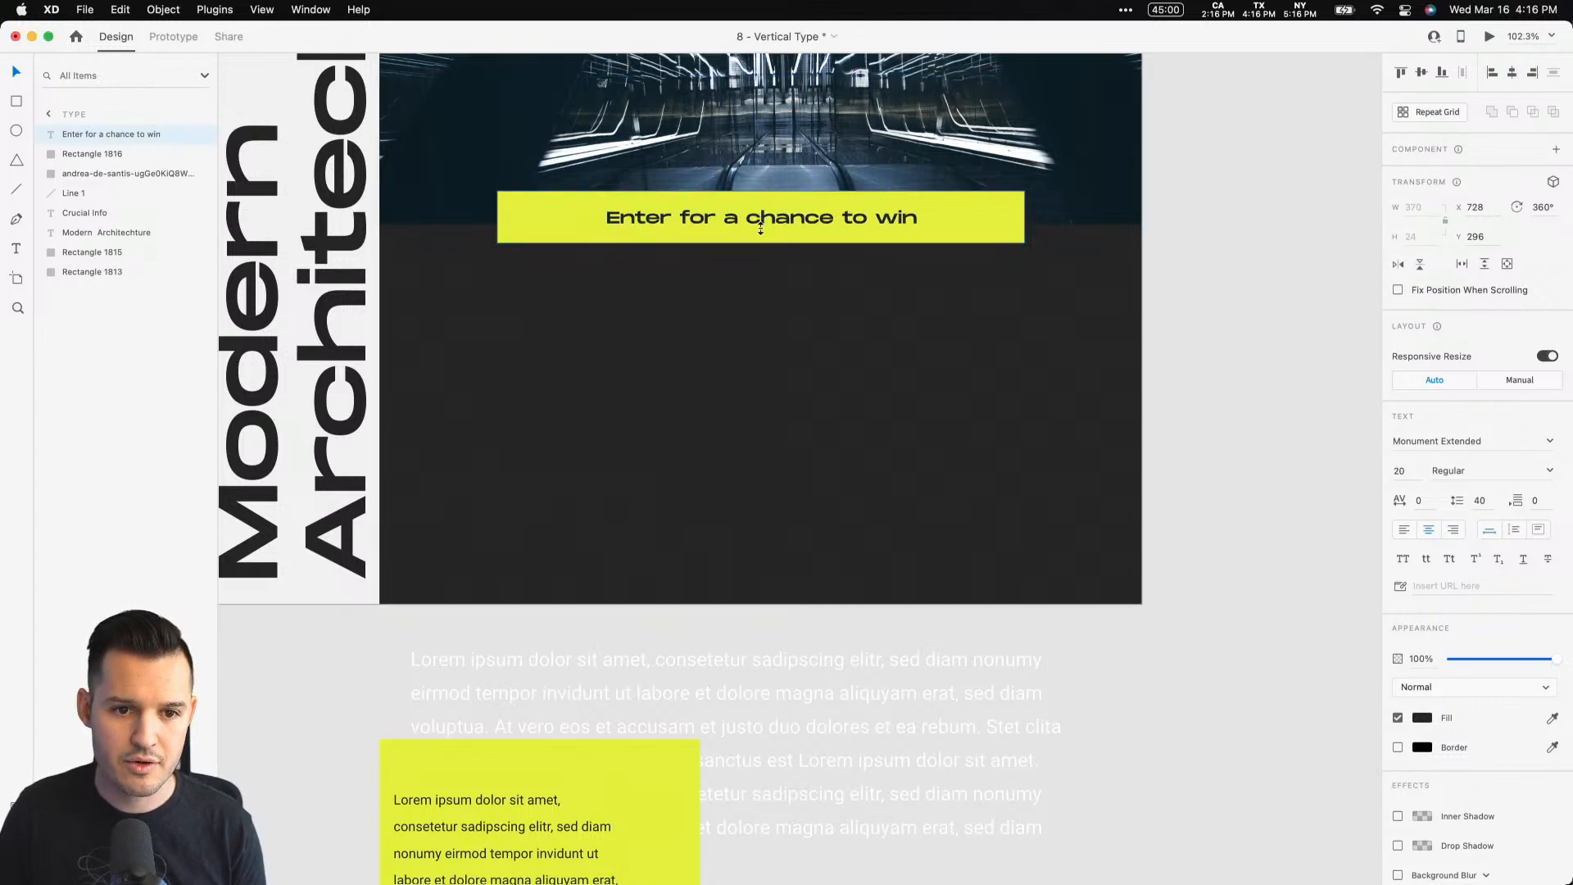
left_click(929, 234, "shift")
left_click(1417, 73)
left_click(1511, 75)
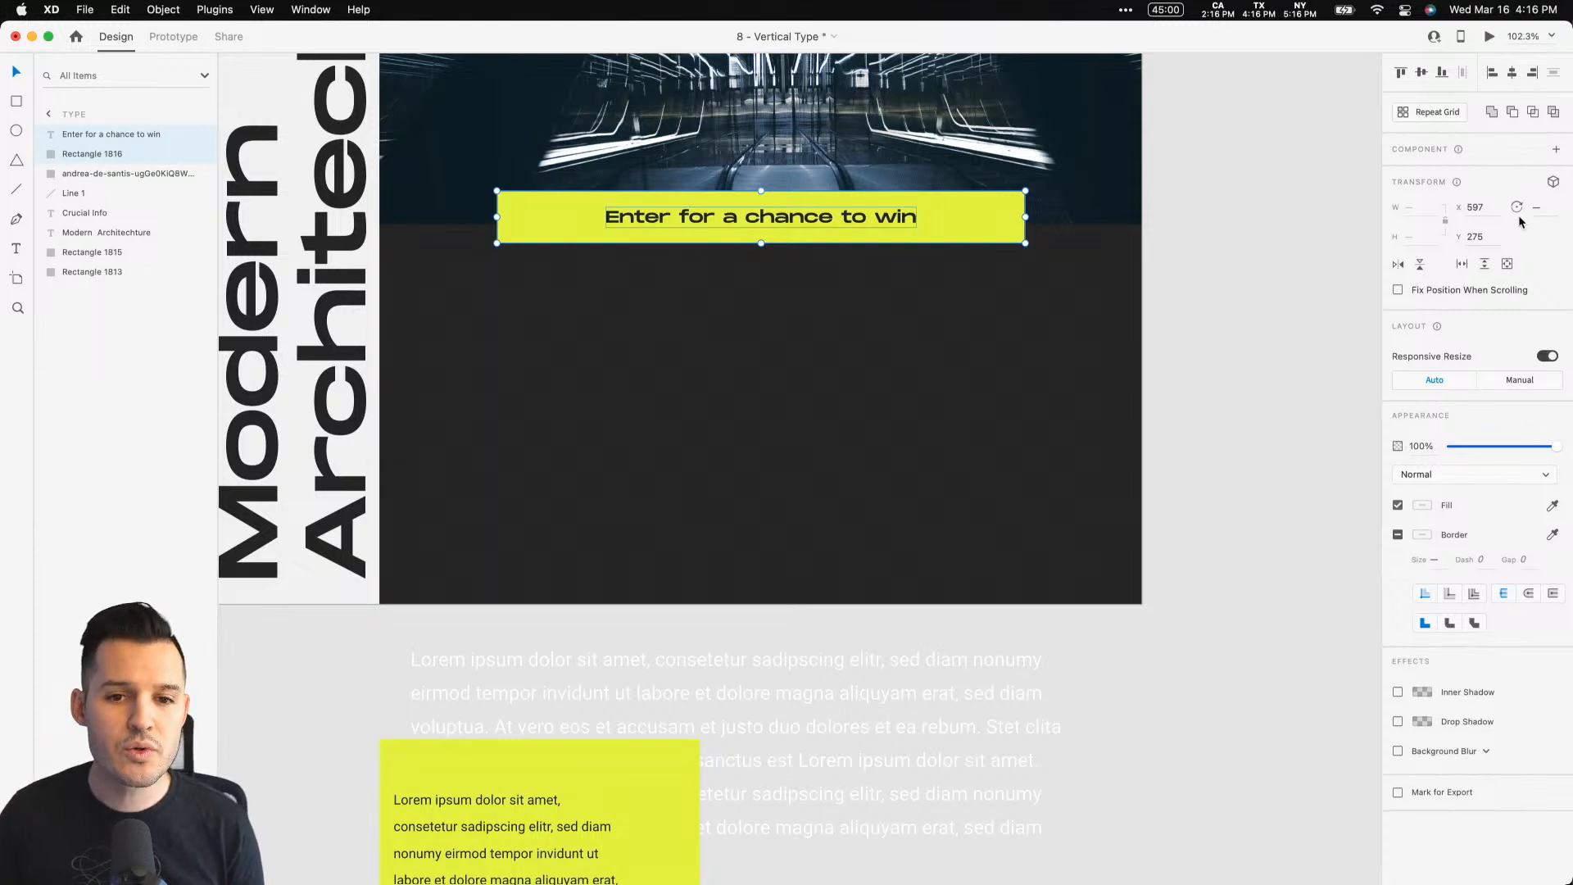
left_click(1250, 222)
Step: Place four white form-field rectangles, each about 232 by 29, in a two-by-two grid on the dark panel below the yellow bar
left_click_drag(1226, 200, 1341, 331)
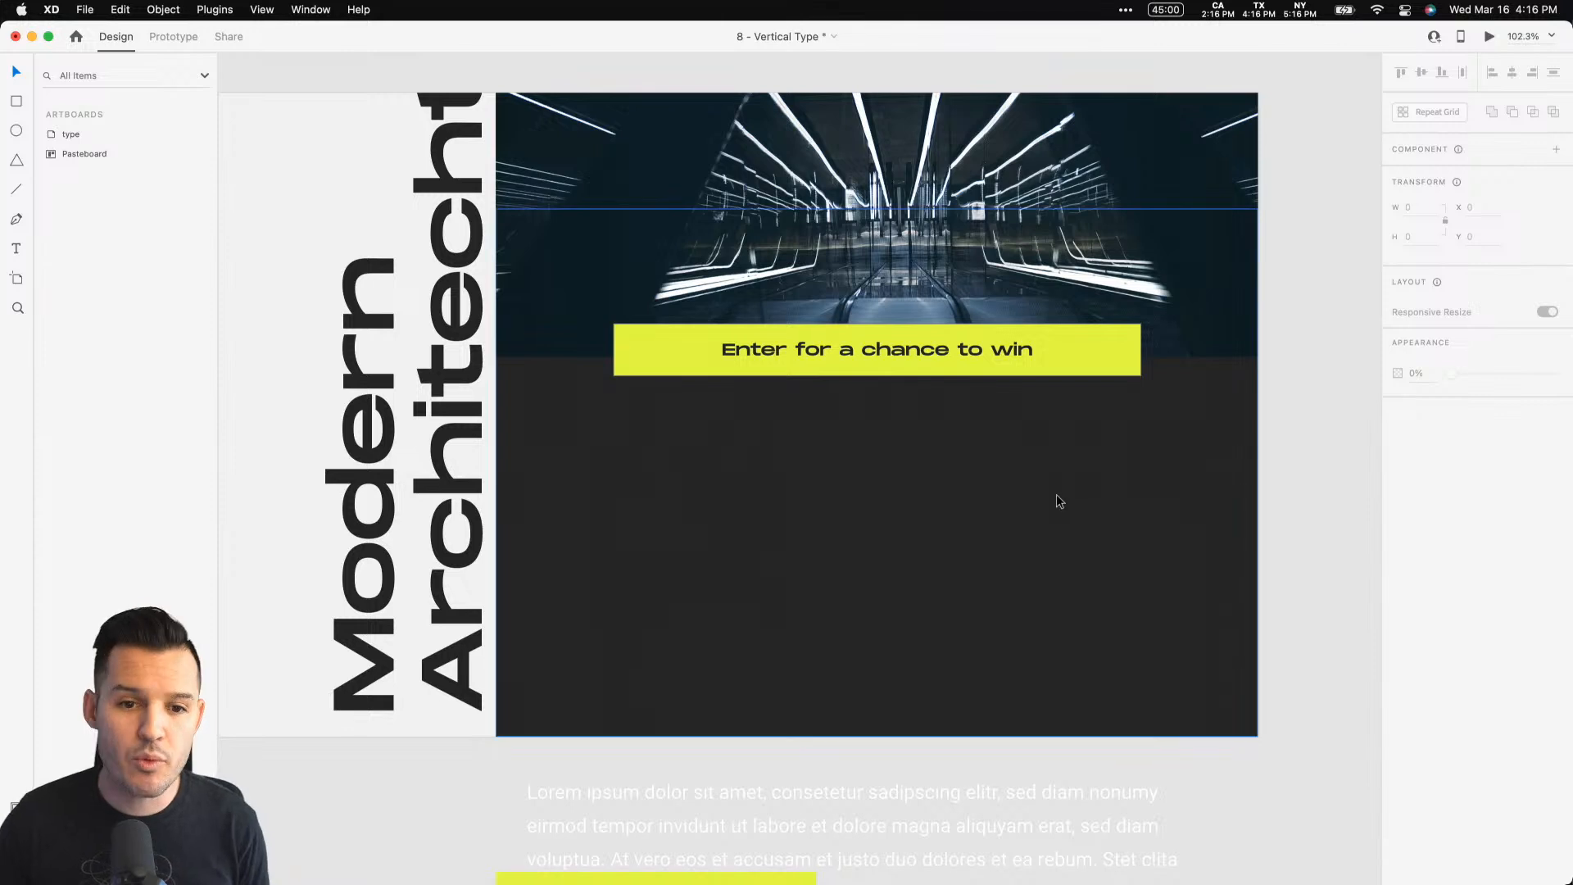
key("r")
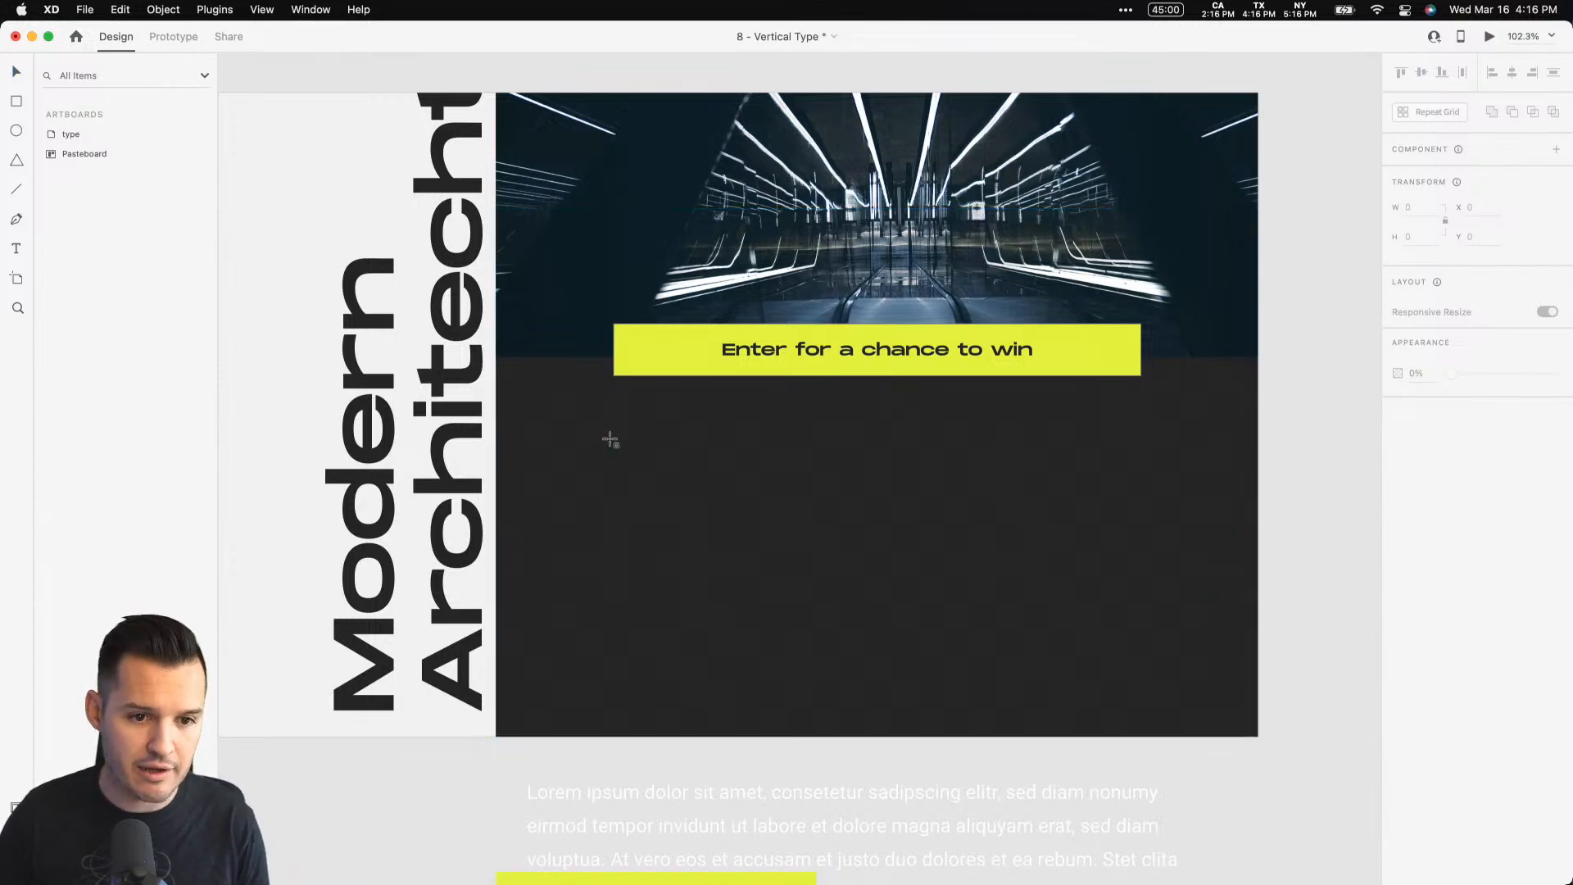
mouse_move(614, 434)
left_mouse_down()
mouse_move(779, 463)
mouse_move(812, 454)
mouse_move(745, 447)
mouse_move(1029, 450)
mouse_move(987, 445)
left_mouse_up()
key("v")
left_click(752, 453, "shift")
left_click_drag(752, 453, 761, 502)
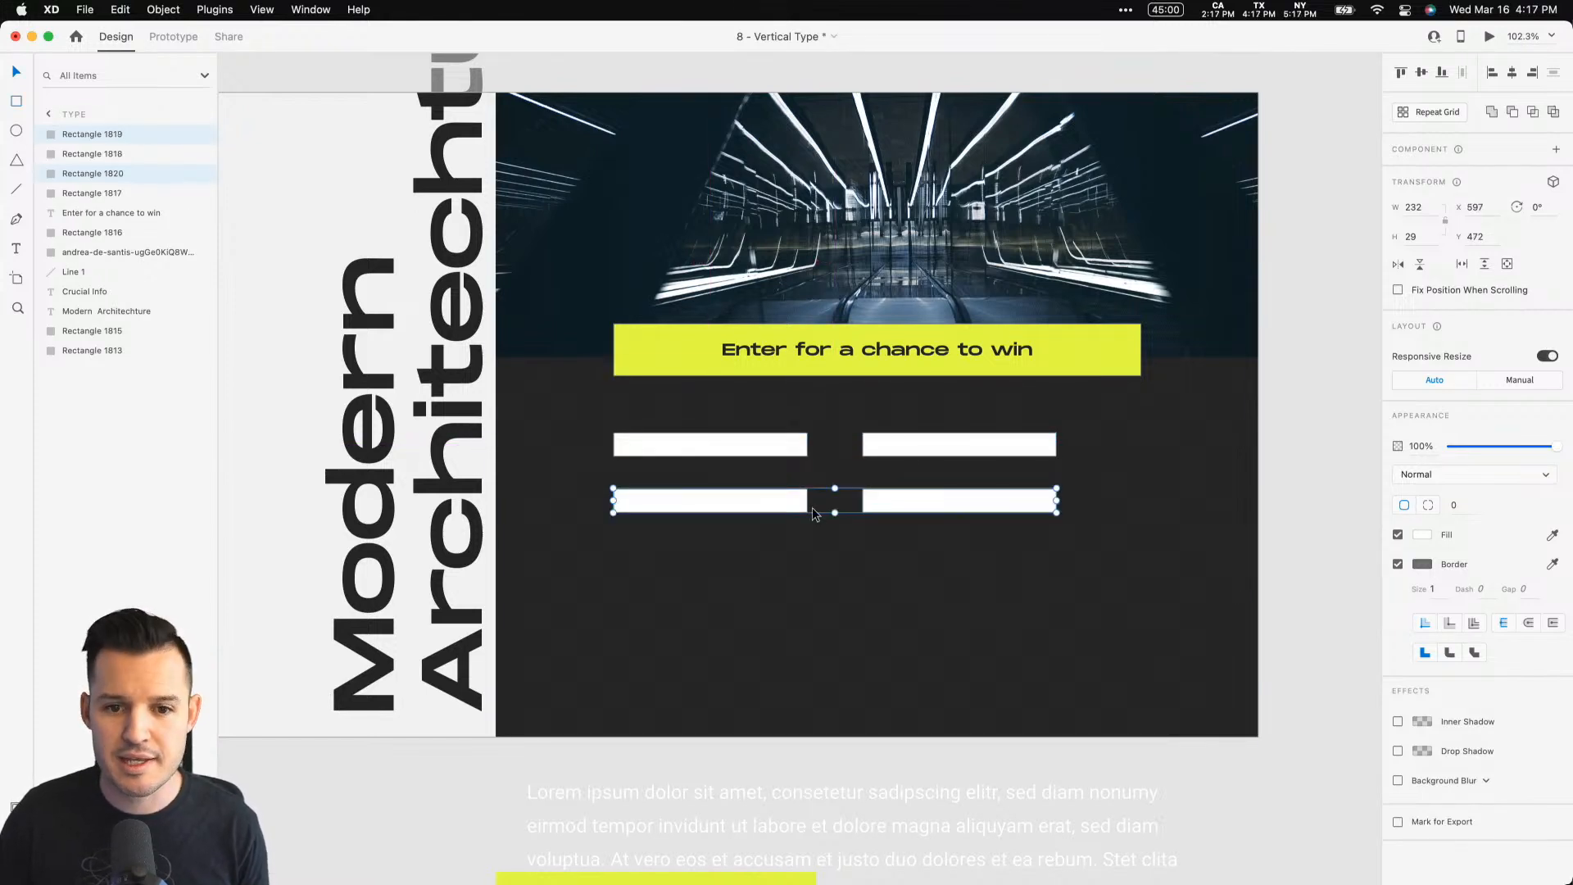
left_click(1088, 536)
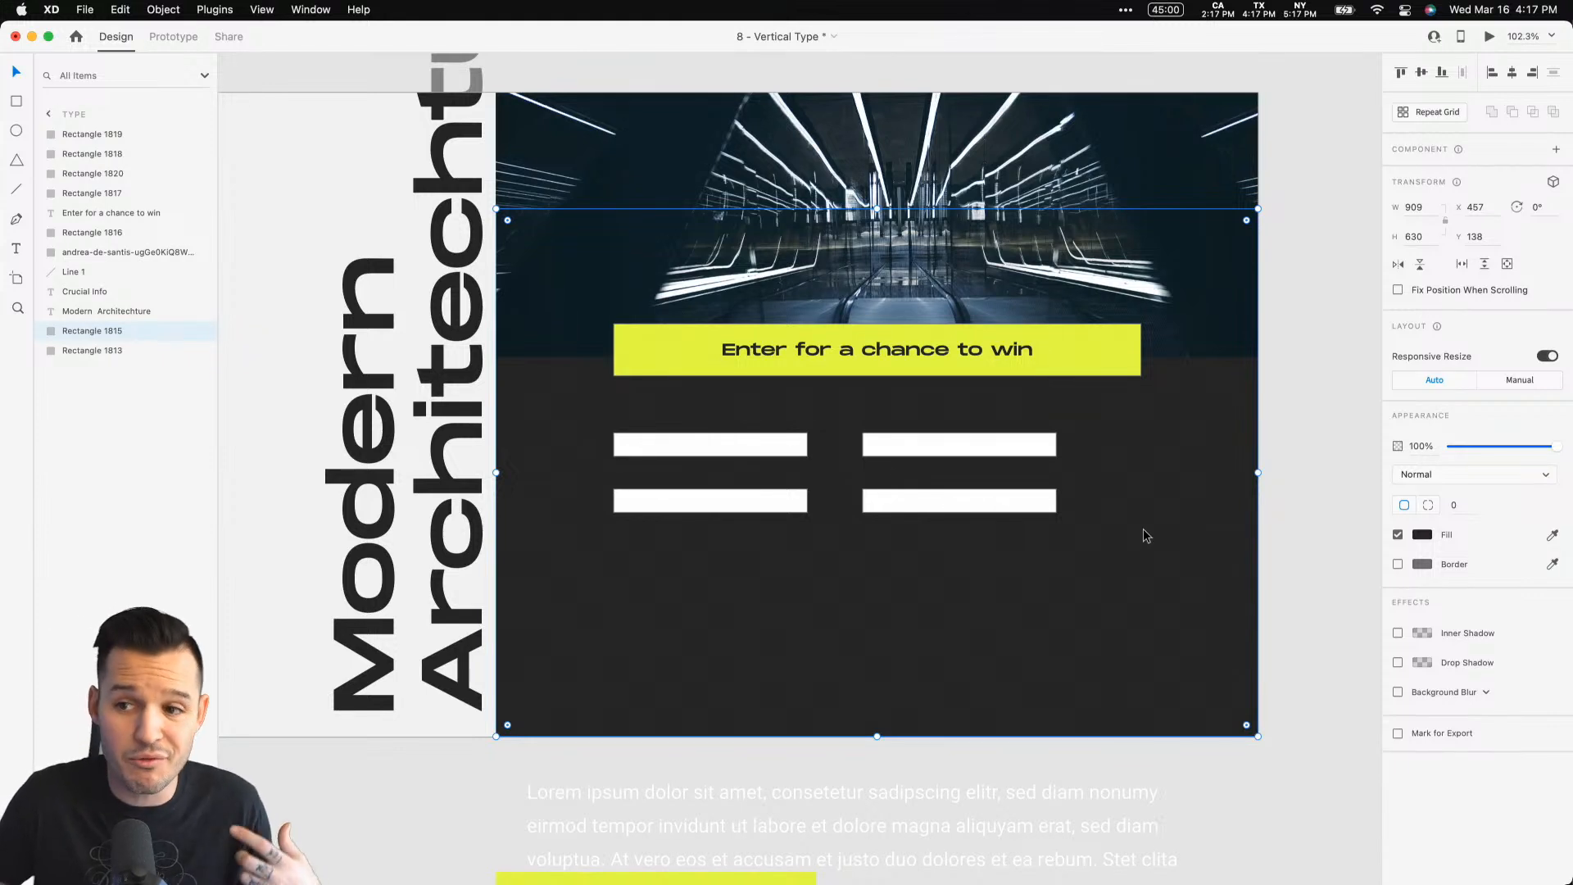
Step: Draw a vertical line about 129 high down from the yellow bar's lower edge near its right end and colour it white
key("l")
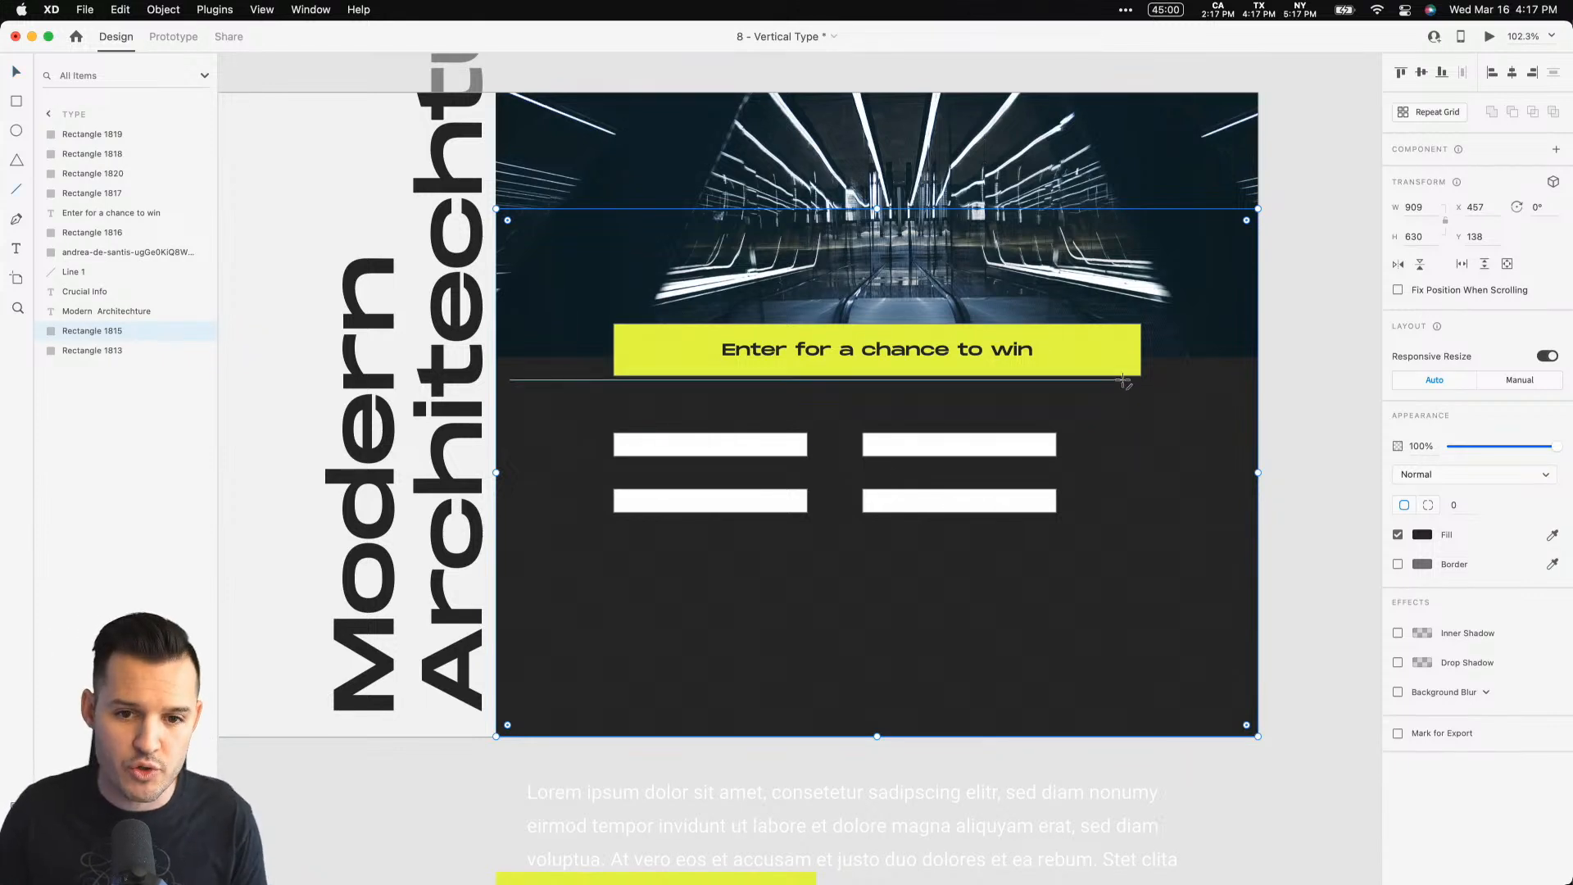
left_click_drag(1128, 374, 1135, 480)
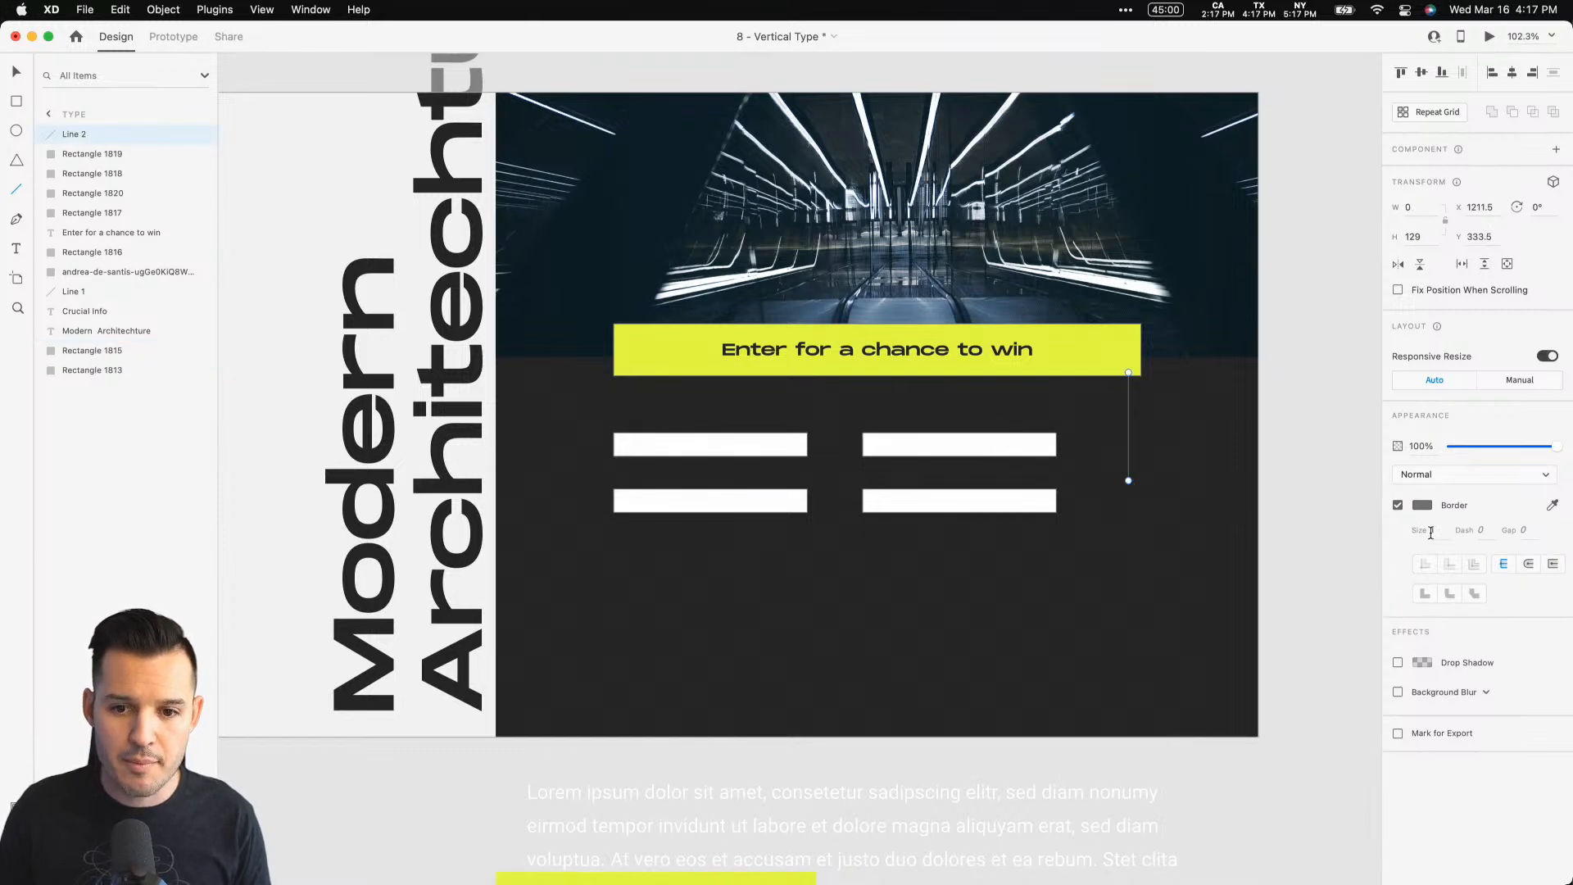
left_click(1423, 506)
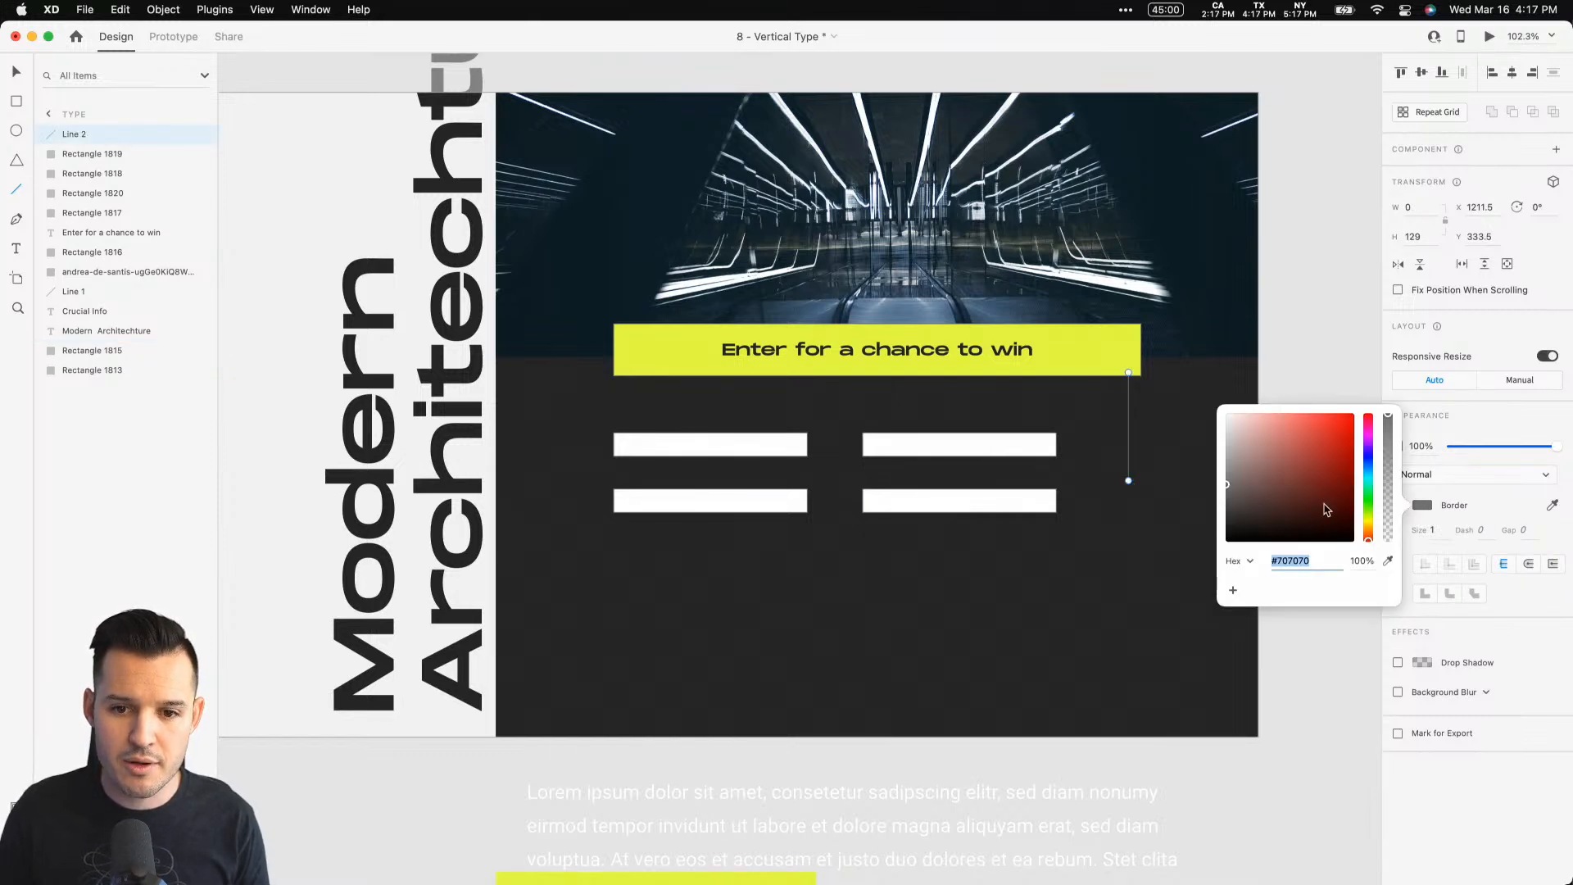
left_click(1338, 340)
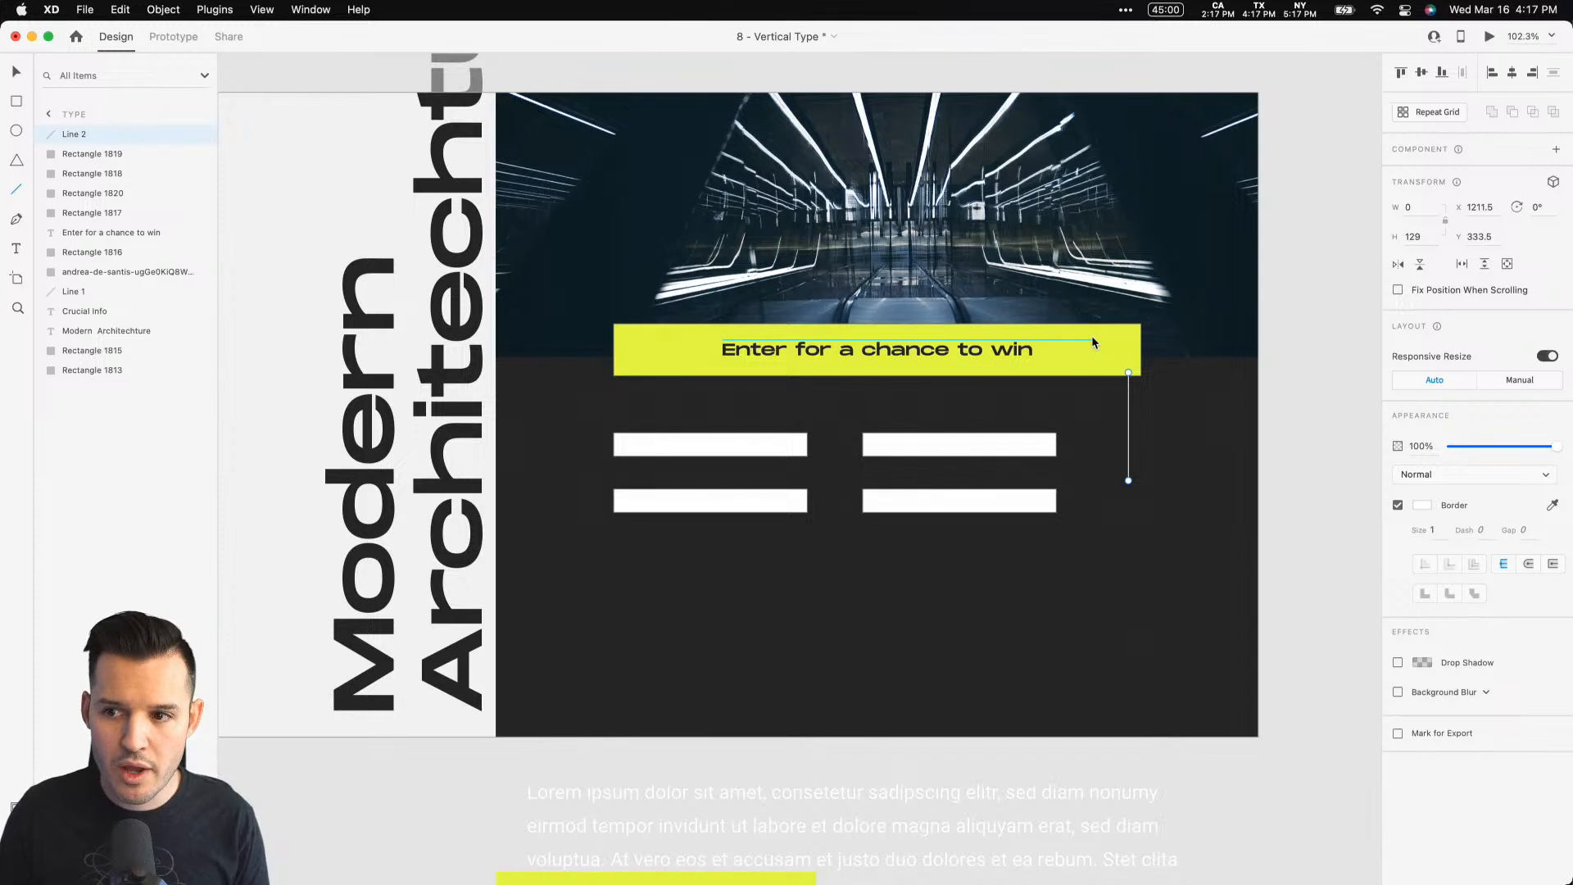
key("Escape")
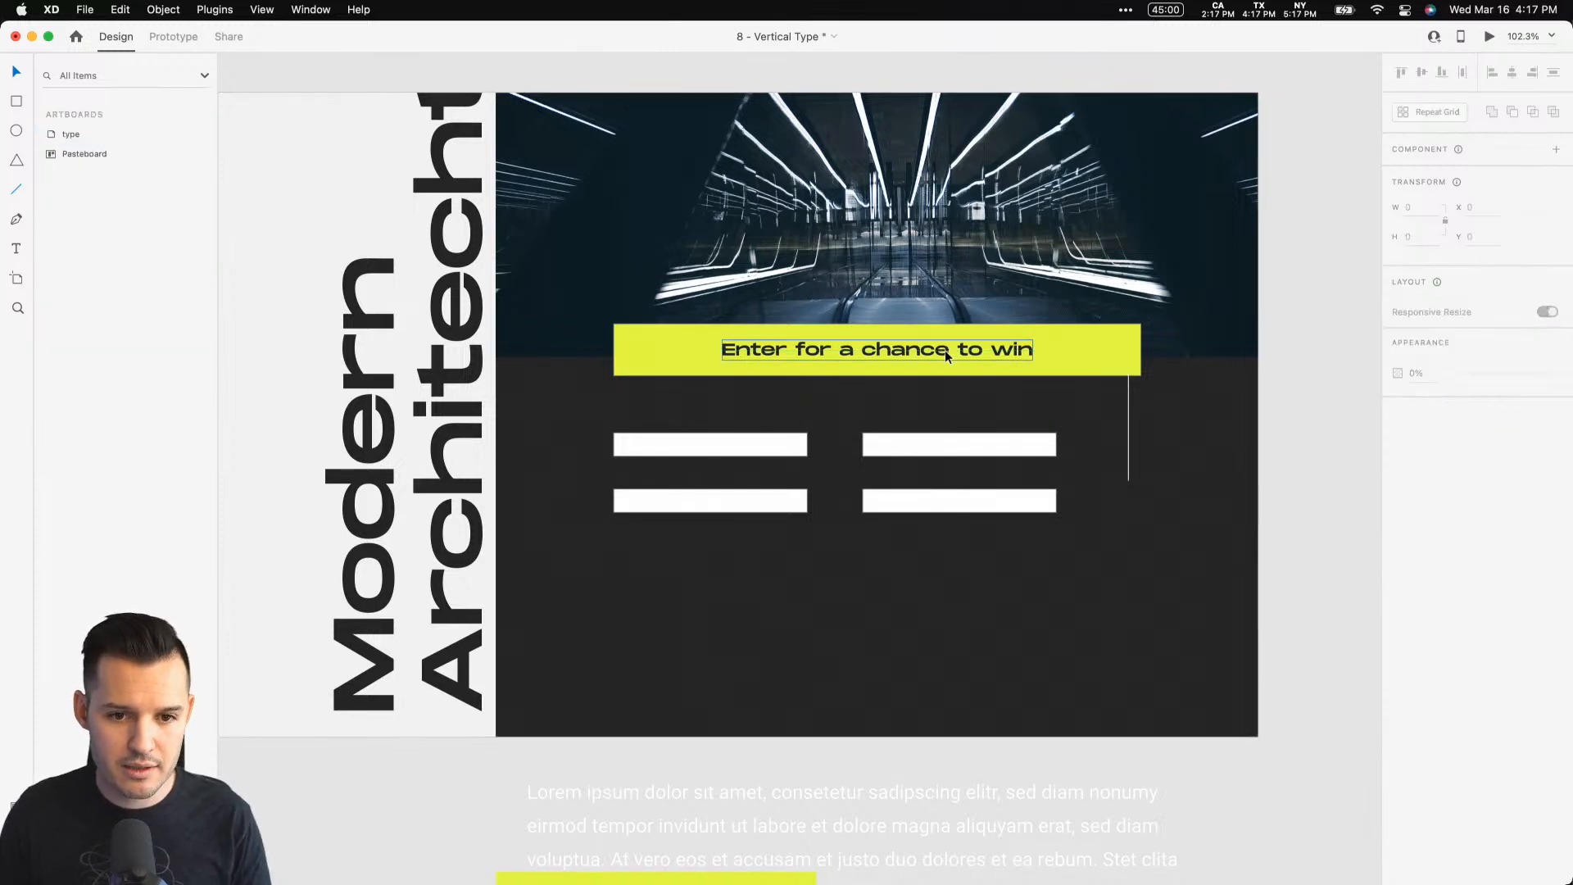
Step: Place a white (#FFFFFF) copy of the "Enter for a chance to win" text on the dark panel, rotated 90°
left_click_drag(955, 352, 1088, 596, "alt")
left_click(1423, 718)
left_click_drag(1325, 699, 859, 387)
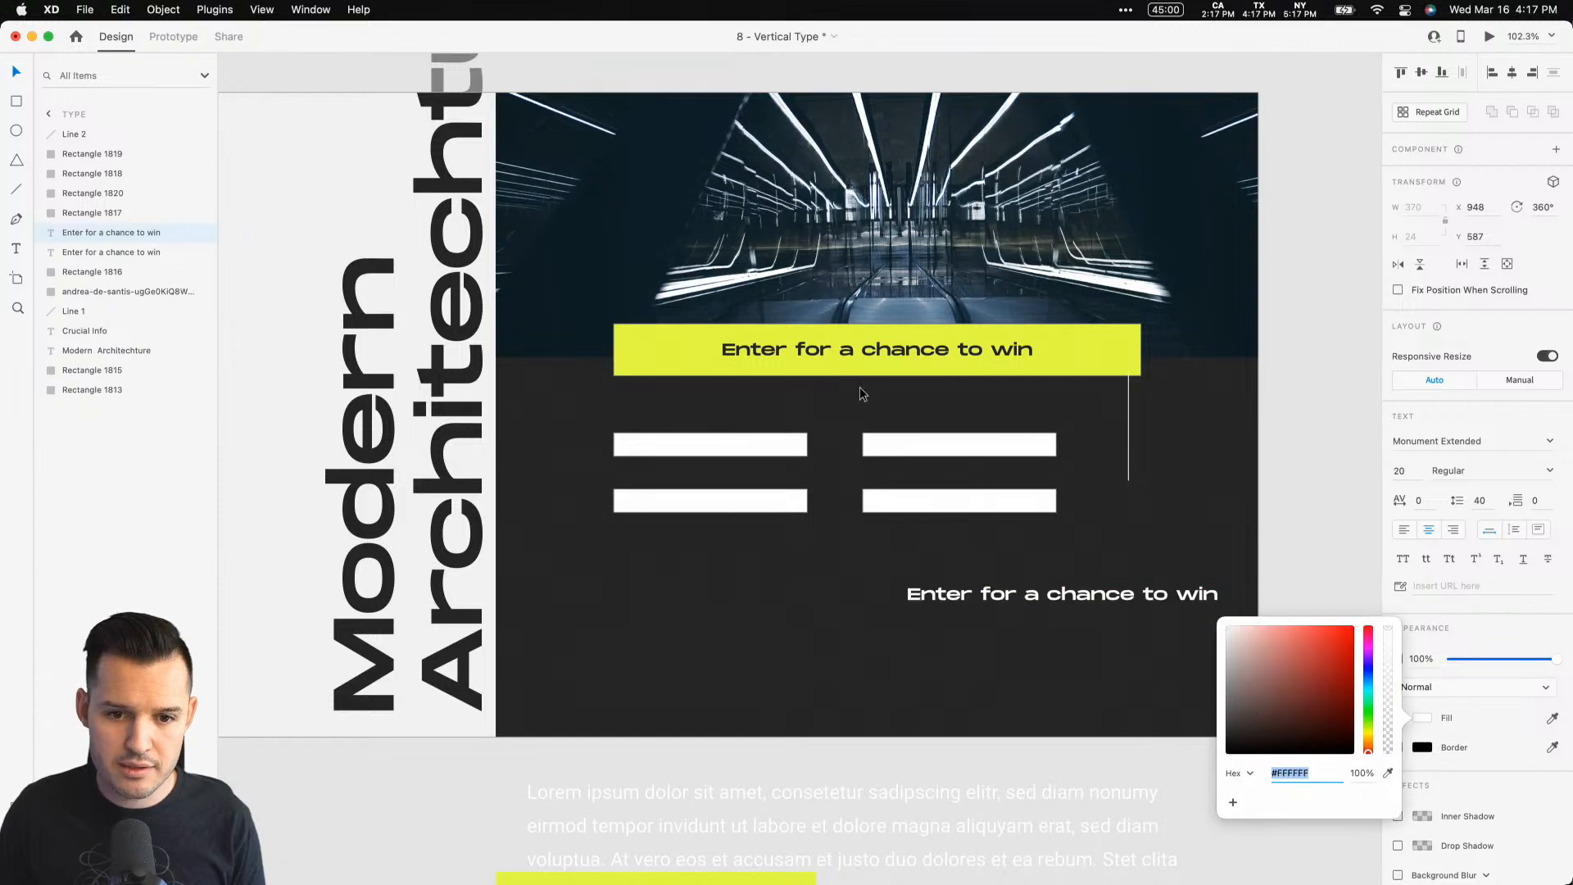
left_click(1090, 596)
left_click_drag(1068, 618, 1041, 596)
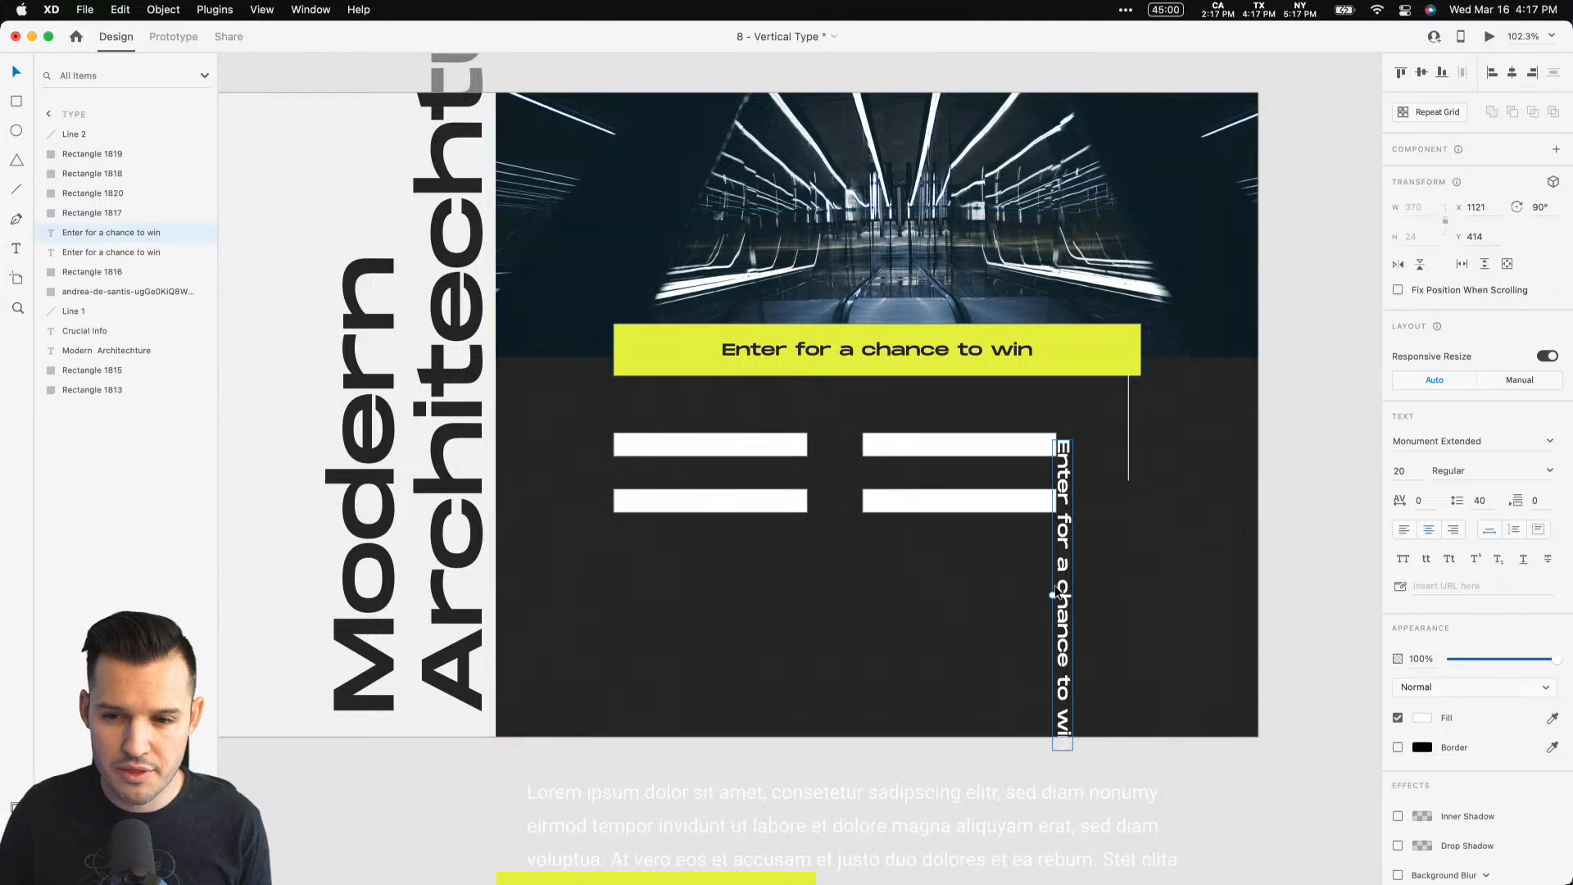
Step: Replace the rotated copy's text with "Fill out this form" and position it directly below the white vertical line
double_click(1065, 585)
type("Fi")
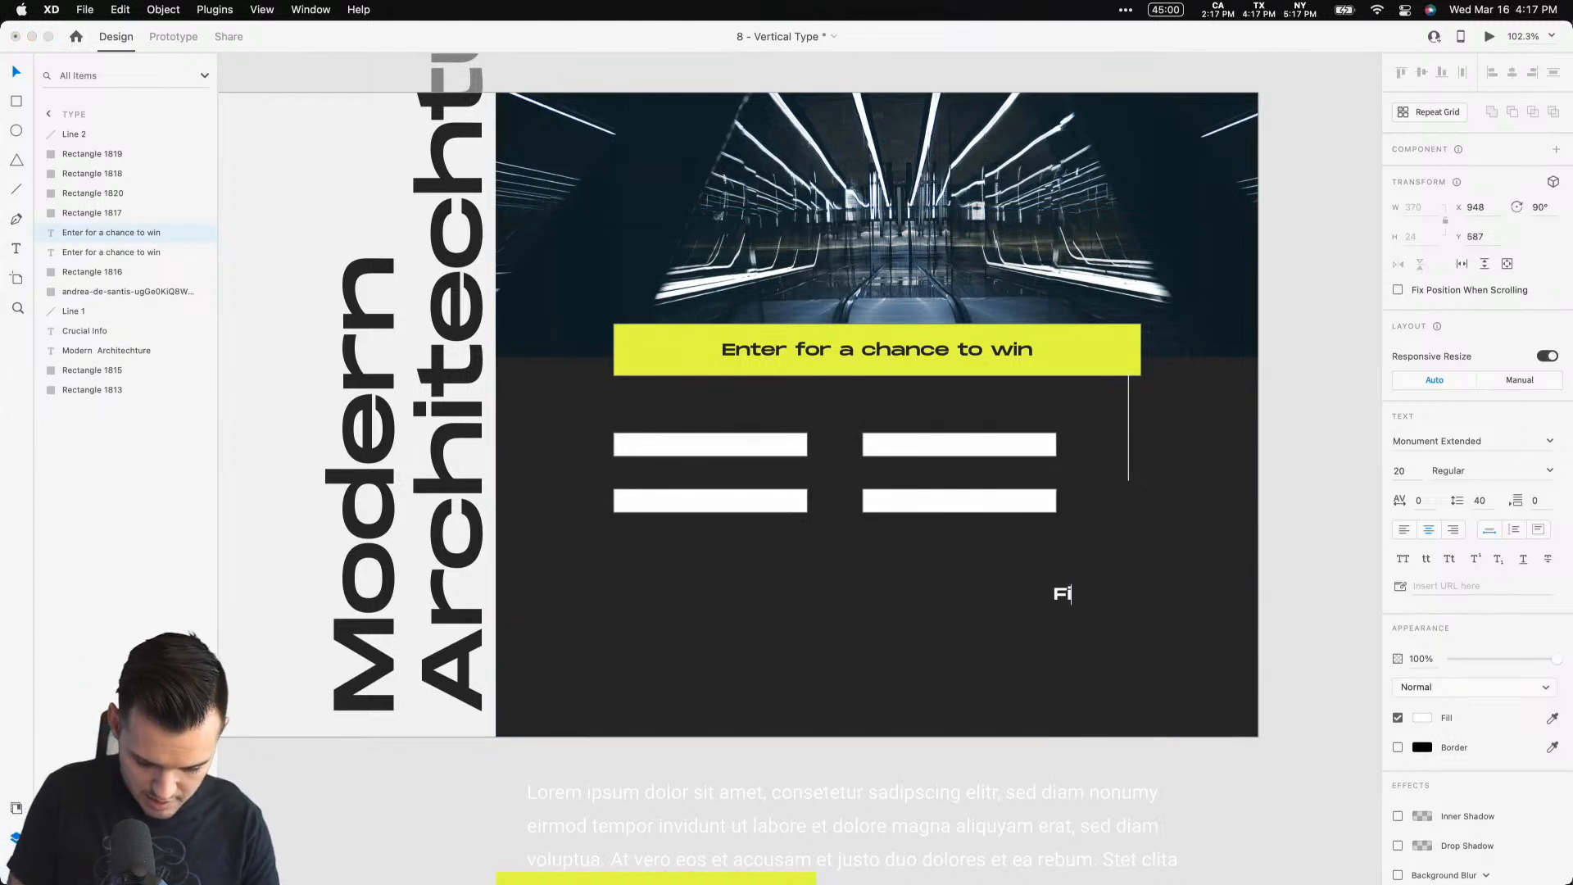
type("ll out this form")
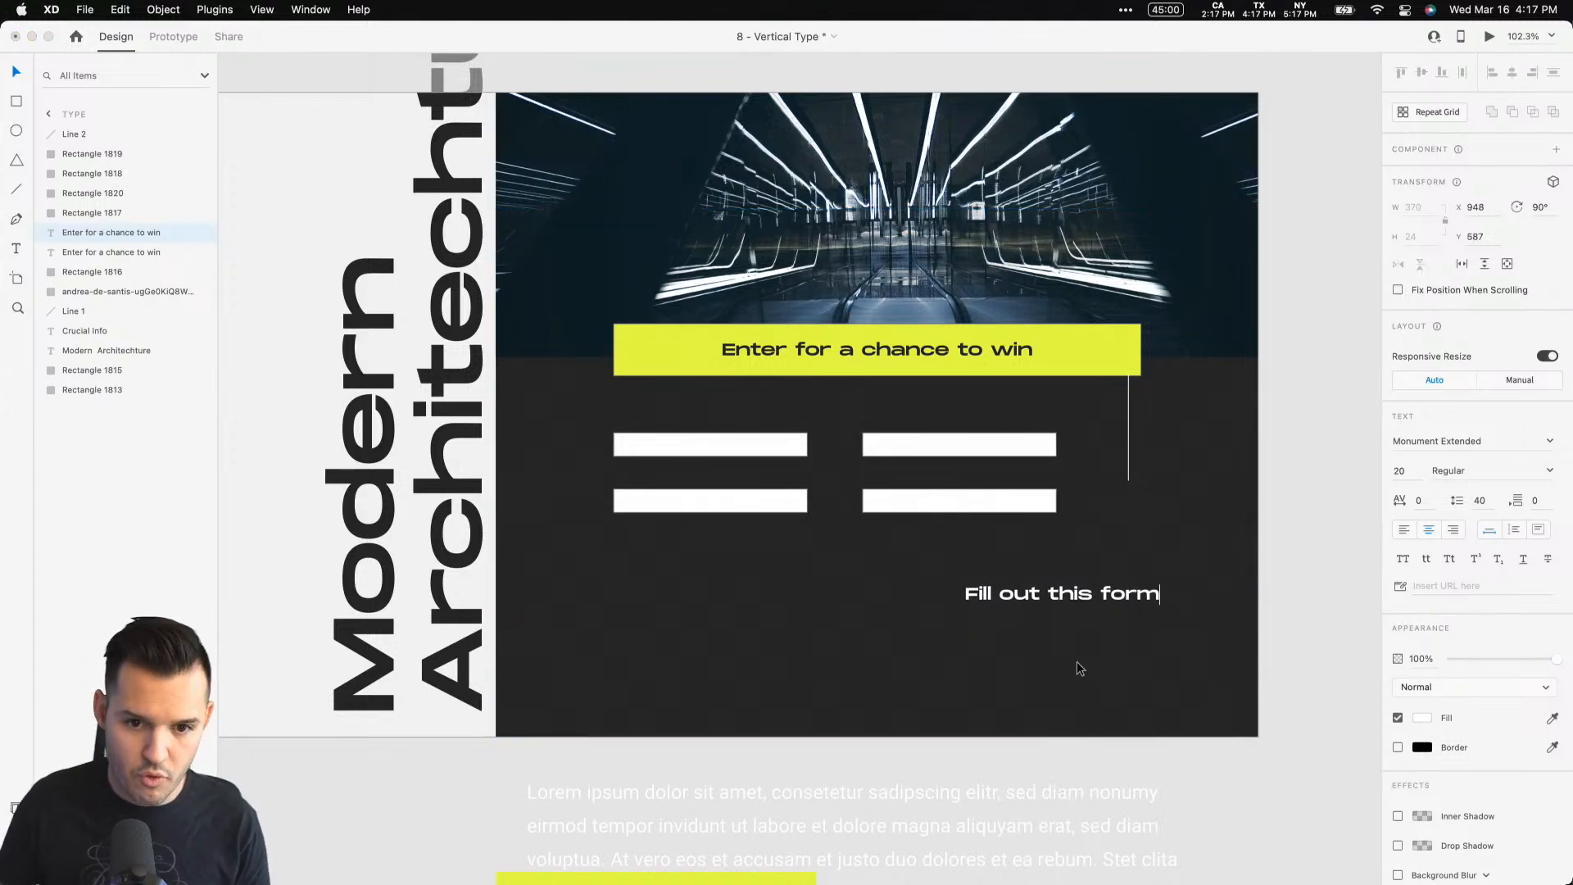
key("Escape")
left_click_drag(1141, 565, 1137, 516)
left_click(1182, 459)
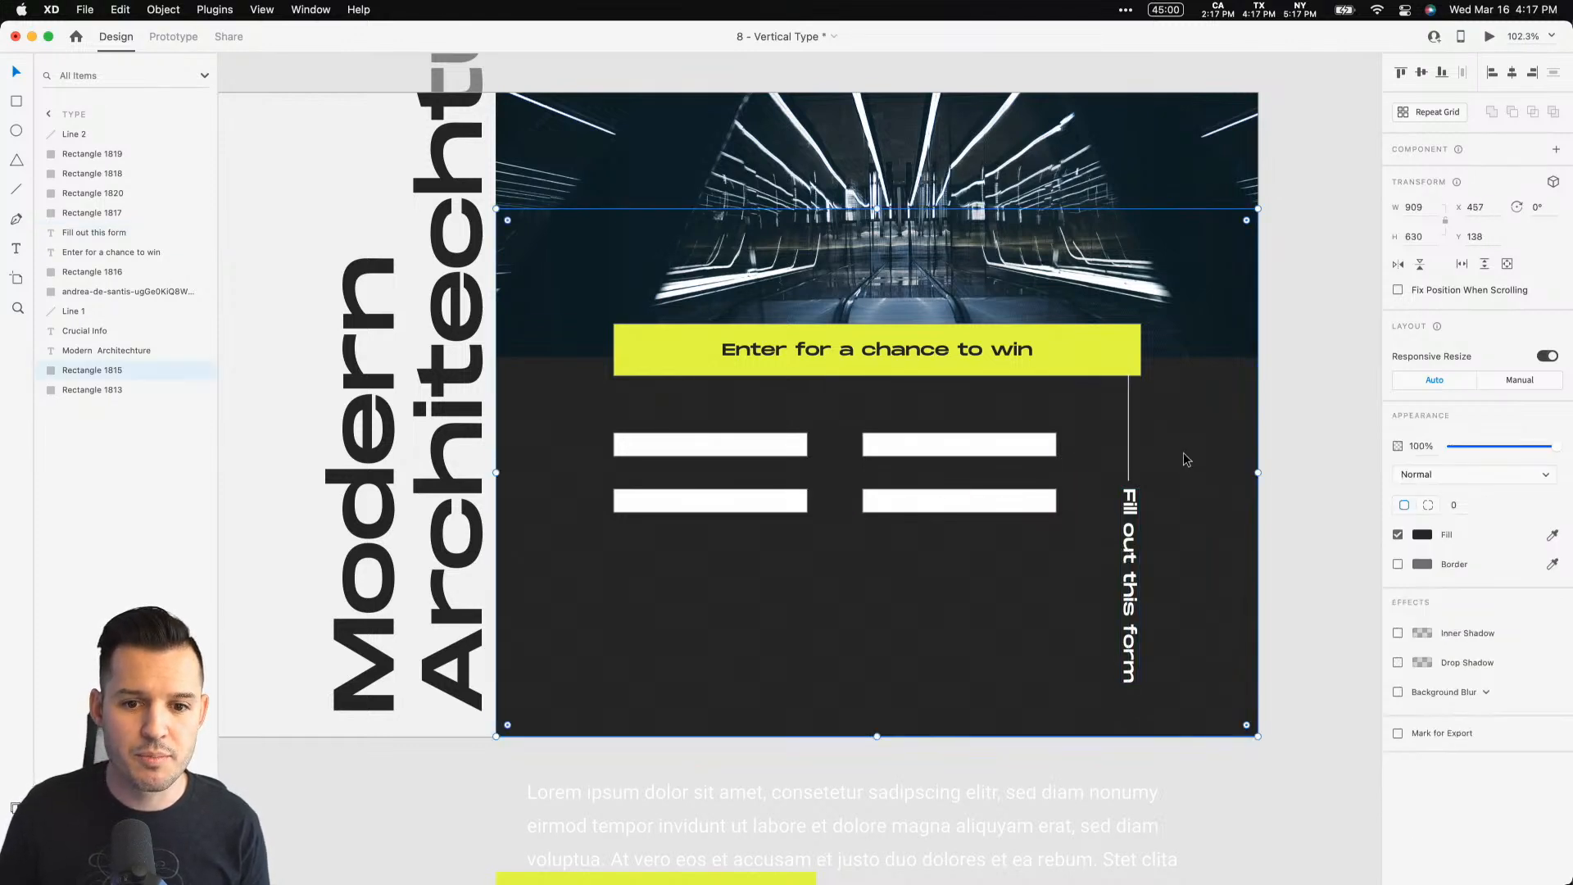
left_click(1290, 370)
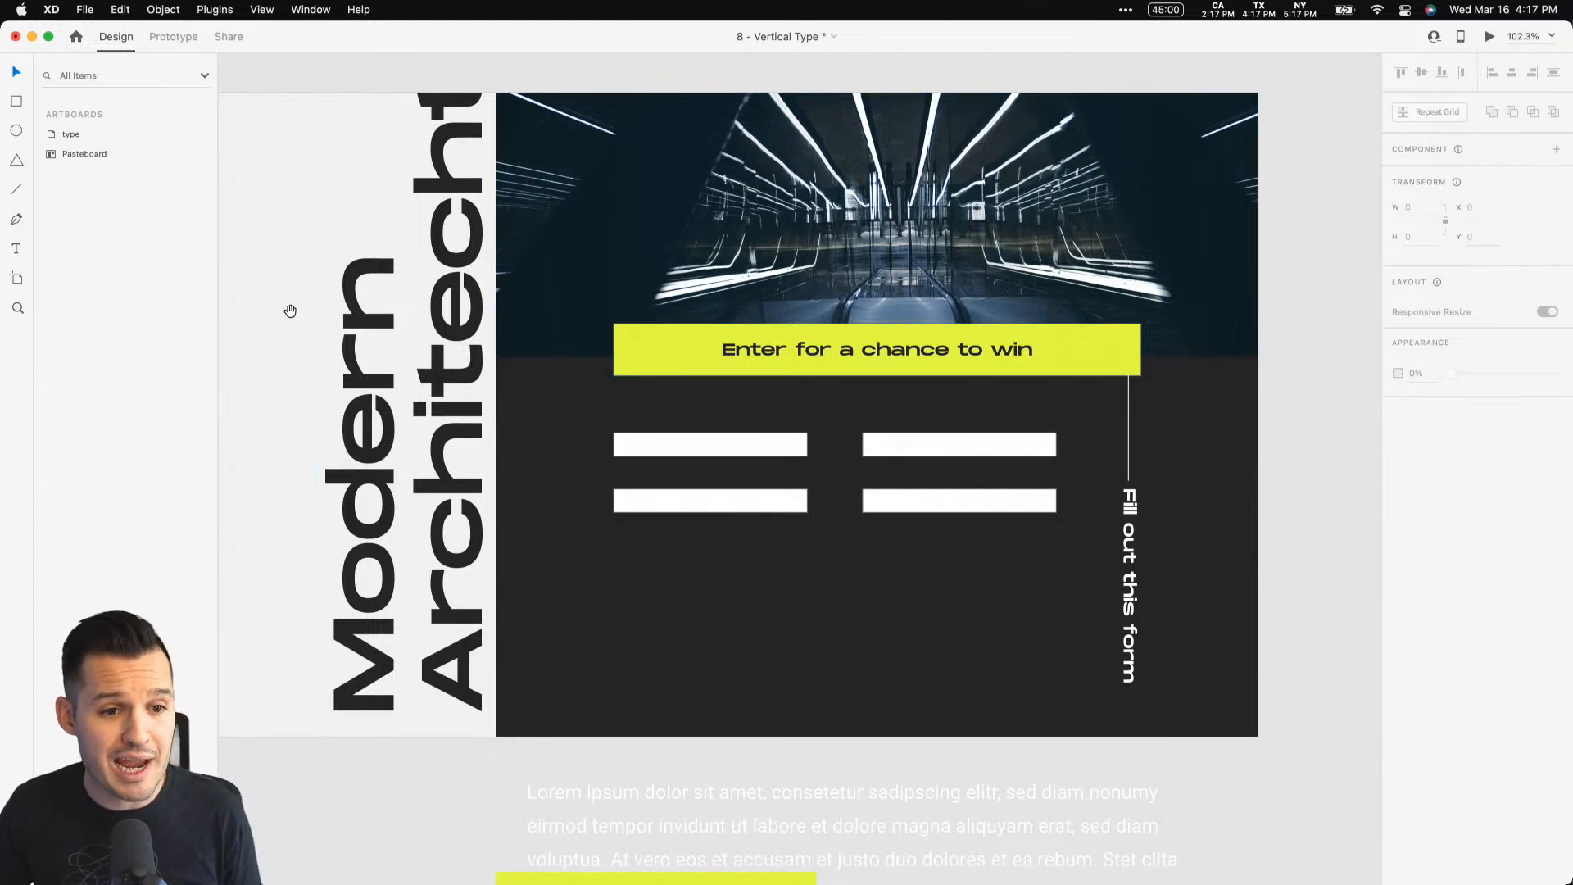
Step: Recolour the tall vertical line near the artboard's left edge with the dark panel's colour, sampled from the canvas
scroll(451, 322, "left", 4)
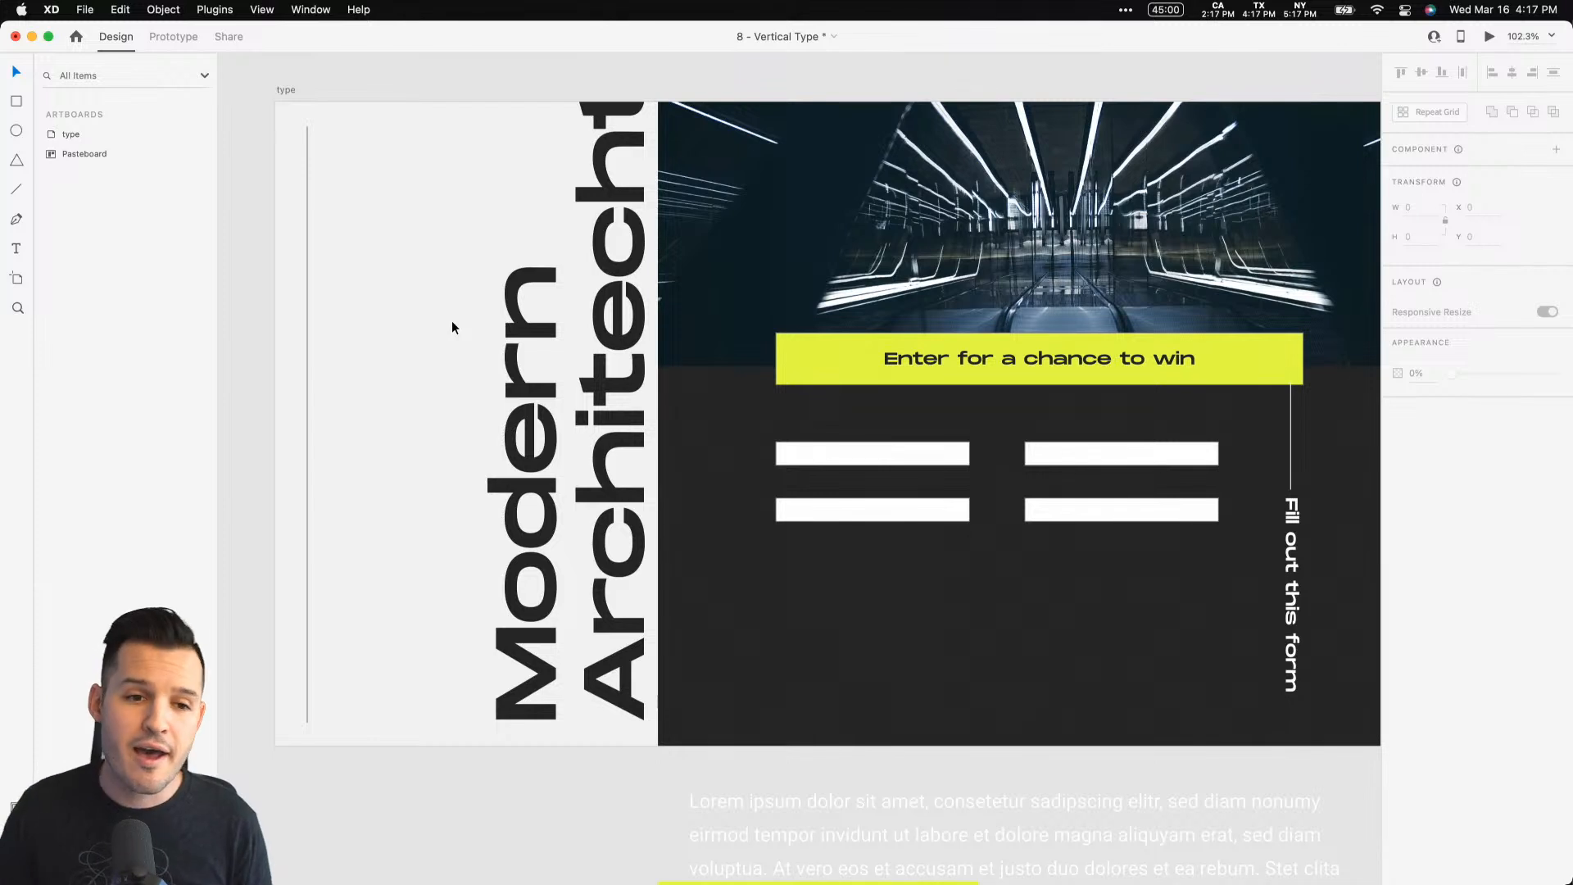
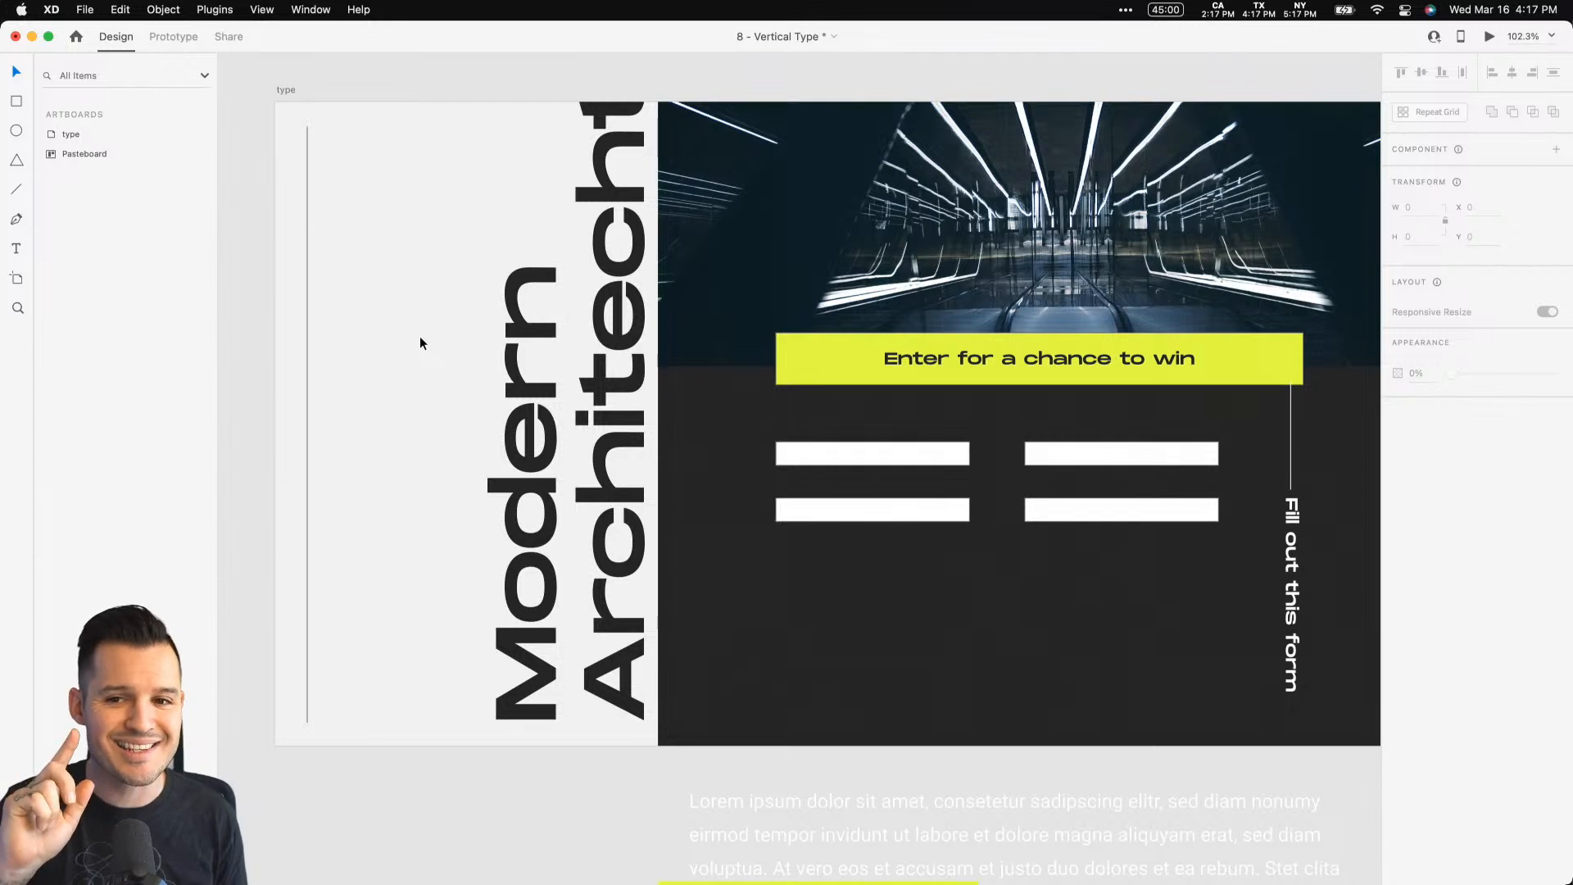
scroll(386, 340, "down", 3)
left_click(308, 342)
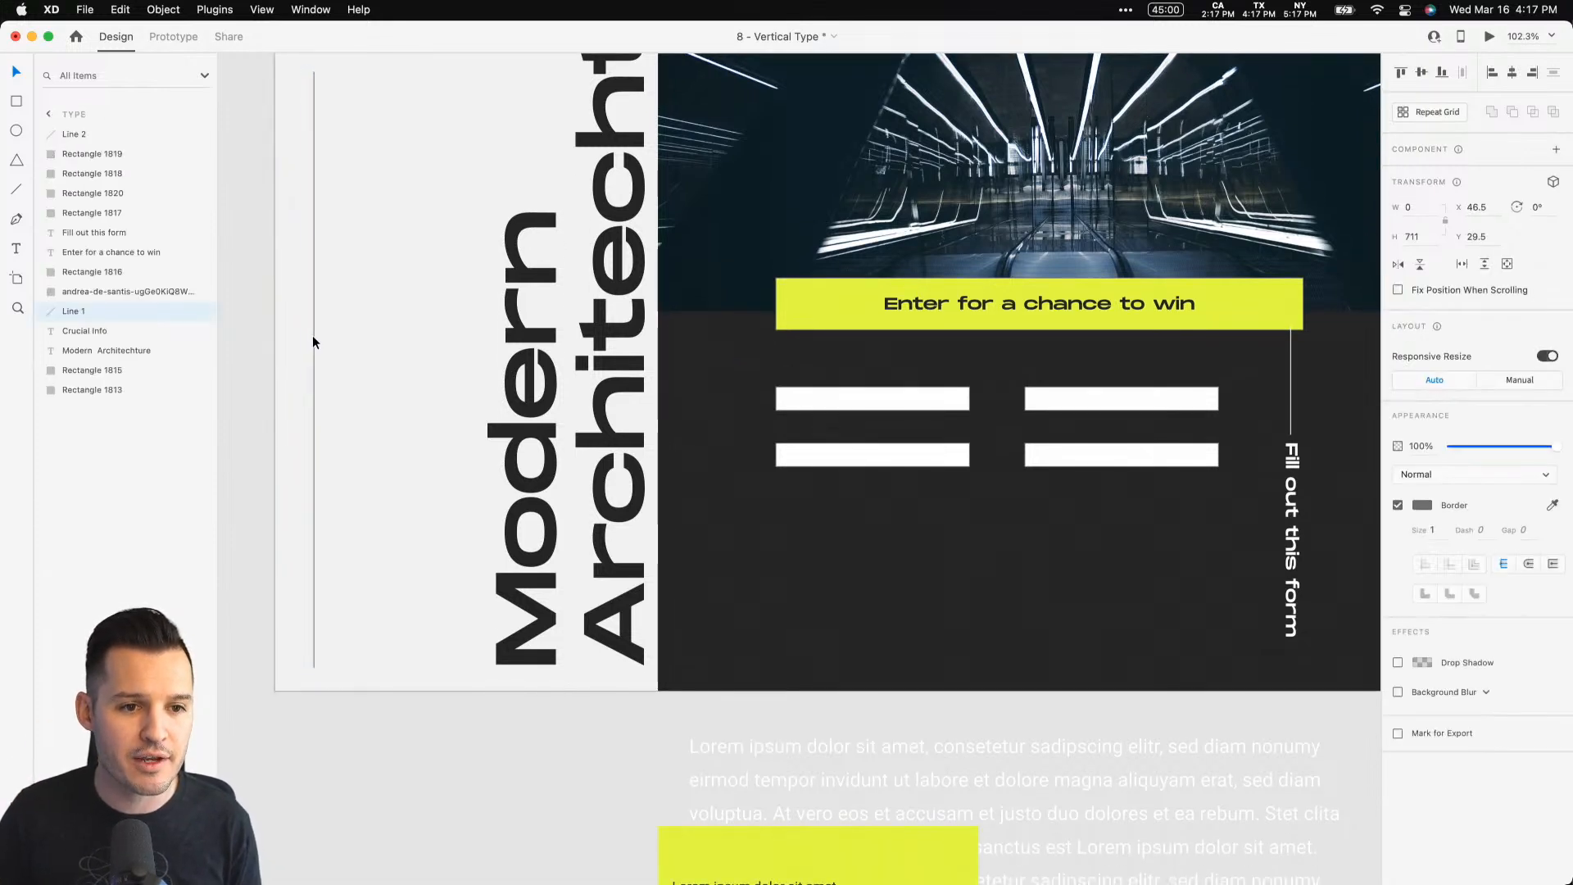
left_click(1421, 508)
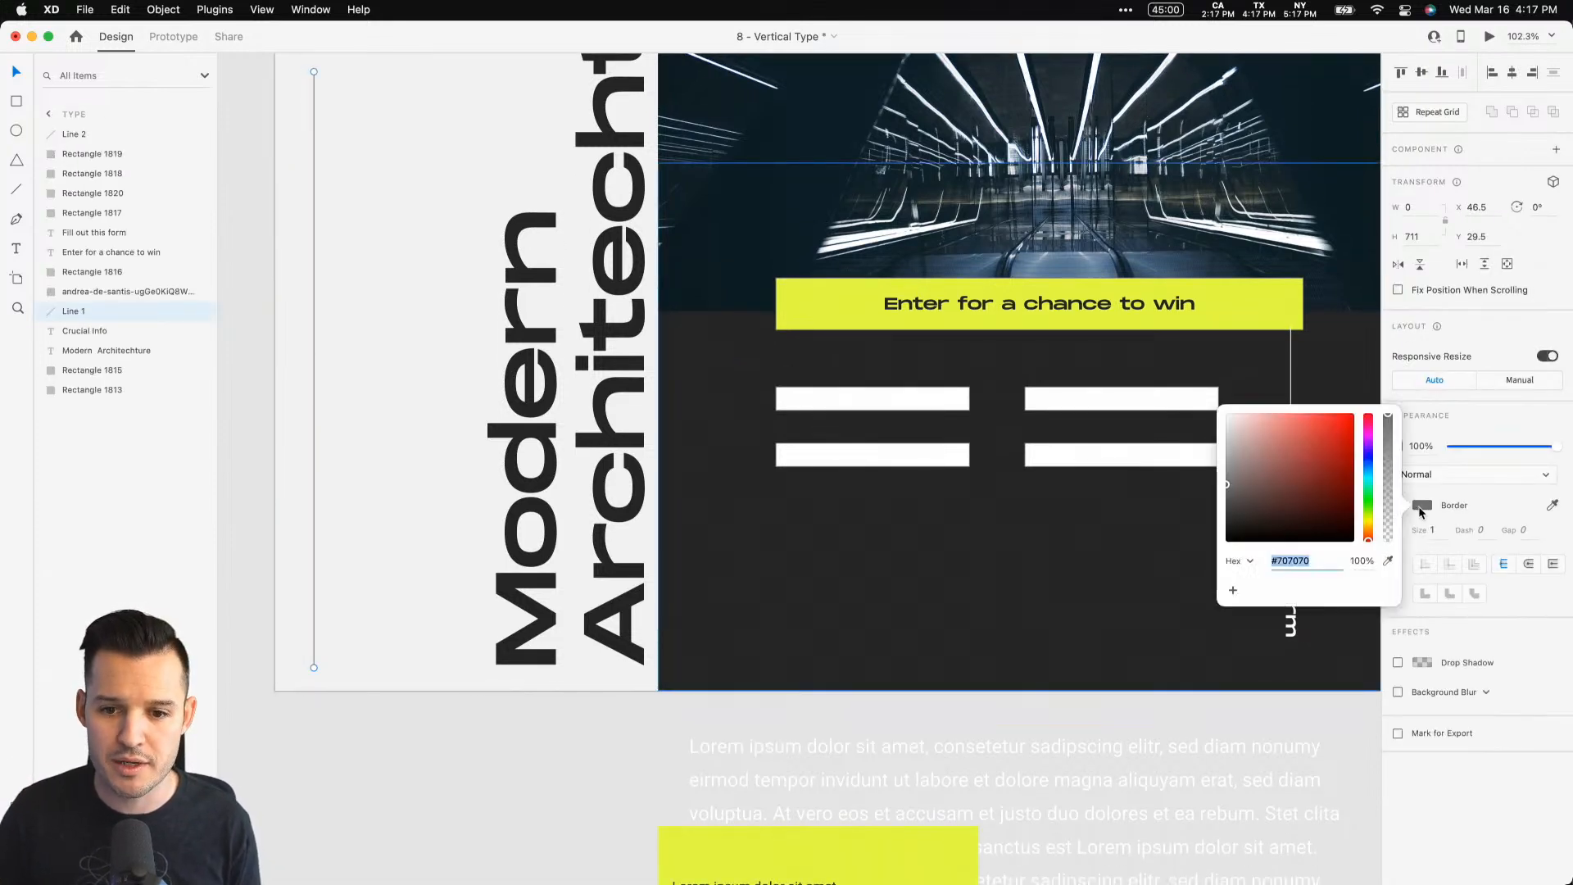
left_click(1554, 509)
left_click(1046, 572)
left_click(869, 730)
Step: Delete the four white form-field rectangles from the dark panel
scroll(852, 696, "right", 3)
scroll(852, 696, "up", 2)
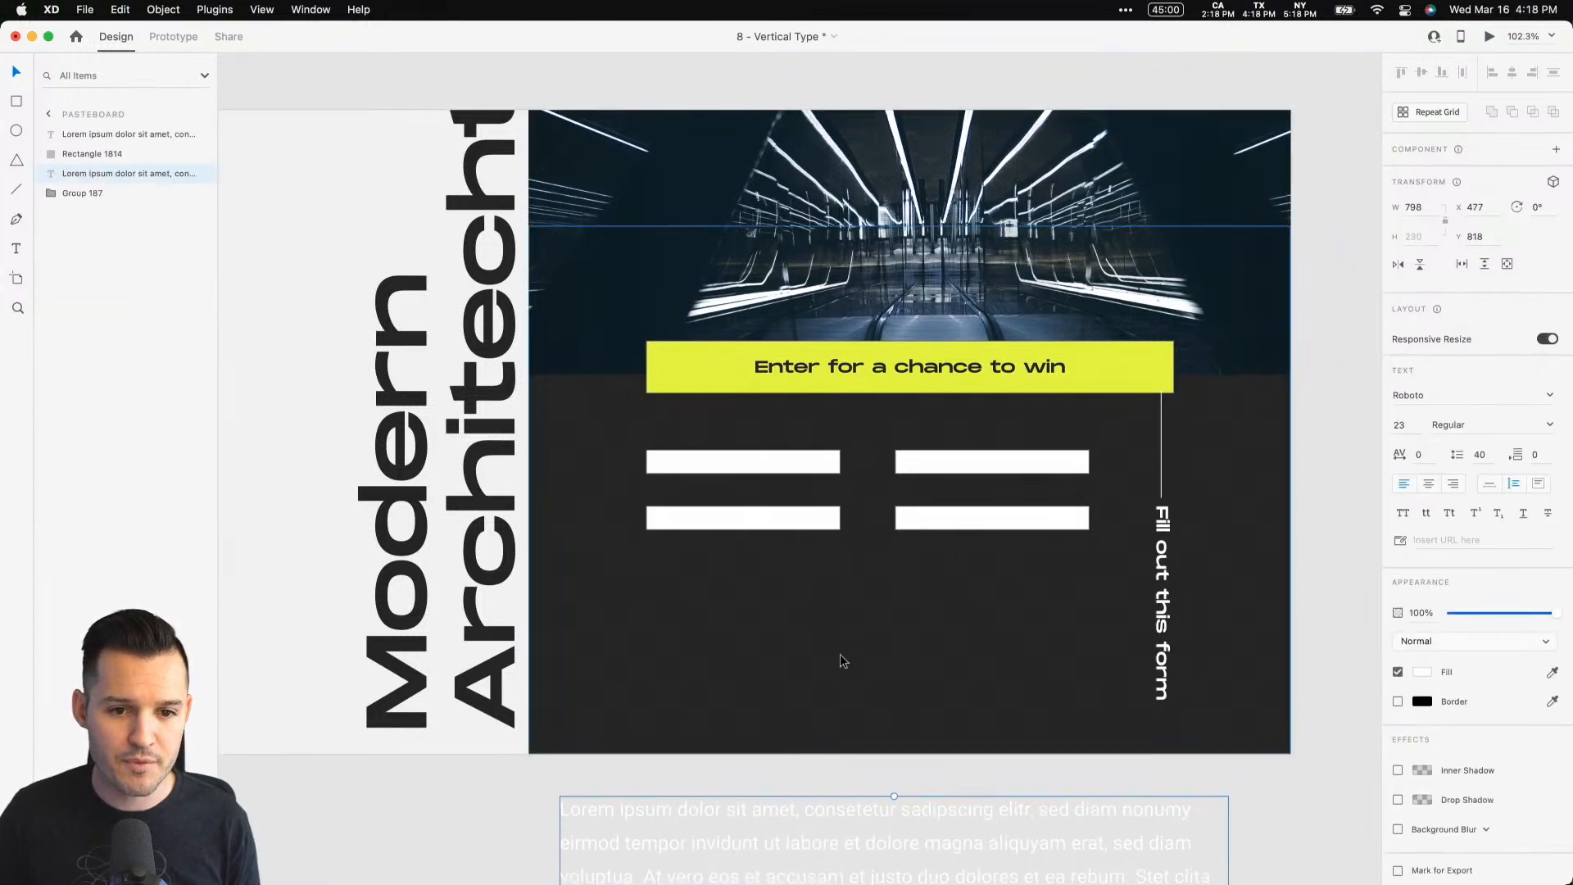
left_click(842, 659)
left_click(1307, 524)
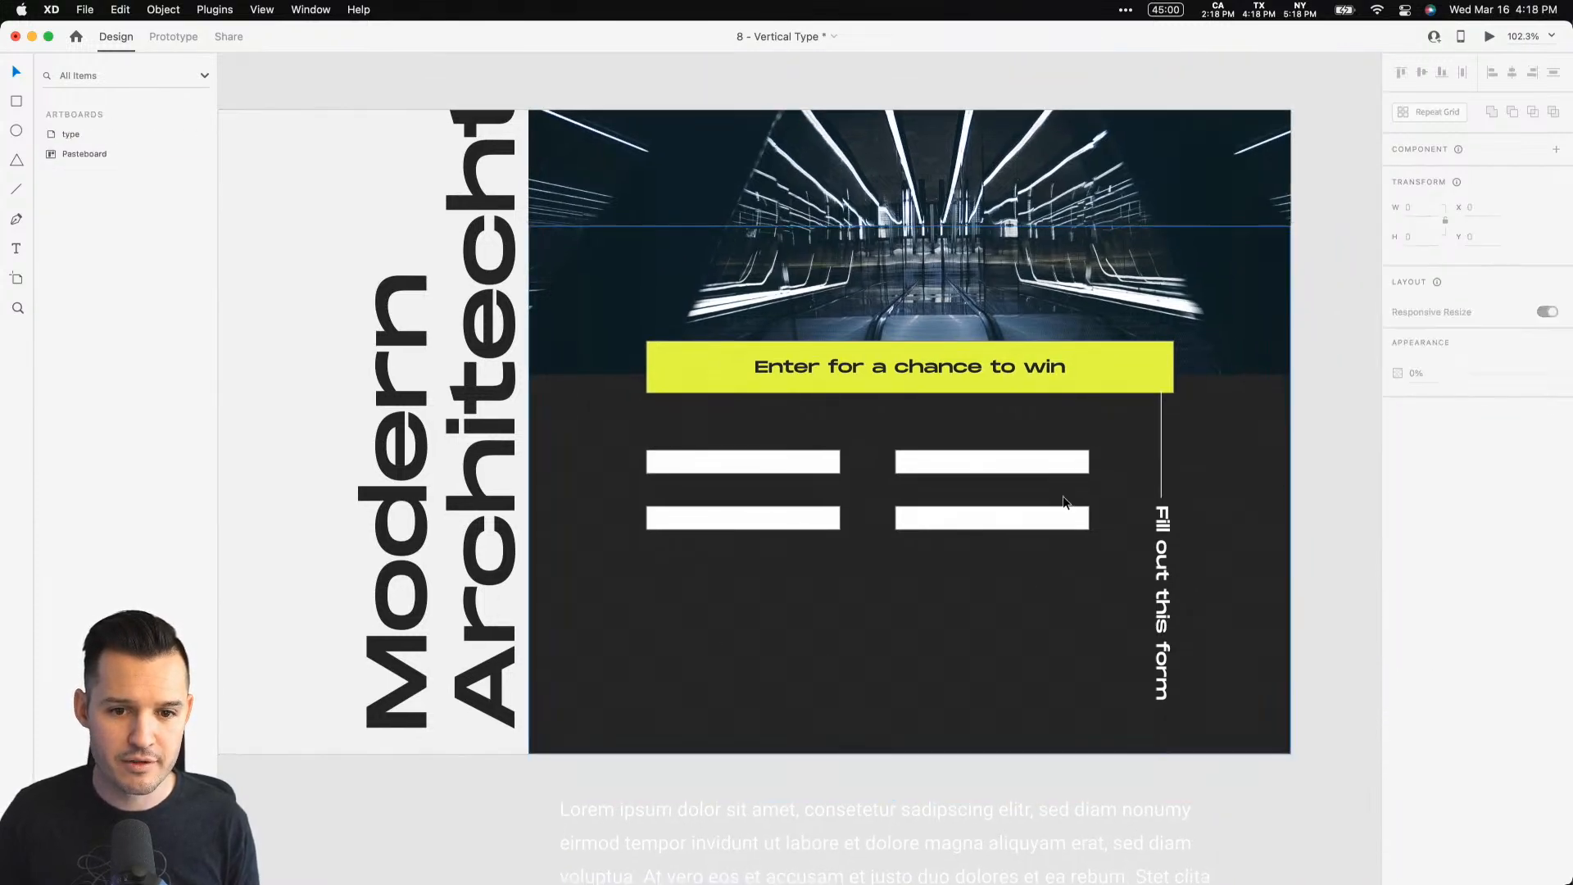
left_click(1022, 465)
left_click(1000, 522, "shift")
left_click(814, 522, "shift")
left_click(811, 464, "shift")
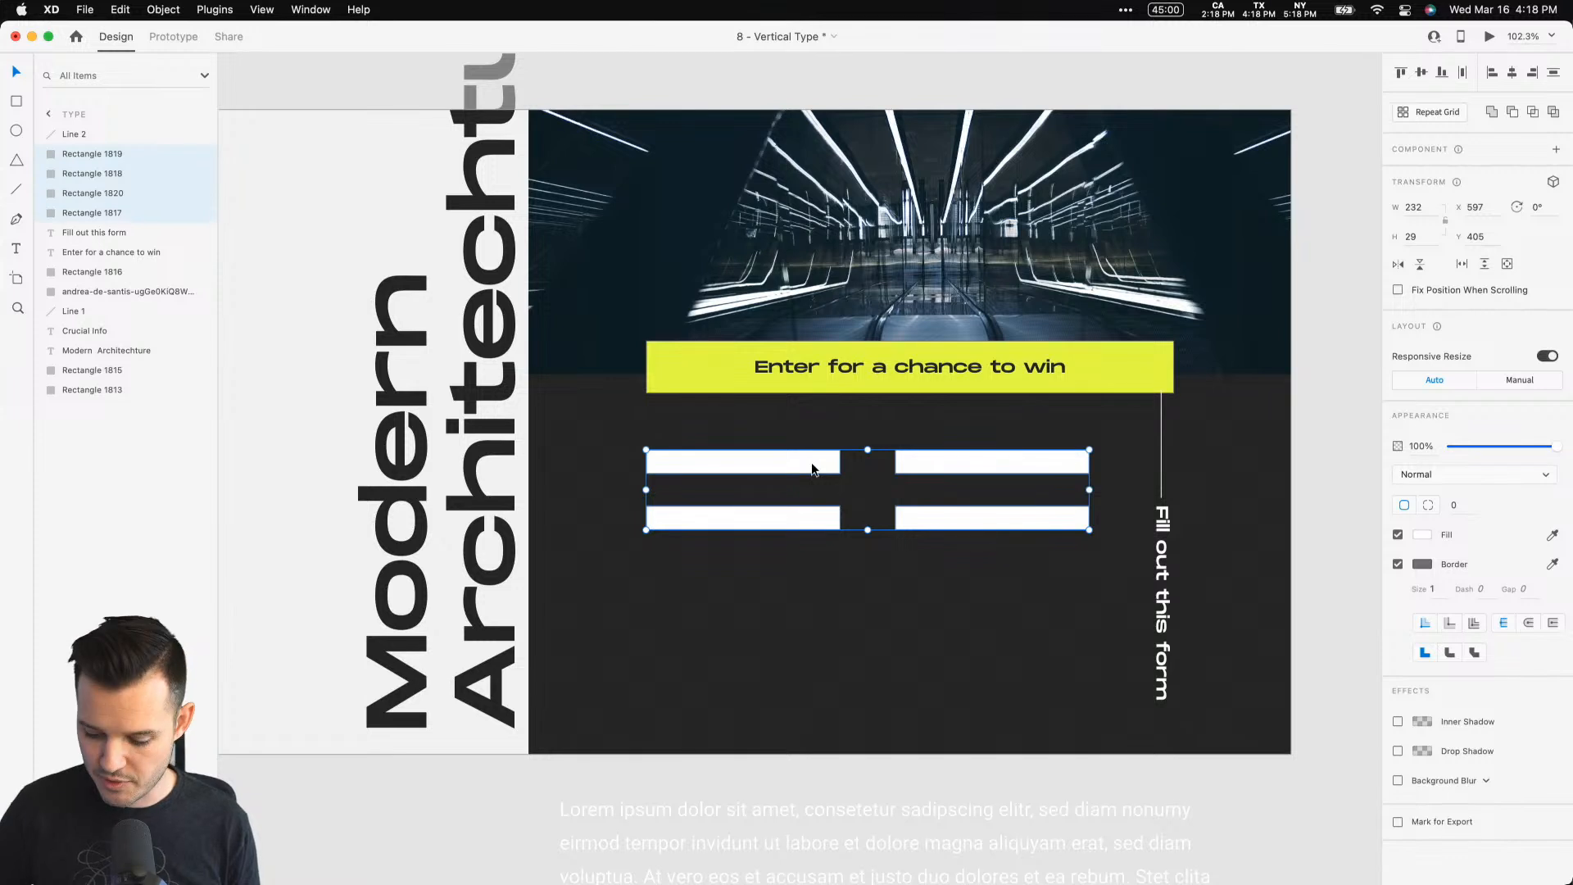
key("Delete")
Step: Move the "Fill out this form" text together with its white line near the dark panel's right edge, at X 1311, Y 319
left_click(1162, 545)
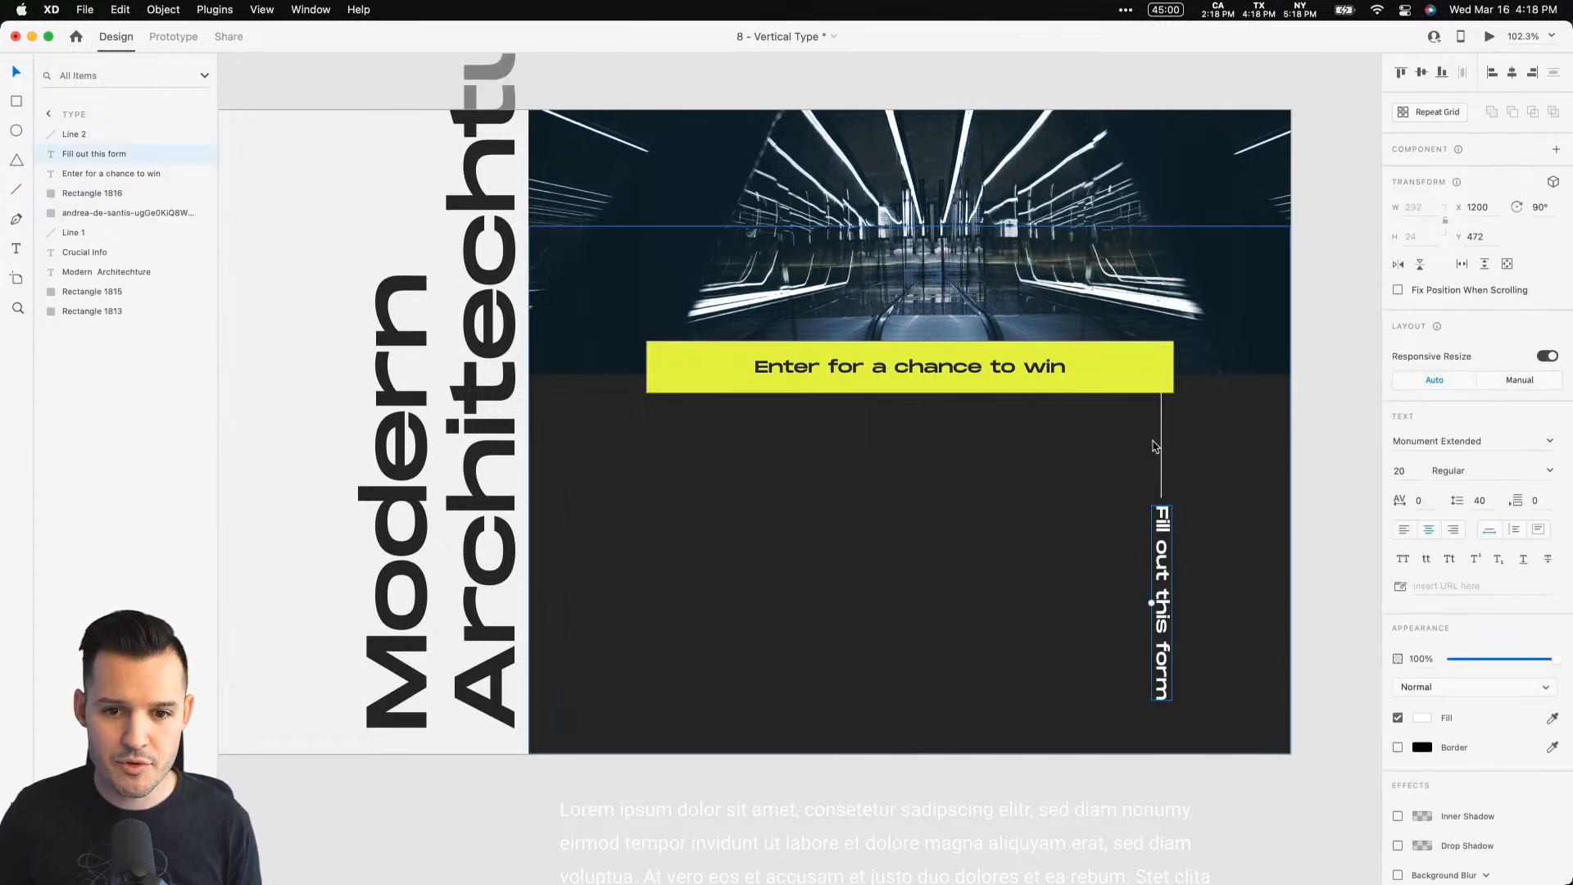
left_click(1162, 441, "shift")
left_click_drag(1161, 441, 1257, 426)
Step: Delete the yellow bar together with its "Enter for a chance to win" text
left_click(1133, 376)
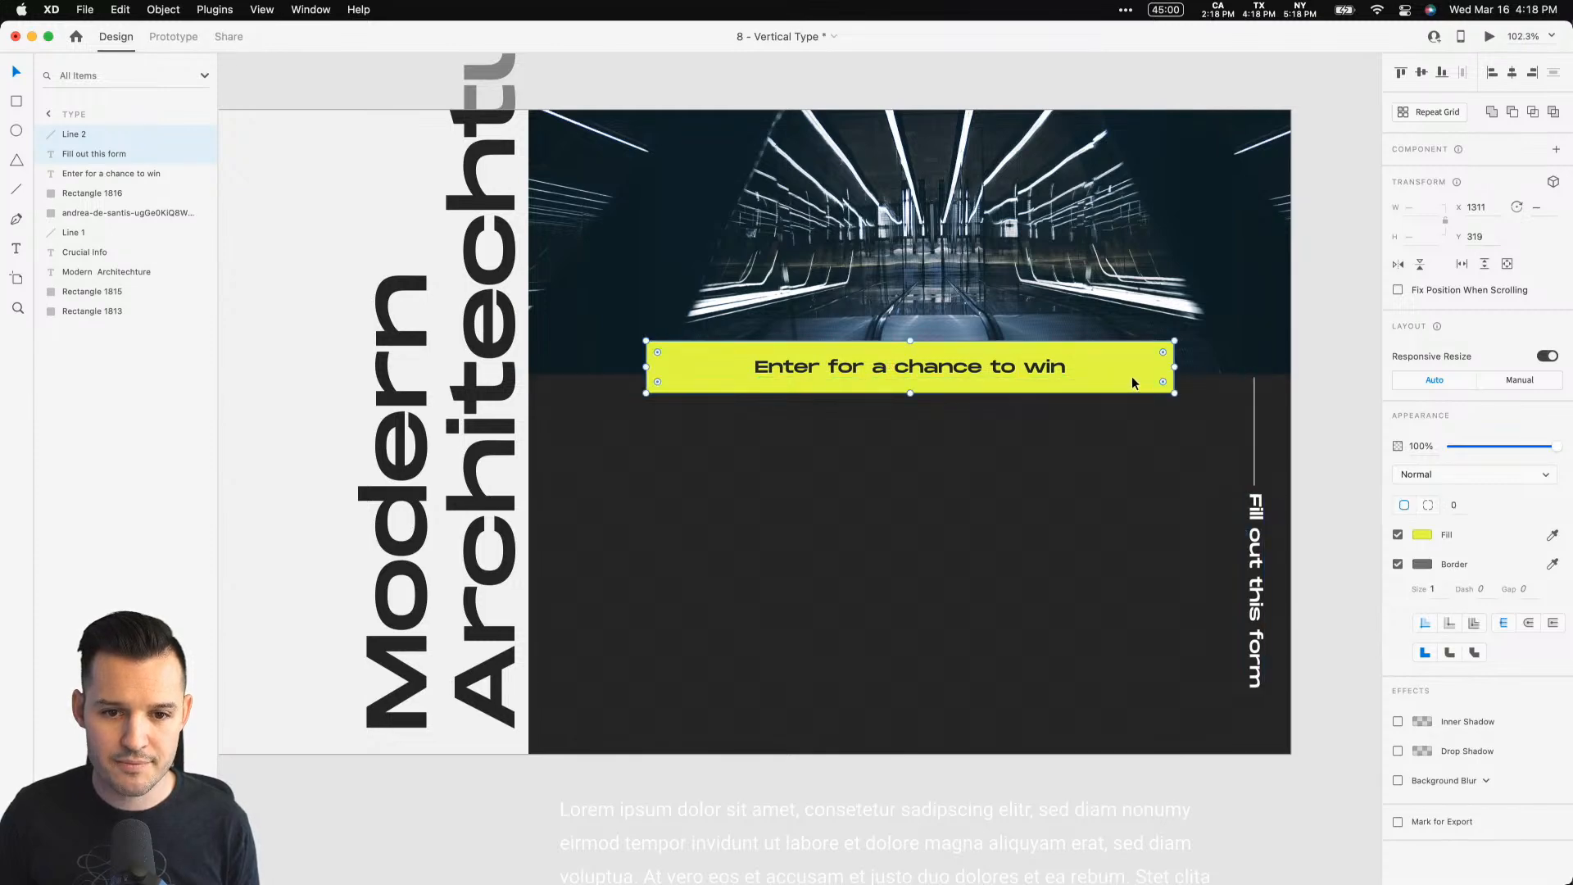
left_click(996, 366, "shift")
key("Delete")
Step: Move the yellow block and its dark paragraph from the pasteboard to the dark panel's lower-left corner, directly beneath the photo
scroll(1068, 516, "down", 10)
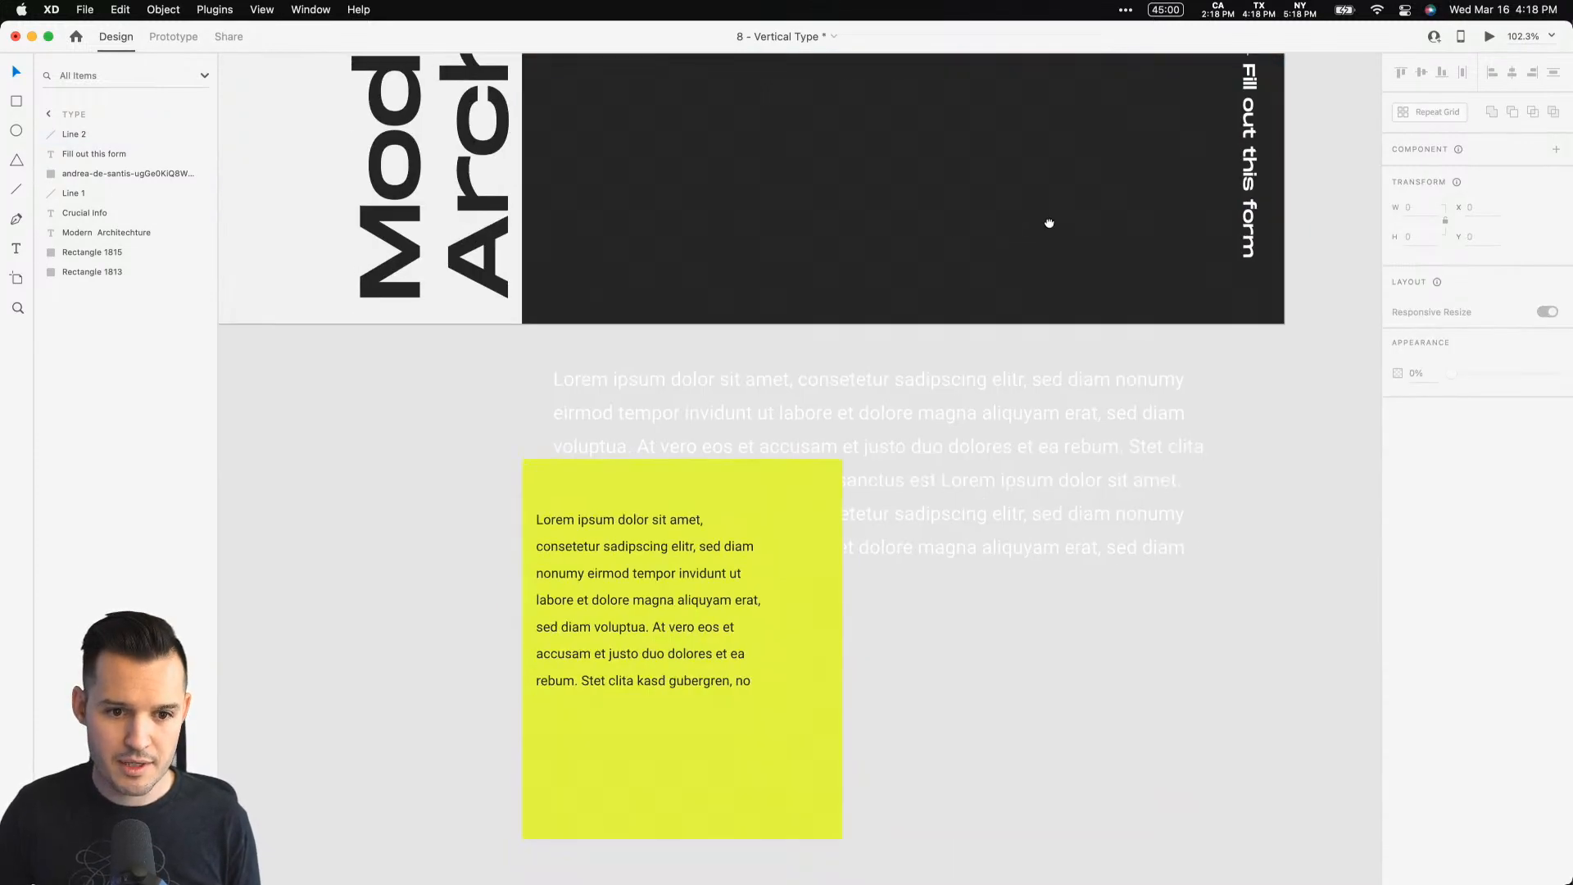
left_click(641, 550)
left_click(649, 492, "shift")
left_click_drag(648, 488, 726, 155)
left_click(948, 173)
Step: Delete the large white lorem ipsum paragraph from the pasteboard
scroll(948, 173, "up", 5)
left_click(916, 814)
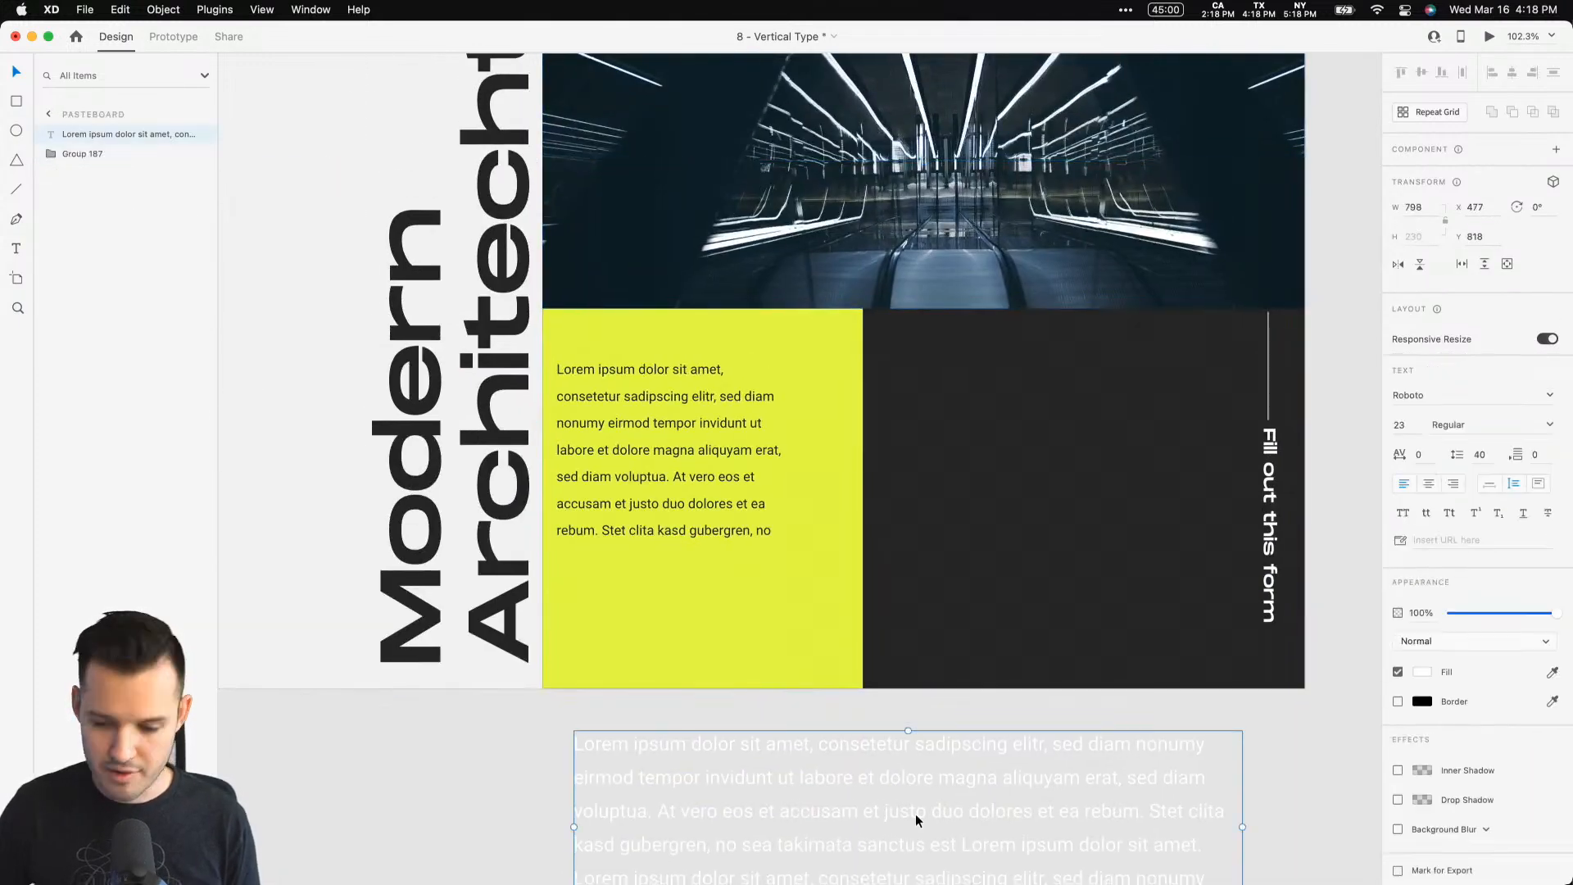
key("Delete")
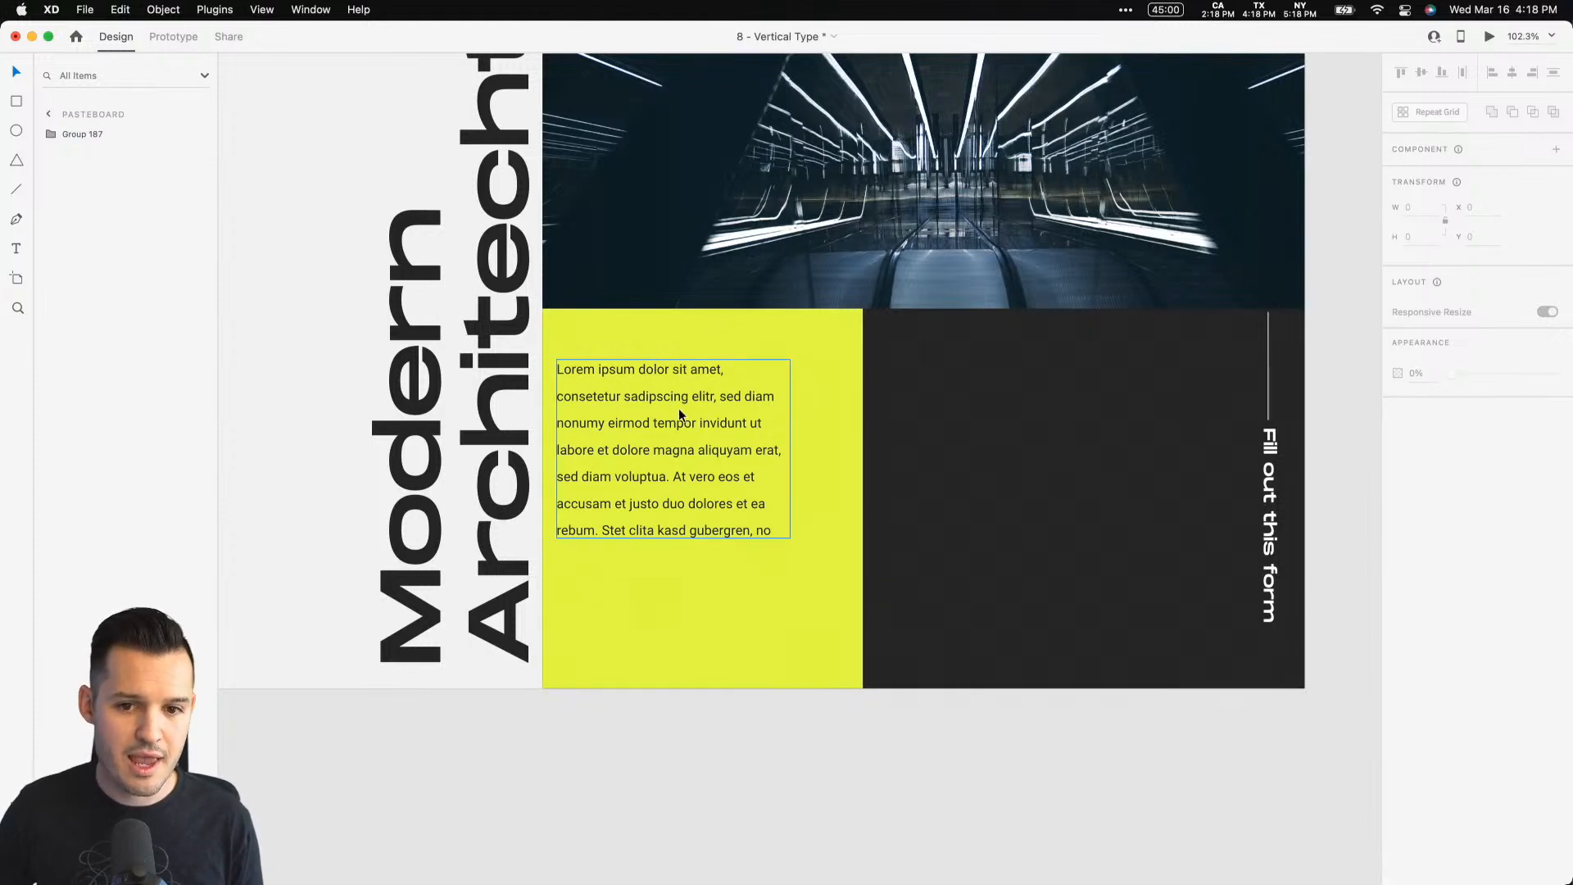
Step: Copy the vertical "Fill out this form" text above the yellow block's paragraph, rotated to 0° and filled with the dark color
scroll(679, 412, "up", 3)
left_click_drag(1268, 600, 690, 510)
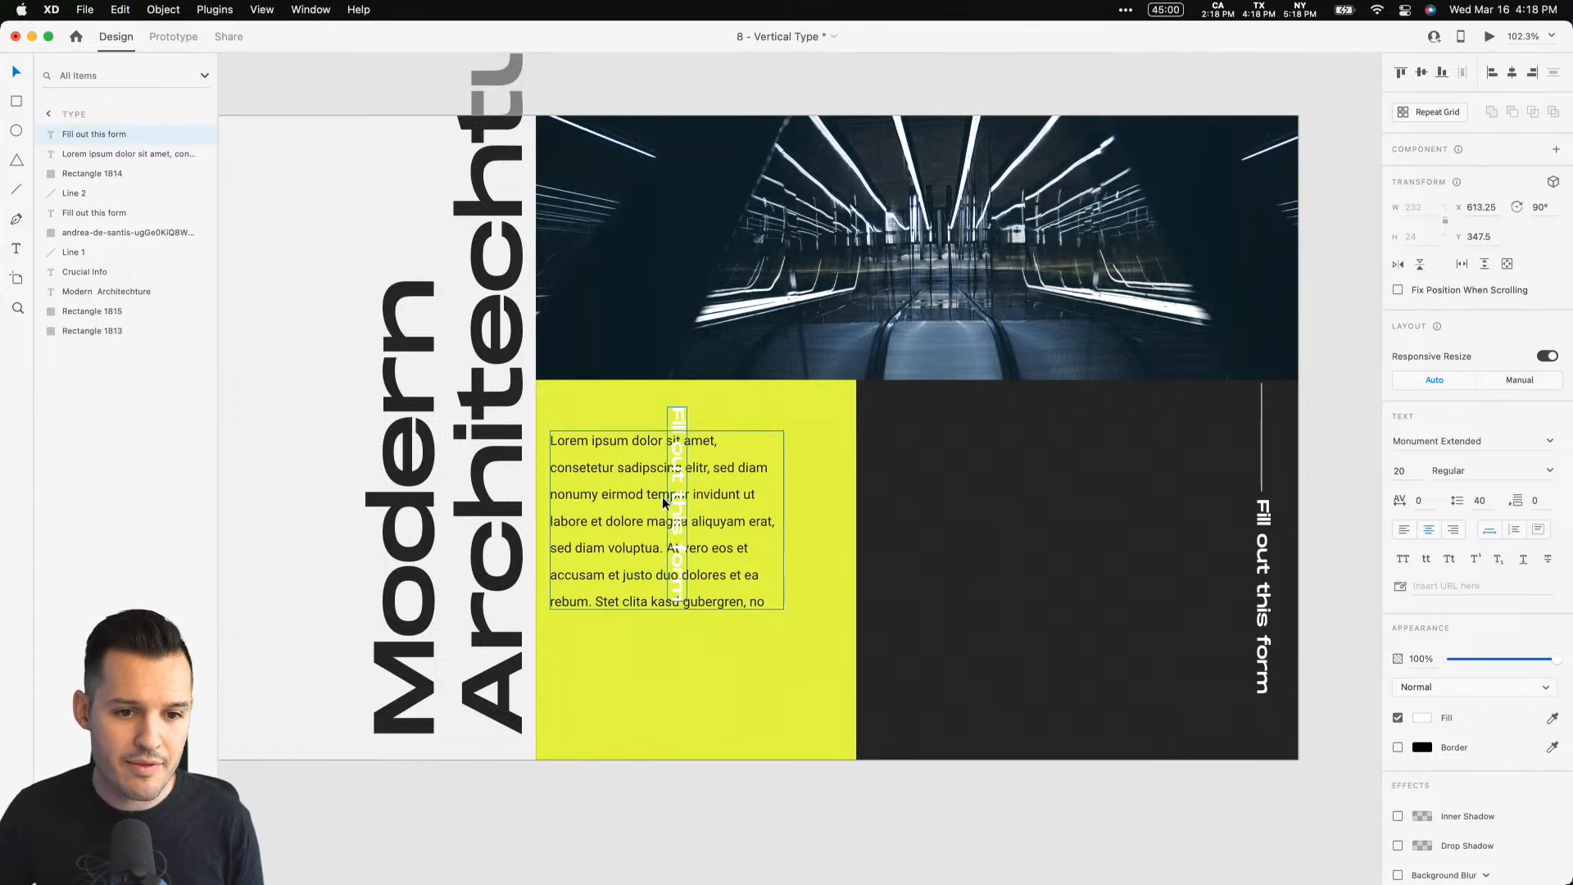
left_click_drag(663, 504, 672, 404)
left_click(1551, 719)
left_click(1134, 572)
Step: Change the copied heading in the yellow block to read "Monthly Magazine"
double_click(671, 400)
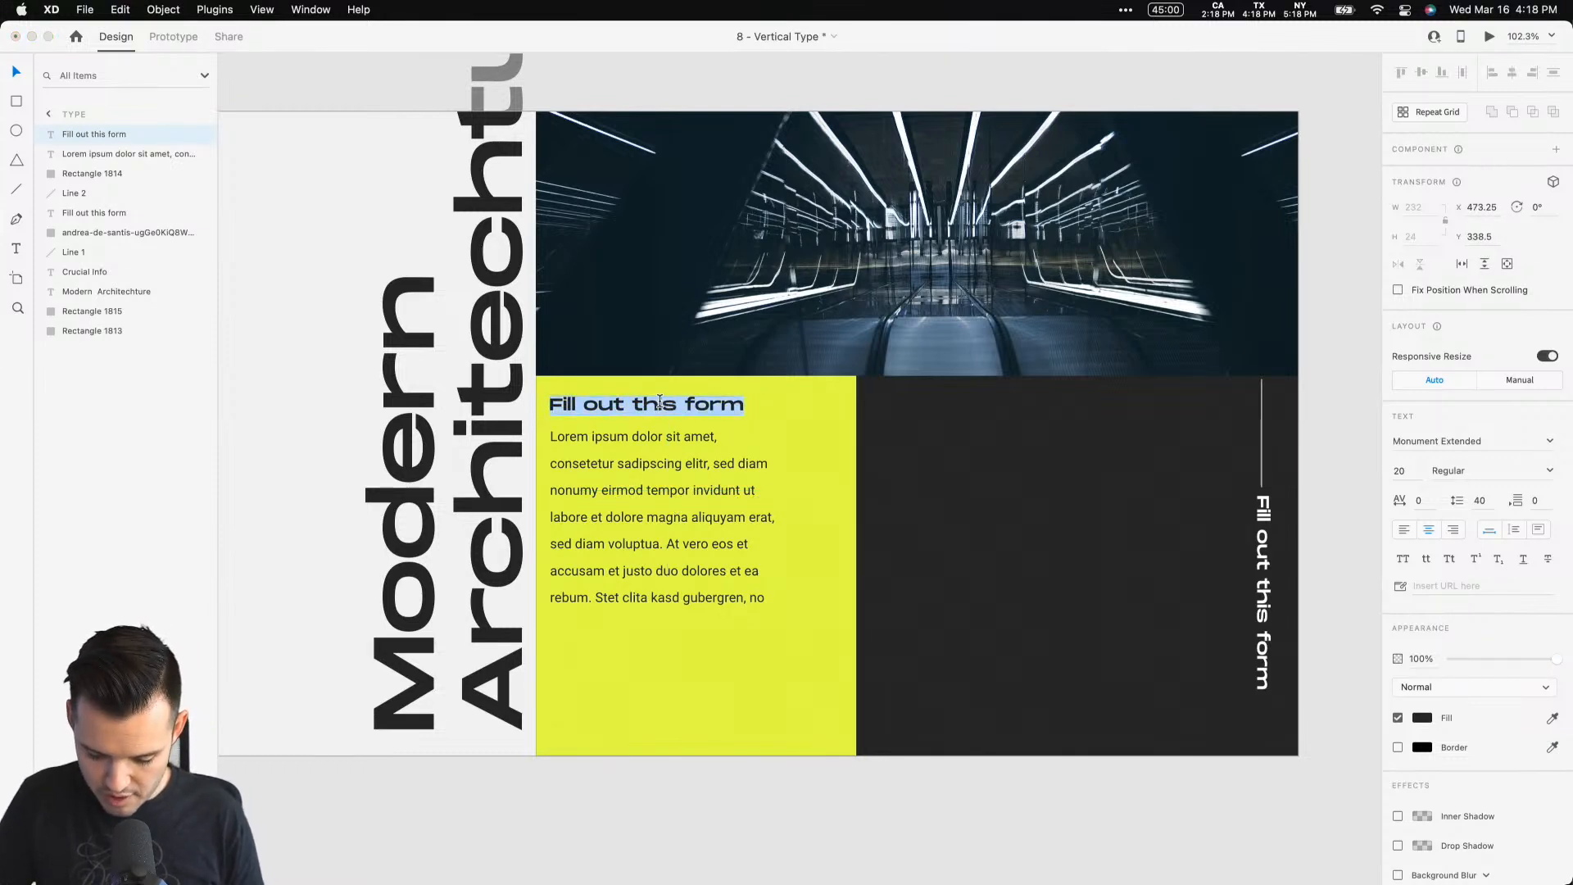
type("Monthly ")
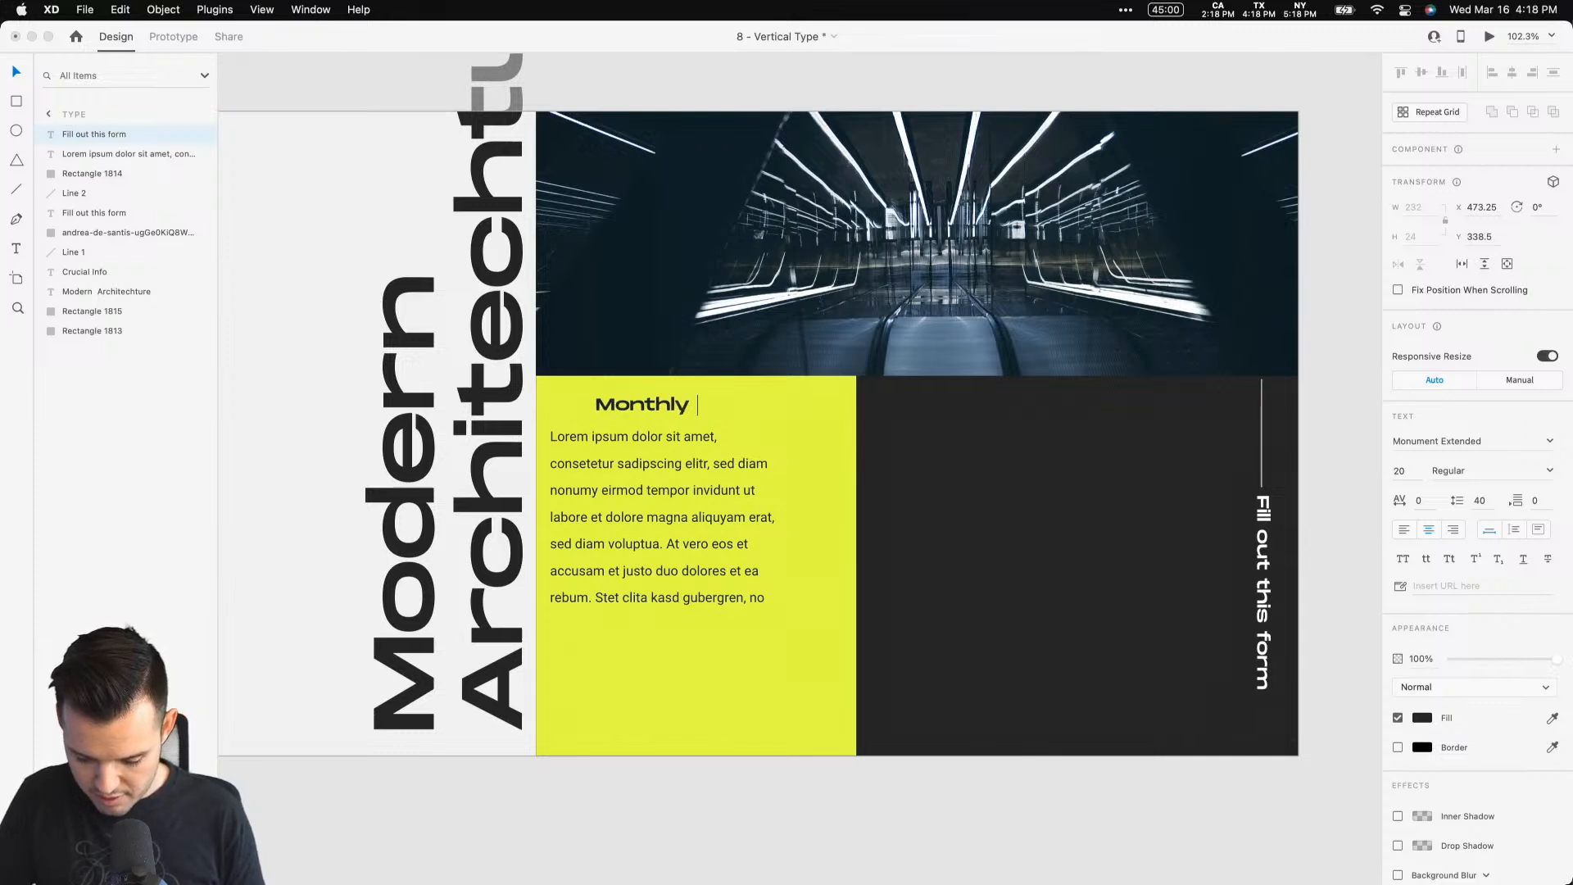
type("Artice")
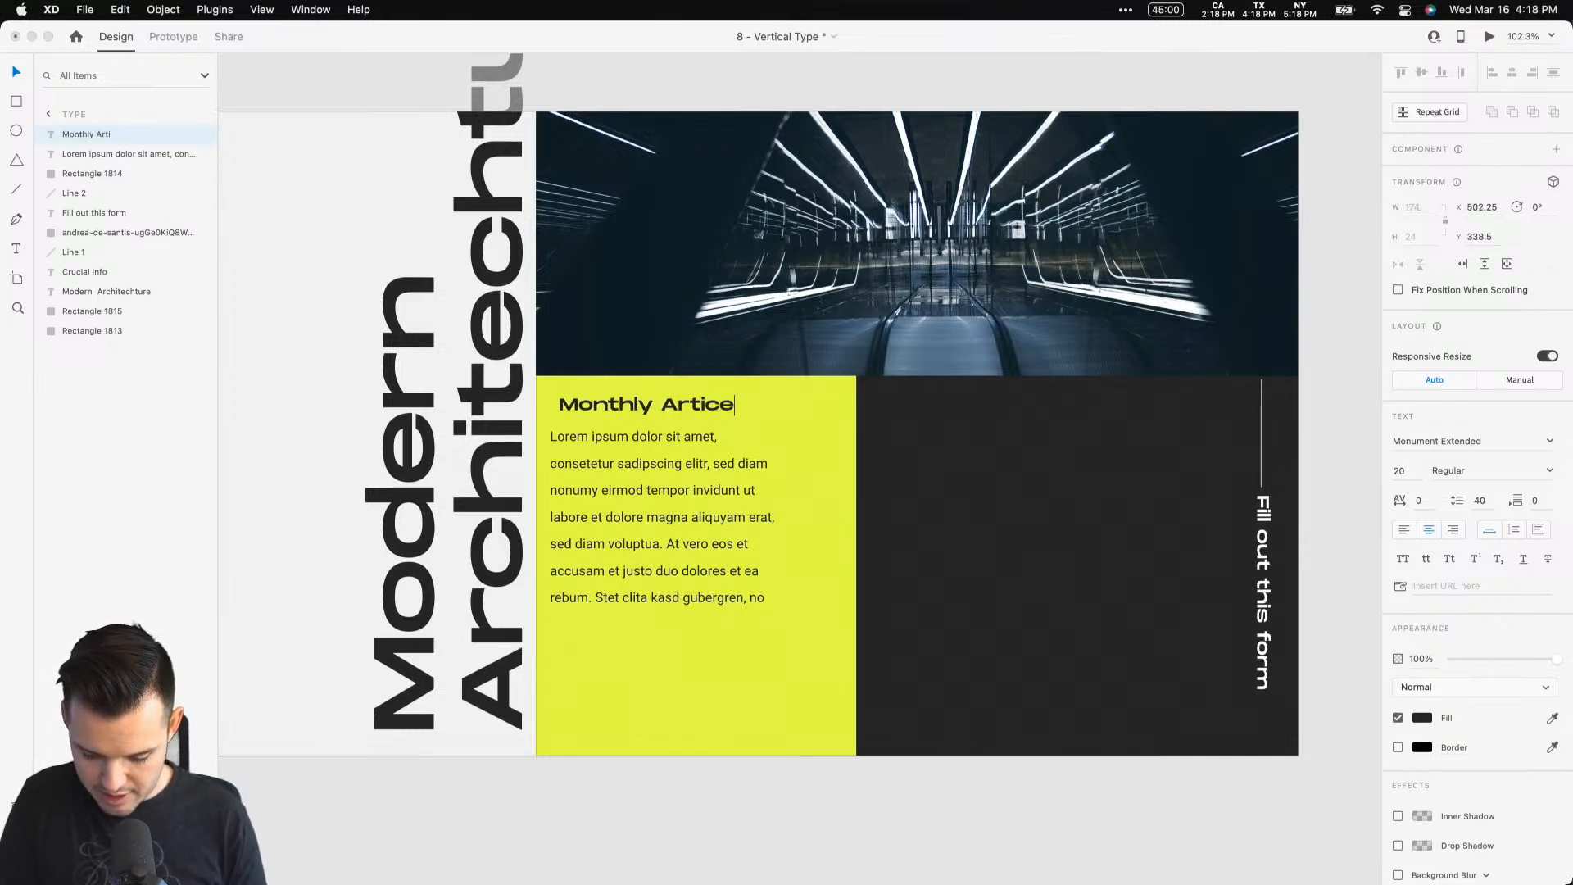
type("ture magazine")
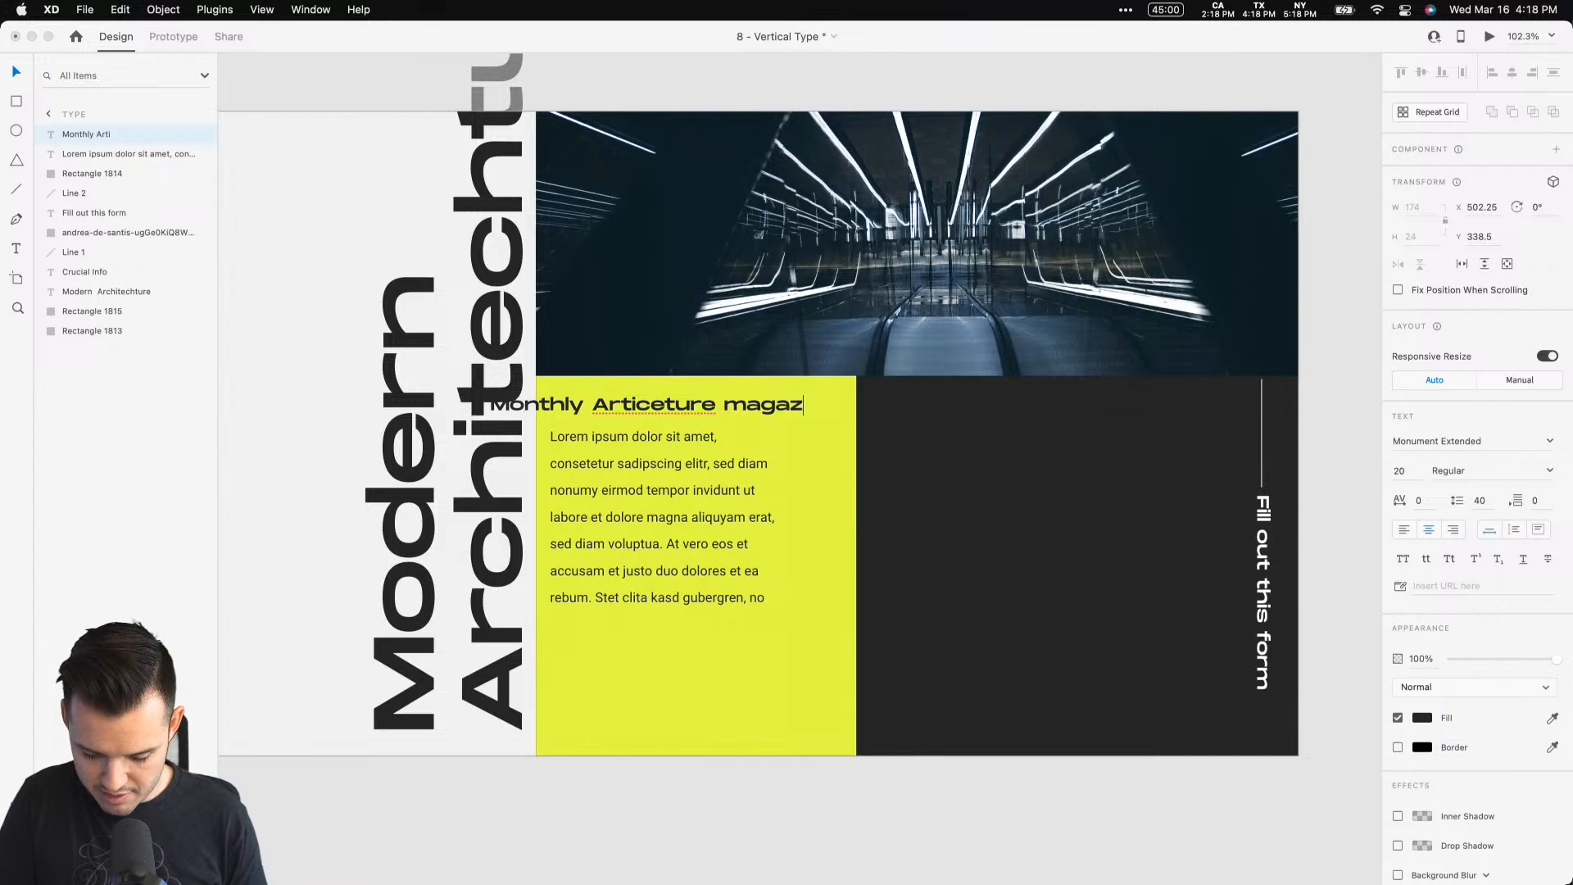
double_click(625, 406)
right_click(612, 403)
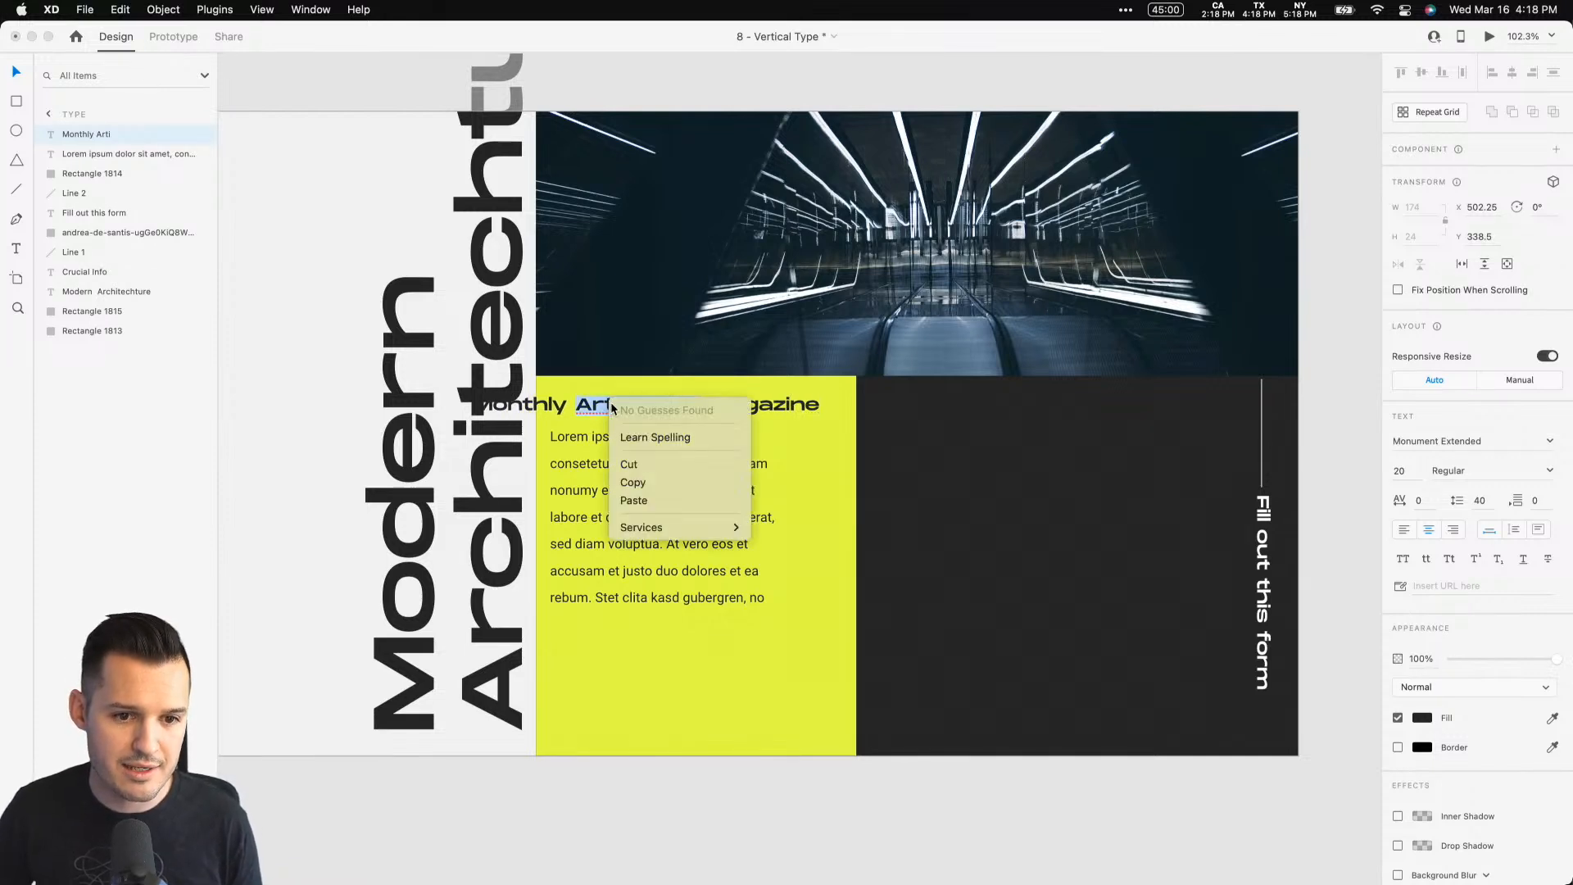
left_click(597, 403)
key("BackSpace")
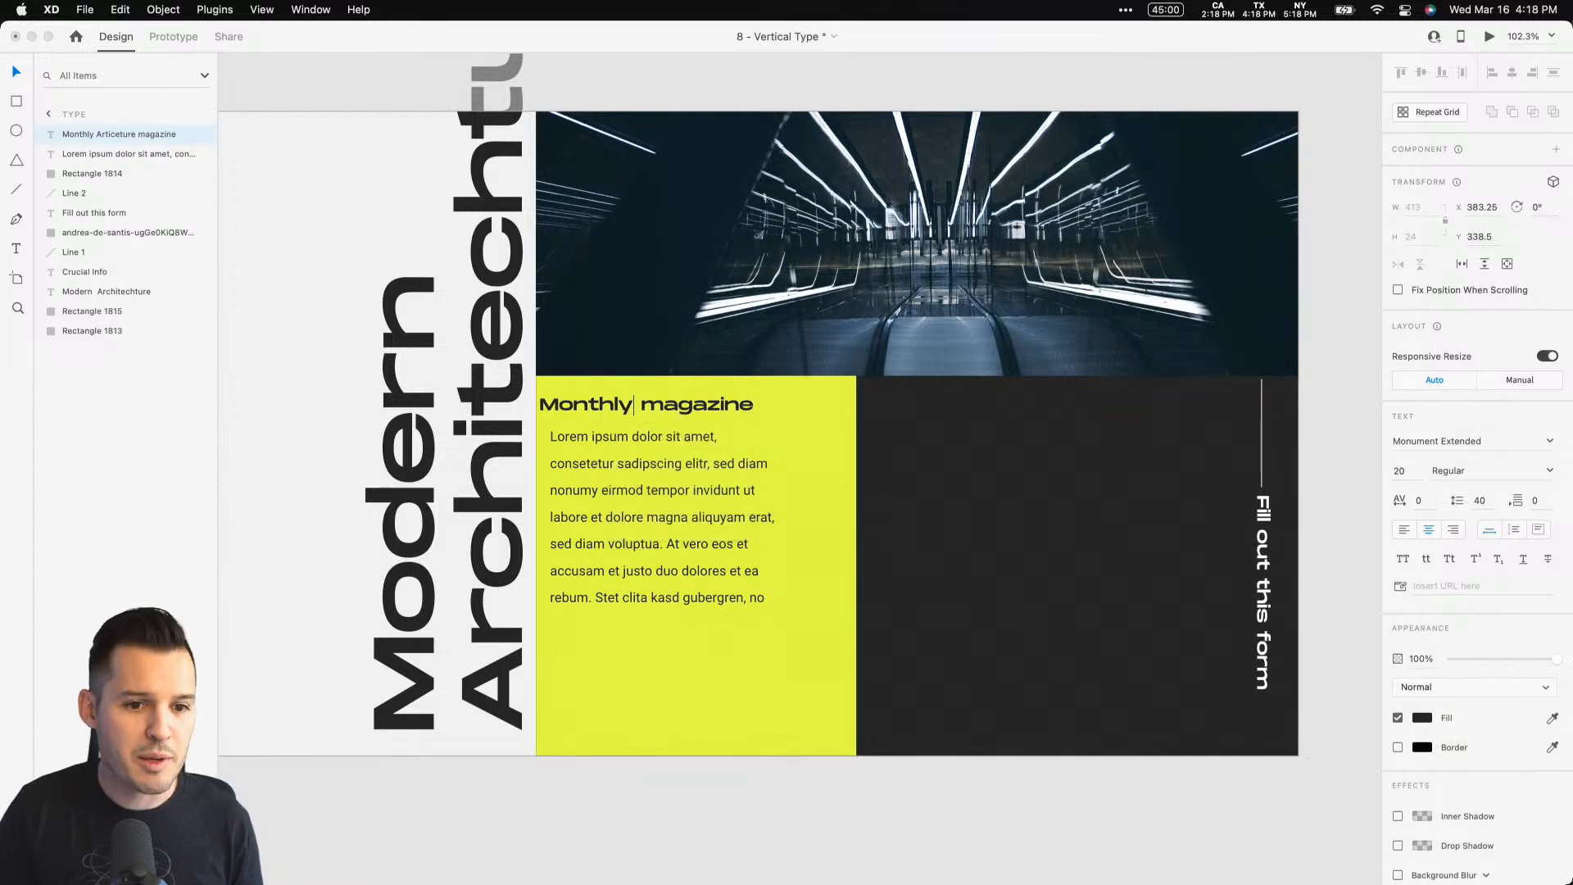
key("shift+Right")
type("M")
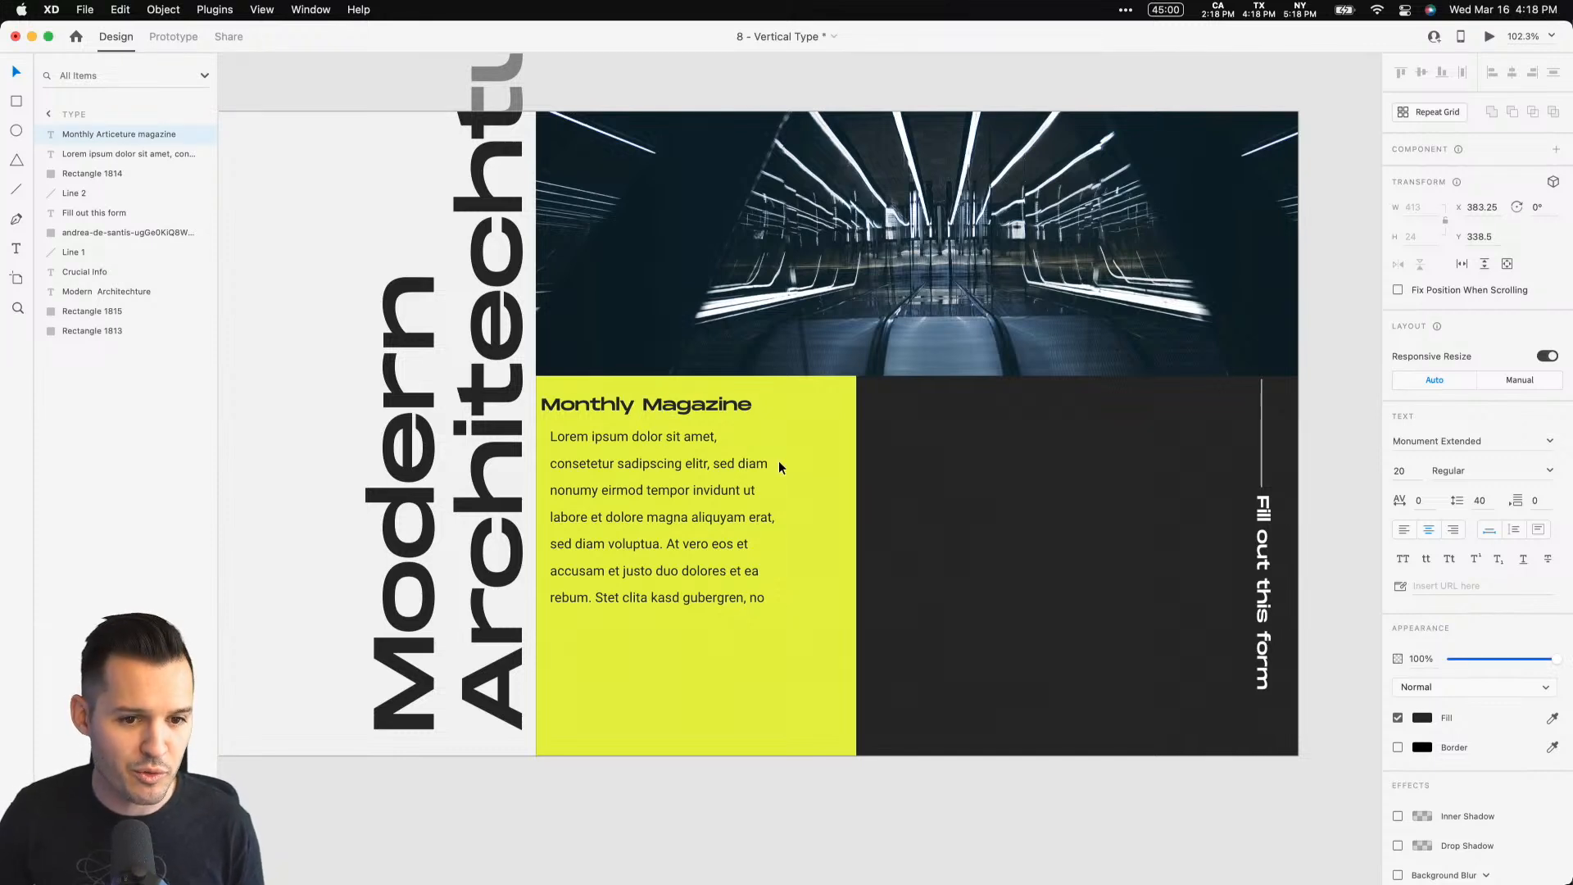
key("Escape")
Step: Align the Monthly Magazine heading with the paragraph's left edge and extend the yellow block's top edge over the photo to Y 278
left_click_drag(626, 415, 626, 465)
left_click(626, 464, "shift")
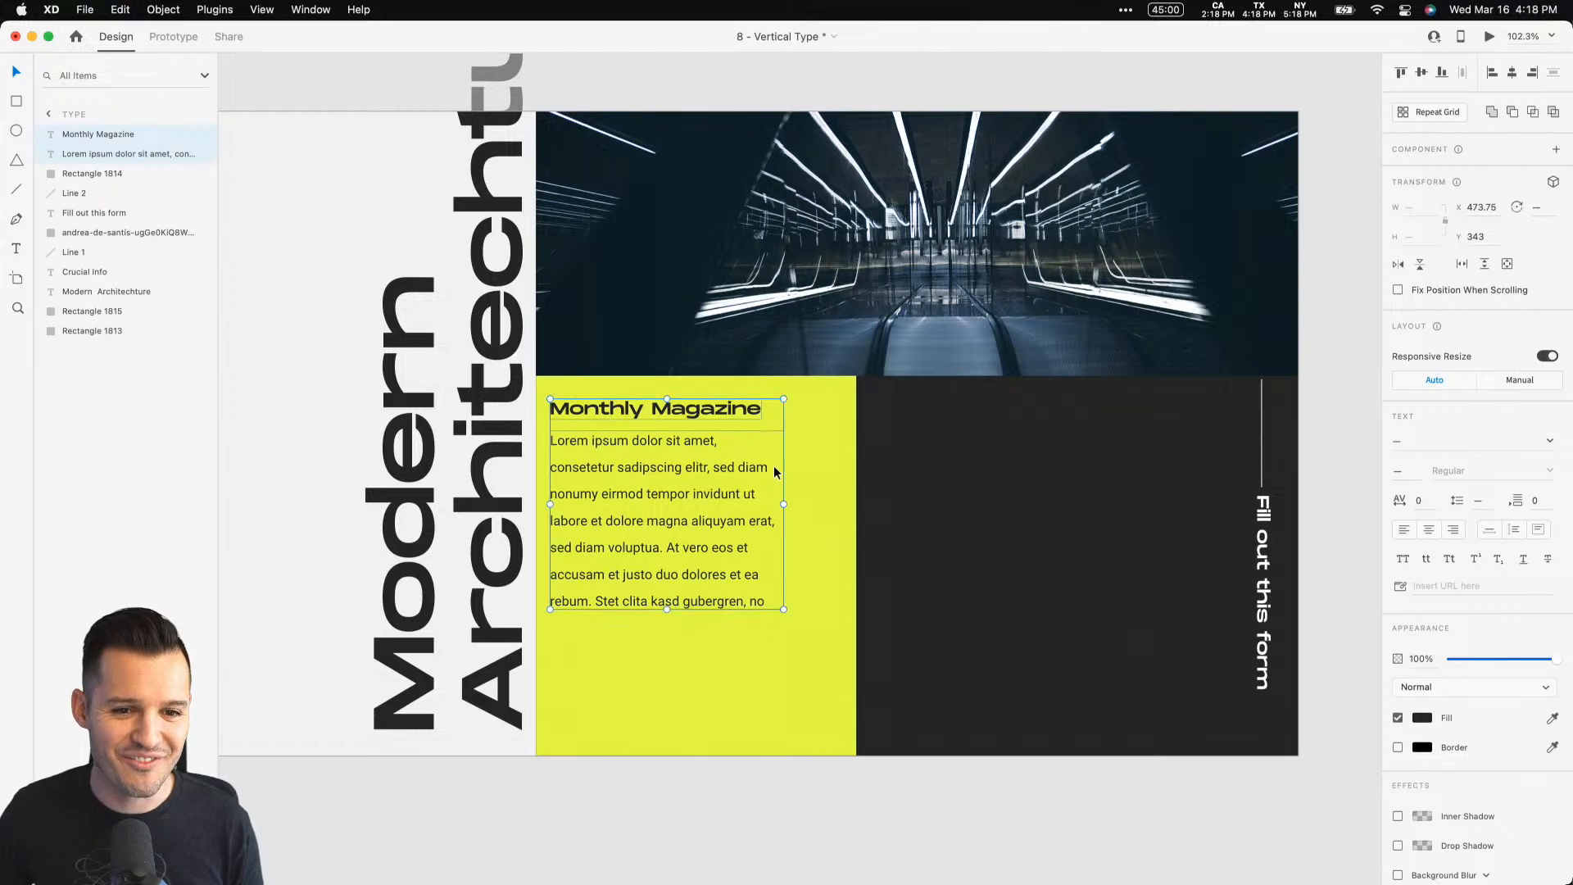
left_click(814, 459)
left_click_drag(696, 375, 696, 344)
left_click(945, 474)
Step: Copy the Monthly Magazine heading into the light area beside Modern, rotated -90°, and change its text to "Home"
scroll(945, 474, "left", 6)
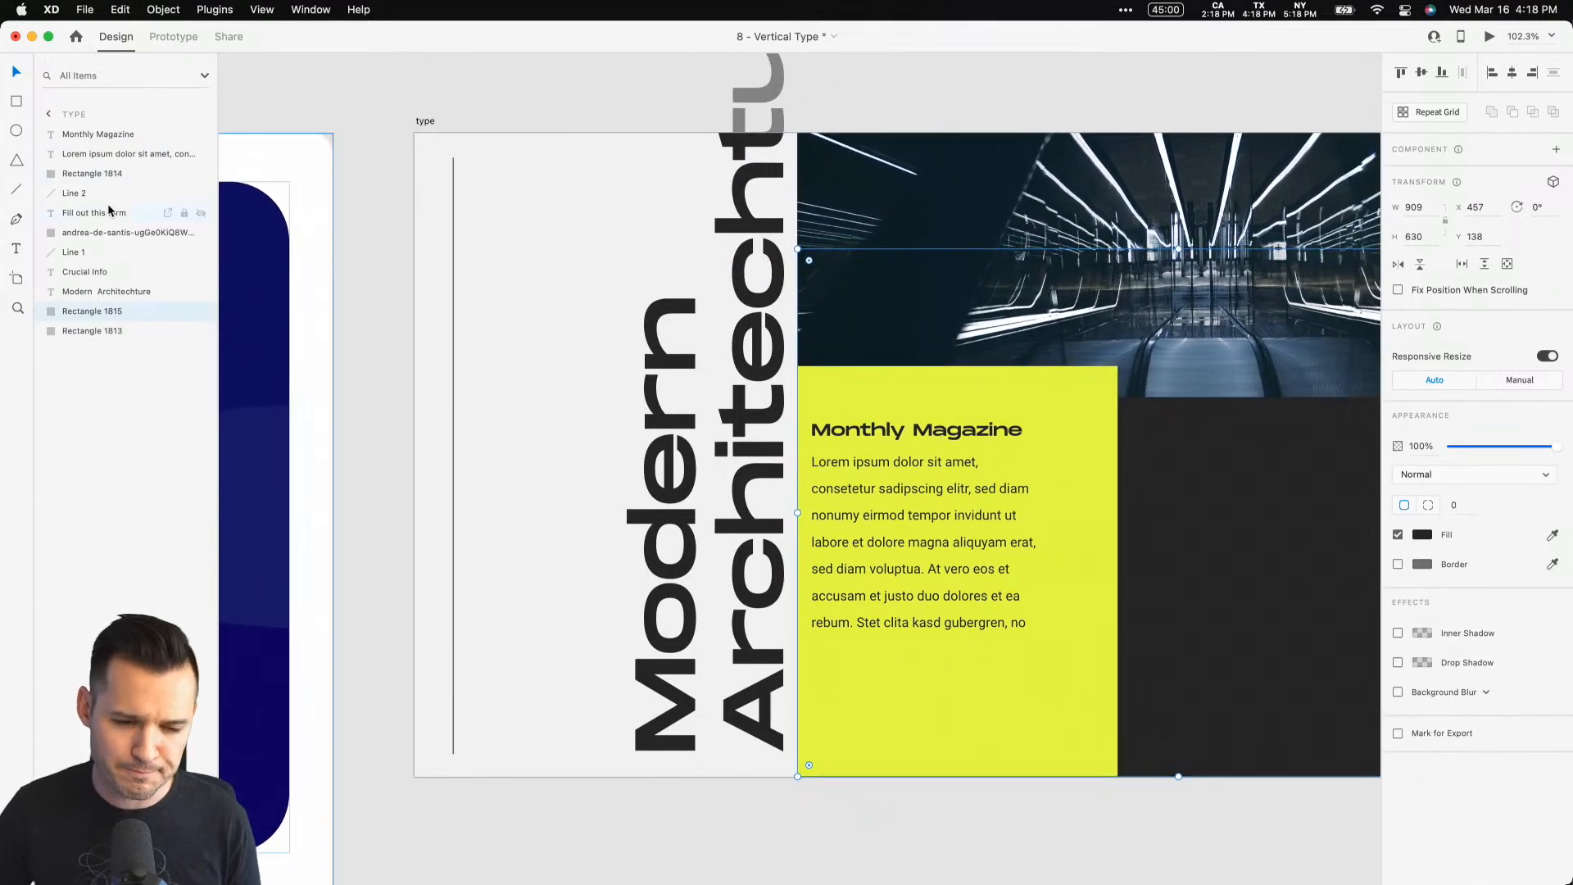
left_click(671, 418)
left_click(899, 434)
left_click_drag(899, 435, 544, 400)
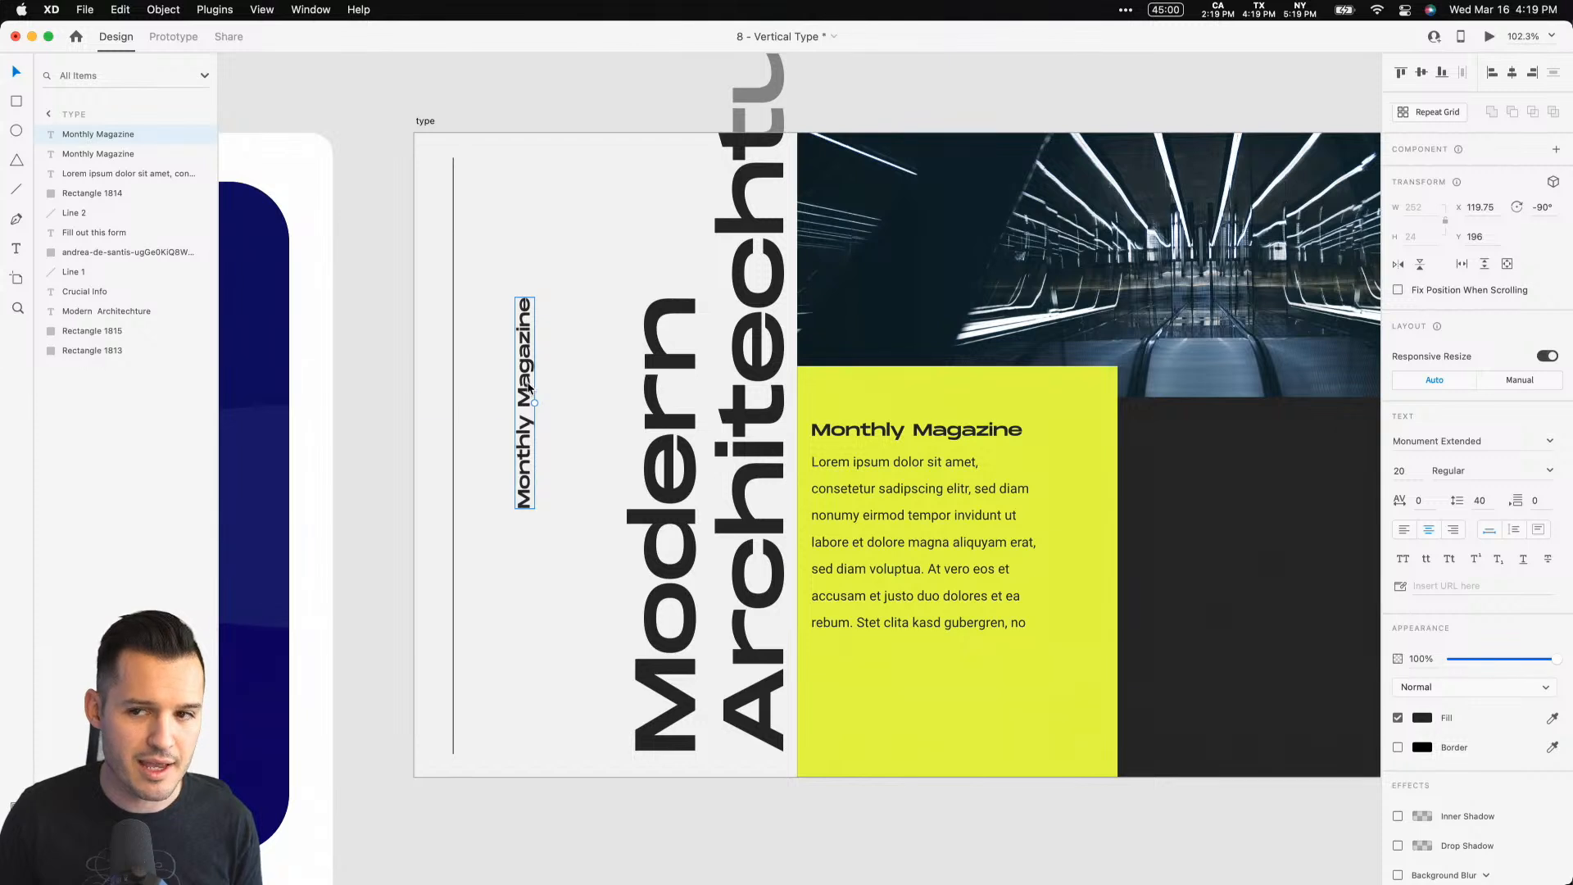
double_click(526, 388)
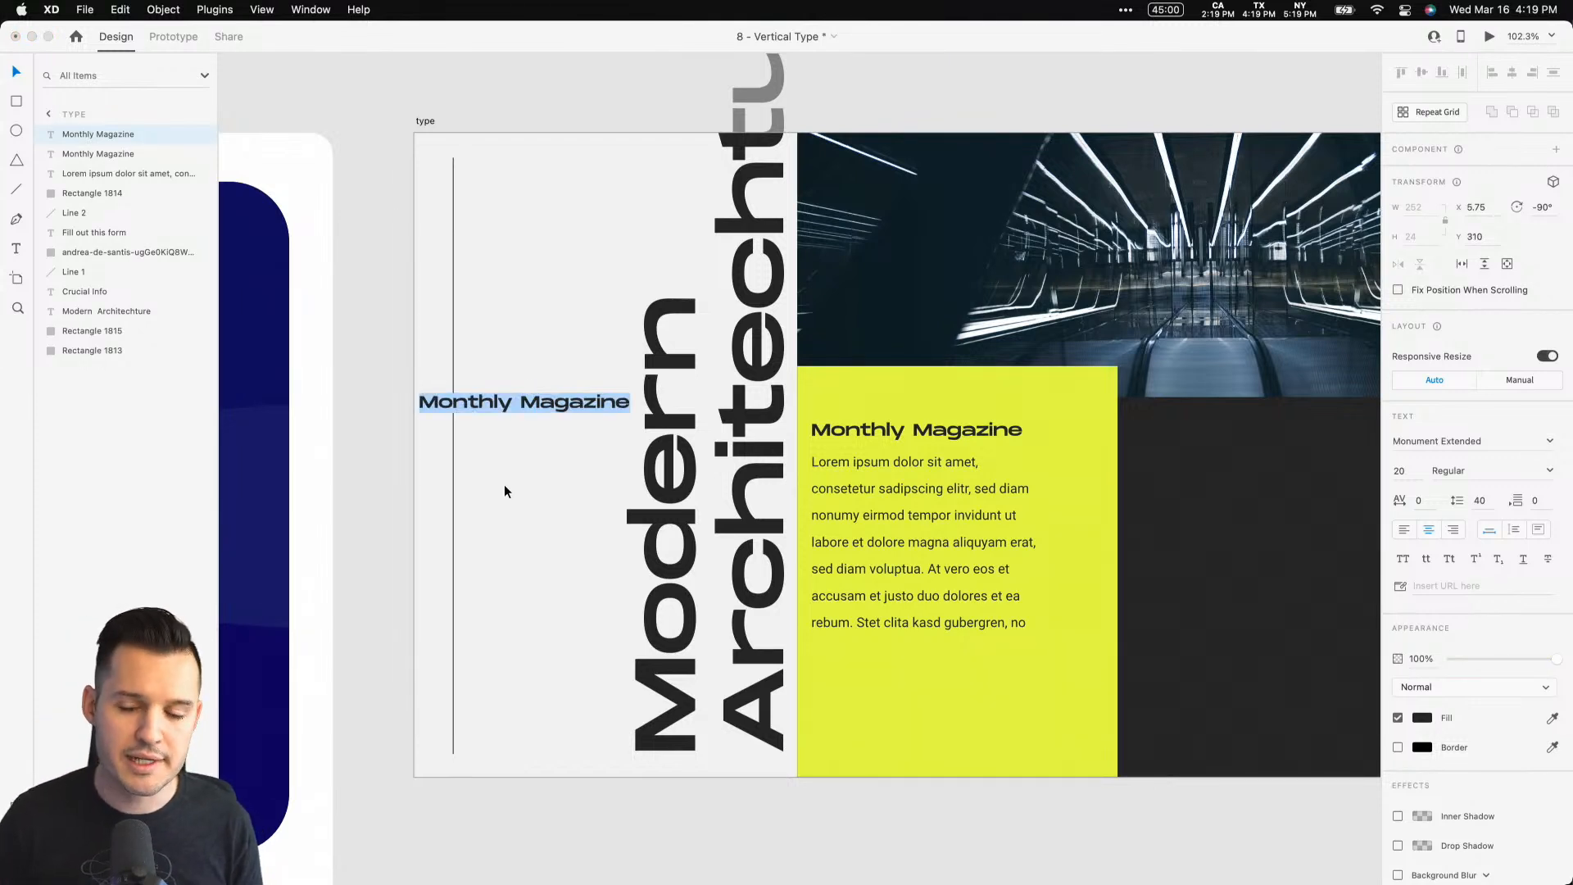
type("H")
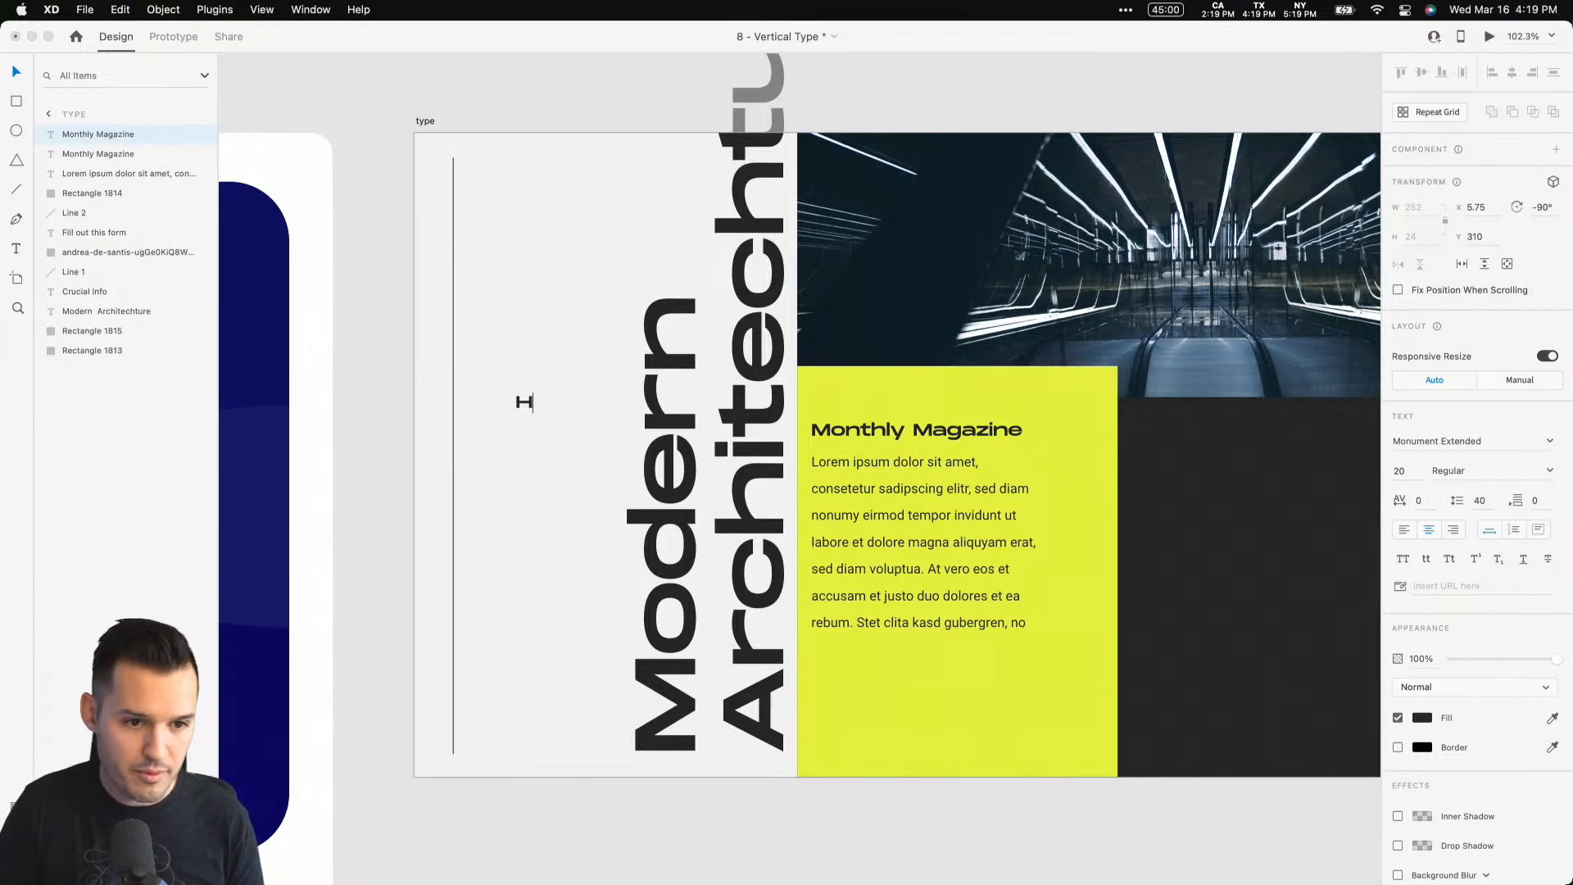
type("ome")
key("Escape")
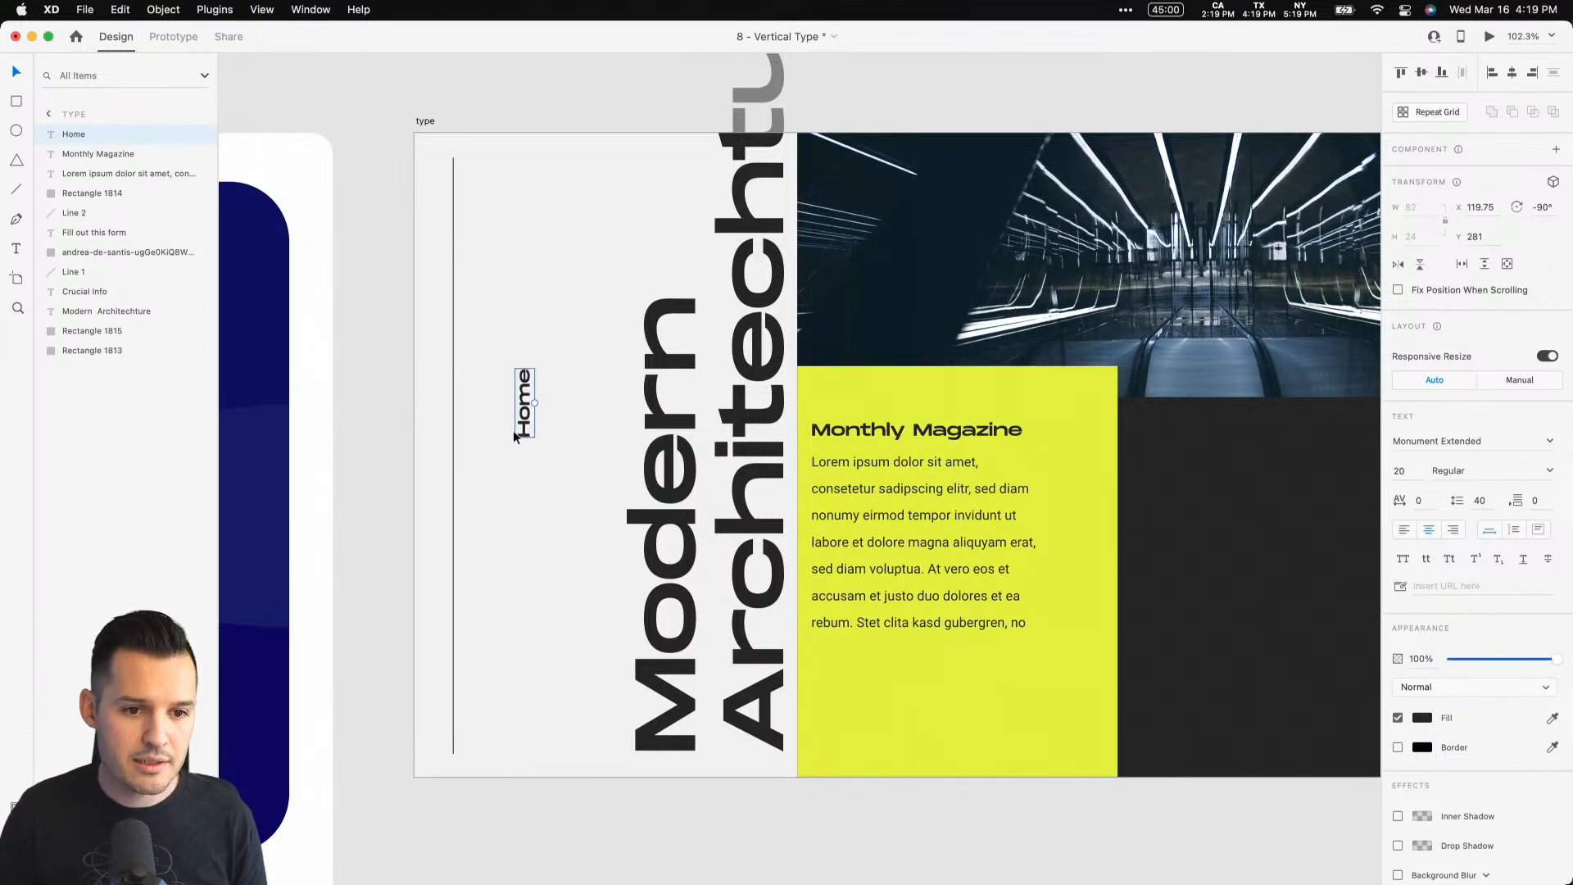
Step: Set the Home label to size 12 at the vertical line's lower end, shift both left, and copy the label above, at X 49, Y 607
left_click_drag(533, 402, 474, 746)
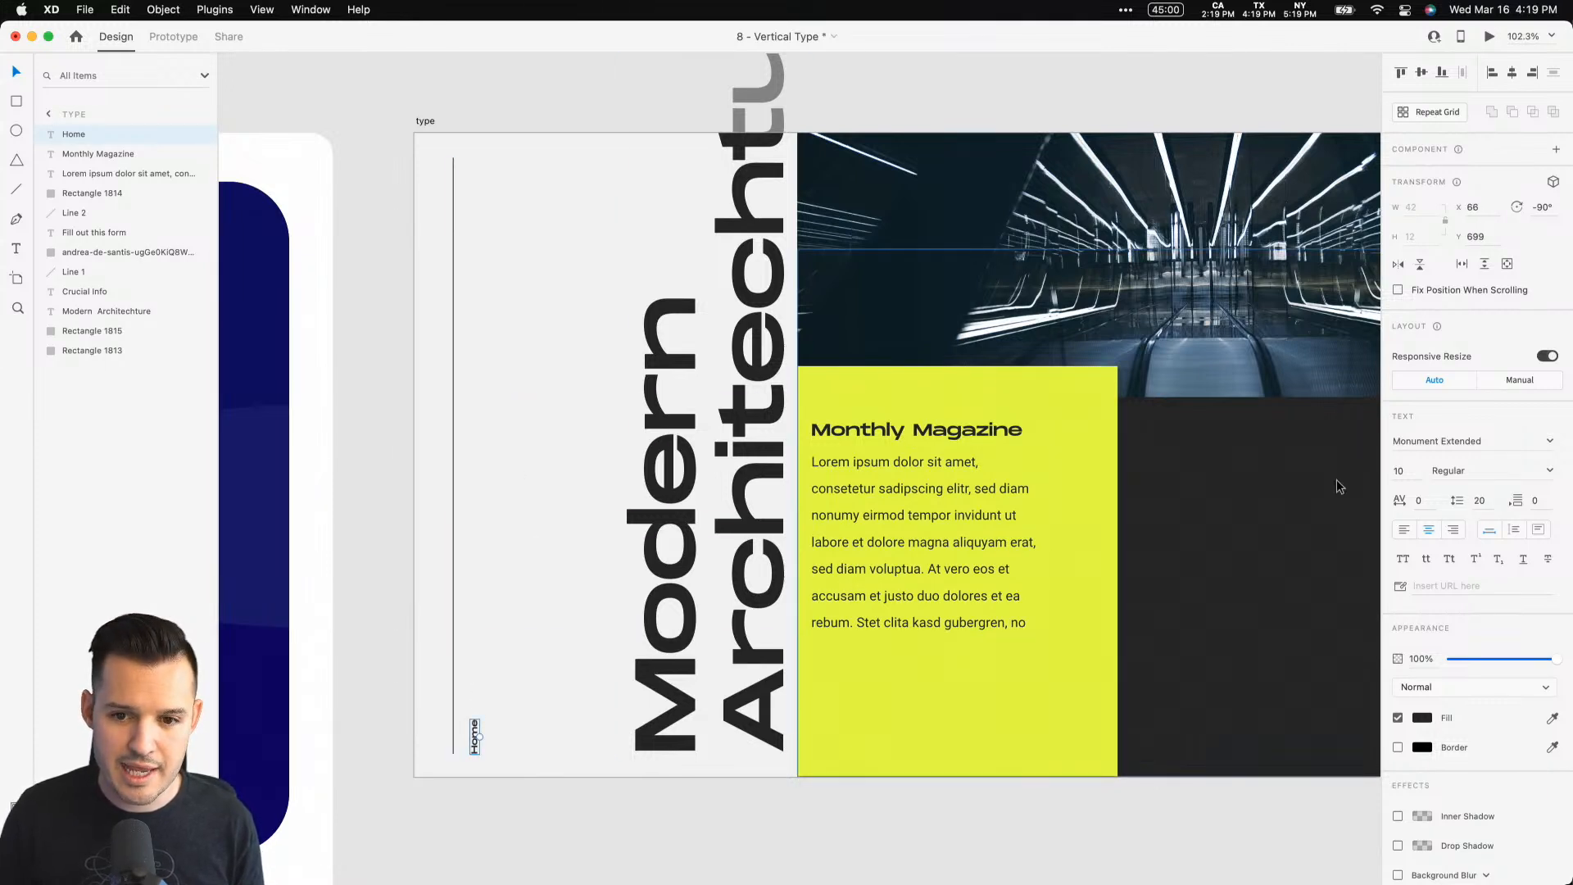
type("11")
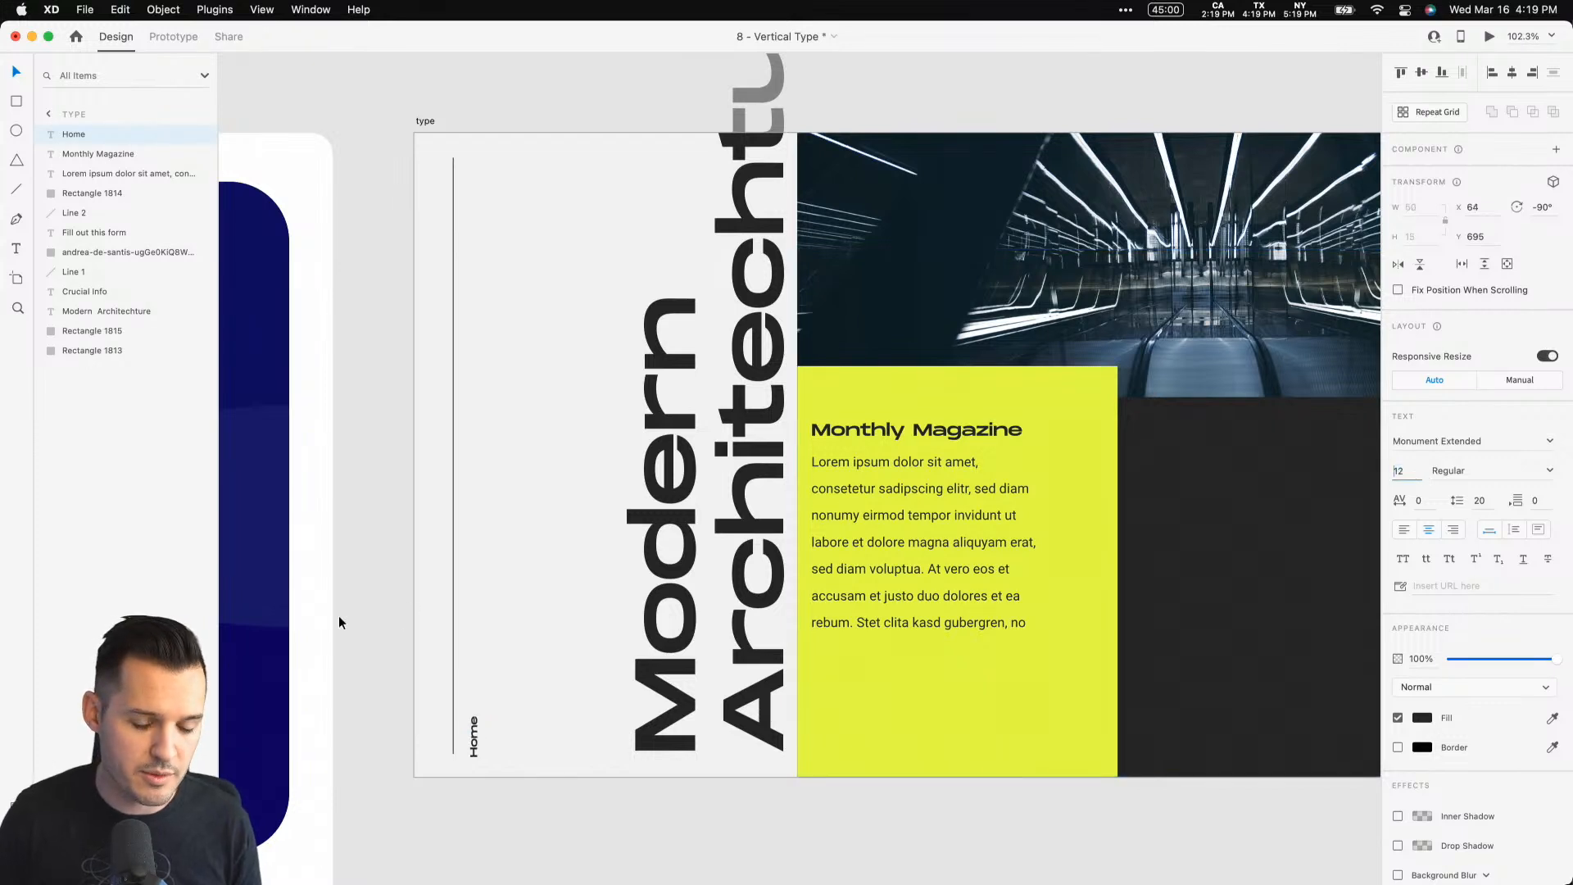
left_click_drag(477, 749, 463, 670)
left_click(454, 739, "shift")
left_click(493, 718)
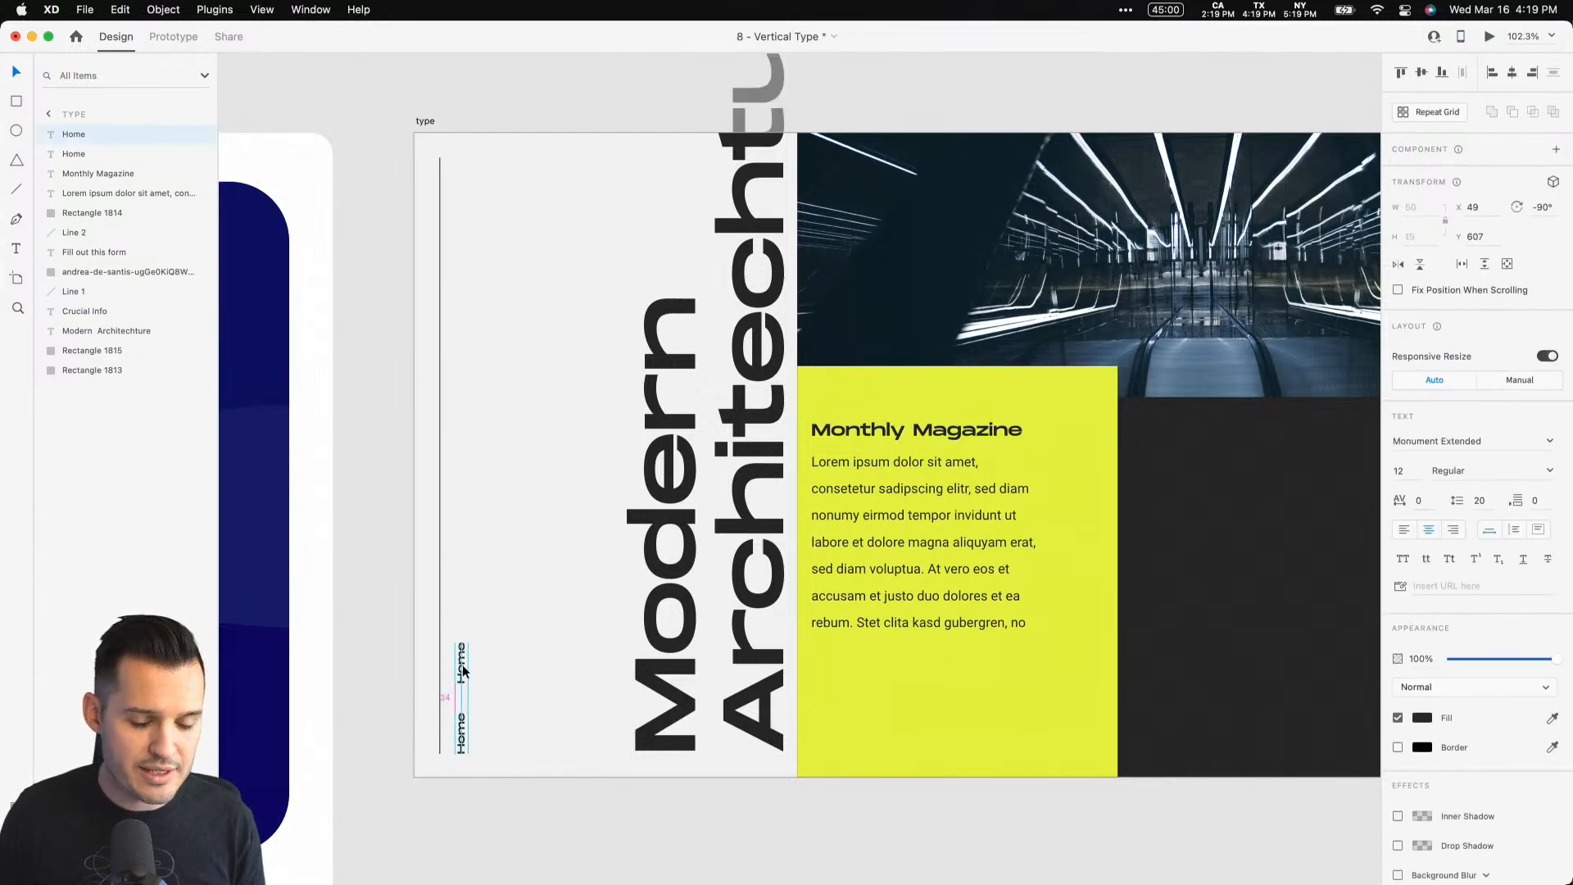
Step: Group the two Home labels and turn the group into a vertical stack
left_click(460, 732, "shift")
key("super+g")
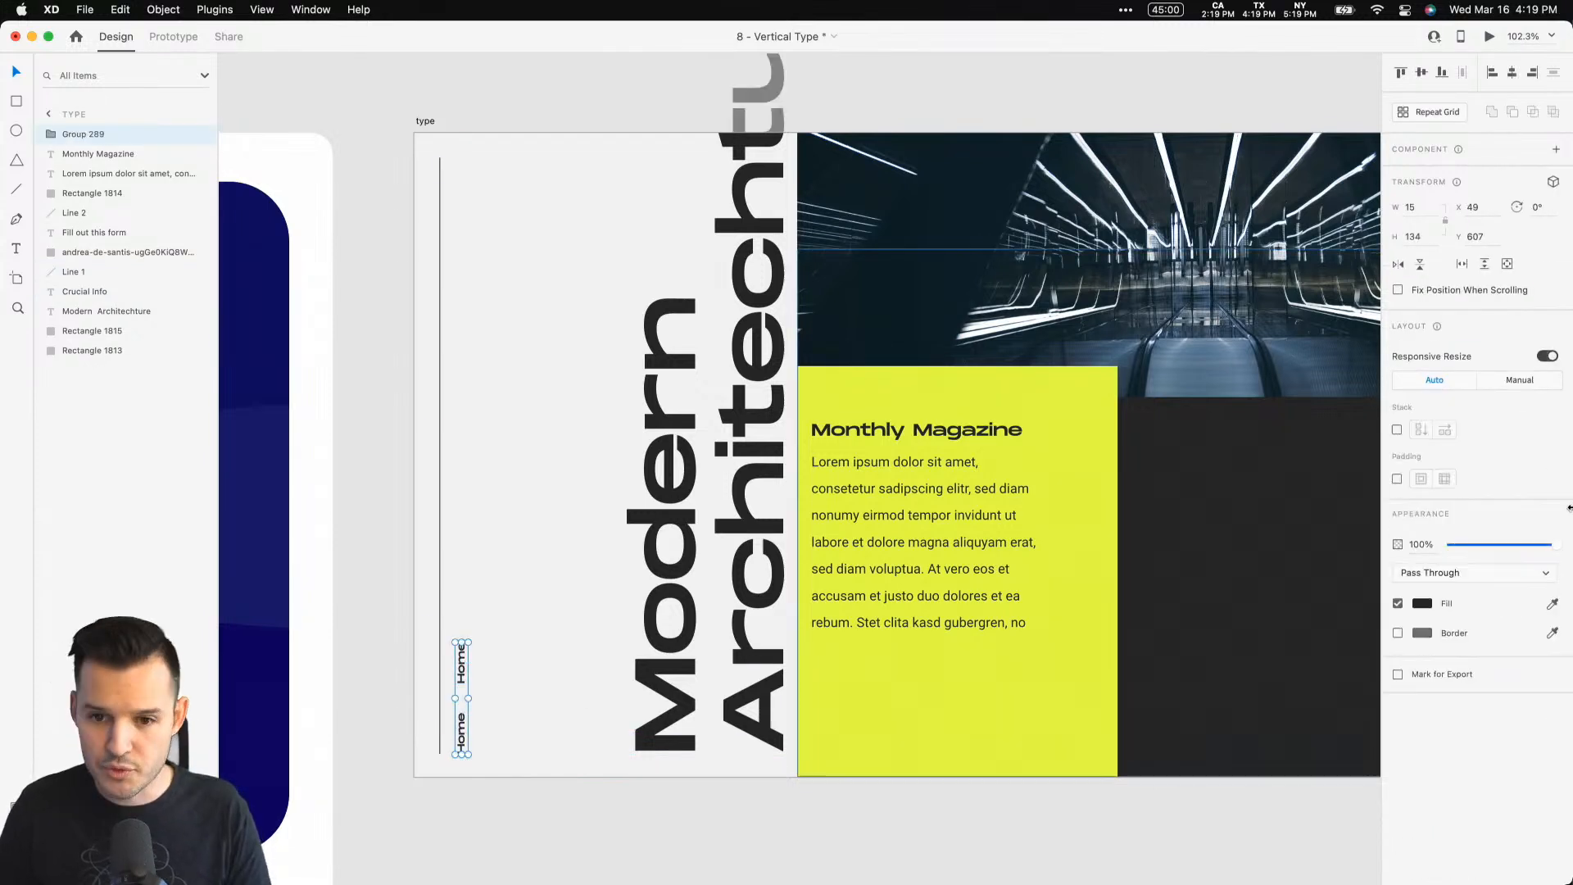
left_click(1397, 429)
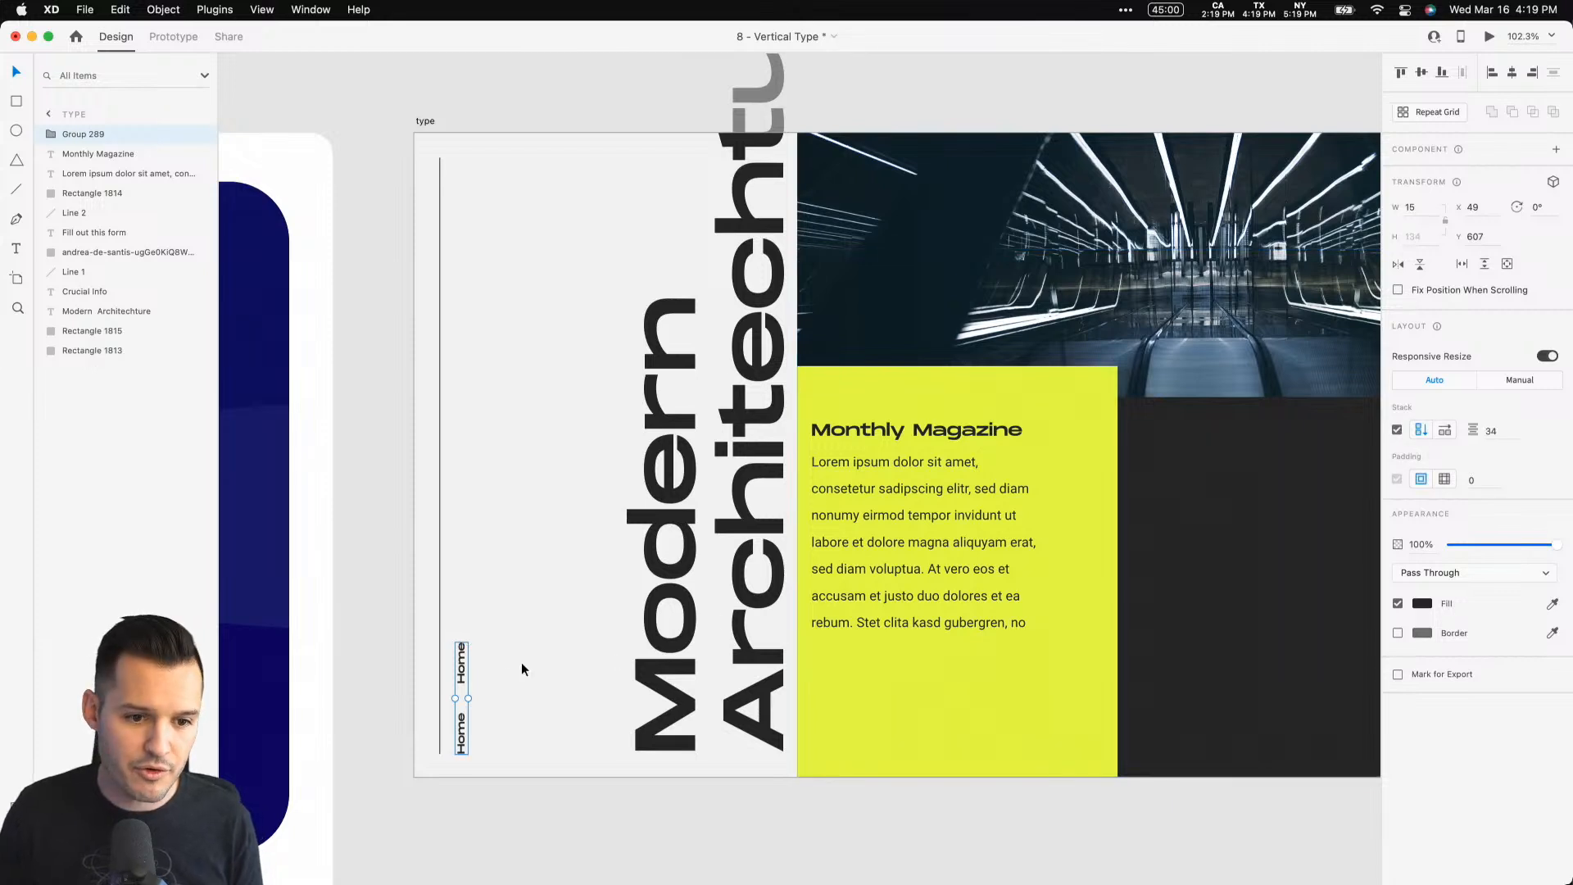
Step: Duplicate Home inside the stack to make five labels, and move the stack up to Y 355, ending level with the vertical line
left_click(521, 662)
double_click(463, 670)
key("super+d")
key("super+d")
key("super+d")
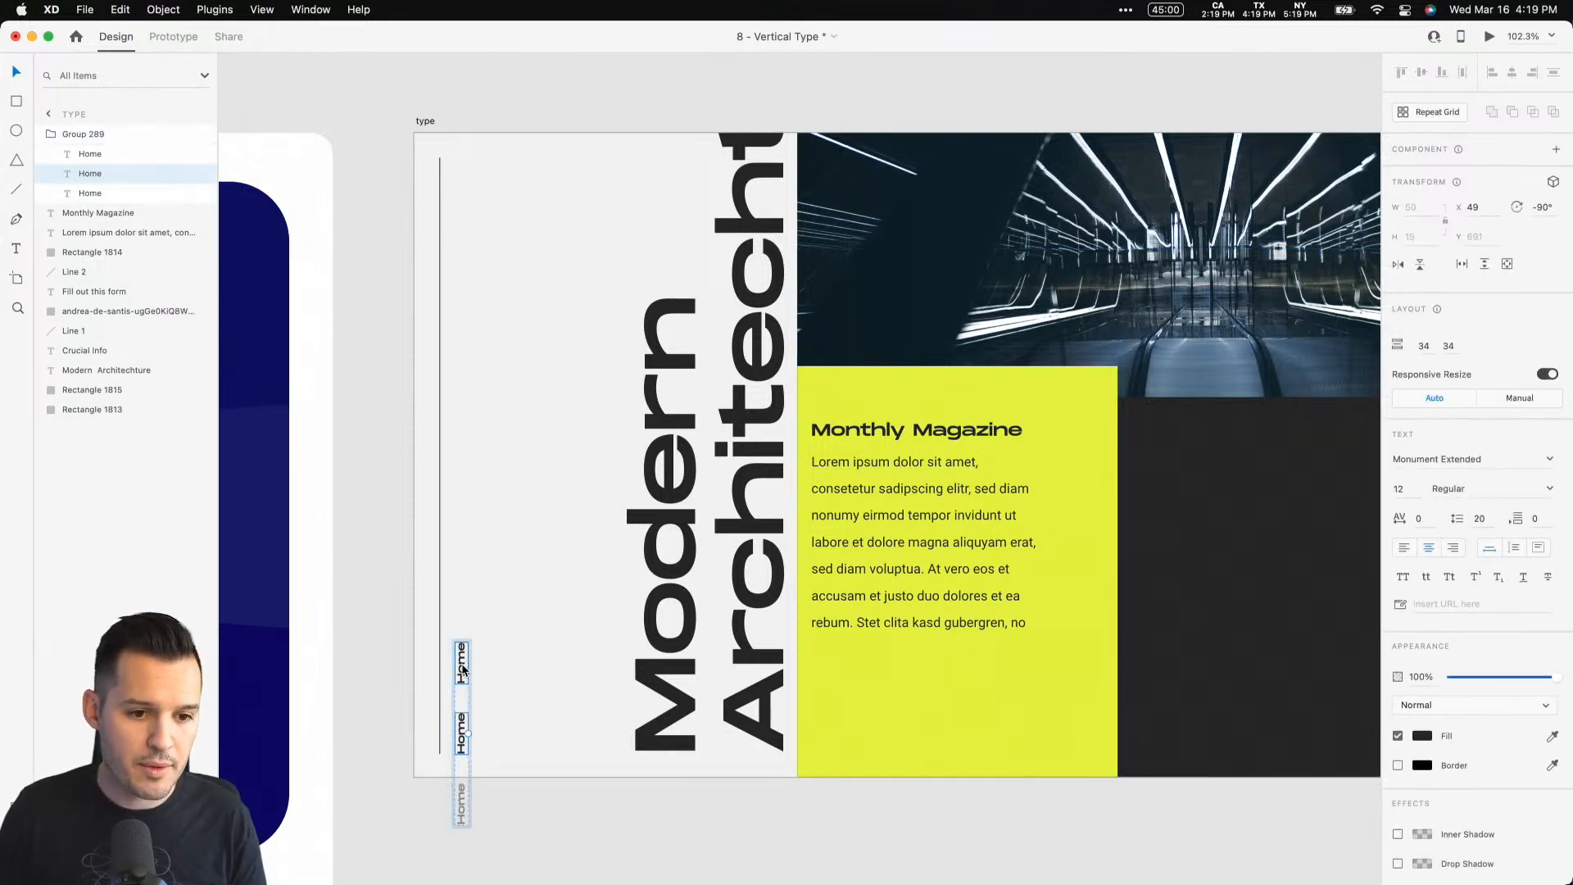
left_click_drag(463, 665, 472, 454)
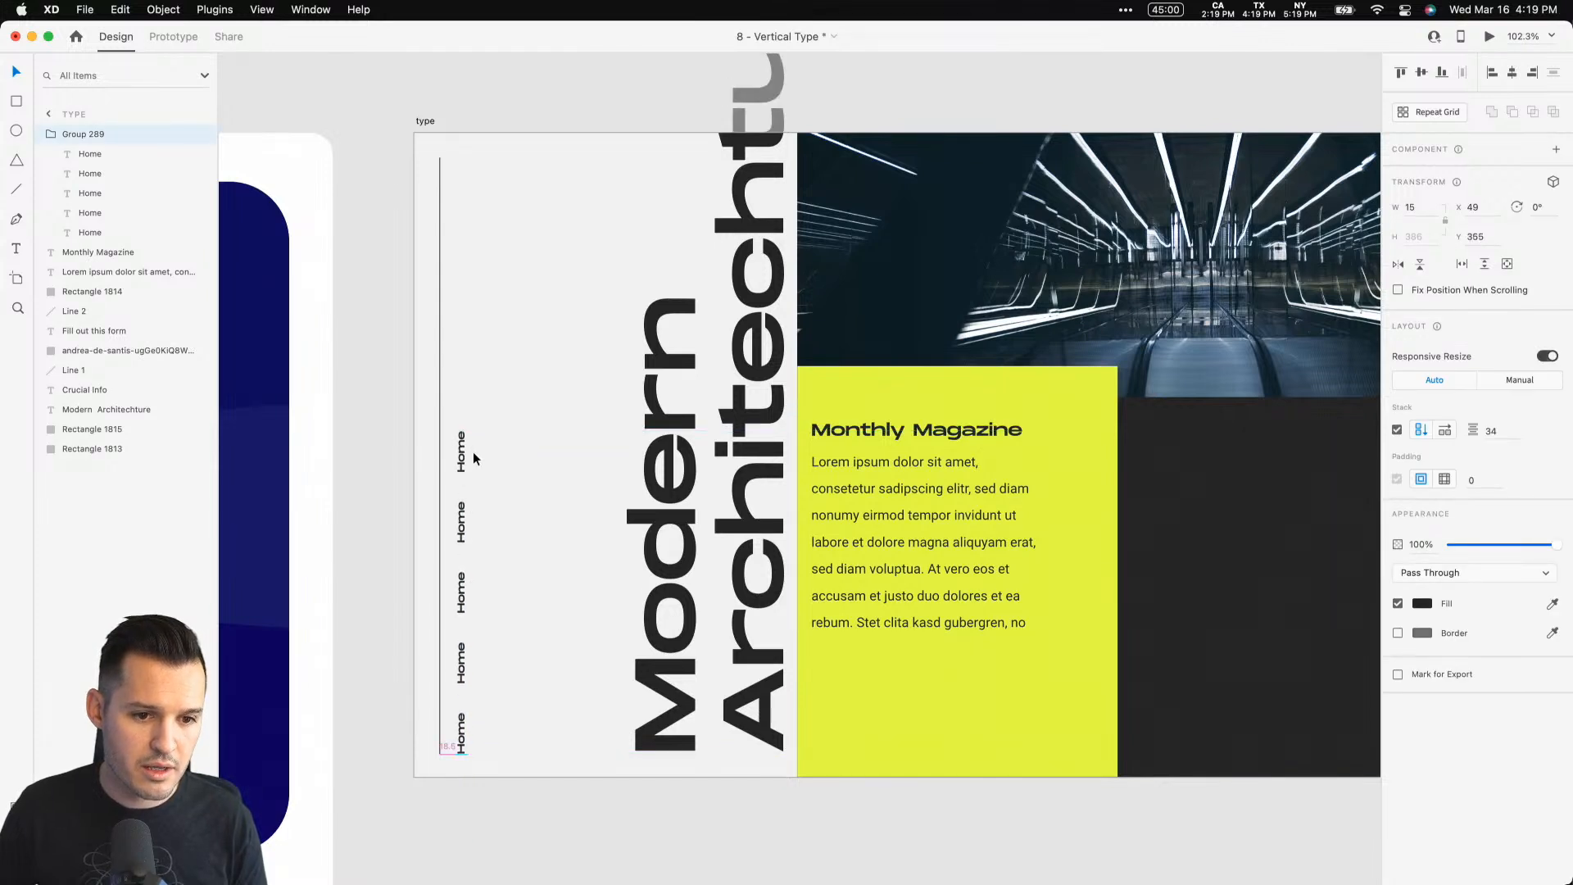
Step: Set the Home stack's spacing to 44 and raise the stack to Y 315 so it ends level with the vertical line
left_click(1493, 431)
key("shift+Up")
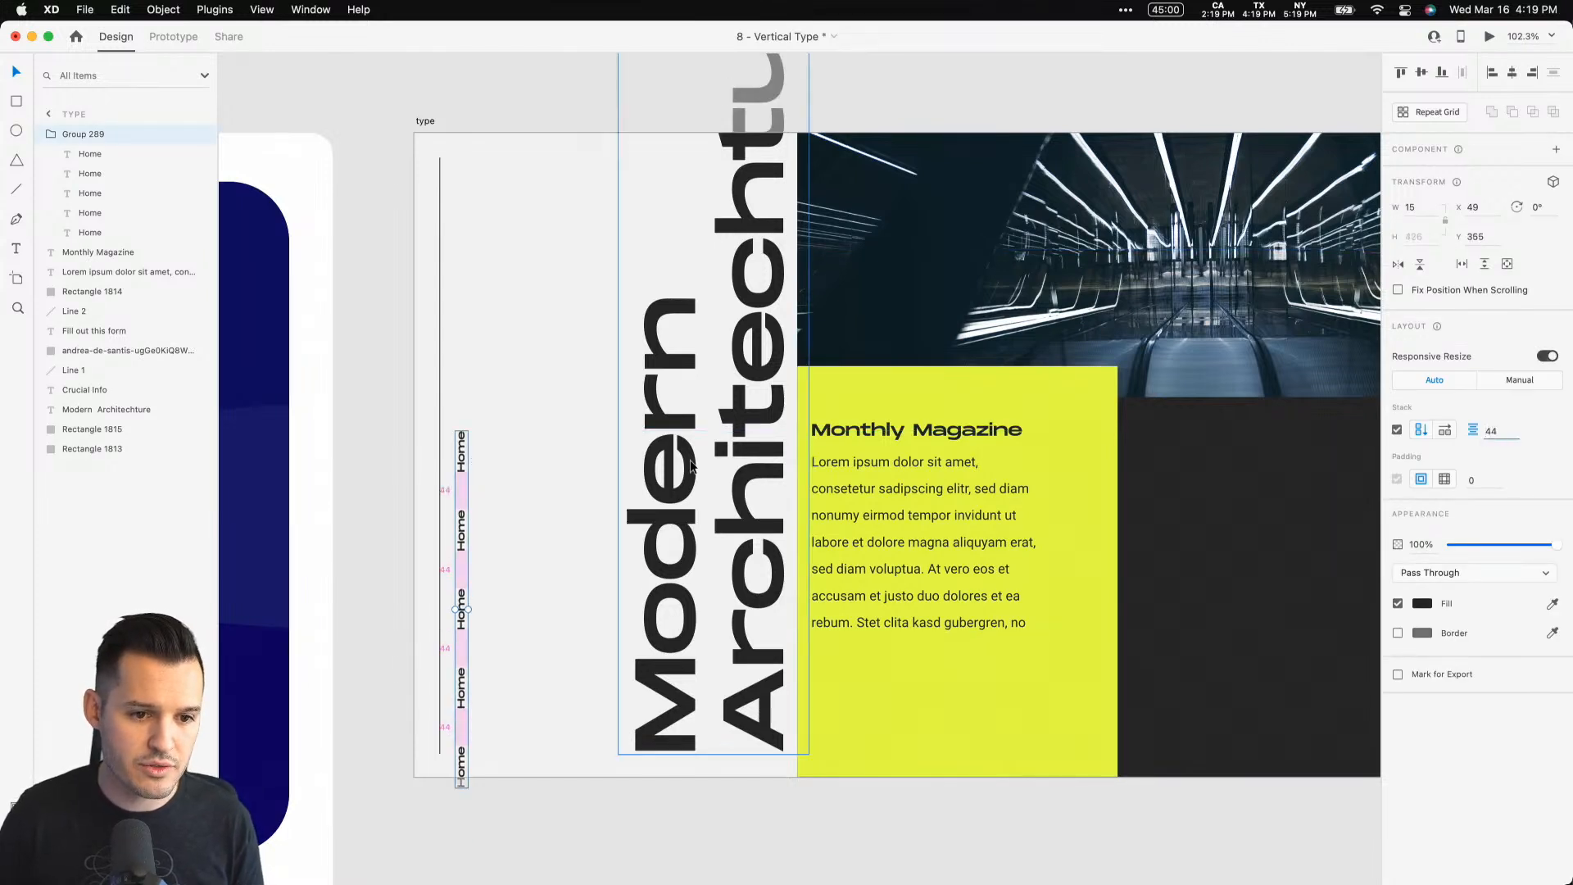
left_click_drag(461, 456, 461, 422)
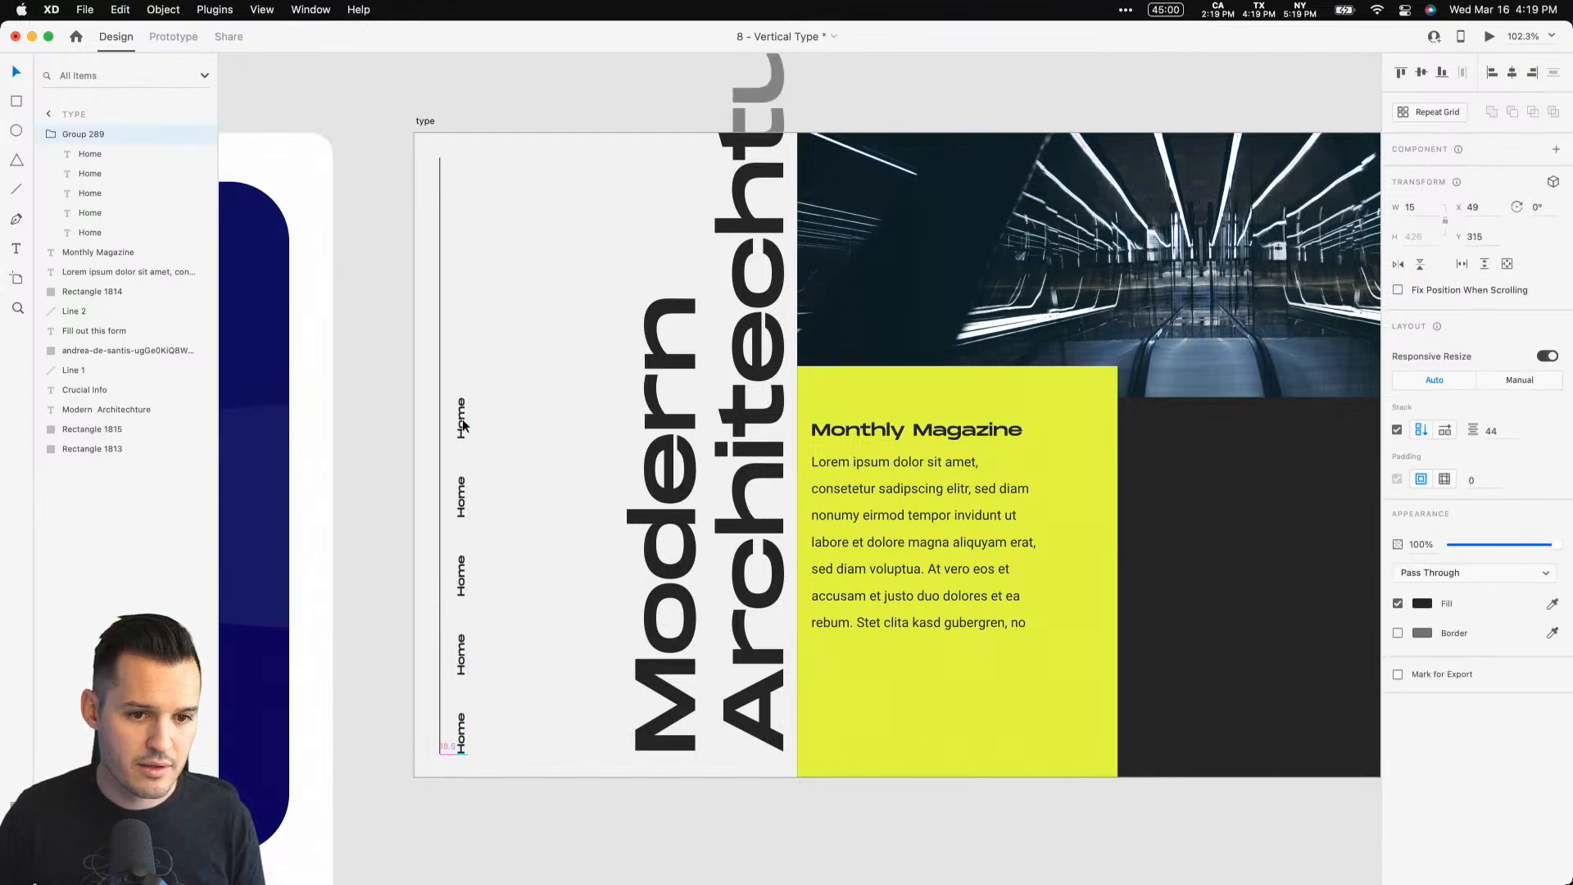
left_click(532, 319)
left_click_drag(543, 260, 366, 259)
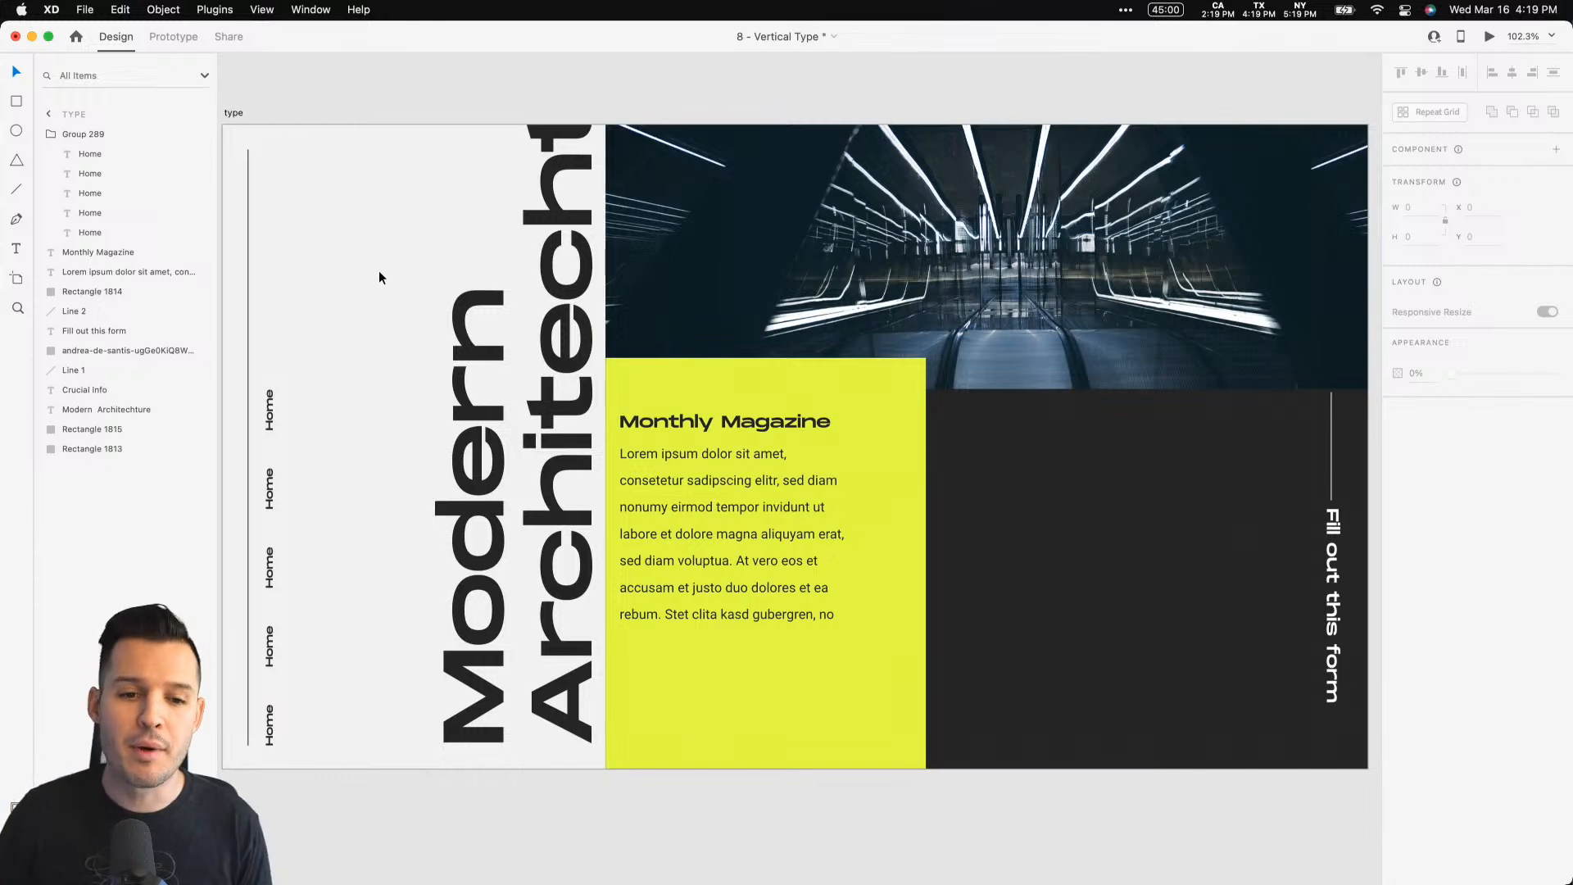
left_click(762, 532)
left_click(768, 436, "shift")
left_click(768, 424, "shift")
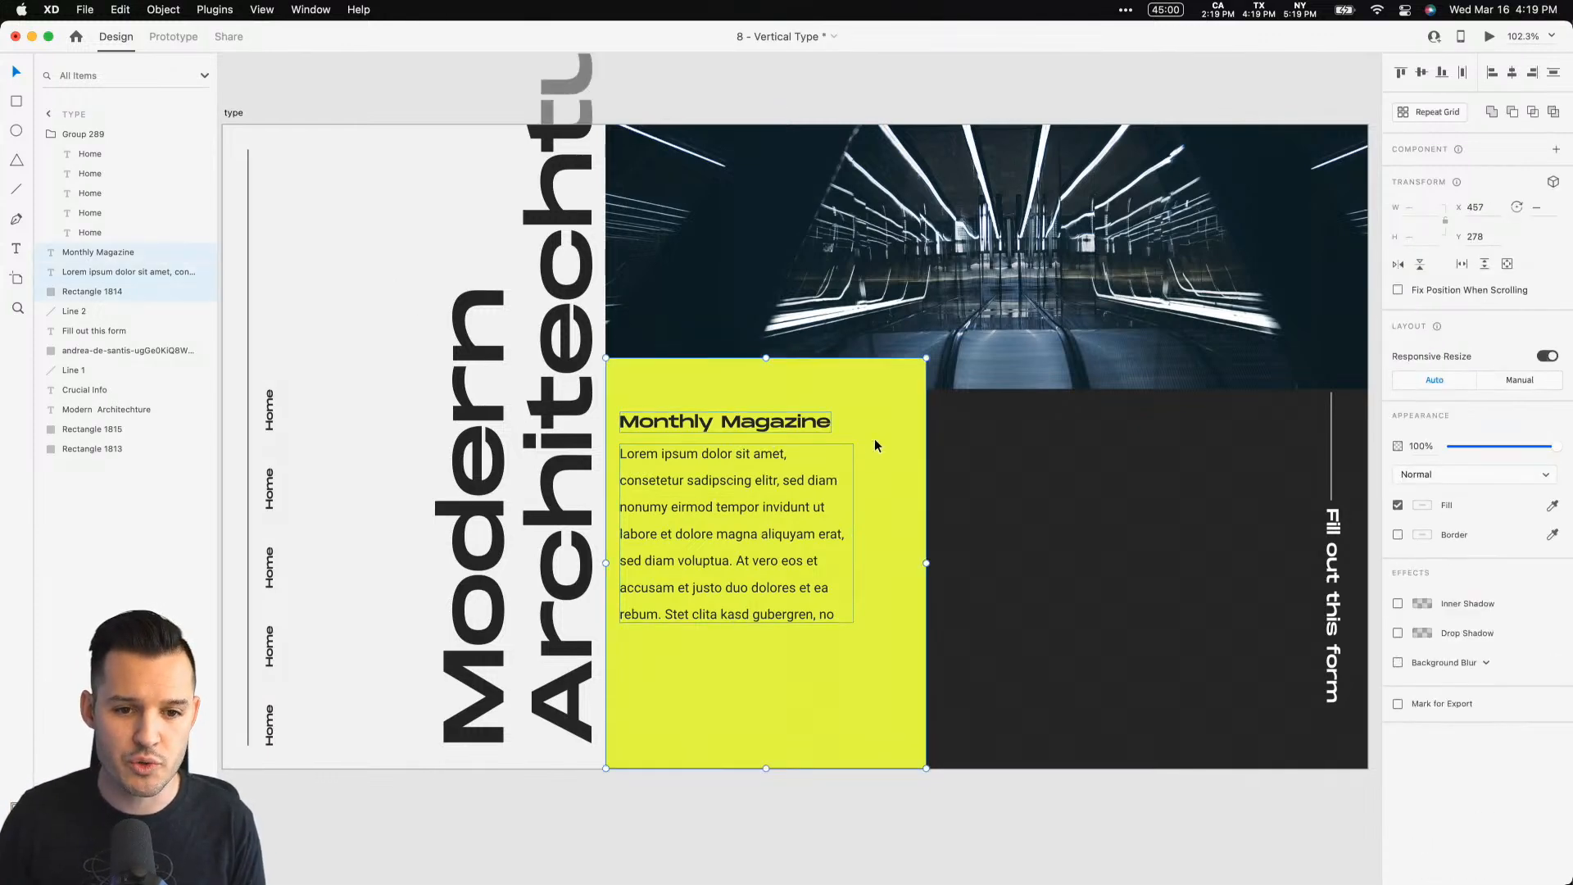
left_click(1095, 491)
left_click(750, 482)
left_click(734, 426, "shift")
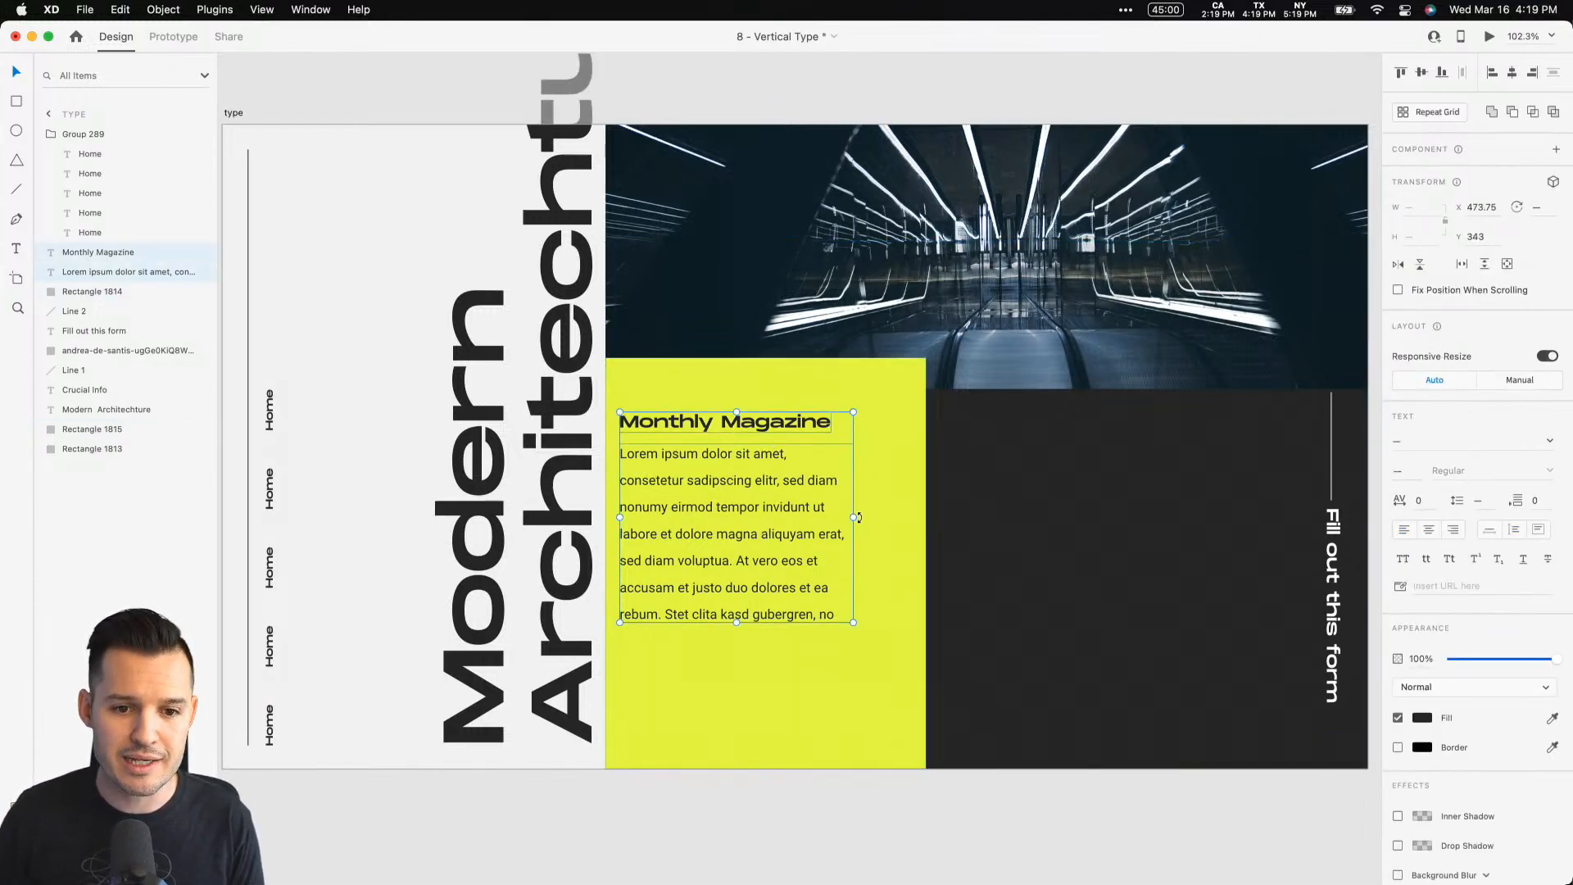
left_click_drag(861, 517, 729, 406)
key("super+z")
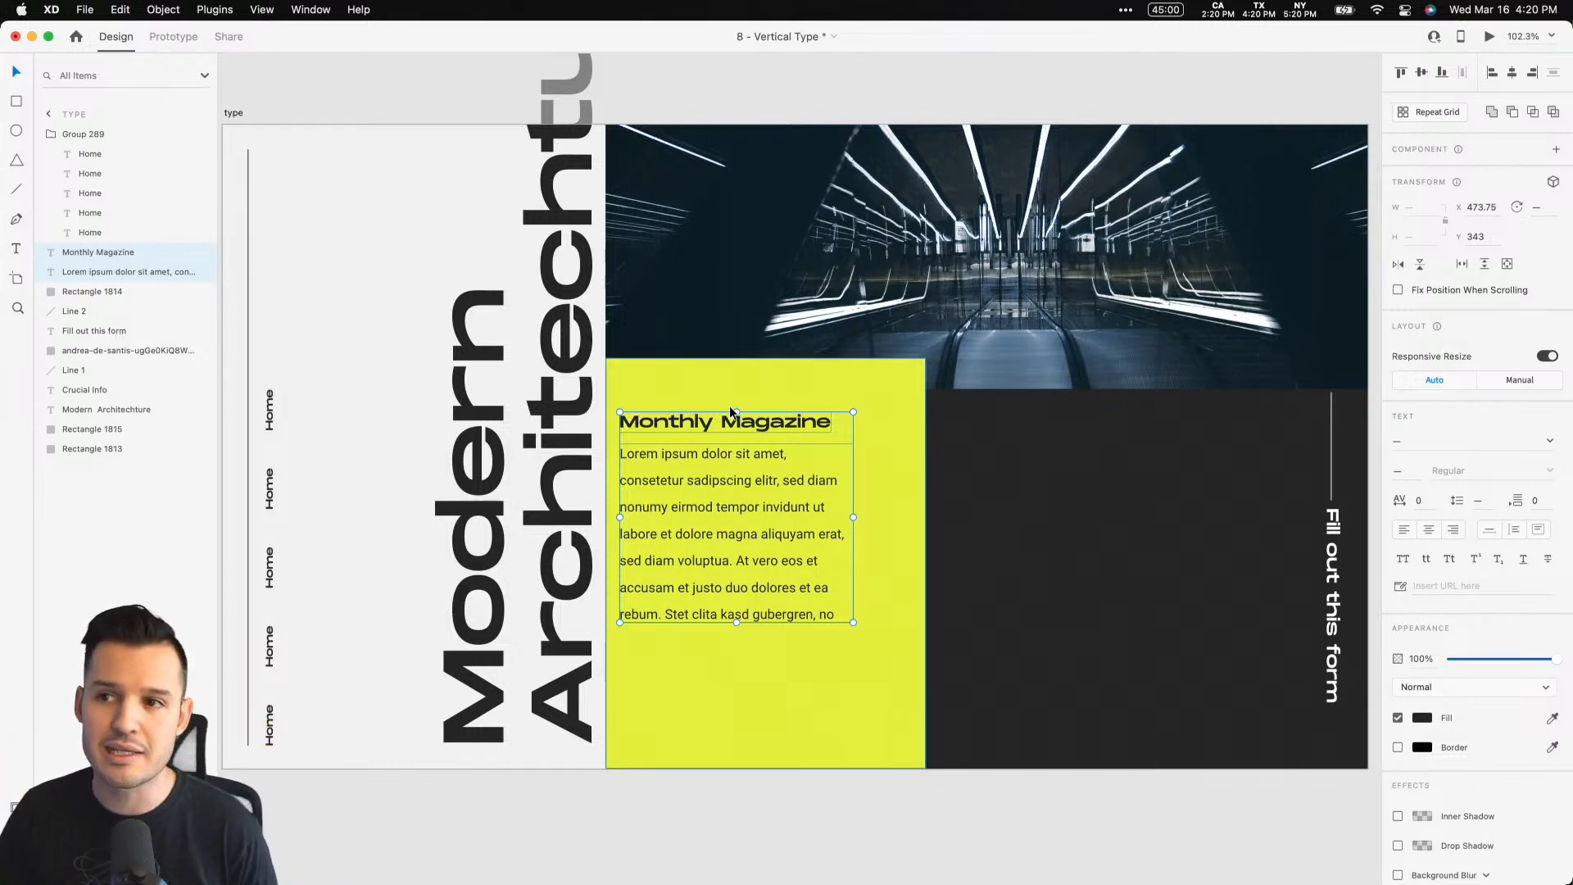
left_click(269, 412)
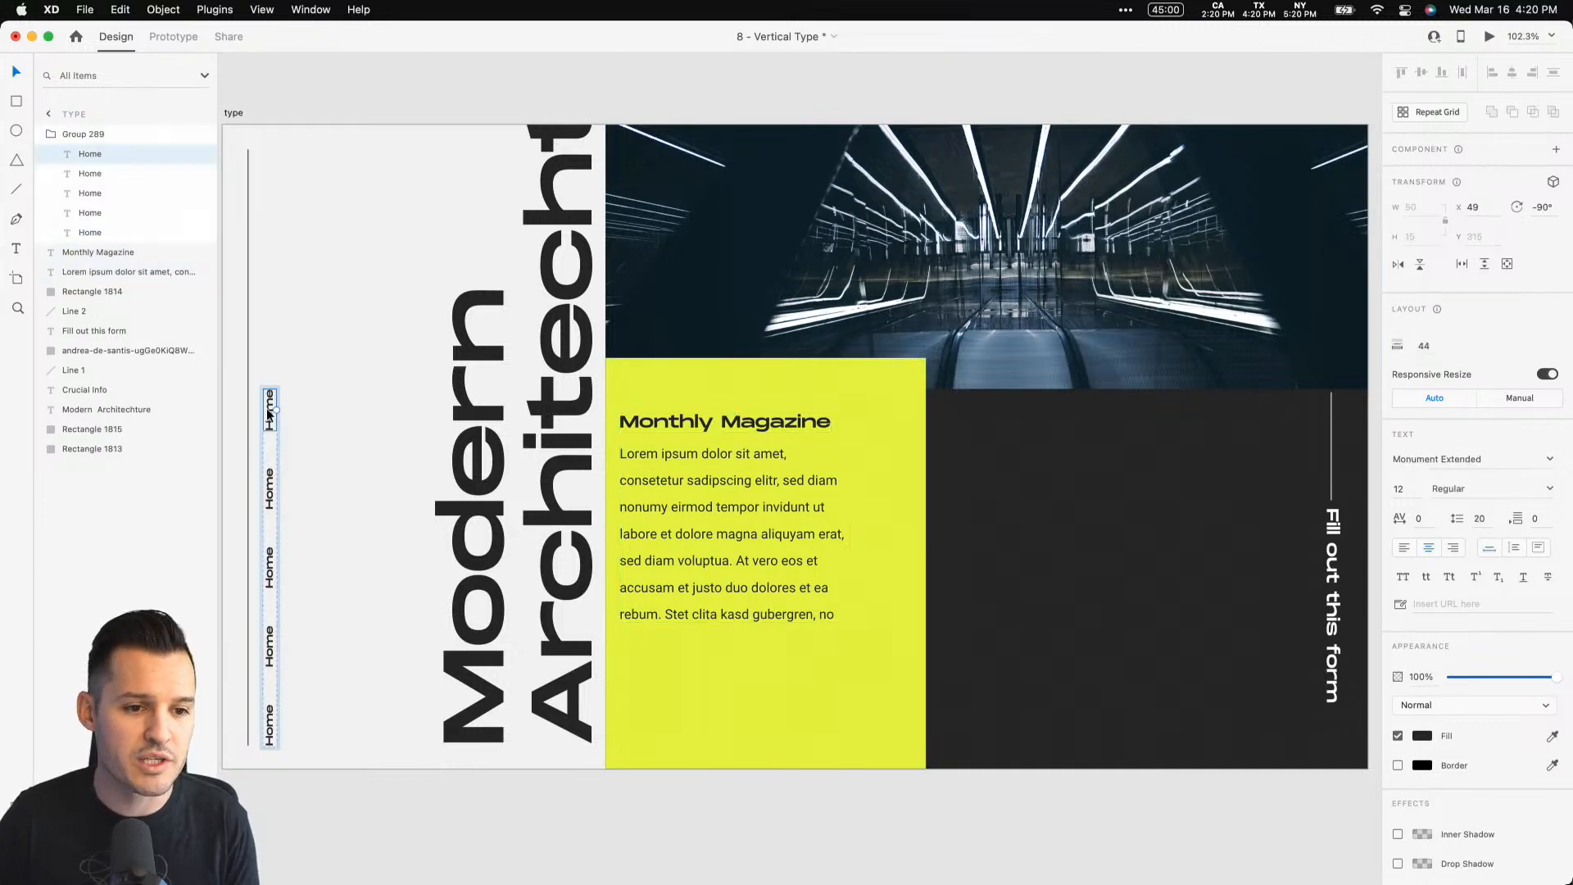
left_click(1035, 540)
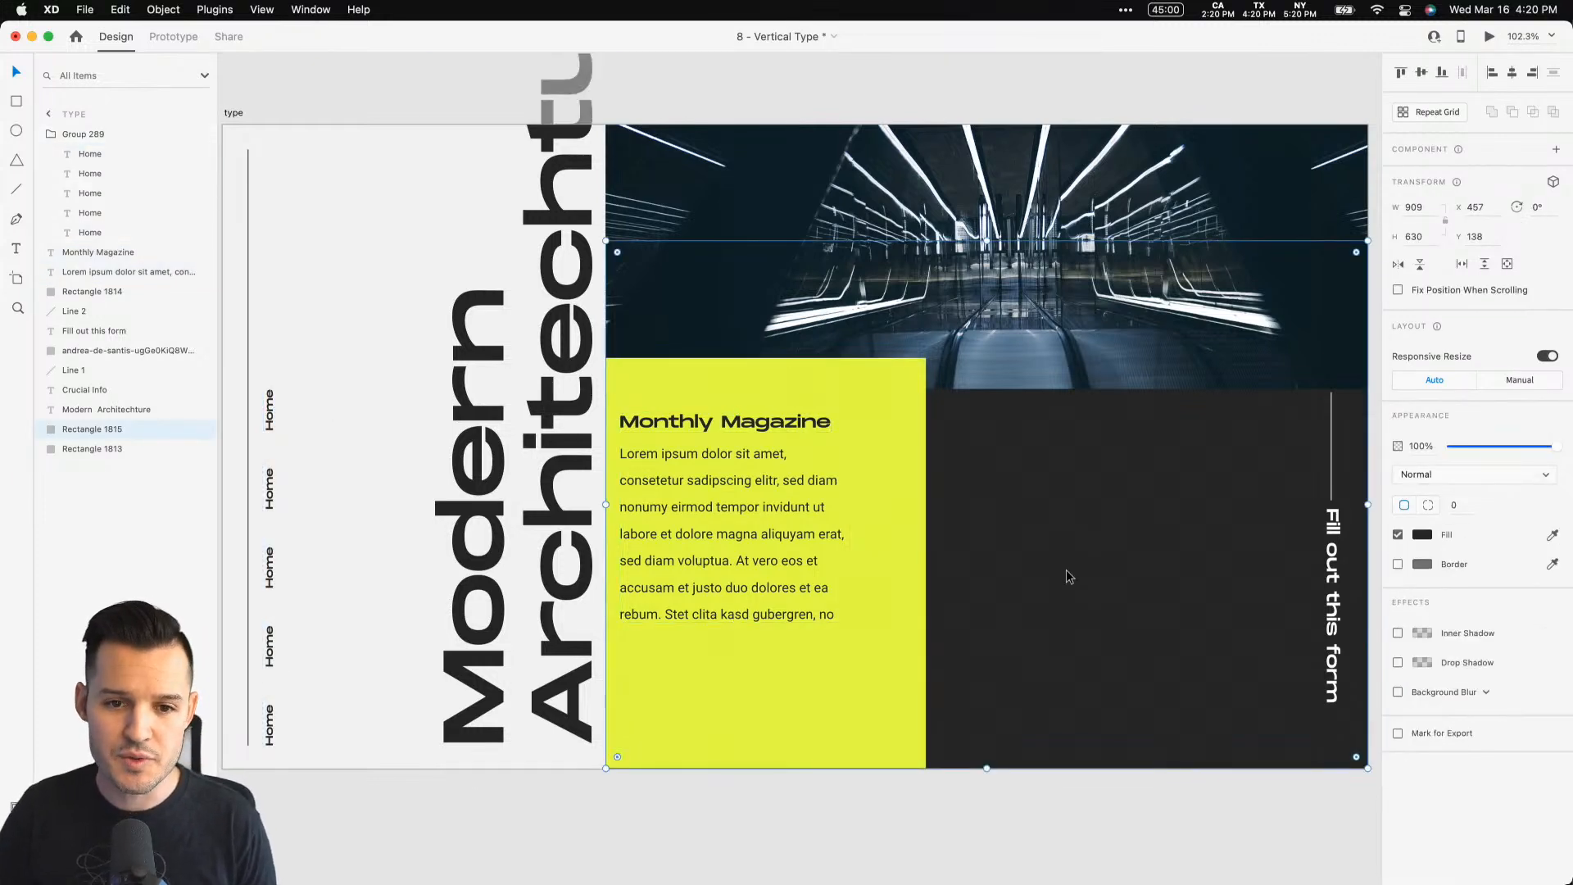
scroll(1036, 577, "right", 2)
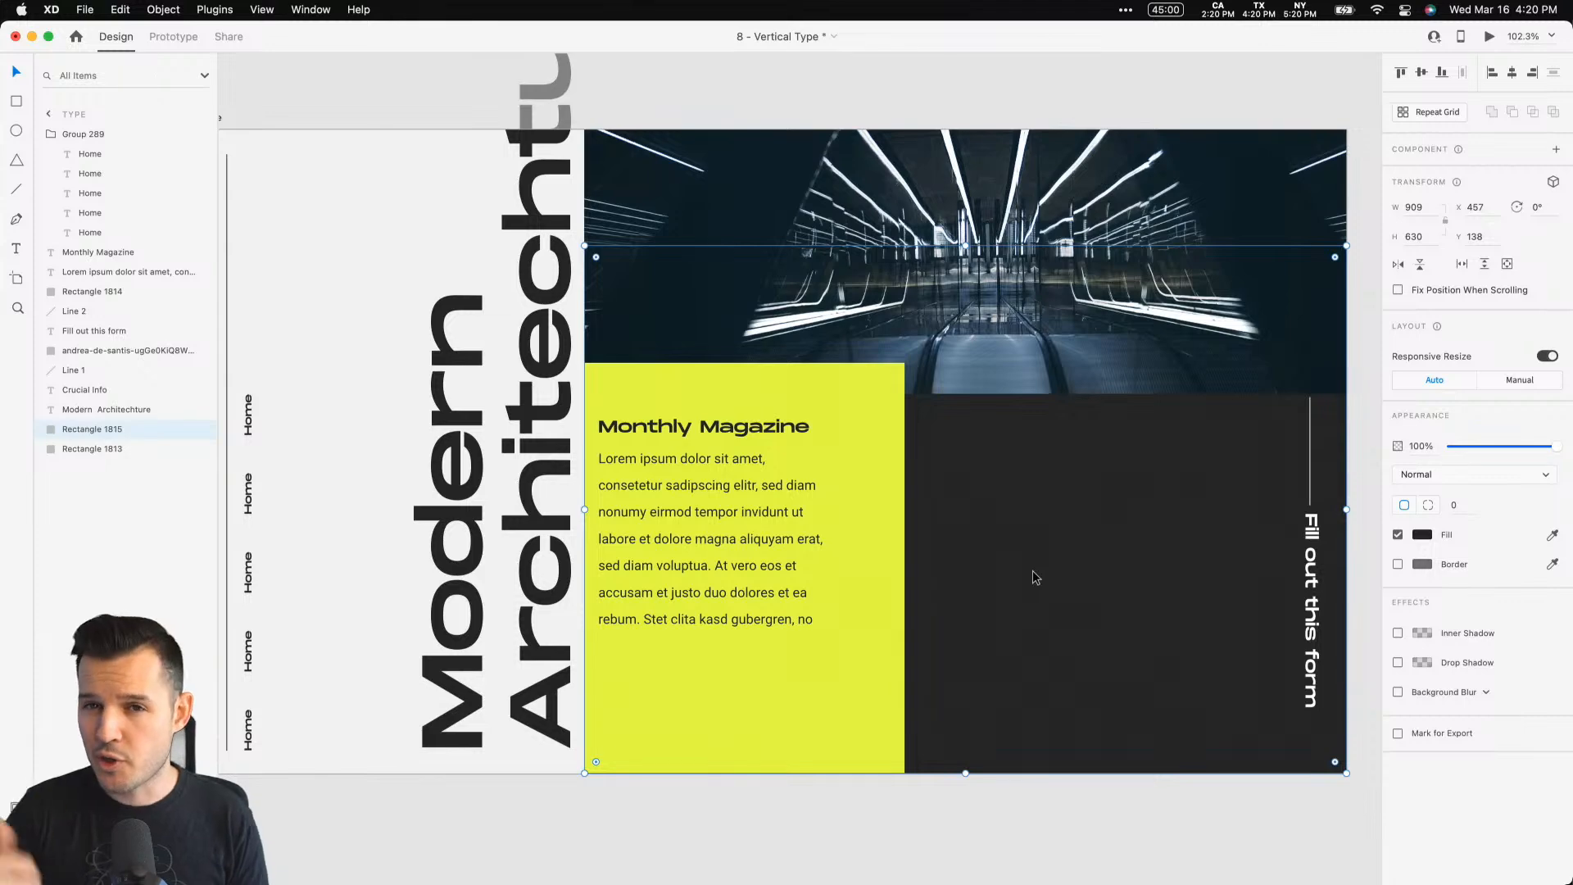
Step: Switch to the browser's Discord challenge channel and open the Vintage Menu submission's Behance link in a new tab
key("super+Tab")
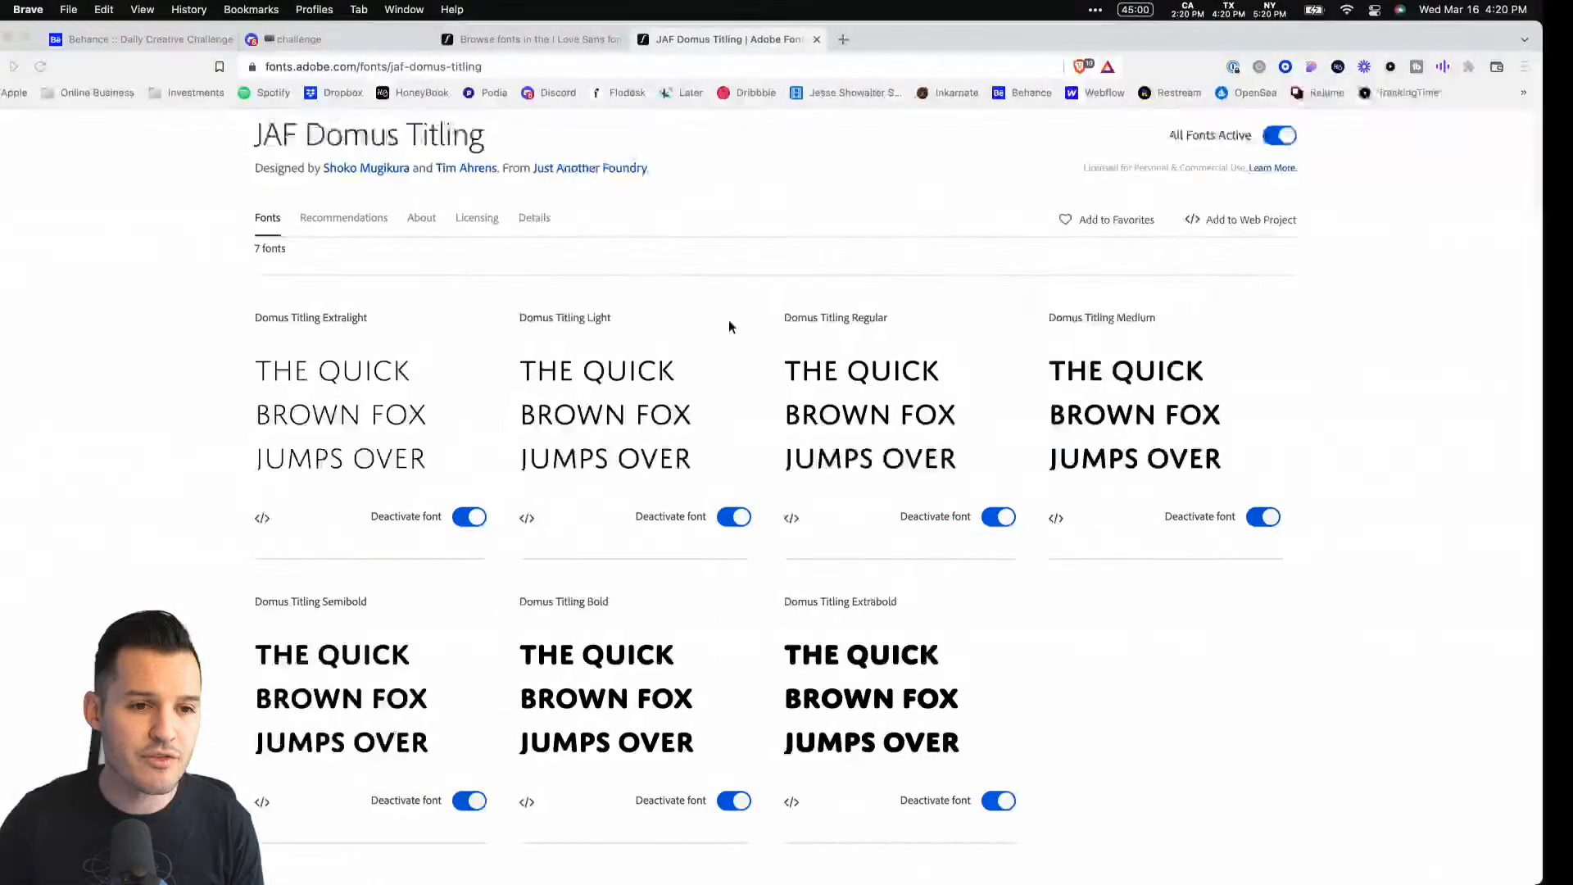
left_click(319, 38)
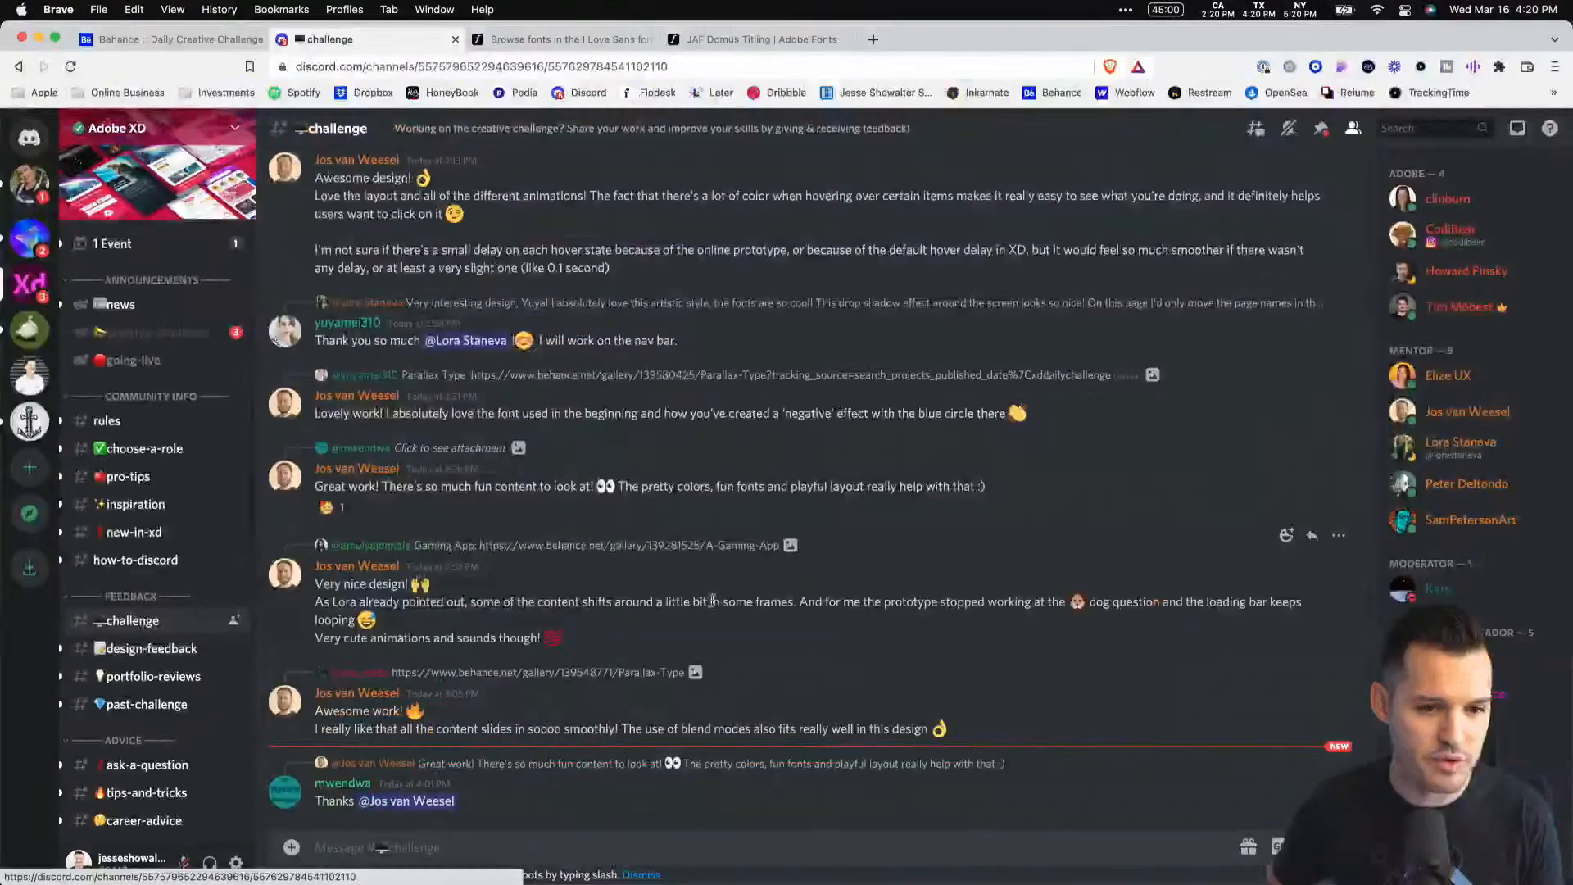
scroll(713, 602, "up", 5)
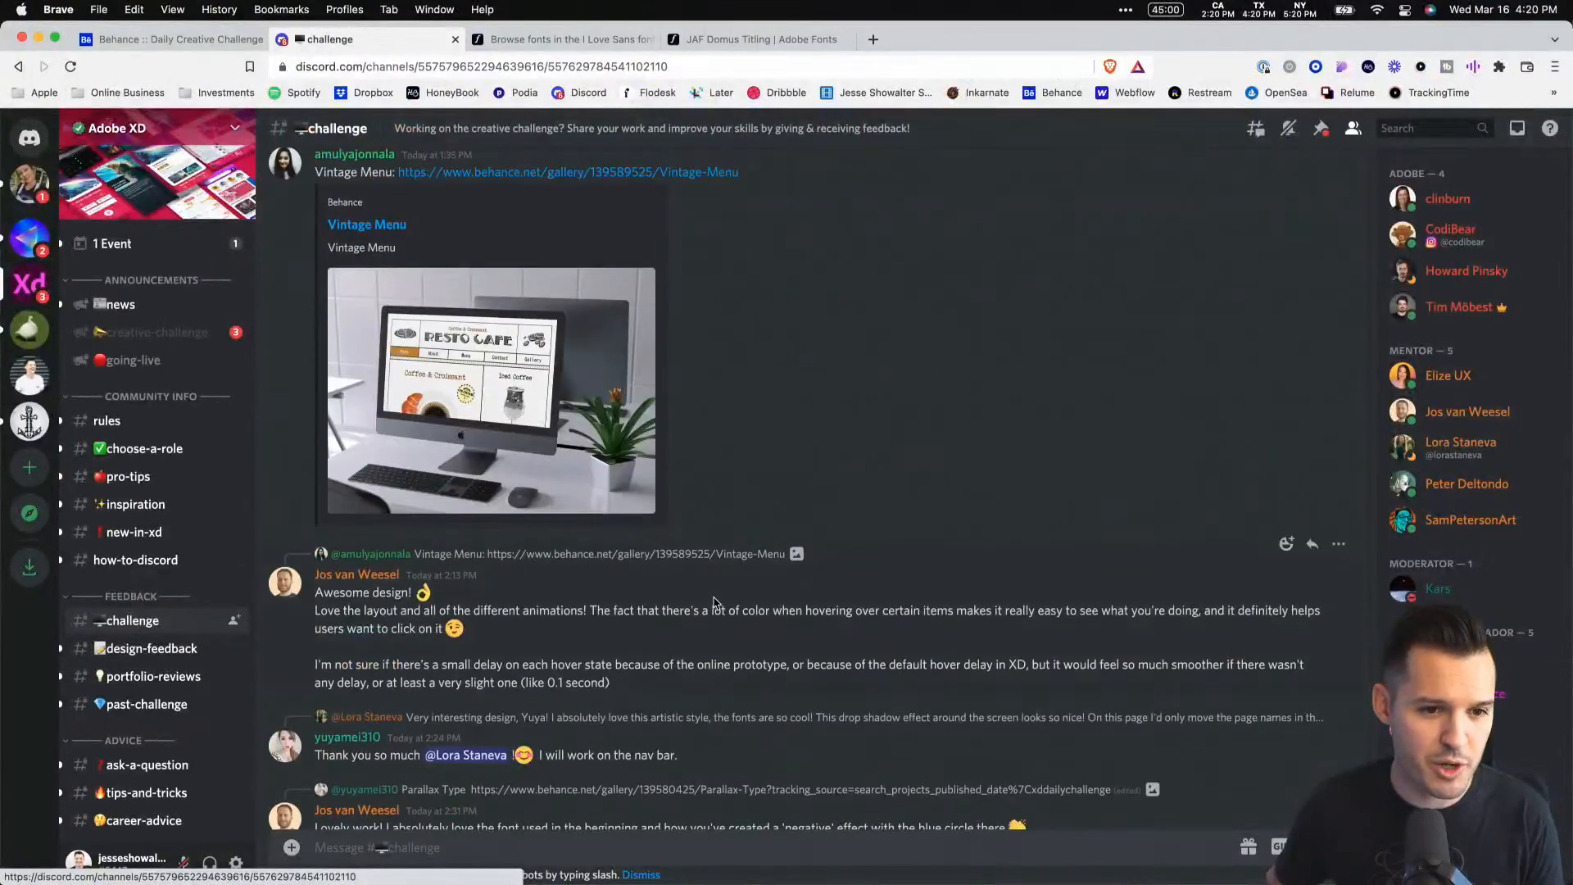
scroll(713, 602, "up", 2)
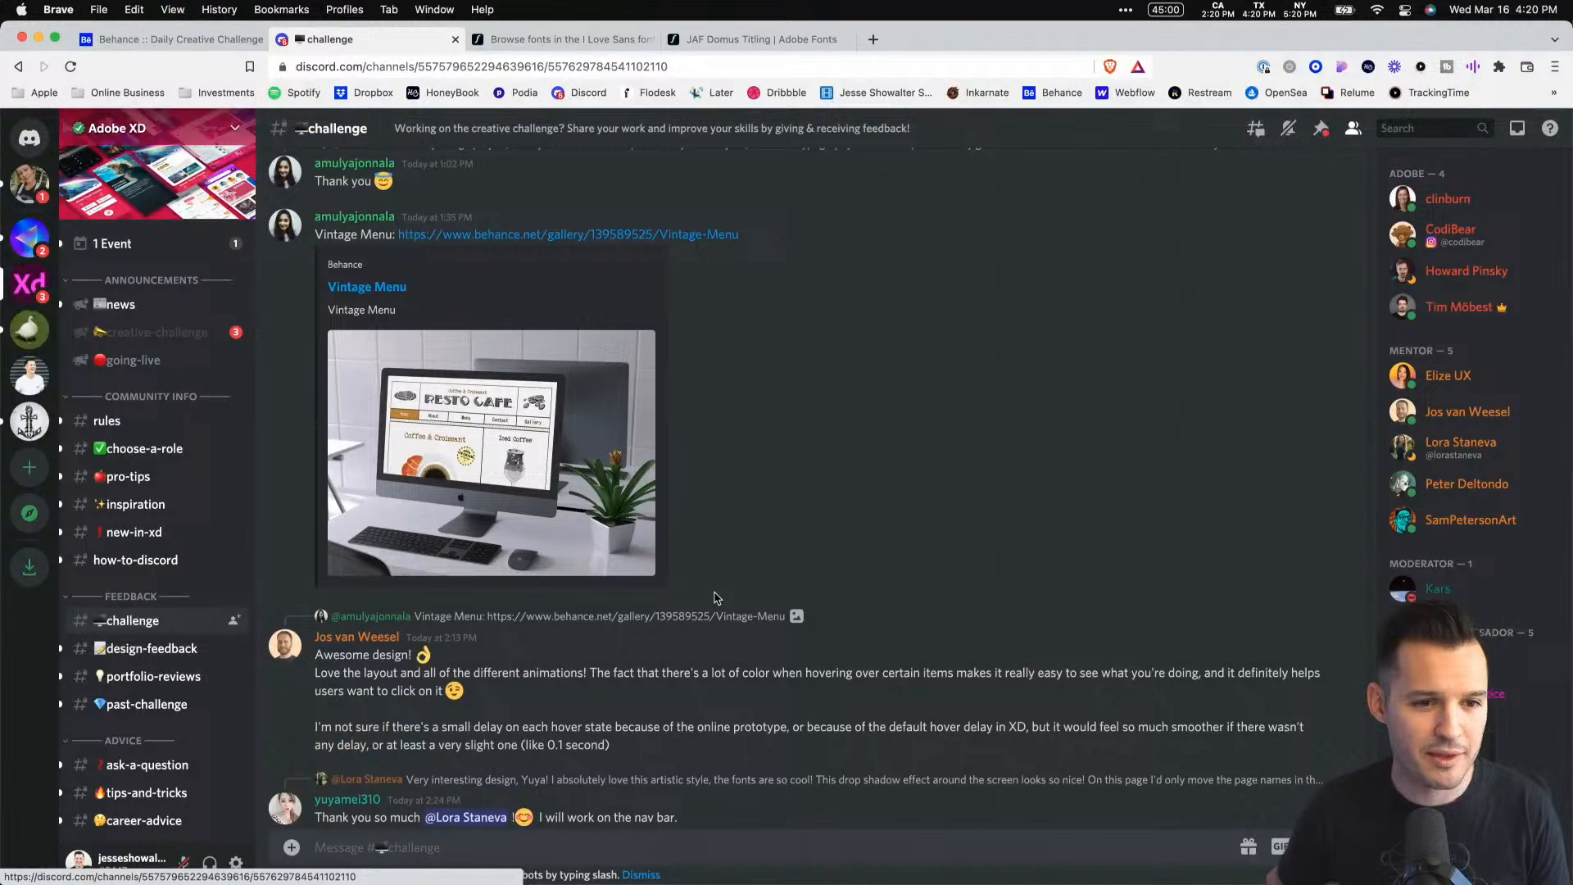
left_click(552, 239)
Step: Find the Parallax Type submission with the Explore Your Dream cover in the challenge channel and open its Behance link
scroll(854, 387, "up", 6)
scroll(855, 387, "up", 7)
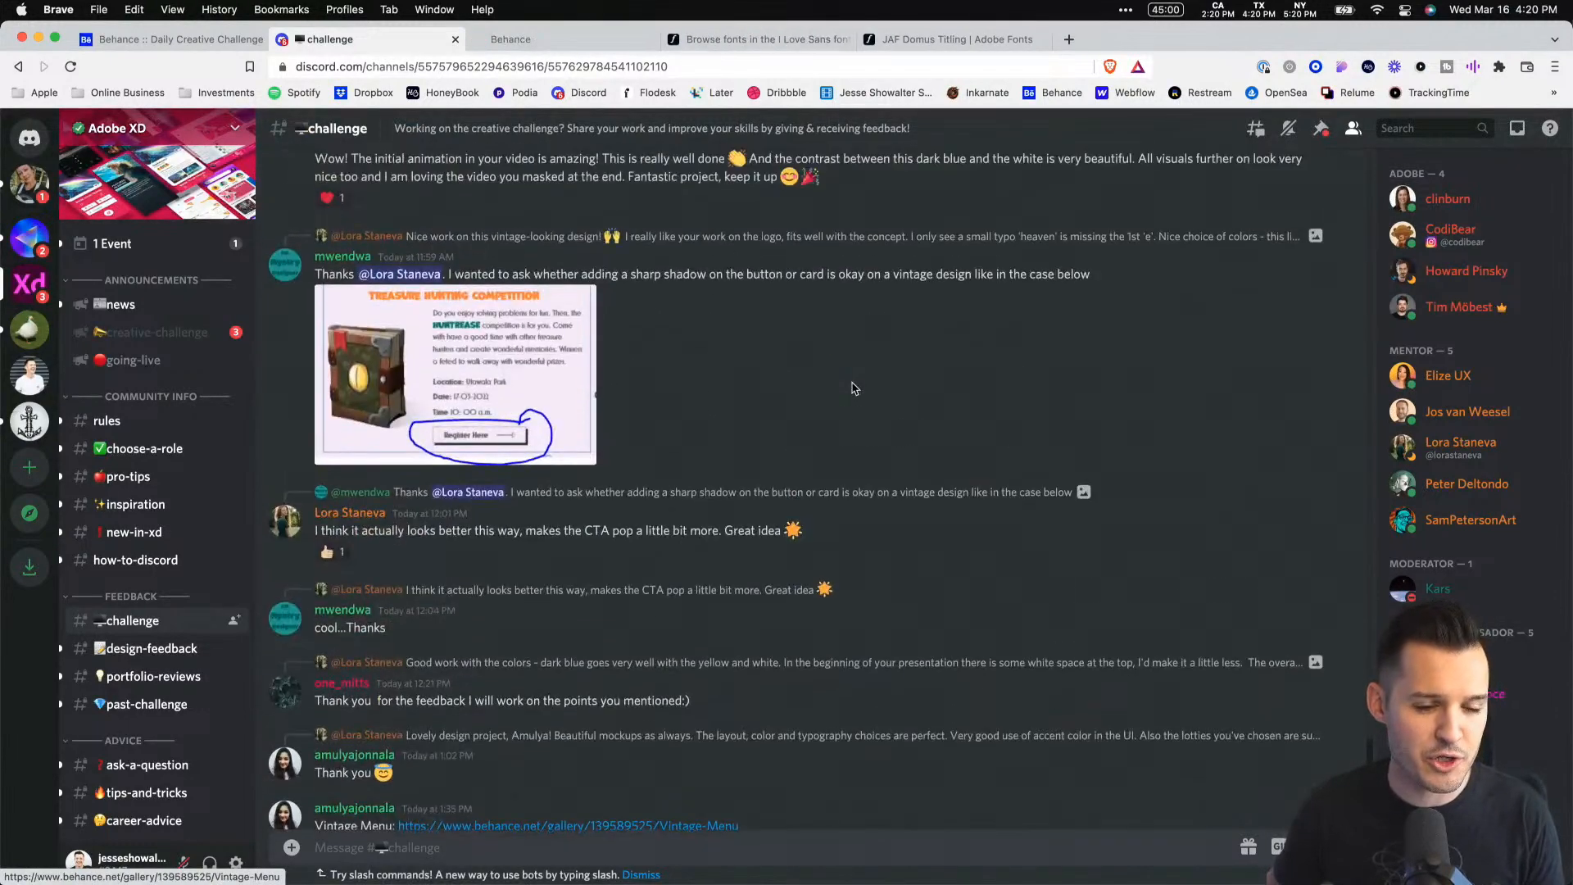
scroll(855, 388, "up", 12)
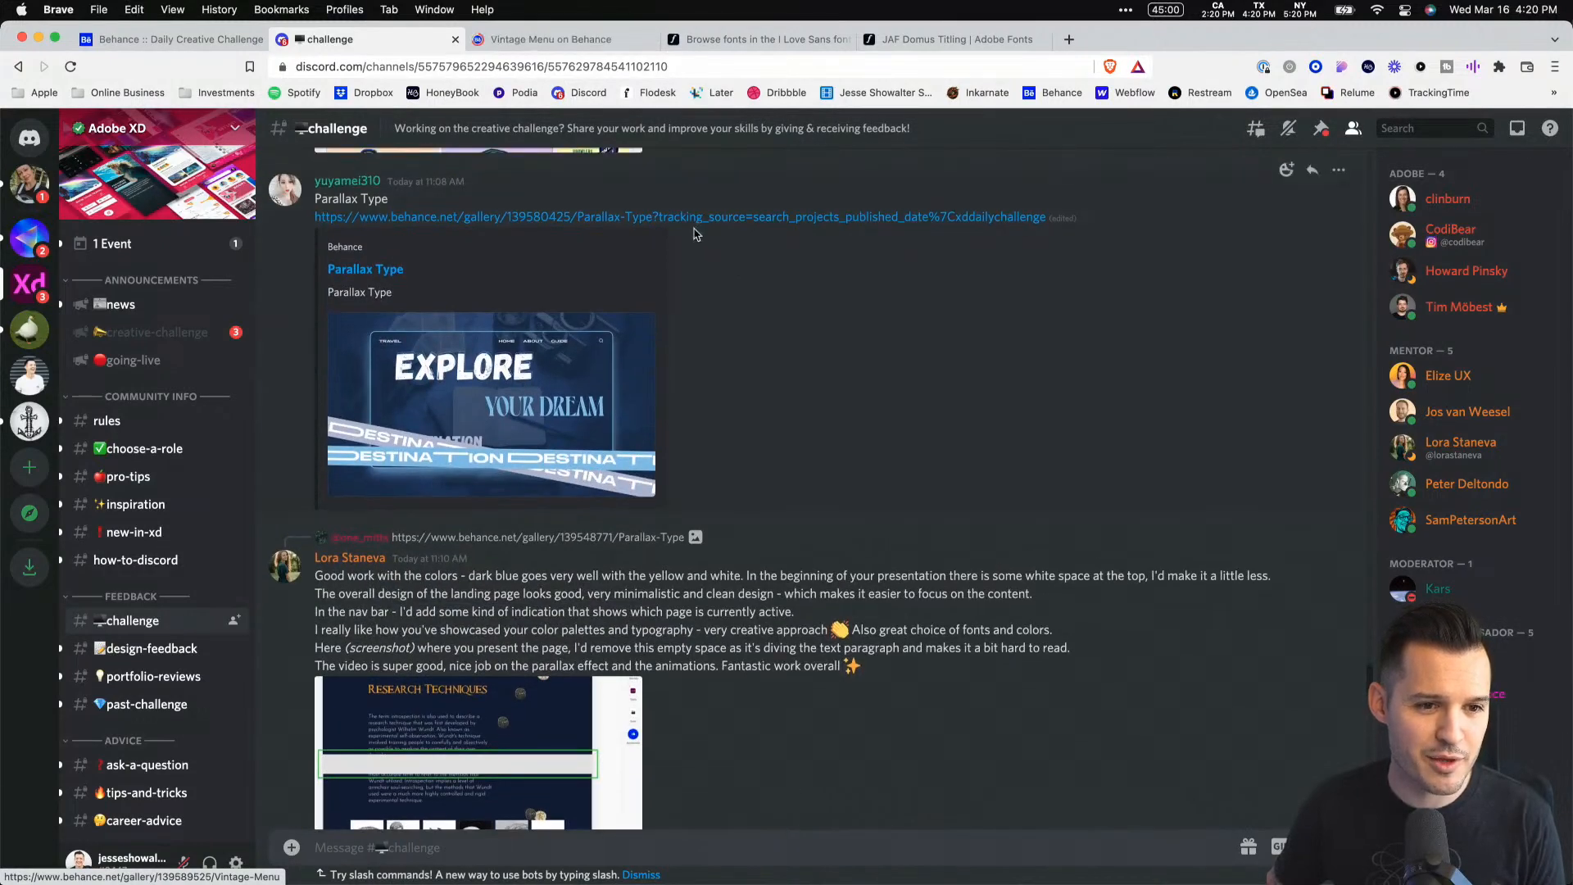
left_click(692, 218)
Step: Open the A Gaming App submission and the Daily Creative Challenge page from their links in the challenge channel
scroll(795, 376, "up", 6)
scroll(793, 381, "up", 4)
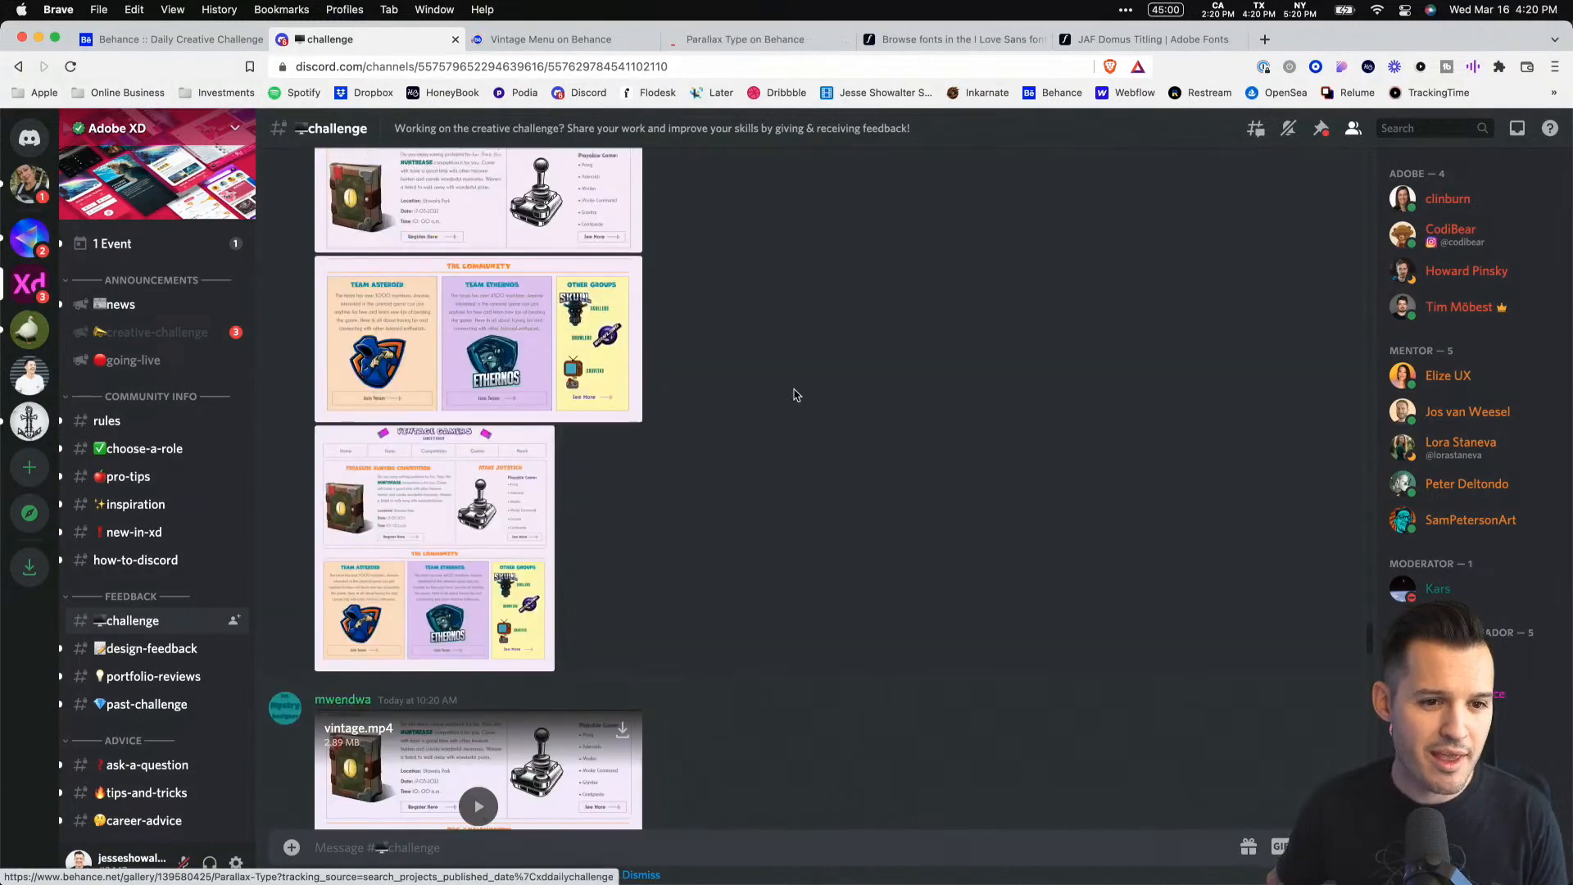
scroll(795, 394, "up", 6)
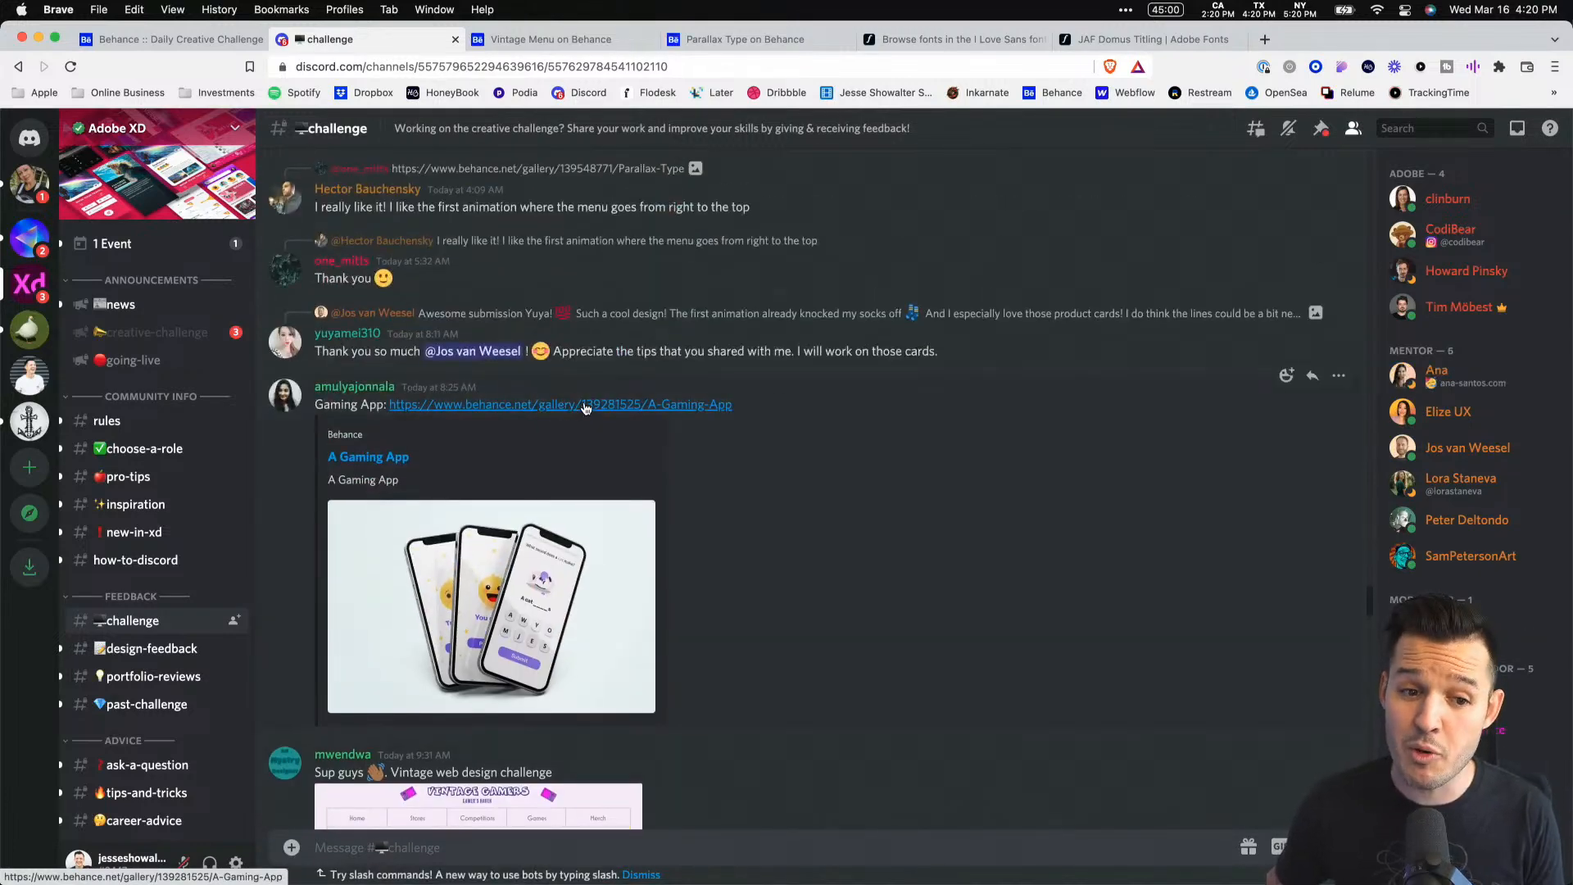
left_click(565, 405)
scroll(947, 540, "up", 8)
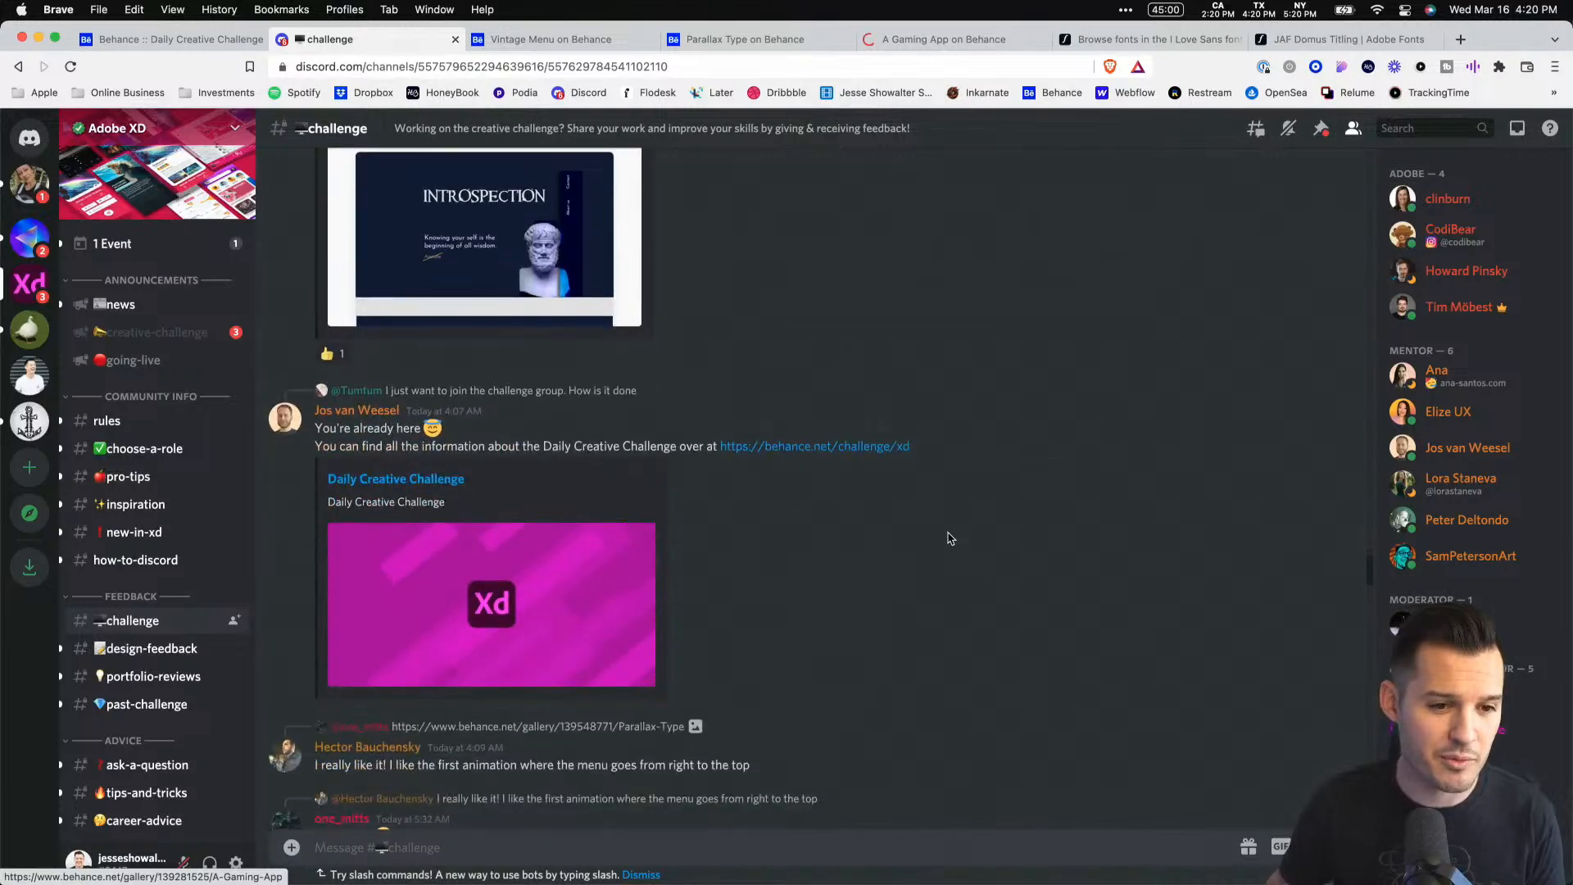
left_click(825, 448)
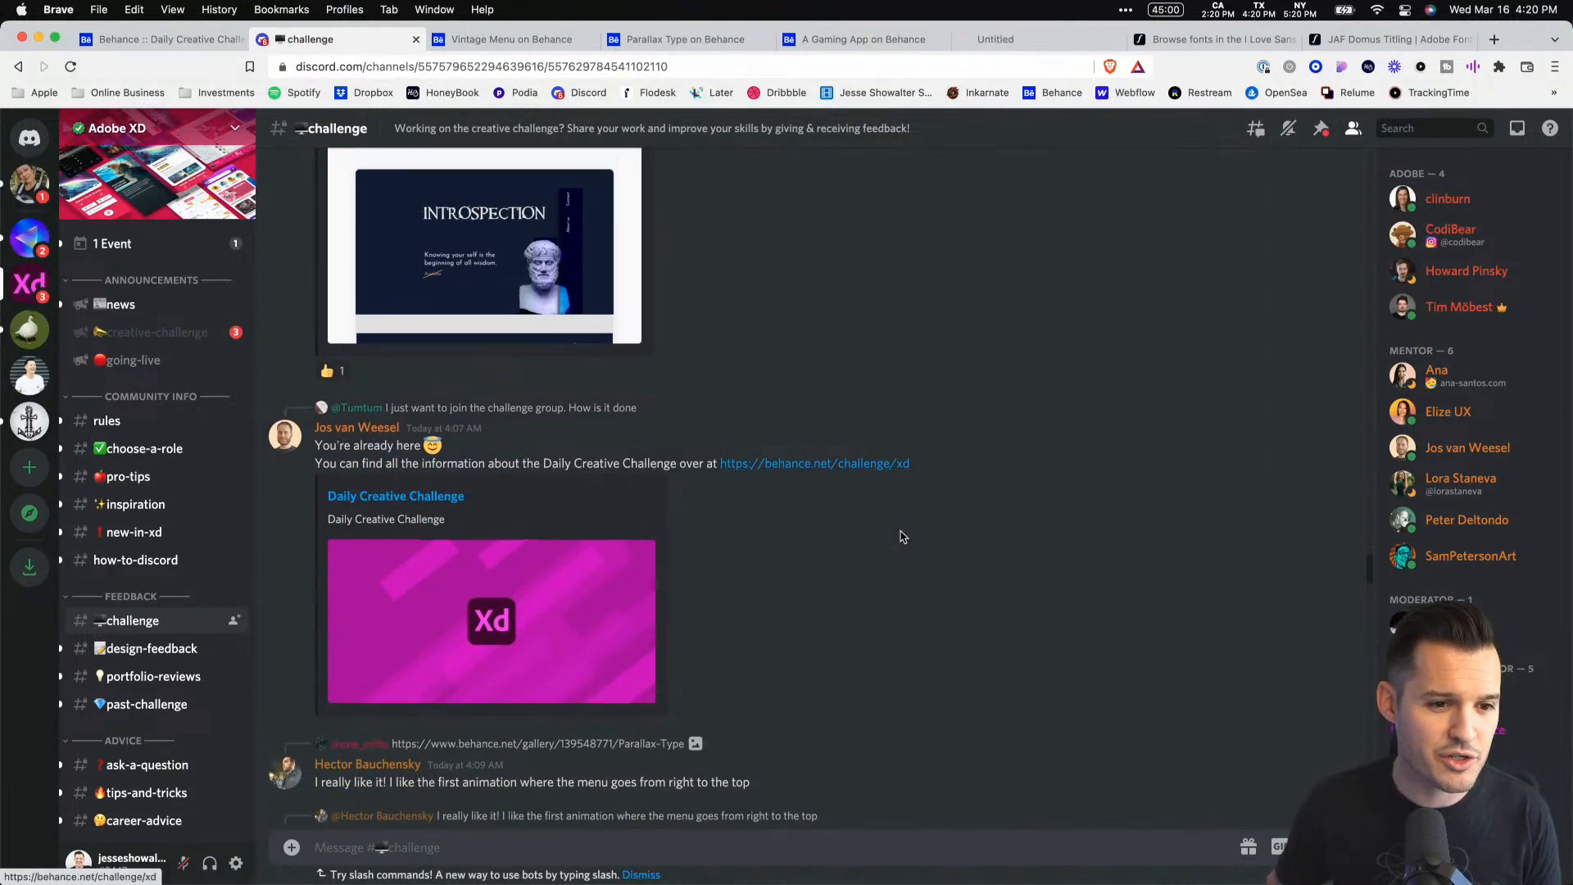
Step: Look through older submissions and feedback in the challenge channel, and view the profile of the mentor who reviewed the gaming app
scroll(902, 534, "up", 3)
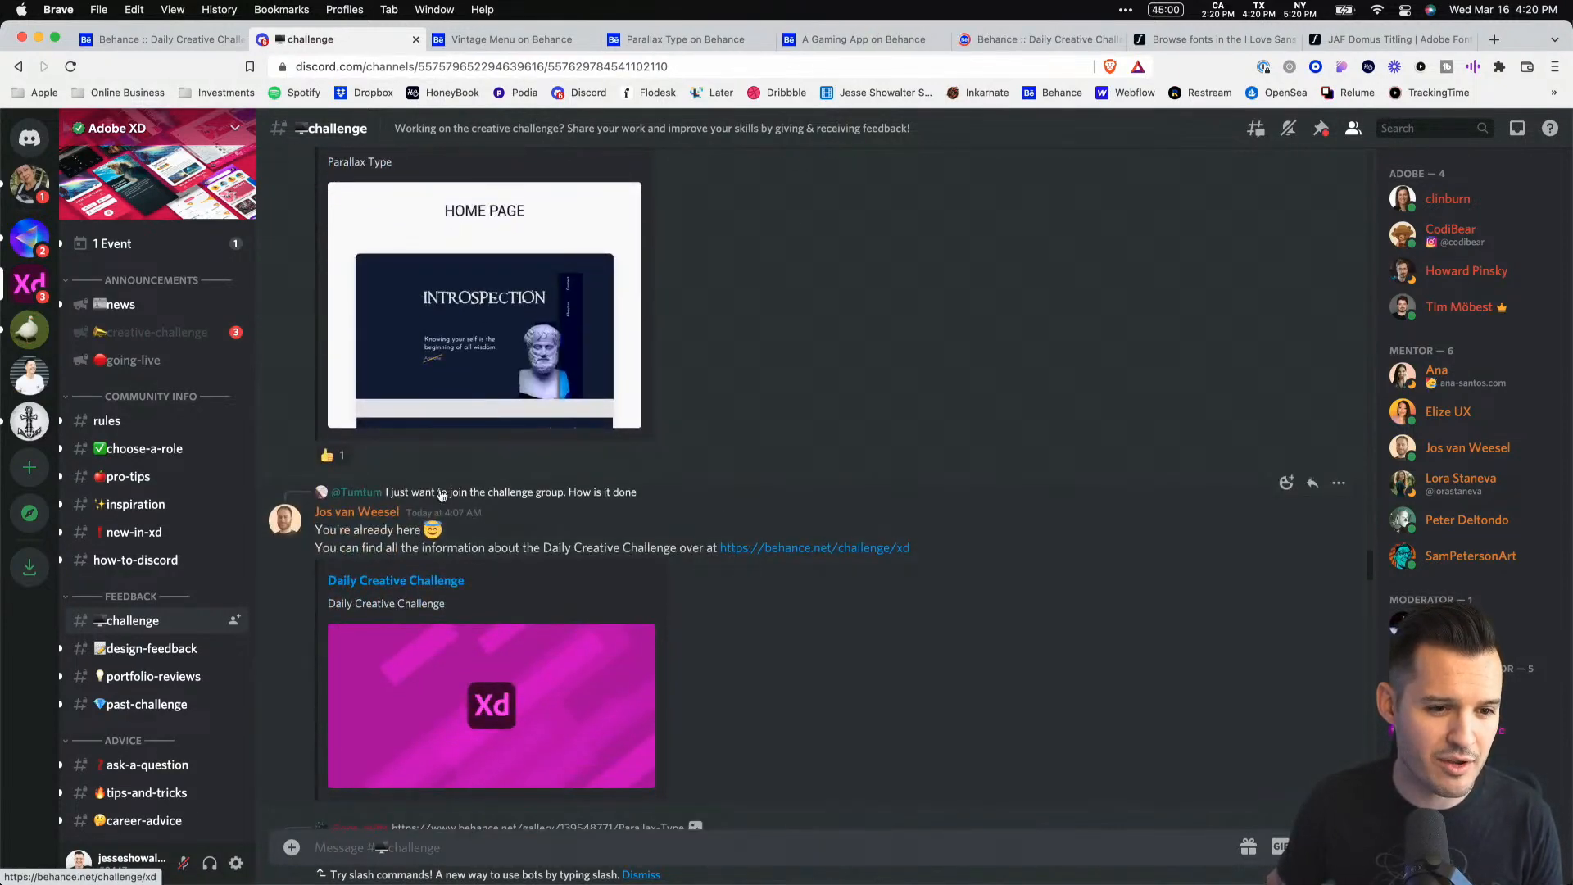
scroll(869, 413, "up", 8)
scroll(868, 414, "up", 10)
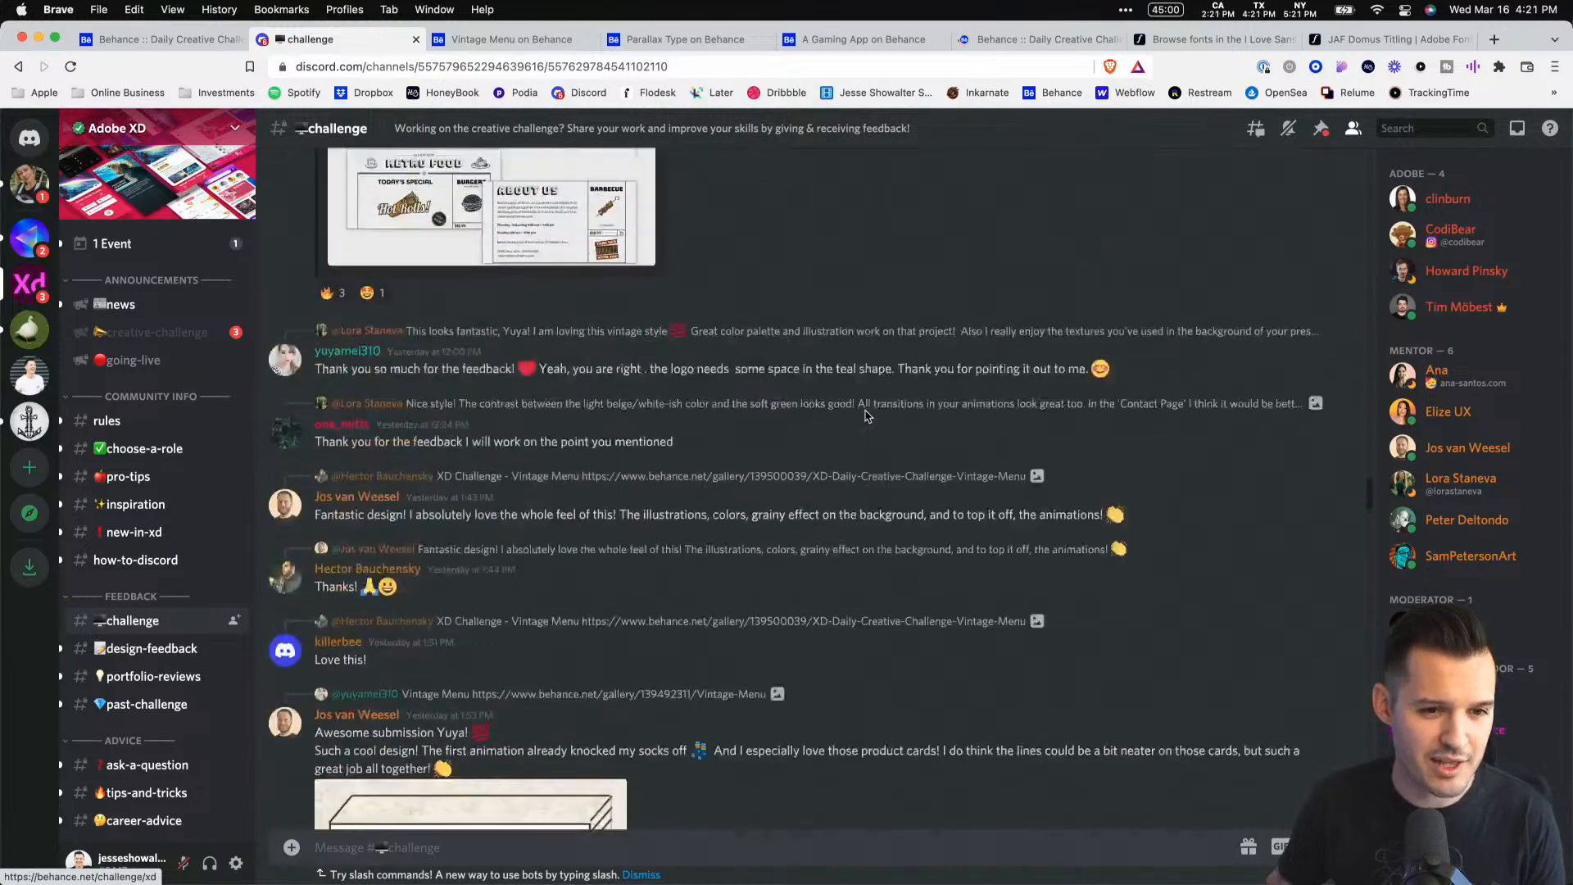
scroll(868, 416, "up", 1)
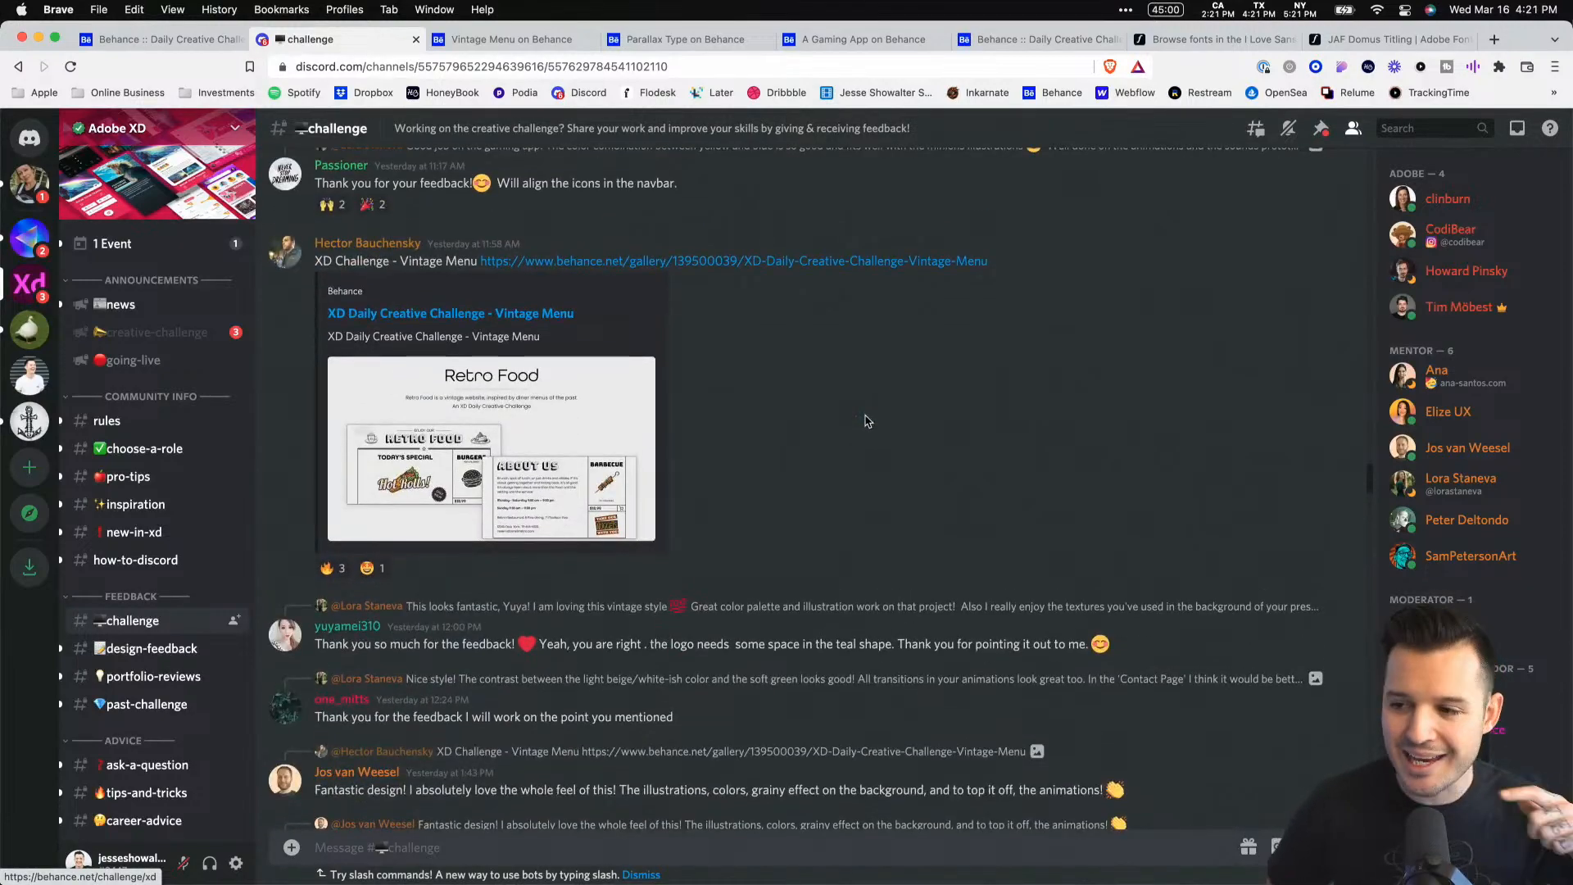
scroll(866, 412, "up", 2)
scroll(866, 412, "up", 8)
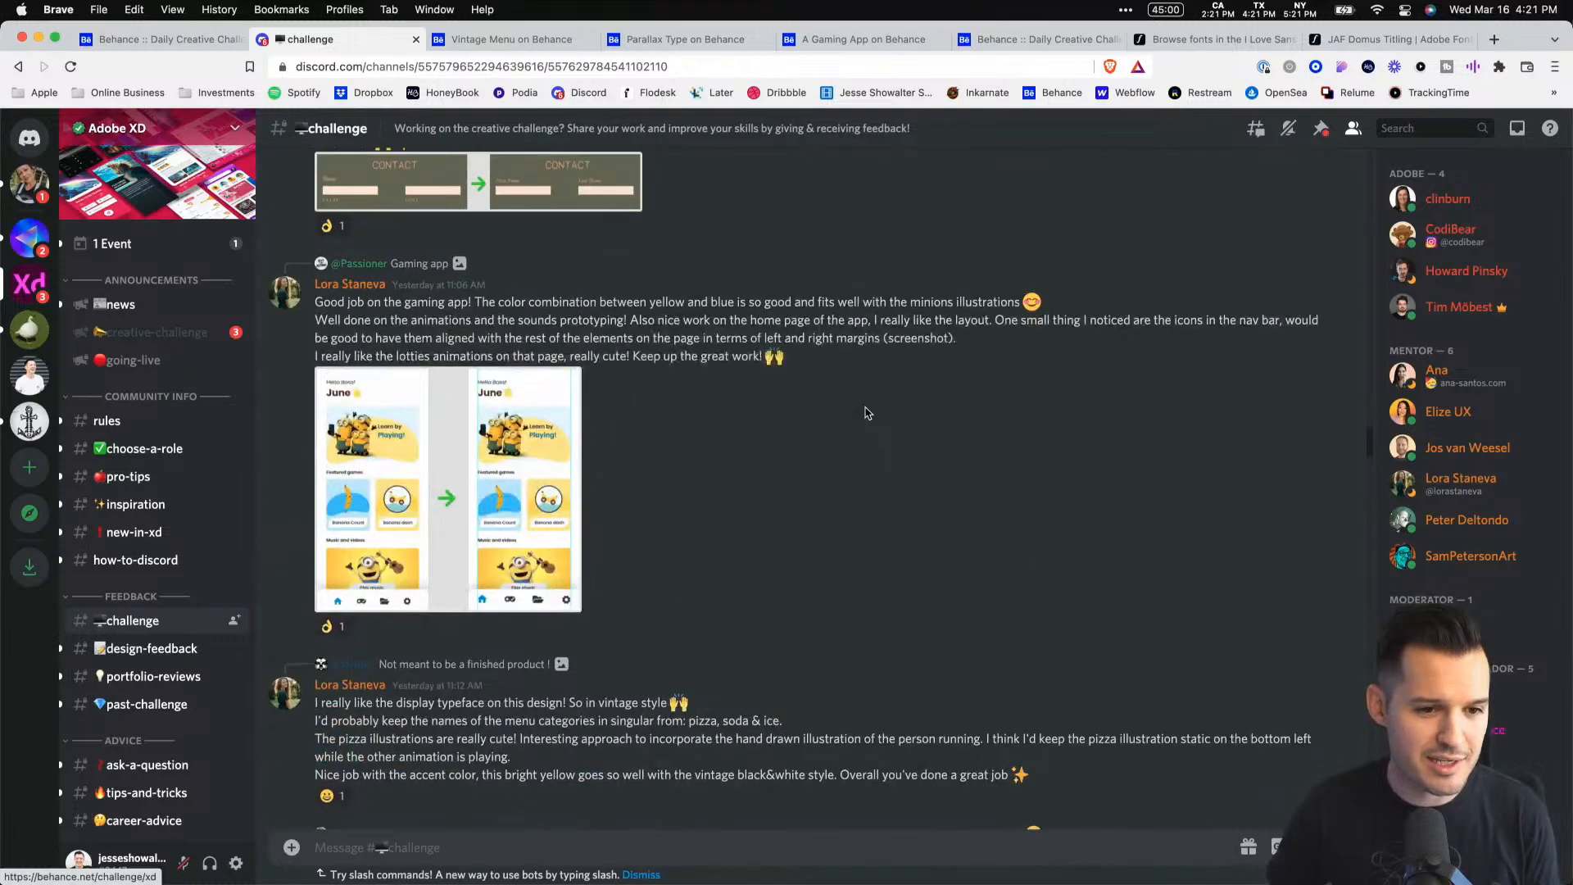
left_click(366, 288)
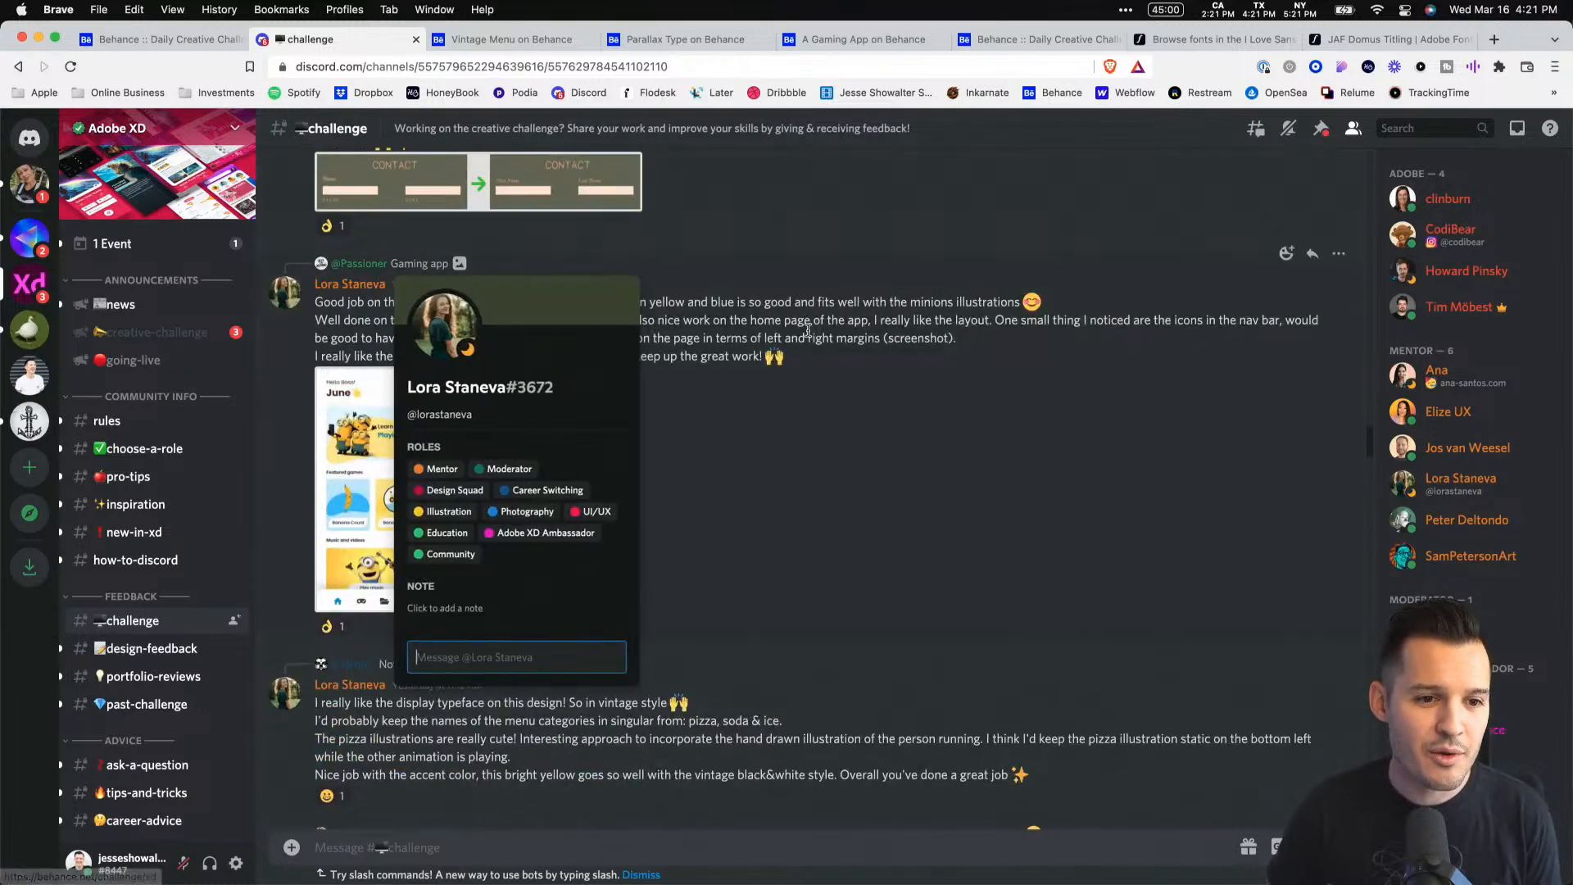
left_click(873, 505)
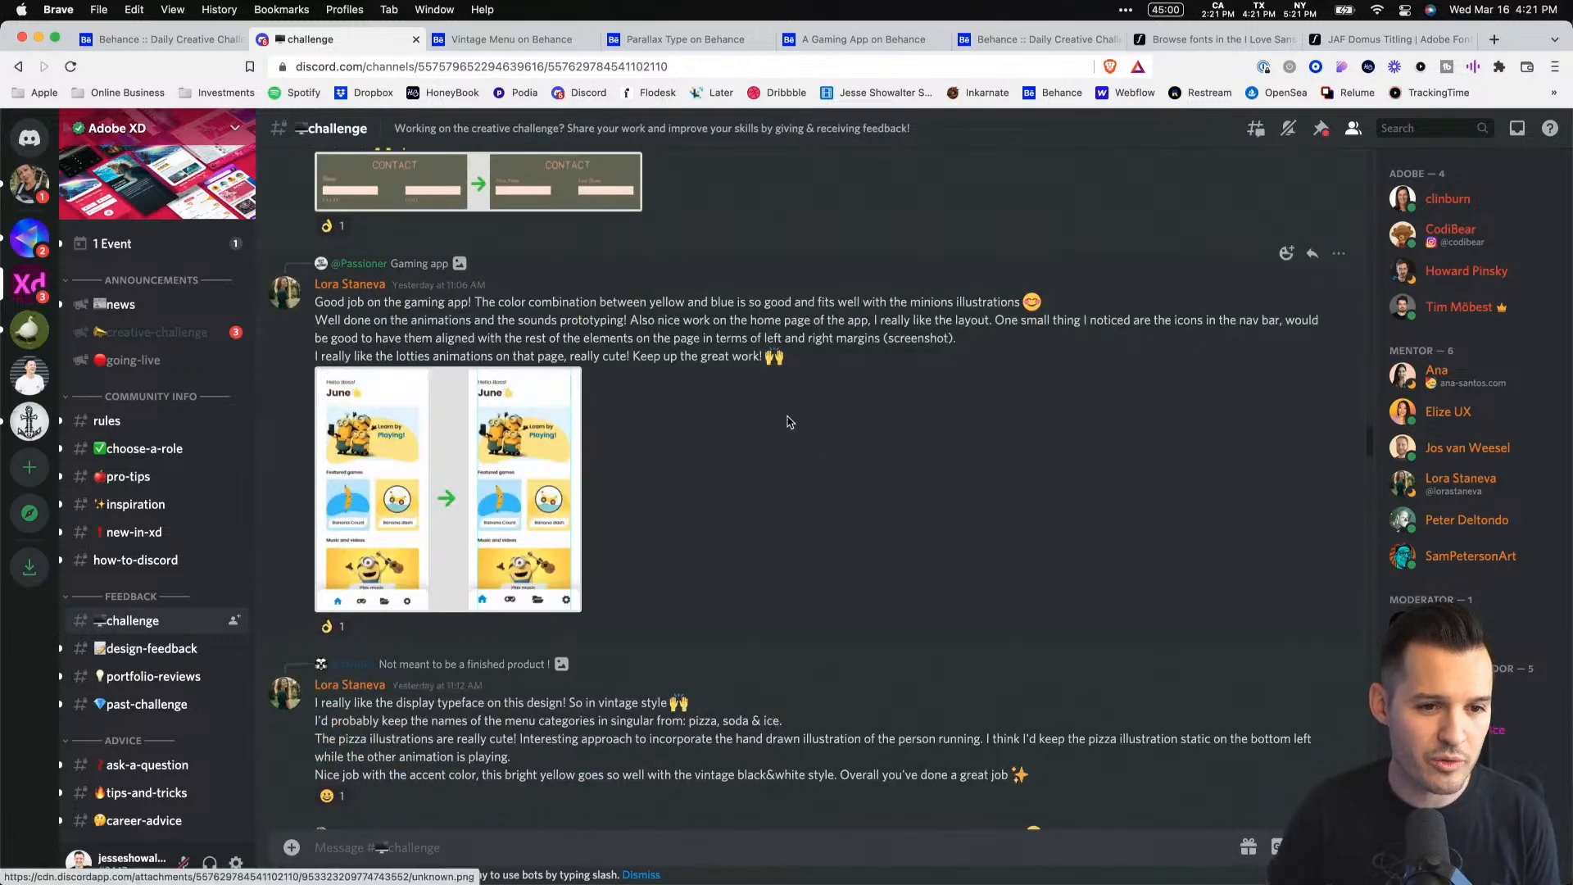
Step: Find the Gaming_app.mp4 submission in the challenge channel and play it full screen
scroll(789, 422, "up", 15)
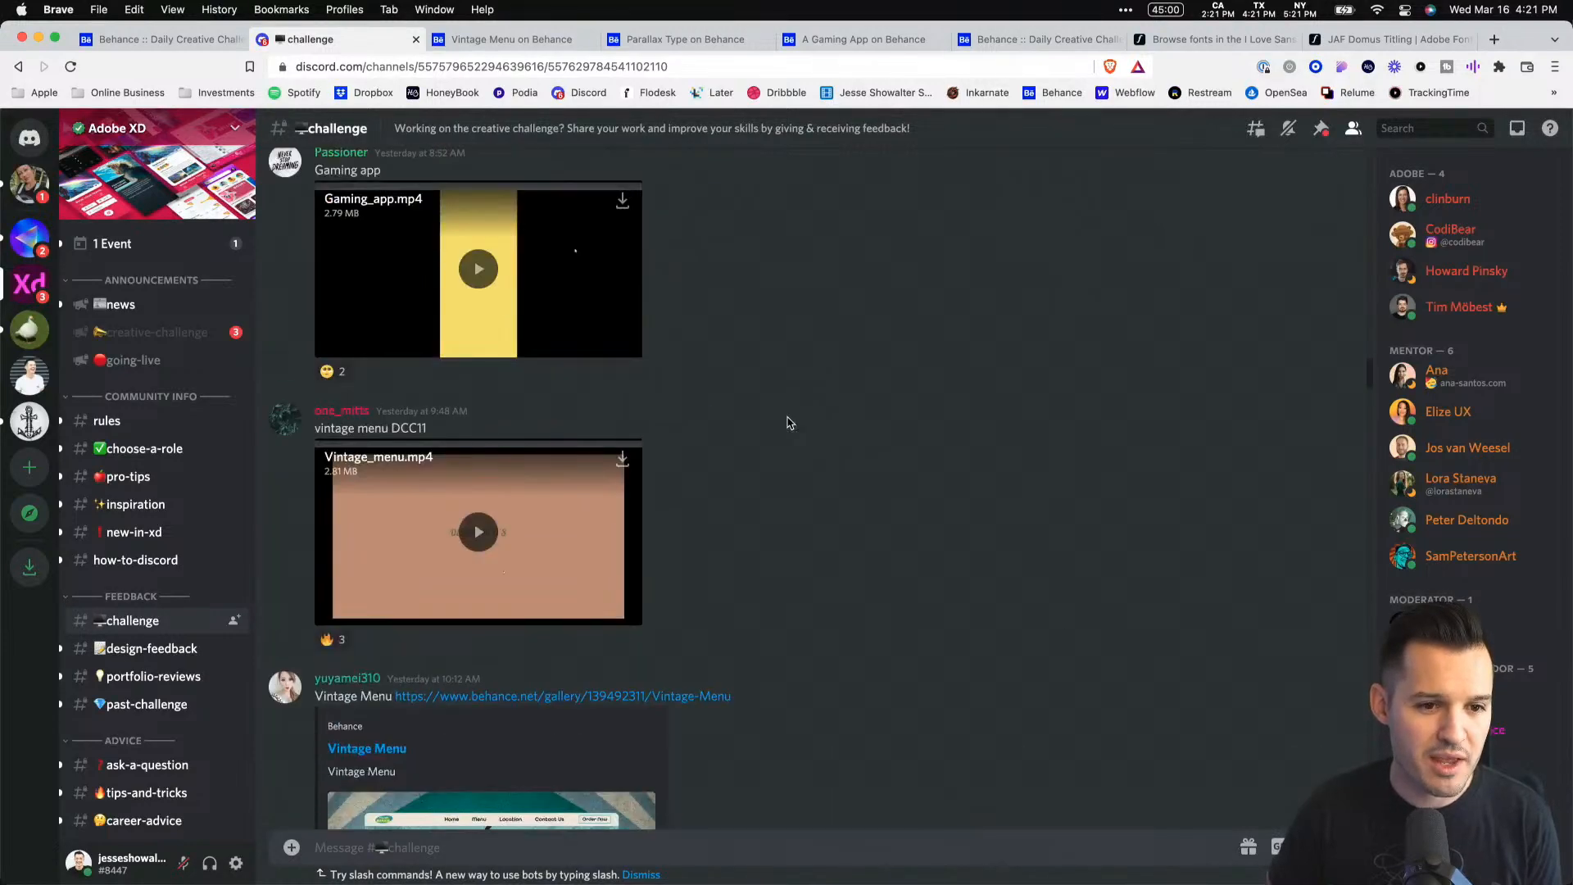
scroll(789, 421, "up", 6)
scroll(789, 422, "down", 5)
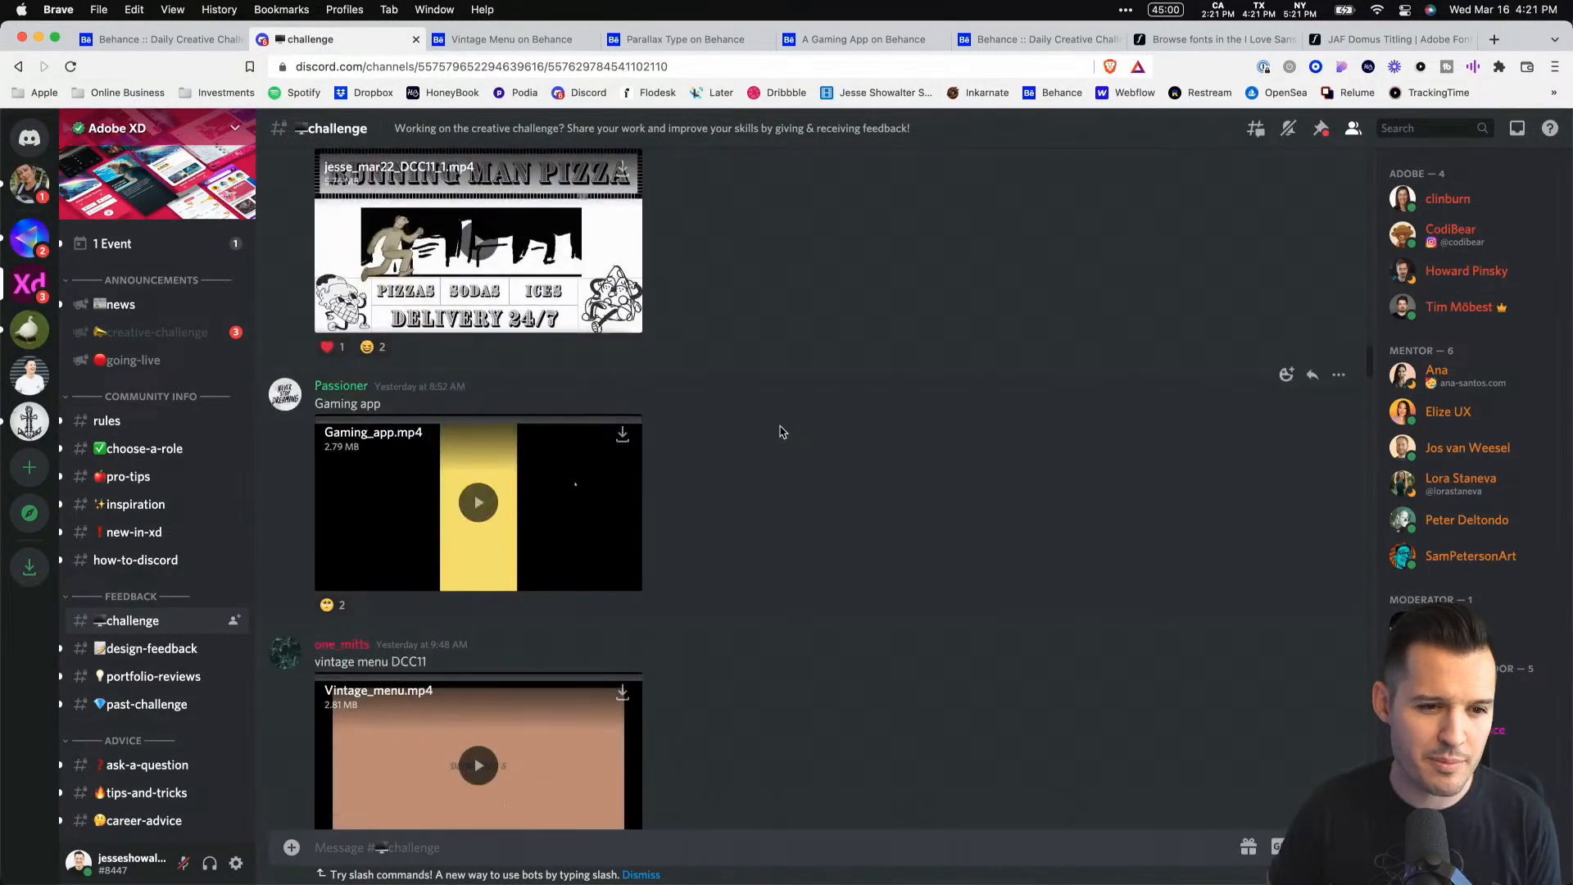
scroll(702, 437, "down", 2)
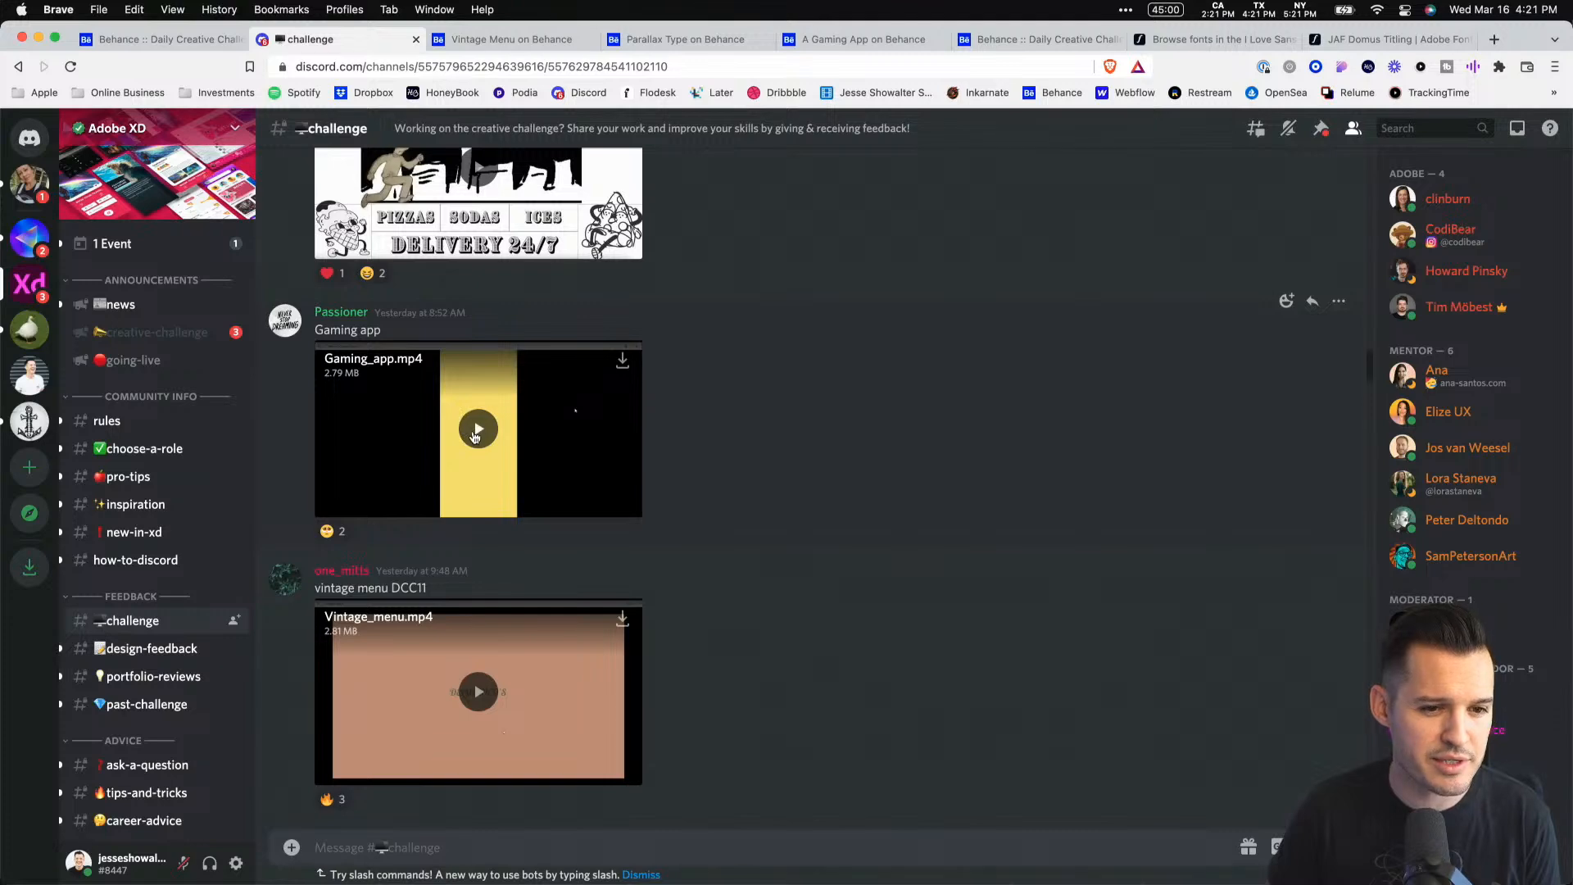
left_click(475, 430)
left_click(633, 503)
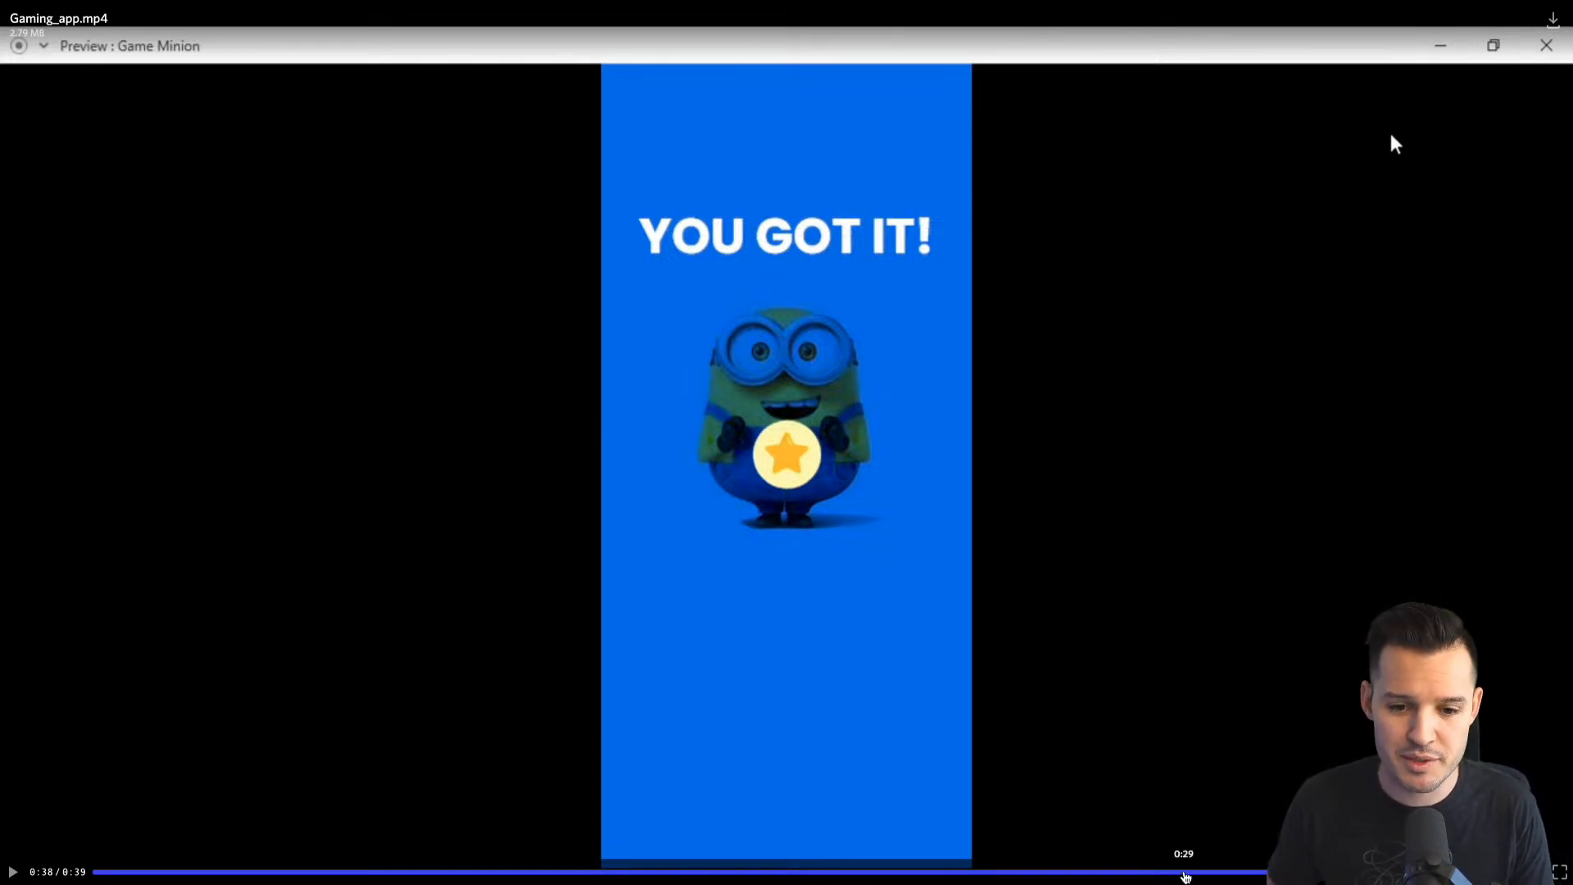
Step: Rewind the gaming app video to its home screen at 0:25, and leave full screen
left_click(1180, 871)
left_click(1013, 871)
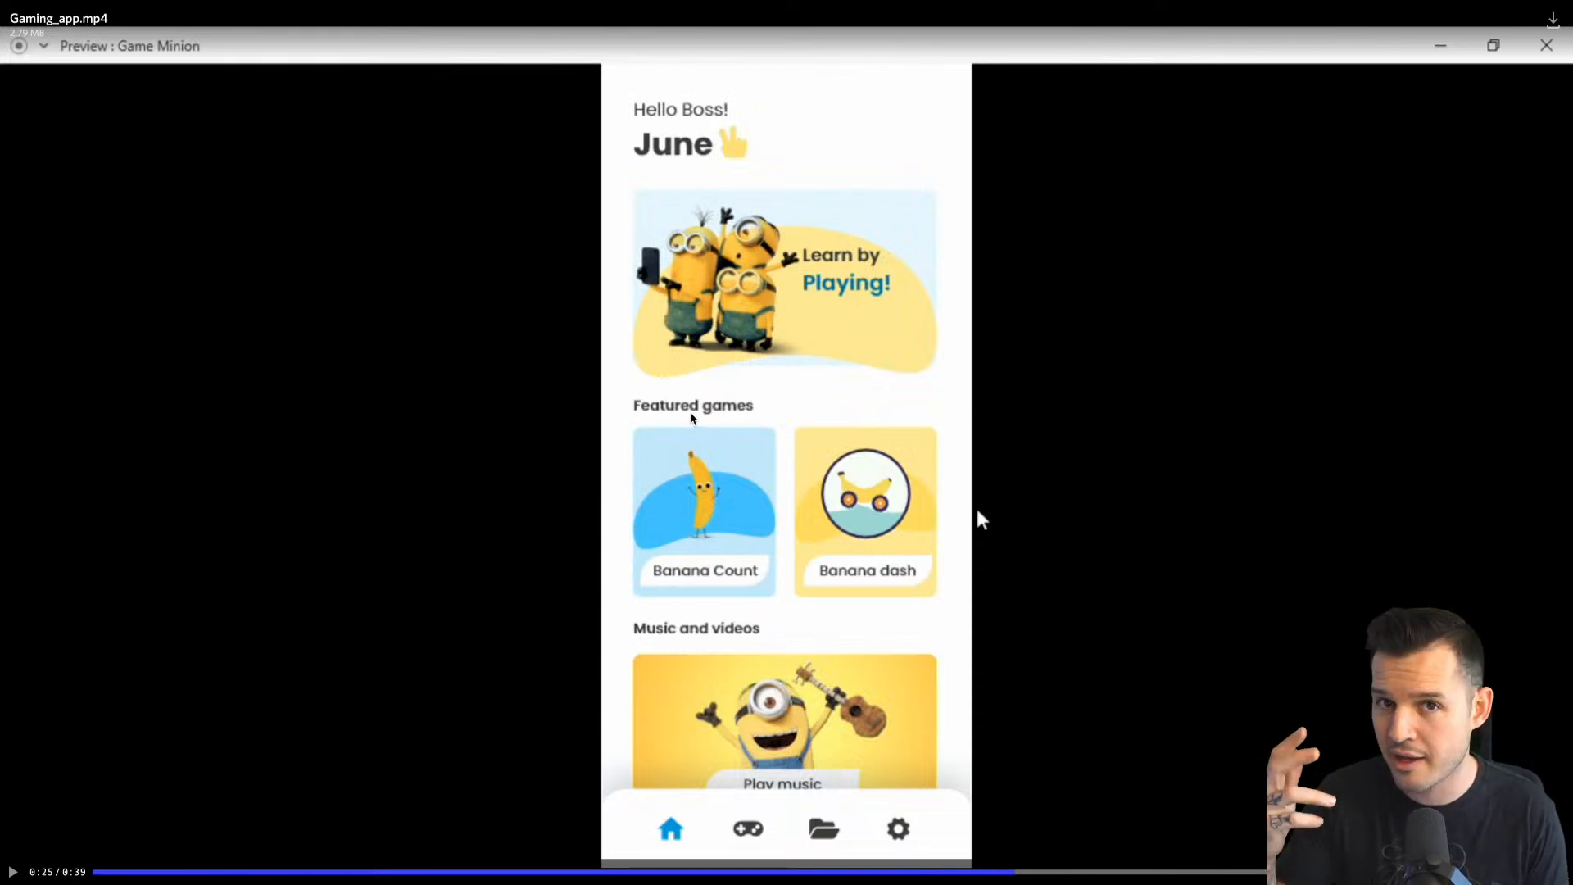
key("Escape")
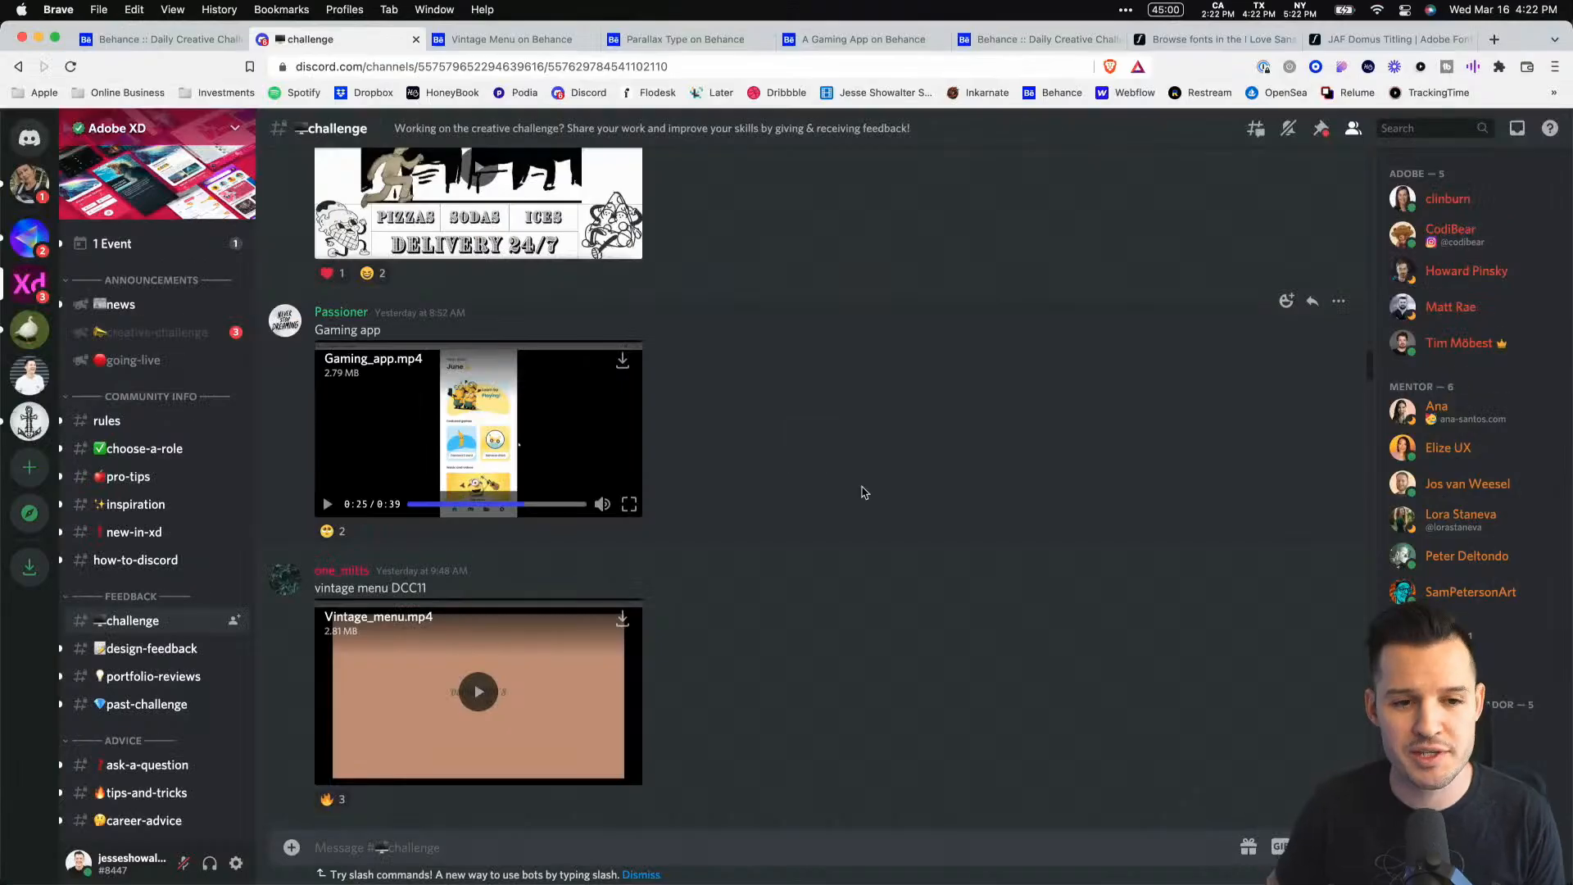
Step: Switch to the Vintage Menu project on Behance and examine its Resto Cafe cover mockup
scroll(862, 492, "up", 15)
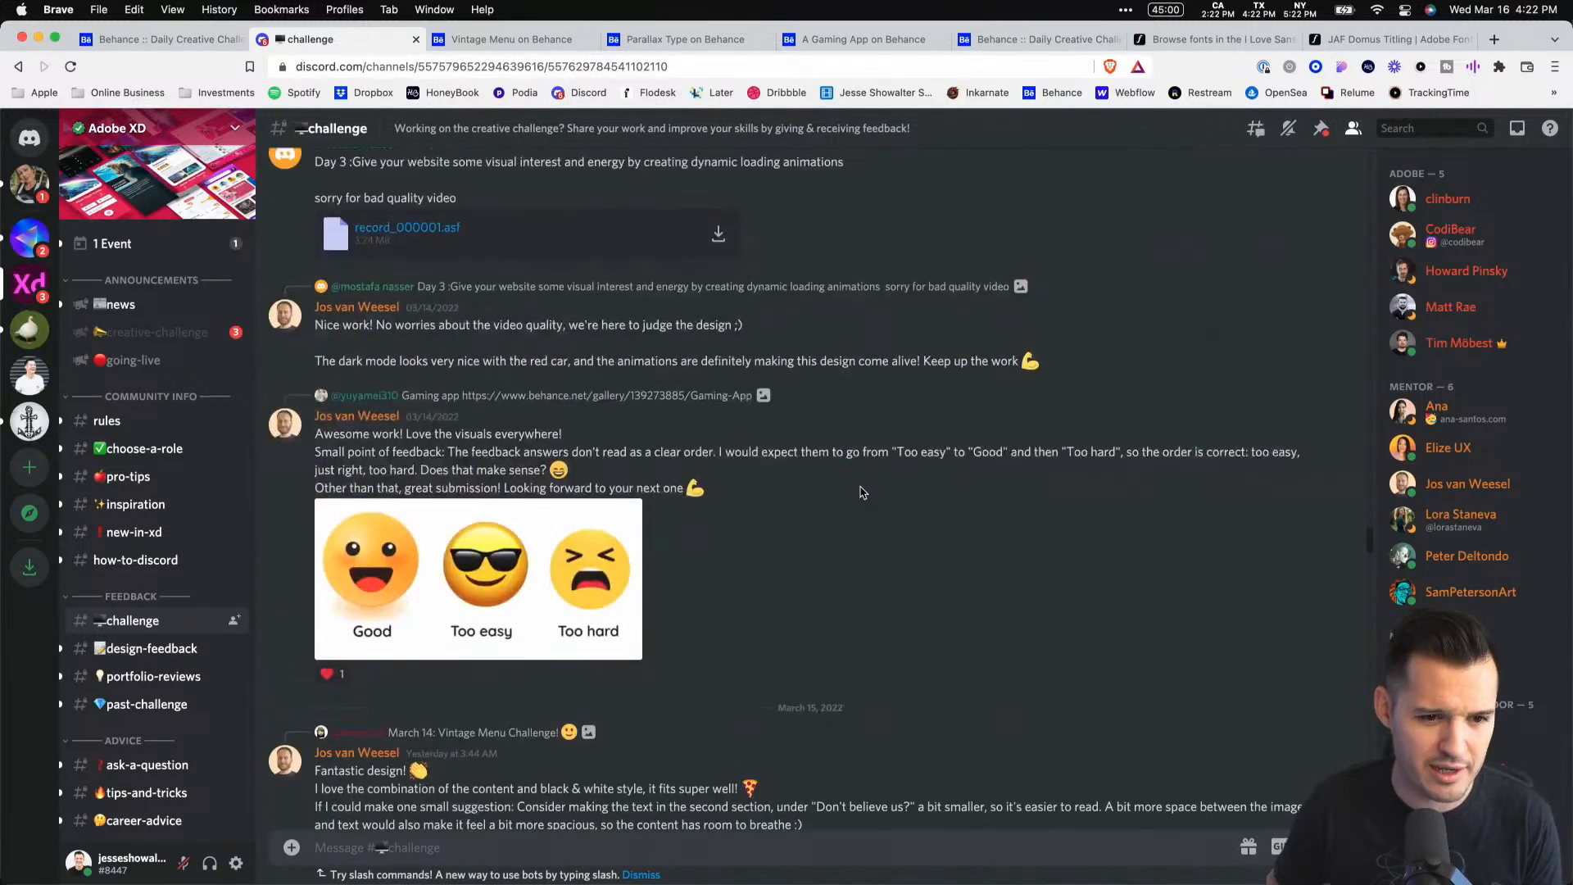
scroll(862, 492, "up", 8)
key("ctrl+Tab")
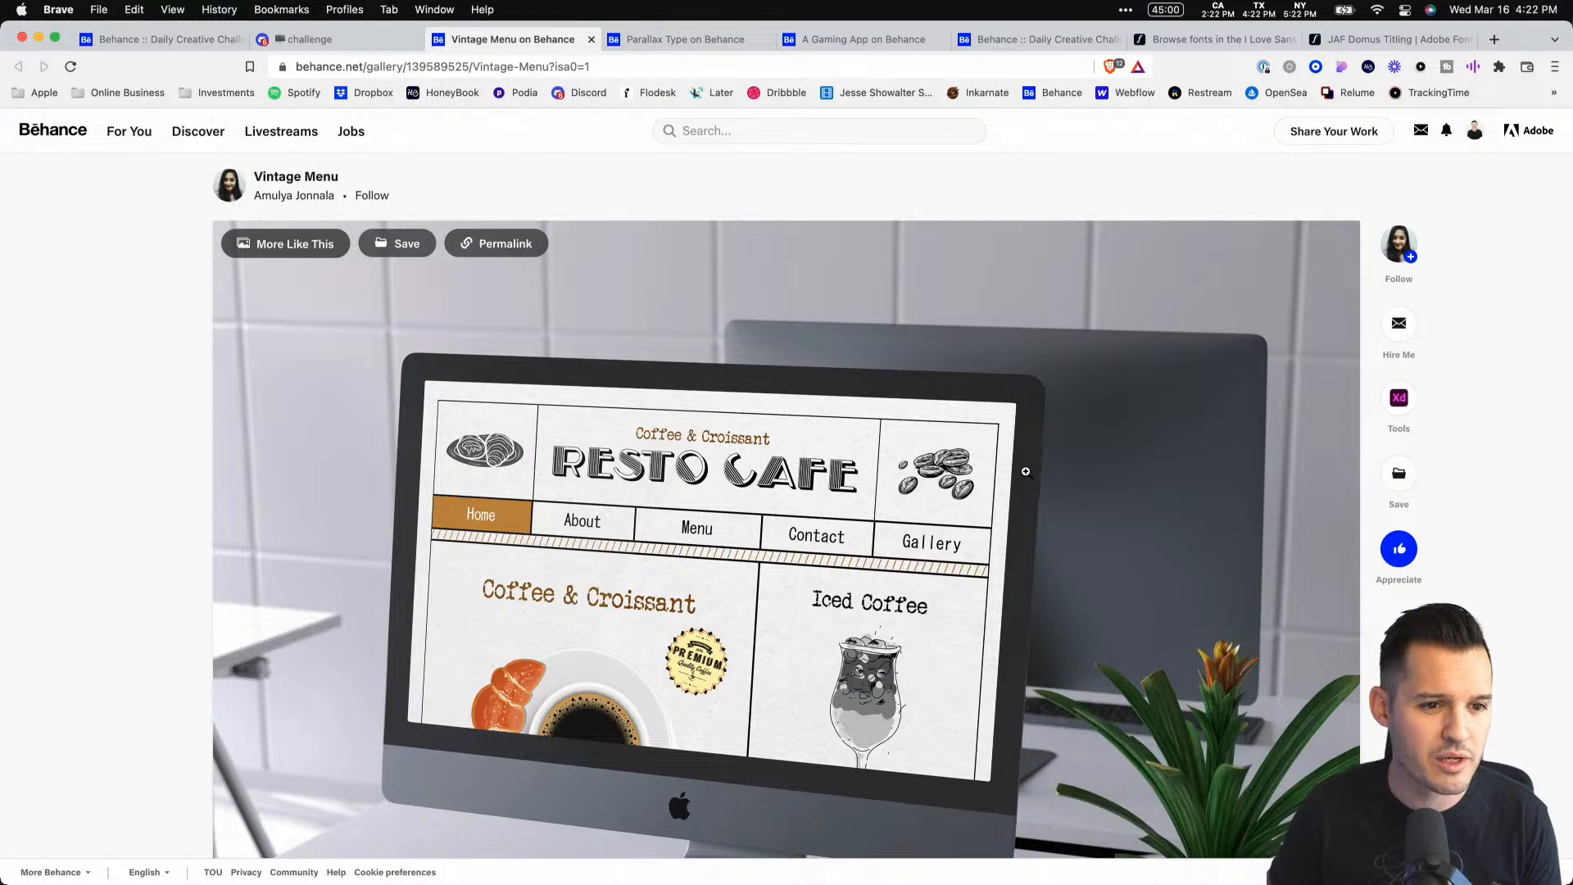
scroll(1132, 467, "down", 5)
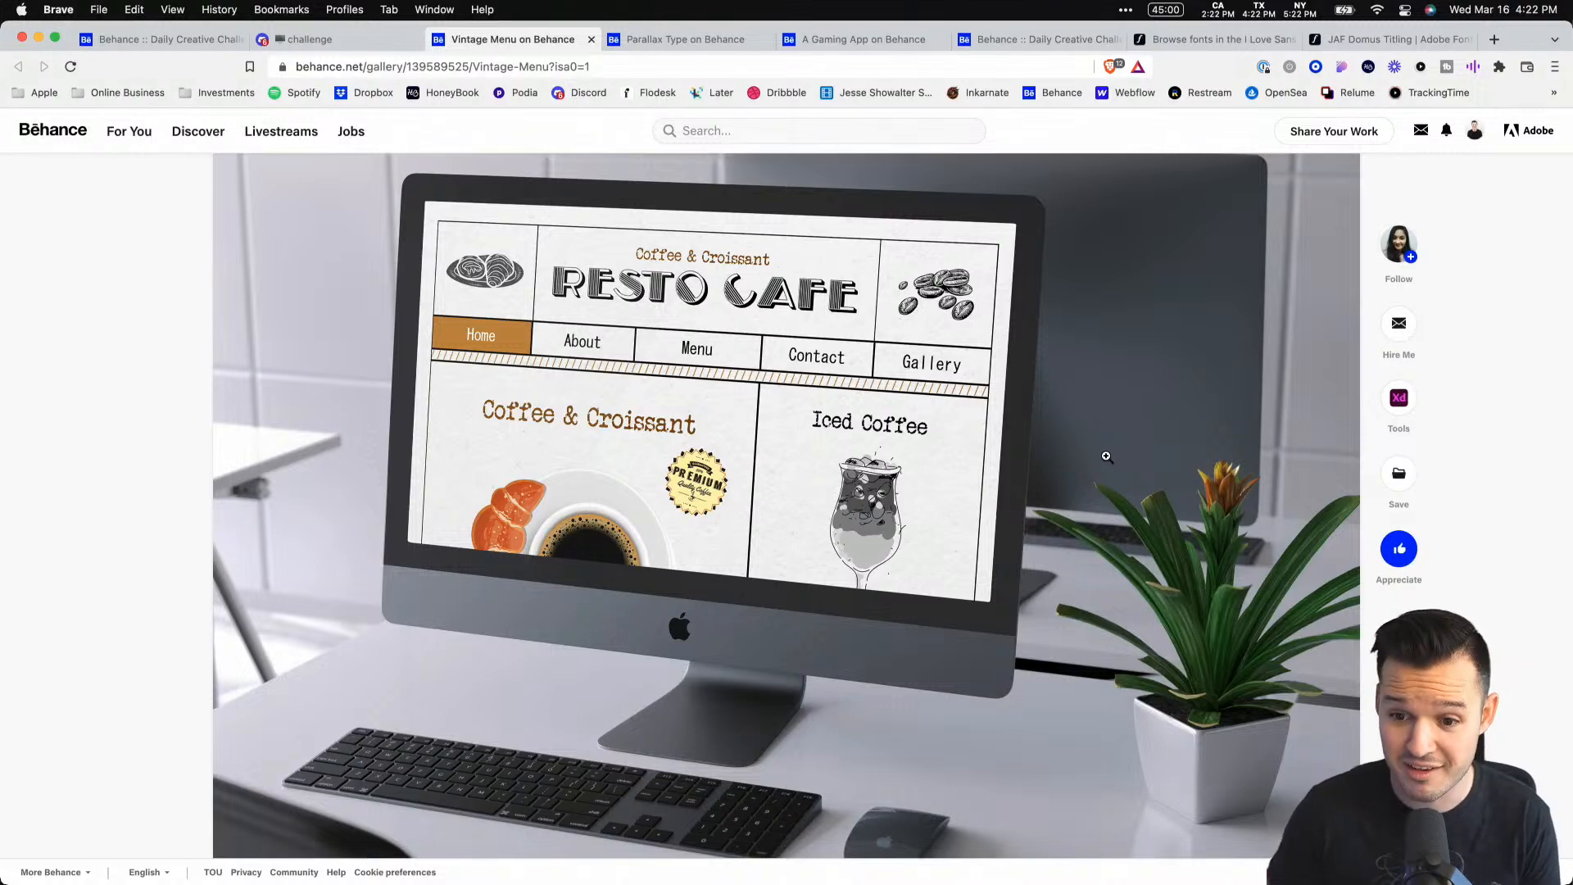
scroll(1106, 456, "down", 2)
scroll(1105, 458, "down", 2)
scroll(1103, 460, "up", 2)
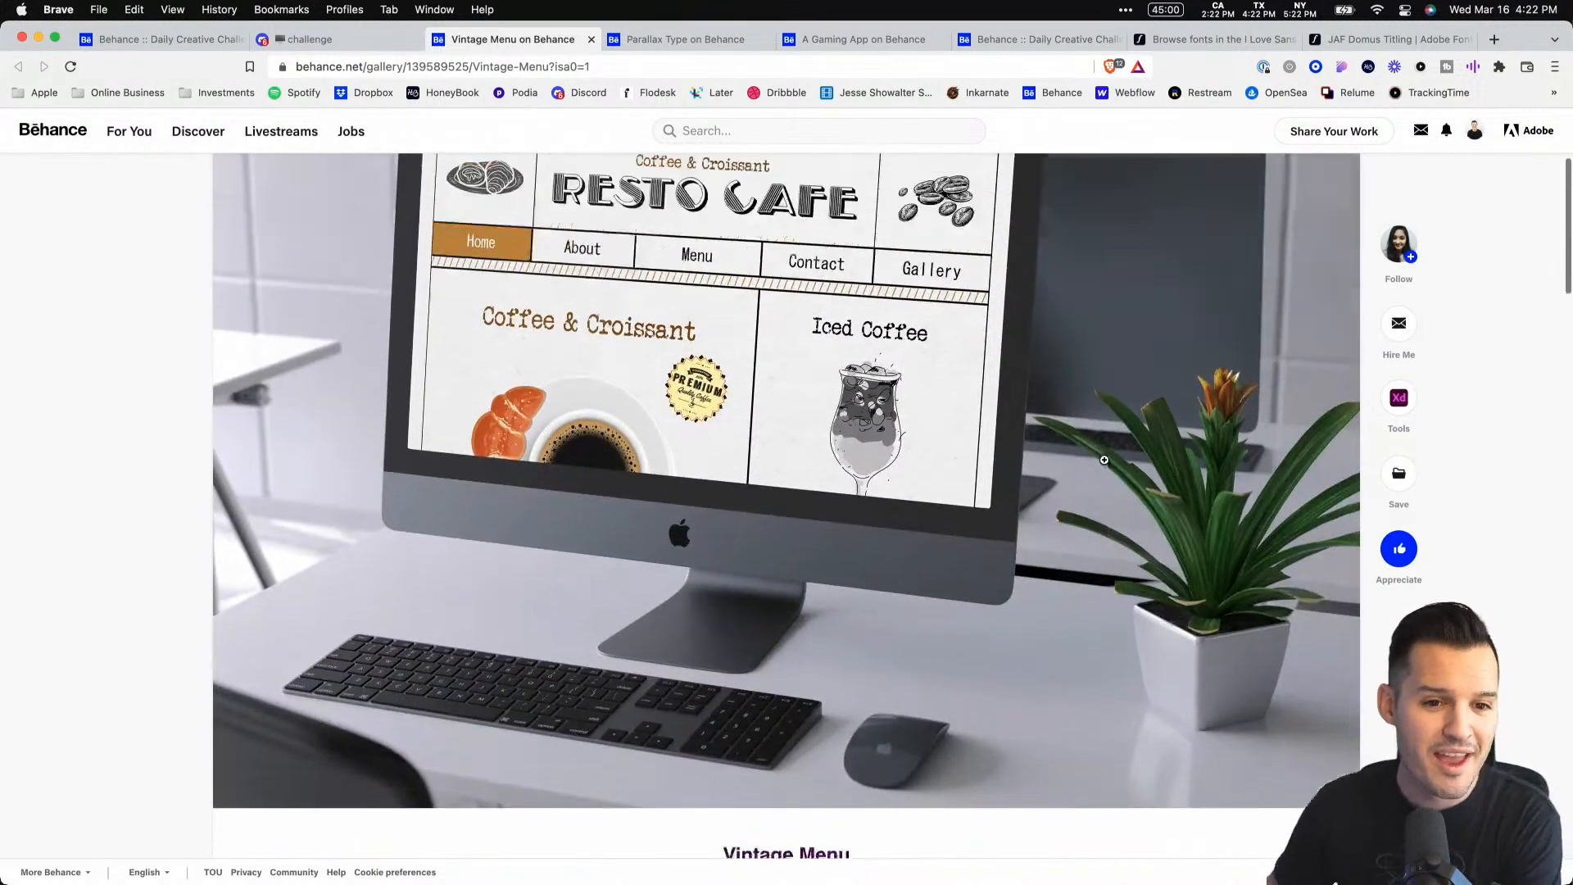
scroll(1104, 460, "up", 2)
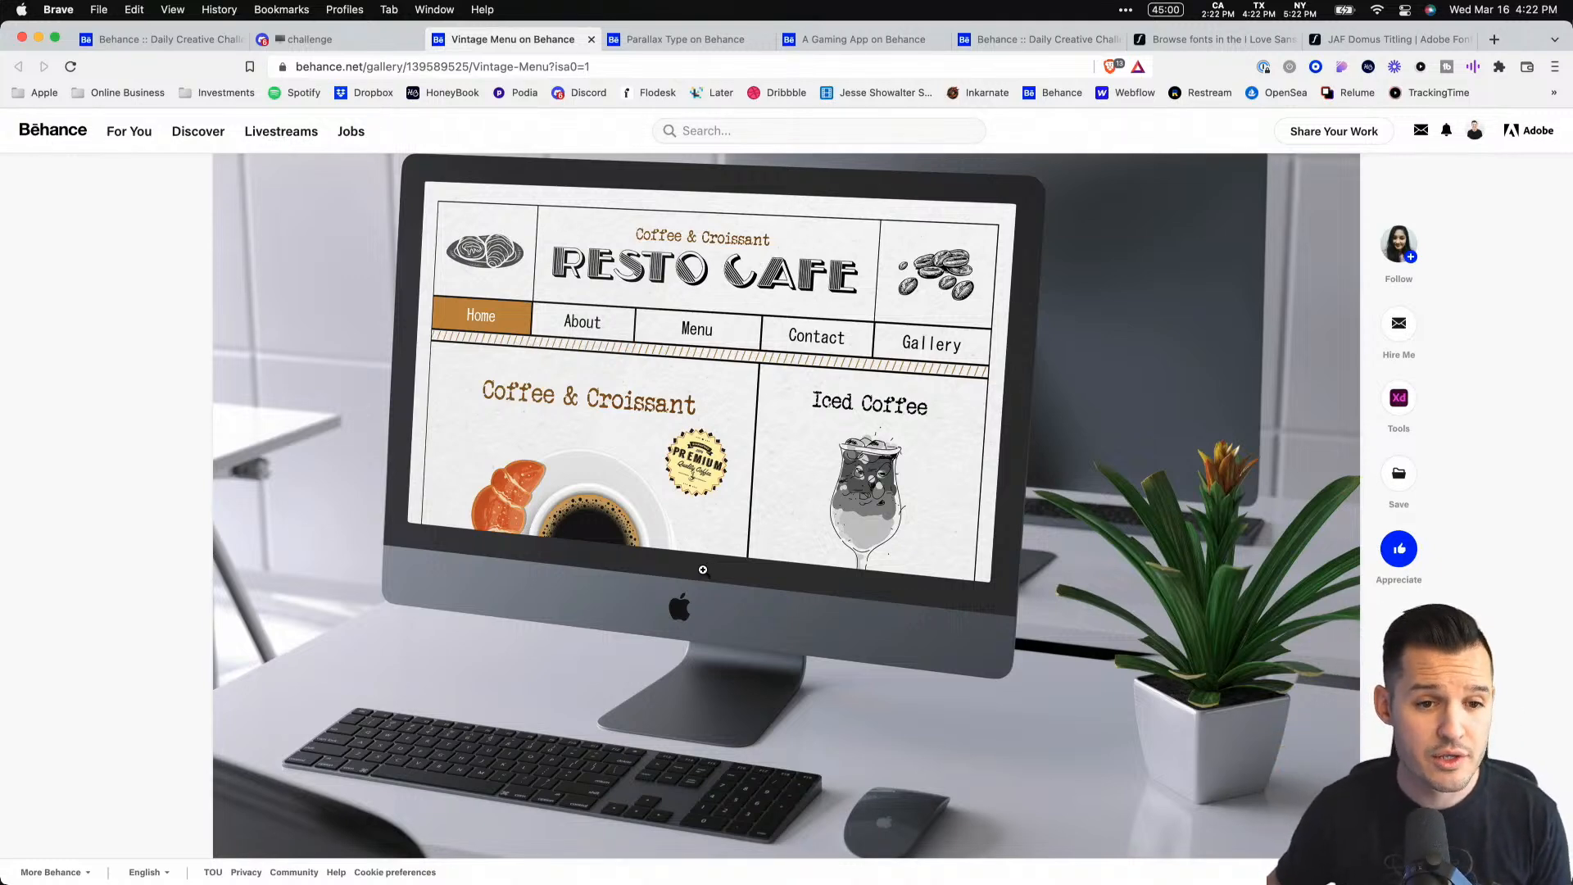
Step: Play the Resto Cafe demo video below the challenge prompt in the Vintage Menu project
scroll(700, 565, "down", 10)
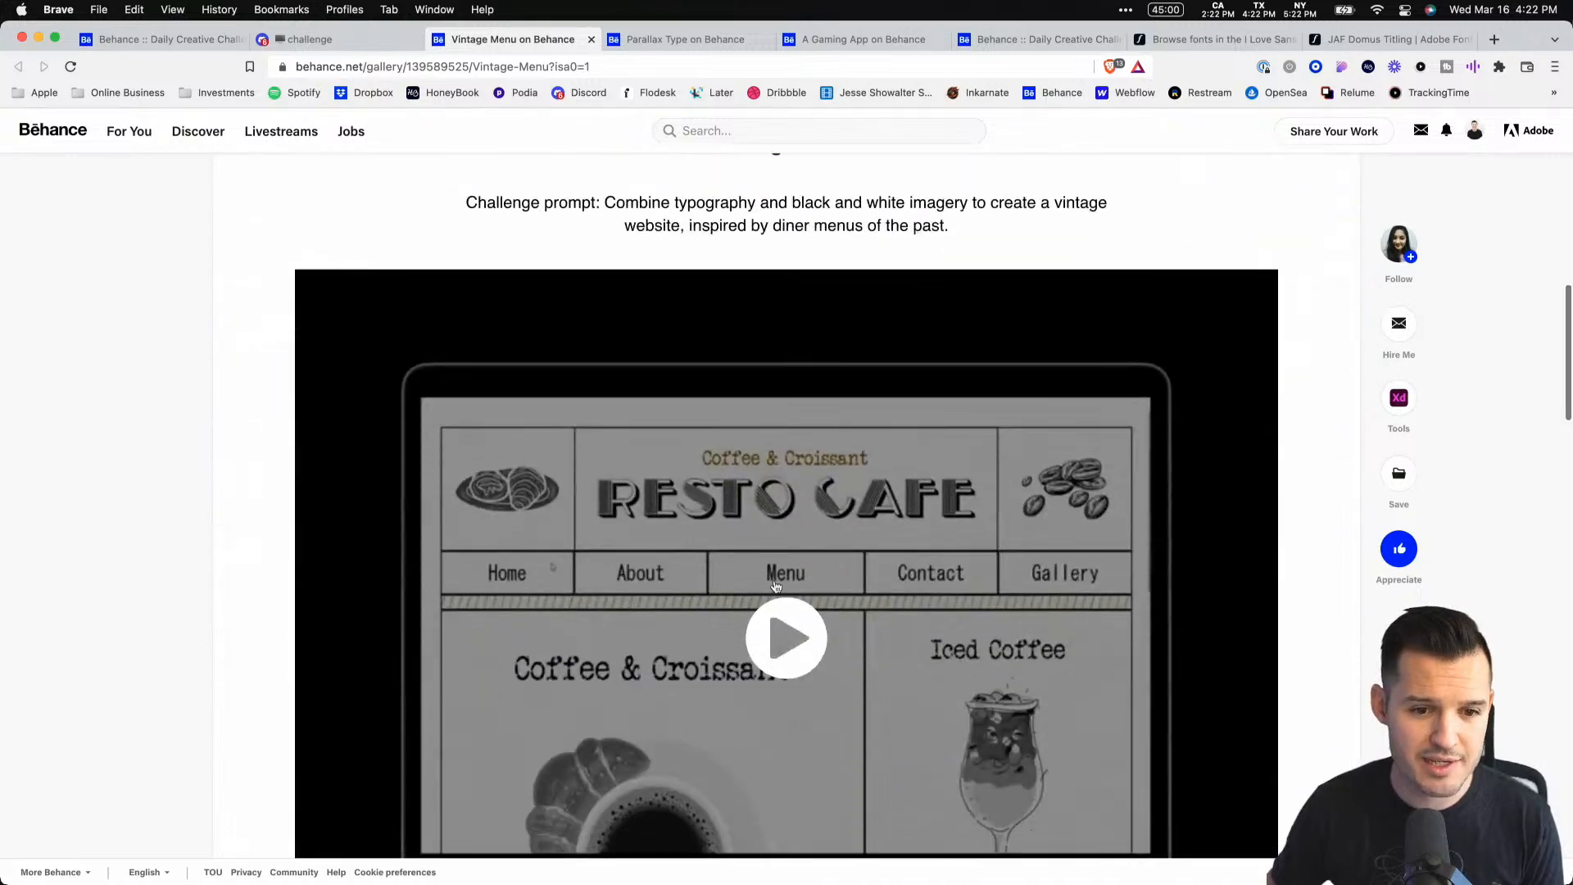
scroll(774, 586, "down", 3)
left_click(803, 490)
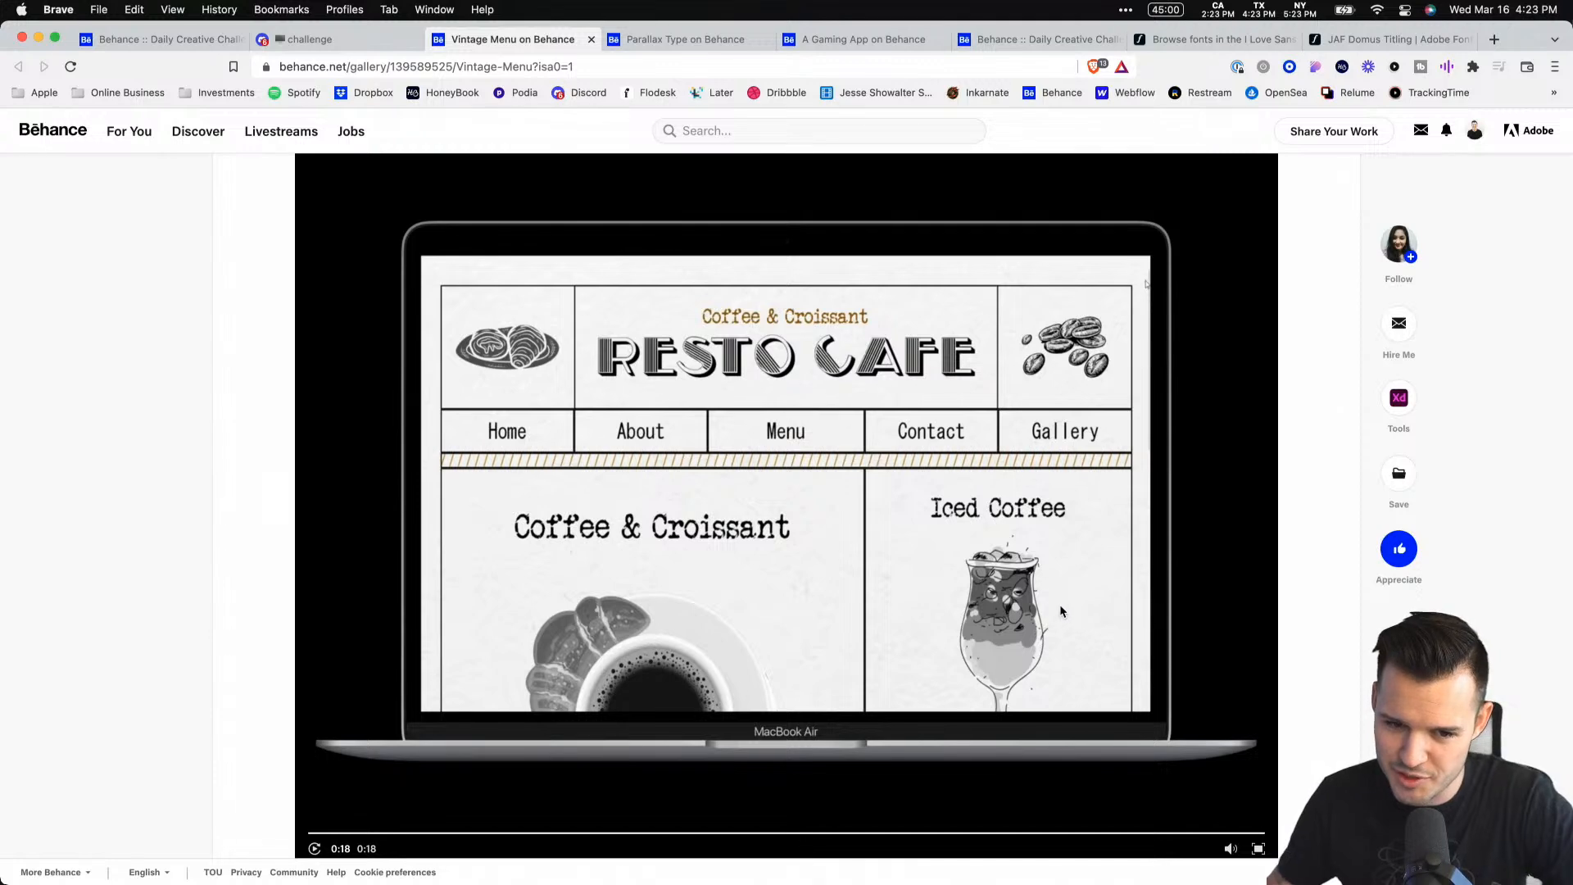
Step: Launch the Resto Cafe interactive prototype, look over its menu page, close it and appreciate the project
scroll(1044, 542, "down", 10)
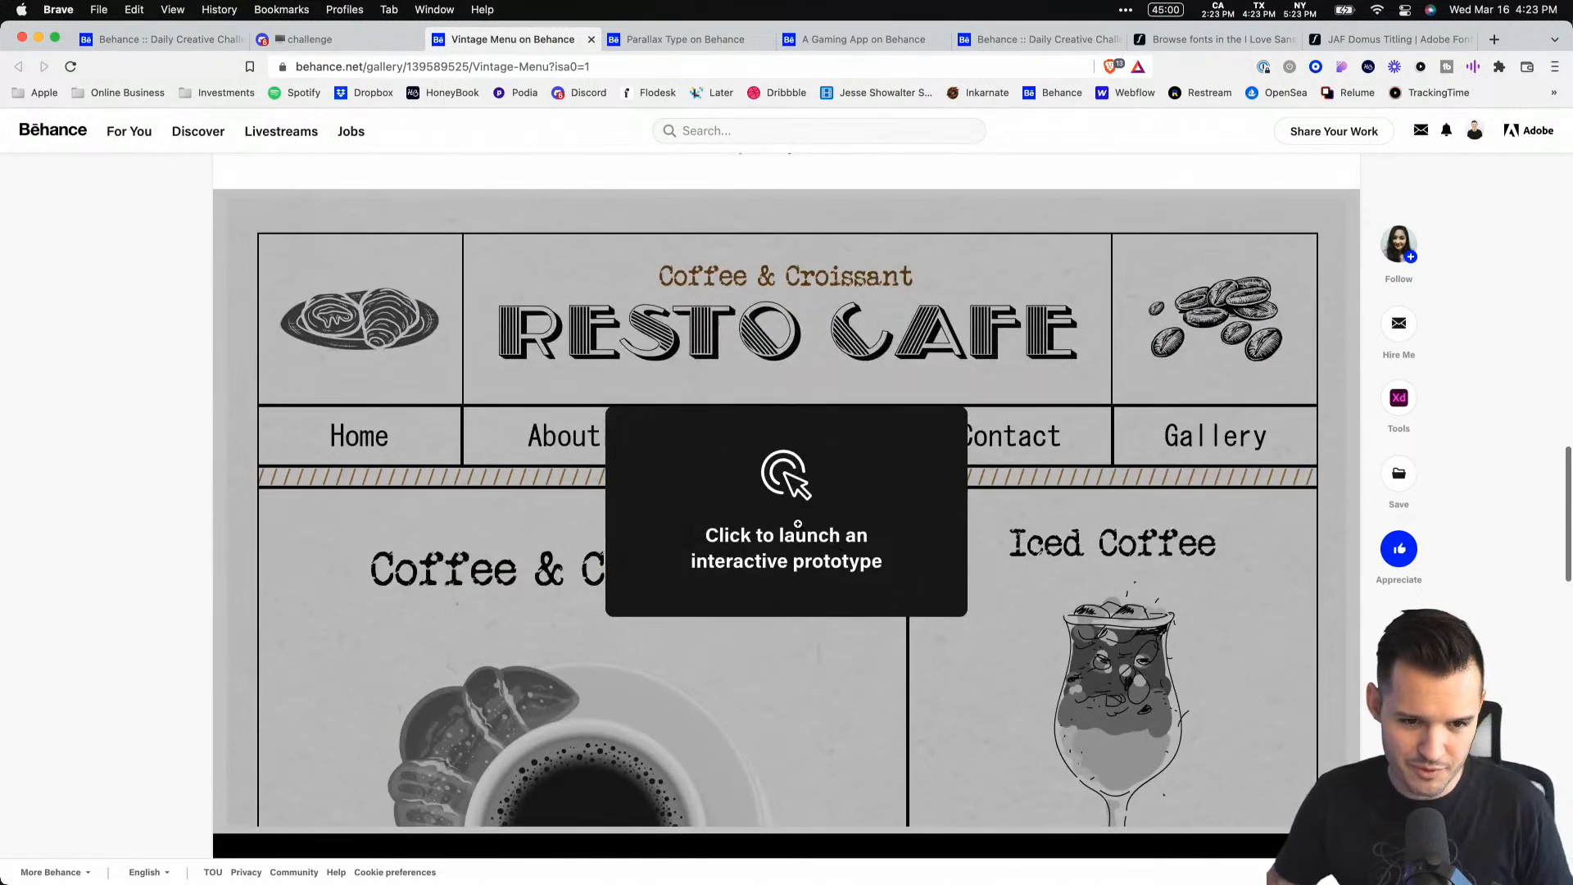
left_click(795, 516)
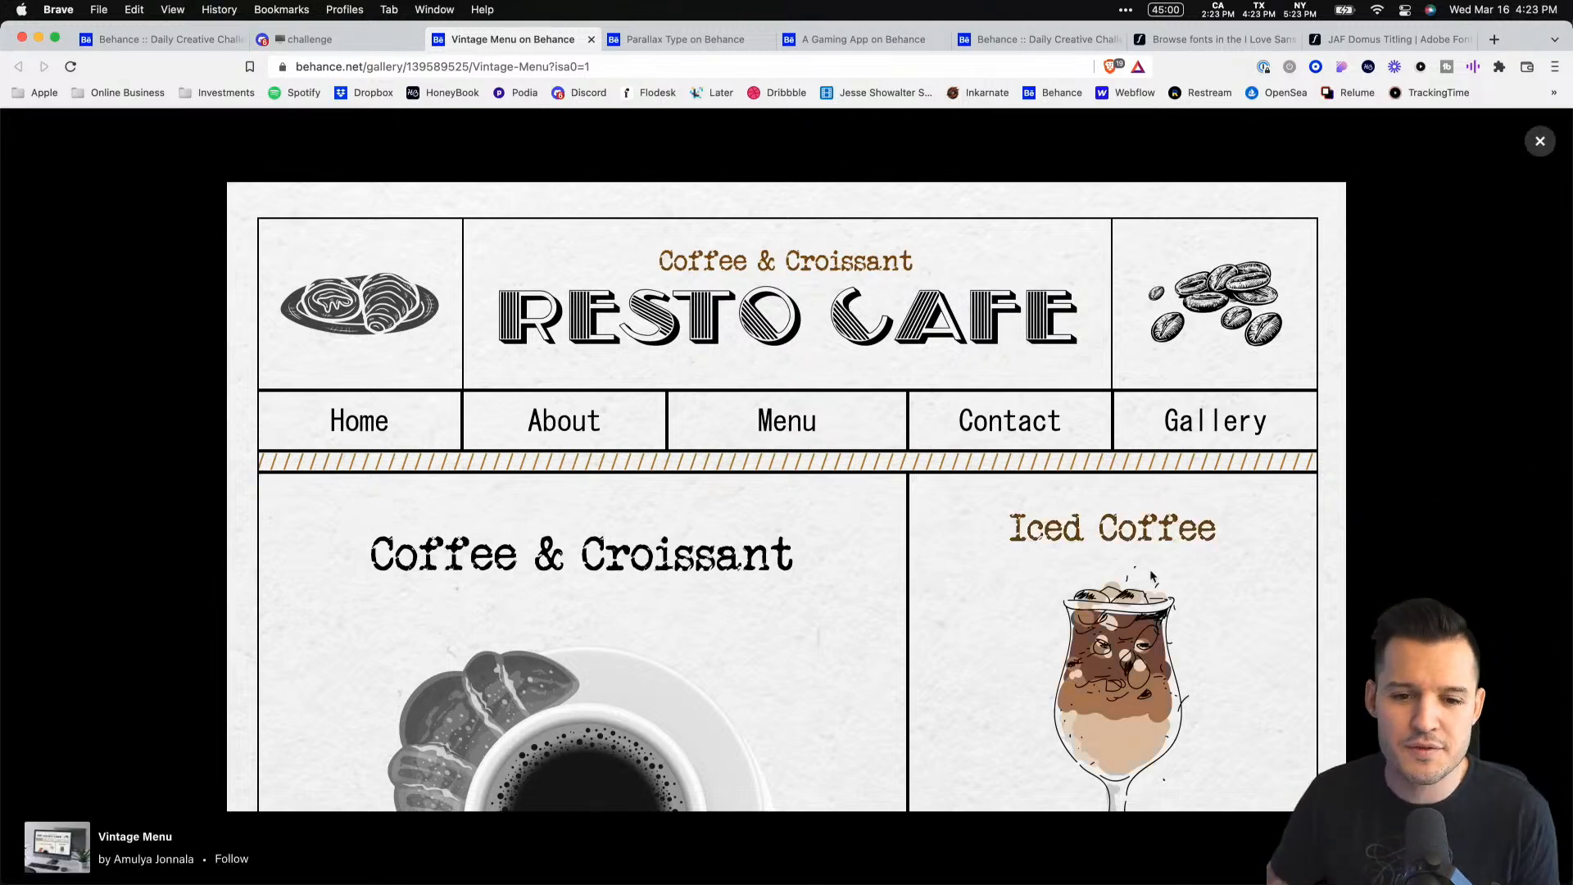
scroll(726, 632, "down", 3)
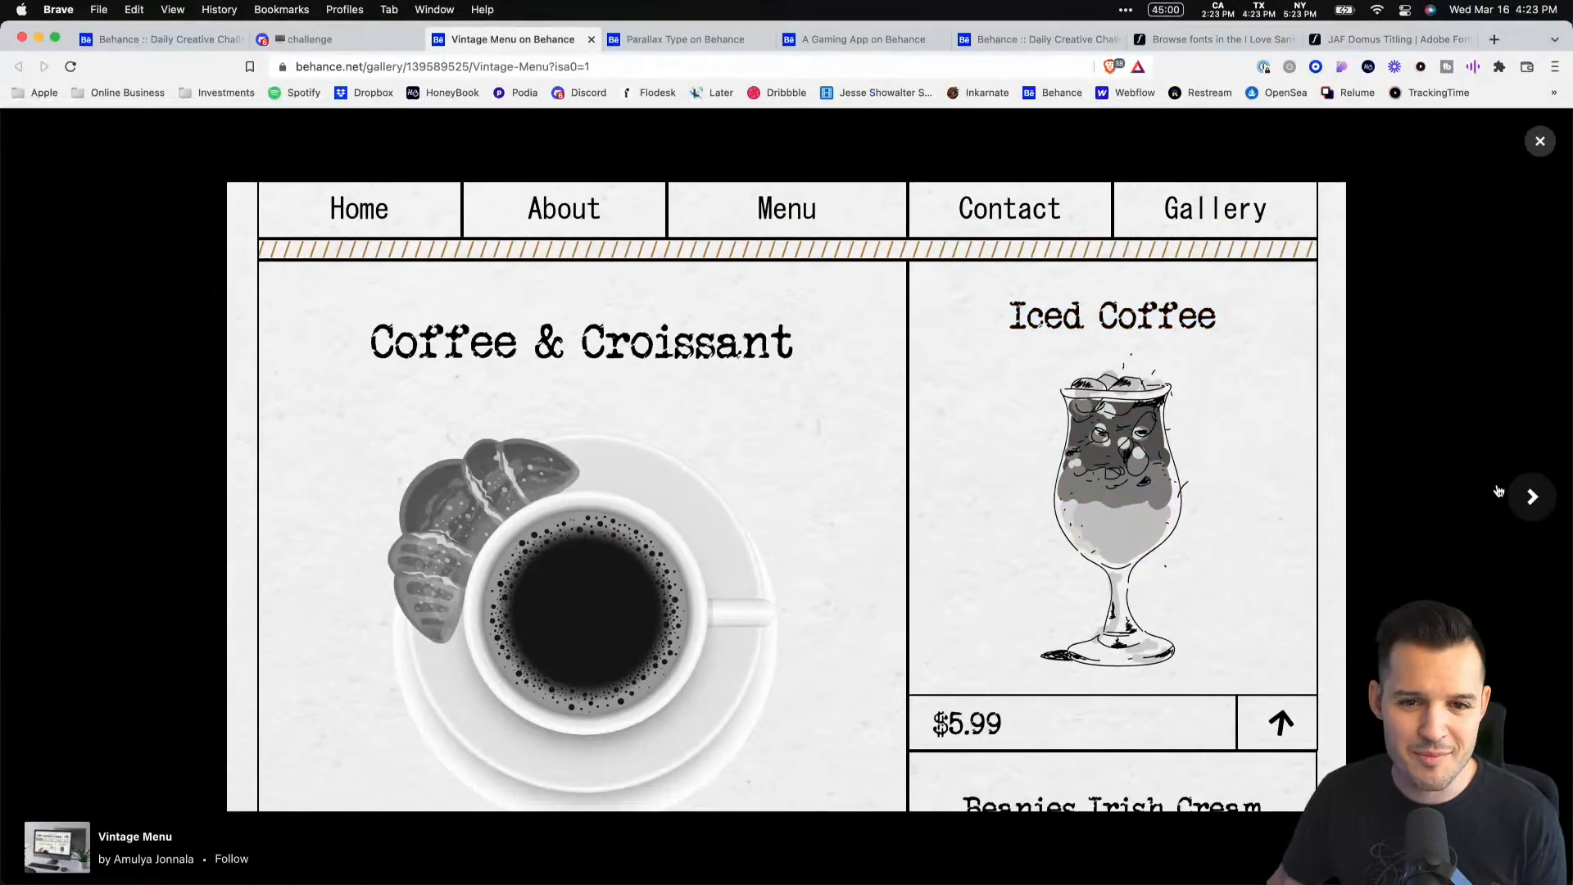
left_click(1539, 140)
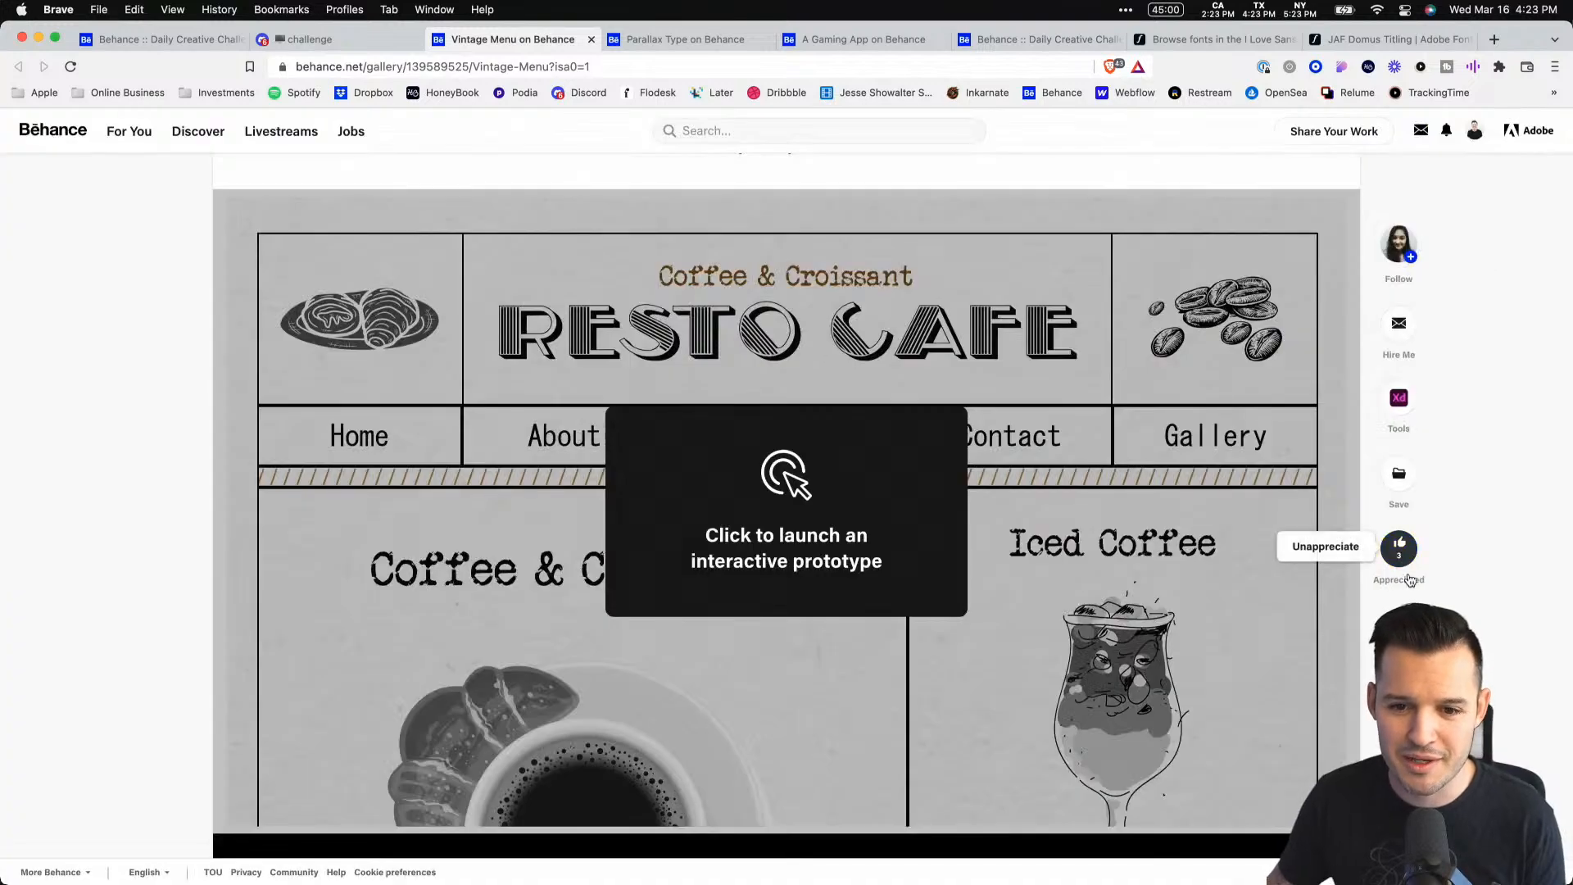
Step: Switch to the Parallax Type project on Behance, look over its travel cover mockup and play the Let's Explore demo video
left_click(712, 41)
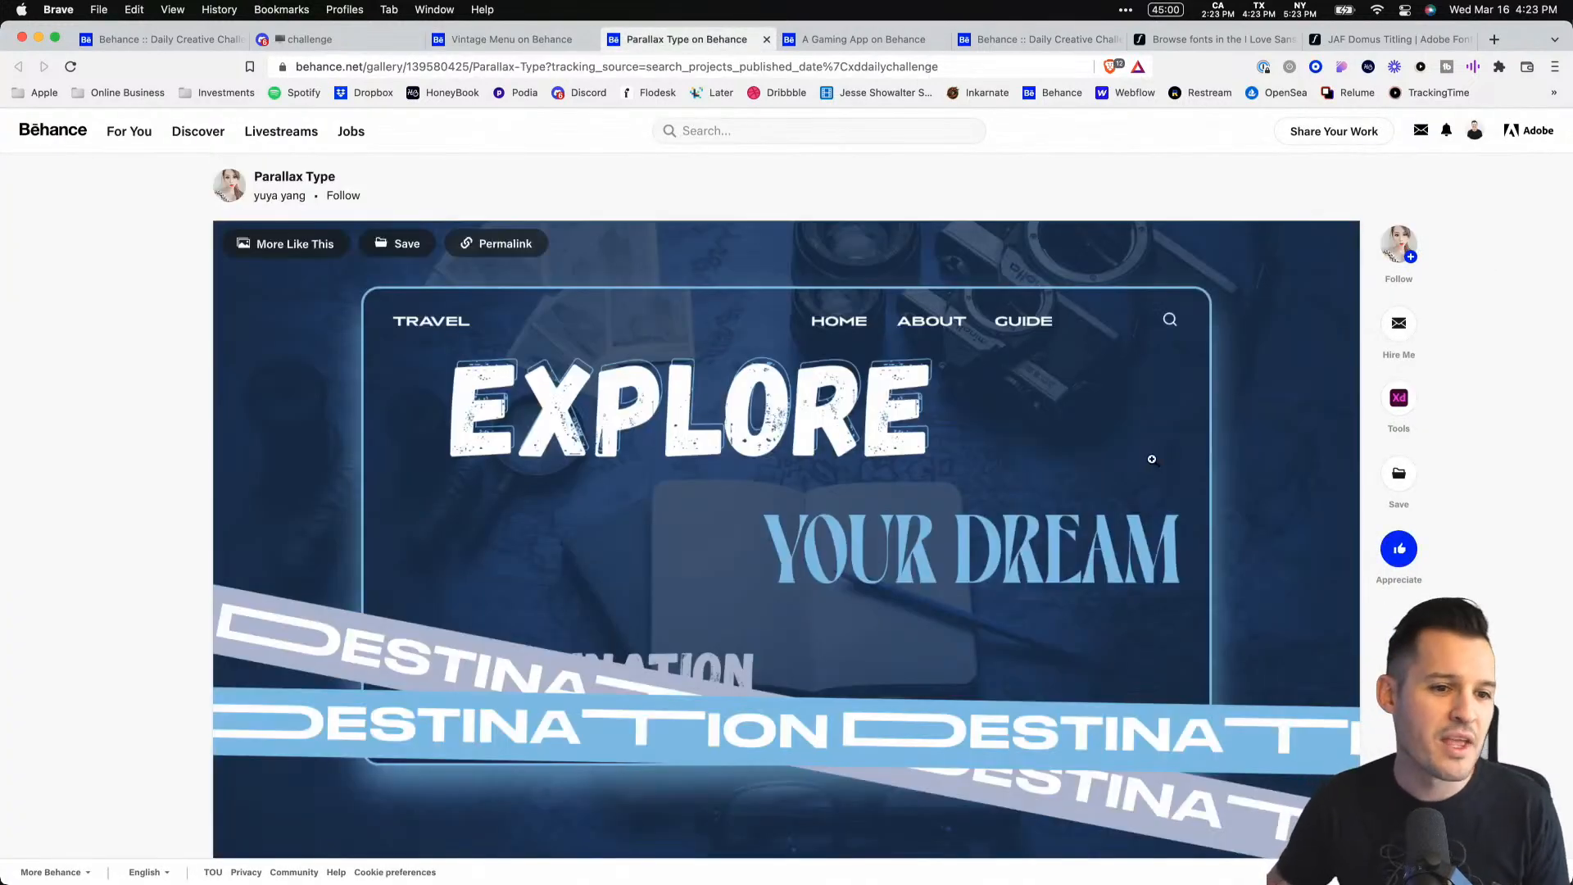
scroll(1200, 497, "down", 4)
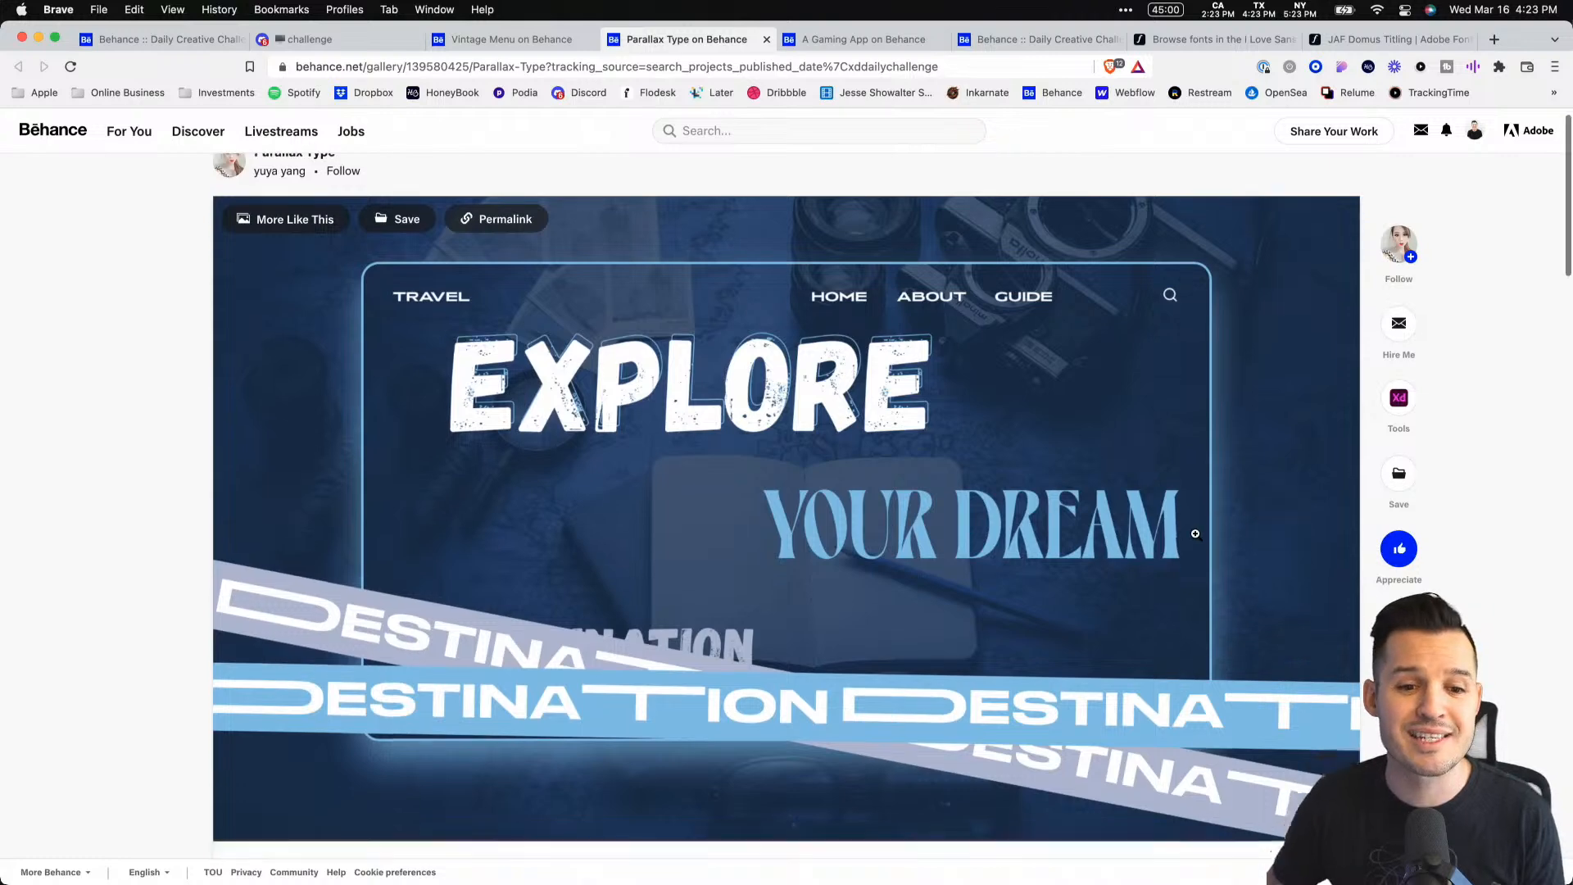
scroll(983, 508, "down", 10)
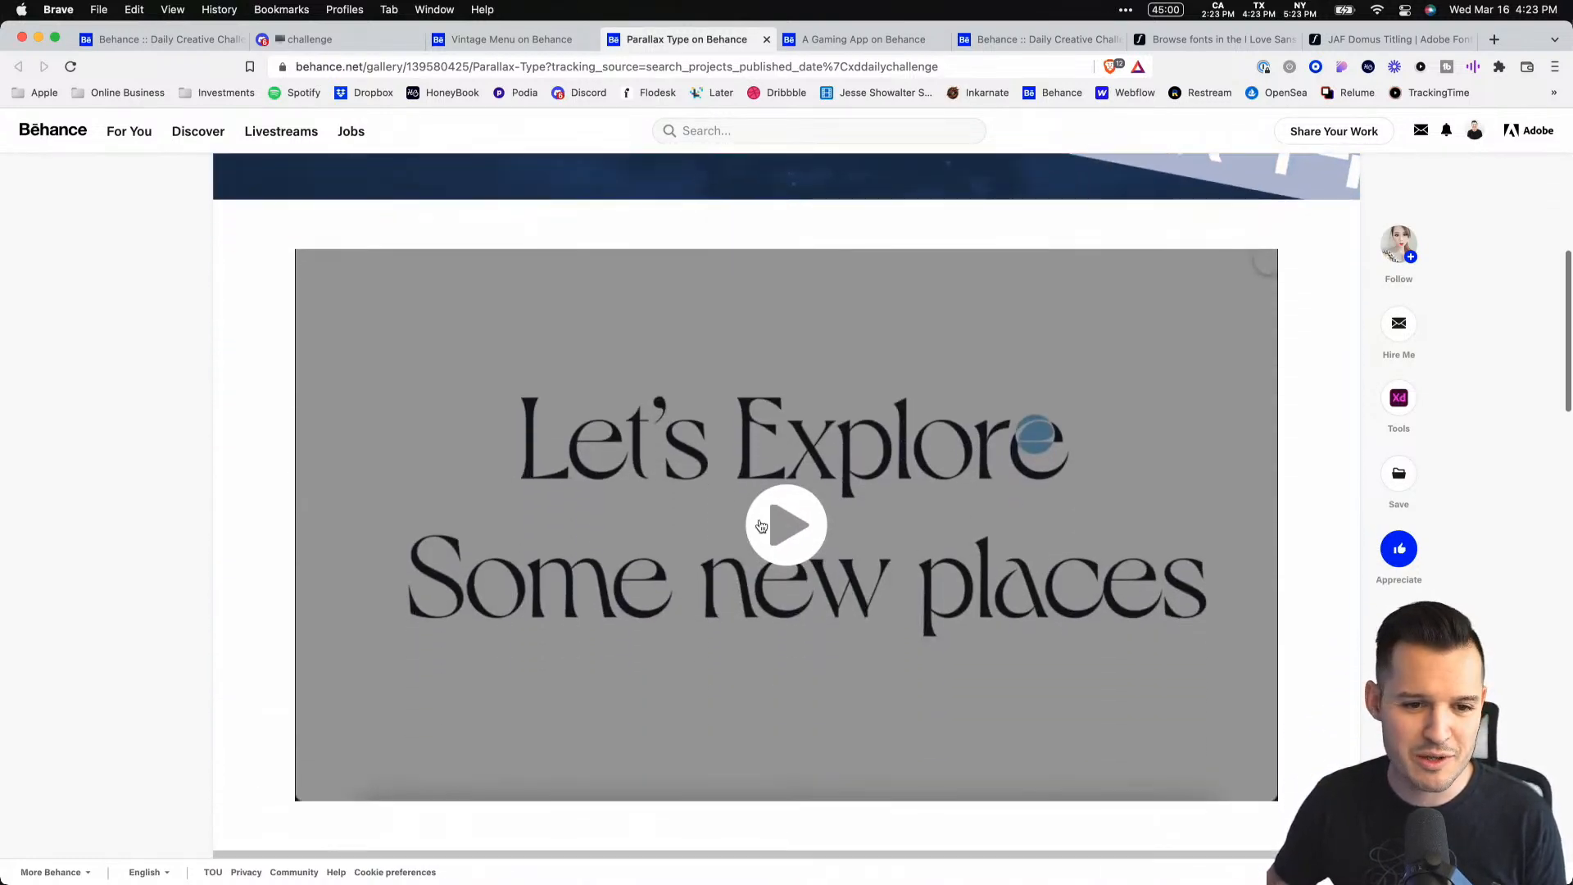
left_click(761, 525)
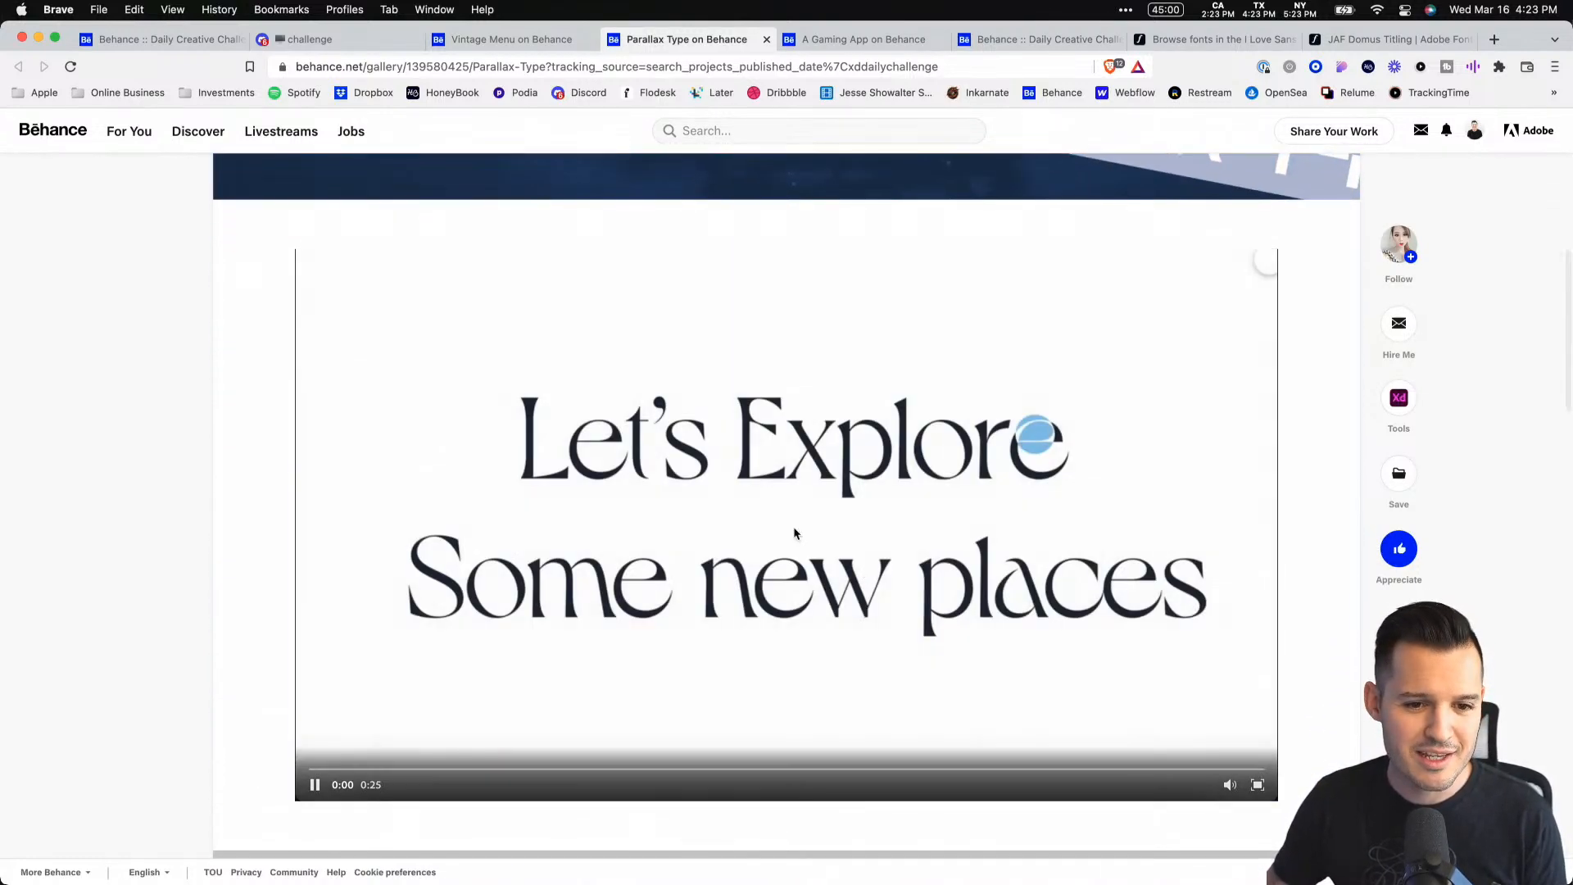
scroll(1302, 655, "down", 3)
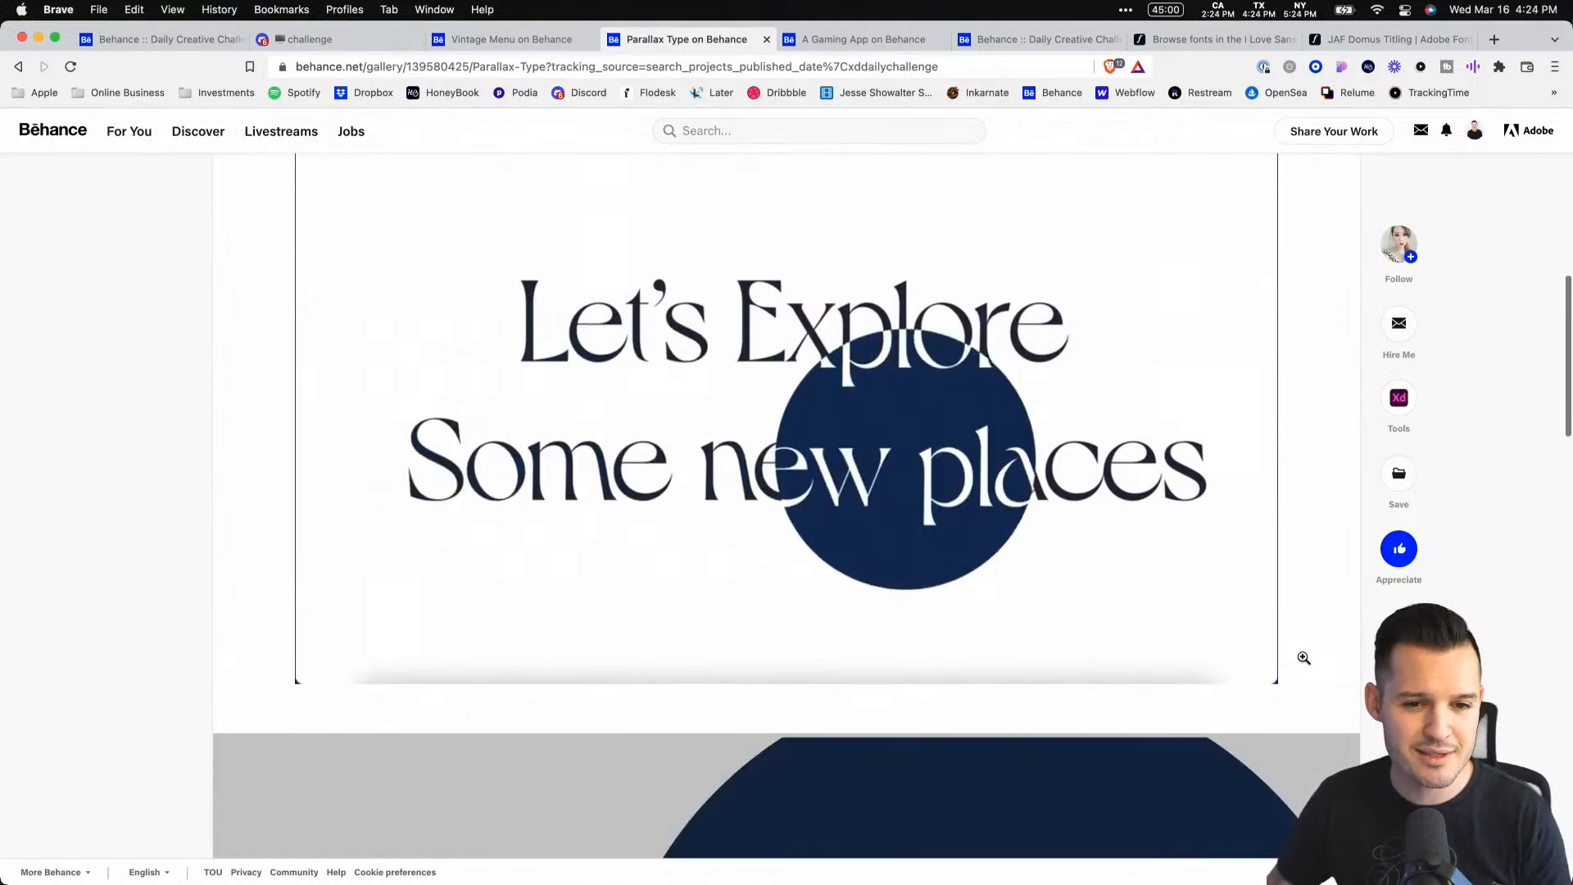
scroll(1304, 658, "up", 3)
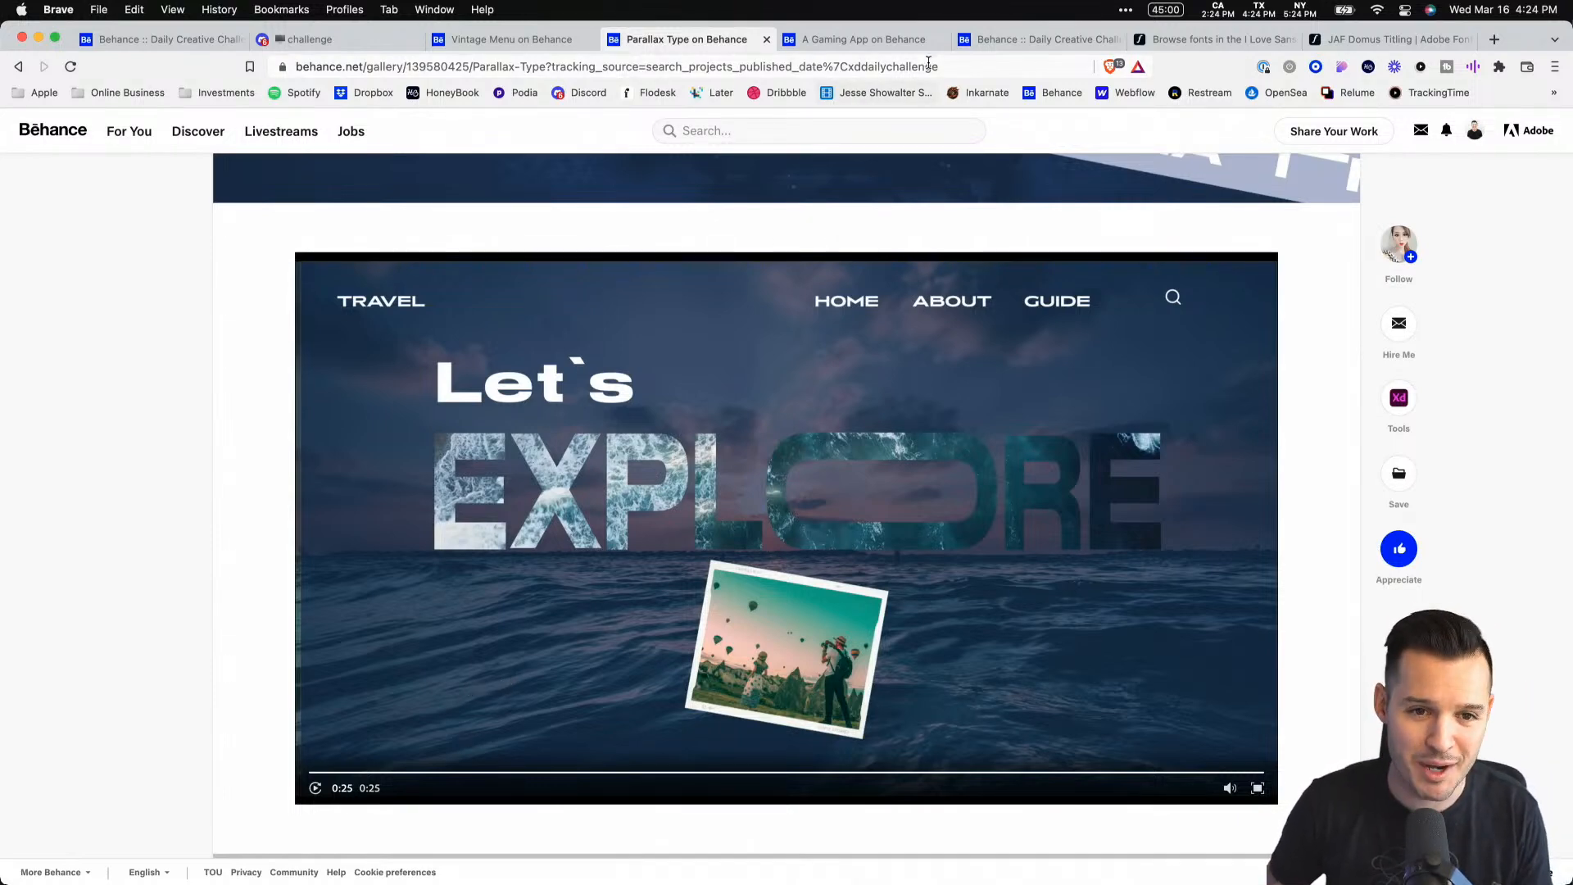
Step: Switch to the A Gaming App project and appreciate it, and glance at the XD Creative Challenge page
left_click(881, 42)
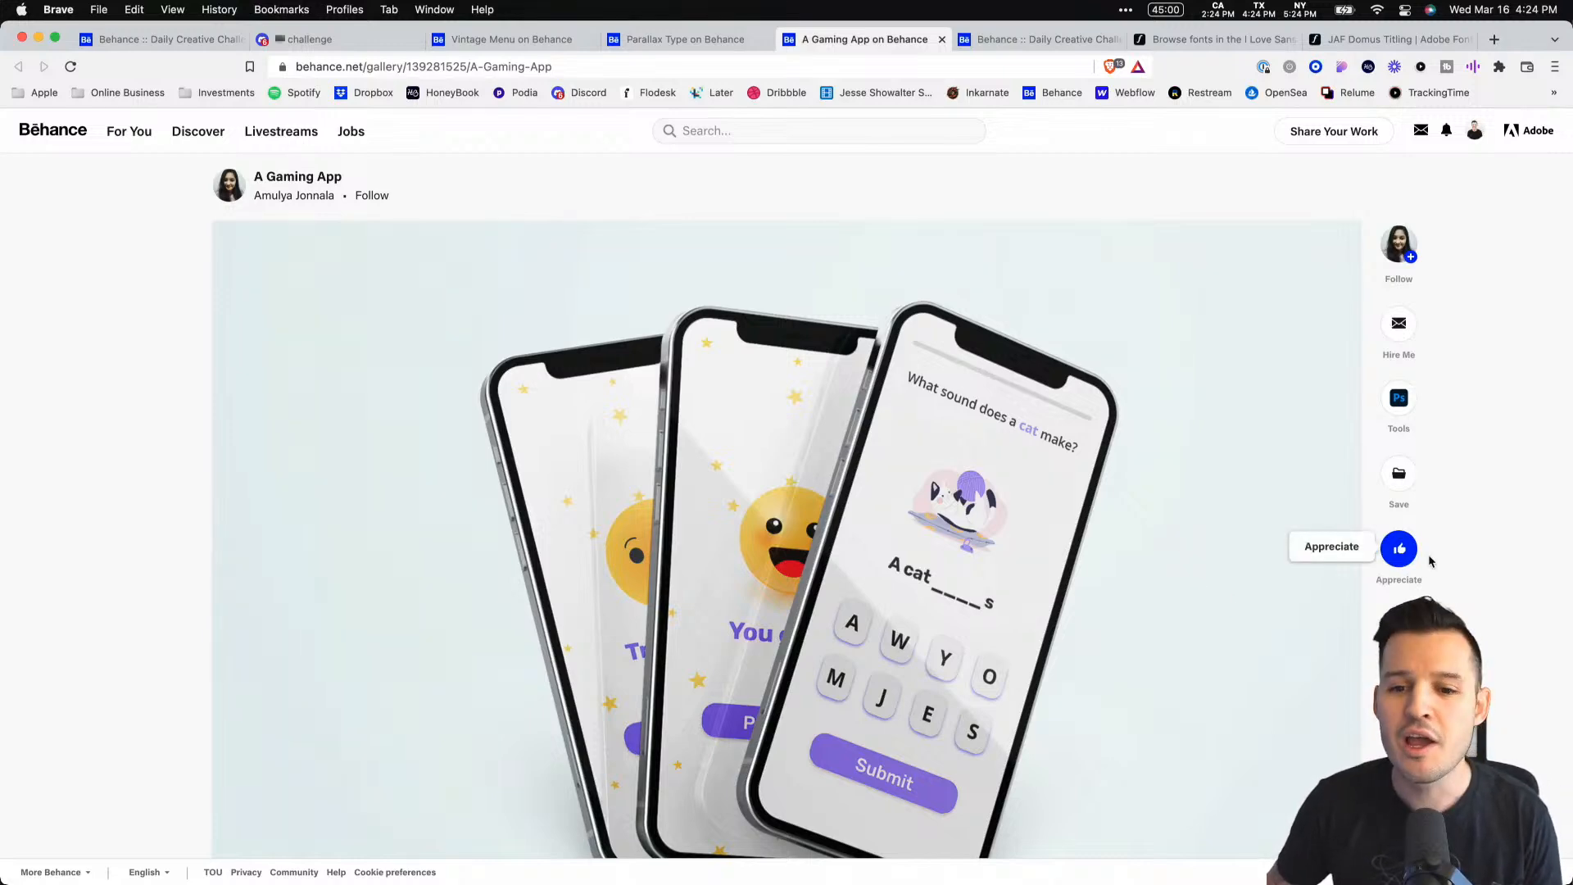
left_click(998, 43)
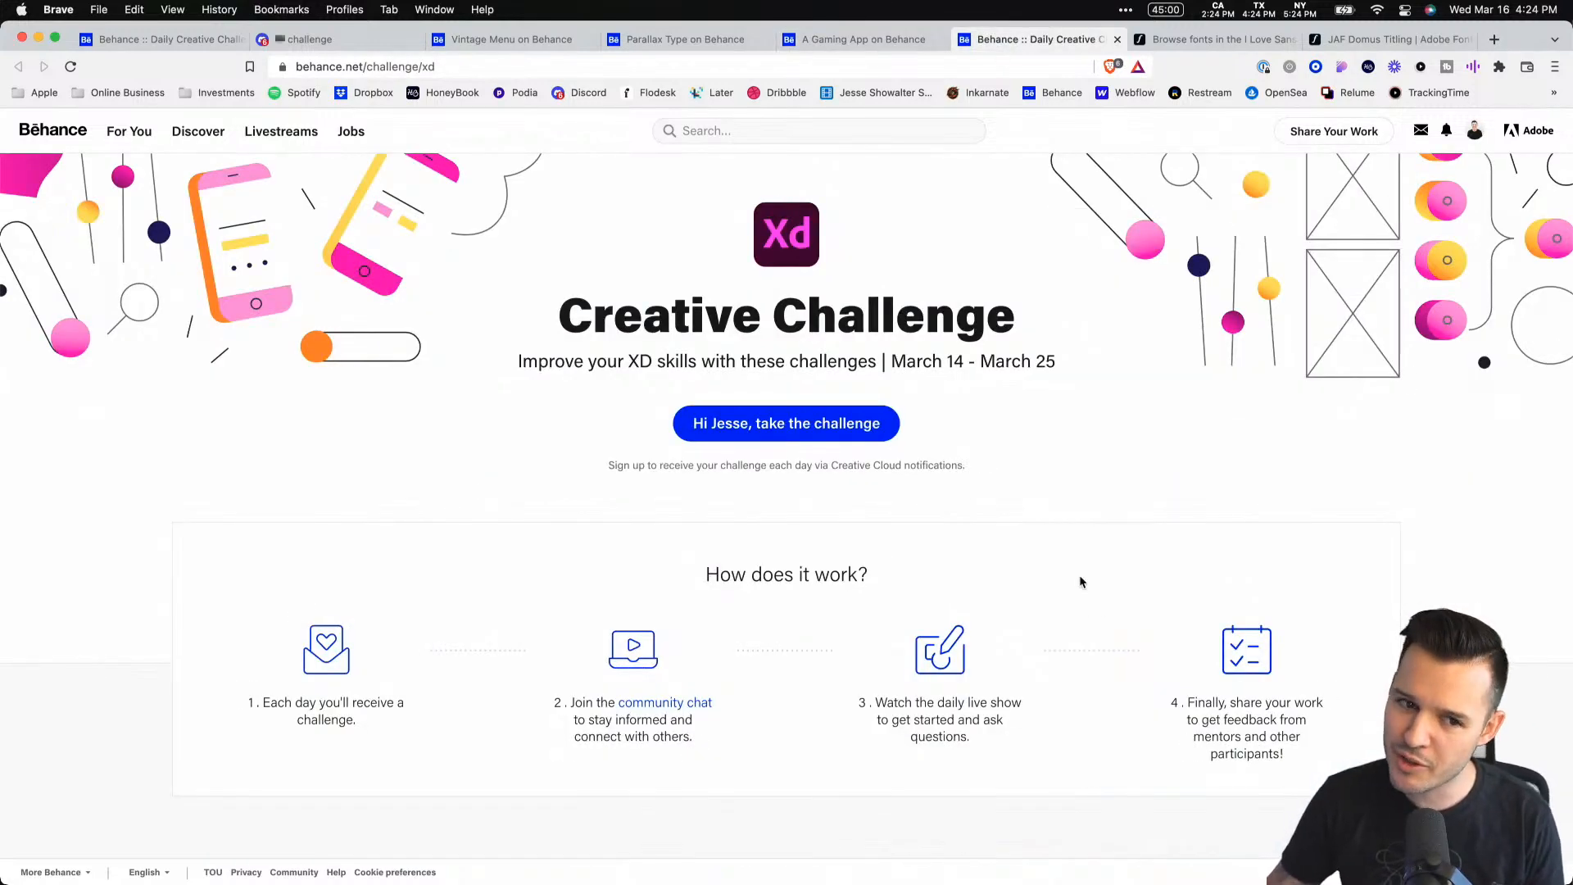
Step: Return to the A Gaming App project and play the cat sound quiz demo video below its cover mockup
left_click(864, 39)
scroll(1044, 463, "down", 5)
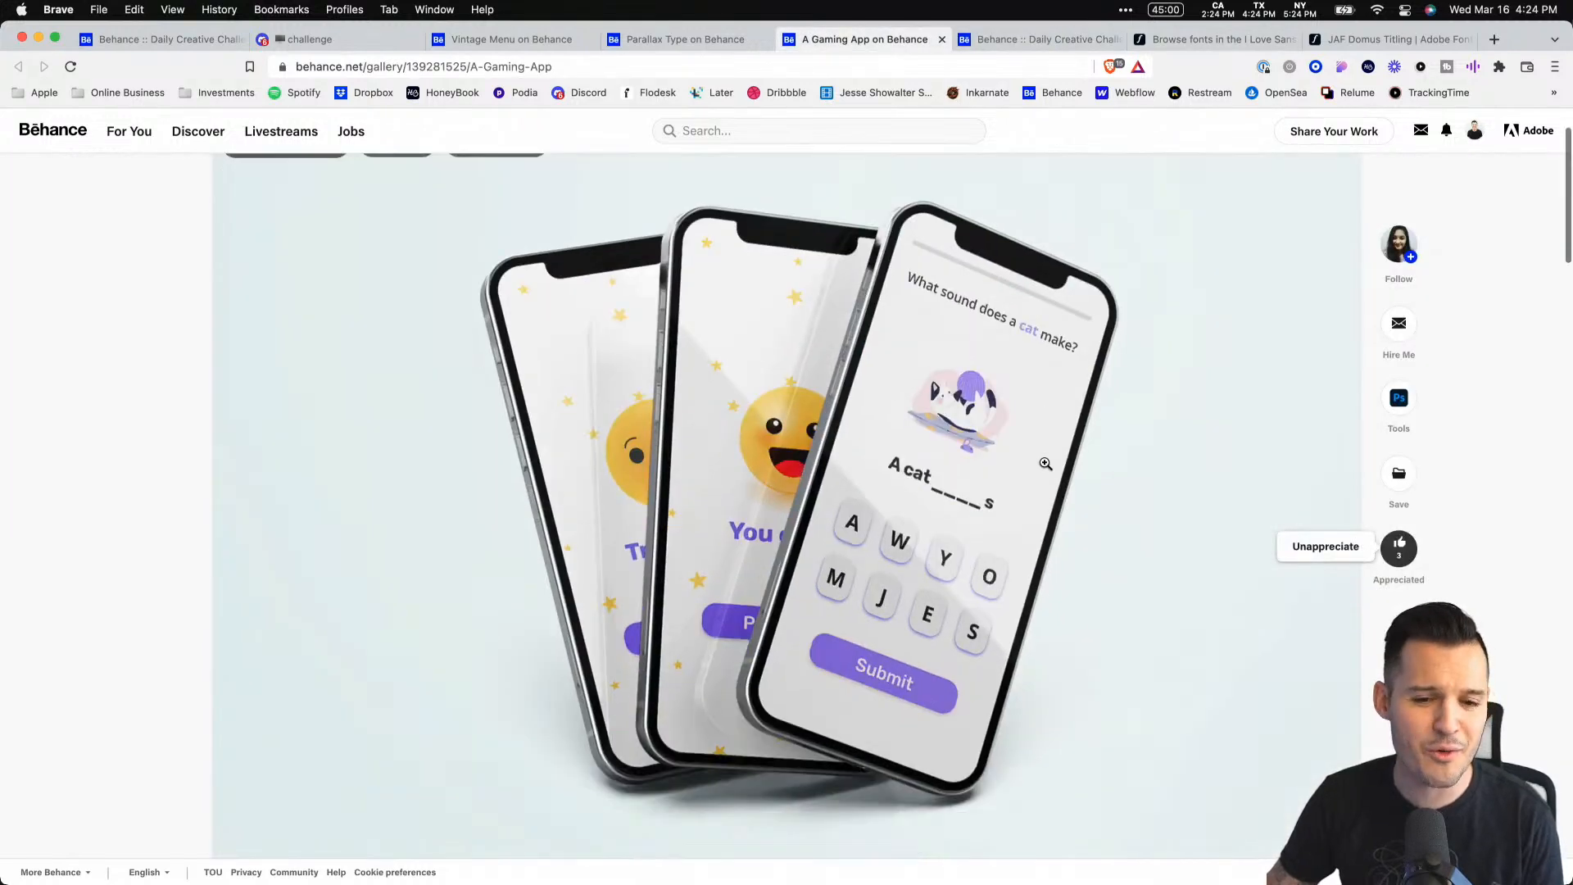
scroll(1042, 461, "down", 8)
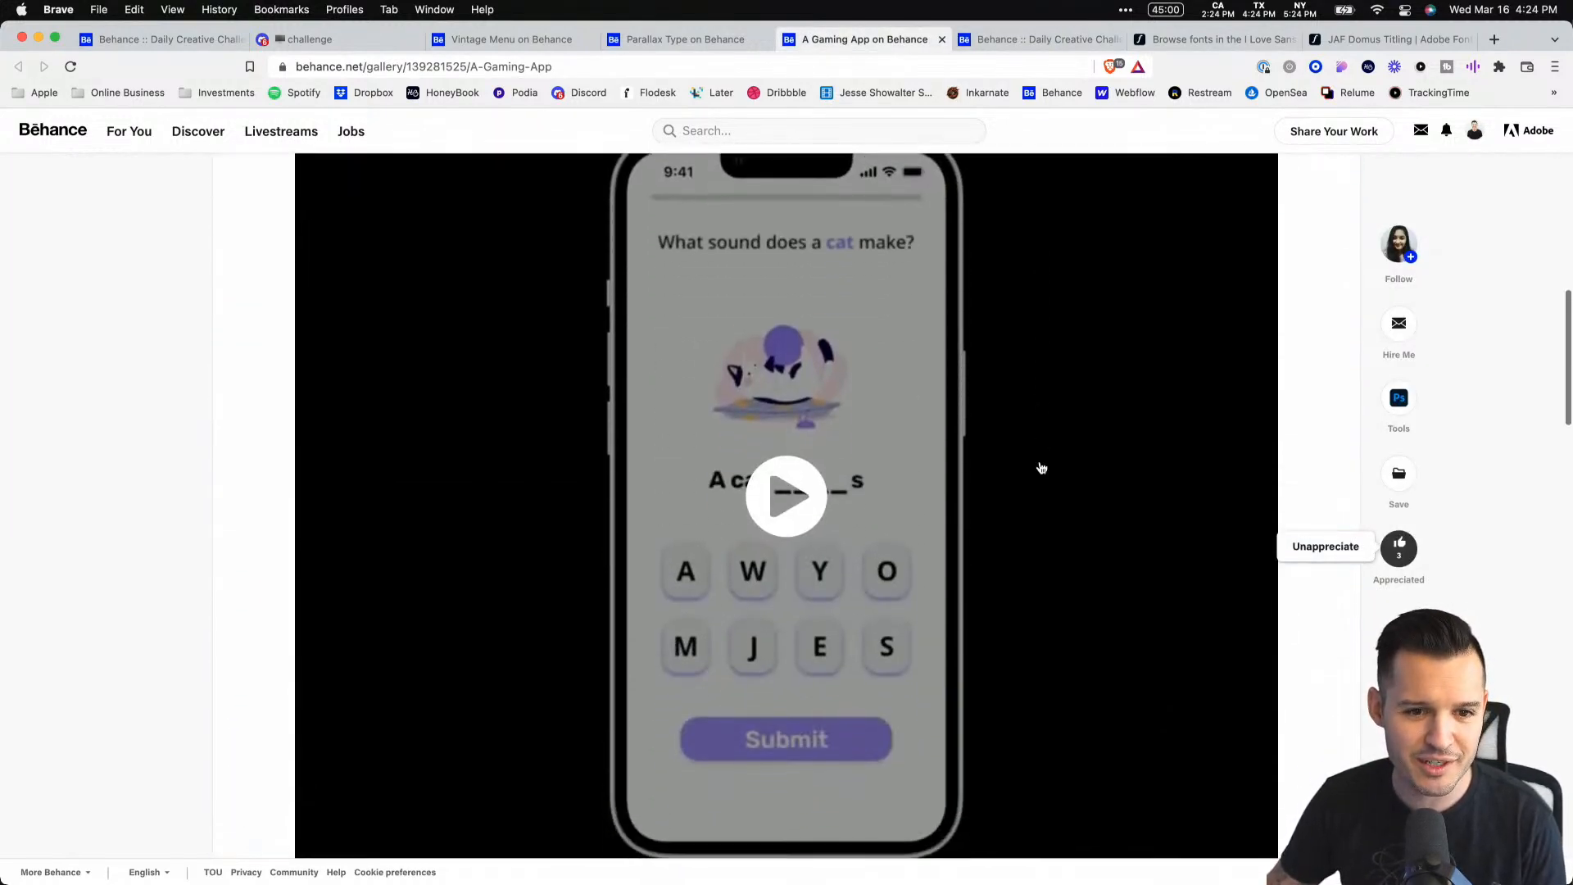
left_click(794, 476)
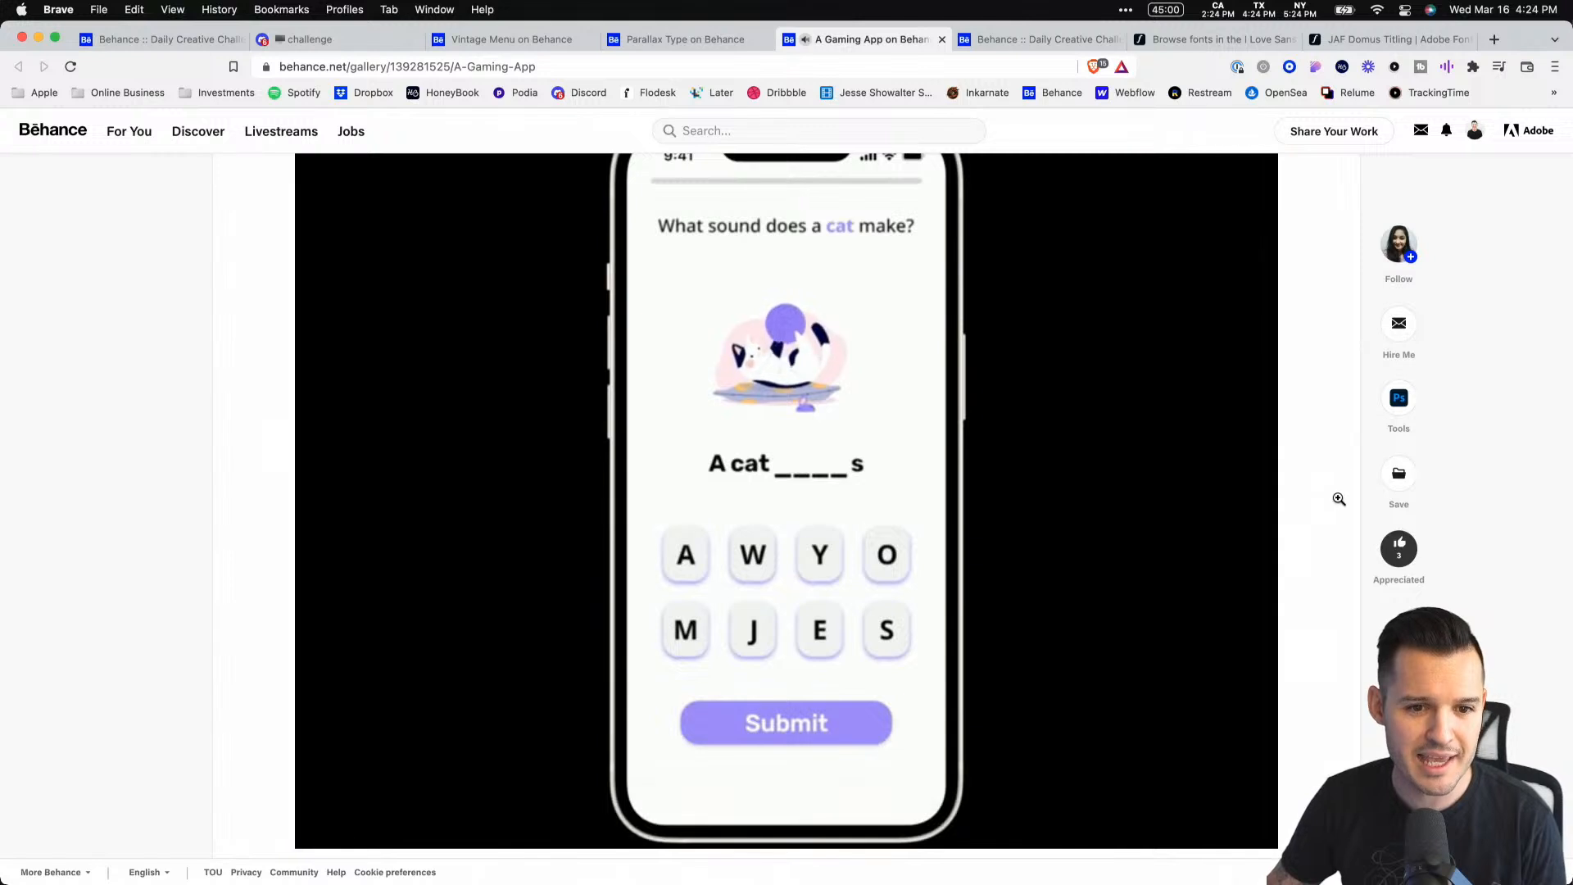